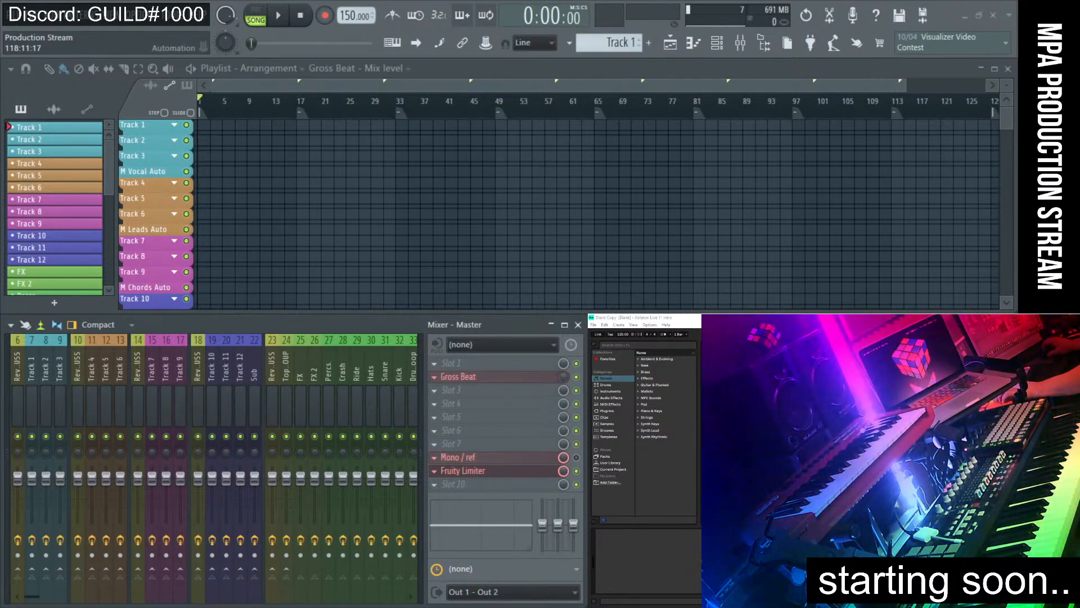
Switch from FL Studio to the Chrome window showing the restream.io Destinations page.
{"action": "key", "text": "alt+Tab"}
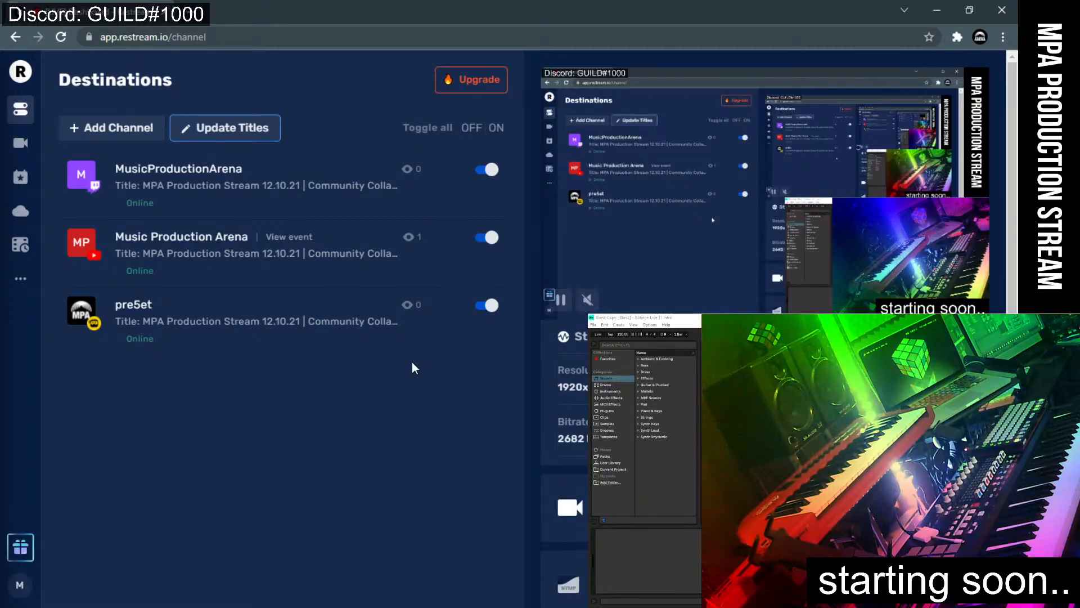
Close the Restream browser window to return to FL Studio.
{"action": "left_click", "coordinate": [1002, 10]}
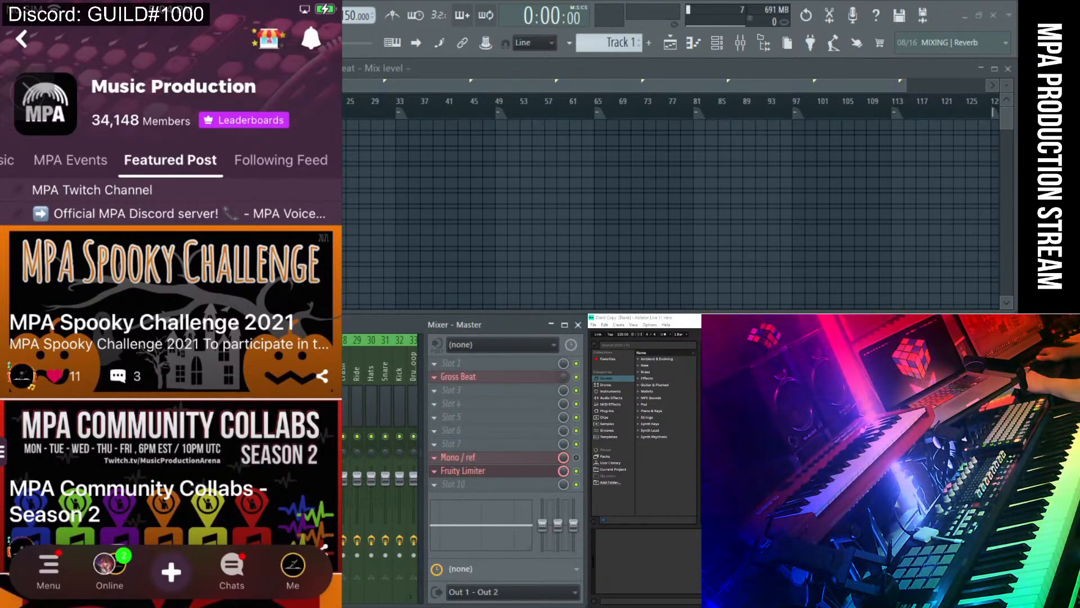
Scroll the Music Production Amino feed down to the October 2021 Community post.
{"action": "scroll", "coordinate": [171, 337], "scroll_direction": "down", "scroll_amount": 3}
{"action": "scroll", "coordinate": [171, 338], "scroll_direction": "down", "scroll_amount": 2}
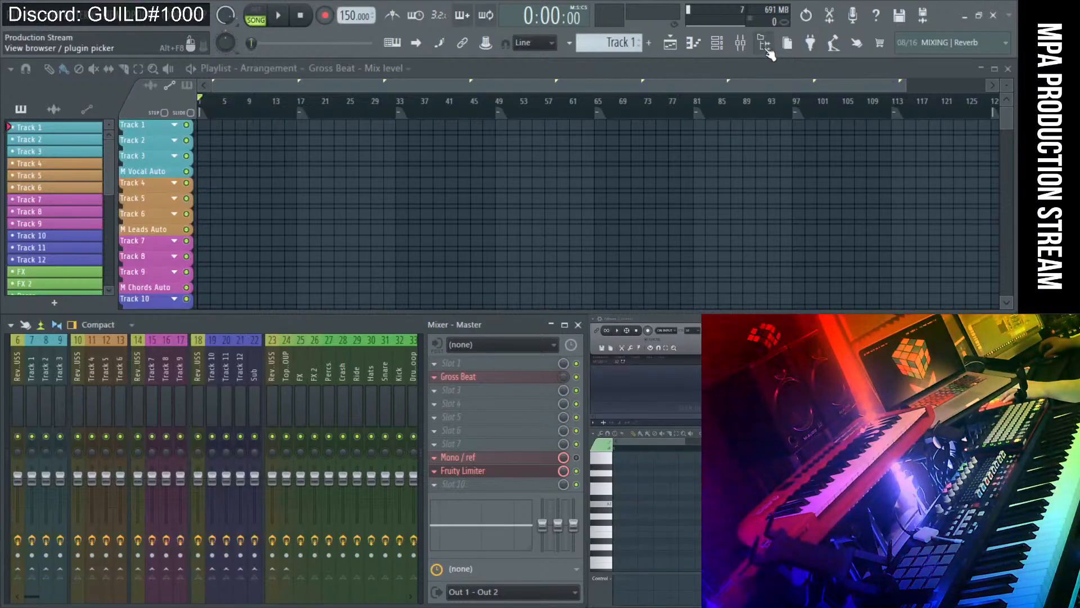
Show FL Studio's sample and plugin browser, then switch to the Season 1 collab spreadsheet.
{"action": "left_click", "coordinate": [766, 46]}
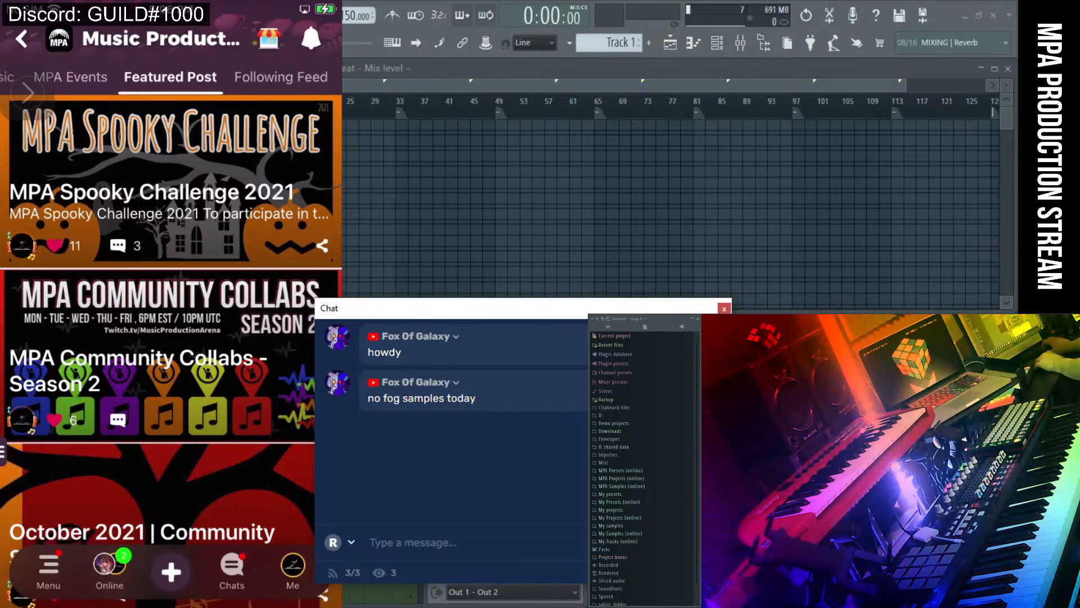
{"action": "key", "text": "alt+Tab"}
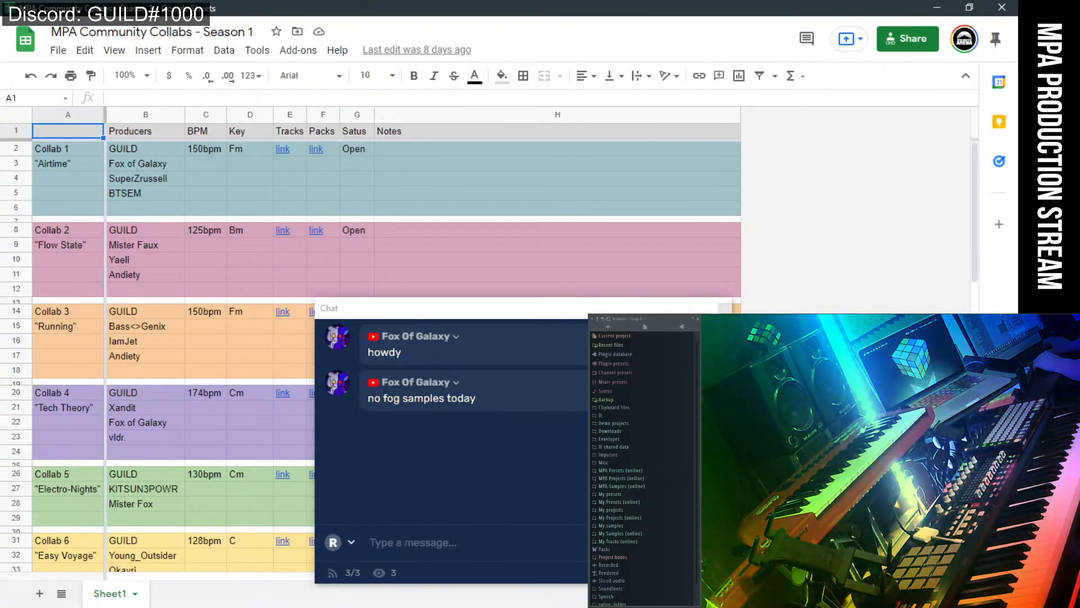
Switch to the Season 2 collab sheet and select the Party Killer Tunes entry in E37.
{"action": "key", "text": "alt+Tab"}
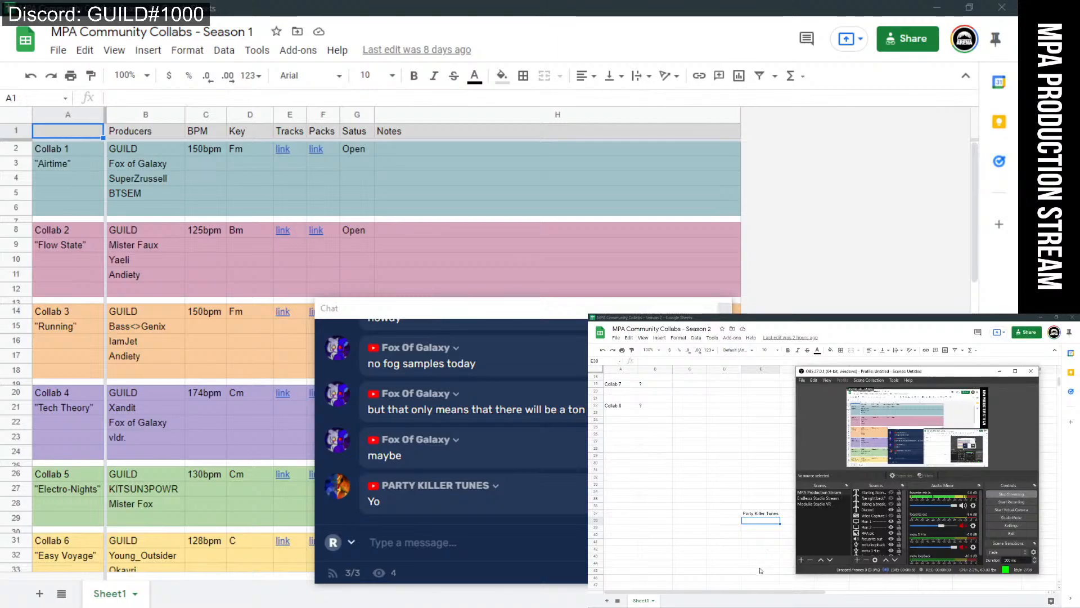
{"action": "left_click_drag", "start_coordinate": [893, 373], "coordinate": [919, 379]}
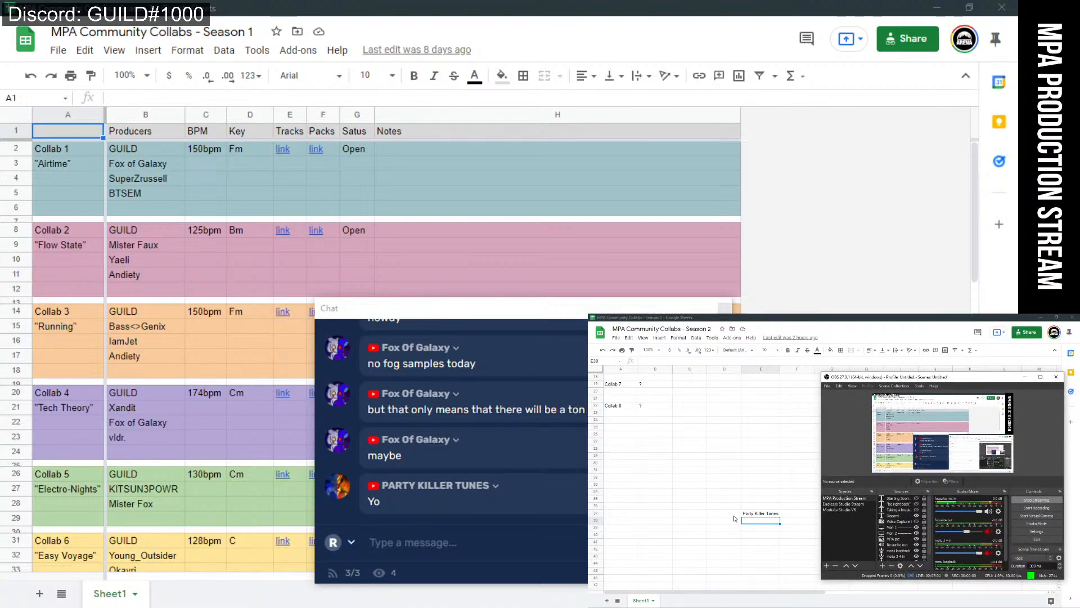
{"action": "left_click", "coordinate": [774, 515]}
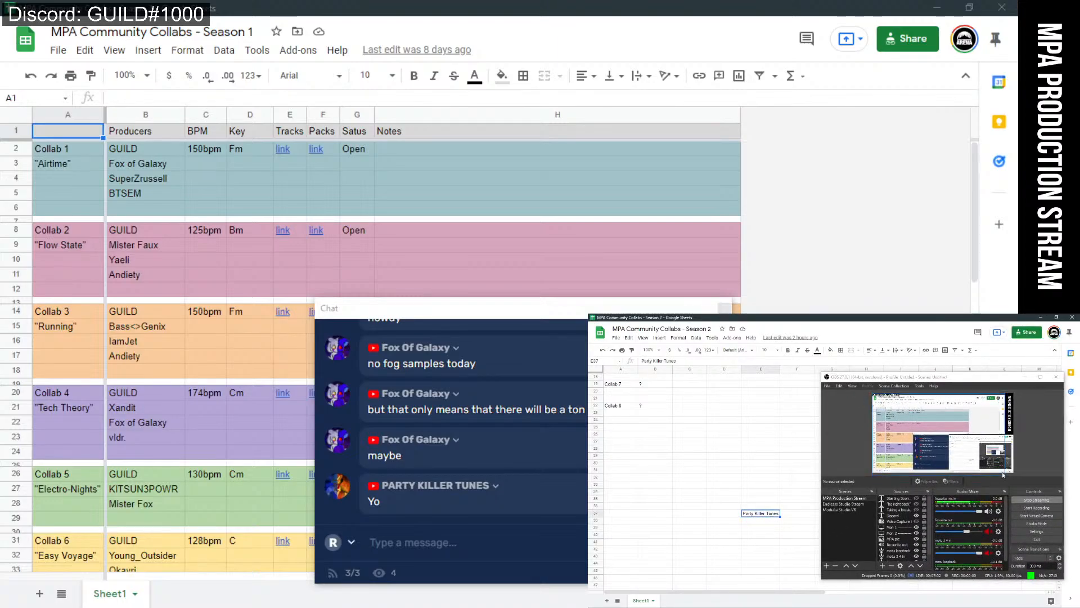
Disable the OBS preview, minimize OBS, commit E37's entry and shift the chat window right.
{"action": "left_click", "coordinate": [1038, 491]}
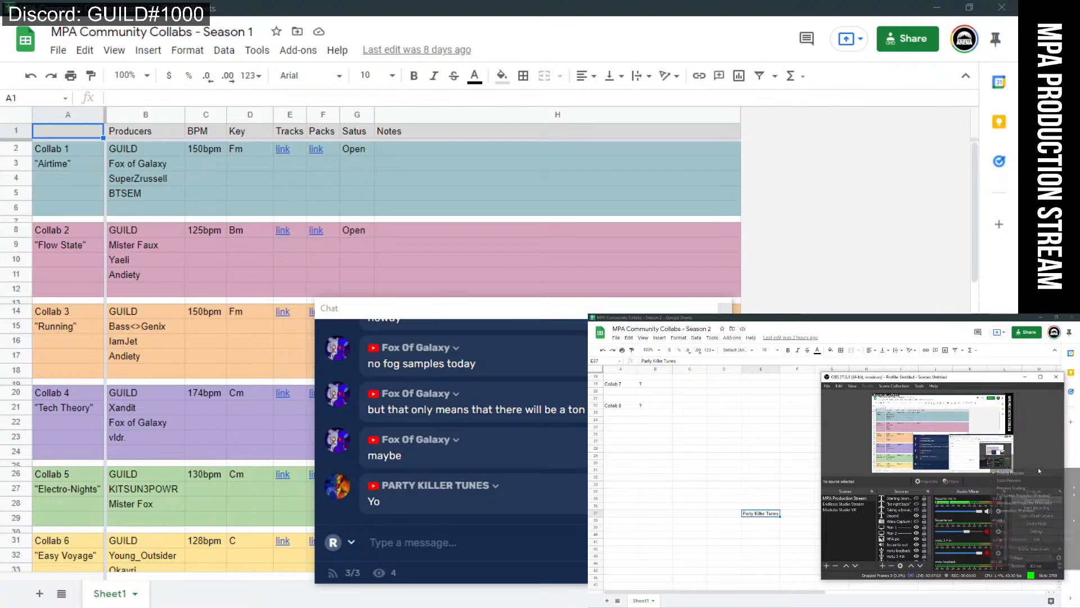
{"action": "right_click", "coordinate": [991, 454]}
{"action": "left_click", "coordinate": [1039, 474]}
{"action": "left_click_drag", "start_coordinate": [984, 374], "coordinate": [981, 457]}
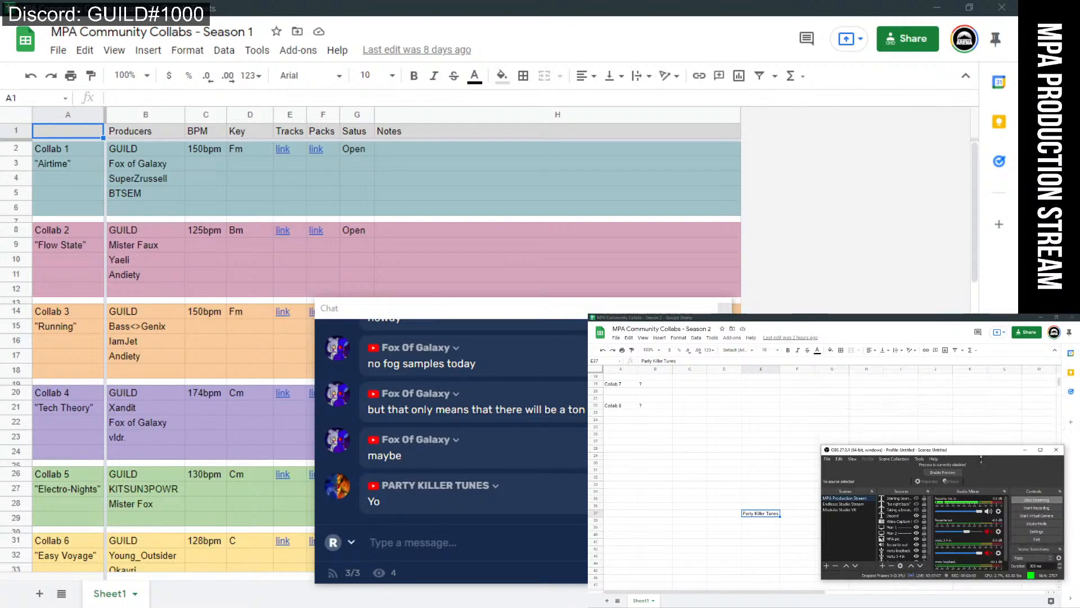
{"action": "left_click", "coordinate": [1025, 449]}
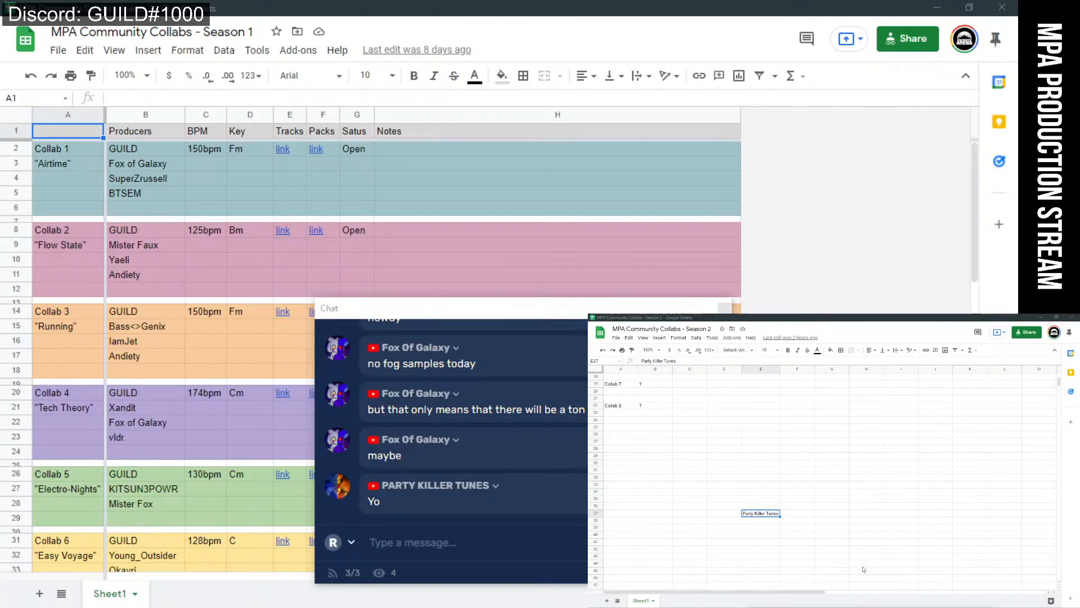
{"action": "left_click", "coordinate": [767, 477]}
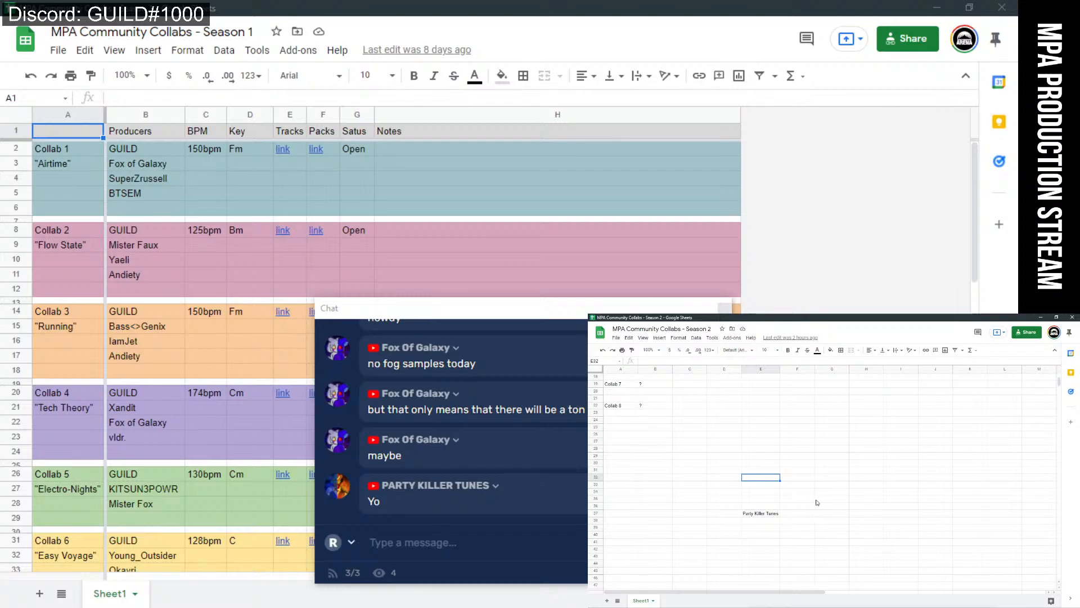
{"action": "left_click_drag", "start_coordinate": [518, 322], "coordinate": [631, 327]}
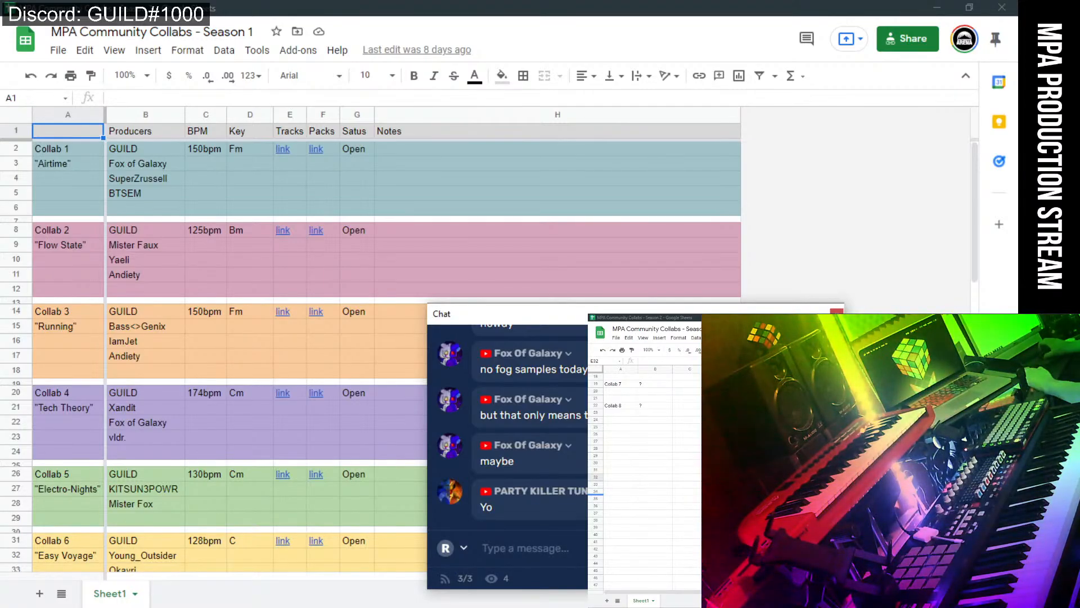
Minimize the spreadsheet and drag the Restream chat window off-screen to expose the Master mixer slots.
{"action": "left_click", "coordinate": [938, 9]}
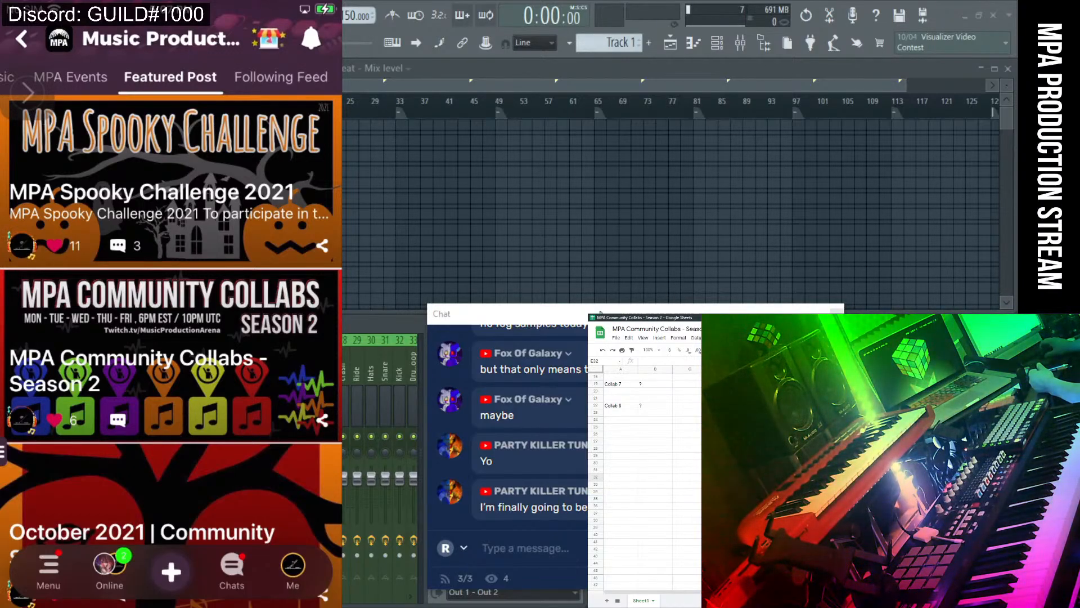
{"action": "left_click_drag", "start_coordinate": [590, 317], "coordinate": [497, 307]}
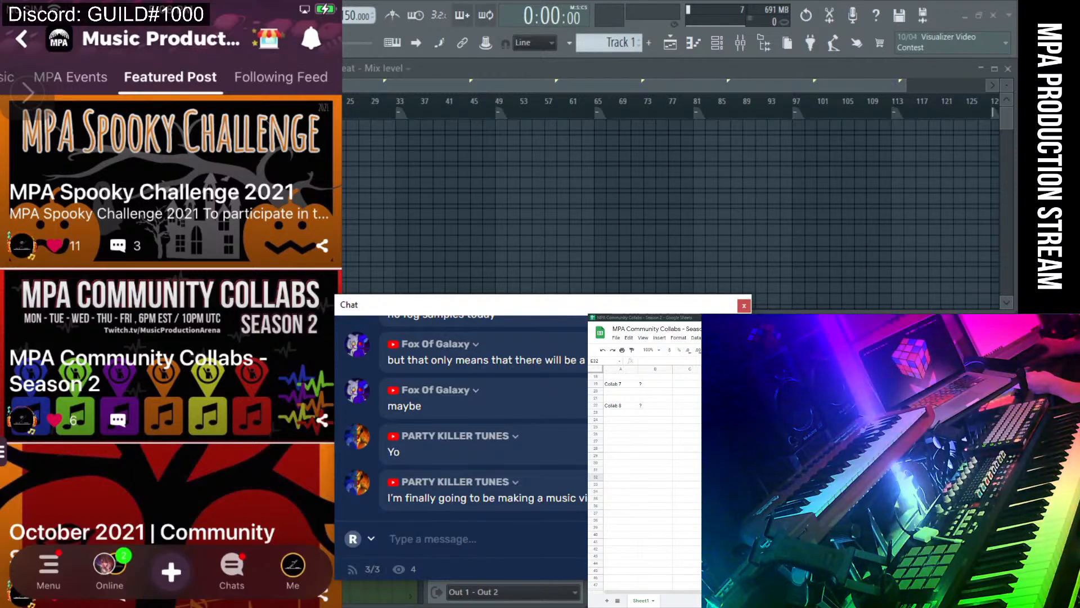
{"action": "scroll", "coordinate": [558, 447], "scroll_direction": "up", "scroll_amount": 2}
{"action": "scroll", "coordinate": [545, 466], "scroll_direction": "down", "scroll_amount": 2}
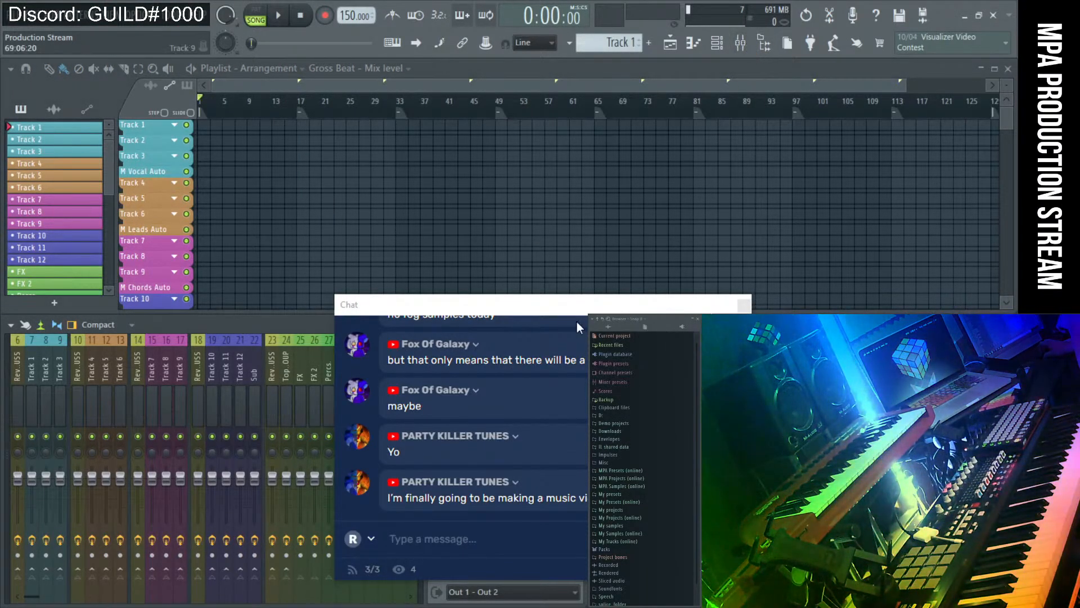
{"action": "left_click_drag", "start_coordinate": [573, 304], "coordinate": [1078, 281]}
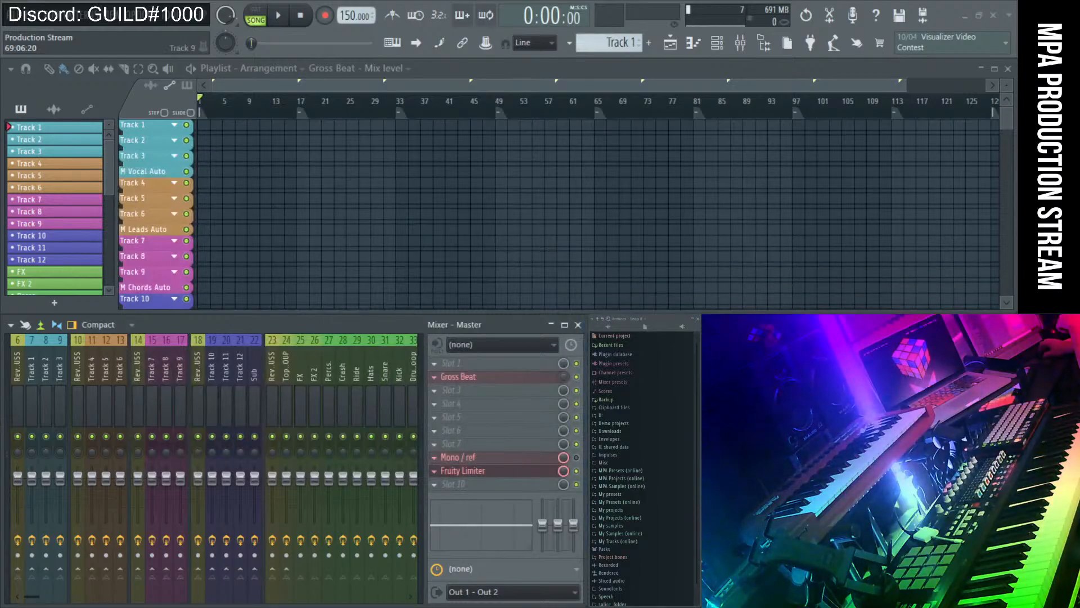
Load ZGameEditor Visualizer into slot 9 of insert 125 (Audio rec), enlarge its preview, show presets.
{"action": "left_click", "coordinate": [9, 376]}
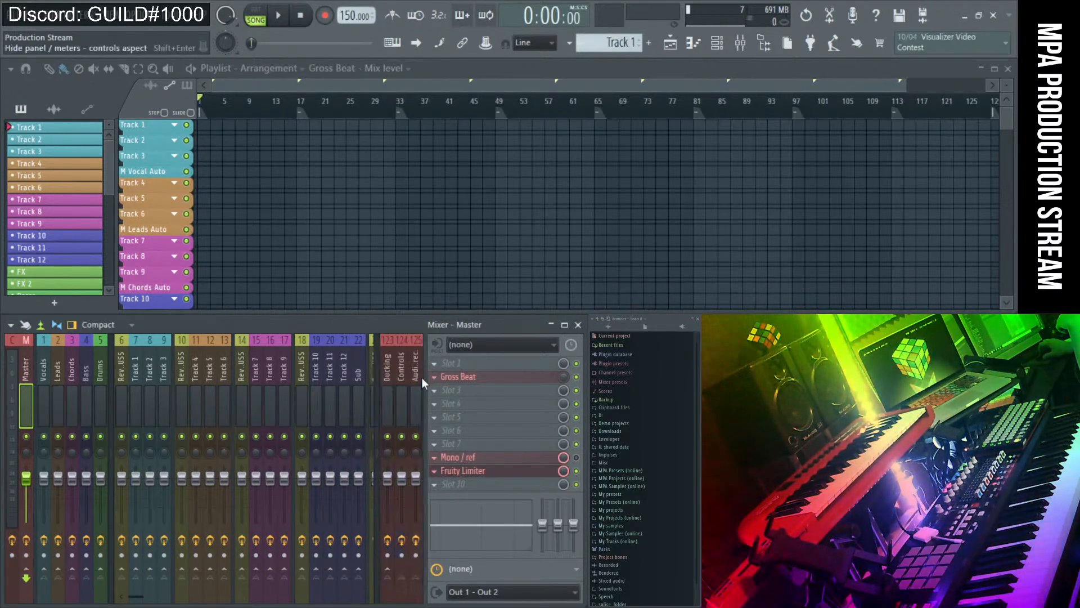
{"action": "left_click", "coordinate": [421, 377]}
{"action": "left_click", "coordinate": [493, 471]}
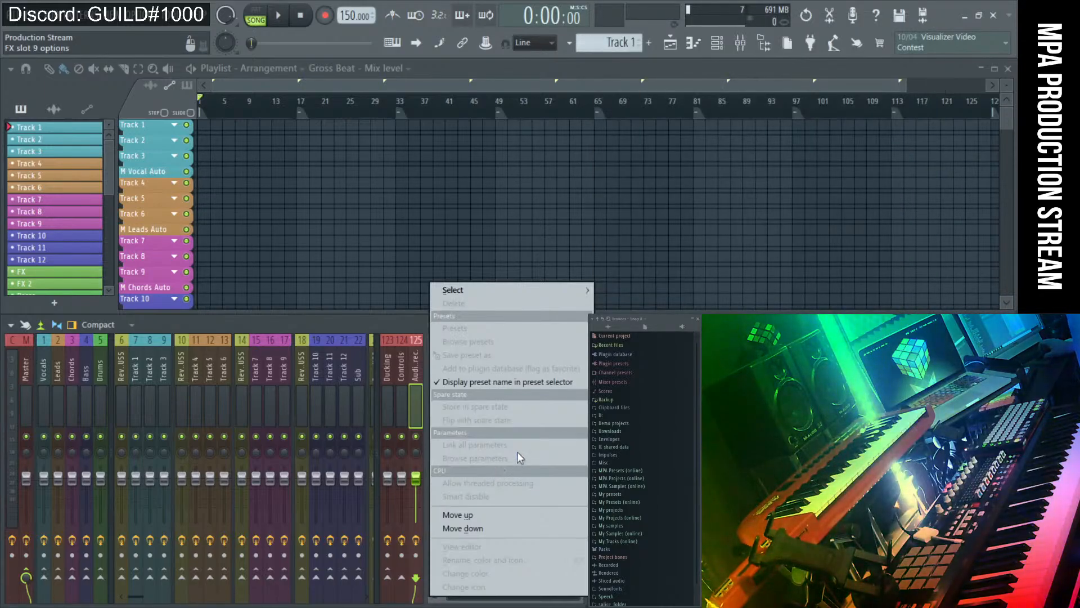
{"action": "mouse_move", "coordinate": [544, 281]}
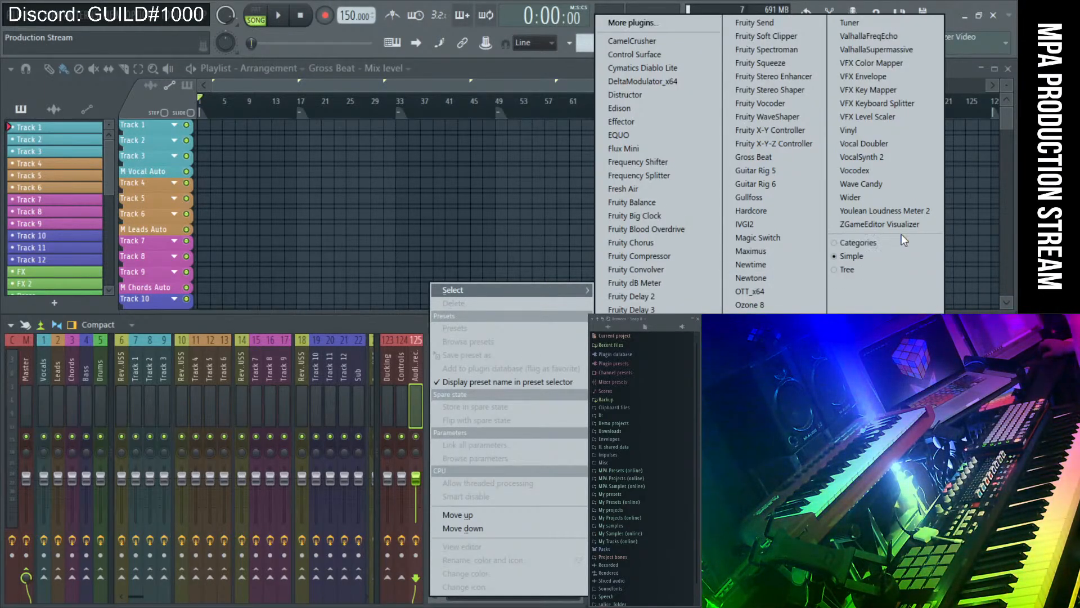
{"action": "left_click", "coordinate": [901, 226]}
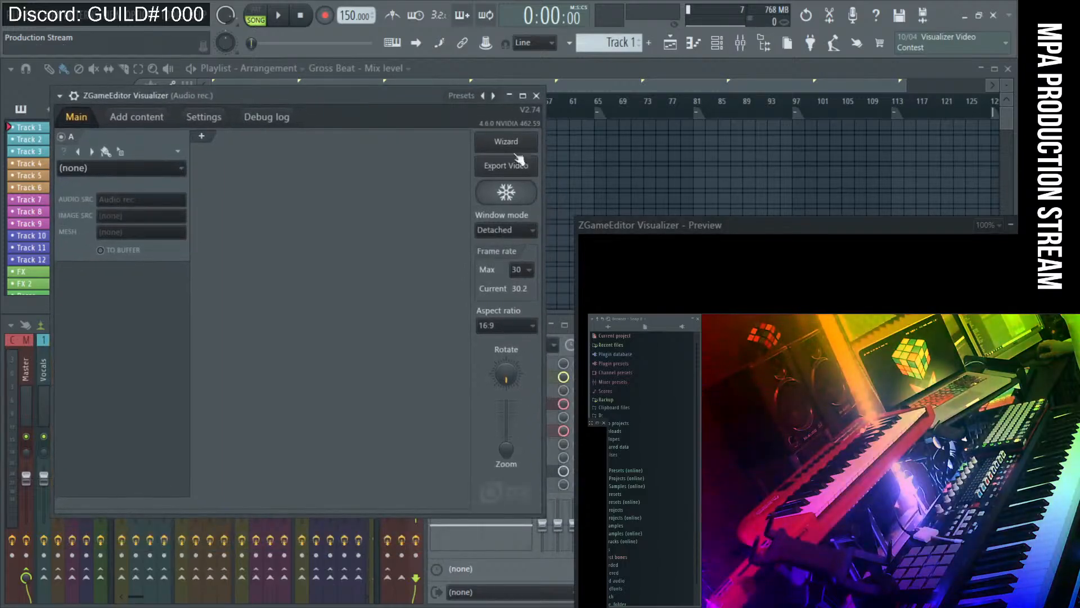
{"action": "left_click_drag", "start_coordinate": [737, 226], "coordinate": [787, 365]}
{"action": "left_click", "coordinate": [1019, 360]}
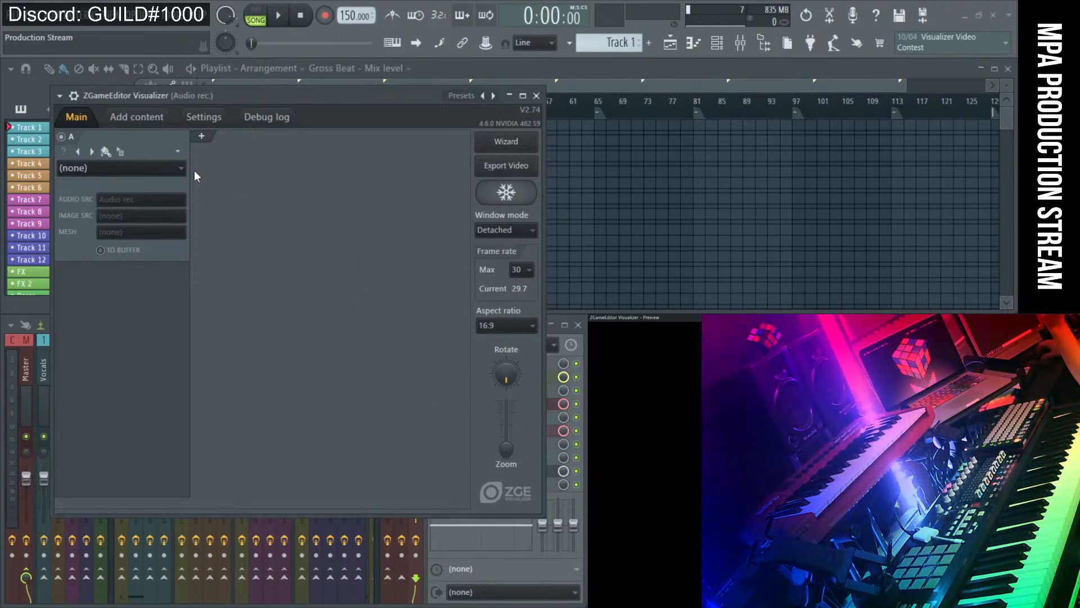
{"action": "left_click", "coordinate": [493, 95]}
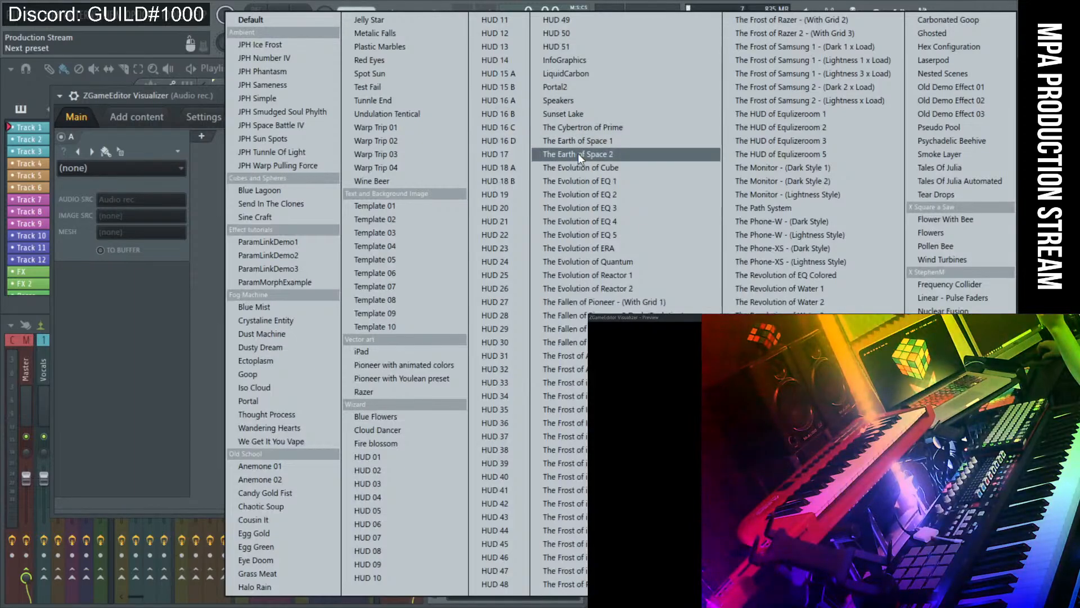
Load the Wizard/HUD preset The Earth of Space 2 in the visualizer.
{"action": "left_click", "coordinate": [578, 153]}
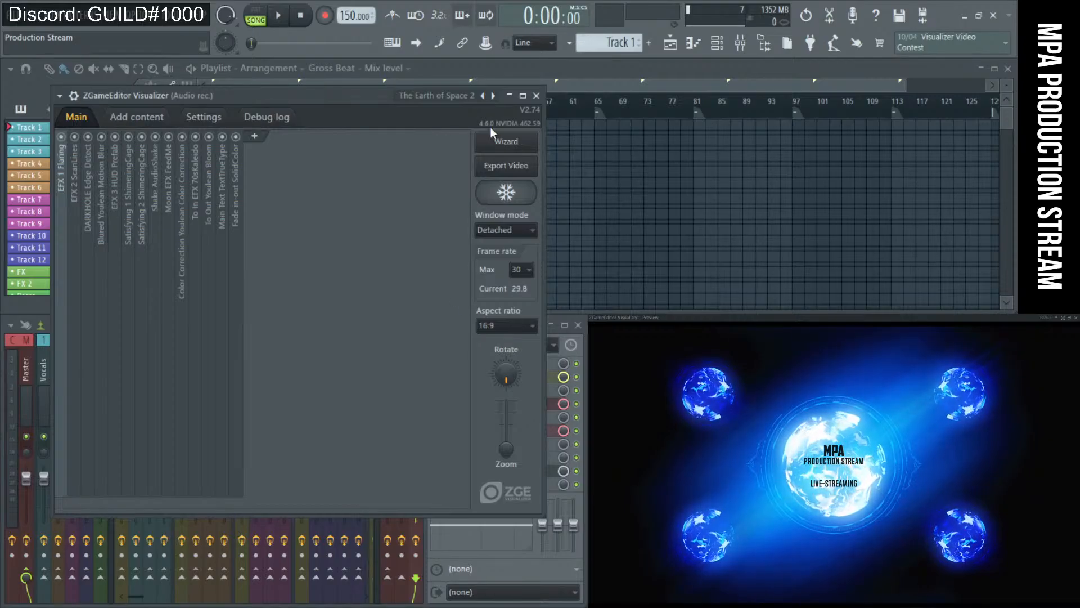
Close the ZGameEditor window and delete the visualizer from slot 9 of the Audio rec track.
{"action": "left_click", "coordinate": [536, 95]}
{"action": "left_click", "coordinate": [434, 470]}
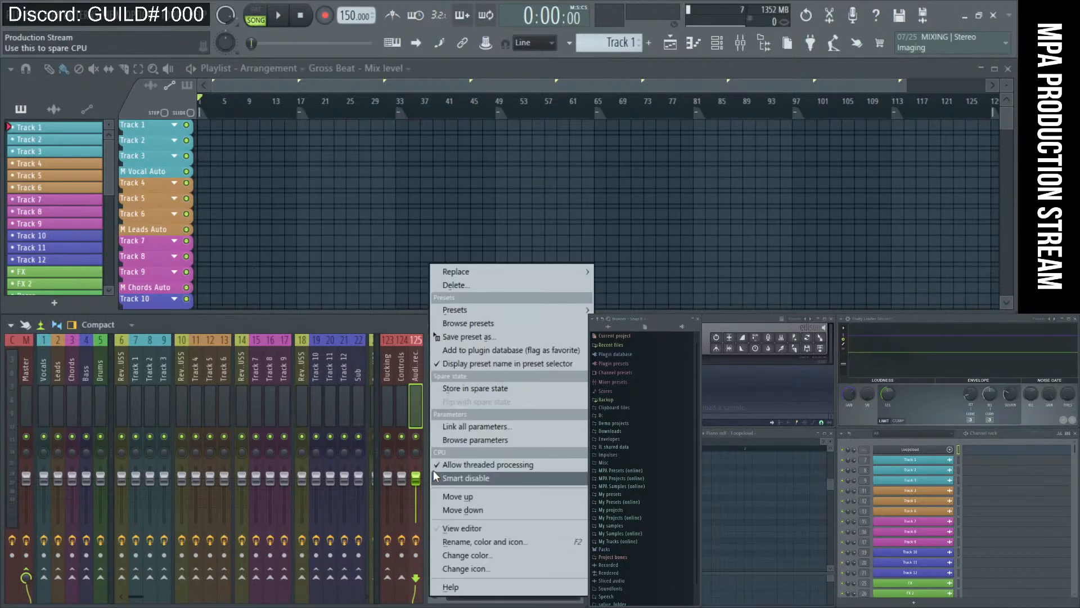
{"action": "left_click", "coordinate": [468, 286]}
{"action": "left_click", "coordinate": [575, 358]}
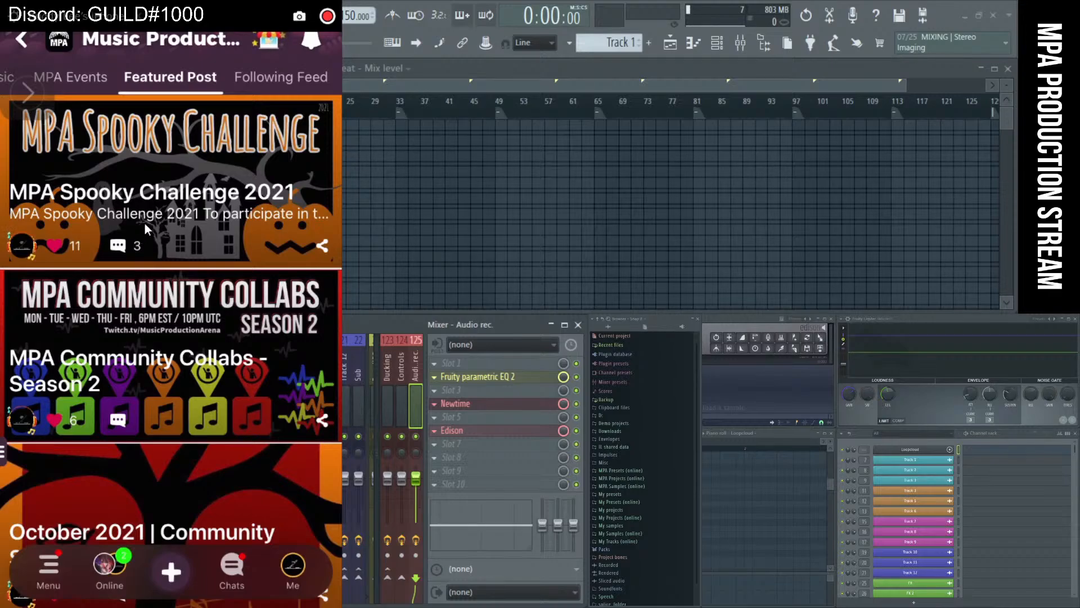
Open the MPA Spooky Challenge 2021 post in Amino and scroll to its submission and prize details.
{"action": "scroll", "coordinate": [144, 224], "scroll_direction": "up", "scroll_amount": 2}
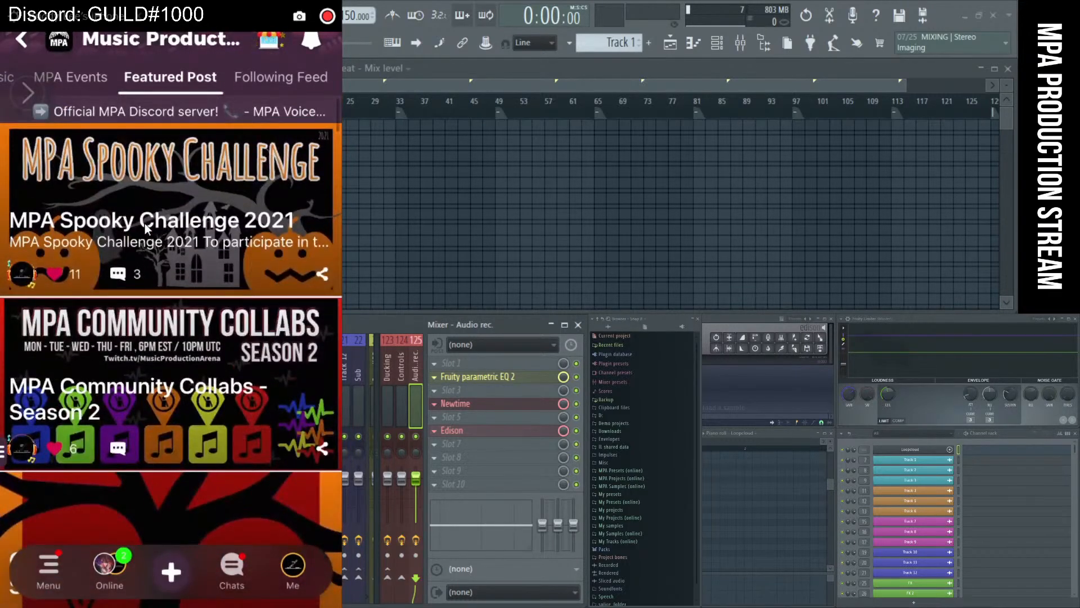
{"action": "left_click", "coordinate": [145, 224]}
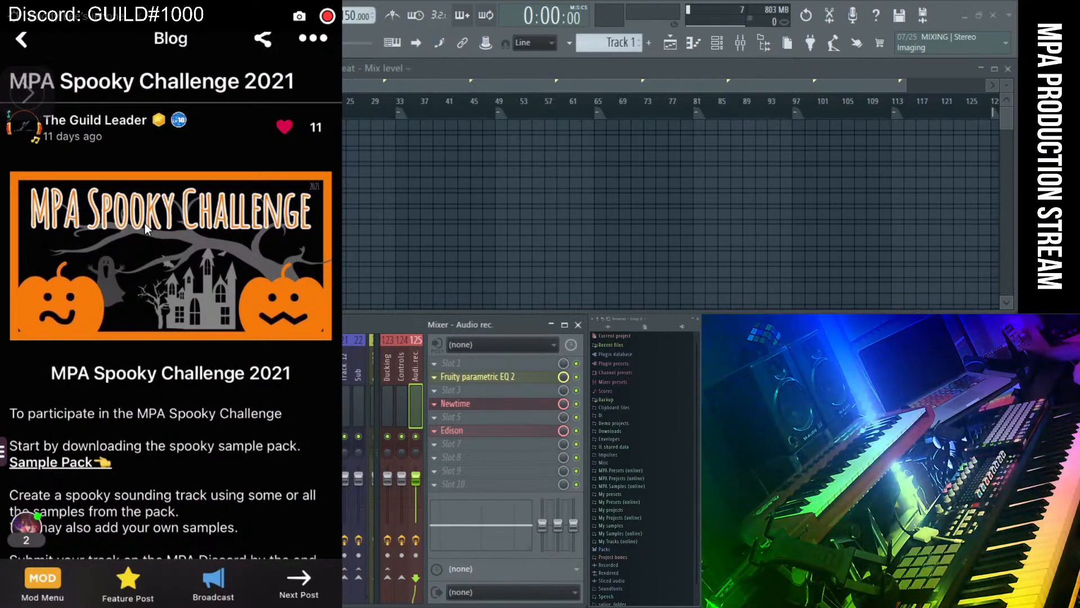
{"action": "scroll", "coordinate": [144, 224], "scroll_direction": "down", "scroll_amount": 5}
{"action": "scroll", "coordinate": [144, 224], "scroll_direction": "up", "scroll_amount": 1}
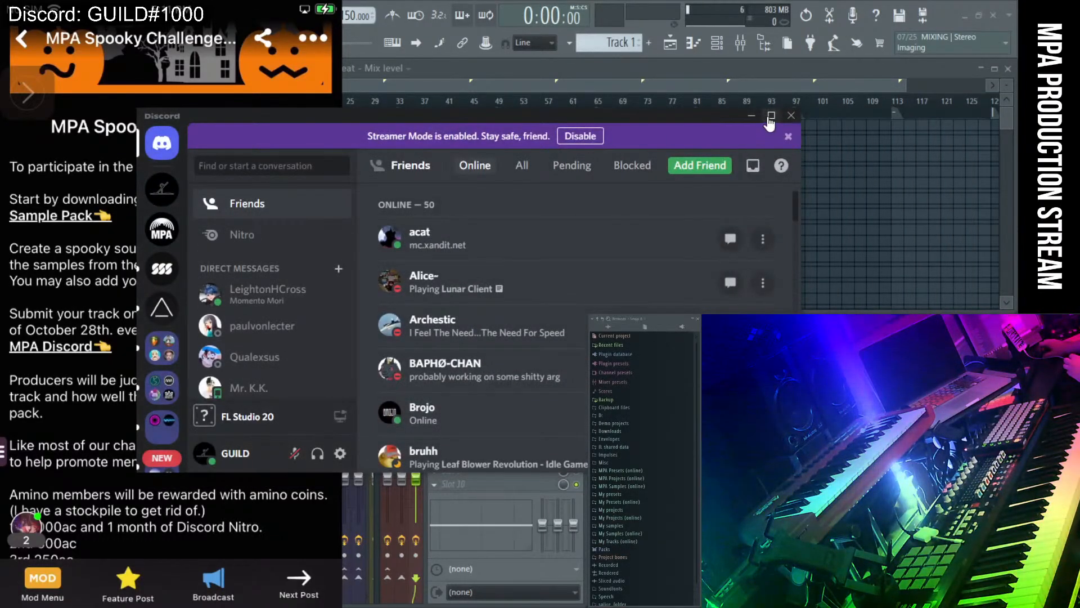
Maximize Discord and open the Music Production Arena server's #event-announcements channel.
{"action": "left_click", "coordinate": [771, 115]}
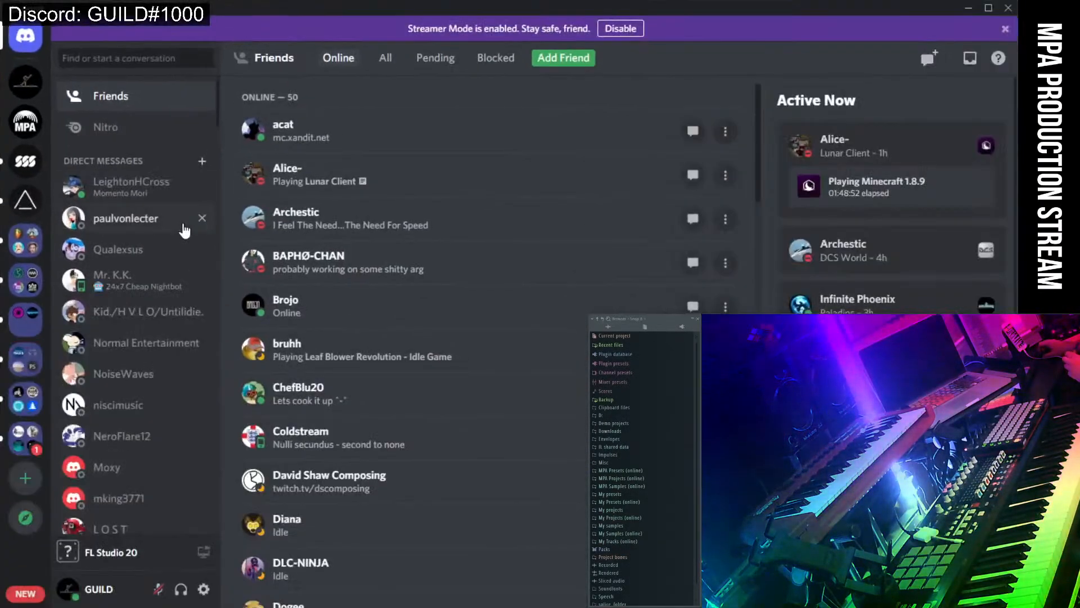
{"action": "left_click", "coordinate": [24, 166]}
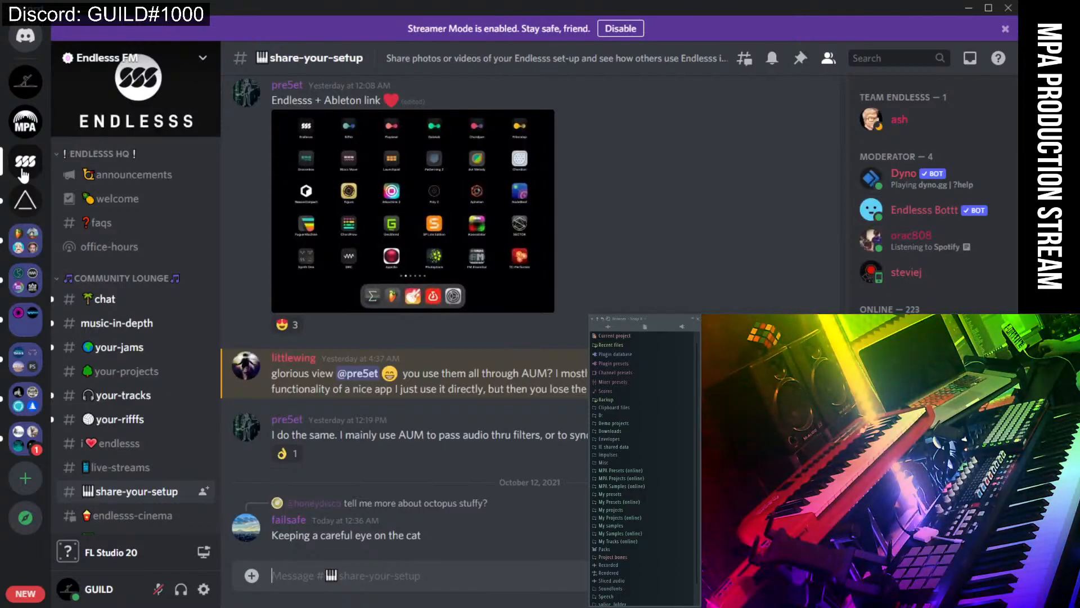
{"action": "left_click", "coordinate": [25, 121]}
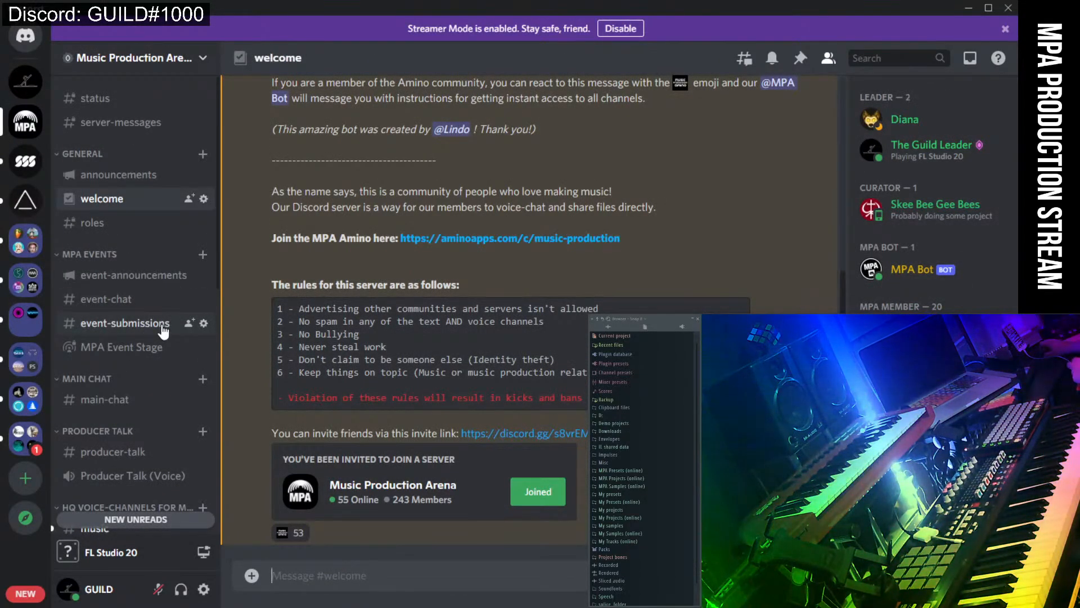
{"action": "left_click", "coordinate": [148, 275]}
{"action": "scroll", "coordinate": [371, 383], "scroll_direction": "up", "scroll_amount": 3}
{"action": "scroll", "coordinate": [371, 383], "scroll_direction": "up", "scroll_amount": 5}
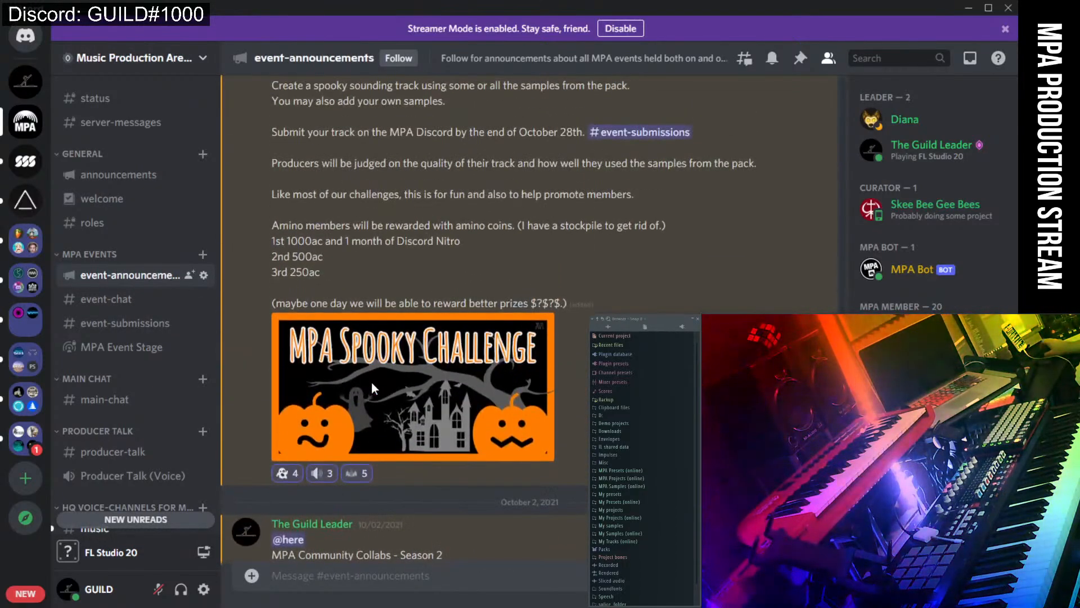
{"action": "scroll", "coordinate": [453, 265], "scroll_direction": "down", "scroll_amount": 2}
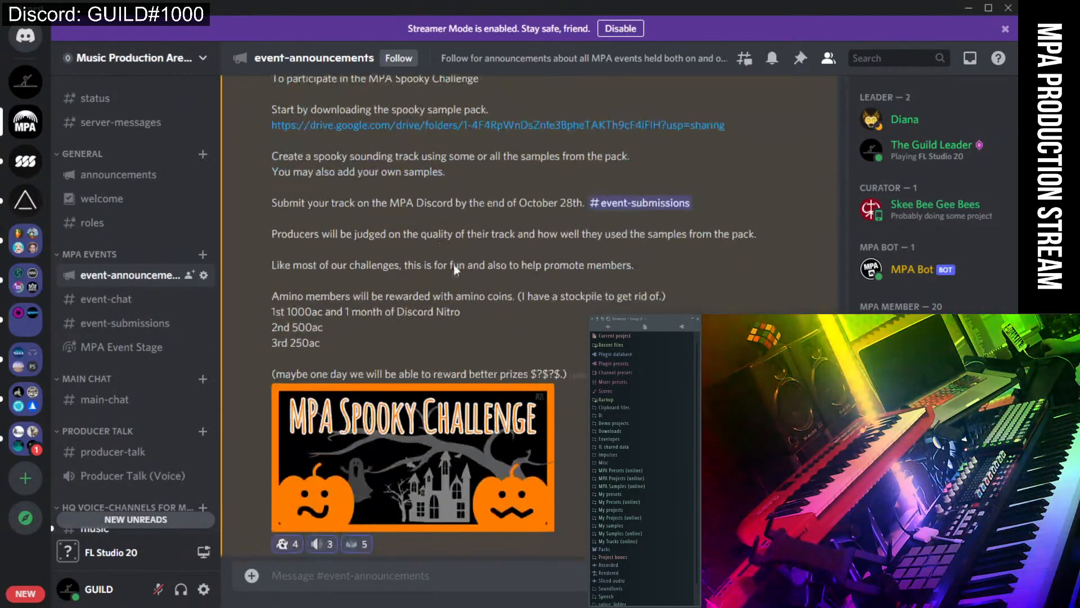
Copy the spooky sample pack's Google Drive link from the MPA Spooky Challenge post.
{"action": "right_click", "coordinate": [361, 127]}
{"action": "left_click", "coordinate": [402, 452]}
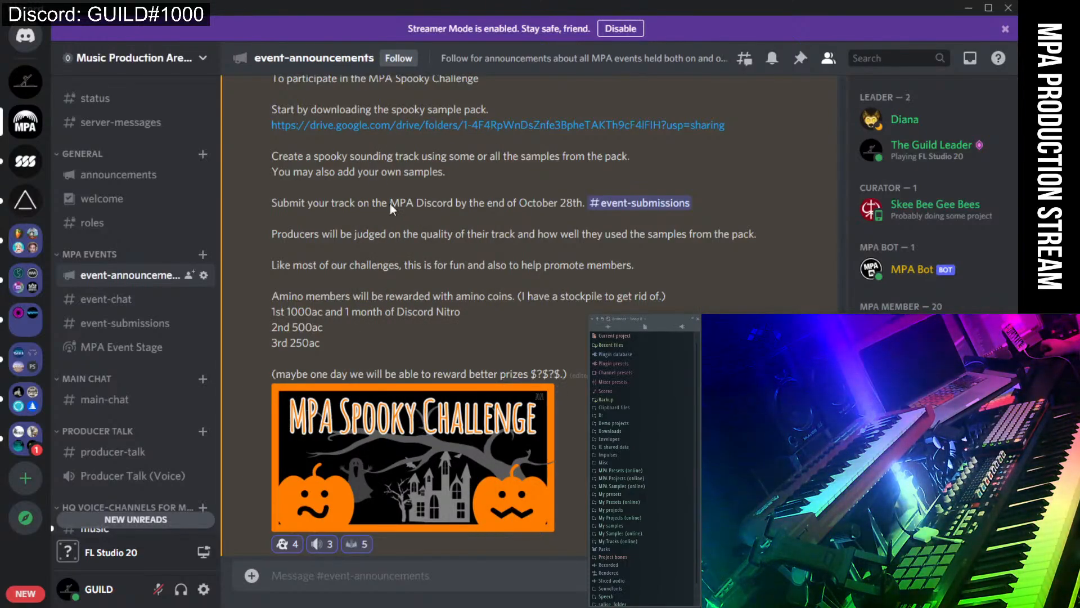
{"action": "scroll", "coordinate": [389, 204], "scroll_direction": "down", "scroll_amount": 15}
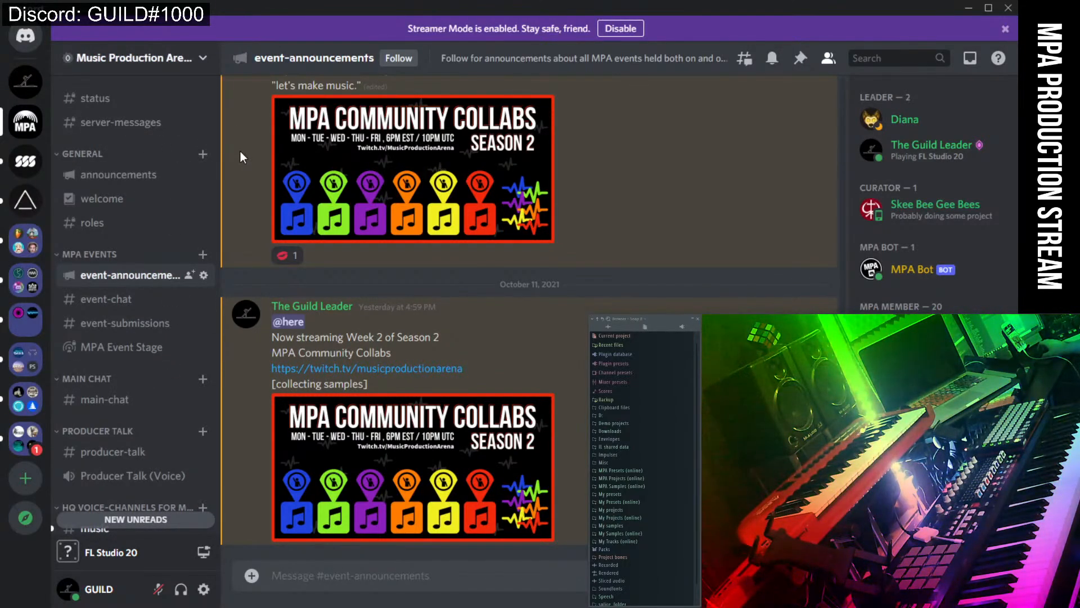
Load soundcloud.com in a new Chrome tab, fixing typos in the address.
{"action": "left_click", "coordinate": [400, 607]}
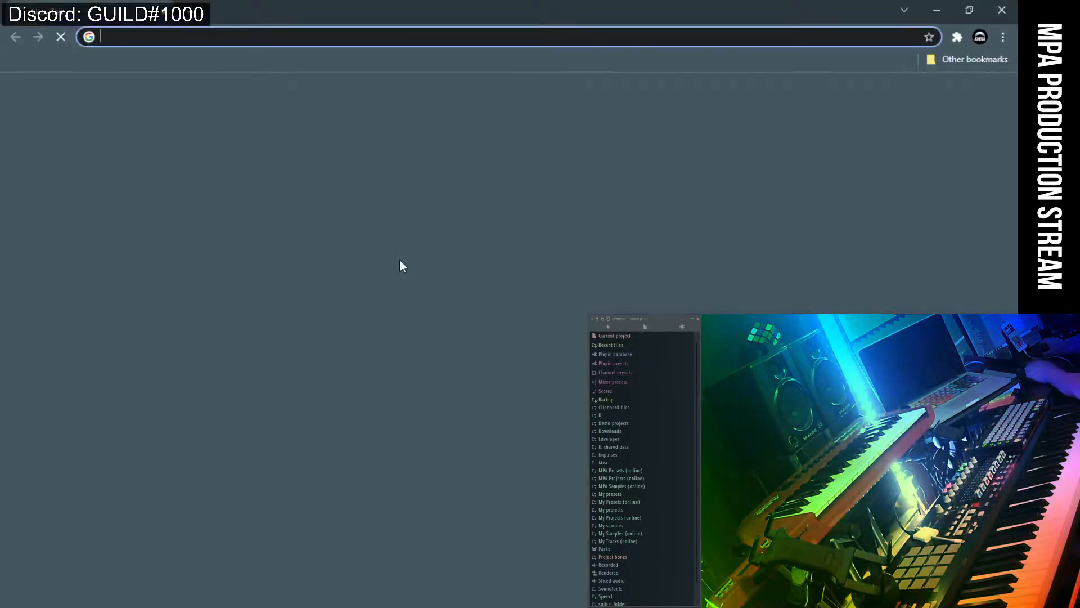
{"action": "left_click", "coordinate": [329, 37]}
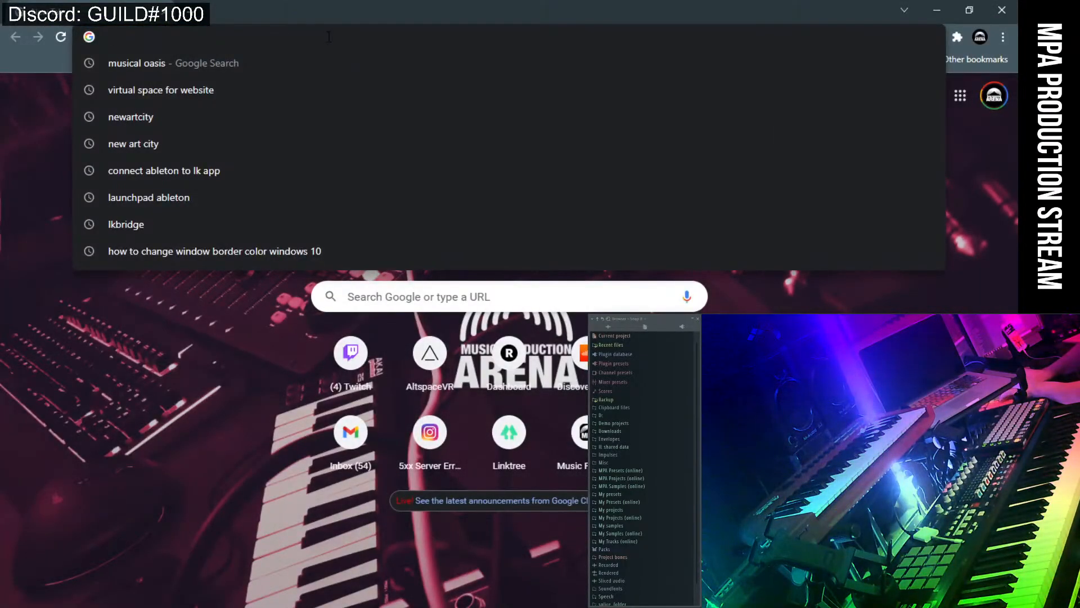
{"action": "type", "text": "soud"}
{"action": "key", "text": "BackSpace"}
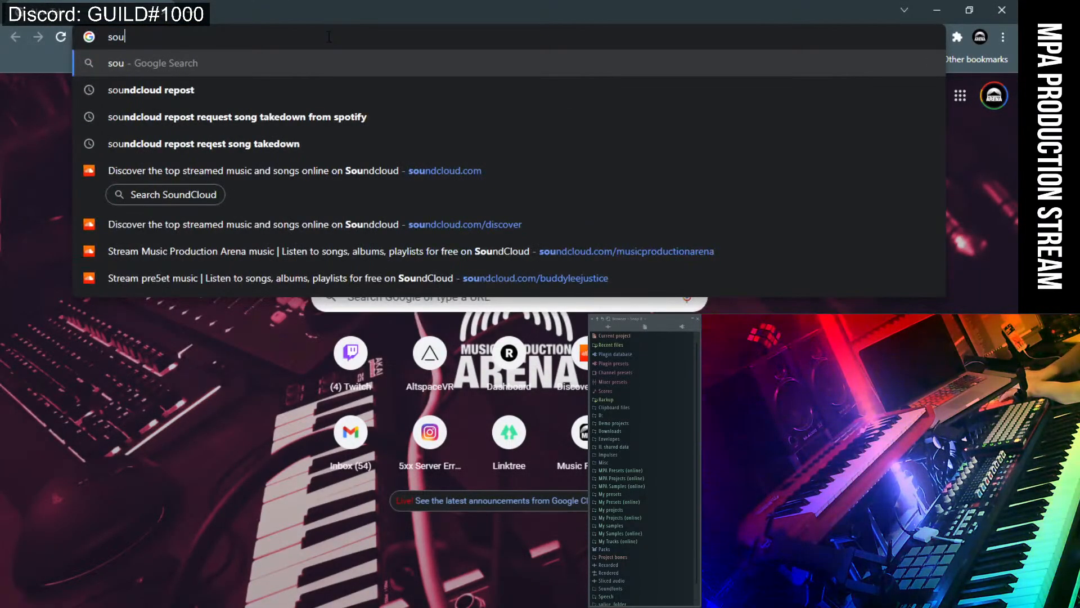
{"action": "type", "text": "u"}
{"action": "key", "text": "BackSpace"}
{"action": "type", "text": "nd"}
{"action": "key", "text": "BackSpace"}
{"action": "key", "text": "BackSpace"}
{"action": "type", "text": "n"}
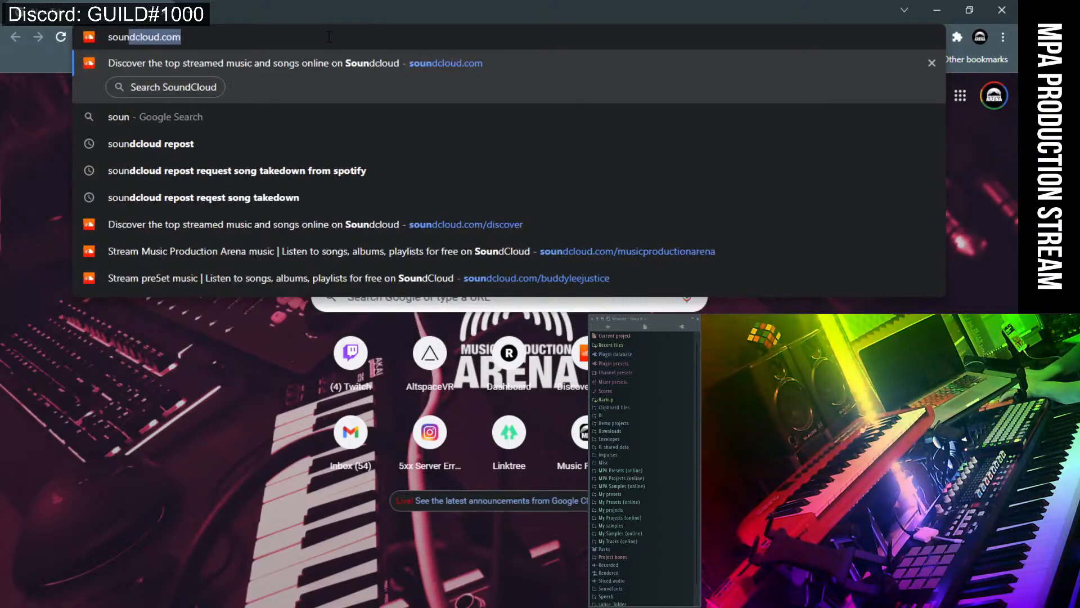
{"action": "key", "text": "BackSpace"}
{"action": "type", "text": "nd"}
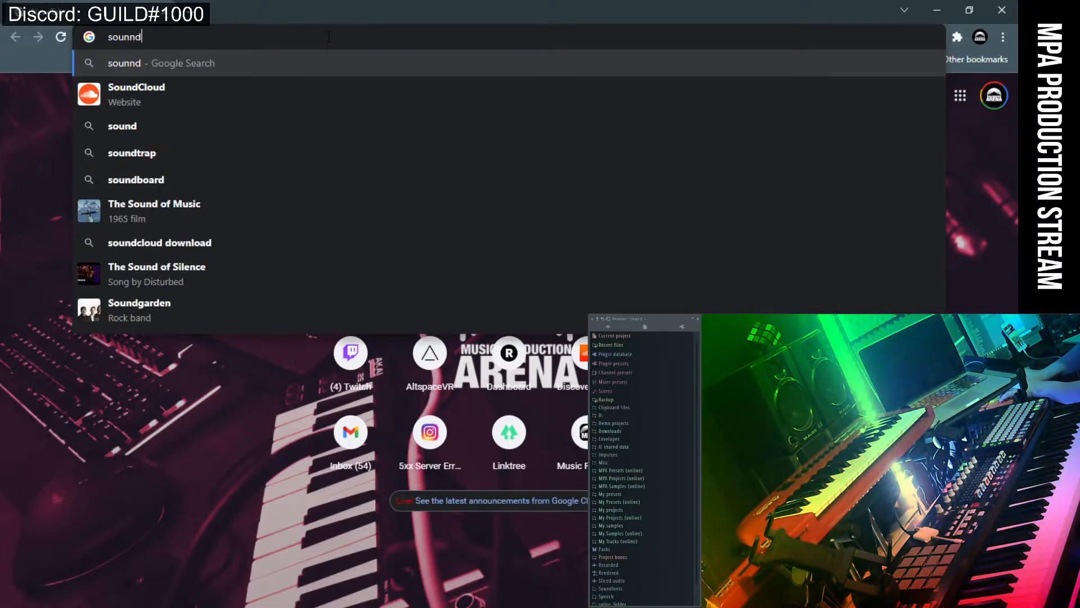
{"action": "key", "text": "BackSpace"}
{"action": "key", "text": "BackSpace"}
{"action": "key", "text": "BackSpace"}
{"action": "key", "text": "BackSpace"}
{"action": "key", "text": "BackSpace"}
{"action": "type", "text": "sou"}
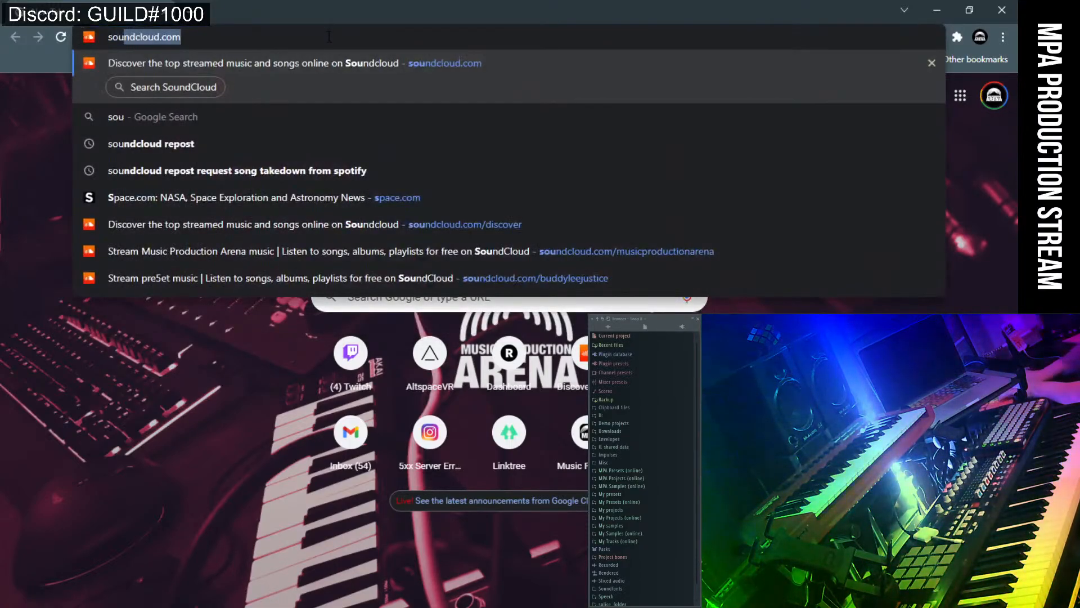
{"action": "type", "text": "nd"}
{"action": "key", "text": "Return"}
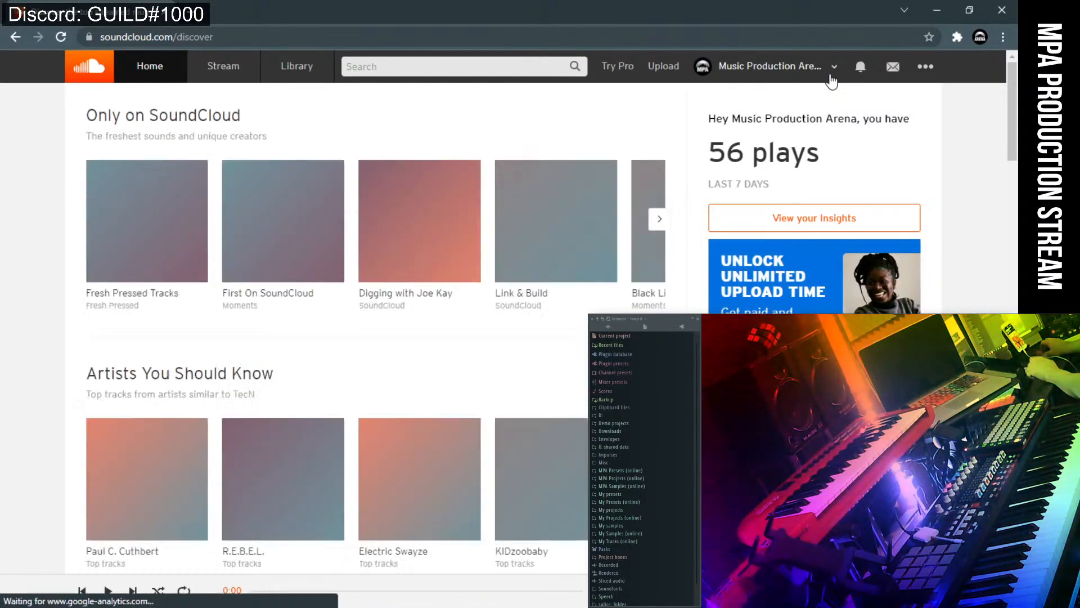
Go to the Music Production Arena profile, dismiss the Pro promotion, and view its popular and full track lists.
{"action": "left_click", "coordinate": [794, 71]}
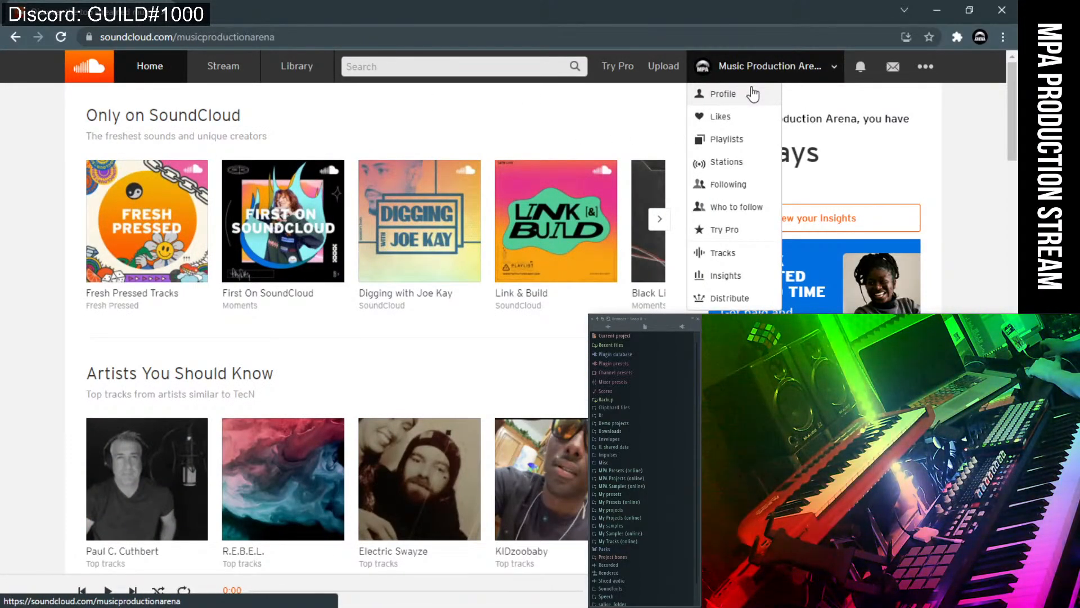
{"action": "left_click", "coordinate": [753, 94]}
{"action": "scroll", "coordinate": [605, 206], "scroll_direction": "down", "scroll_amount": 1}
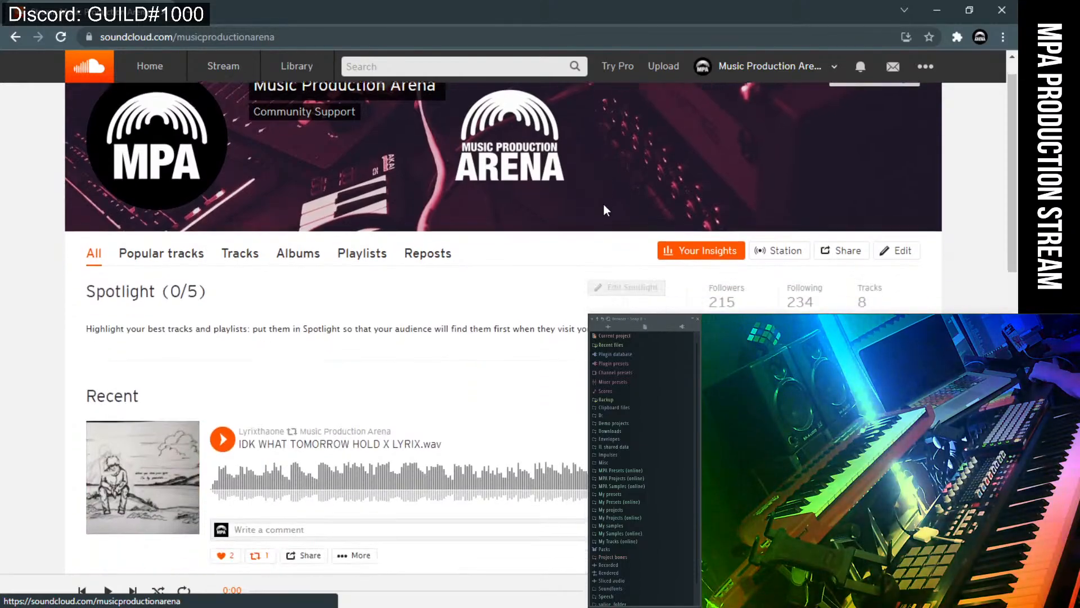
{"action": "scroll", "coordinate": [605, 210], "scroll_direction": "down", "scroll_amount": 1}
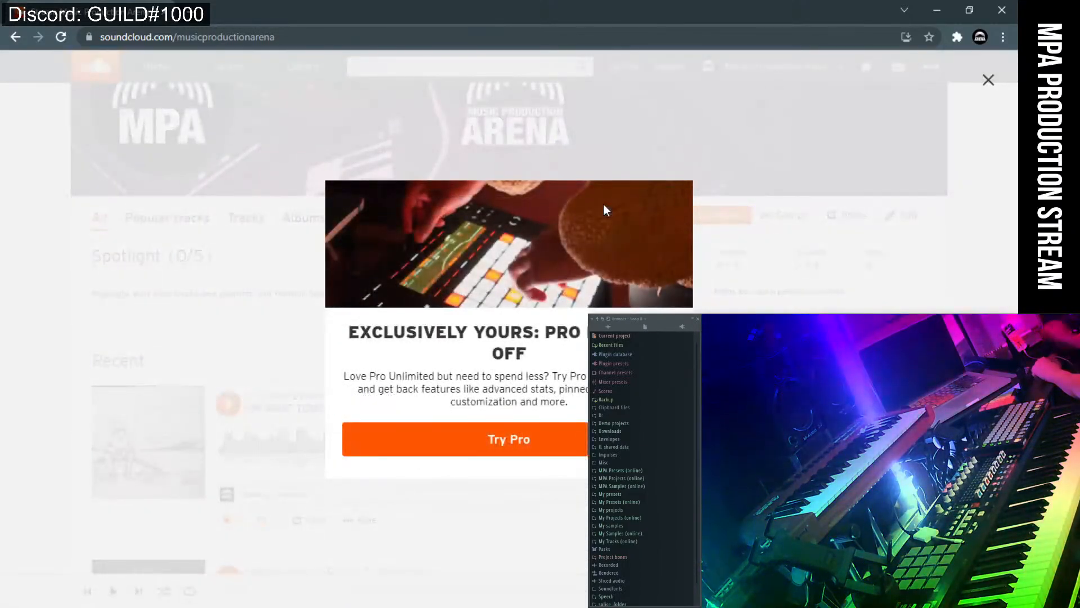
{"action": "left_click", "coordinate": [988, 79]}
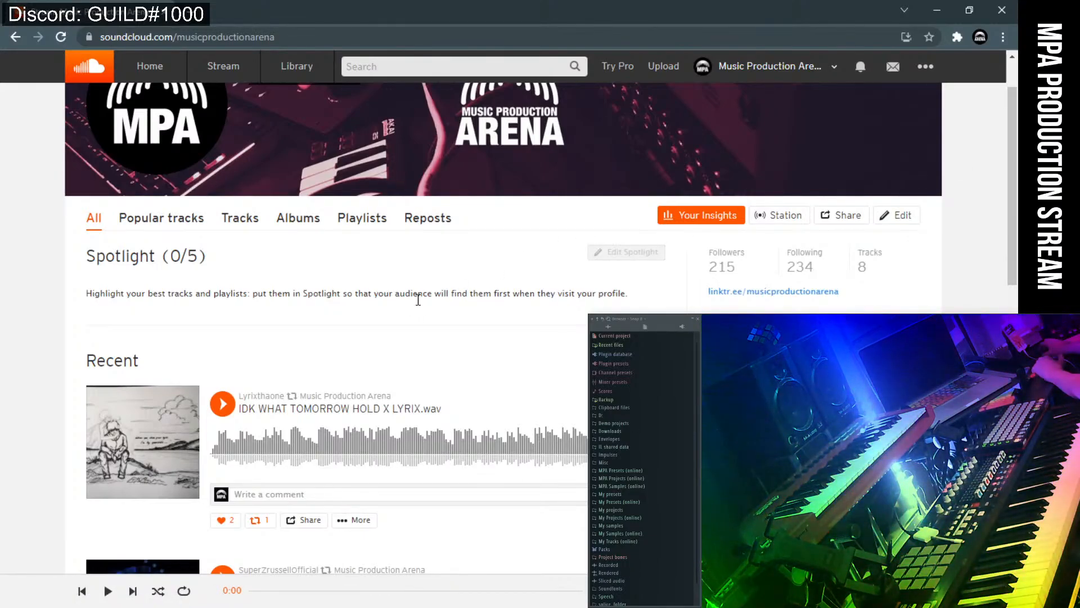
{"action": "scroll", "coordinate": [418, 300], "scroll_direction": "down", "scroll_amount": 1}
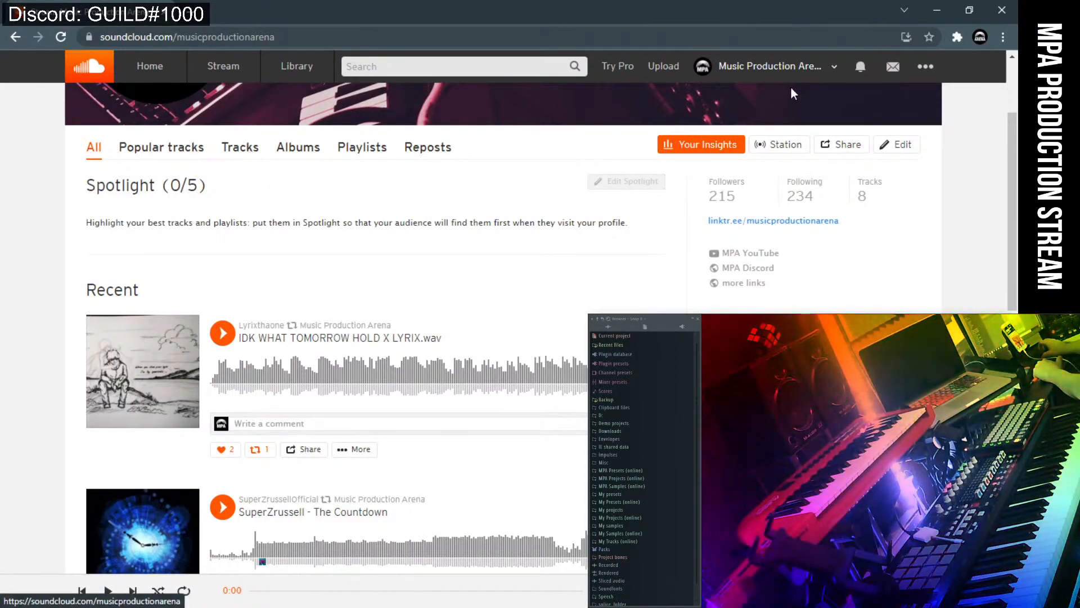
{"action": "left_click", "coordinate": [161, 147]}
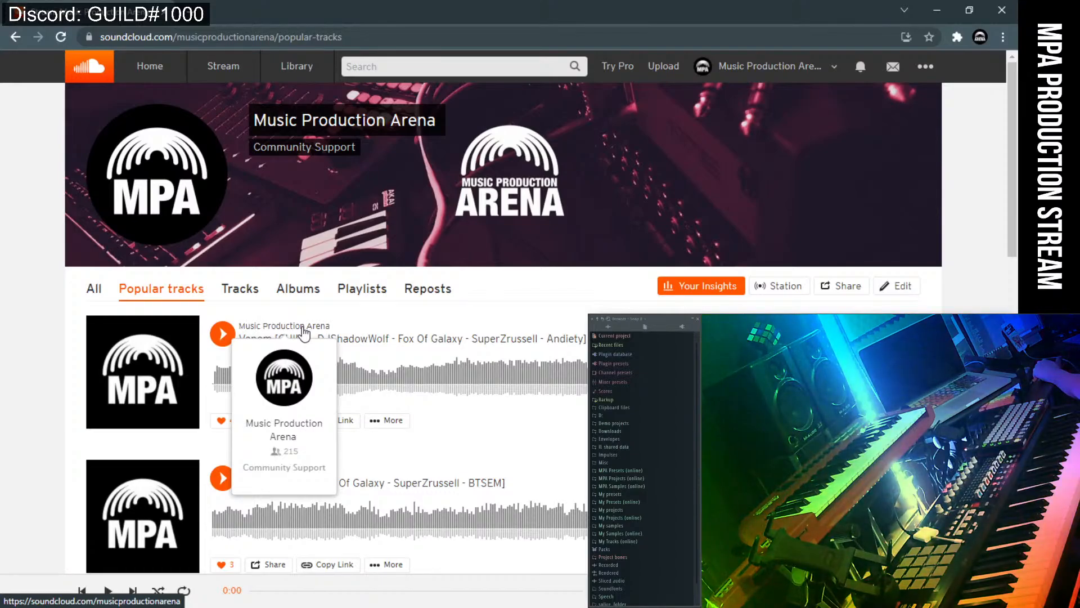
{"action": "left_click", "coordinate": [246, 294]}
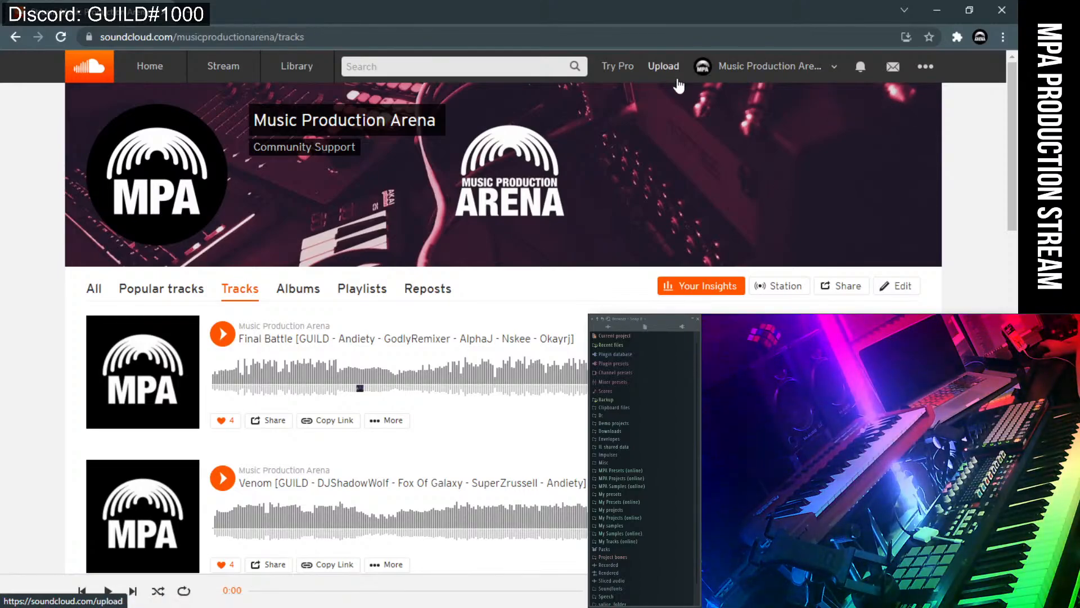
Return to the Music Production Arena profile, scroll its reposts, and open its Playlists page.
{"action": "left_click", "coordinate": [728, 68]}
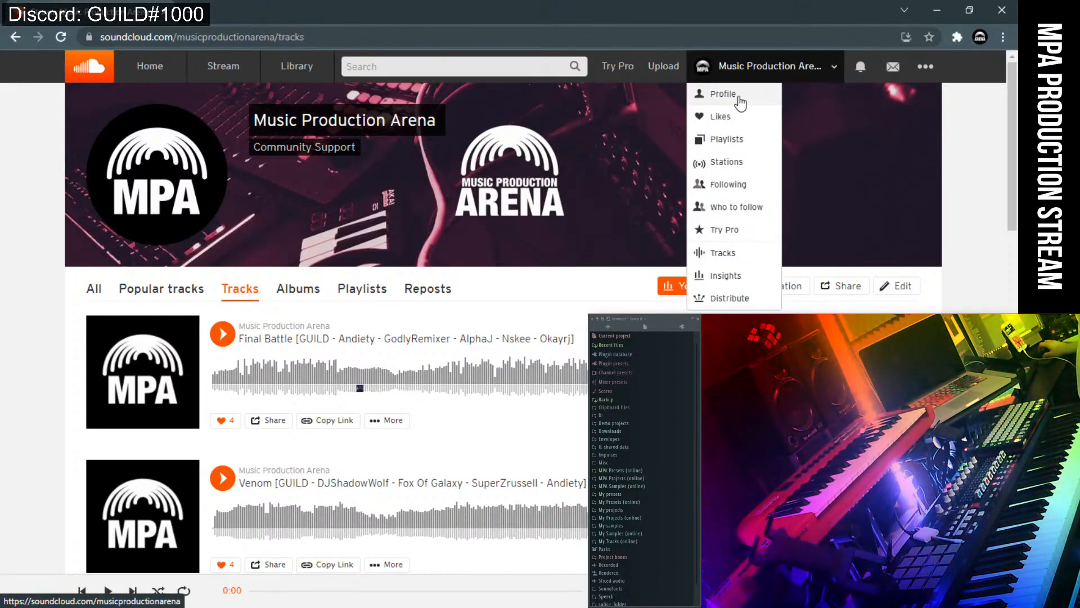
{"action": "left_click", "coordinate": [739, 98]}
{"action": "scroll", "coordinate": [344, 381], "scroll_direction": "down", "scroll_amount": 5}
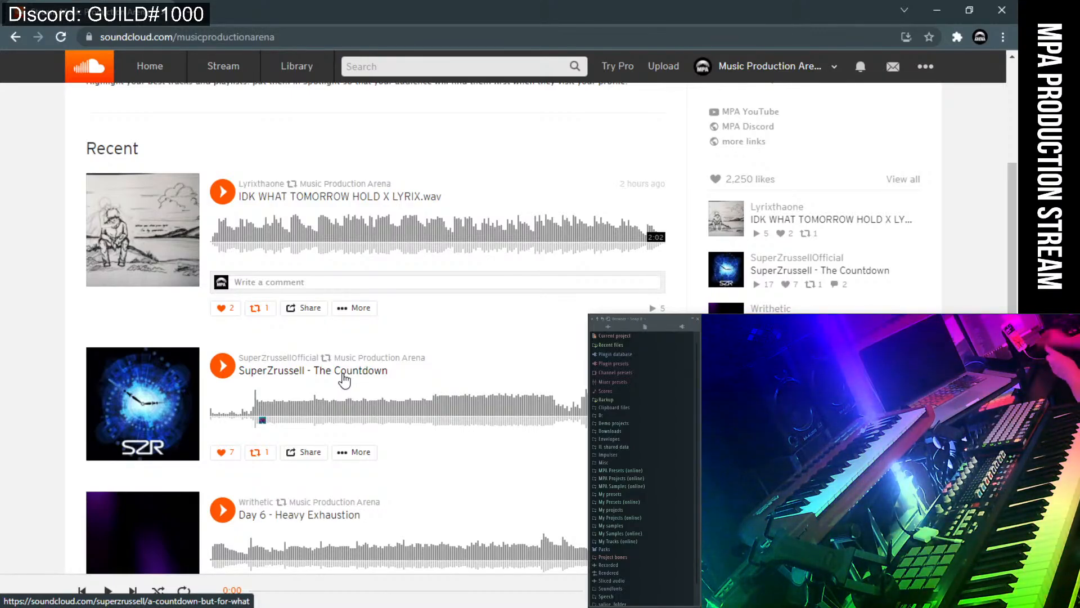
{"action": "scroll", "coordinate": [370, 393], "scroll_direction": "down", "scroll_amount": 6}
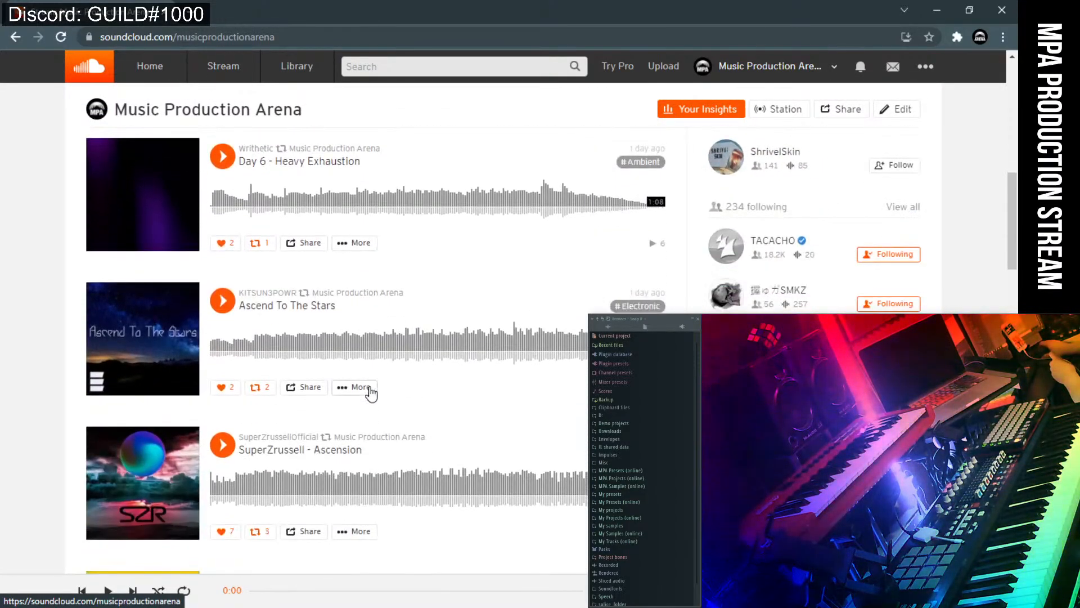
{"action": "scroll", "coordinate": [372, 394], "scroll_direction": "down", "scroll_amount": 4}
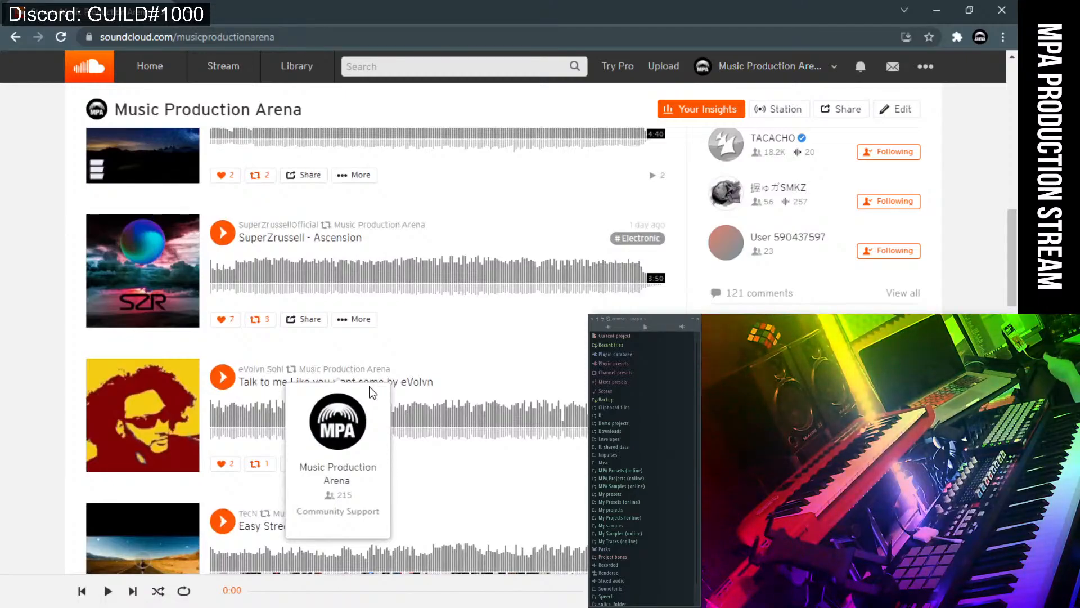
{"action": "scroll", "coordinate": [307, 337], "scroll_direction": "down", "scroll_amount": 3}
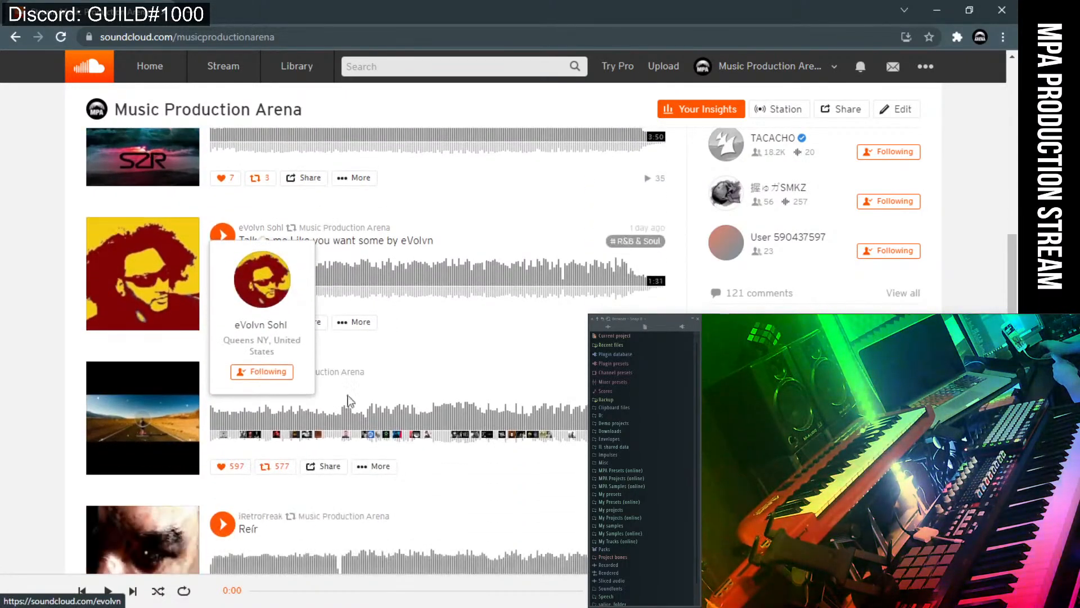
{"action": "scroll", "coordinate": [408, 504], "scroll_direction": "down", "scroll_amount": 3}
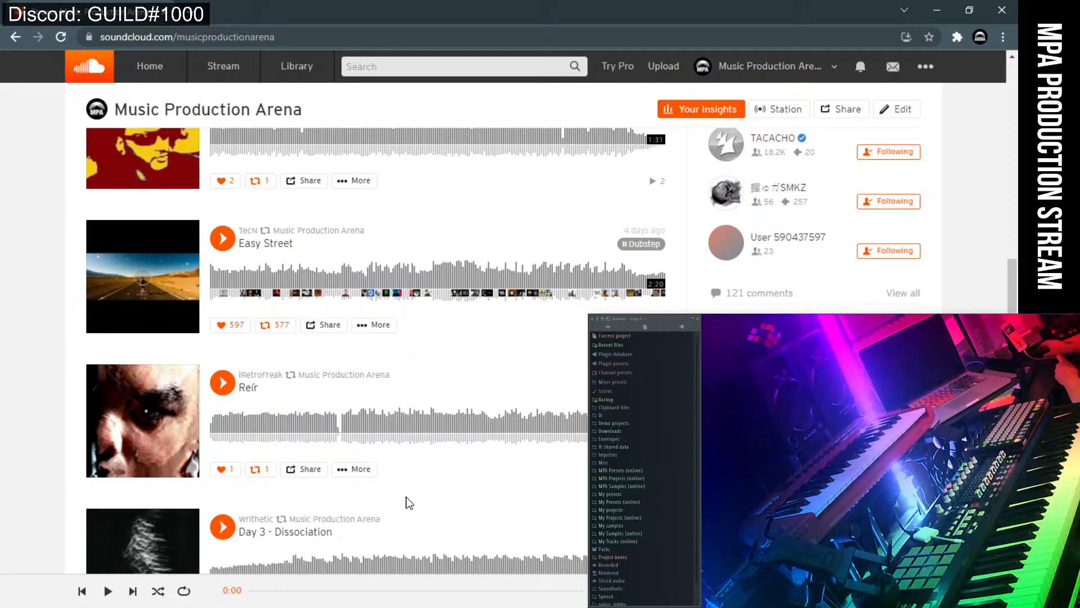
{"action": "scroll", "coordinate": [409, 502], "scroll_direction": "down", "scroll_amount": 3}
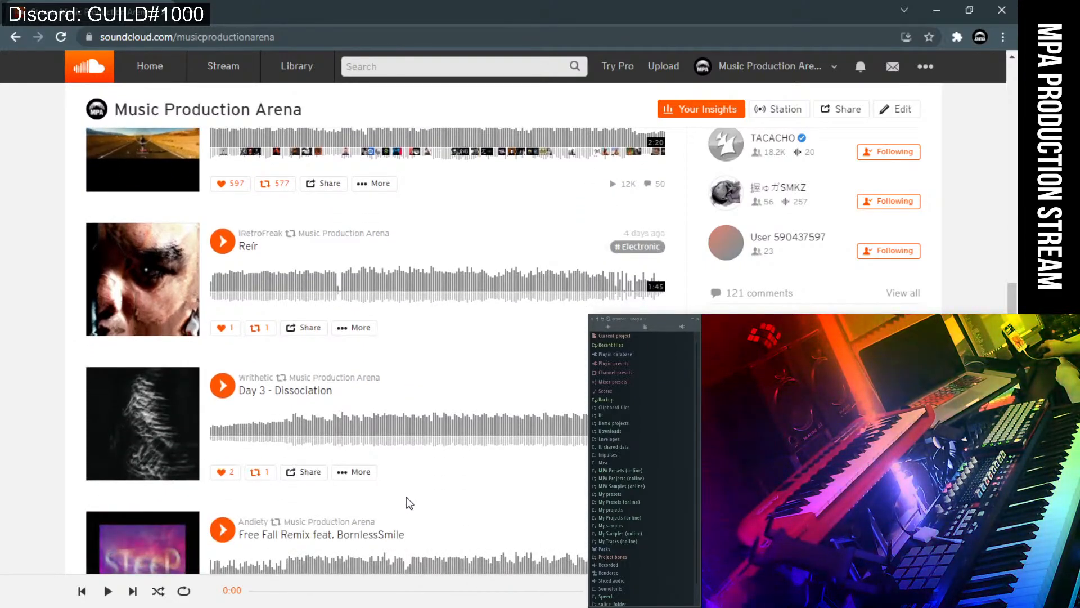
{"action": "scroll", "coordinate": [406, 497], "scroll_direction": "down", "scroll_amount": 3}
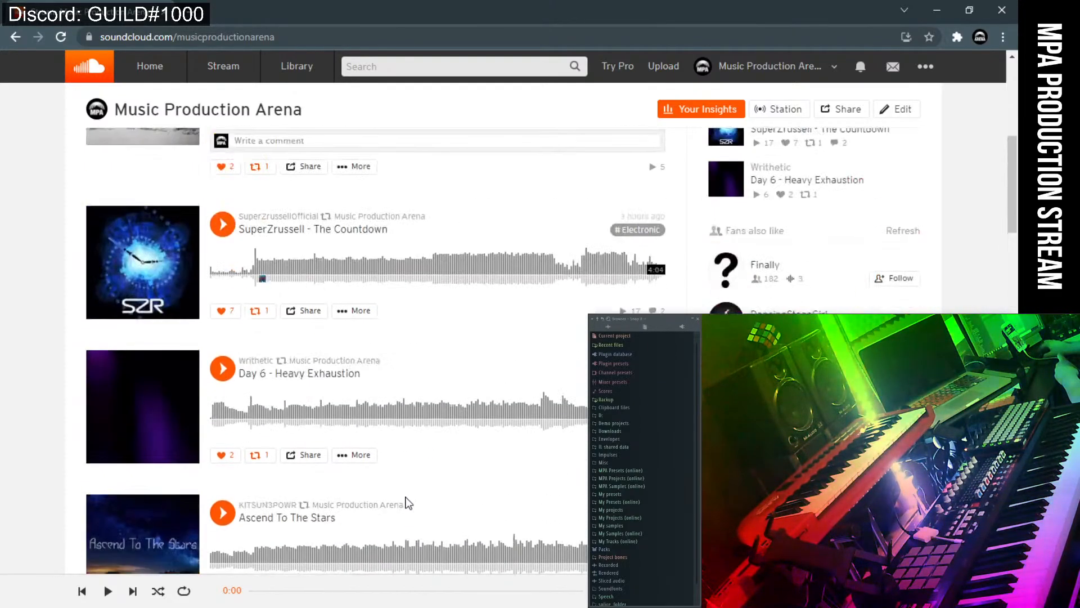
{"action": "scroll", "coordinate": [405, 497], "scroll_direction": "up", "scroll_amount": 15}
{"action": "left_click", "coordinate": [361, 288]}
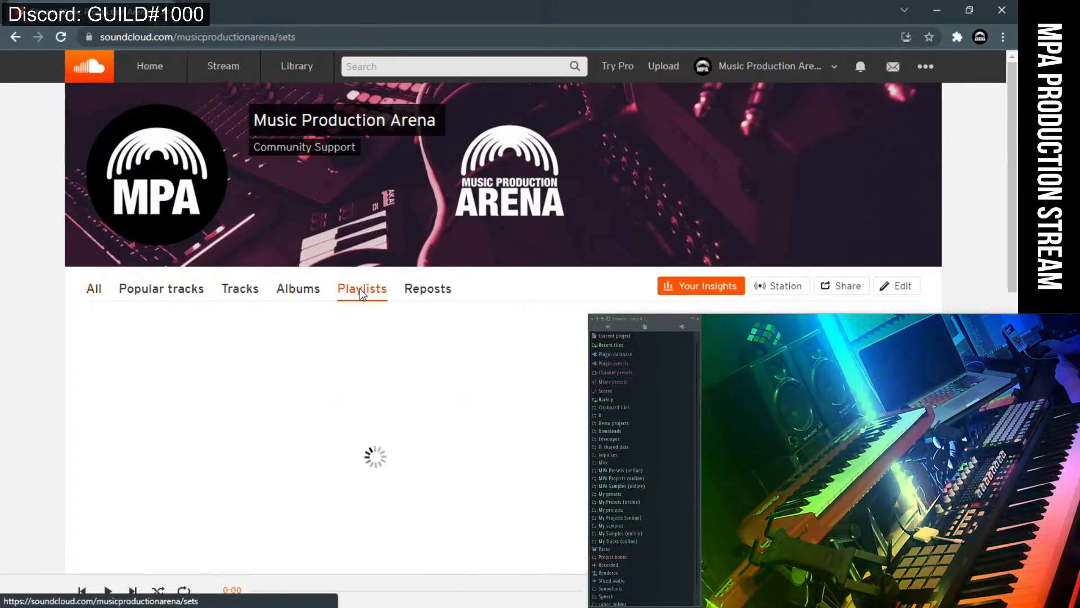
Open the October 2021 | Community Support playlist, scroll its 12 tracks, then Alt+Tab to Discord.
{"action": "scroll", "coordinate": [473, 316], "scroll_direction": "down", "scroll_amount": 3}
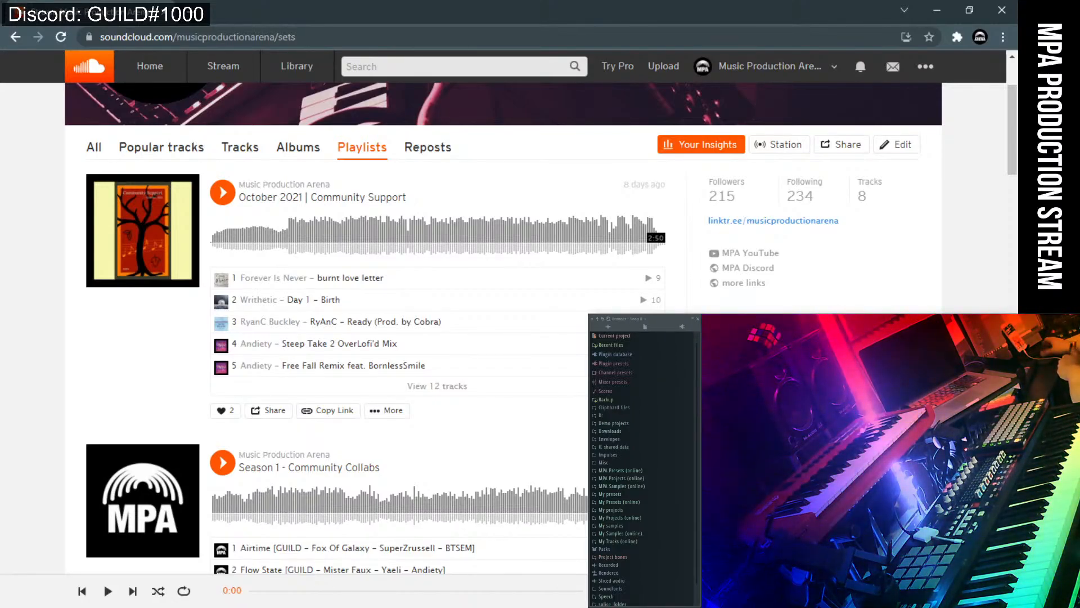
{"action": "left_click", "coordinate": [158, 269]}
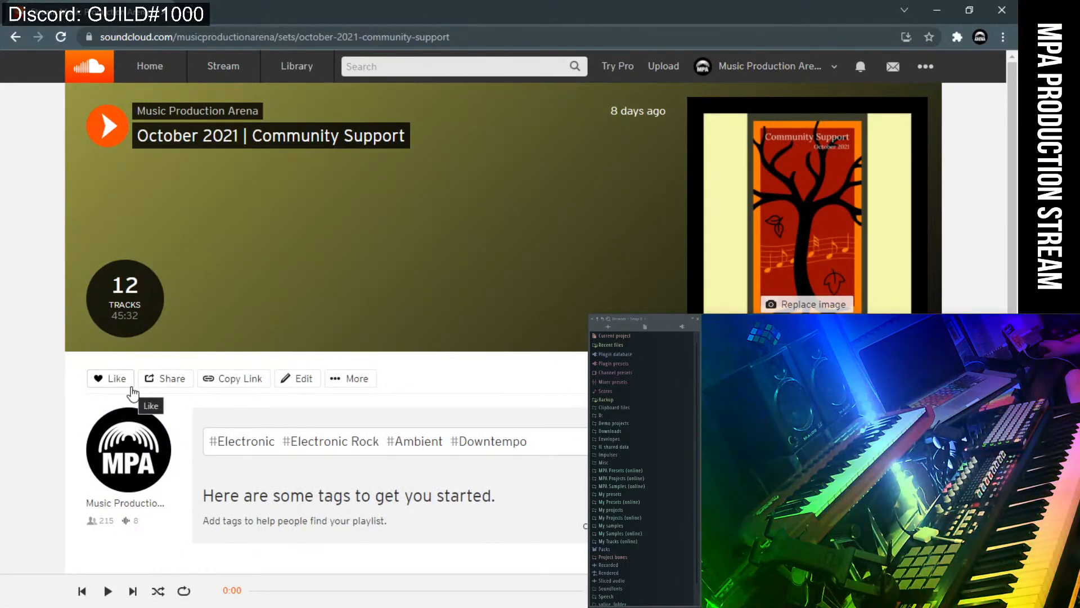
{"action": "scroll", "coordinate": [413, 312], "scroll_direction": "down", "scroll_amount": 4}
{"action": "scroll", "coordinate": [414, 311], "scroll_direction": "down", "scroll_amount": 4}
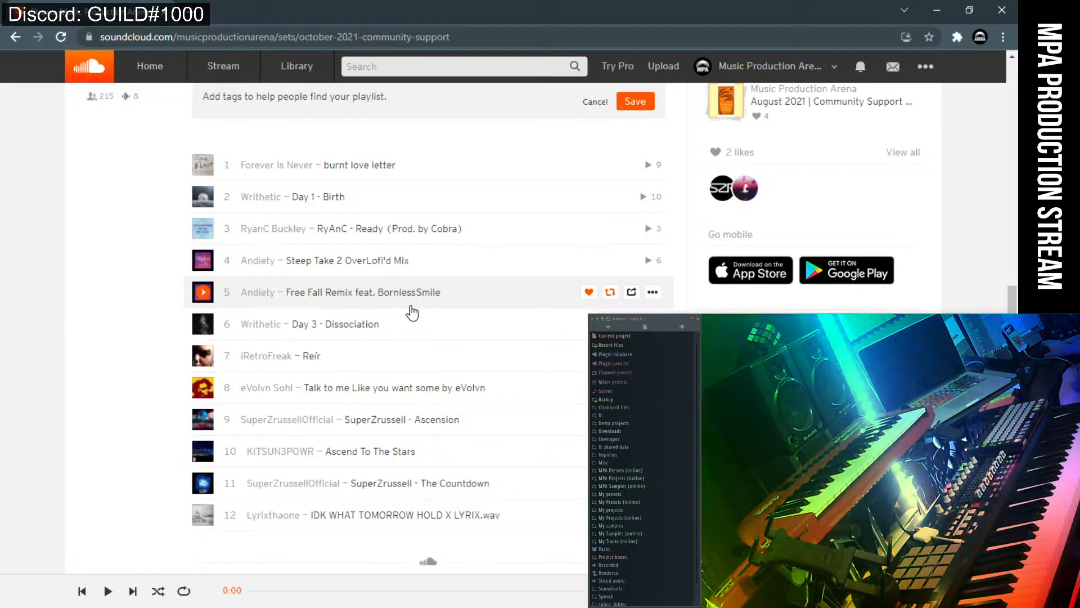
{"action": "scroll", "coordinate": [436, 313], "scroll_direction": "up", "scroll_amount": 7}
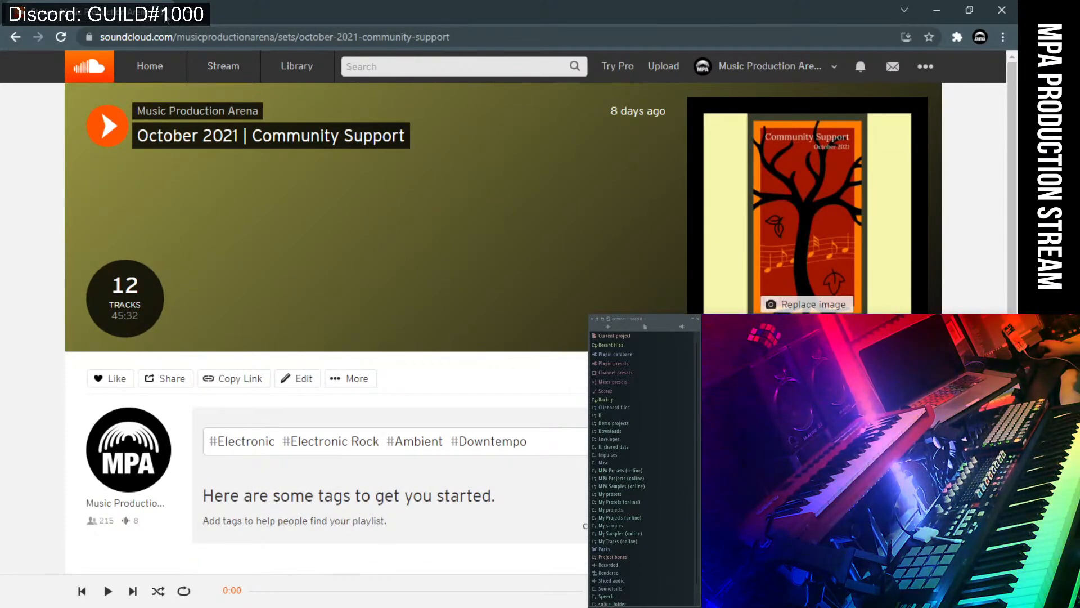
{"action": "key", "text": "alt+Tab"}
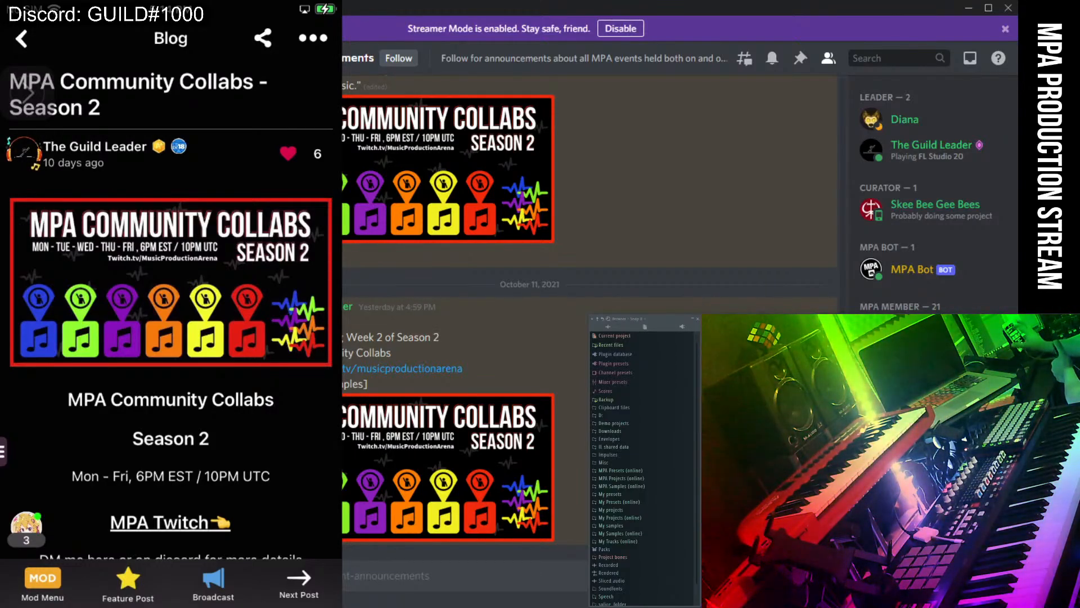
Scroll the Music Production community's Featured Post feed, returning from an open post.
{"action": "scroll", "coordinate": [170, 282], "scroll_direction": "down", "scroll_amount": 3}
{"action": "scroll", "coordinate": [171, 282], "scroll_direction": "down", "scroll_amount": 5}
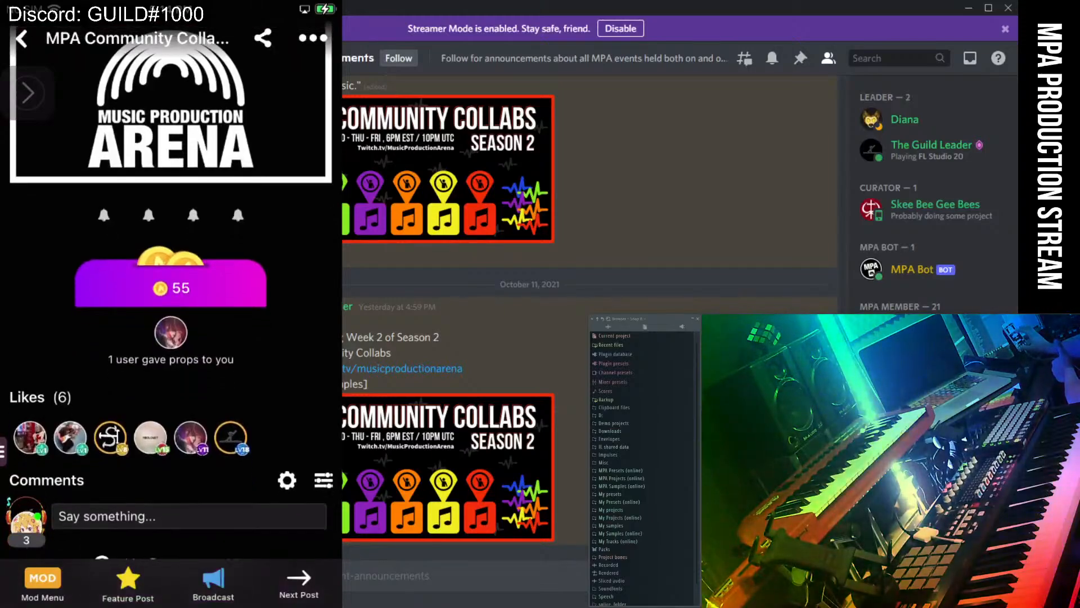
{"action": "scroll", "coordinate": [171, 282], "scroll_direction": "up", "scroll_amount": 3}
{"action": "scroll", "coordinate": [170, 281], "scroll_direction": "up", "scroll_amount": 3}
{"action": "left_click", "coordinate": [21, 39]}
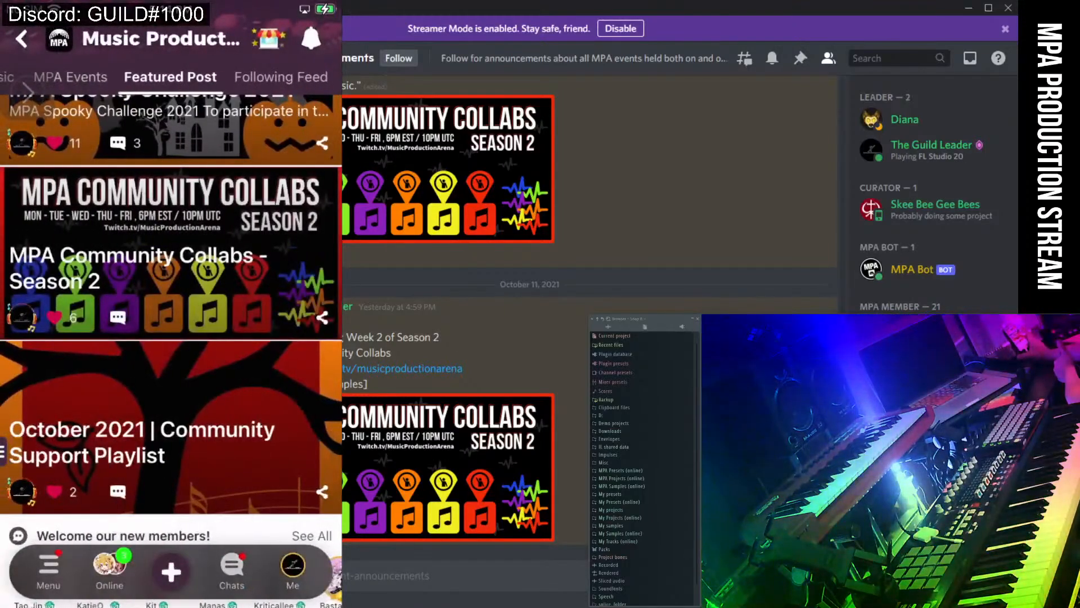
{"action": "scroll", "coordinate": [170, 281], "scroll_direction": "down", "scroll_amount": 10}
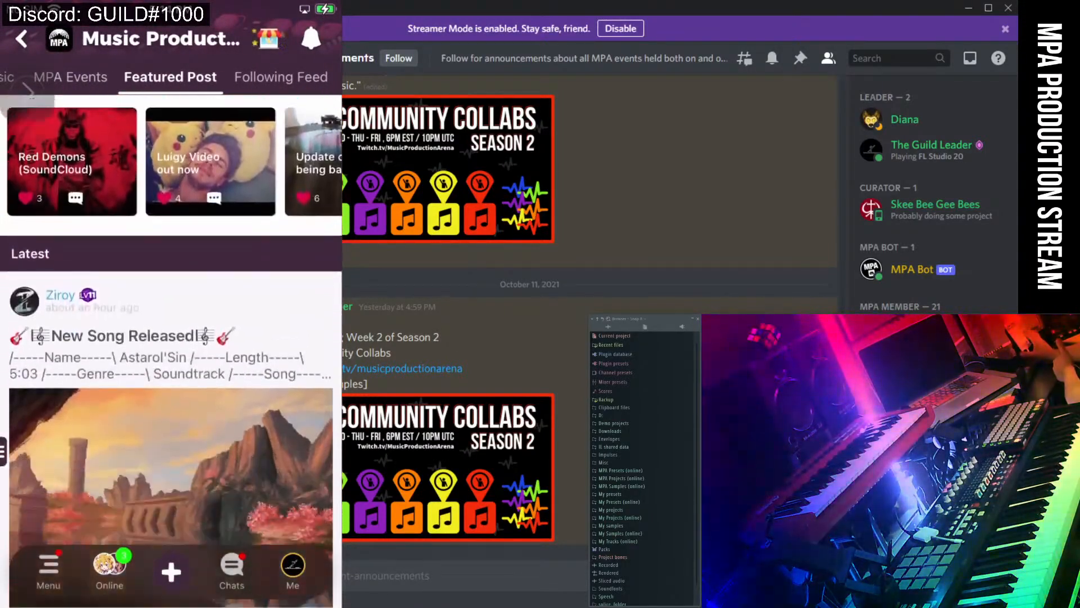
{"action": "scroll", "coordinate": [171, 282], "scroll_direction": "up", "scroll_amount": 3}
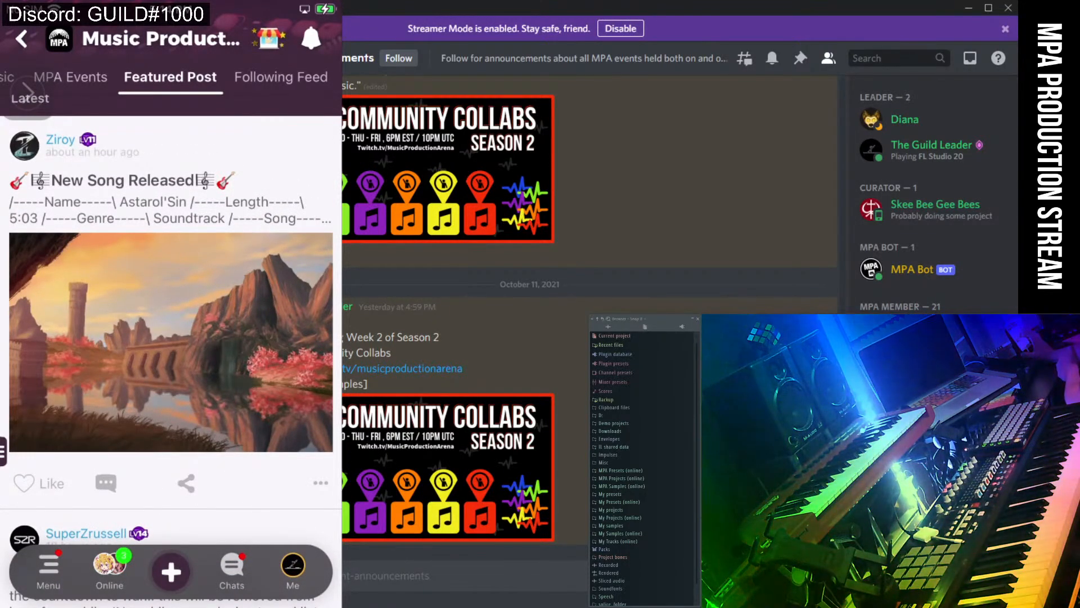
{"action": "scroll", "coordinate": [170, 337], "scroll_direction": "down", "scroll_amount": 5}
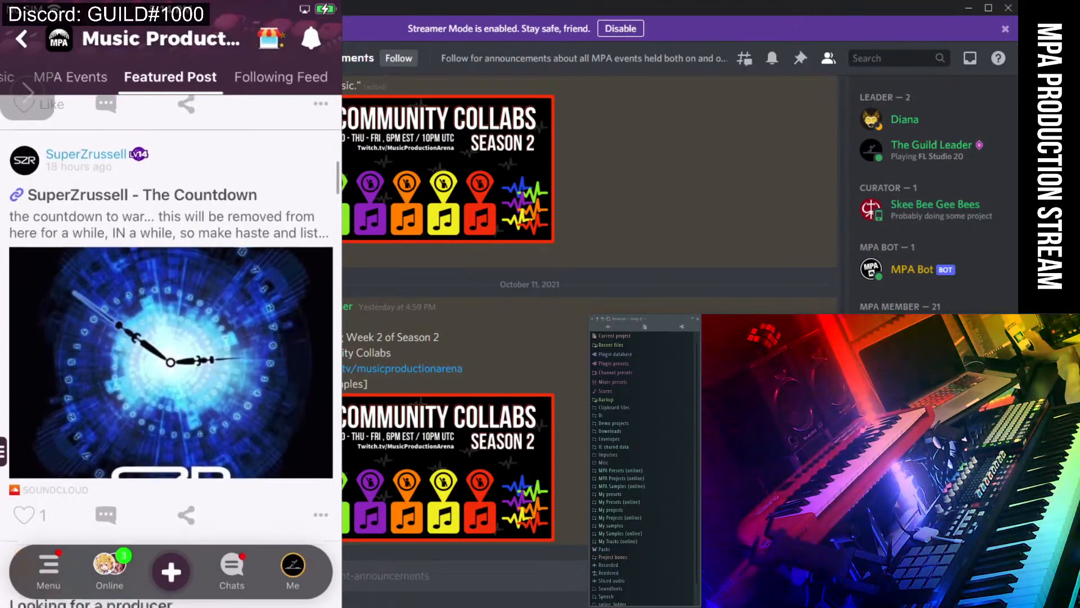
Read The Countdown post, then go back and keep browsing the featured feed.
{"action": "left_click", "coordinate": [169, 188]}
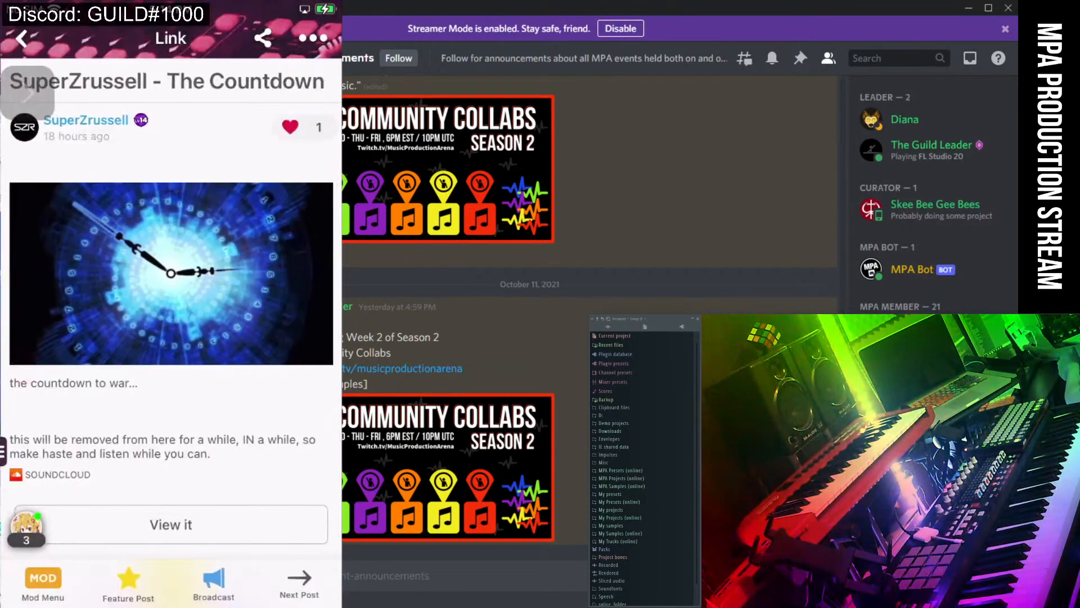
{"action": "scroll", "coordinate": [170, 338], "scroll_direction": "down", "scroll_amount": 5}
{"action": "scroll", "coordinate": [170, 337], "scroll_direction": "up", "scroll_amount": 5}
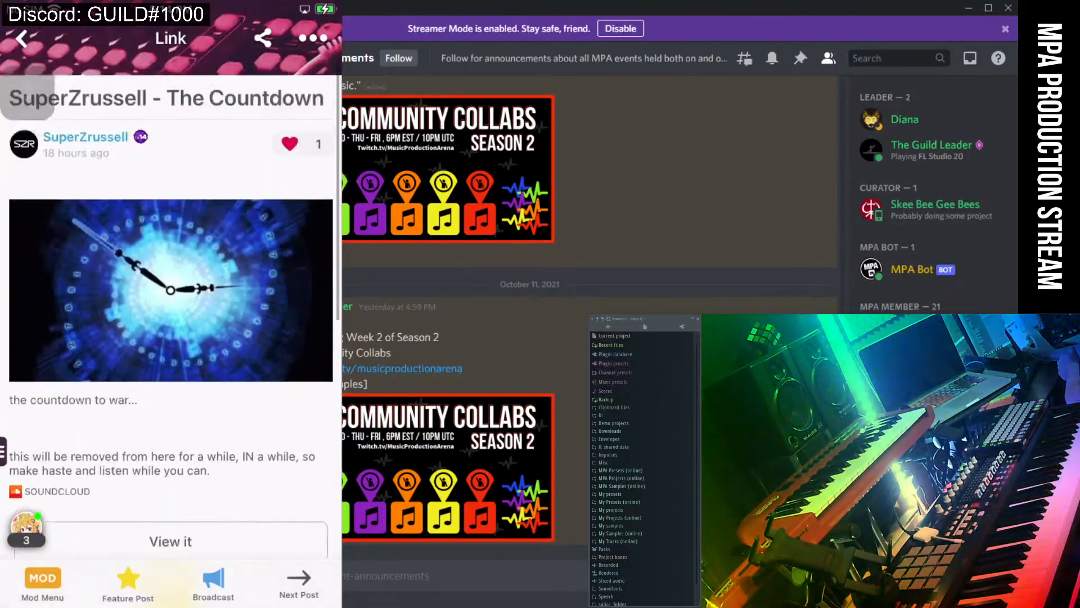
{"action": "left_click", "coordinate": [27, 93]}
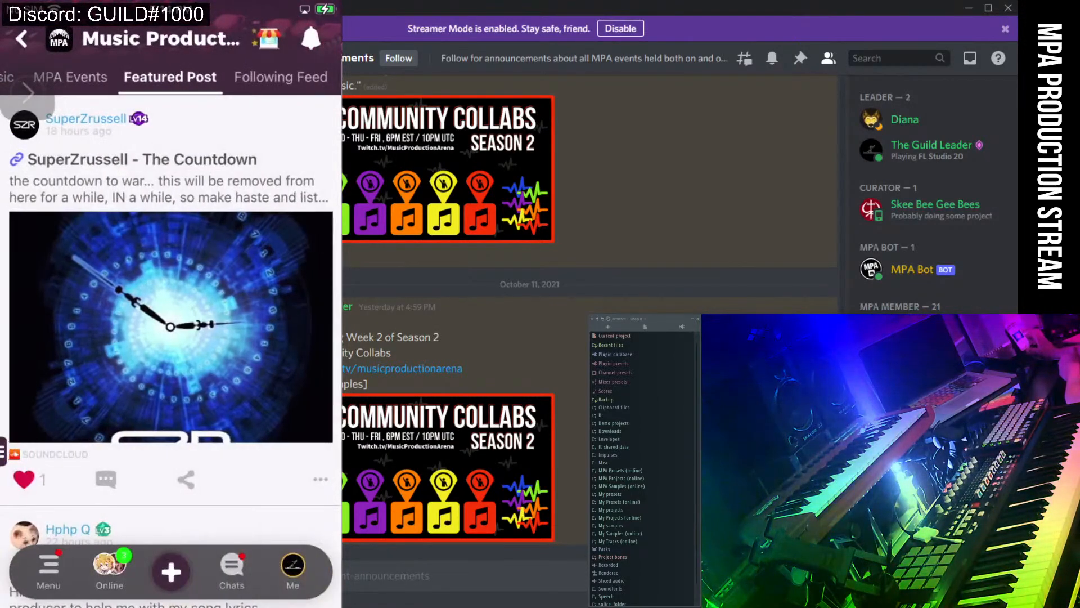
{"action": "scroll", "coordinate": [170, 338], "scroll_direction": "down", "scroll_amount": 10}
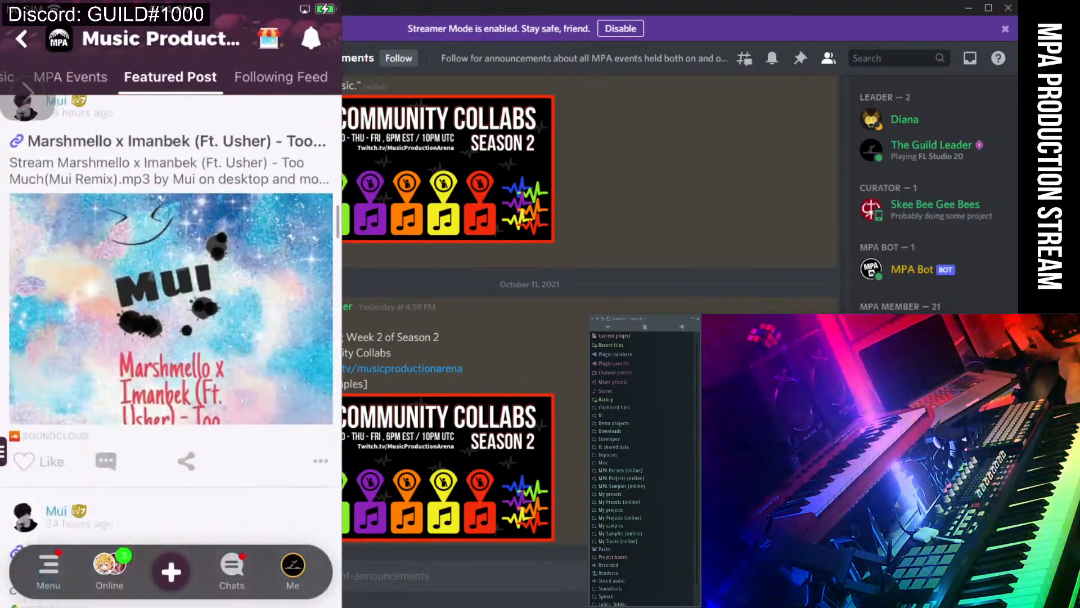
{"action": "scroll", "coordinate": [171, 338], "scroll_direction": "down", "scroll_amount": 10}
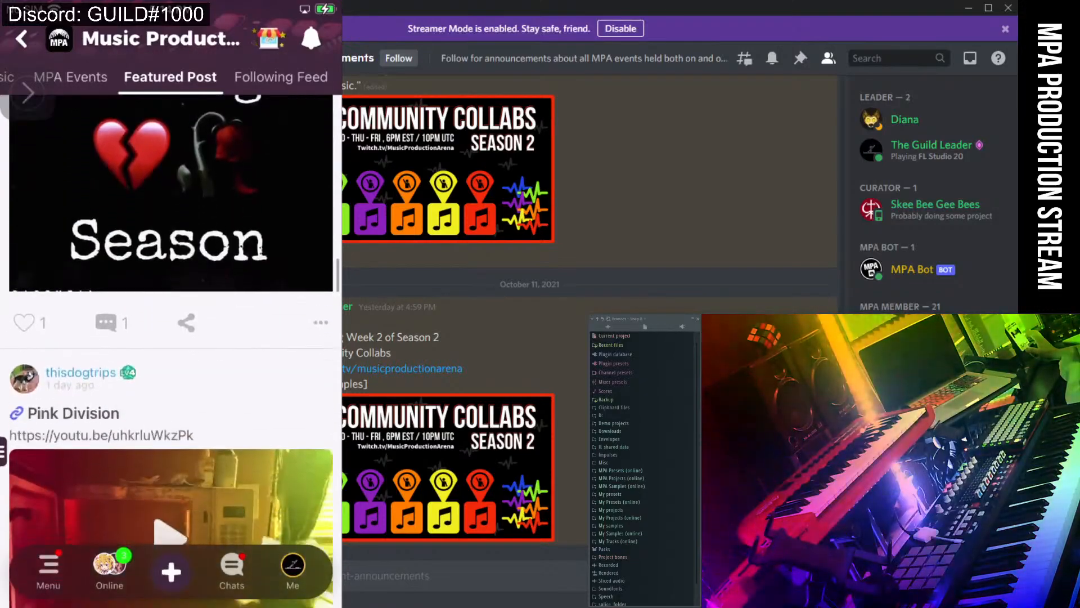
{"action": "scroll", "coordinate": [170, 337], "scroll_direction": "down", "scroll_amount": 10}
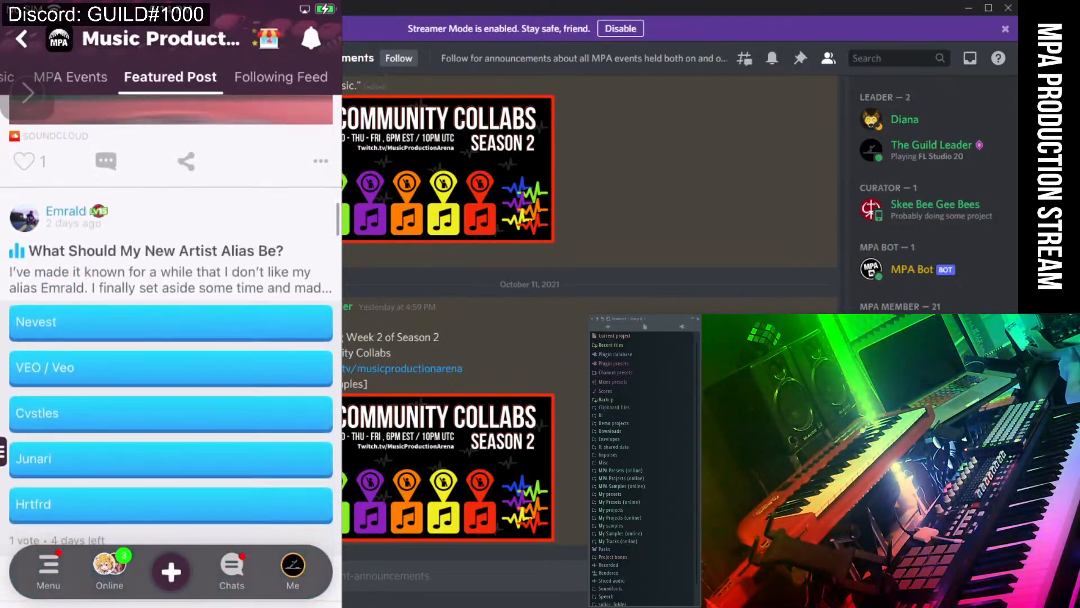
{"action": "scroll", "coordinate": [171, 338], "scroll_direction": "up", "scroll_amount": 10}
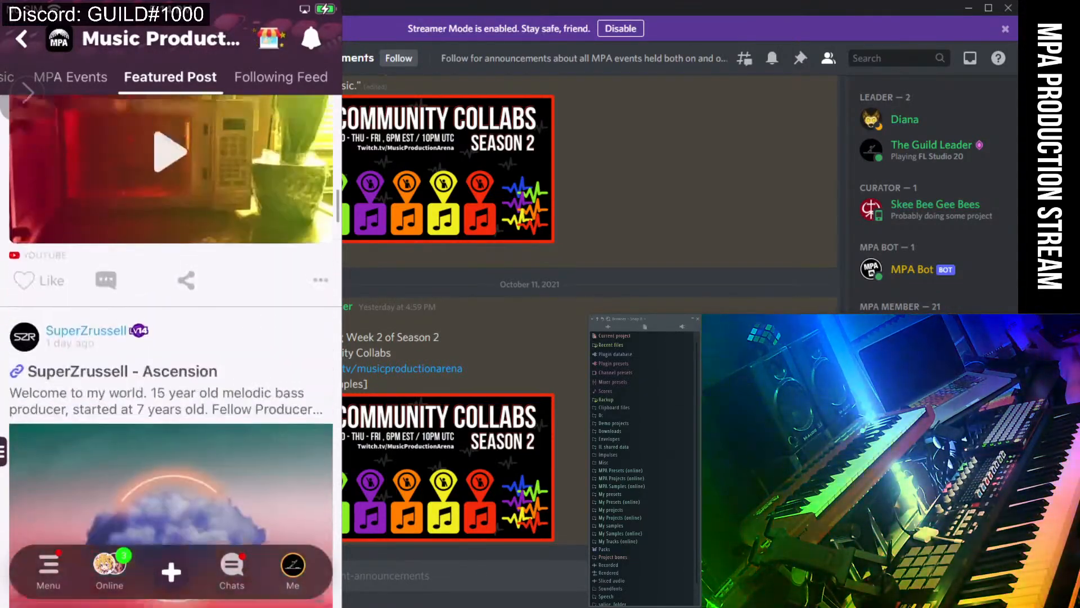
{"action": "scroll", "coordinate": [170, 338], "scroll_direction": "up", "scroll_amount": 10}
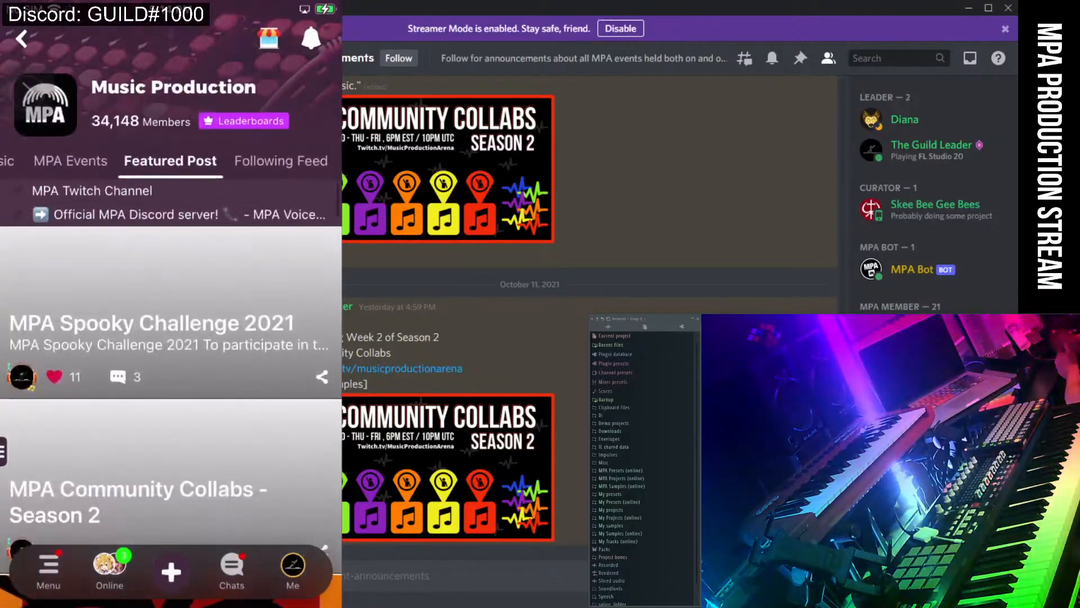
{"action": "scroll", "coordinate": [170, 338], "scroll_direction": "down", "scroll_amount": 3}
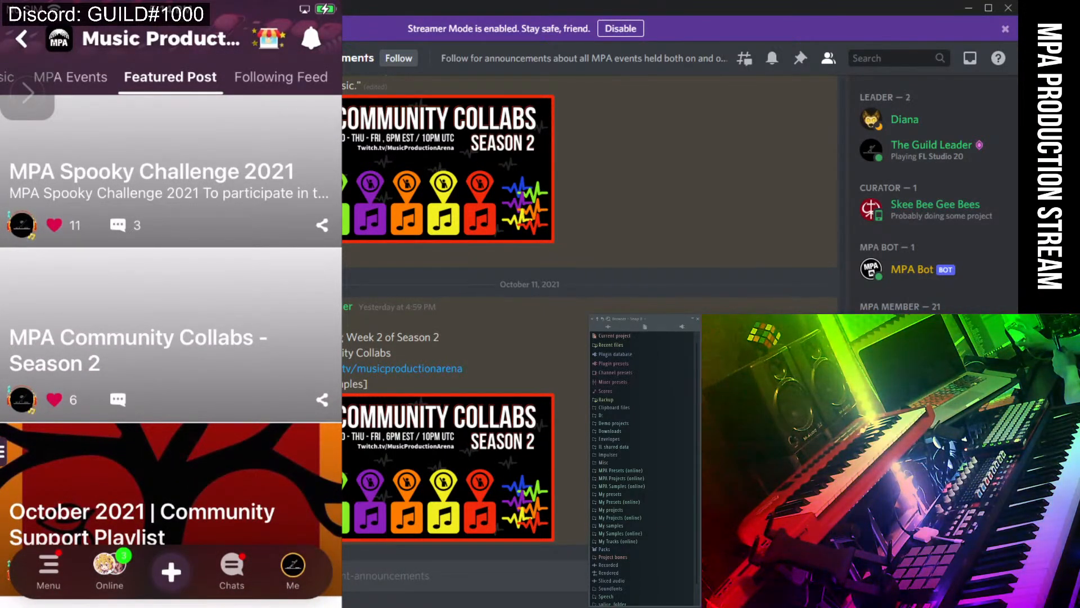
Leave the community, swipe Amino closed, and move to the second home-screen page.
{"action": "left_click", "coordinate": [21, 38]}
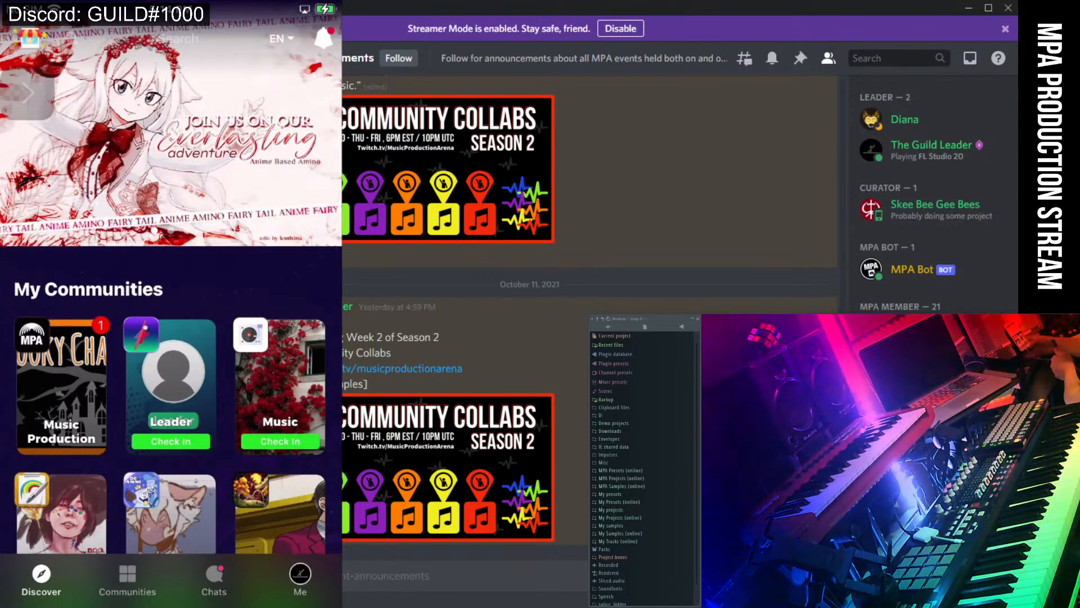
{"action": "left_click_drag", "start_coordinate": [171, 602], "coordinate": [171, 428]}
{"action": "left_click_drag", "start_coordinate": [171, 360], "coordinate": [171, 112]}
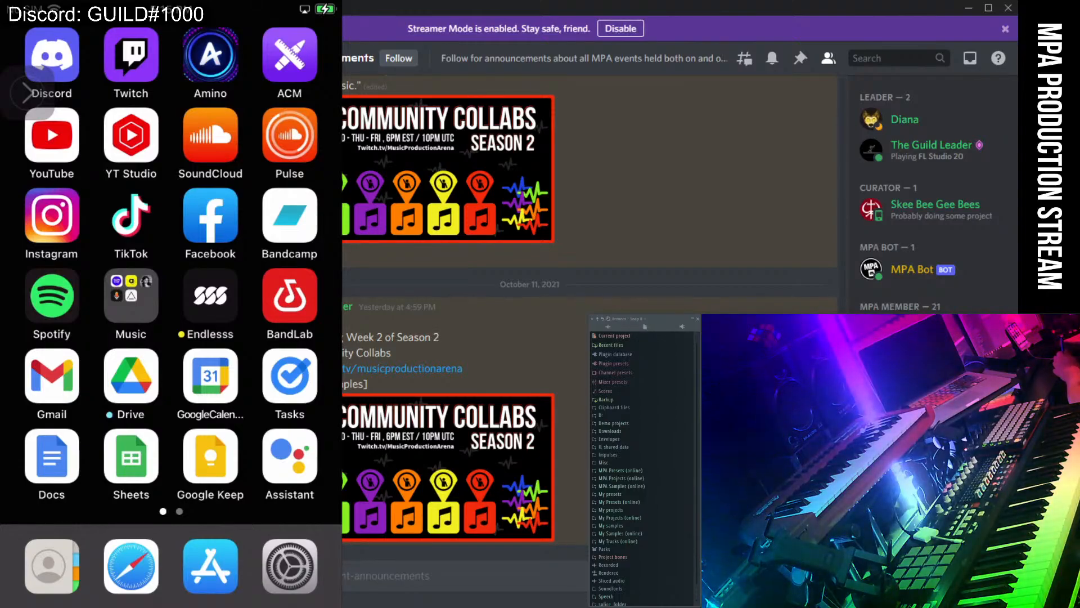
{"action": "mouse_move", "coordinate": [253, 281]}
{"action": "left_mouse_down"}
{"action": "mouse_move", "coordinate": [84, 281]}
{"action": "mouse_move", "coordinate": [253, 281]}
{"action": "left_mouse_up"}
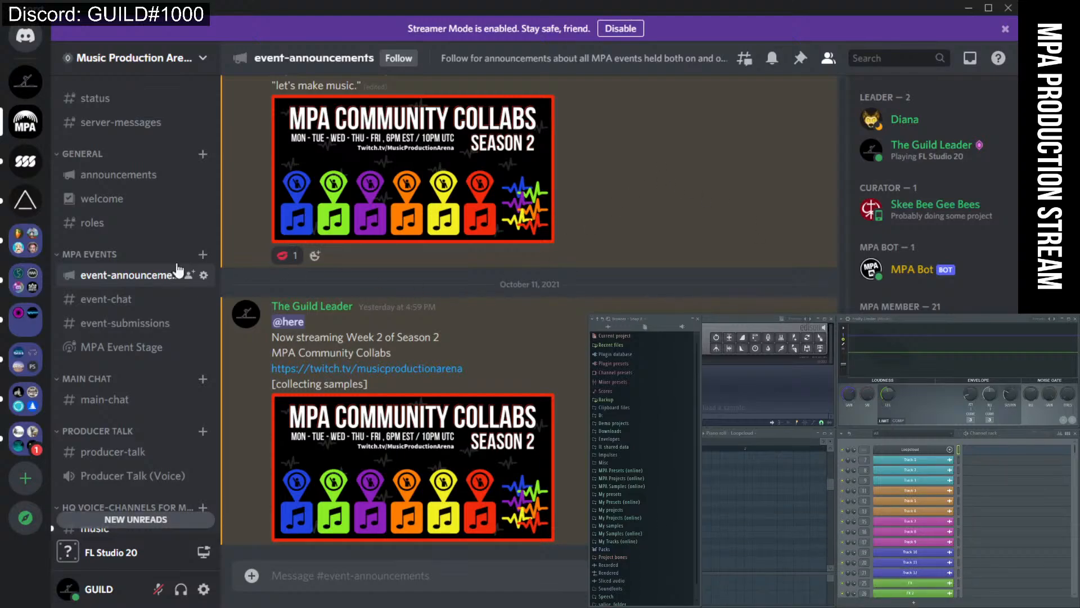
Switch from MPA to the Collab Server, then open Discord's Friends list.
{"action": "left_click", "coordinate": [25, 82]}
{"action": "left_click", "coordinate": [26, 43]}
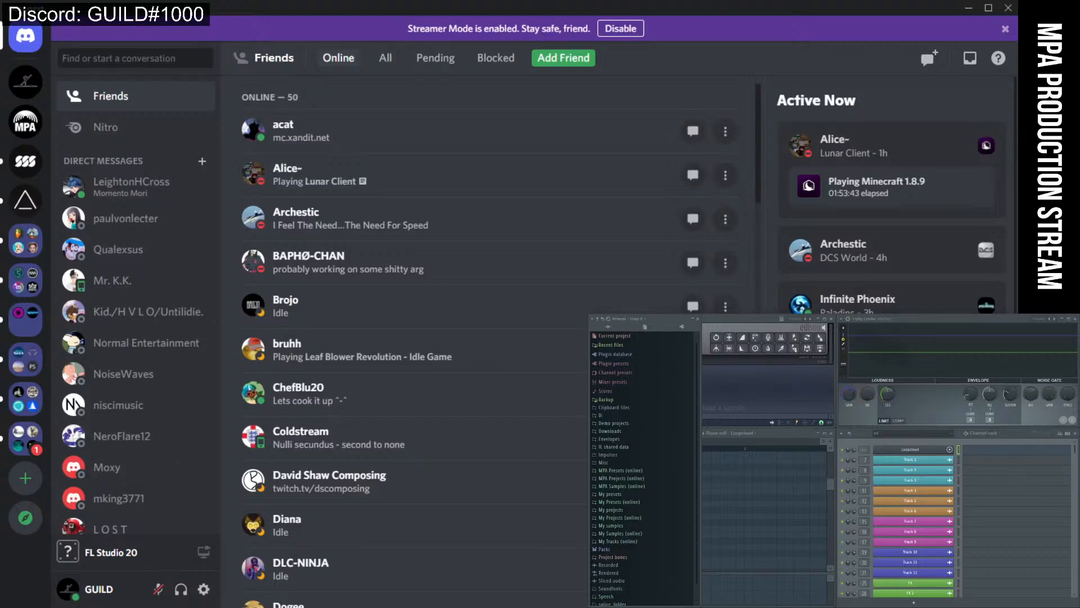
{"action": "left_click_drag", "start_coordinate": [827, 607], "coordinate": [938, 473]}
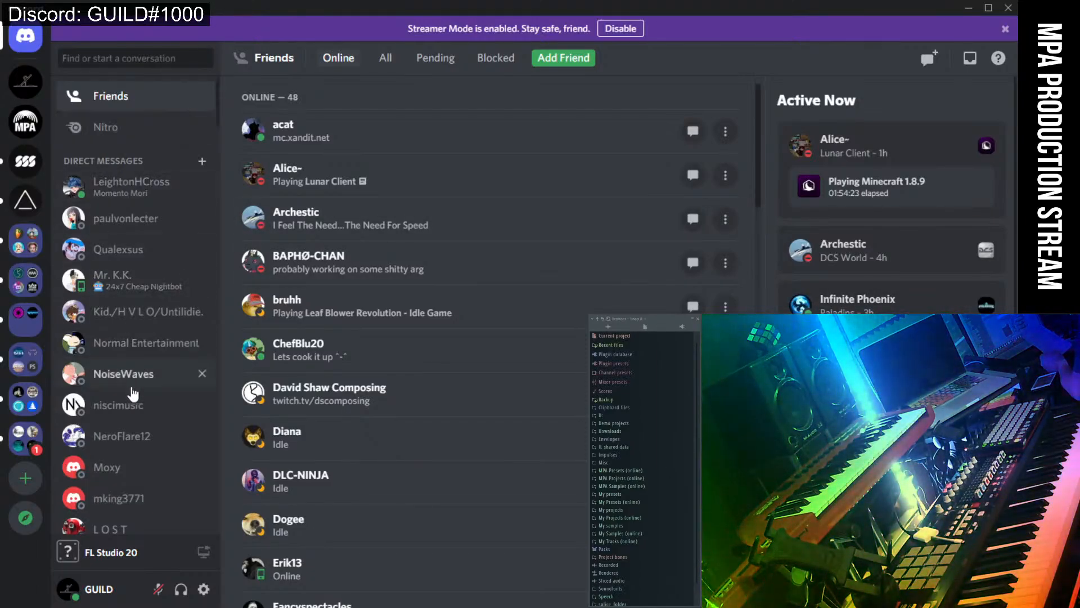
{"action": "scroll", "coordinate": [138, 456], "scroll_direction": "down", "scroll_amount": 3}
{"action": "scroll", "coordinate": [142, 458], "scroll_direction": "down", "scroll_amount": 5}
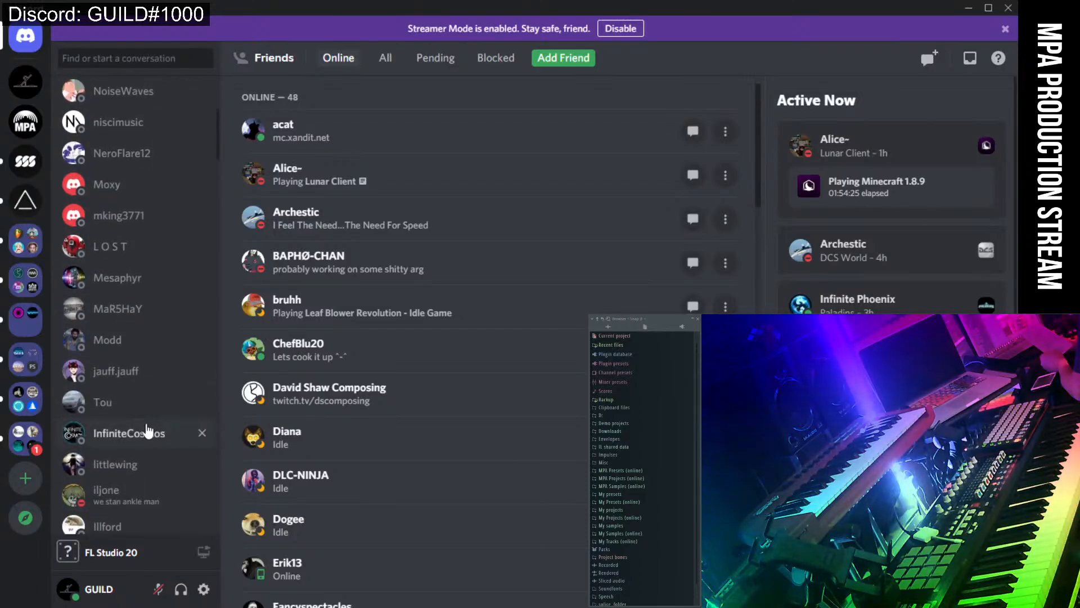
React with :pray: to the collaborator's presets message, then open the samples conversation.
{"action": "left_click", "coordinate": [143, 457]}
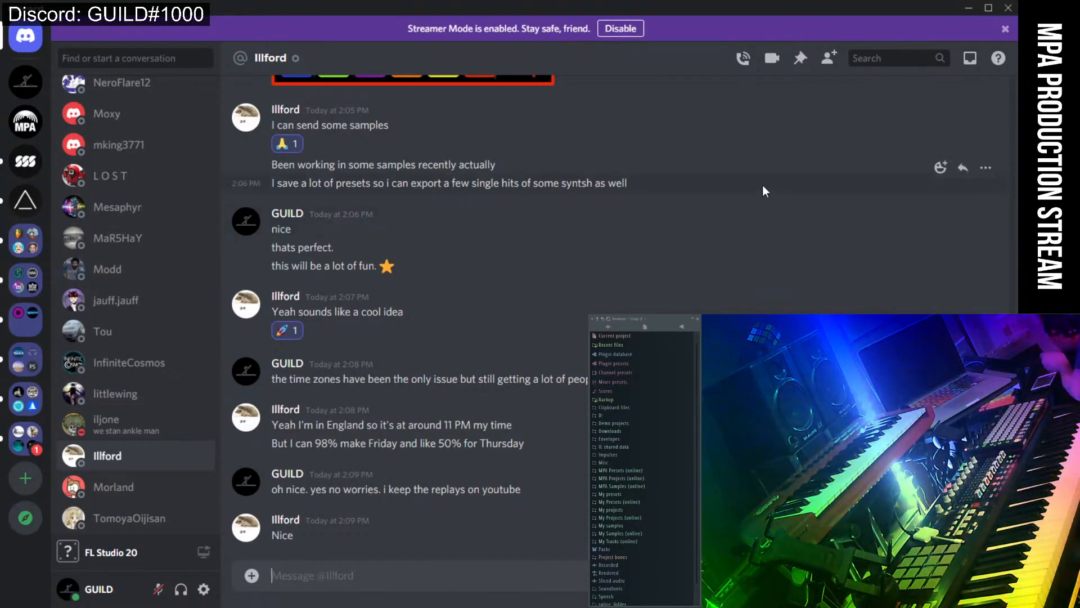
{"action": "left_click", "coordinate": [927, 176]}
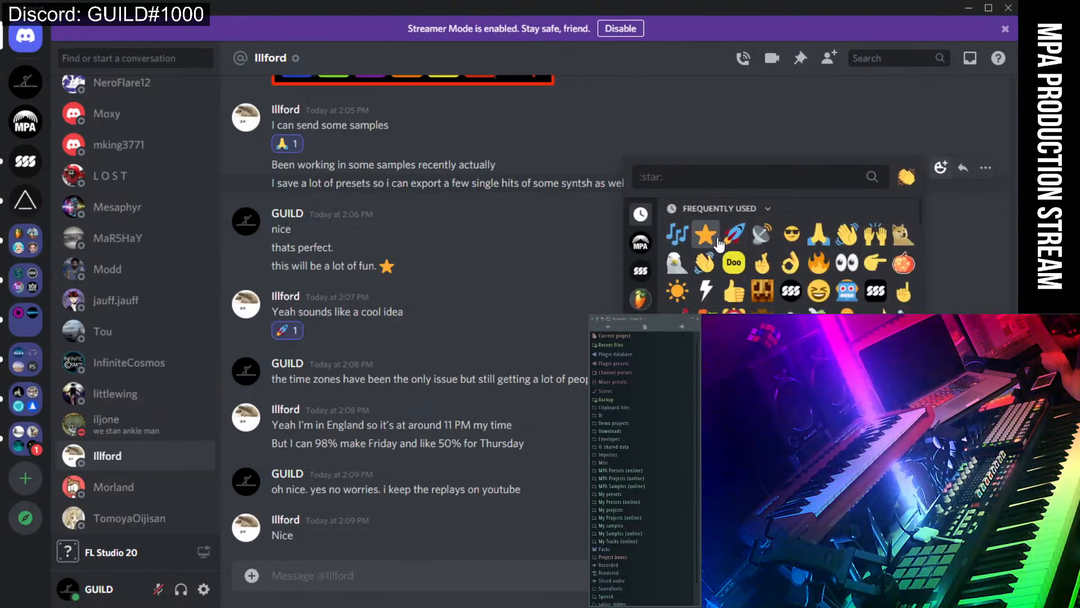
{"action": "left_click", "coordinate": [816, 237]}
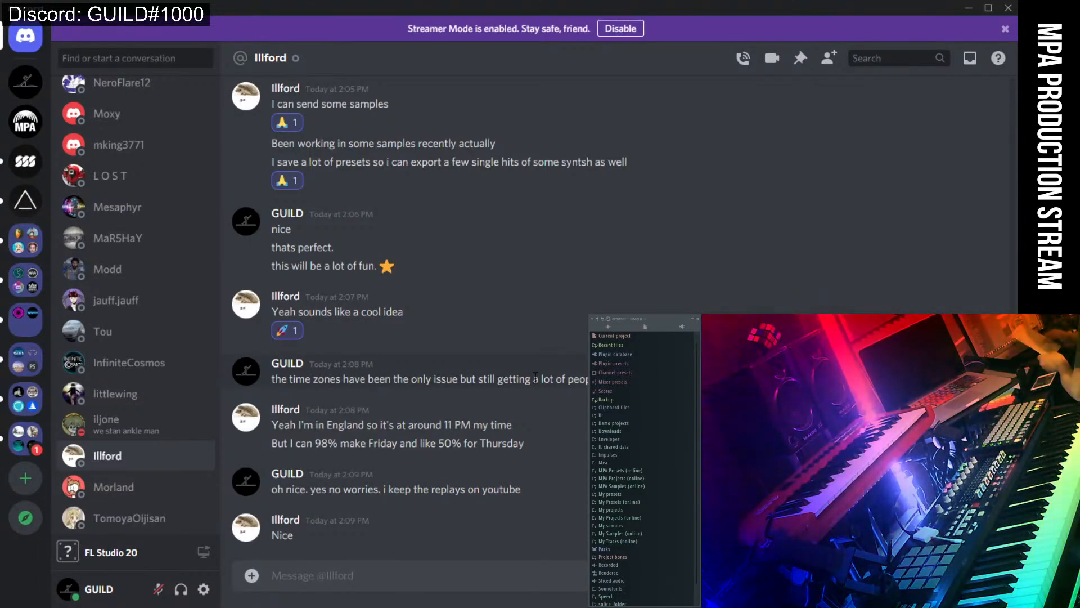
{"action": "scroll", "coordinate": [141, 397], "scroll_direction": "up", "scroll_amount": 3}
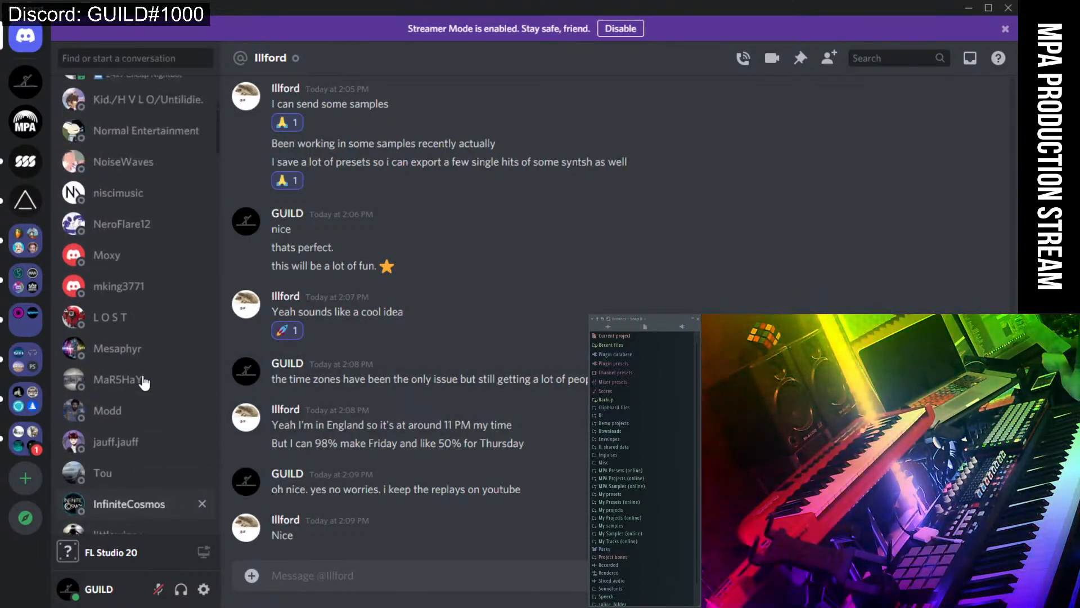
{"action": "left_click", "coordinate": [115, 315]}
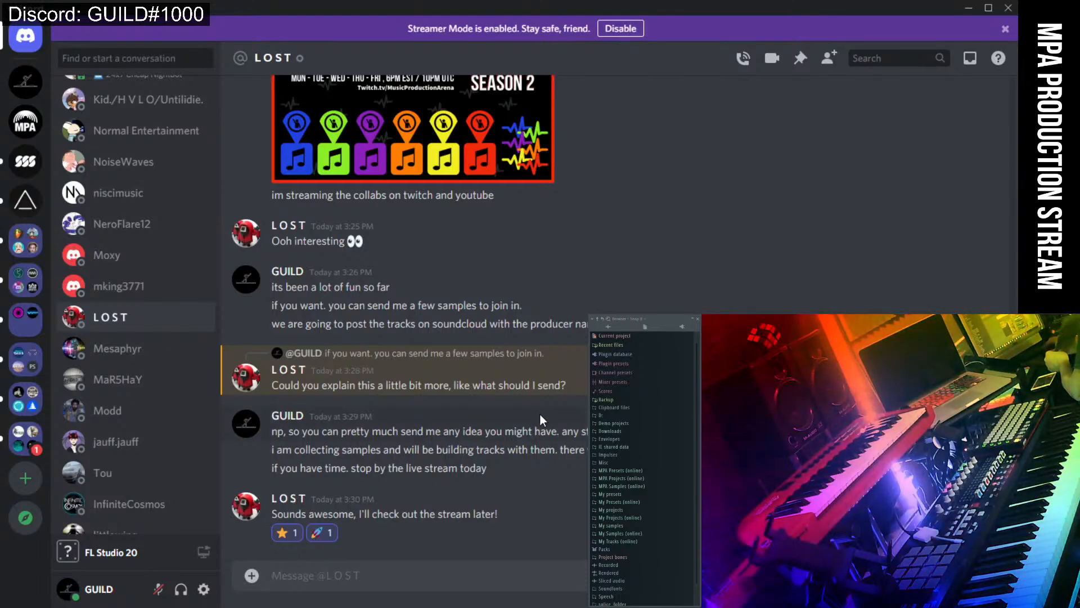
Scroll through the producer's chat agreeing on one shots, loops and MIDI, then open the next conversation.
{"action": "scroll", "coordinate": [540, 420], "scroll_direction": "up", "scroll_amount": 1}
{"action": "scroll", "coordinate": [540, 421], "scroll_direction": "down", "scroll_amount": 2}
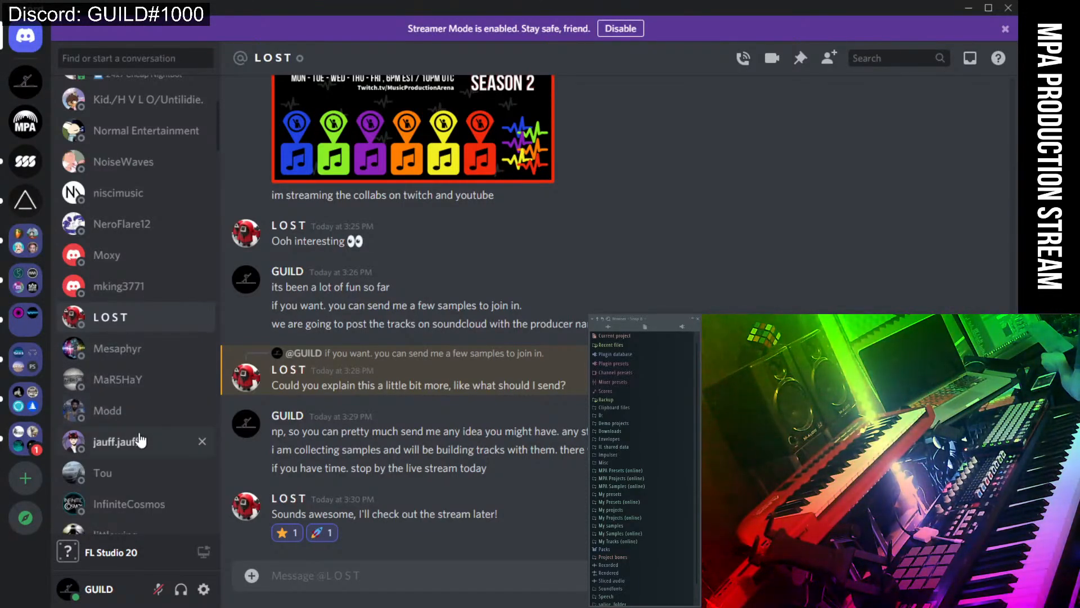
{"action": "scroll", "coordinate": [141, 441], "scroll_direction": "up", "scroll_amount": 4}
{"action": "left_click", "coordinate": [122, 279]}
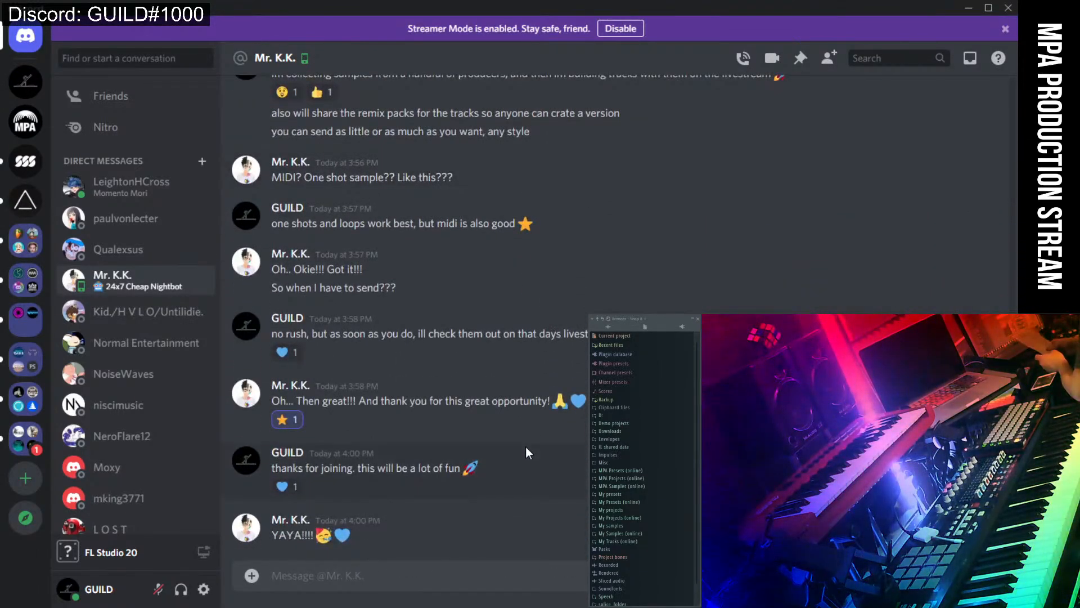
Scroll the producer's chat on sample types, deadline and 8 tracks, then open the sample-requirements conversation.
{"action": "scroll", "coordinate": [526, 448], "scroll_direction": "up", "scroll_amount": 5}
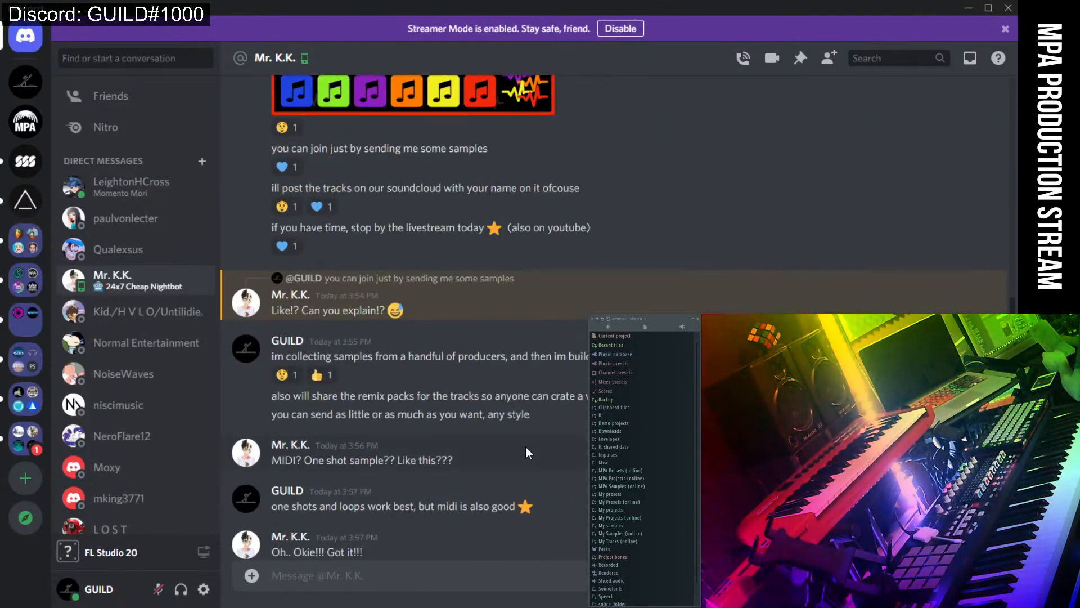
{"action": "scroll", "coordinate": [507, 383], "scroll_direction": "down", "scroll_amount": 3}
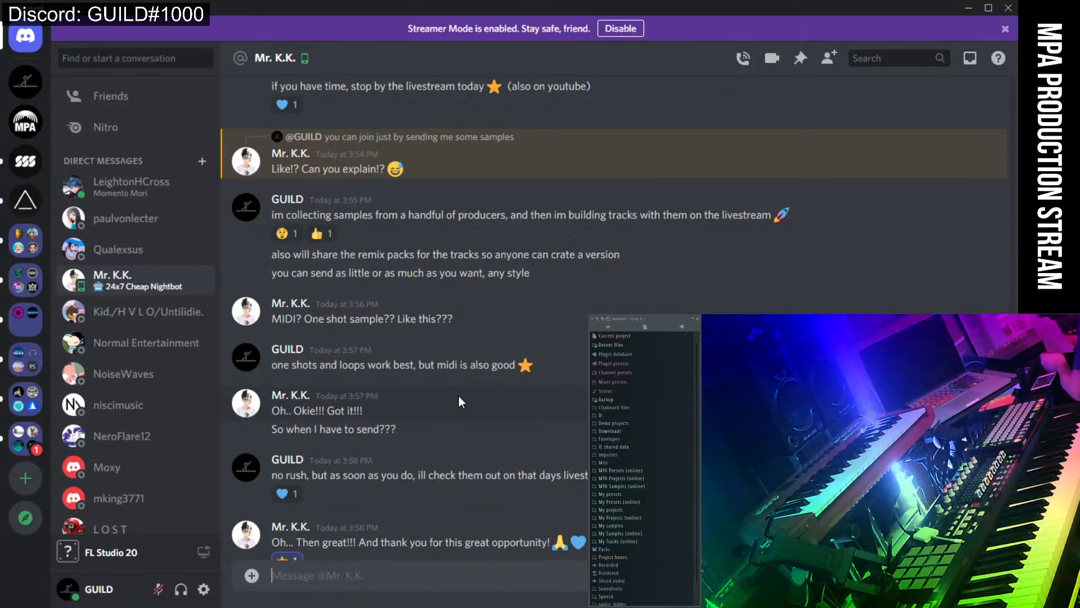
{"action": "scroll", "coordinate": [469, 399], "scroll_direction": "down", "scroll_amount": 3}
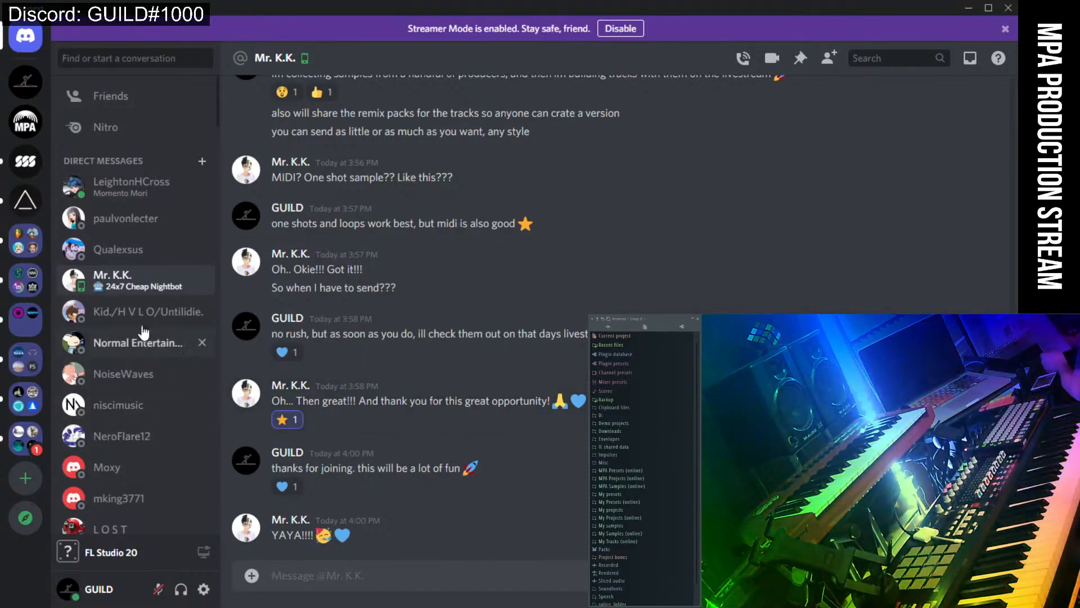
{"action": "left_click", "coordinate": [151, 233]}
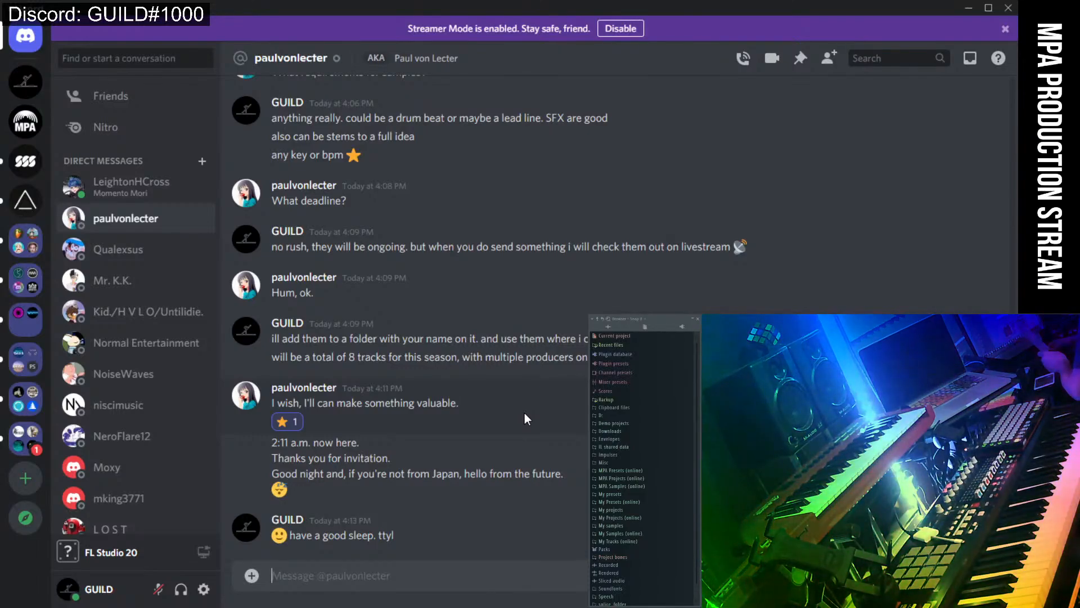
Scroll up the producer's chat to the MPA Community Collabs Season 2 flyer and back down.
{"action": "scroll", "coordinate": [525, 416], "scroll_direction": "up", "scroll_amount": 3}
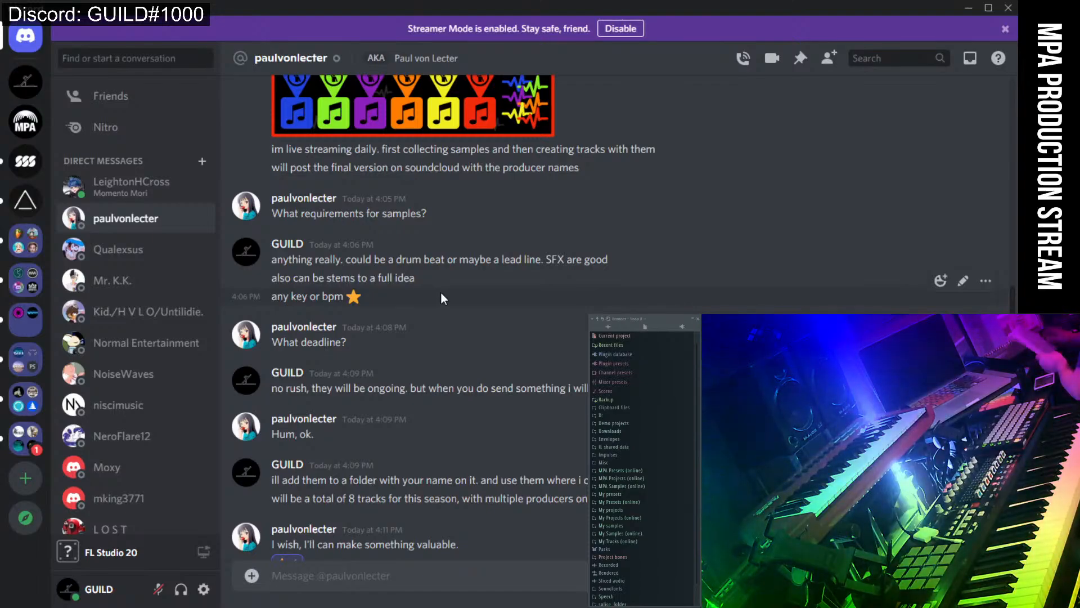
{"action": "scroll", "coordinate": [441, 294], "scroll_direction": "up", "scroll_amount": 2}
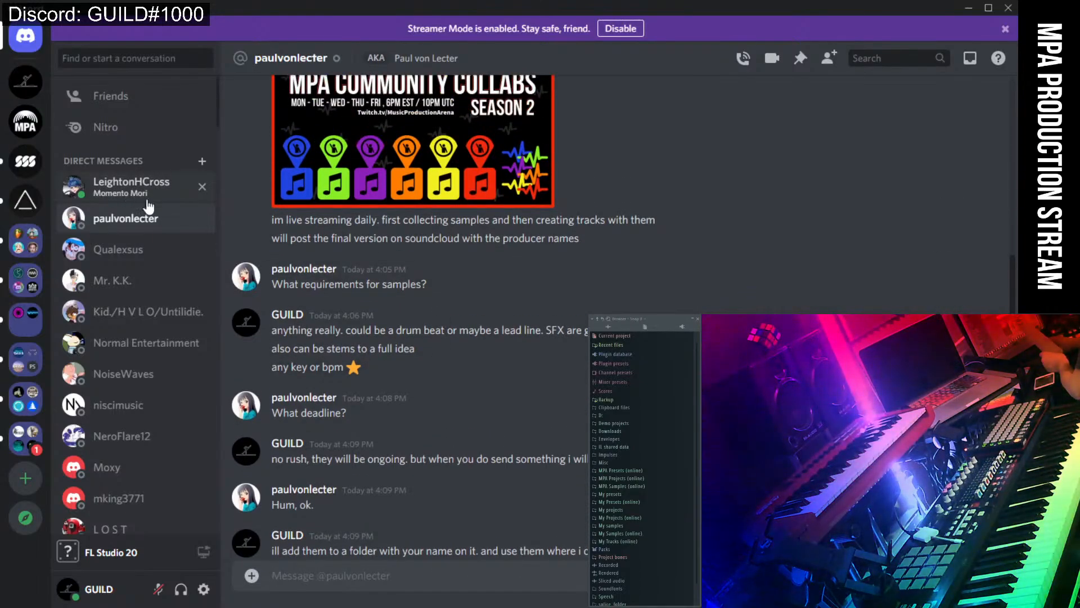
{"action": "scroll", "coordinate": [179, 377], "scroll_direction": "down", "scroll_amount": 15}
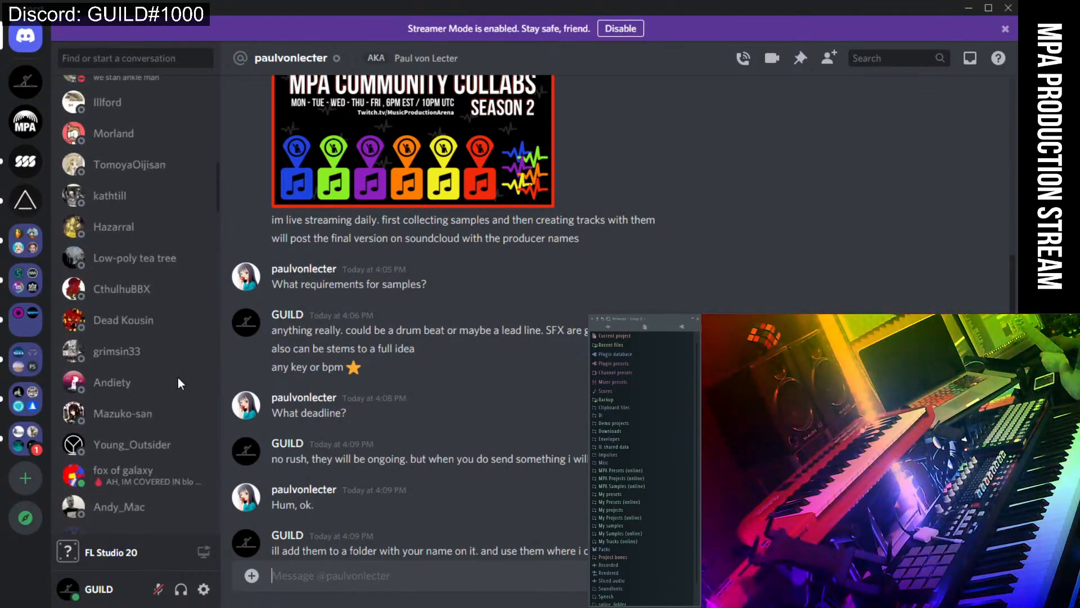
{"action": "scroll", "coordinate": [178, 377], "scroll_direction": "down", "scroll_amount": 5}
Browse several producers' direct messages, including the NCS remix and server-invite conversations.
{"action": "left_click", "coordinate": [138, 334]}
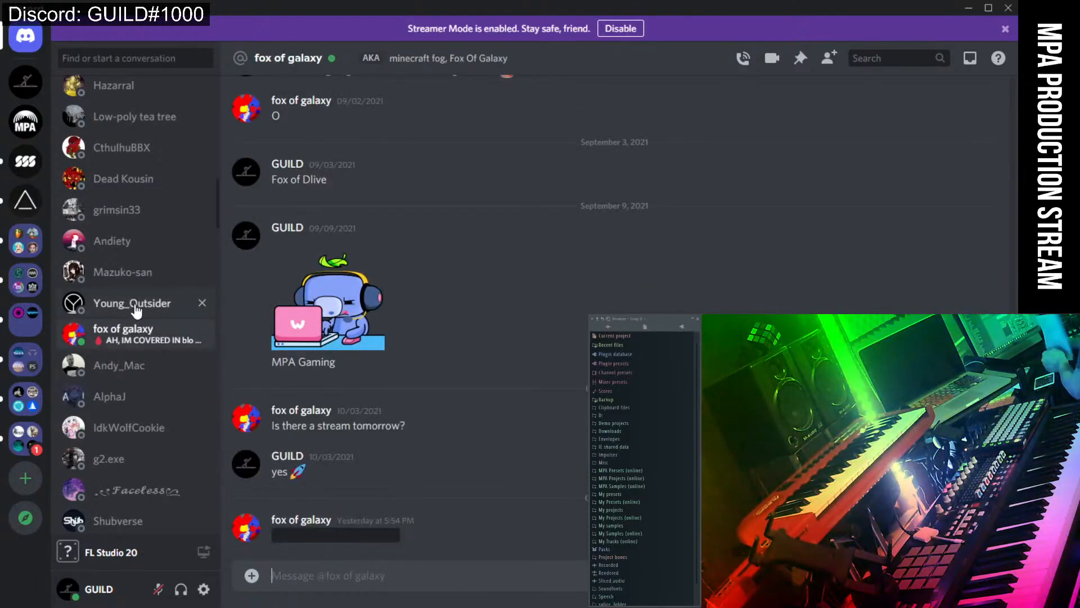
{"action": "left_click", "coordinate": [136, 306]}
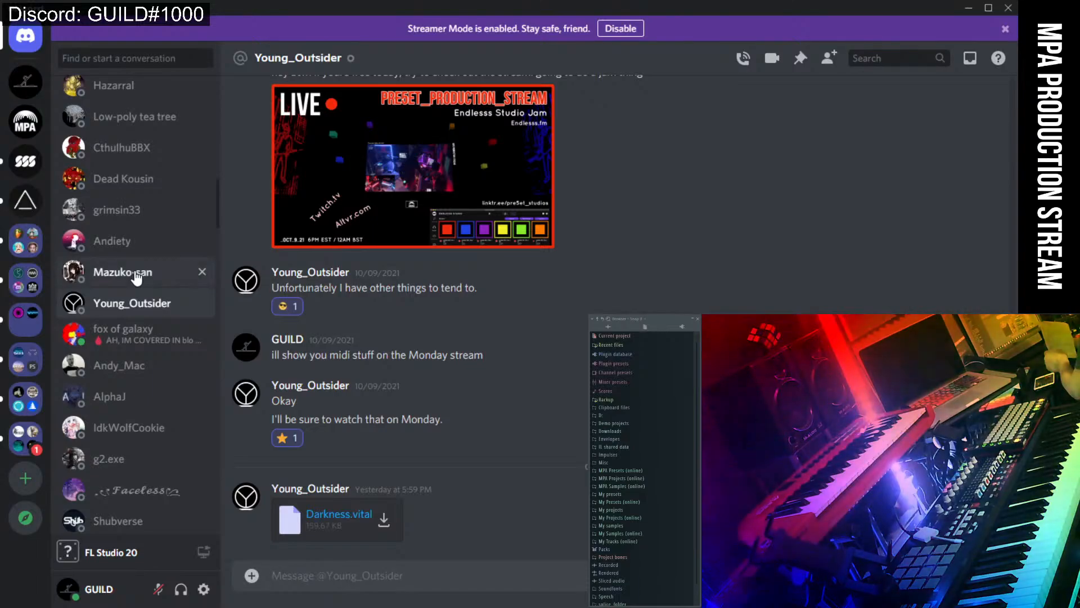
{"action": "left_click", "coordinate": [137, 275]}
{"action": "left_click", "coordinate": [137, 253]}
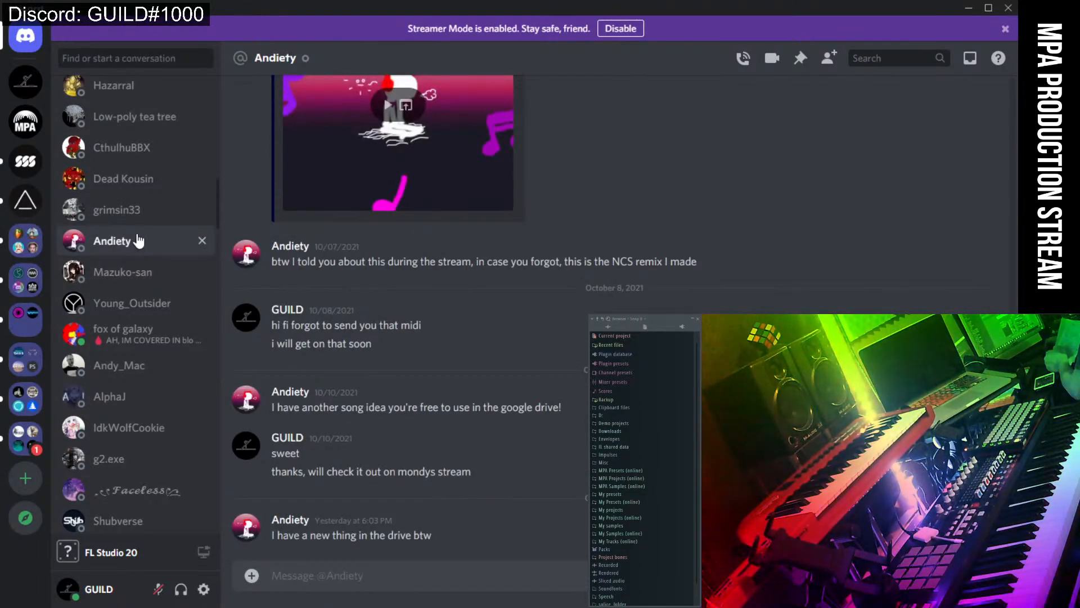
{"action": "left_click", "coordinate": [138, 220]}
{"action": "left_click", "coordinate": [138, 180]}
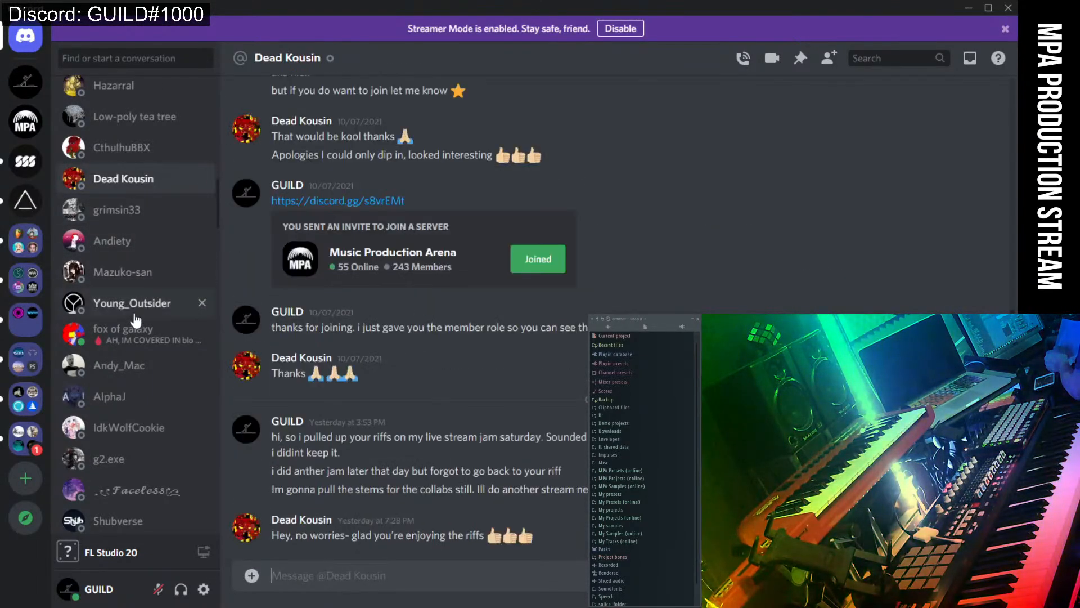
Scroll up the DM list and open the conversation holding the shared Ink files.
{"action": "scroll", "coordinate": [140, 317], "scroll_direction": "up", "scroll_amount": 3}
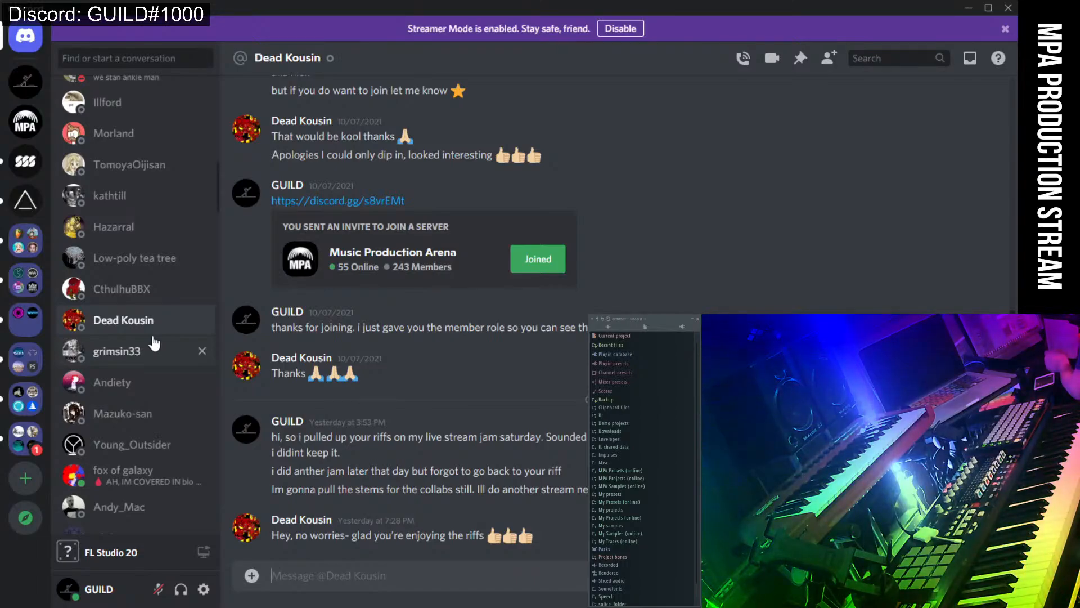
{"action": "left_click", "coordinate": [133, 298]}
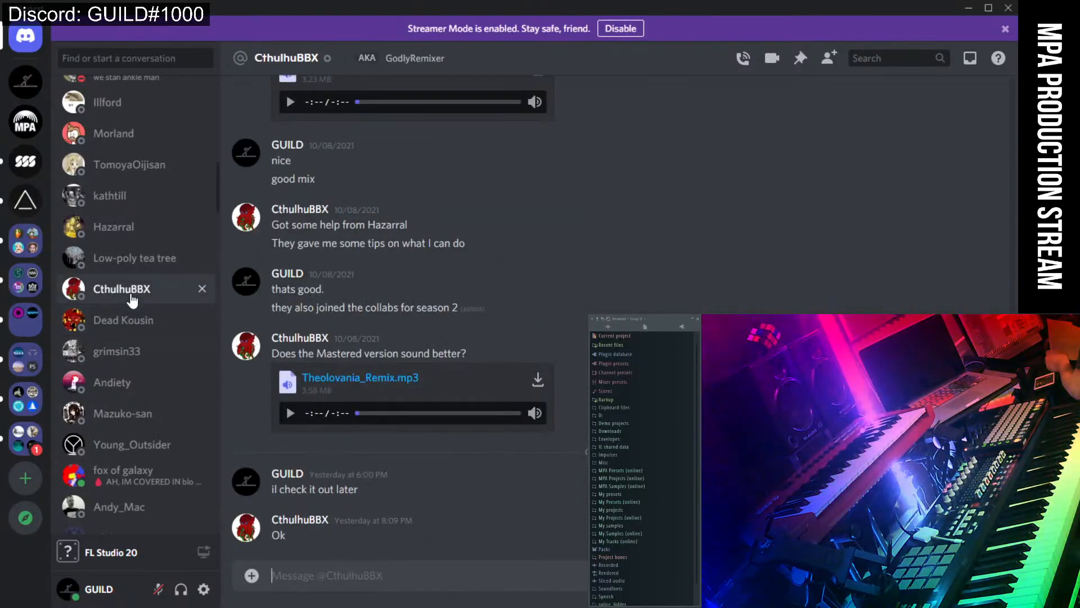
{"action": "left_click", "coordinate": [134, 230]}
{"action": "left_click", "coordinate": [131, 260]}
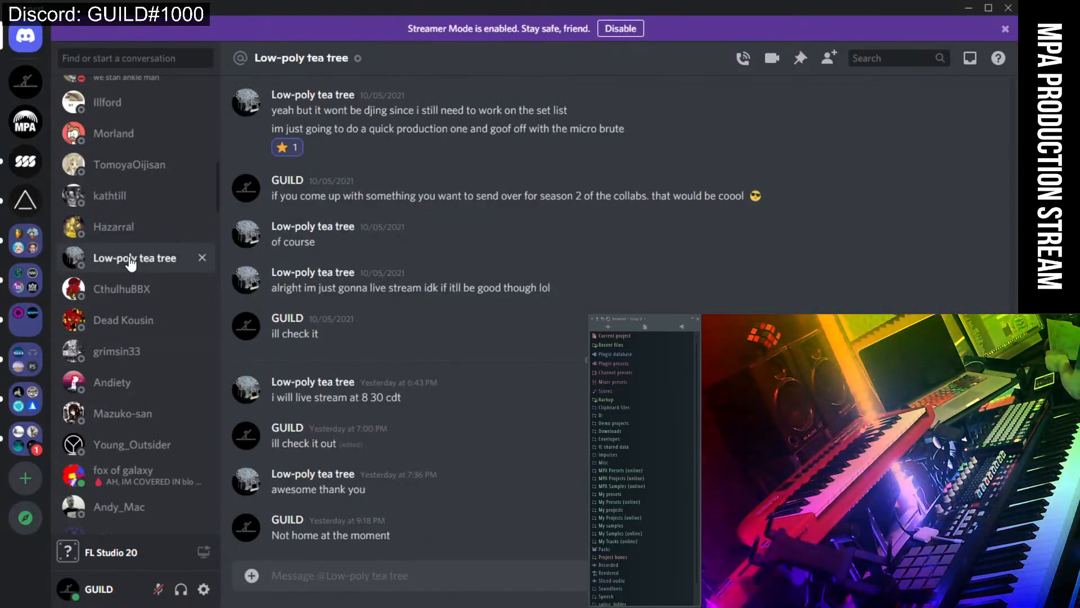
{"action": "scroll", "coordinate": [128, 267], "scroll_direction": "up", "scroll_amount": 2}
{"action": "left_click", "coordinate": [122, 307]}
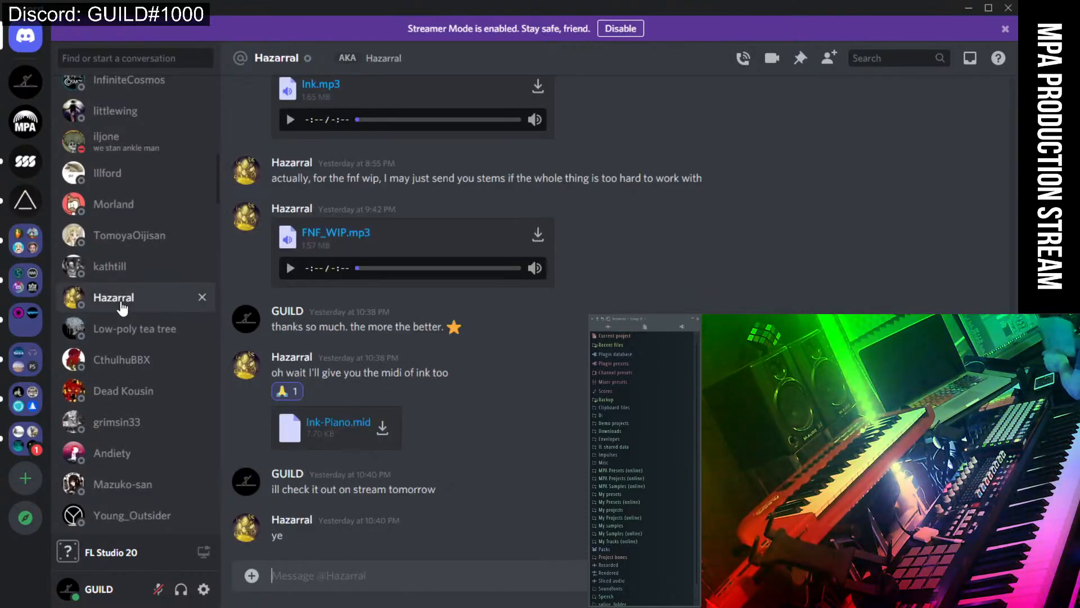
Download FNF_WIP.mp3 and Ink-Piano.mid from the thread, hiding Chrome after each download.
{"action": "left_click", "coordinate": [538, 235]}
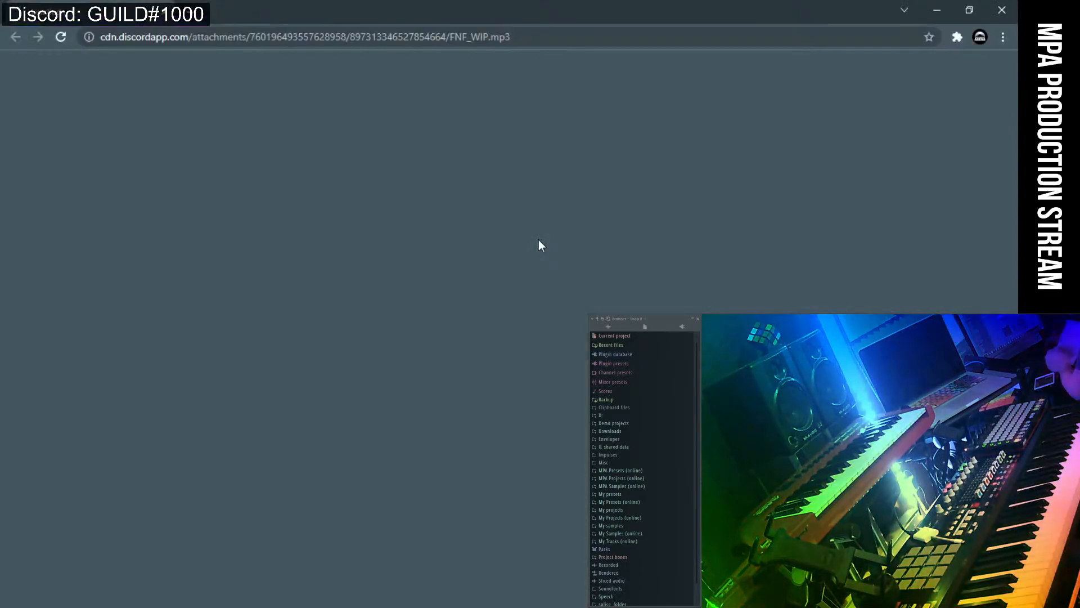
{"action": "left_click", "coordinate": [946, 10]}
{"action": "left_click", "coordinate": [382, 427]}
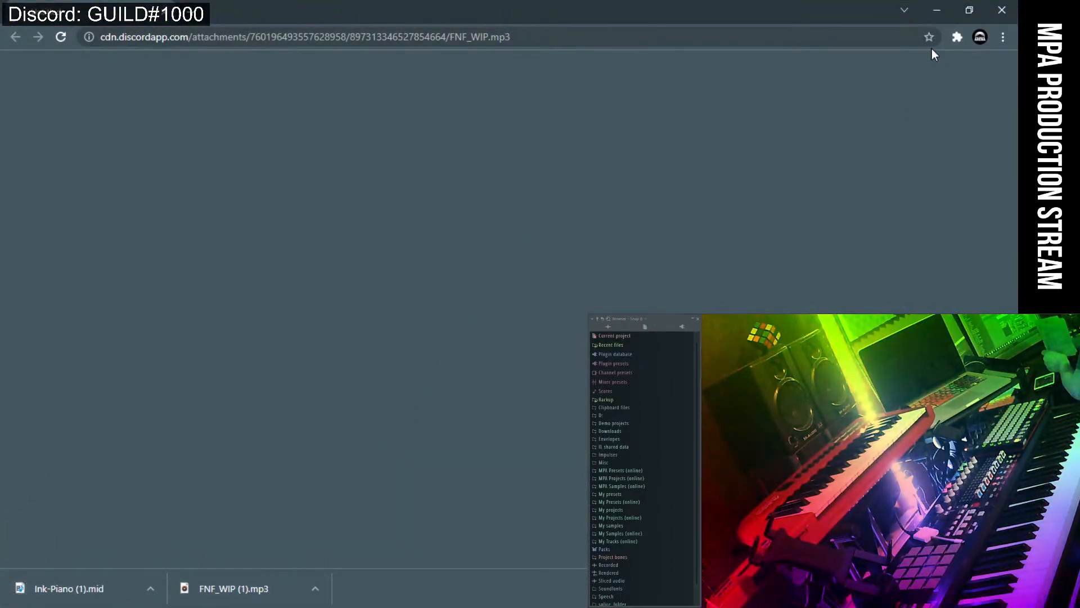
{"action": "left_click", "coordinate": [937, 10]}
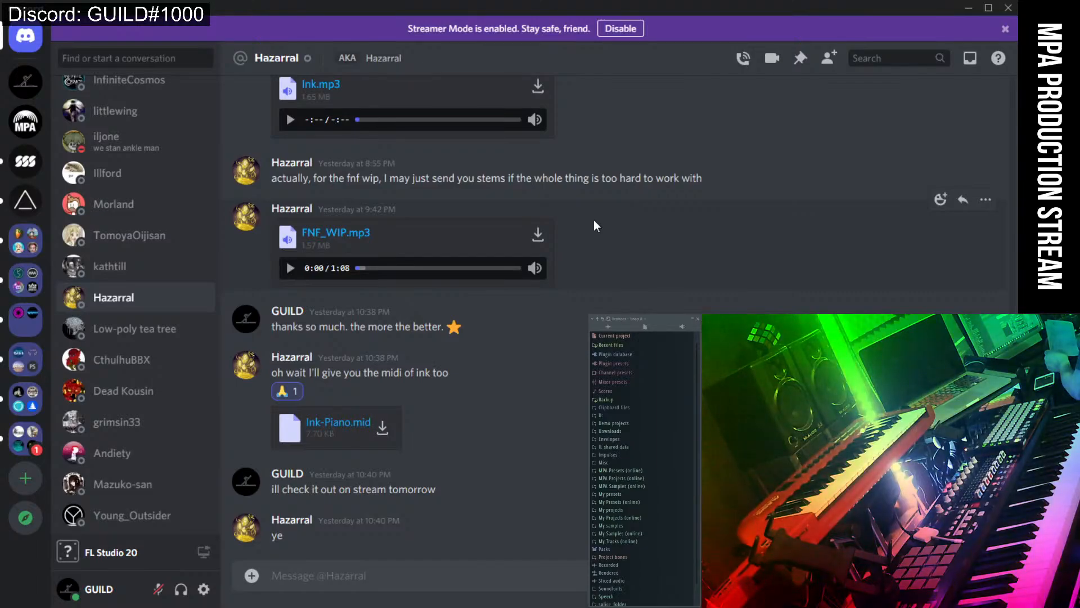
{"action": "scroll", "coordinate": [595, 225], "scroll_direction": "up", "scroll_amount": 2}
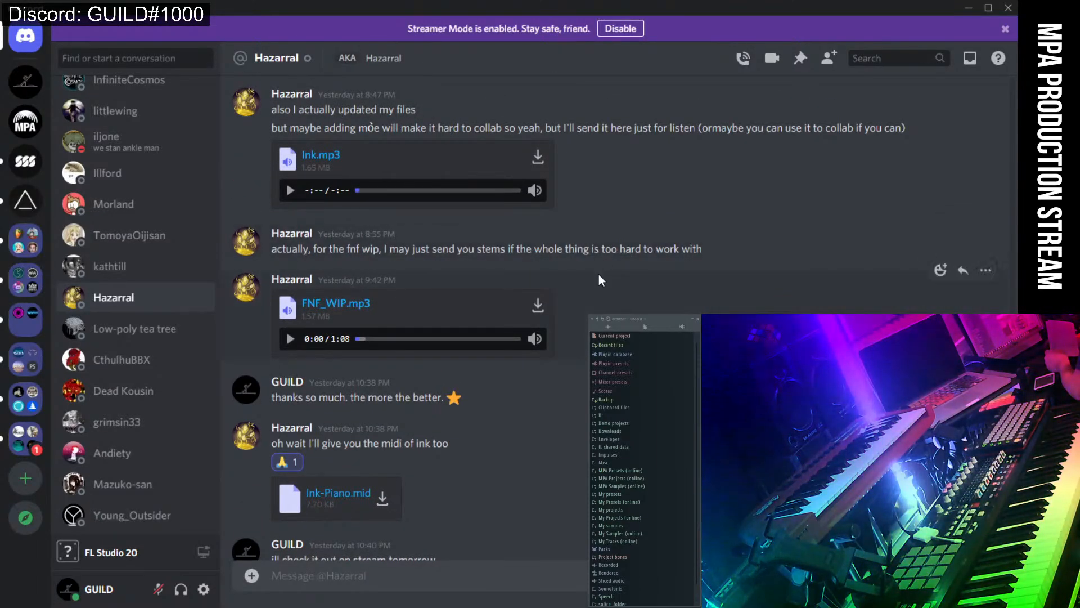
Scroll the DM list and read several collaborators' direct-message conversations.
{"action": "scroll", "coordinate": [600, 276], "scroll_direction": "down", "scroll_amount": 2}
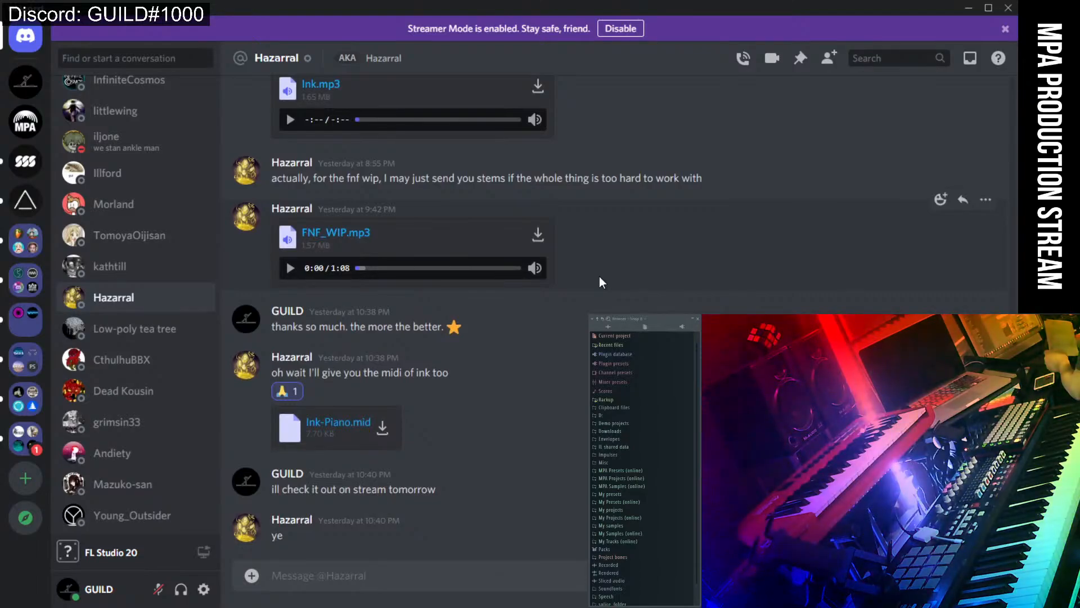
{"action": "scroll", "coordinate": [599, 281], "scroll_direction": "up", "scroll_amount": 6}
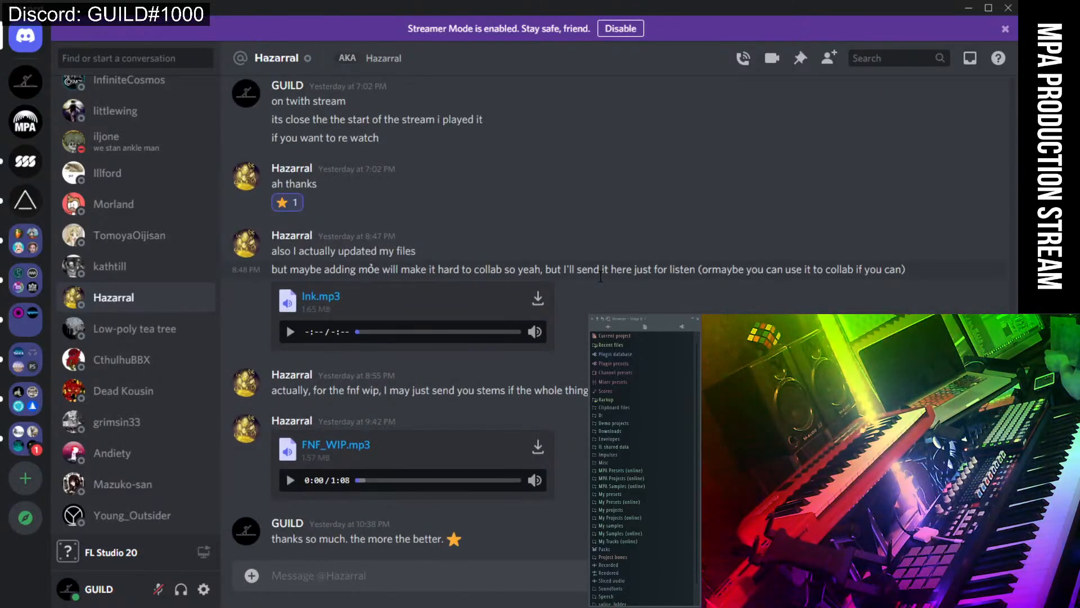
{"action": "scroll", "coordinate": [600, 276], "scroll_direction": "down", "scroll_amount": 6}
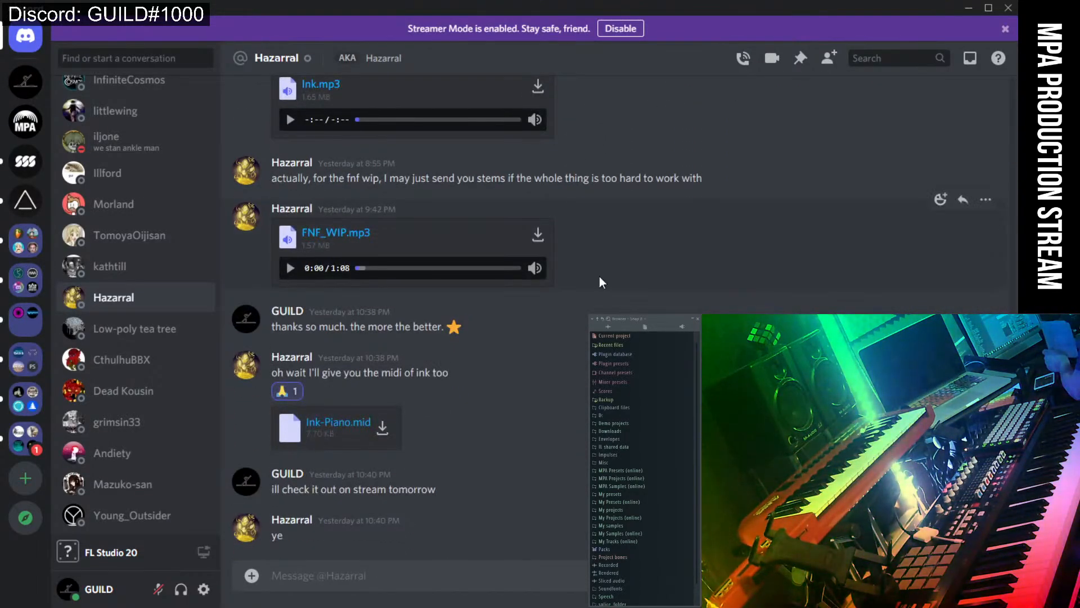
{"action": "left_click", "coordinate": [133, 274]}
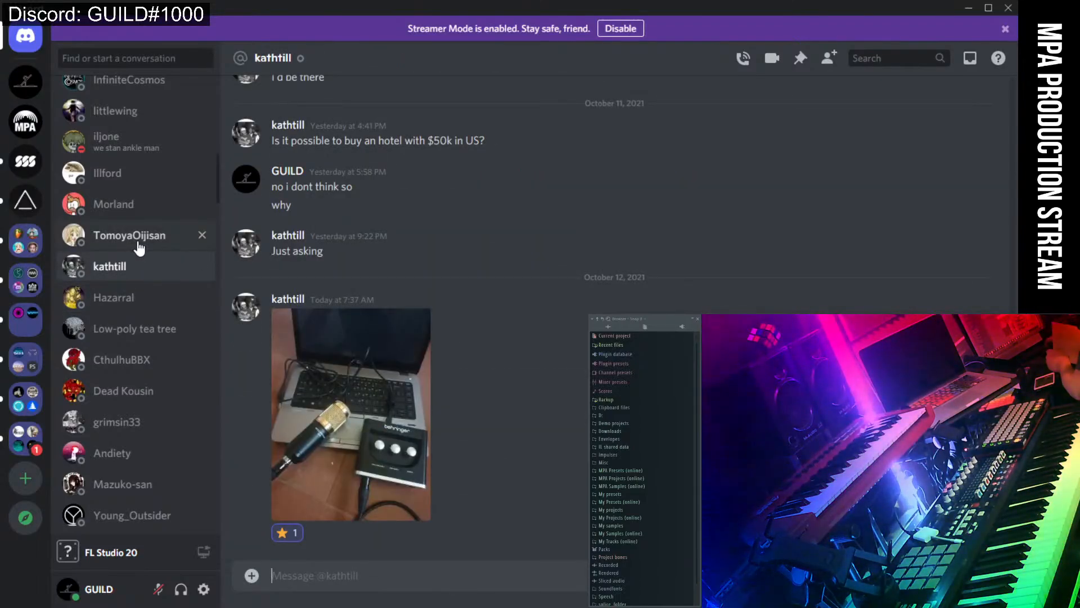
{"action": "left_click", "coordinate": [98, 230]}
{"action": "left_click", "coordinate": [97, 209]}
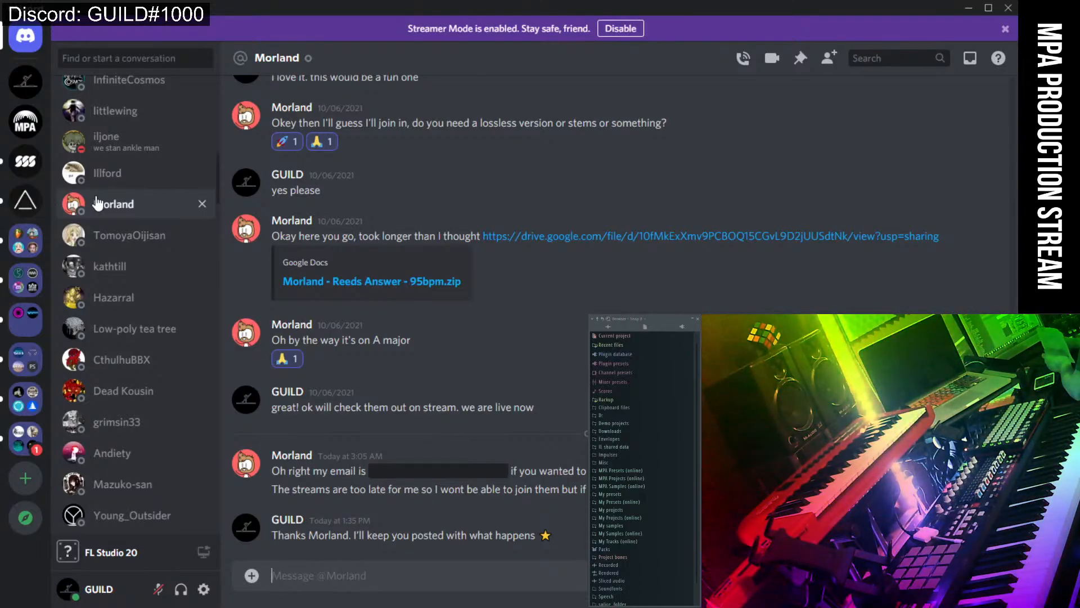
{"action": "left_click", "coordinate": [103, 177]}
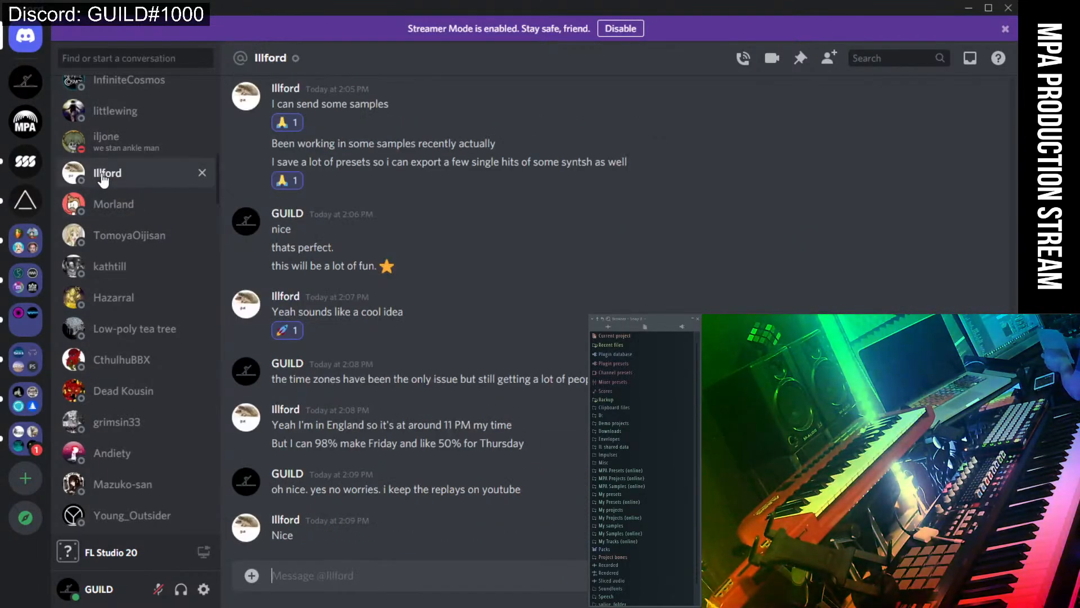
Flip between neighbouring conversations and others further up the DM list.
{"action": "left_click", "coordinate": [108, 142]}
{"action": "left_click", "coordinate": [110, 172]}
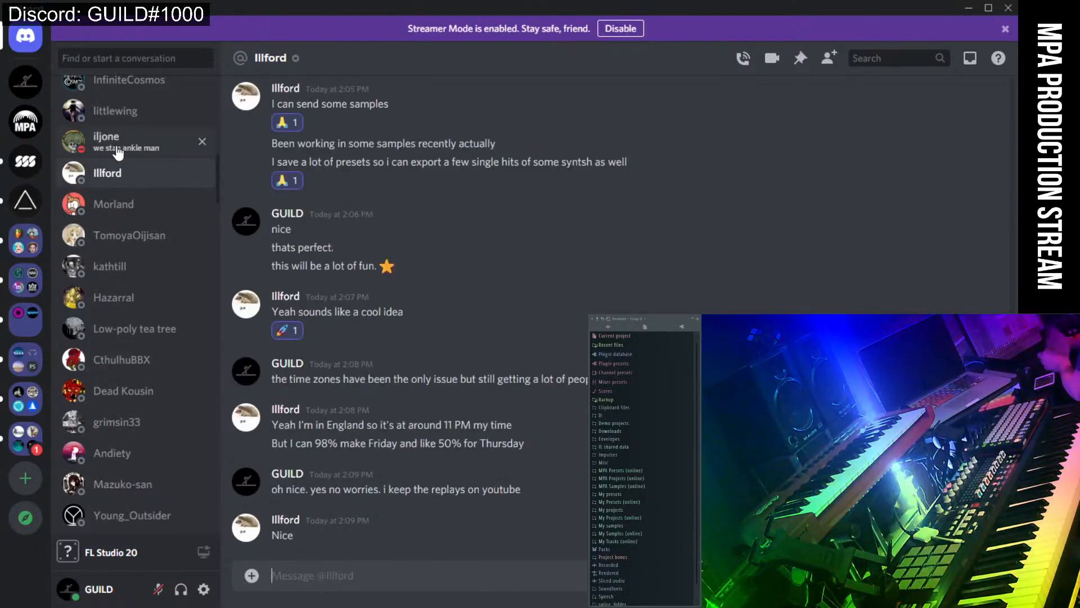
{"action": "left_click", "coordinate": [110, 142]}
{"action": "scroll", "coordinate": [121, 231], "scroll_direction": "up", "scroll_amount": 2}
{"action": "left_click", "coordinate": [116, 180]}
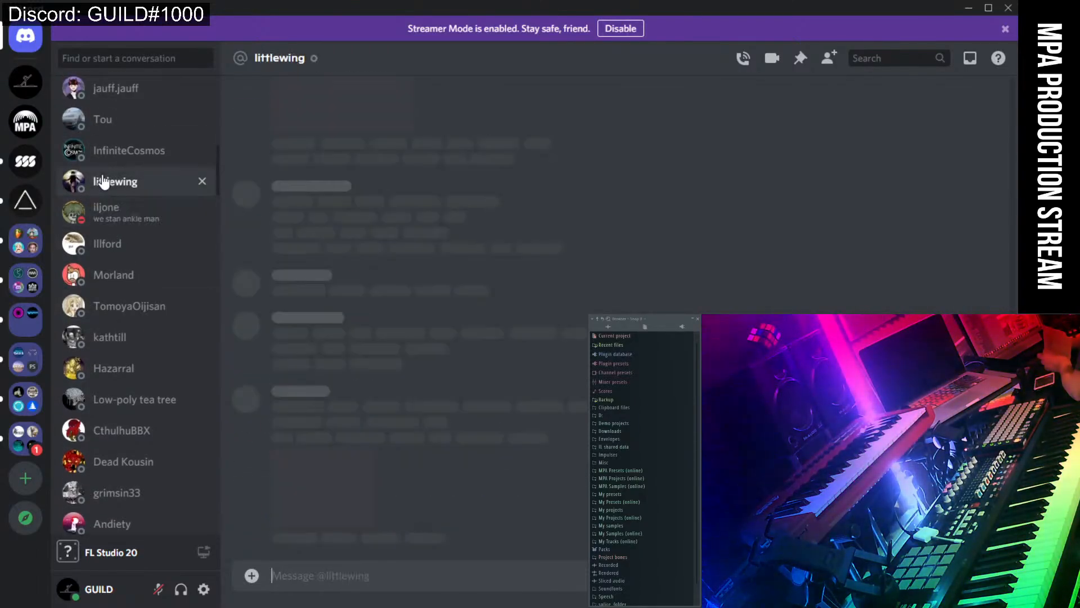
{"action": "scroll", "coordinate": [122, 211], "scroll_direction": "up", "scroll_amount": 2}
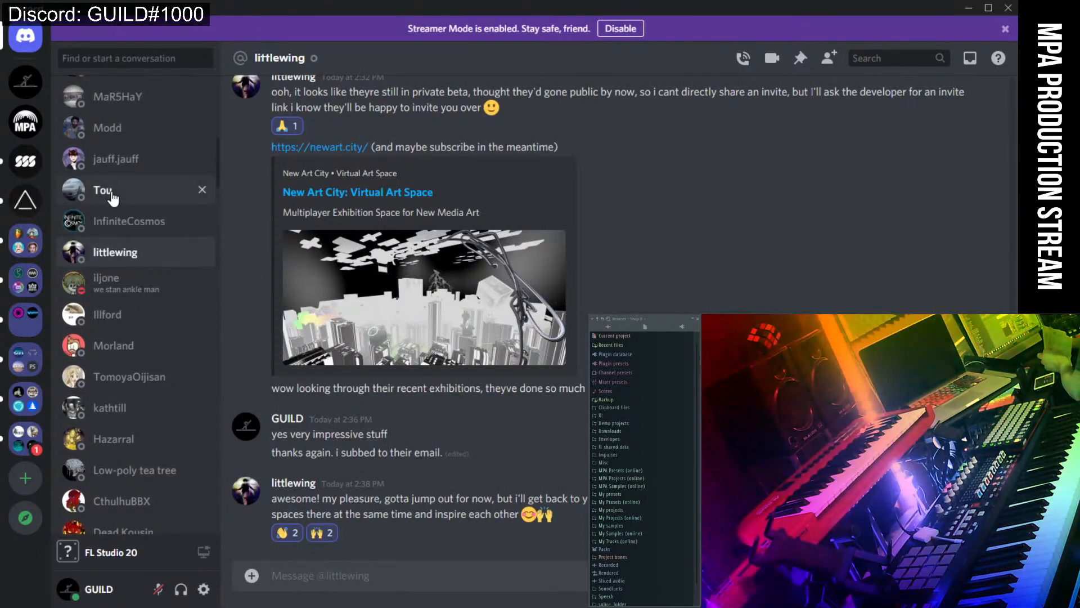
{"action": "left_click", "coordinate": [104, 190]}
Read the collab-invite conversation, then minimize Discord to reveal FL Studio.
{"action": "left_click", "coordinate": [113, 222]}
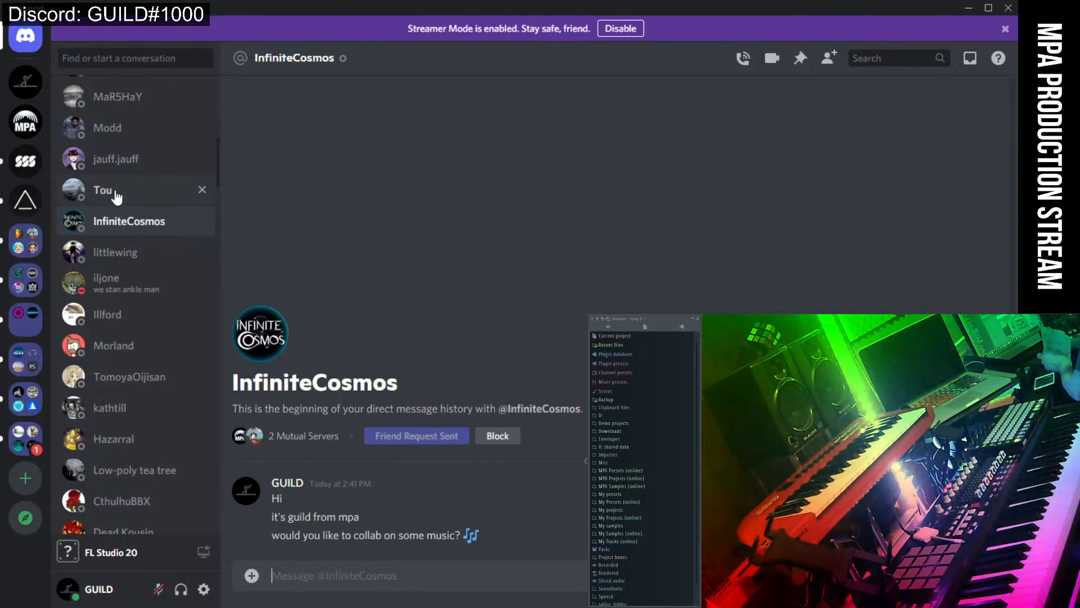
{"action": "left_click", "coordinate": [111, 191]}
{"action": "scroll", "coordinate": [121, 237], "scroll_direction": "up", "scroll_amount": 2}
{"action": "scroll", "coordinate": [132, 262], "scroll_direction": "down", "scroll_amount": 10}
{"action": "scroll", "coordinate": [140, 287], "scroll_direction": "down", "scroll_amount": 9}
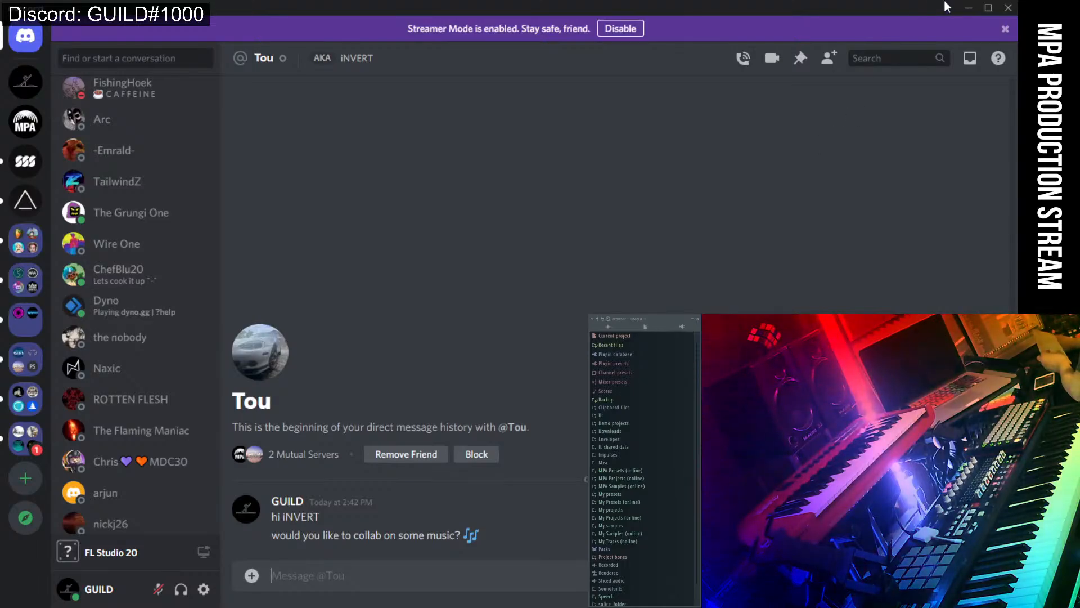
{"action": "left_click", "coordinate": [967, 9]}
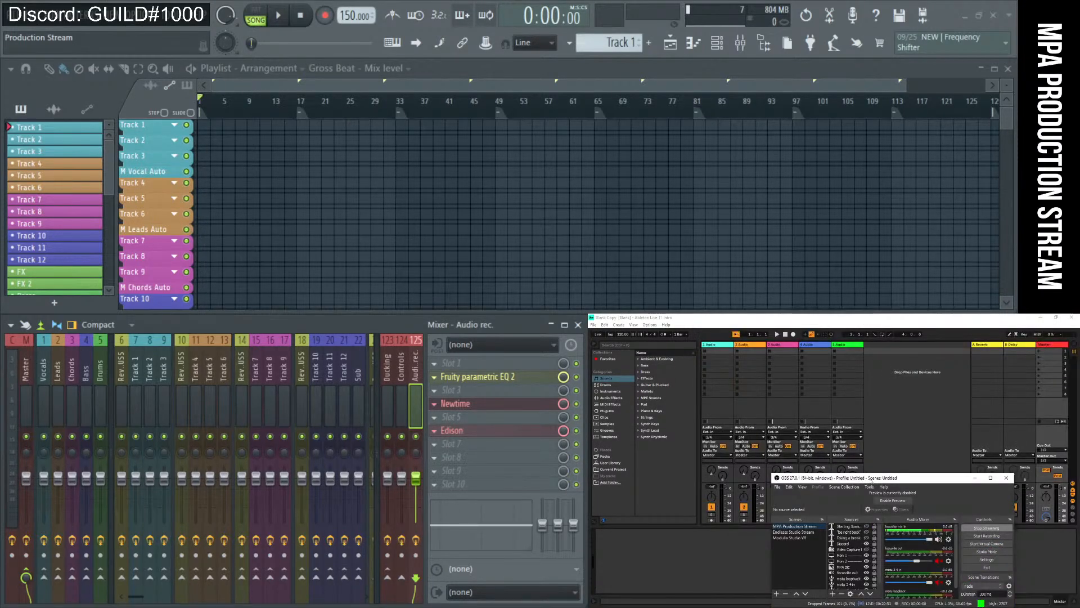
Drag the OBS window off the bottom of the screen.
{"action": "left_click_drag", "start_coordinate": [860, 480], "coordinate": [860, 607]}
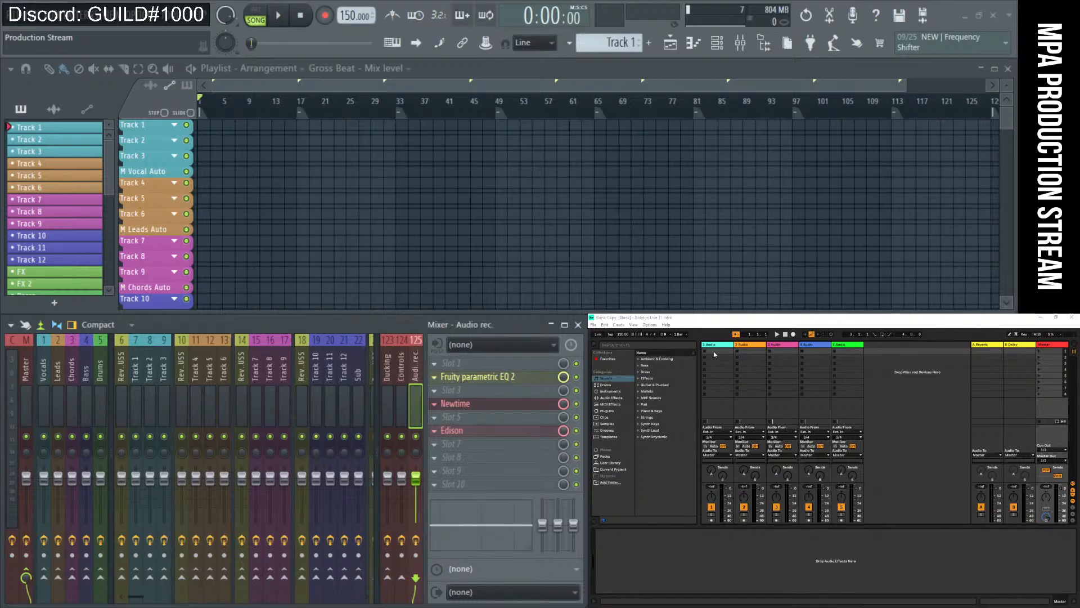
Select clip slots in Ableton's Audio 4, Audio 5 and Audio 1 tracks, then bring FL Studio forward.
{"action": "left_click", "coordinate": [760, 359]}
{"action": "left_click", "coordinate": [816, 376]}
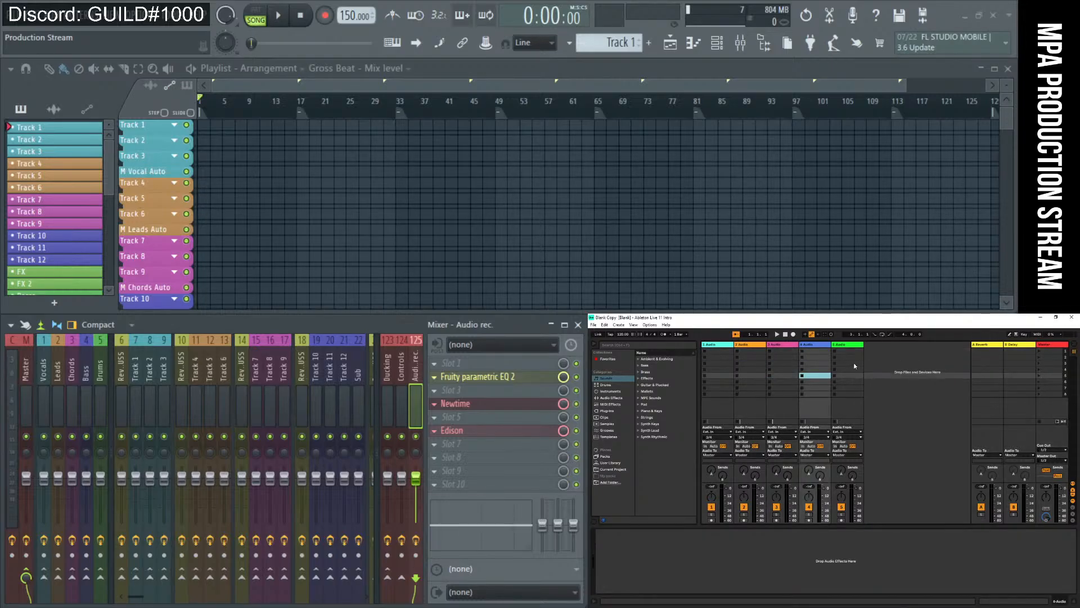
{"action": "left_click", "coordinate": [853, 363]}
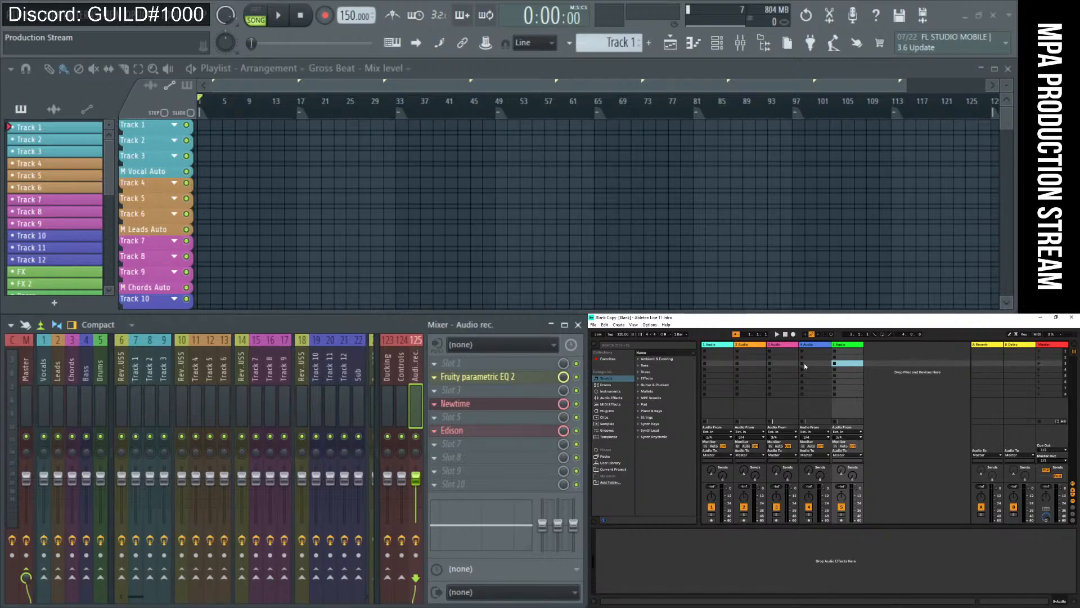
{"action": "left_click", "coordinate": [724, 352]}
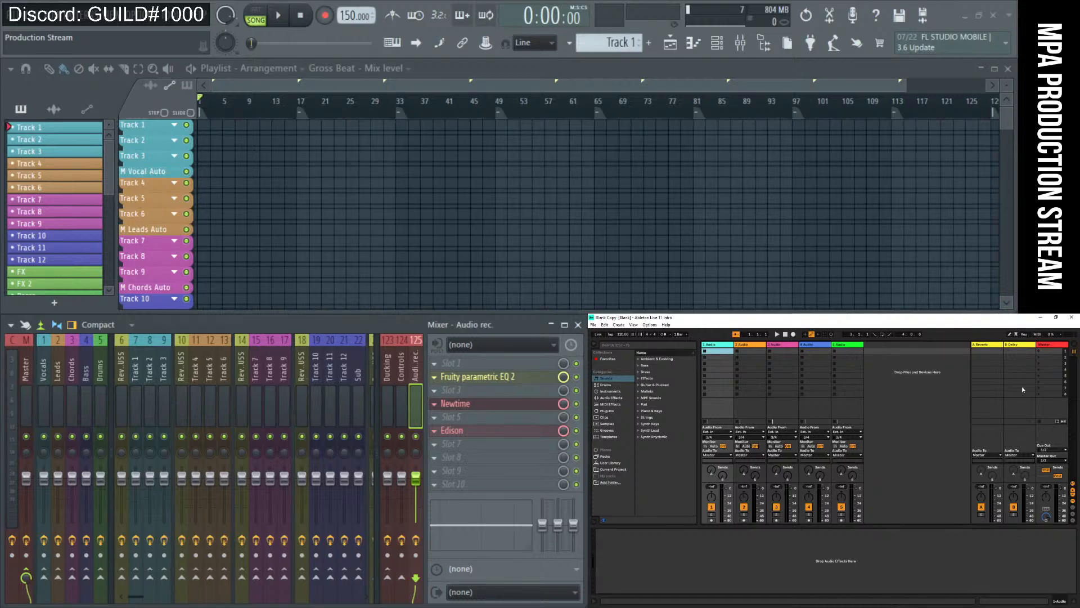
{"action": "left_click", "coordinate": [771, 48]}
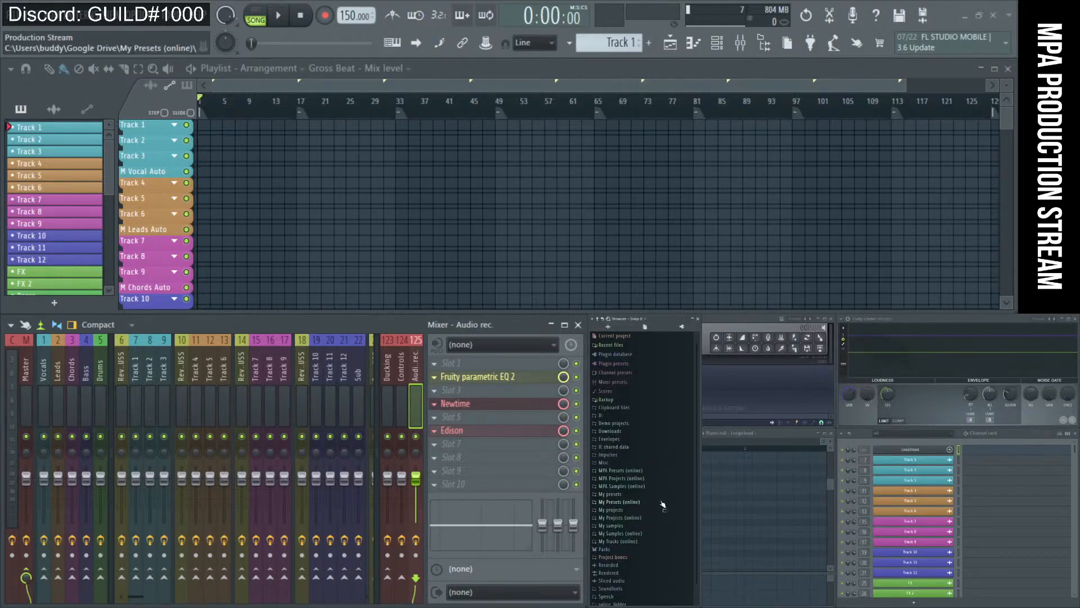
Expand Downloads in the Browser and drag FNF_WIP (1).mp3 onto playlist Track 1.
{"action": "left_click", "coordinate": [640, 501]}
{"action": "left_click", "coordinate": [640, 501]}
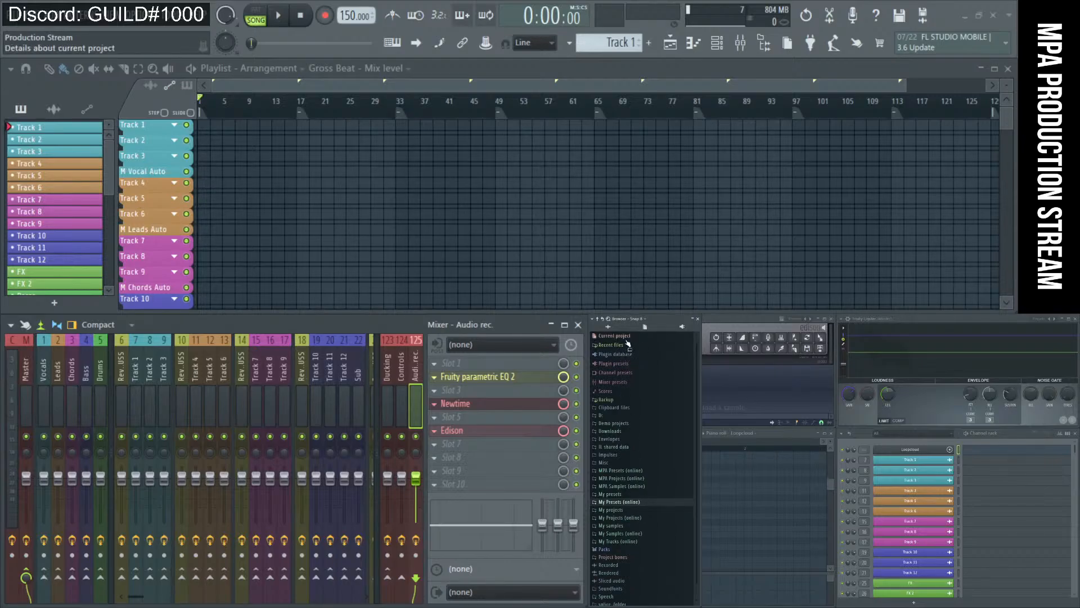
{"action": "left_click", "coordinate": [629, 431]}
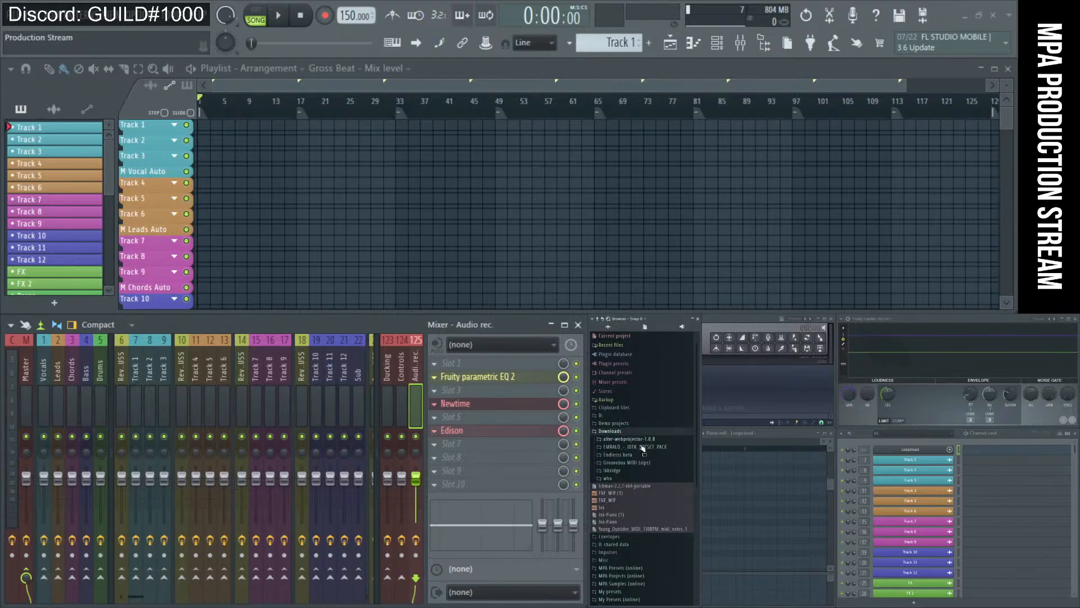
{"action": "left_click", "coordinate": [610, 328]}
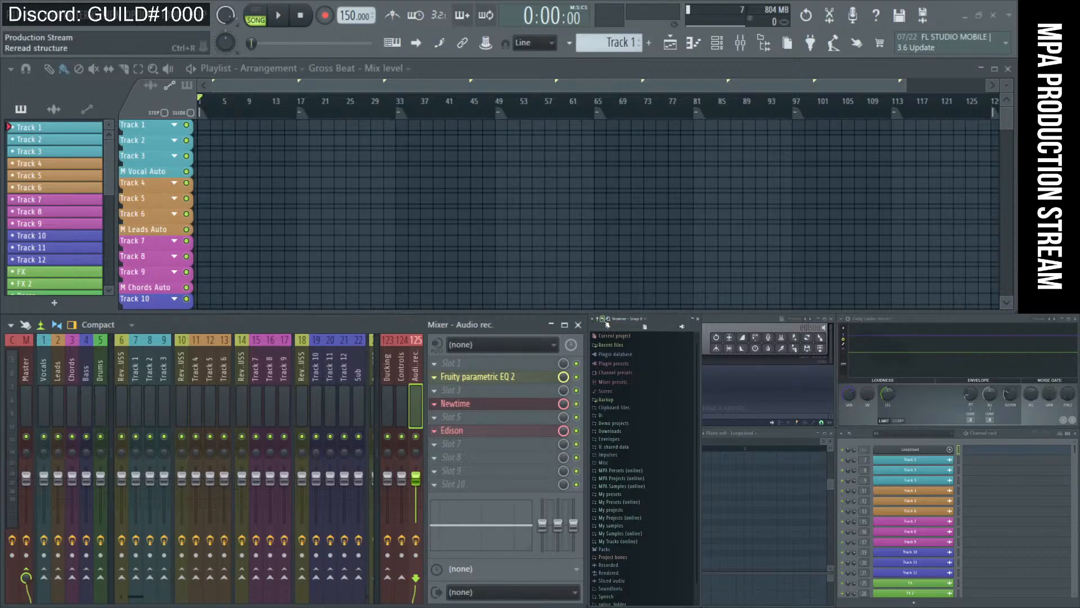
{"action": "left_click", "coordinate": [626, 433]}
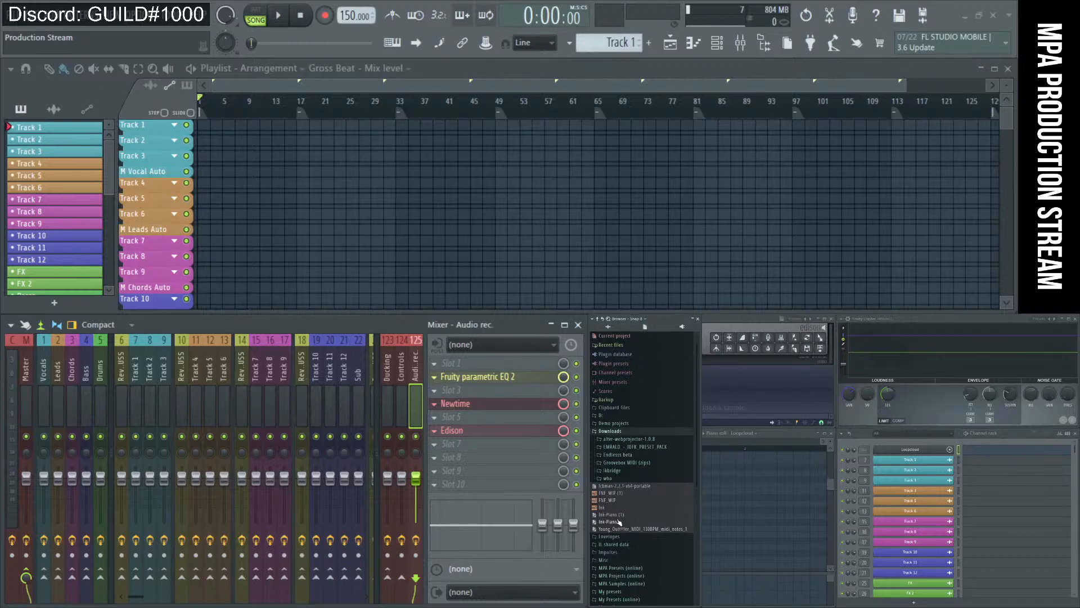
{"action": "left_click_drag", "start_coordinate": [619, 498], "coordinate": [213, 124]}
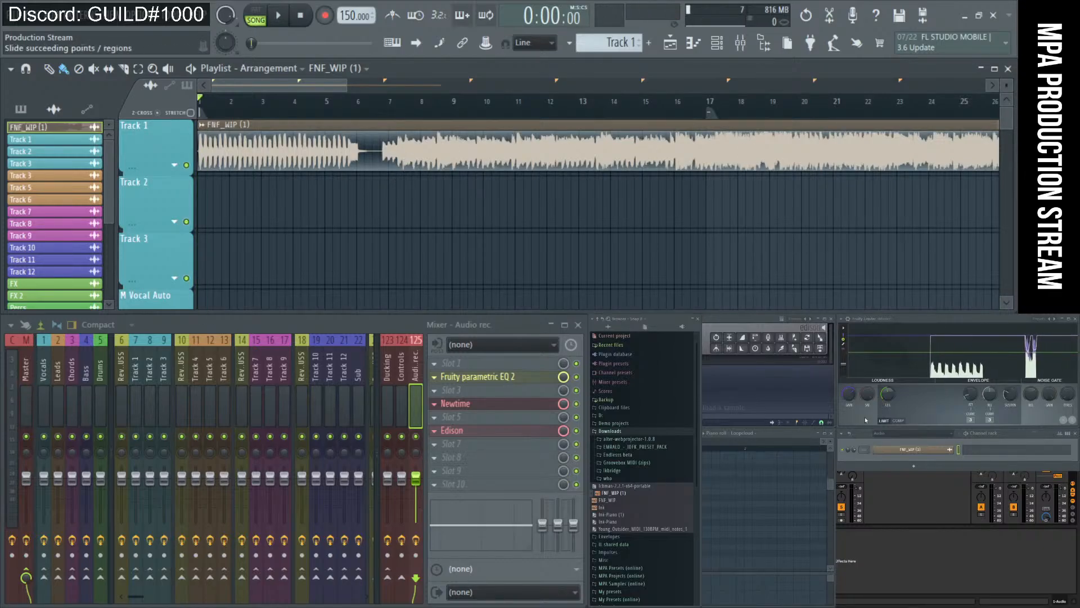
Select the Master mixer channel and start playback of the FNF_WIP (1) audio.
{"action": "left_click", "coordinate": [25, 400]}
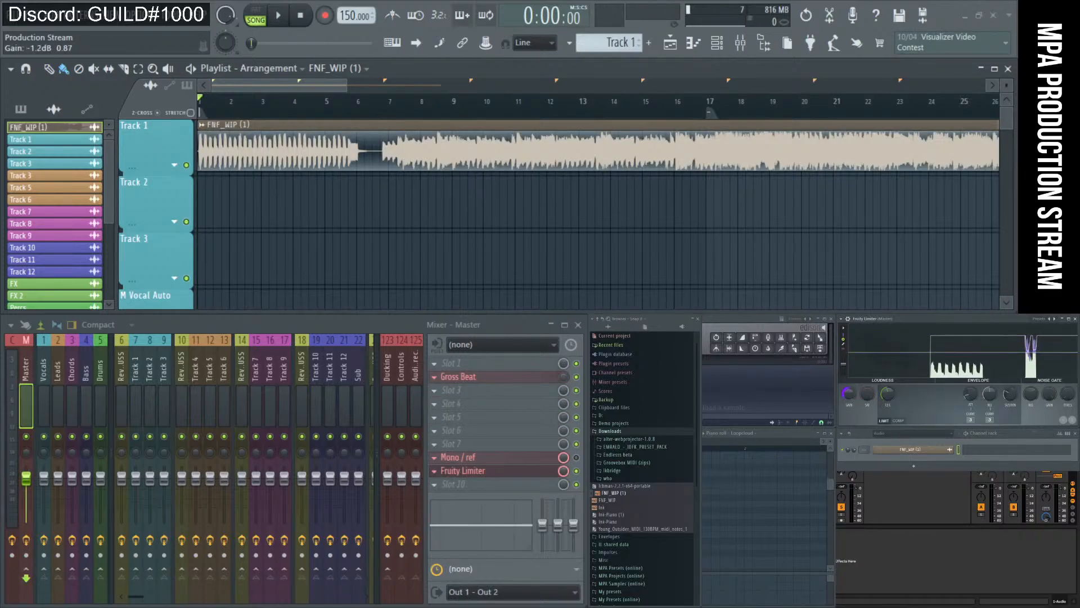
{"action": "key", "text": "space"}
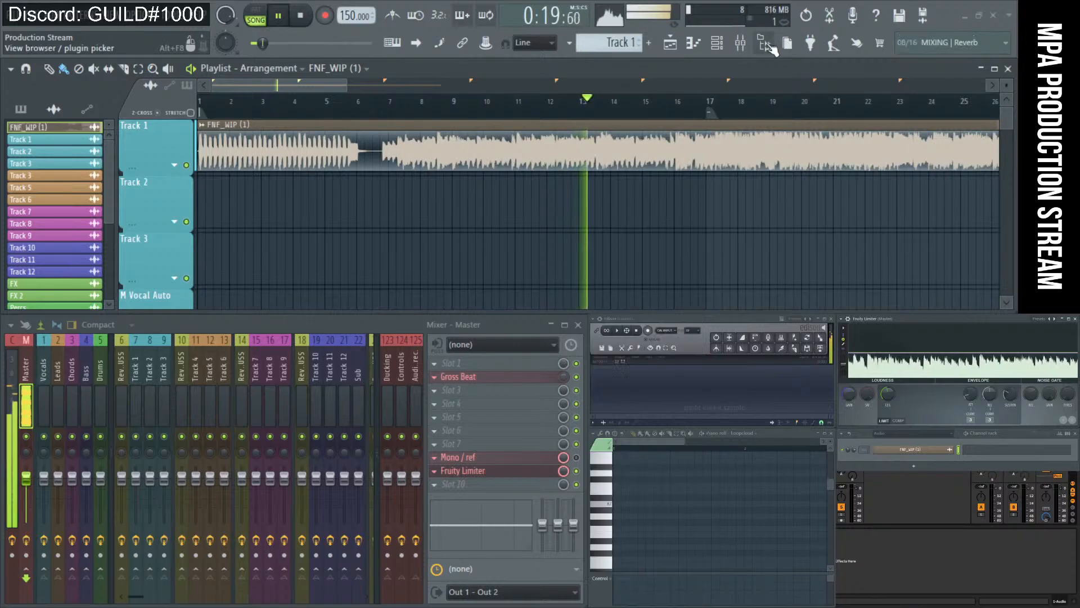
Add a FLEX instrument channel and move its window higher up the screen.
{"action": "left_click", "coordinate": [914, 467]}
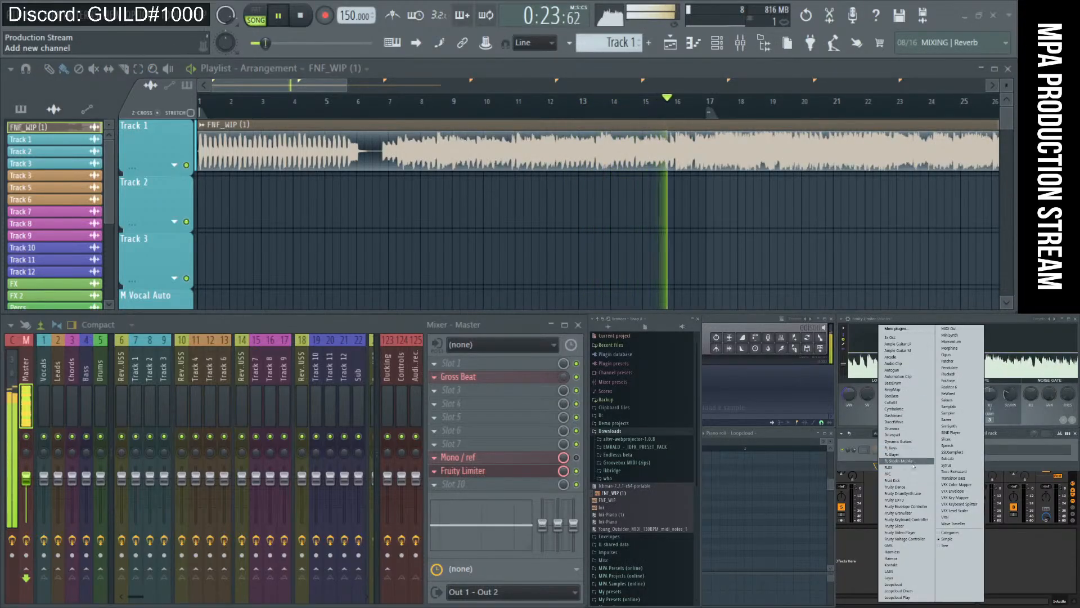
{"action": "left_click", "coordinate": [913, 467]}
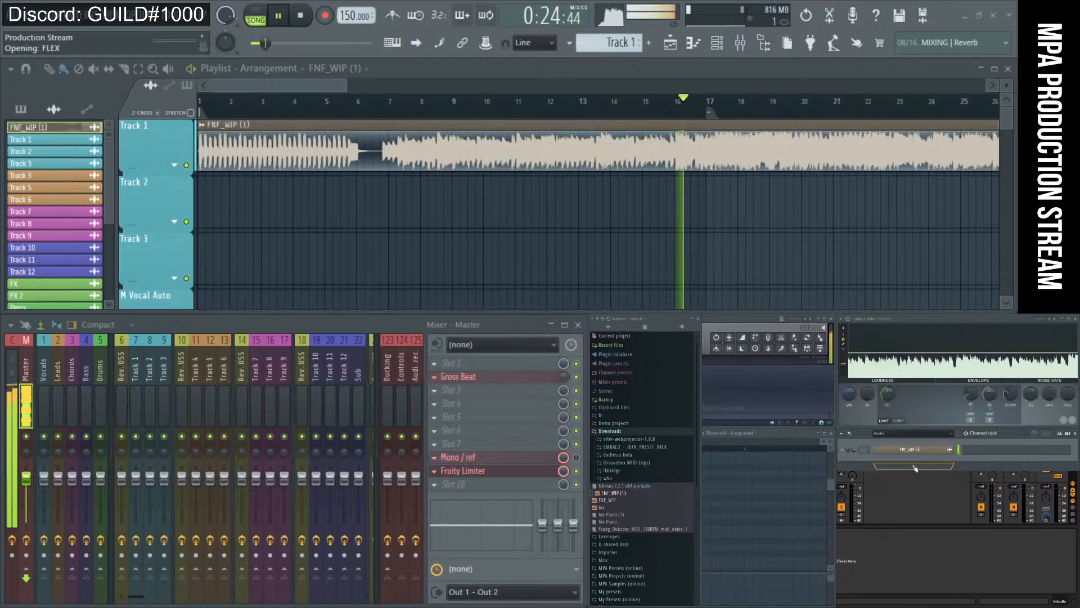
{"action": "left_click_drag", "start_coordinate": [502, 244], "coordinate": [457, 219]}
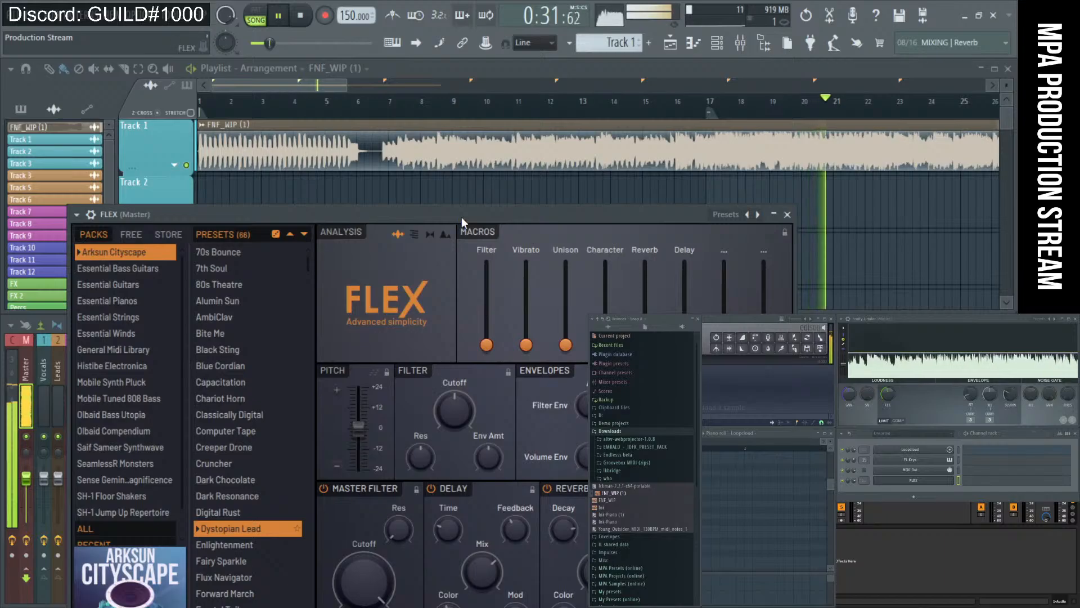
{"action": "left_click_drag", "start_coordinate": [462, 214], "coordinate": [437, 106]}
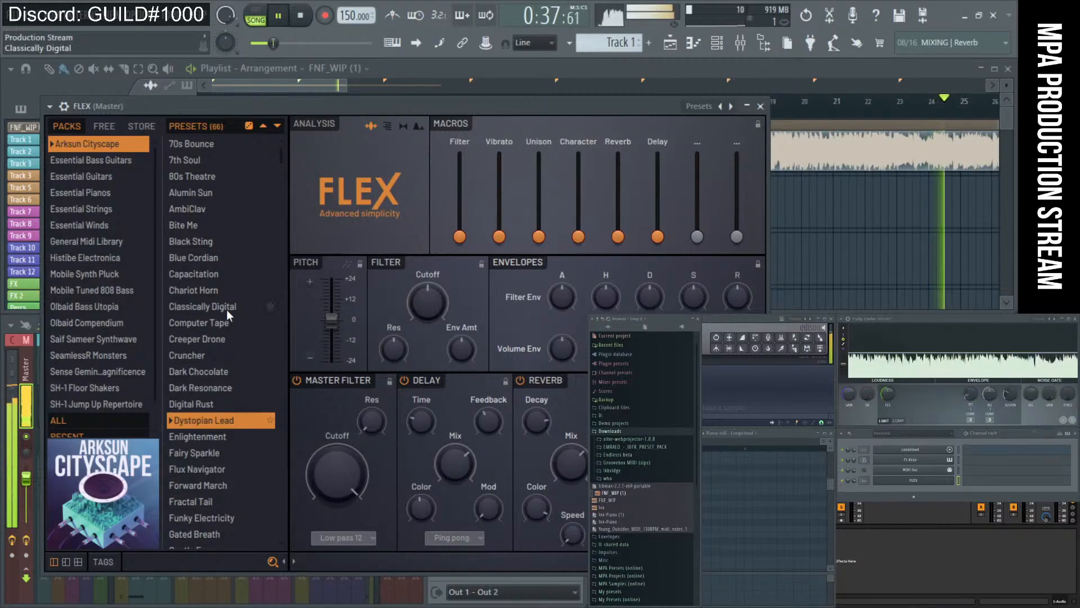
Load the Yamaha C7 Essential Pianos preset, drop in the Ink-Piano (1) MIDI, and close FLEX.
{"action": "left_click", "coordinate": [99, 191]}
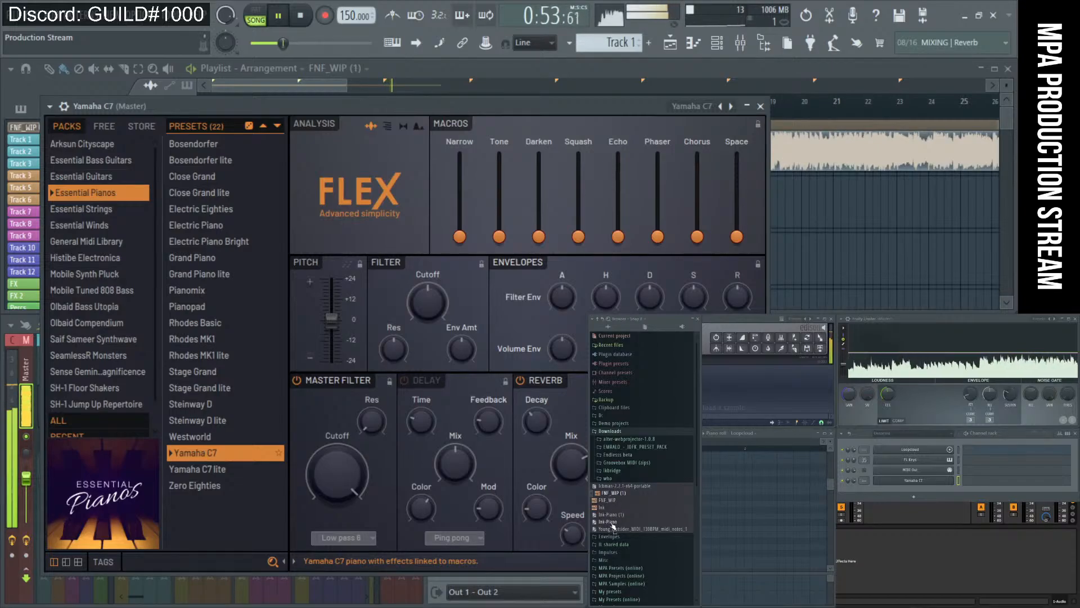
{"action": "mouse_move", "coordinate": [611, 516]}
{"action": "left_mouse_down"}
{"action": "mouse_move", "coordinate": [980, 499]}
{"action": "mouse_move", "coordinate": [984, 484]}
{"action": "left_mouse_up"}
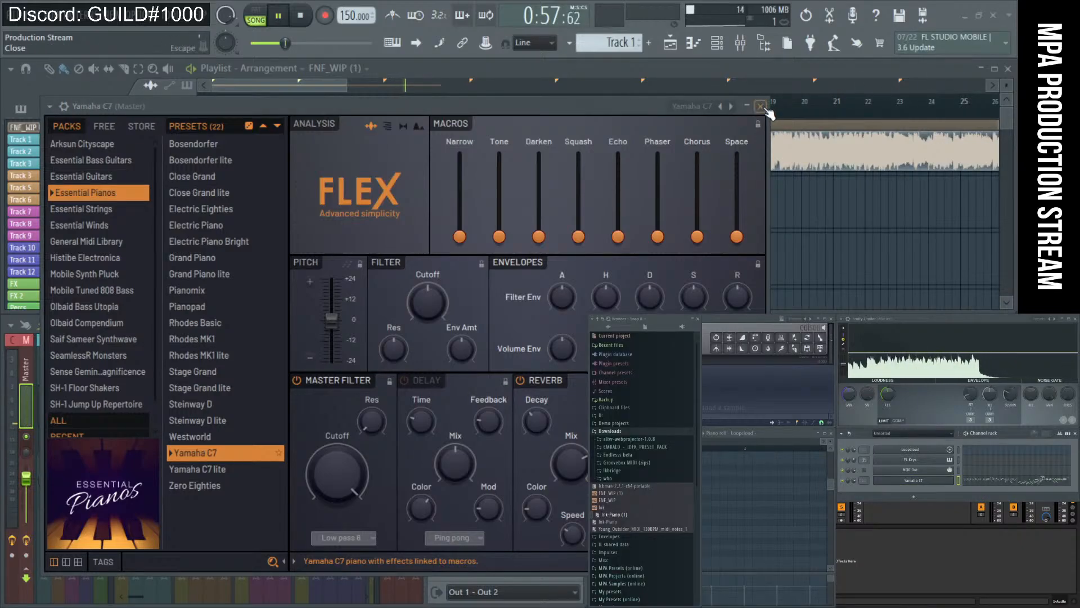
{"action": "left_click", "coordinate": [760, 106]}
Stop playback, delete the FNF_WIP clip, and switch to the Blank arrangement.
{"action": "key", "text": "space"}
{"action": "scroll", "coordinate": [382, 163], "scroll_direction": "down", "scroll_amount": 3}
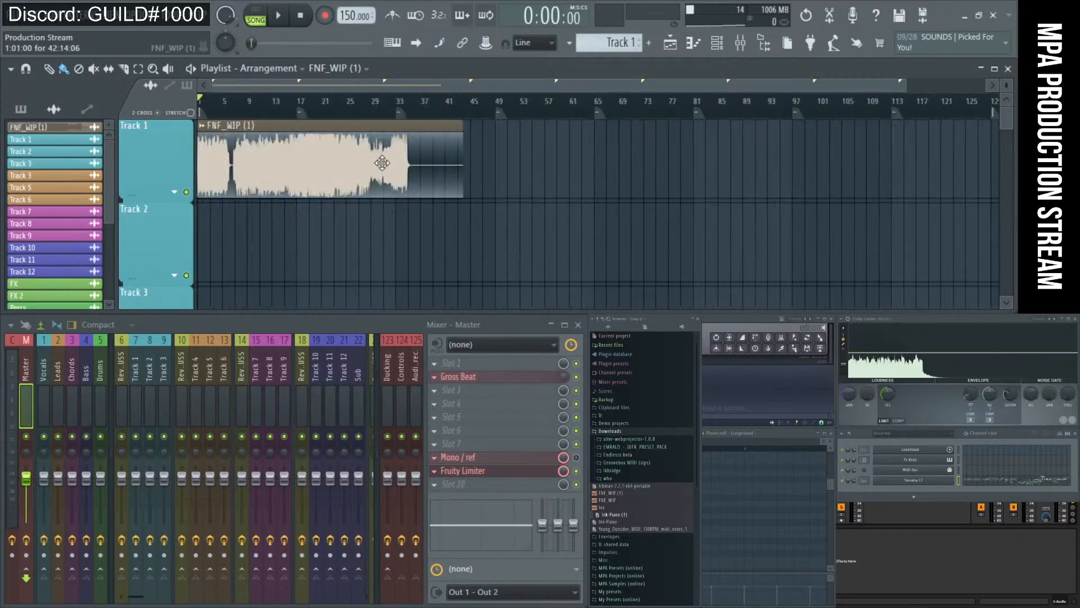
{"action": "right_click", "coordinate": [382, 168]}
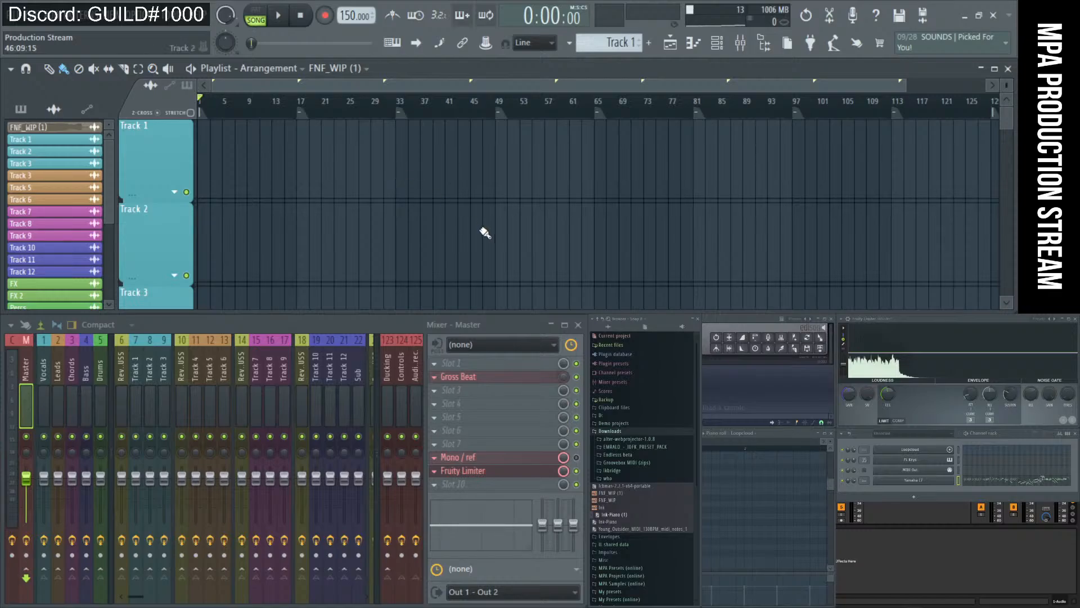
{"action": "left_click", "coordinate": [292, 73]}
{"action": "left_click", "coordinate": [280, 112]}
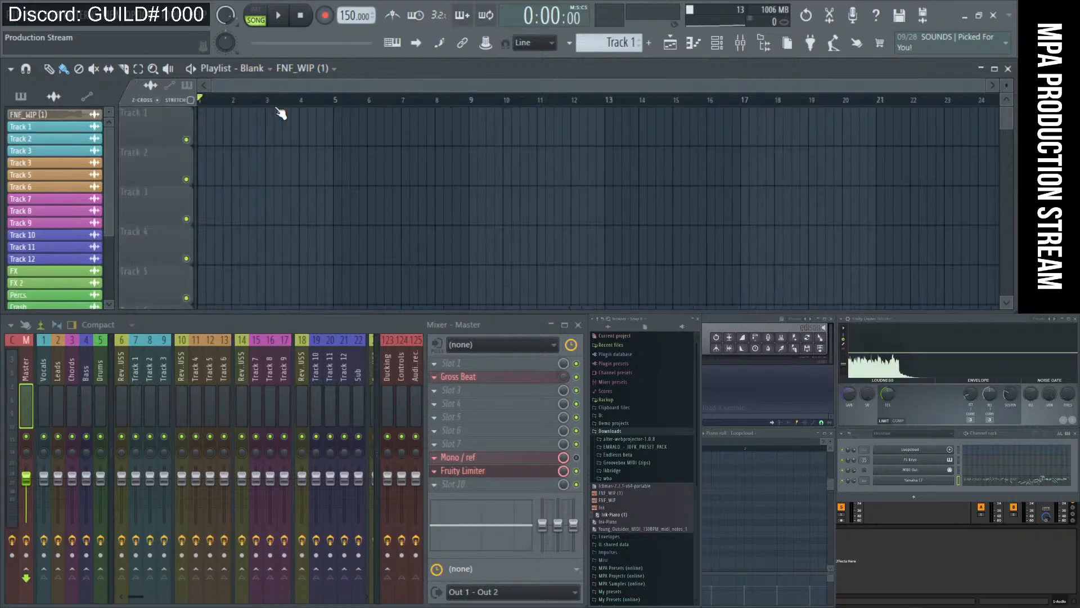
{"action": "left_click_drag", "start_coordinate": [397, 130], "coordinate": [277, 136]}
{"action": "right_click", "coordinate": [343, 138]}
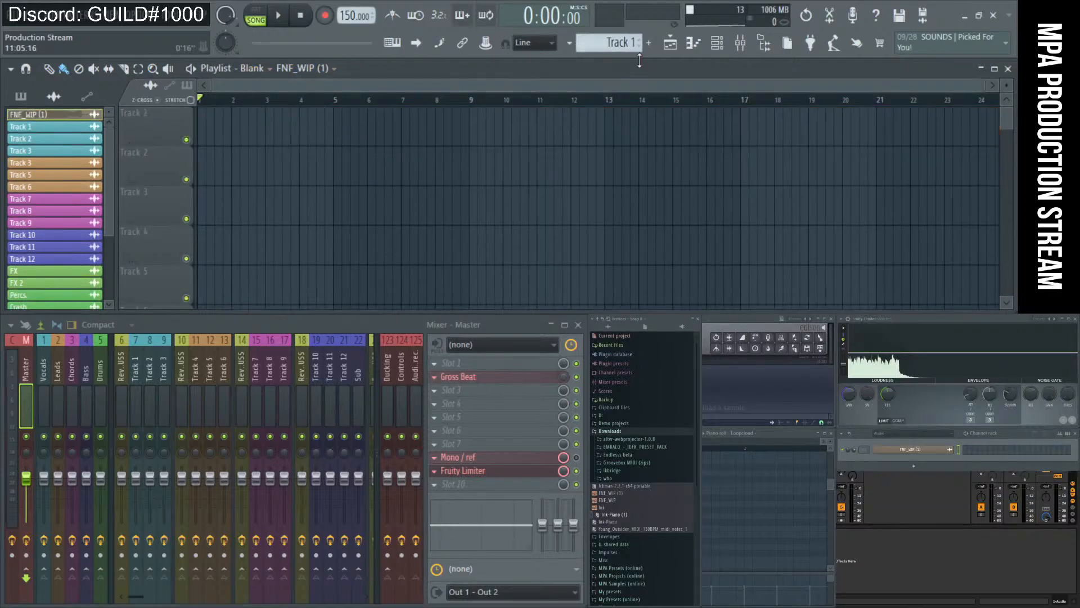
Place the Track 1 piano pattern at bar 1 and play the song.
{"action": "left_click", "coordinate": [616, 44]}
{"action": "left_click_drag", "start_coordinate": [400, 135], "coordinate": [242, 139]}
{"action": "key", "text": "space"}
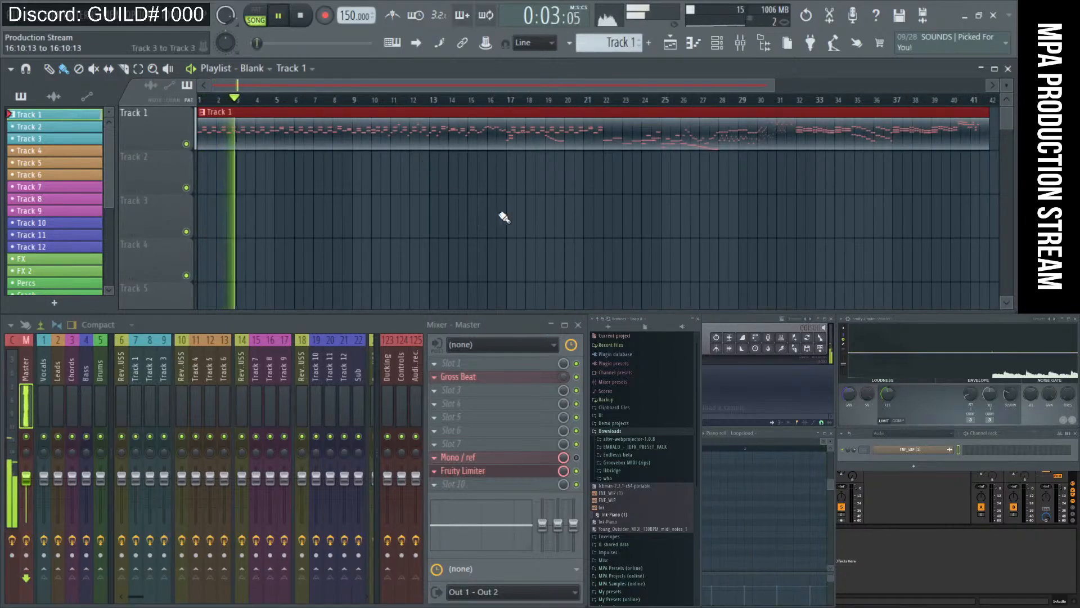
{"action": "scroll", "coordinate": [501, 217], "scroll_direction": "up", "scroll_amount": 2}
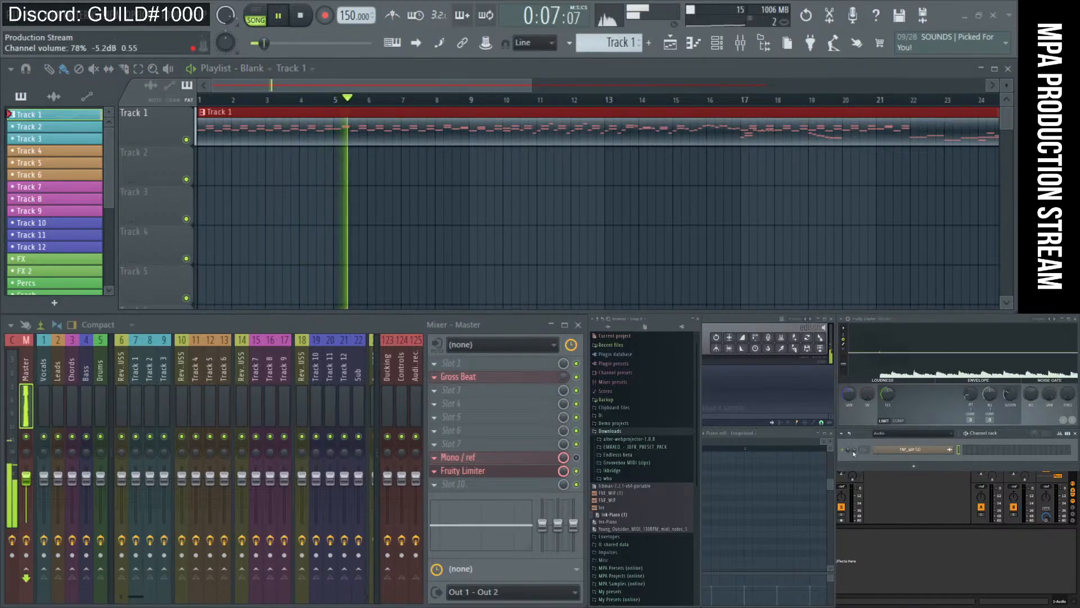
Show all channels in the channel rack and raise the limiter gain to about 2.9 dB.
{"action": "left_click", "coordinate": [911, 434]}
{"action": "left_click", "coordinate": [905, 453]}
{"action": "scroll", "coordinate": [905, 453], "scroll_direction": "down", "scroll_amount": 8}
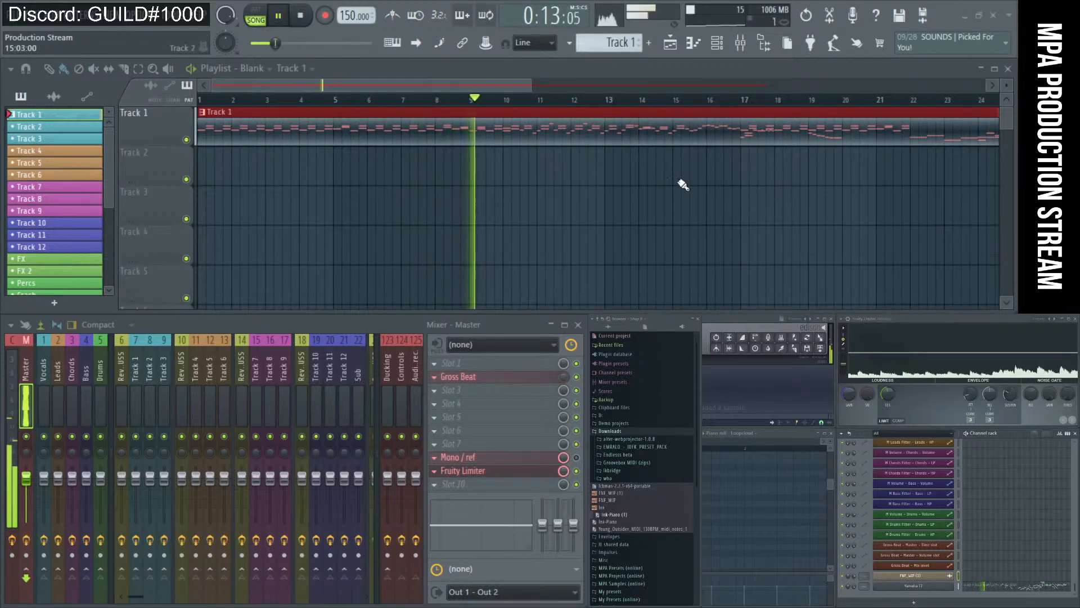
{"action": "left_click_drag", "start_coordinate": [856, 398], "coordinate": [856, 384]}
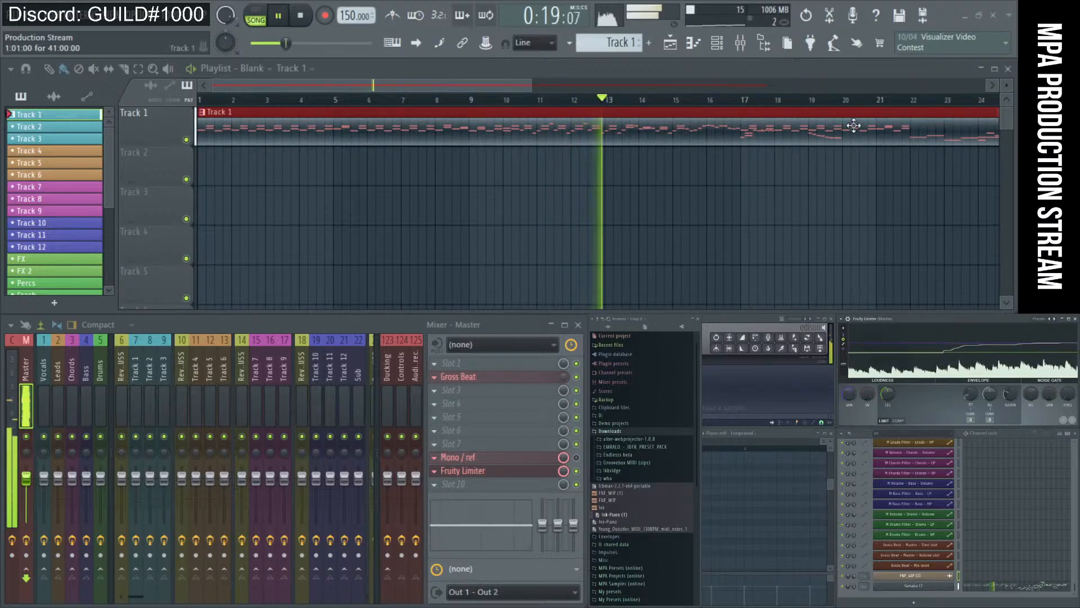
Open the Yamaha C7 pattern's notes in the piano roll and bring Edison forward.
{"action": "key", "text": "F7"}
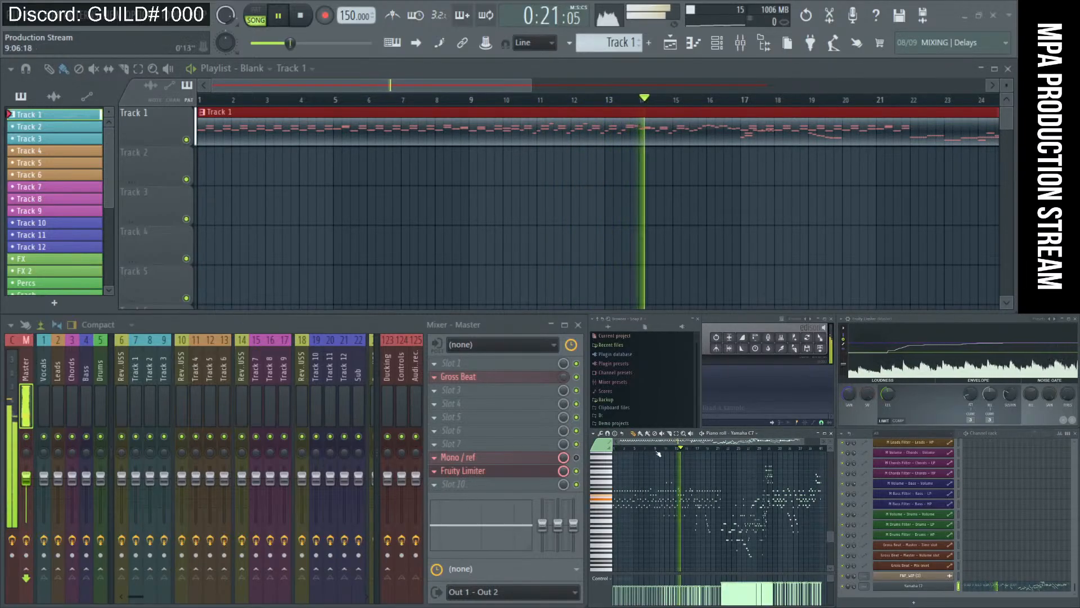
{"action": "scroll", "coordinate": [586, 176], "scroll_direction": "down", "scroll_amount": 4}
{"action": "scroll", "coordinate": [666, 179], "scroll_direction": "up", "scroll_amount": 2}
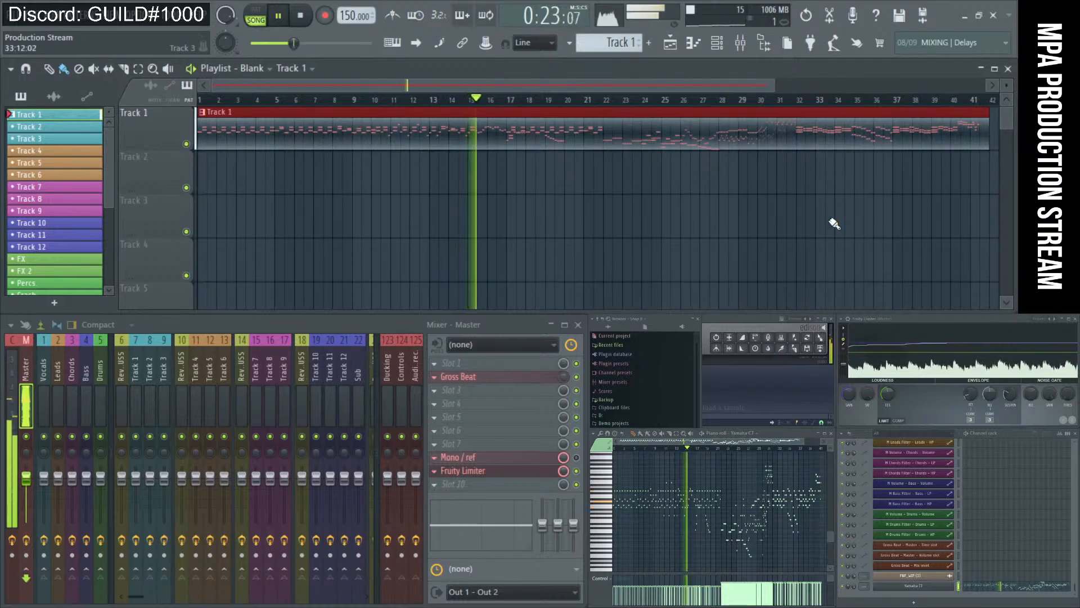
{"action": "scroll", "coordinate": [1010, 92], "scroll_direction": "up", "scroll_amount": 3}
{"action": "scroll", "coordinate": [1010, 93], "scroll_direction": "up", "scroll_amount": 3}
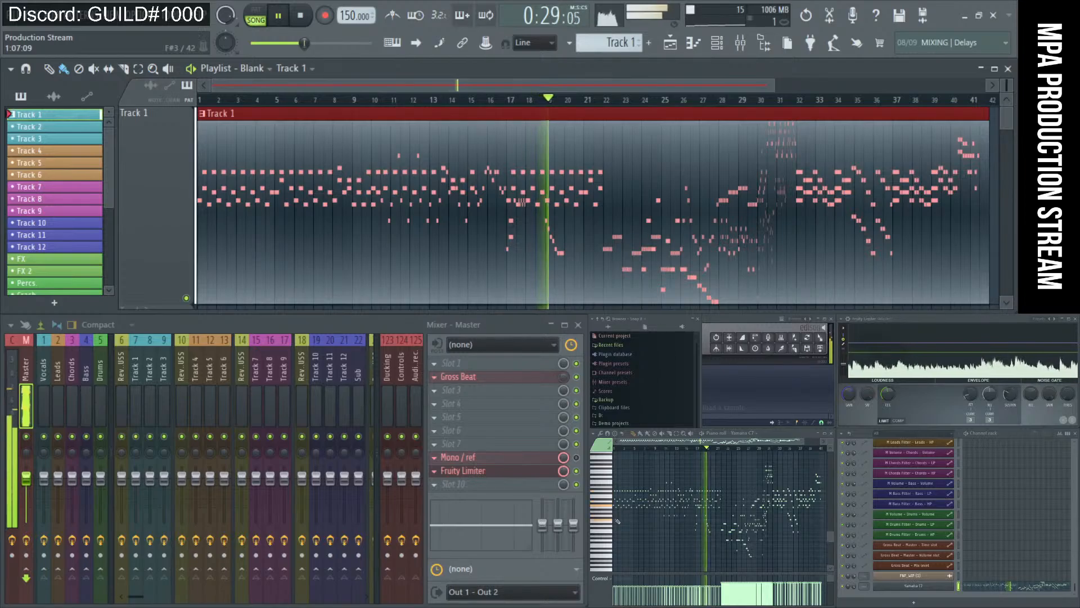
{"action": "left_click", "coordinate": [721, 323]}
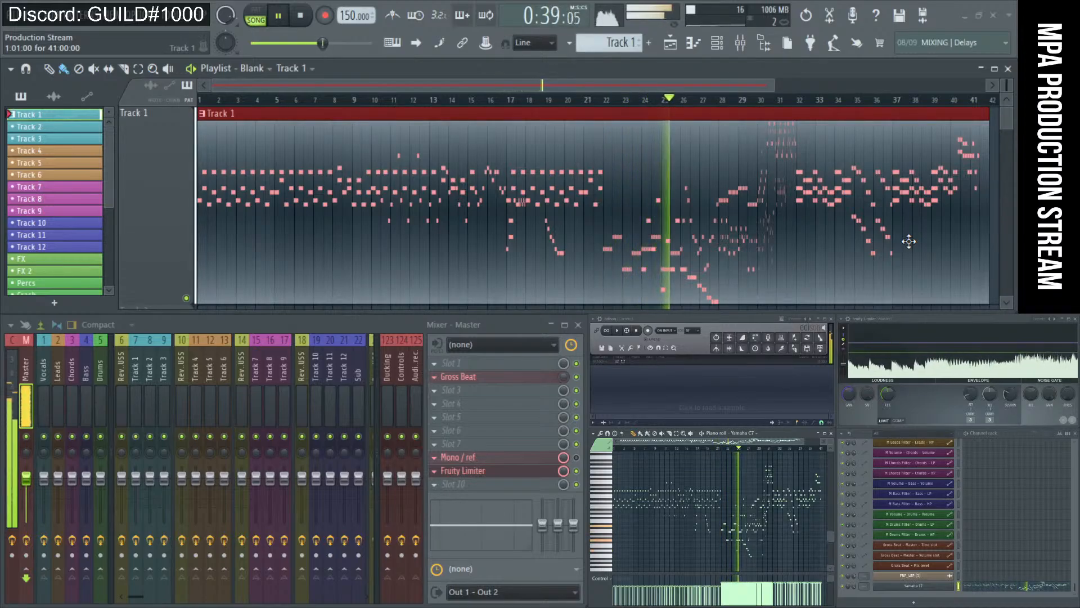
Open Yamaha C7 and try the Darken, Echo (39%) and Phaser (about 77%) macros.
{"action": "left_click", "coordinate": [915, 587]}
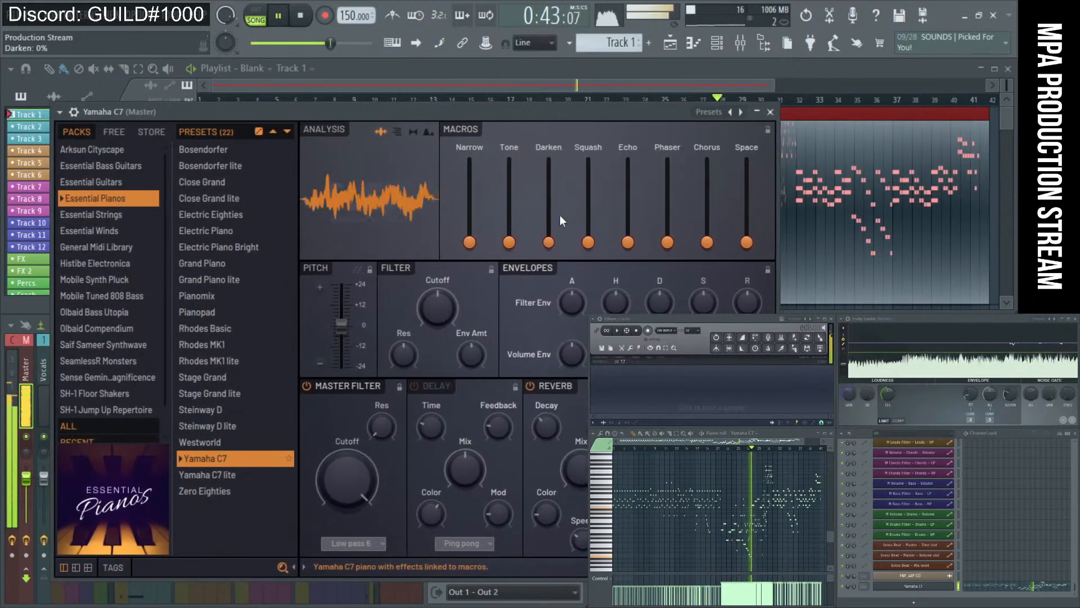
{"action": "mouse_move", "coordinate": [549, 242]}
{"action": "left_mouse_down"}
{"action": "mouse_move", "coordinate": [549, 173]}
{"action": "mouse_move", "coordinate": [549, 242]}
{"action": "left_mouse_up"}
{"action": "mouse_move", "coordinate": [628, 242]}
{"action": "left_mouse_down"}
{"action": "mouse_move", "coordinate": [628, 210]}
{"action": "mouse_move", "coordinate": [628, 242]}
{"action": "left_mouse_up"}
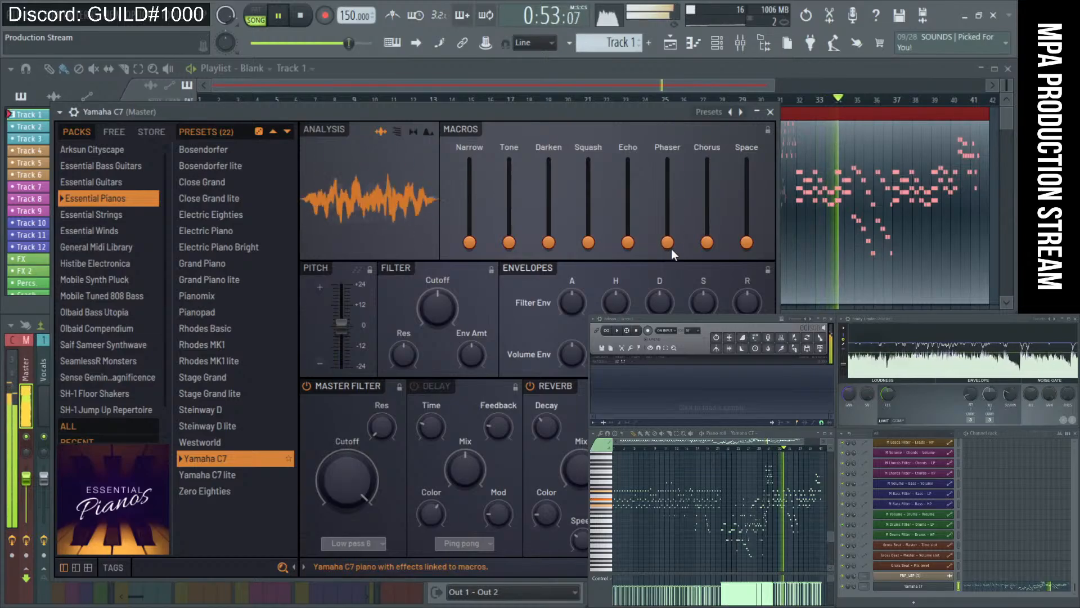
{"action": "mouse_move", "coordinate": [668, 242]}
{"action": "left_mouse_down"}
{"action": "mouse_move", "coordinate": [667, 173]}
{"action": "mouse_move", "coordinate": [668, 248]}
{"action": "left_mouse_up"}
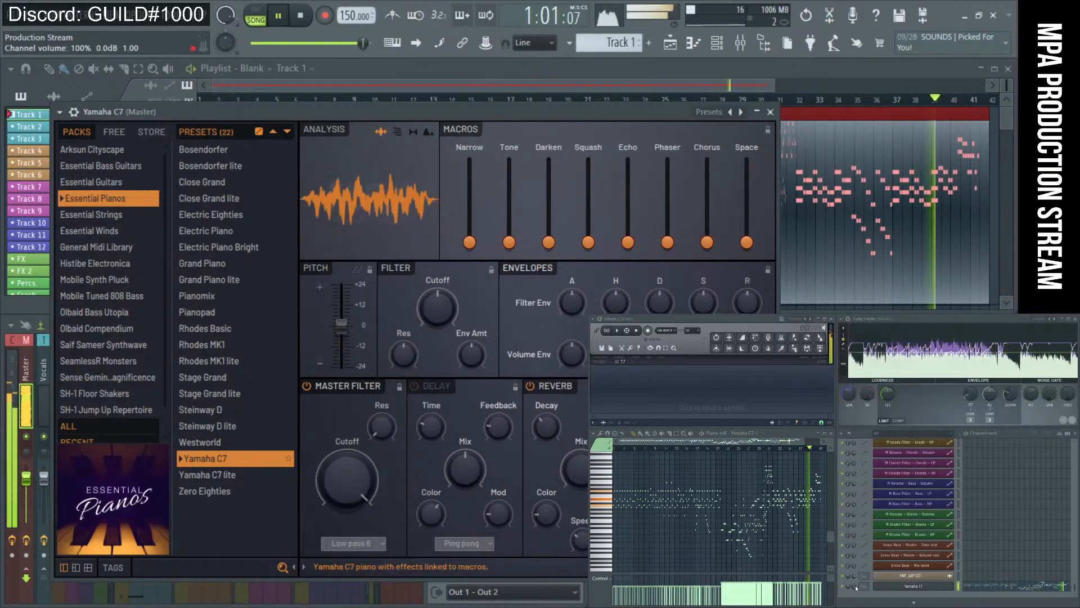
{"action": "scroll", "coordinate": [856, 588], "scroll_direction": "down", "scroll_amount": 3}
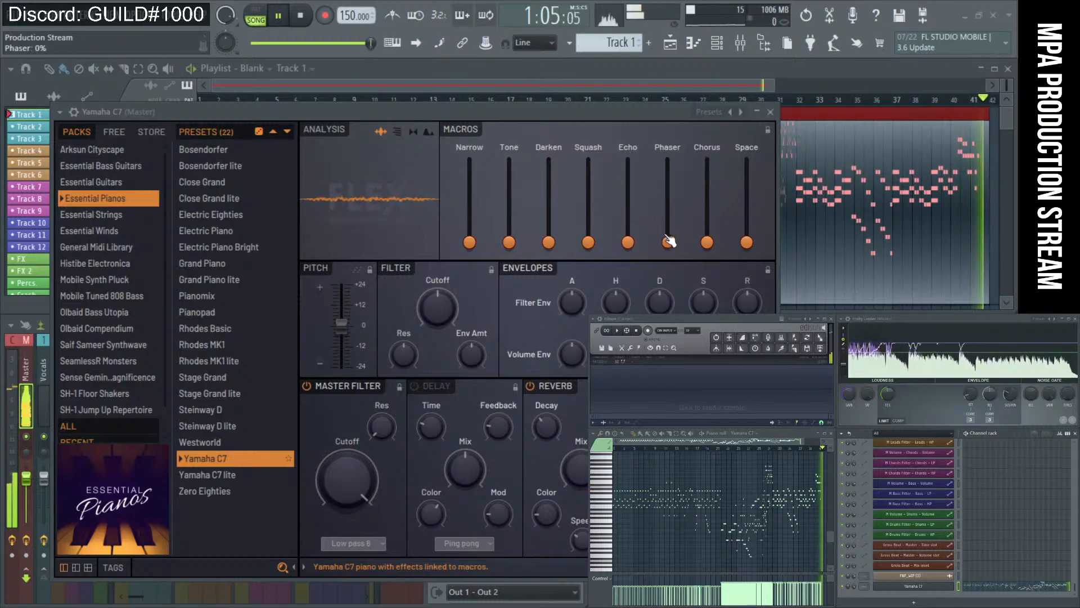
Set Phaser to 1%, lower Yamaha C7 volume to 85%, raise Phaser to about half, hide the plugin.
{"action": "left_click", "coordinate": [760, 448]}
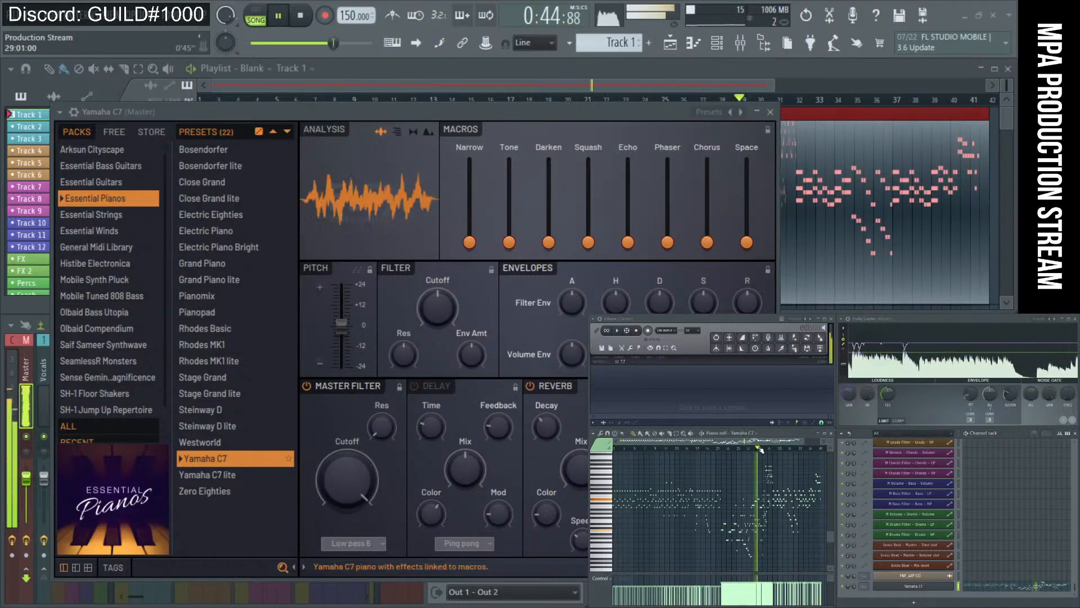
{"action": "left_click_drag", "start_coordinate": [680, 246], "coordinate": [680, 243]}
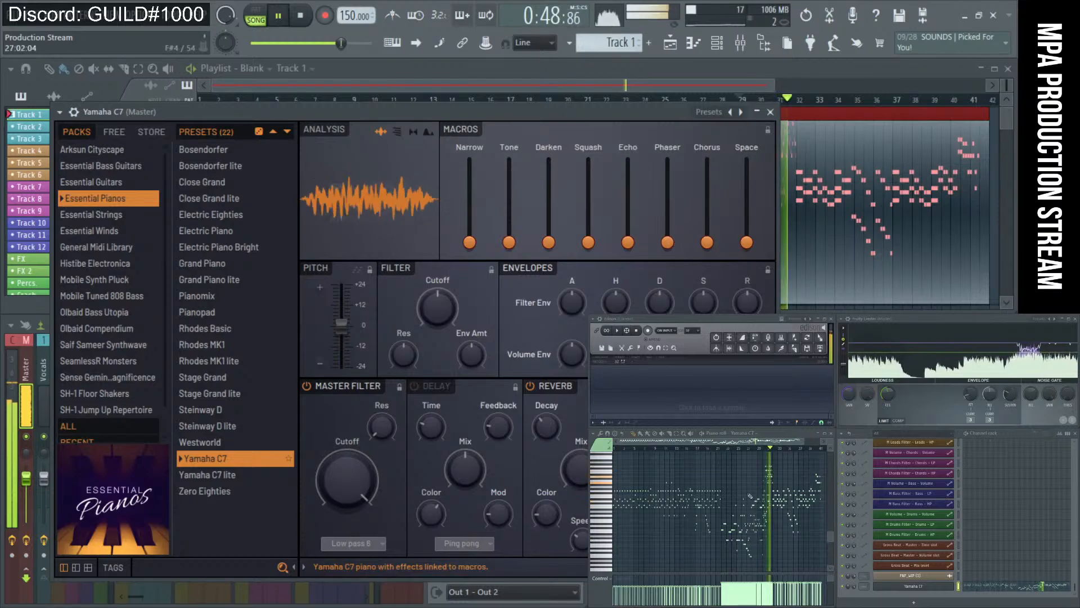
{"action": "left_click", "coordinate": [758, 449]}
{"action": "left_click_drag", "start_coordinate": [856, 587], "coordinate": [855, 591]}
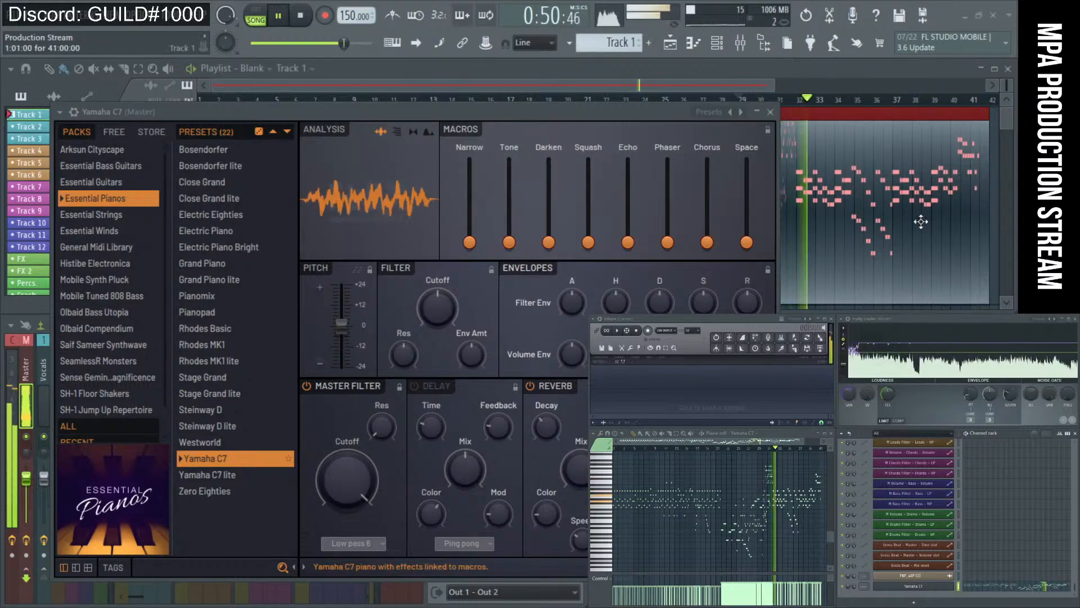
{"action": "key", "text": "space"}
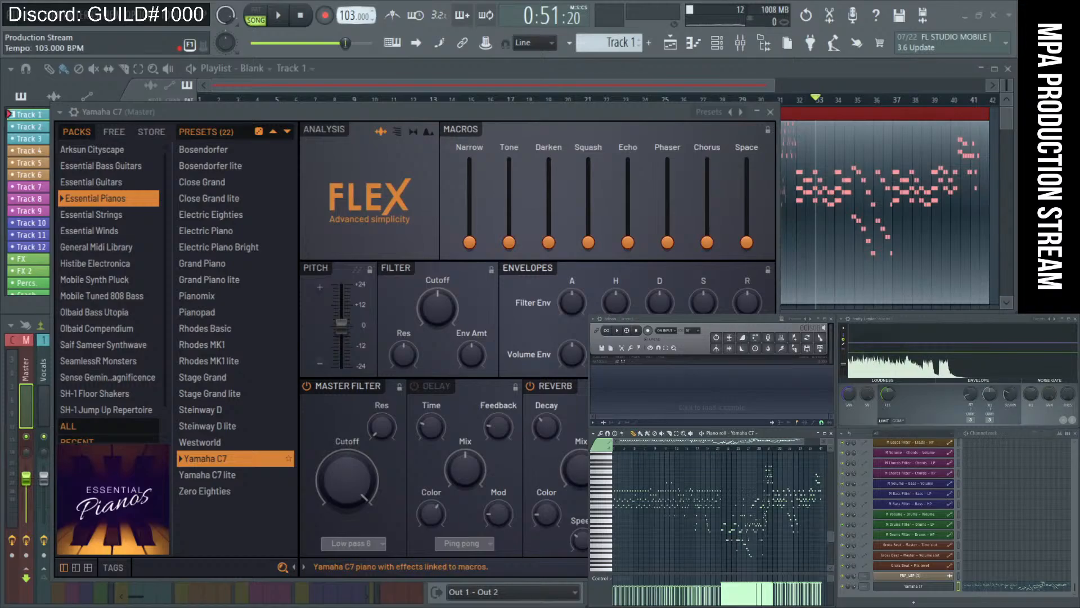
{"action": "key", "text": "space"}
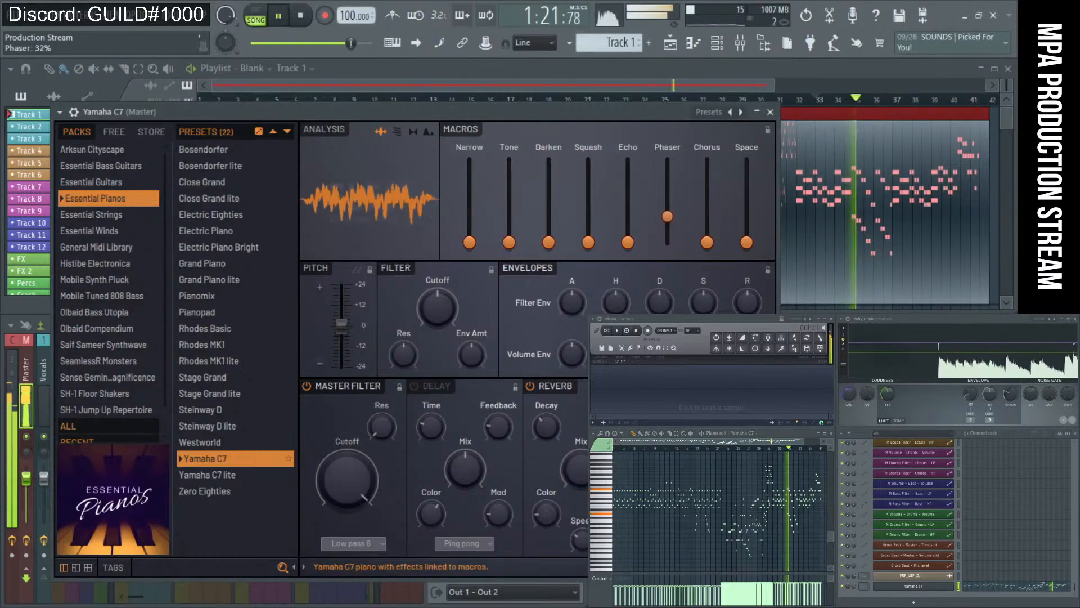
{"action": "mouse_move", "coordinate": [668, 242]}
{"action": "left_mouse_down"}
{"action": "mouse_move", "coordinate": [672, 171]}
{"action": "mouse_move", "coordinate": [673, 258]}
{"action": "left_mouse_up"}
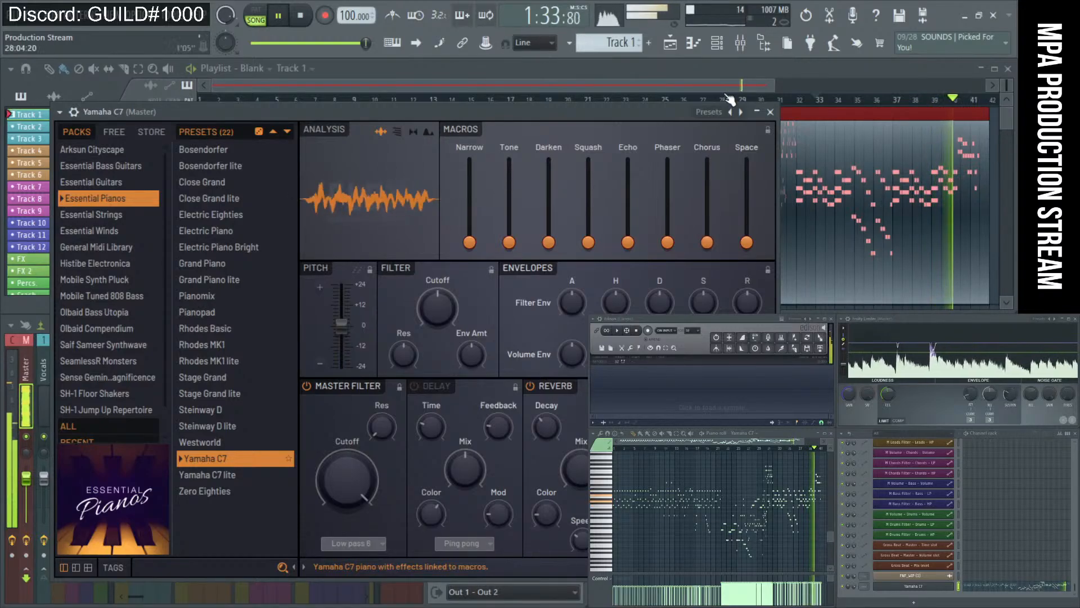
{"action": "left_click", "coordinate": [757, 112]}
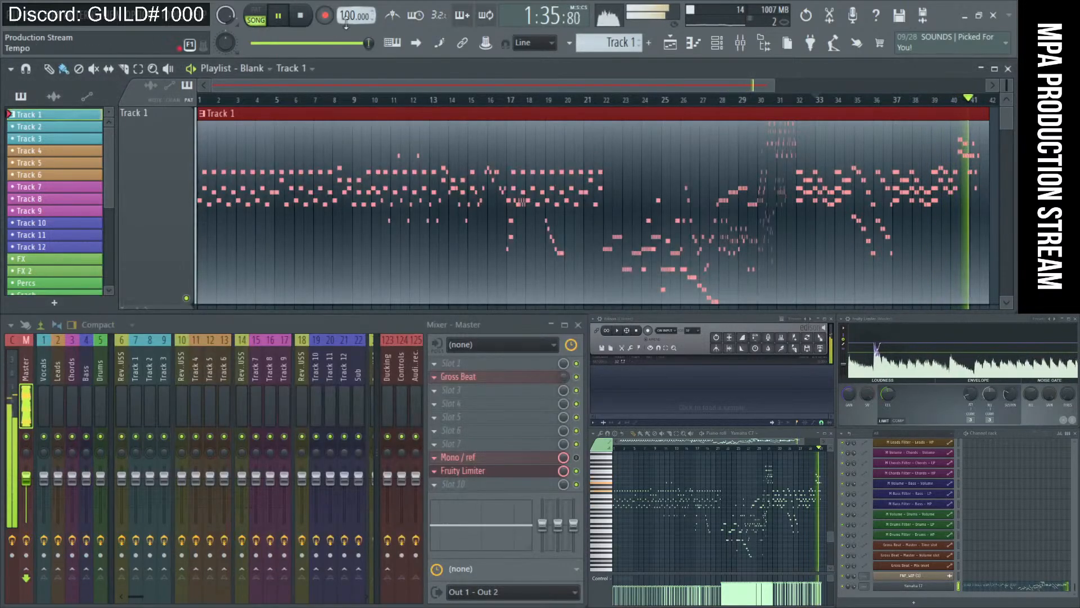
Stop the song and move the playhead to bar 32, then back to bar 17.
{"action": "left_click", "coordinate": [314, 19]}
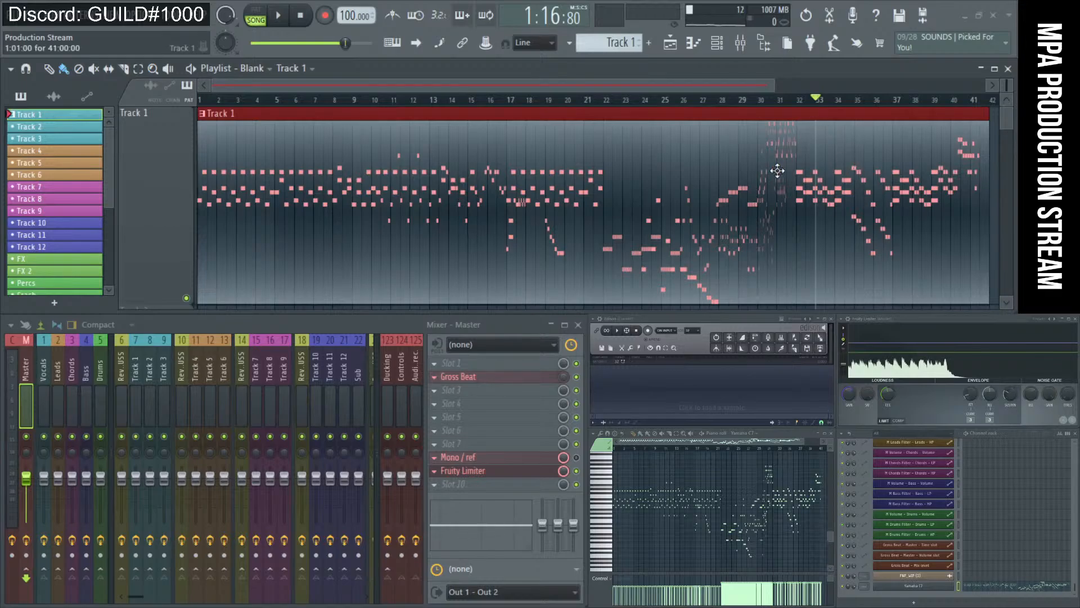
{"action": "left_click", "coordinate": [798, 99]}
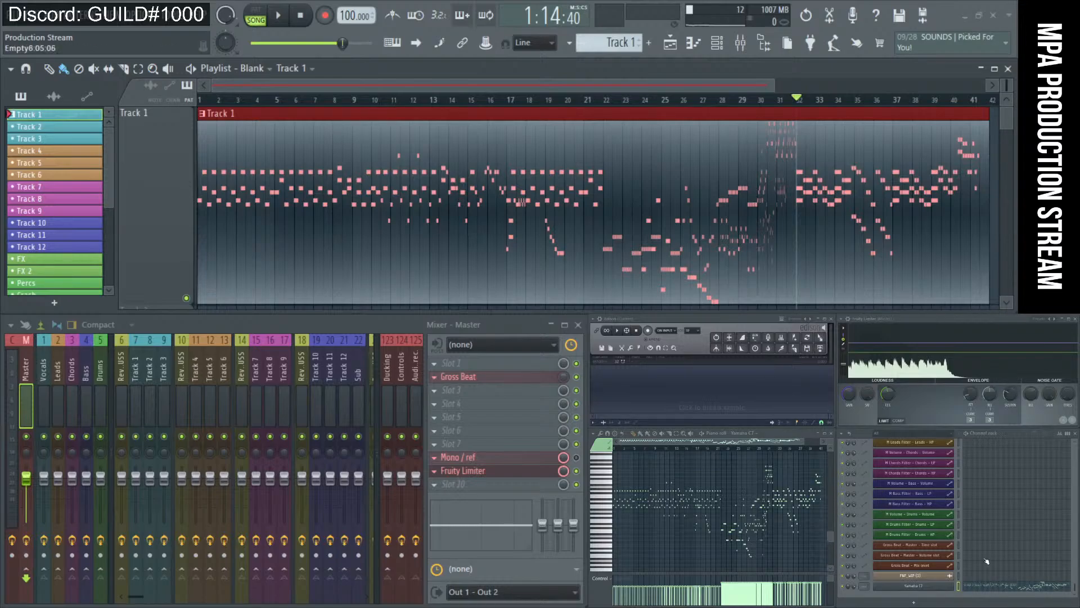
{"action": "left_click", "coordinate": [517, 105]}
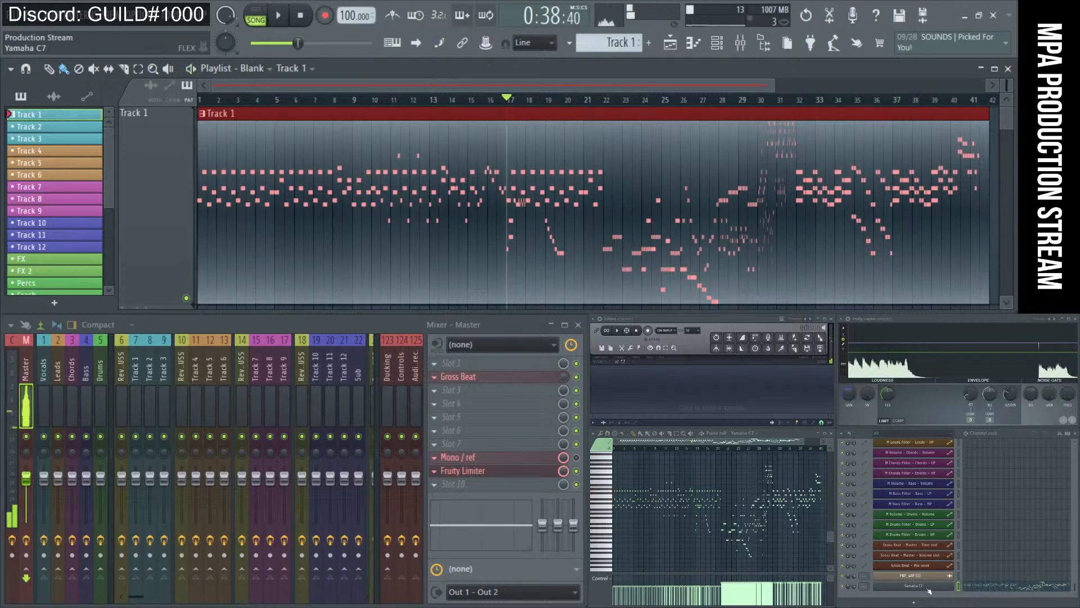
Audition Track 1 through FLEX's All Strings Staccato preset from the Essential Strings pack.
{"action": "left_click", "coordinate": [923, 586]}
{"action": "left_click", "coordinate": [98, 216]}
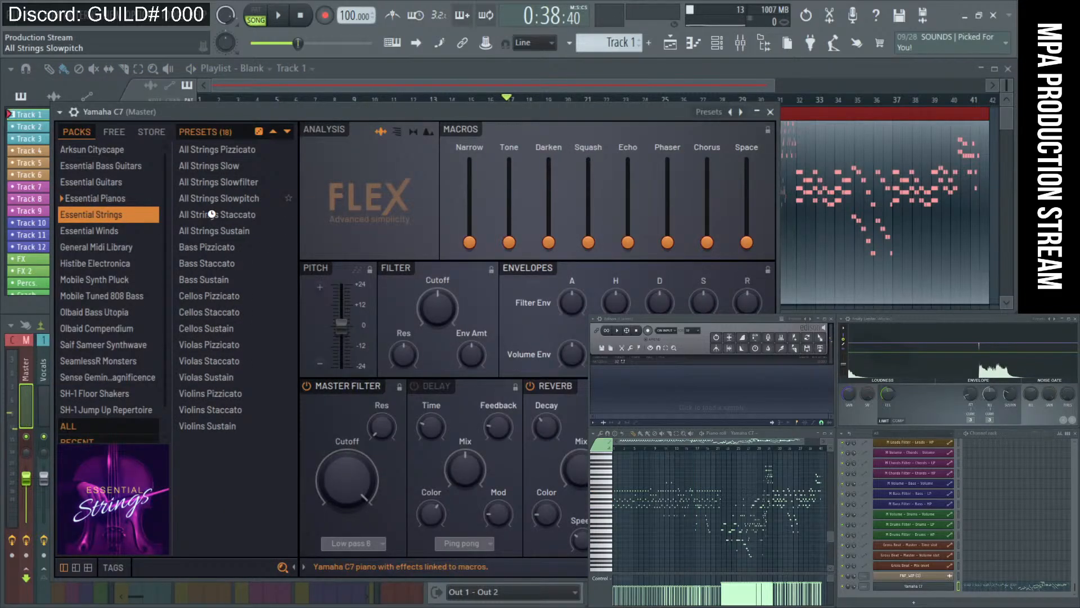
{"action": "key", "text": "space"}
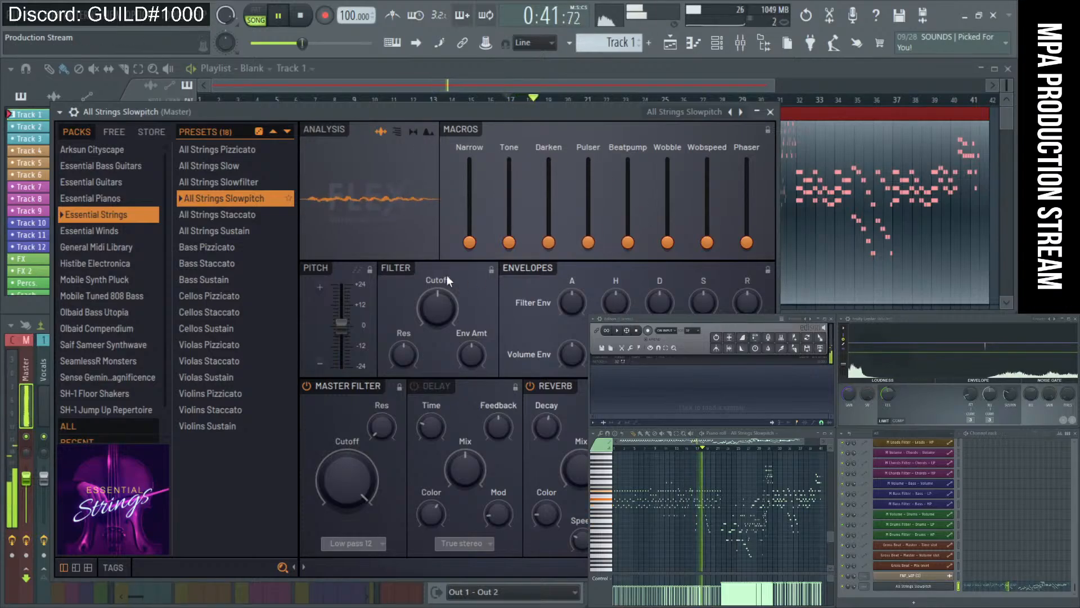
{"action": "left_click", "coordinate": [227, 215]}
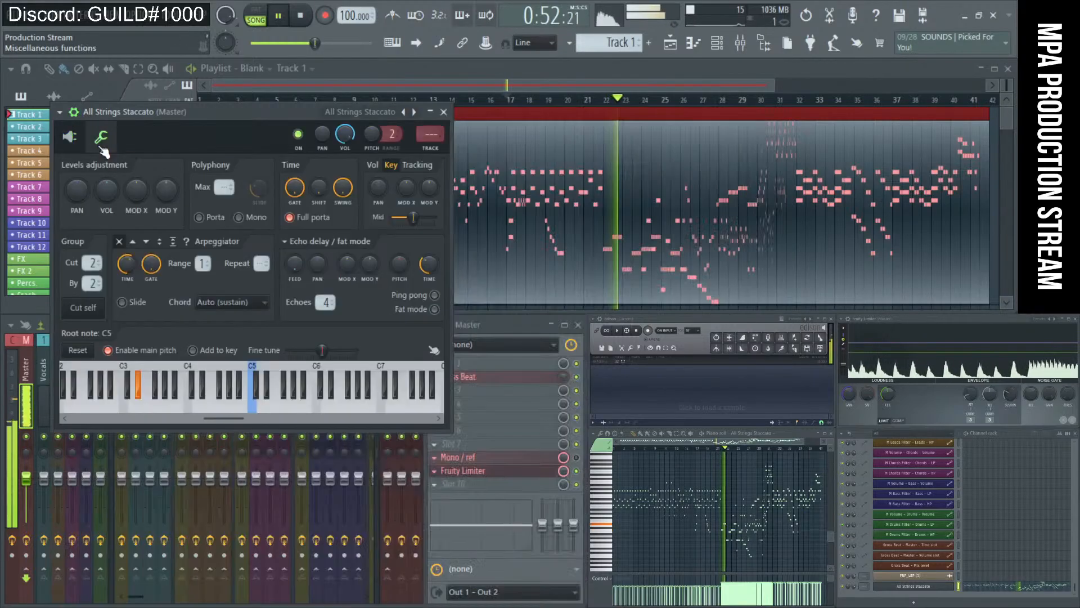
{"action": "left_click", "coordinate": [82, 113]}
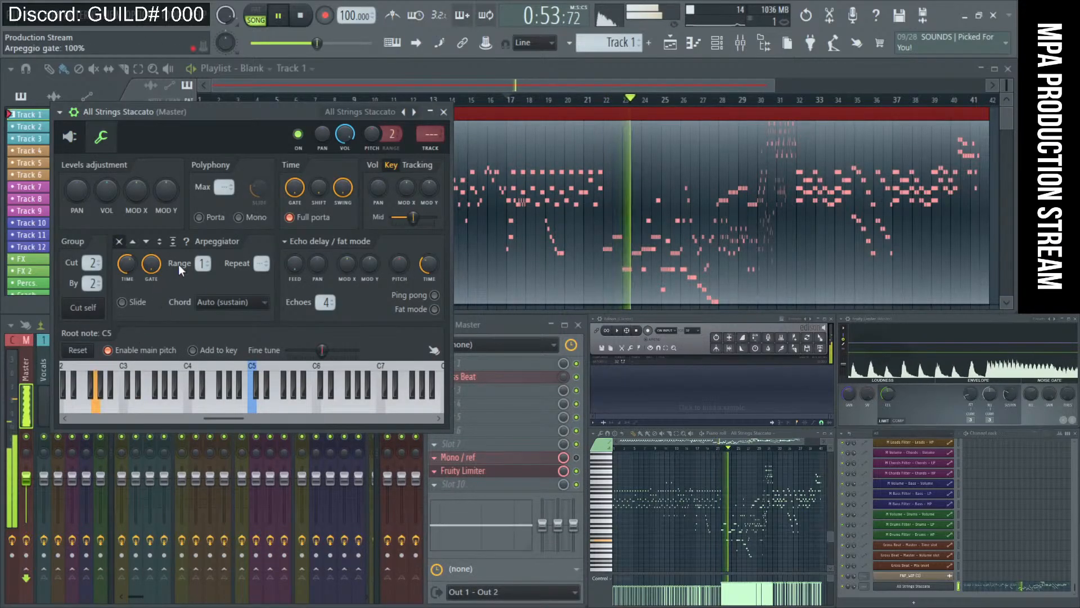
Set the All Strings Staccato channel's arpeggiator direction to Up.
{"action": "left_click", "coordinate": [133, 241]}
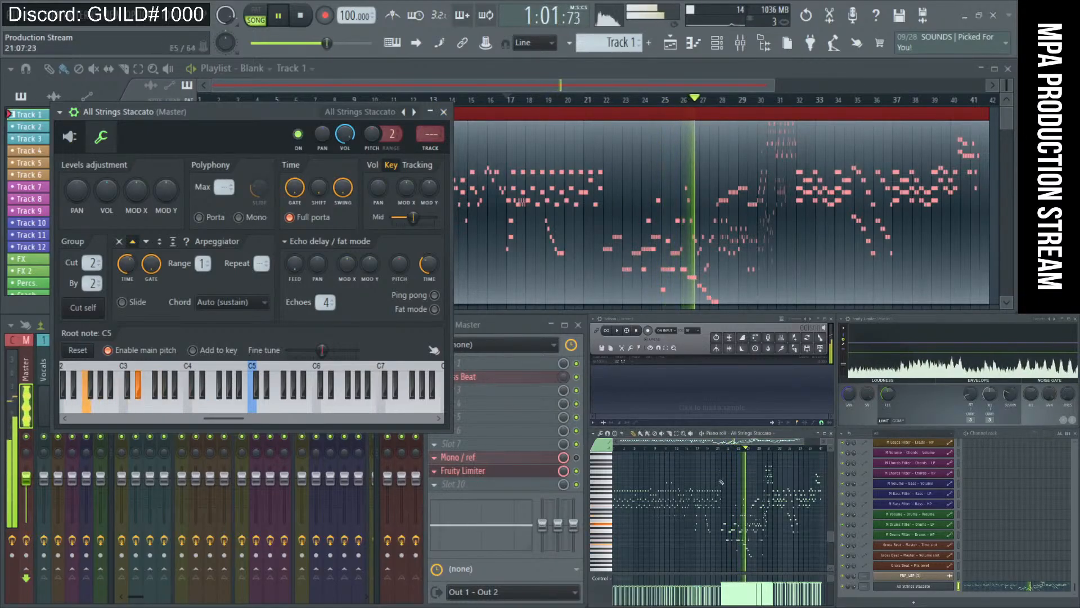
{"action": "key", "text": "ctrl+a"}
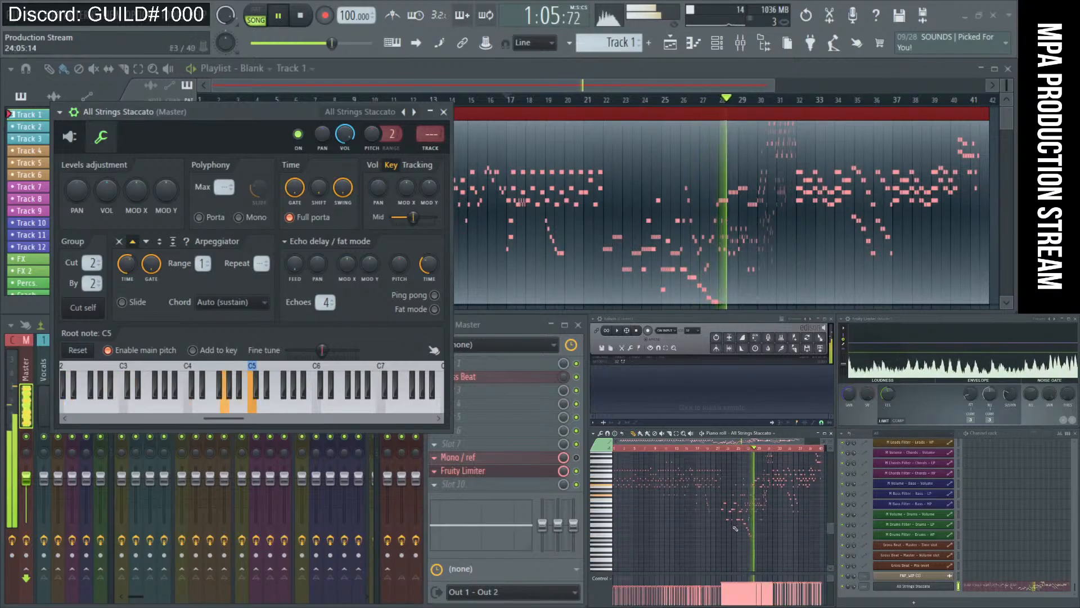
{"action": "scroll", "coordinate": [739, 474], "scroll_direction": "up", "scroll_amount": 3}
{"action": "key", "text": "ctrl+d"}
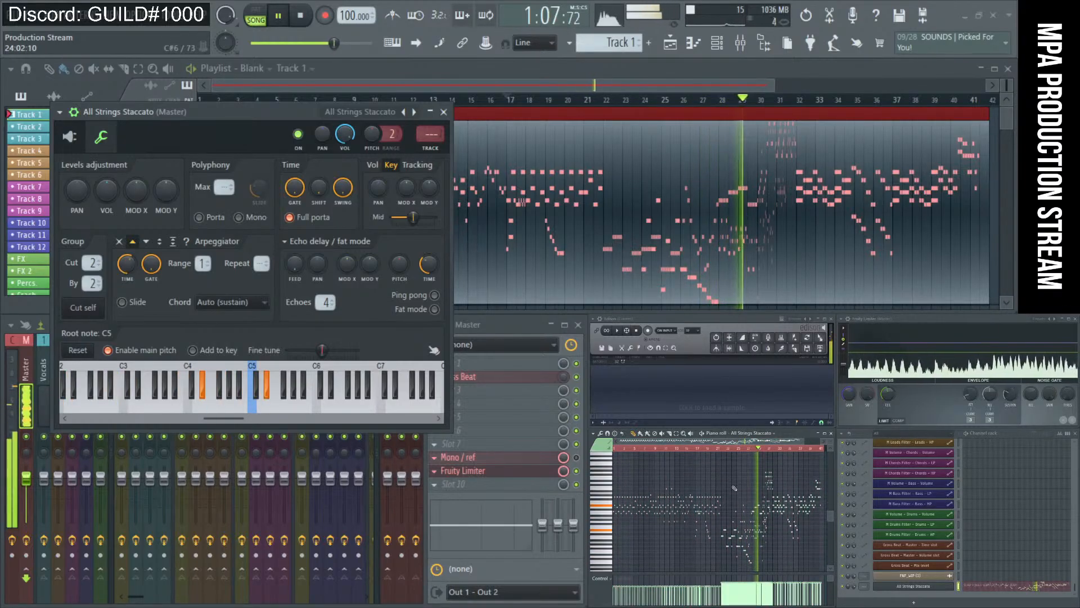
{"action": "left_click", "coordinate": [444, 111]}
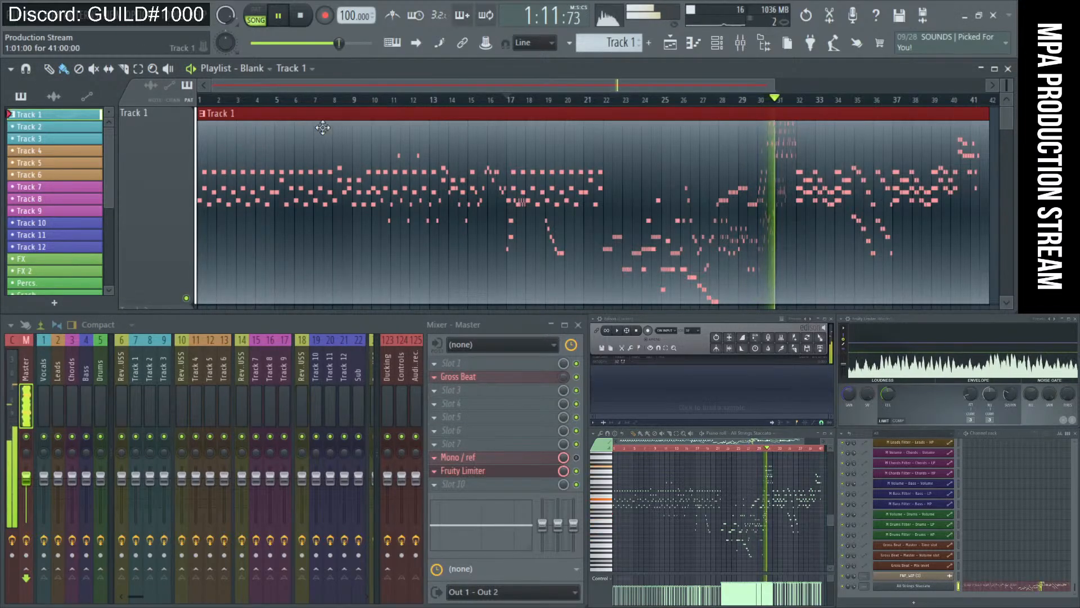
Restart playback from bar 1 and return to the FLEX preset browser.
{"action": "left_click", "coordinate": [298, 17]}
{"action": "left_click", "coordinate": [278, 15]}
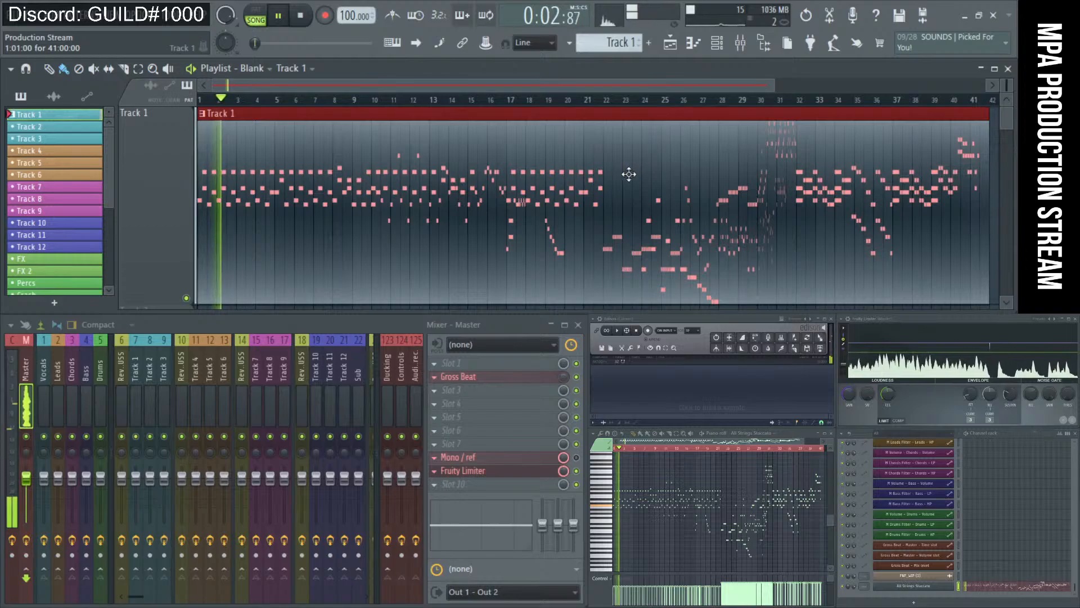
{"action": "left_click", "coordinate": [937, 589]}
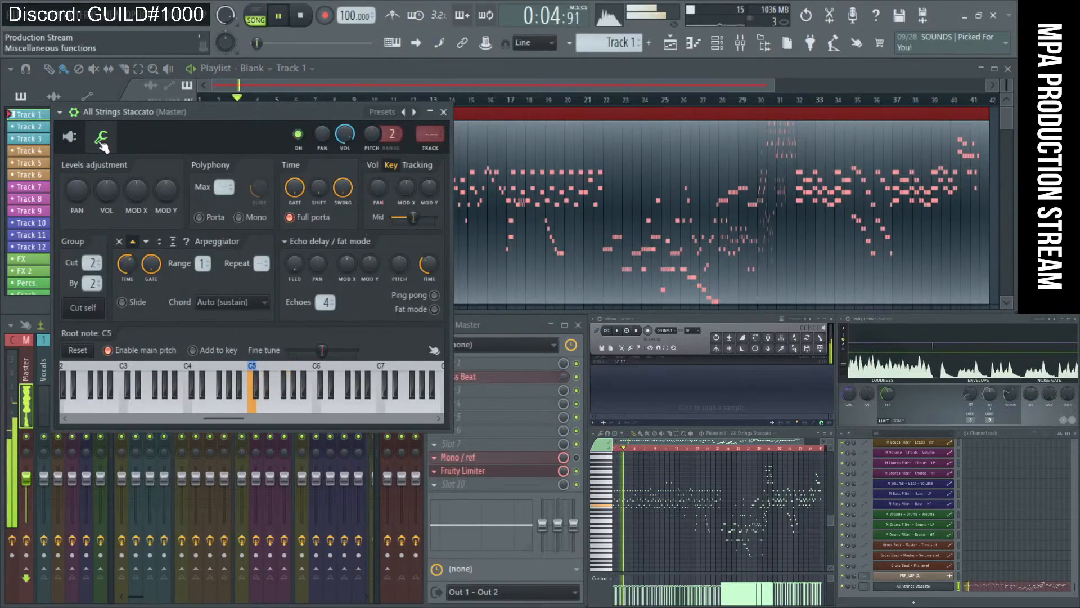
{"action": "left_click", "coordinate": [169, 138]}
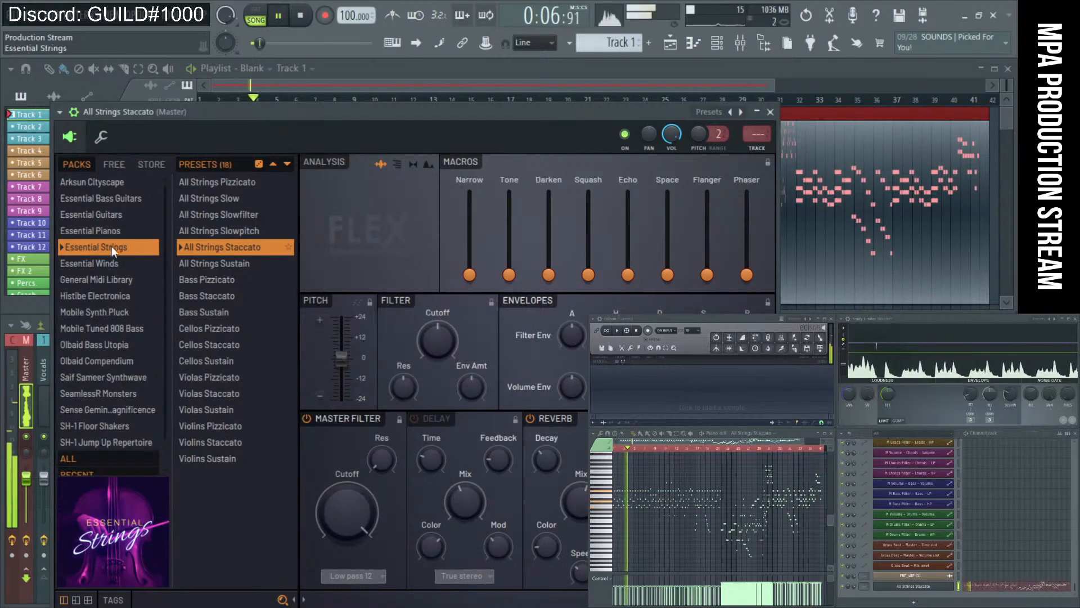
Step through the Mobile Synth Pluck presets from Synpluck Calculate to Synpluck Glass.
{"action": "left_click", "coordinate": [117, 309]}
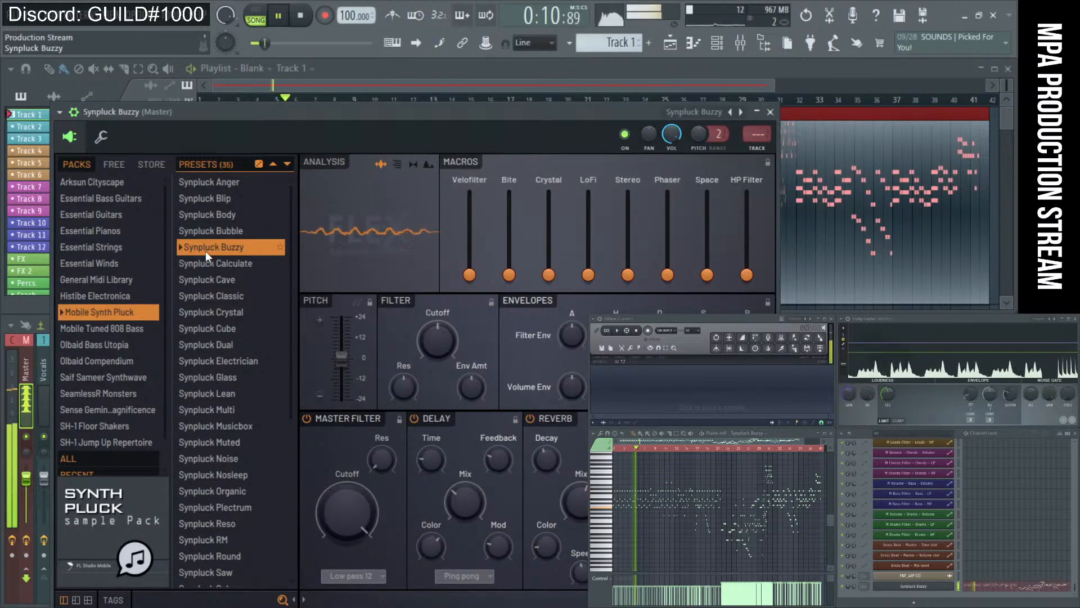
{"action": "key", "text": "Down"}
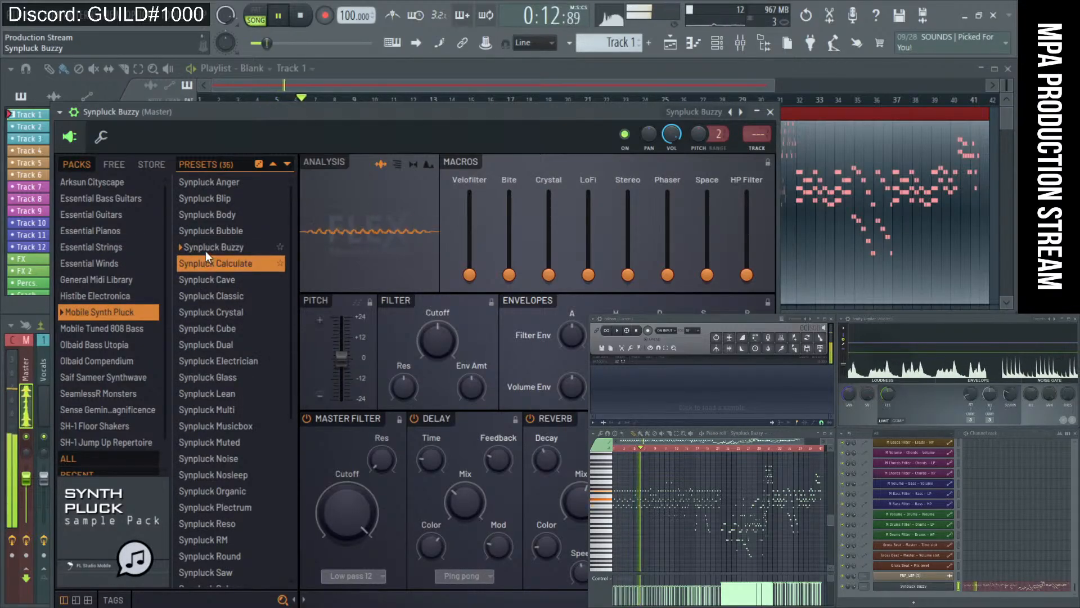
{"action": "key", "text": "Down"}
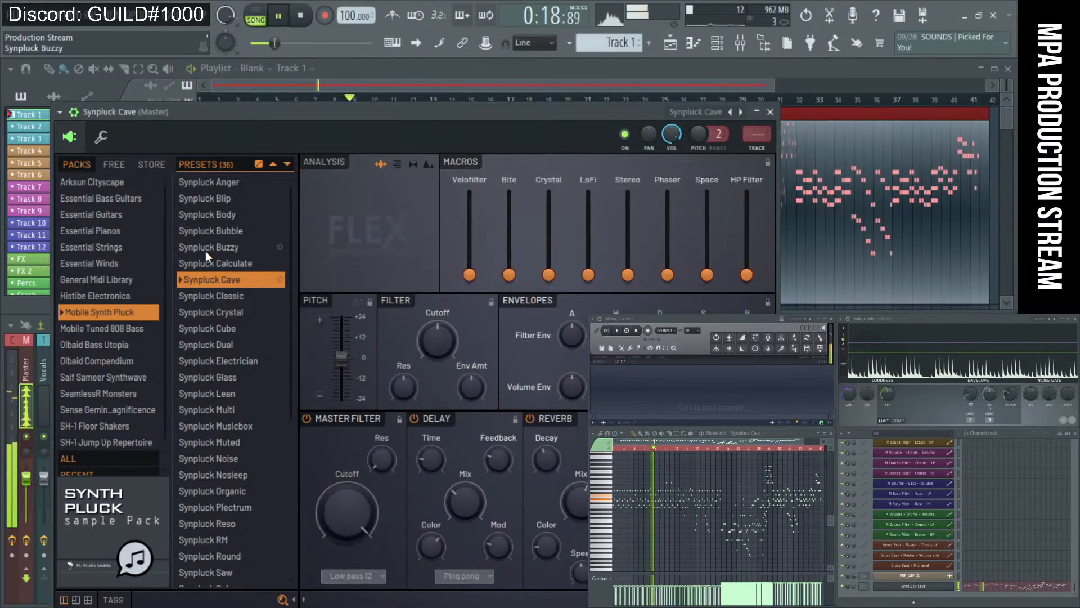
{"action": "key", "text": "Down"}
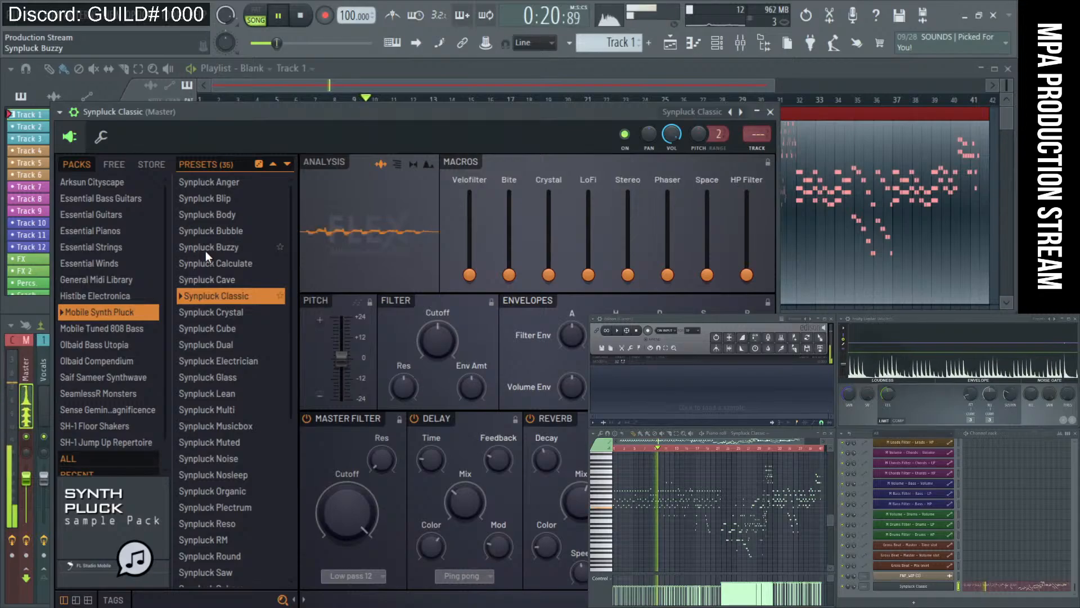
{"action": "key", "text": "Down"}
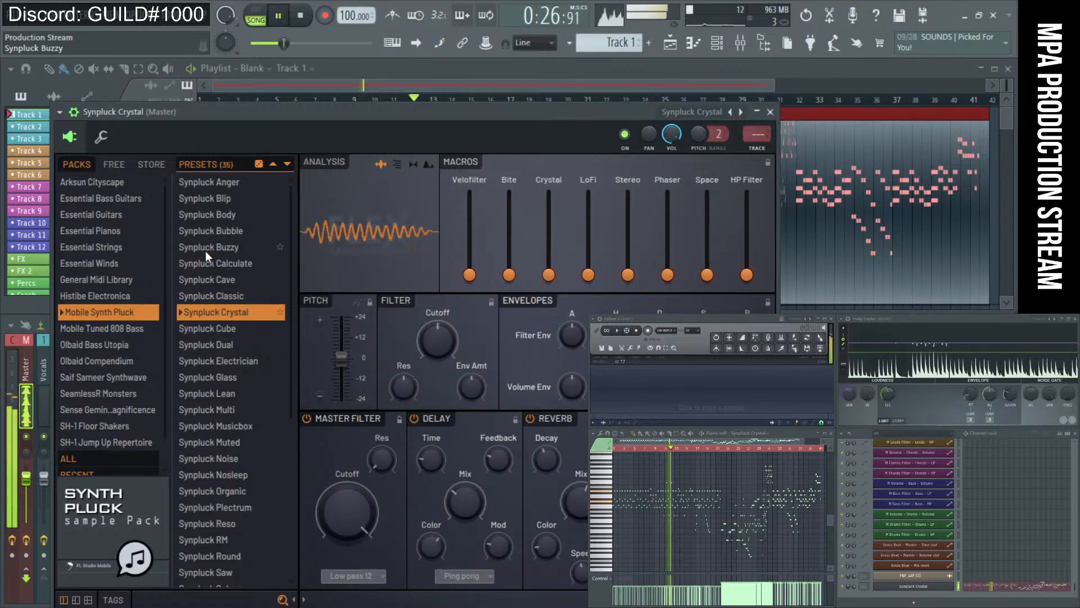
{"action": "key", "text": "Down"}
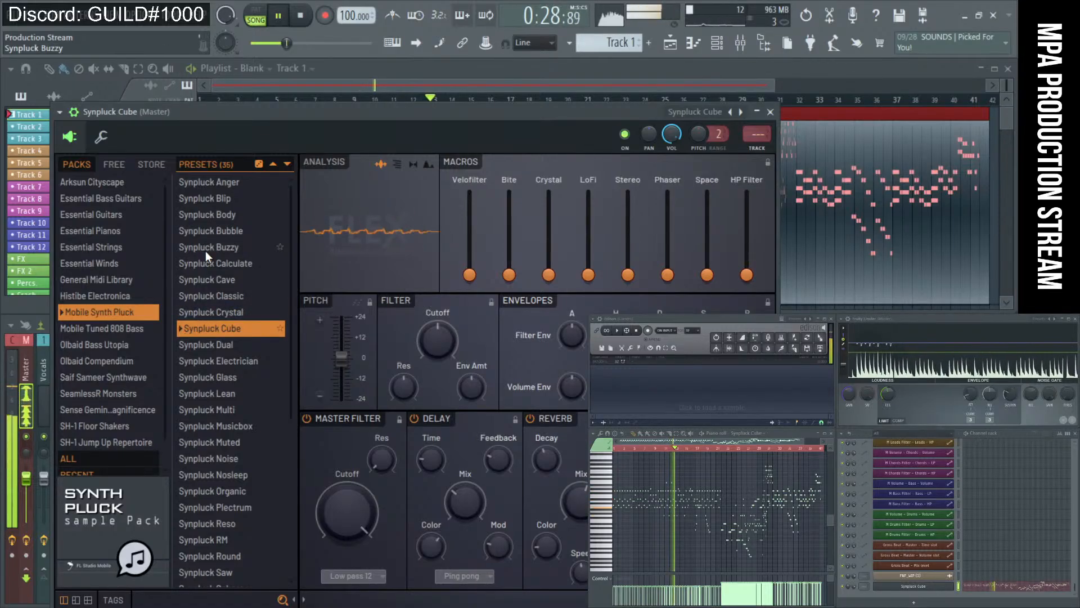
{"action": "key", "text": "Down"}
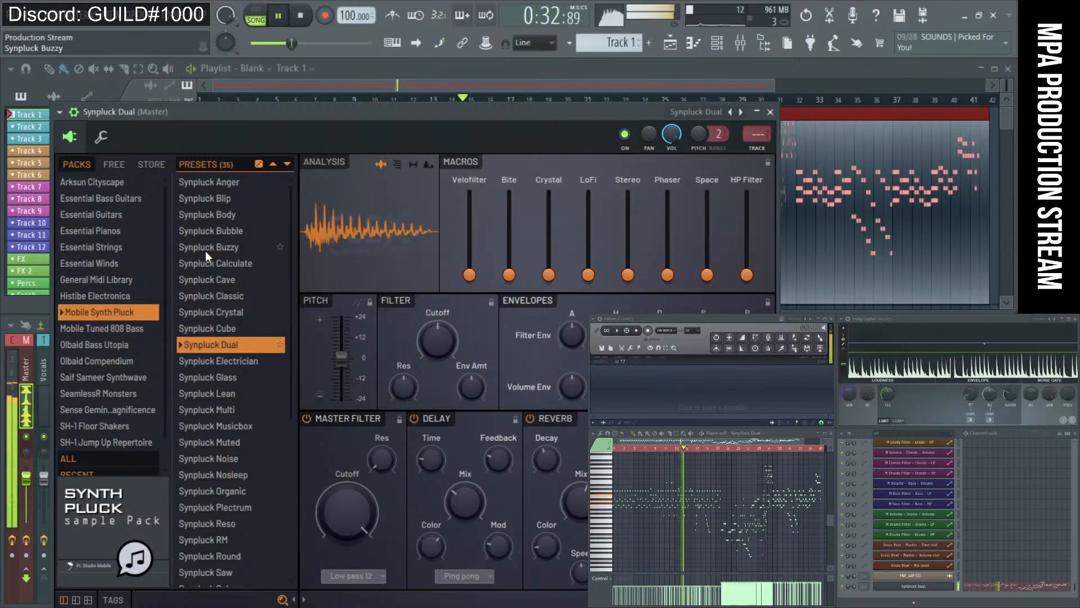
{"action": "key", "text": "Down"}
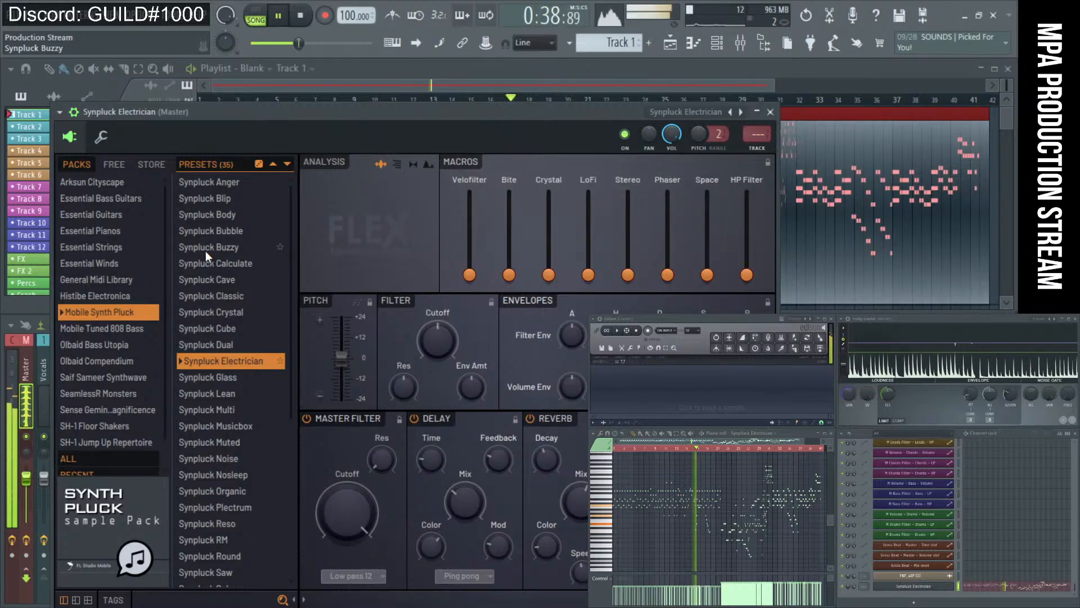
{"action": "key", "text": "Down"}
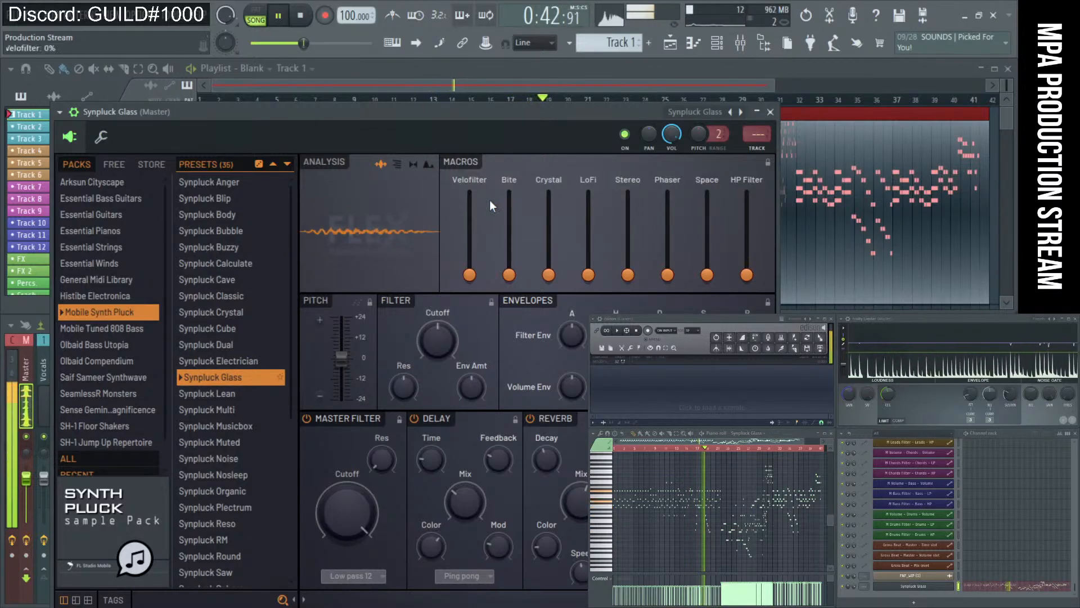
Raise LoFi to about 21% and Space partway, then stop playback and close FLEX.
{"action": "left_click_drag", "start_coordinate": [588, 276], "coordinate": [585, 239]}
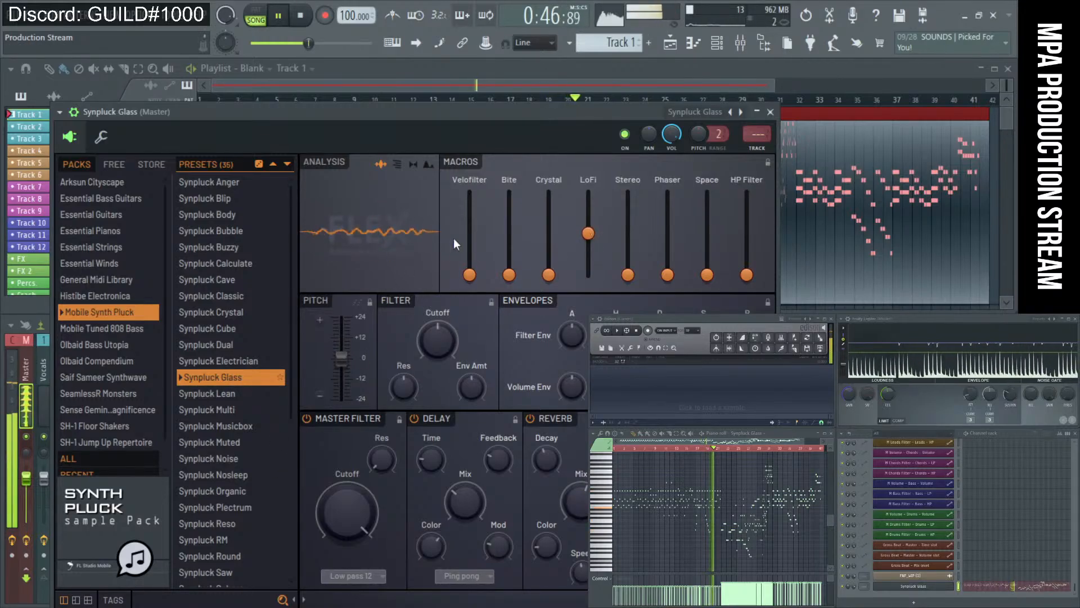
{"action": "mouse_move", "coordinate": [746, 272]}
{"action": "left_mouse_down"}
{"action": "mouse_move", "coordinate": [746, 204]}
{"action": "mouse_move", "coordinate": [747, 276]}
{"action": "mouse_move", "coordinate": [711, 260]}
{"action": "mouse_move", "coordinate": [720, 238]}
{"action": "mouse_move", "coordinate": [747, 269]}
{"action": "mouse_move", "coordinate": [746, 209]}
{"action": "mouse_move", "coordinate": [746, 274]}
{"action": "left_mouse_up"}
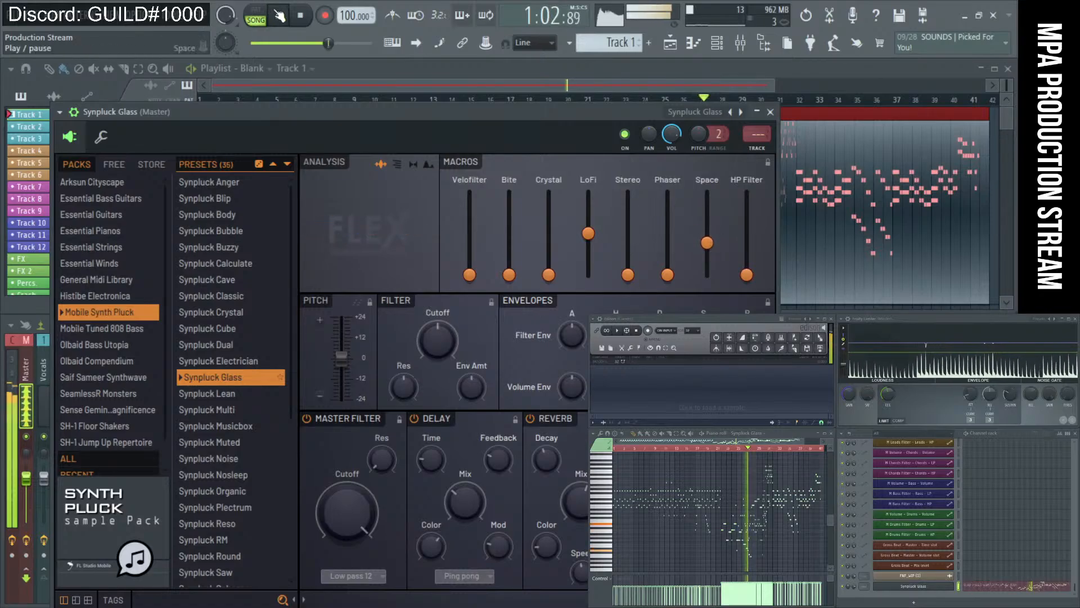
{"action": "left_click", "coordinate": [301, 16]}
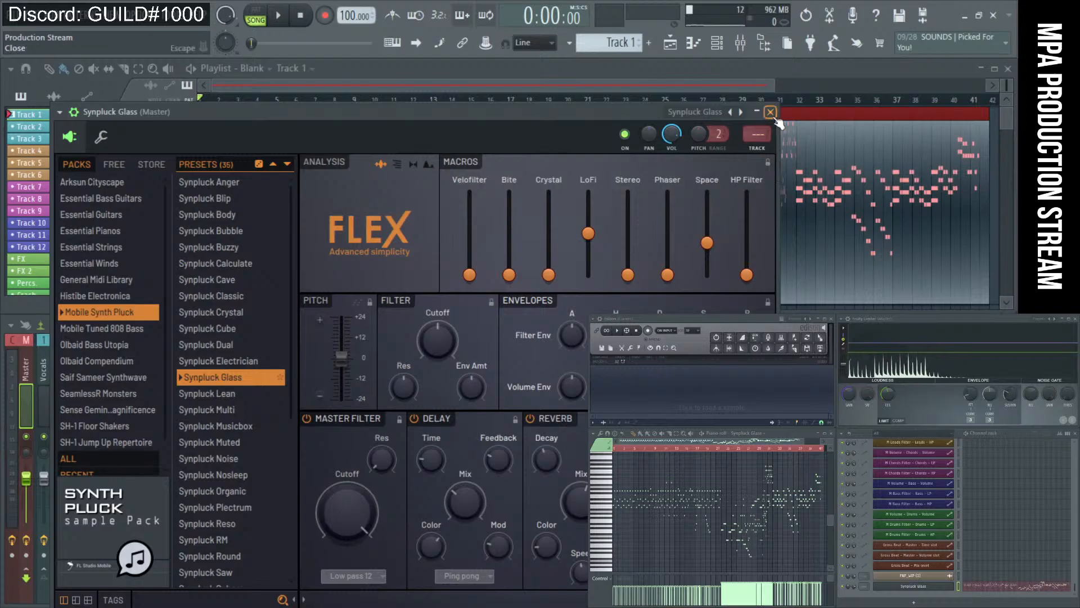
{"action": "left_click", "coordinate": [770, 112]}
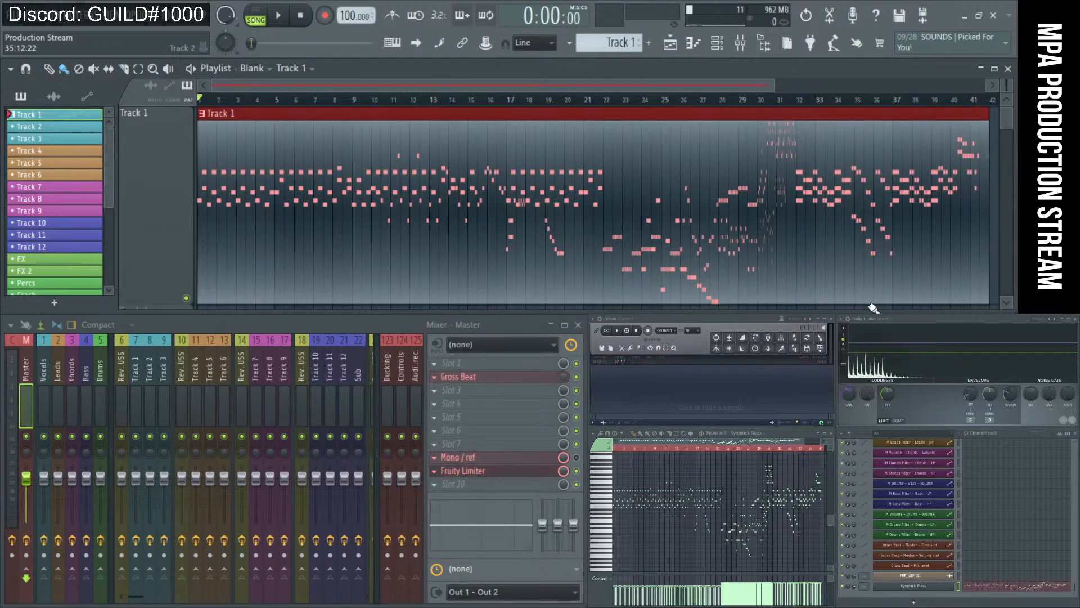
Deselect the Track 1 clip by clicking an empty area of the Playlist.
{"action": "scroll", "coordinate": [496, 269], "scroll_direction": "down", "scroll_amount": 5}
{"action": "left_click", "coordinate": [567, 242], "text": "ctrl"}
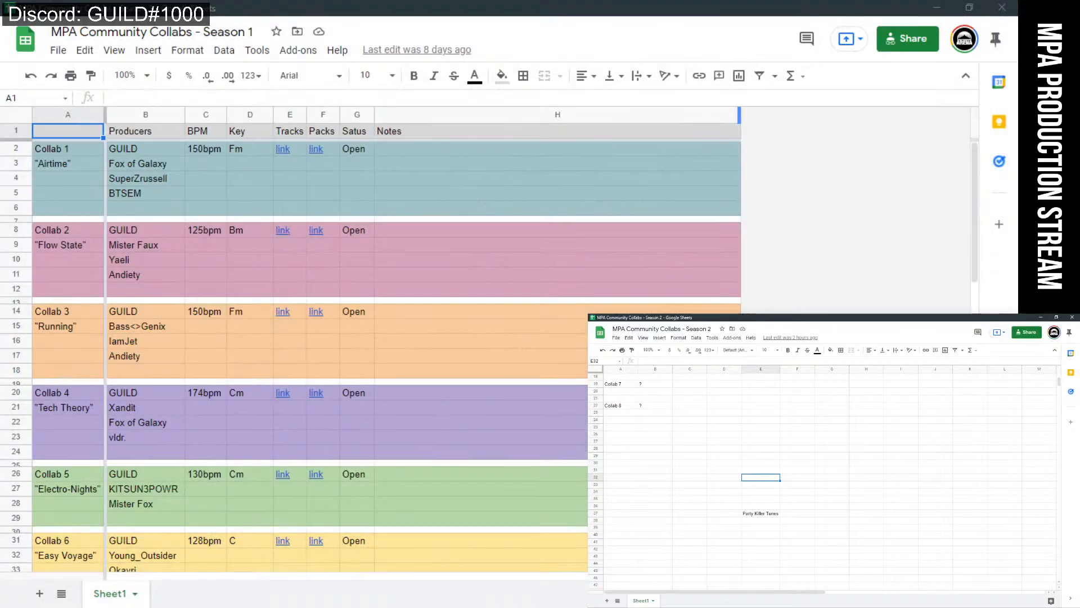
Move empty column F into column B, insert a row above Collab 1, and freeze it.
{"action": "scroll", "coordinate": [682, 500], "scroll_direction": "up", "scroll_amount": 5}
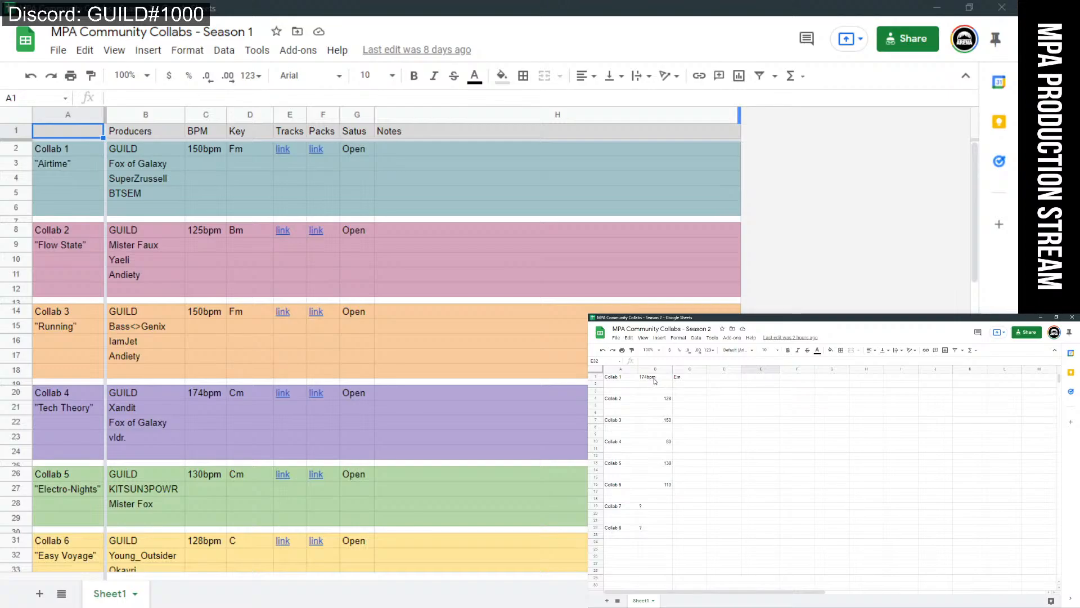
{"action": "left_click", "coordinate": [788, 370]}
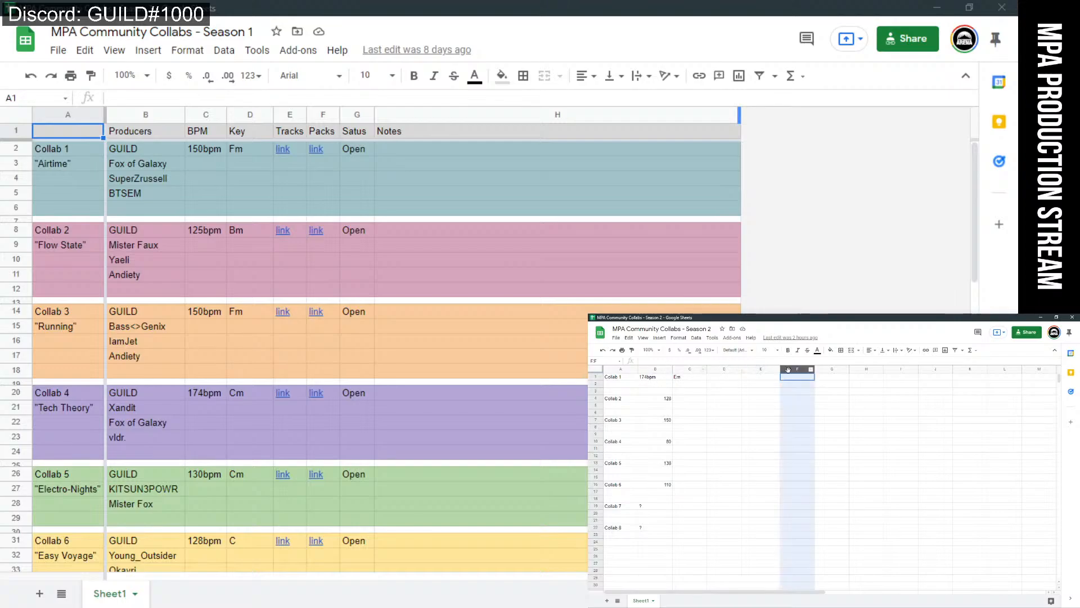
{"action": "left_click_drag", "start_coordinate": [791, 370], "coordinate": [640, 370]}
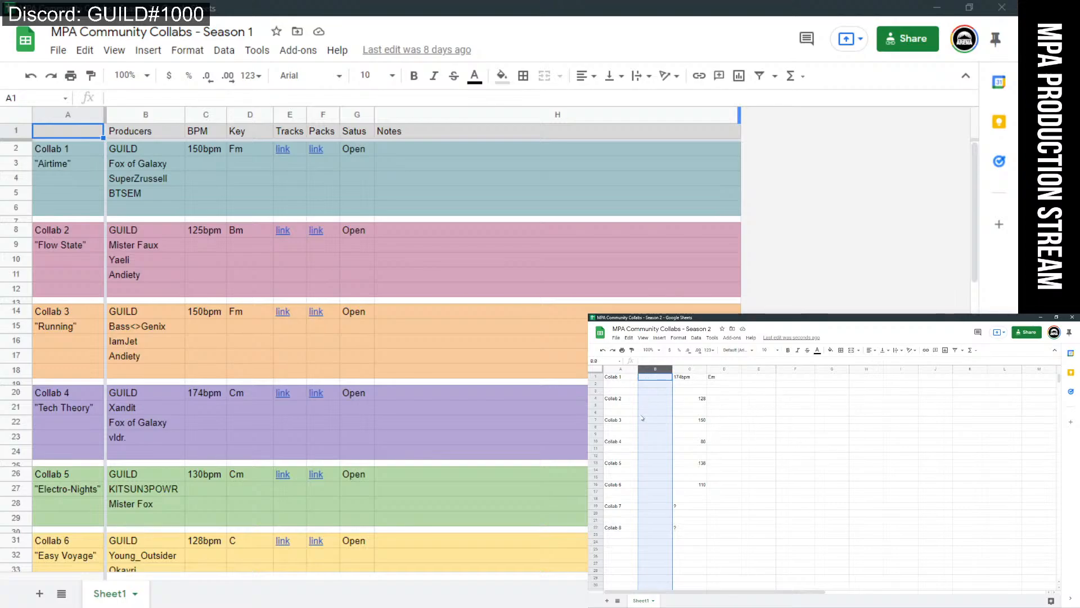
{"action": "right_click", "coordinate": [596, 376]}
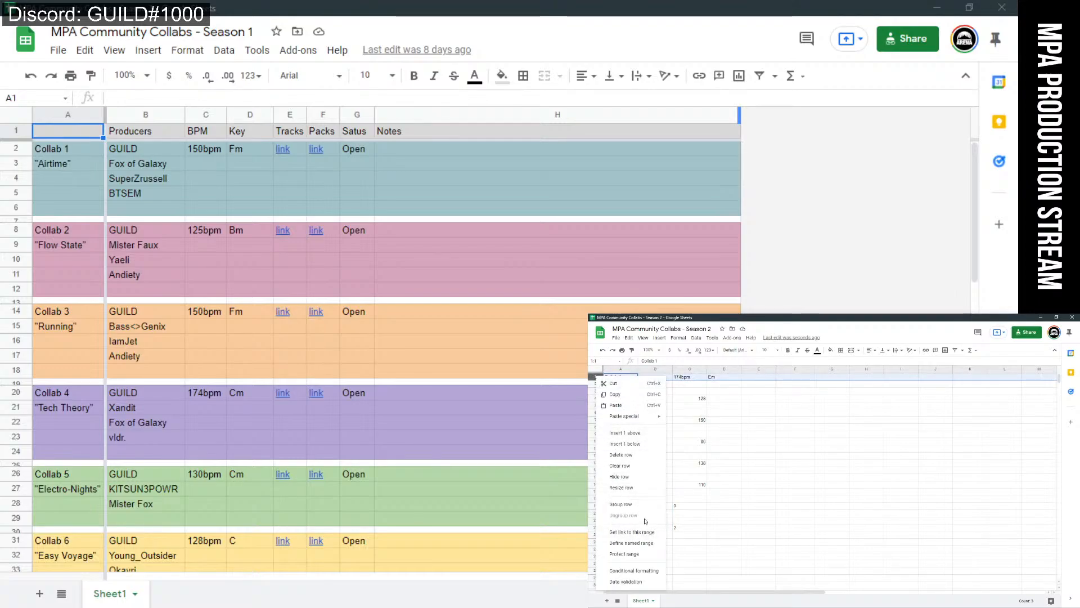
{"action": "left_click", "coordinate": [637, 434]}
{"action": "left_click_drag", "start_coordinate": [597, 373], "coordinate": [643, 386]}
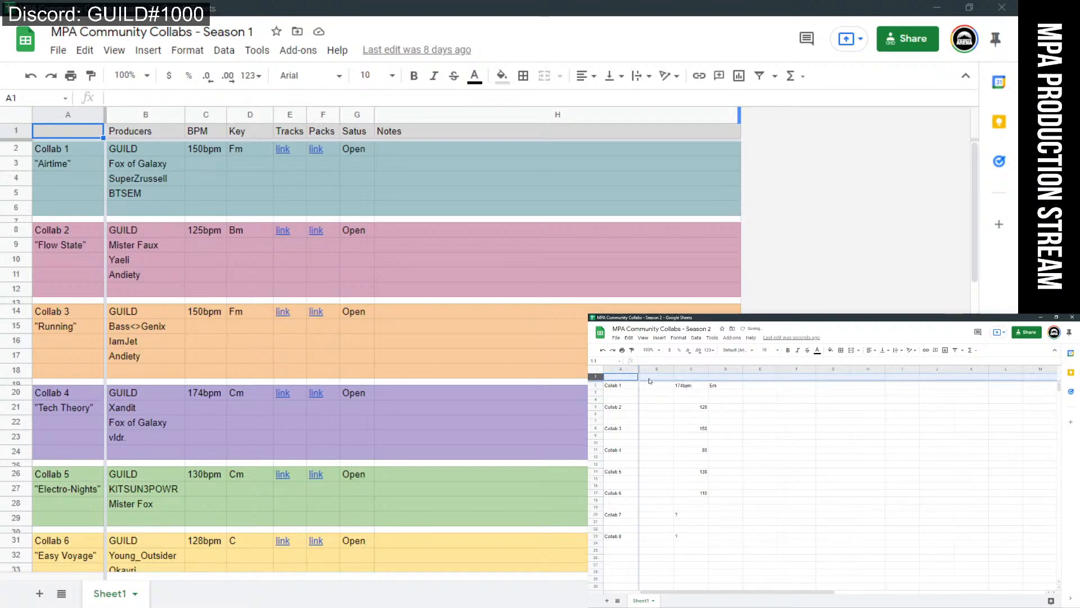
Enter 'Producers' in cell B1 and minimize the Season 2 sheet.
{"action": "left_click", "coordinate": [649, 379]}
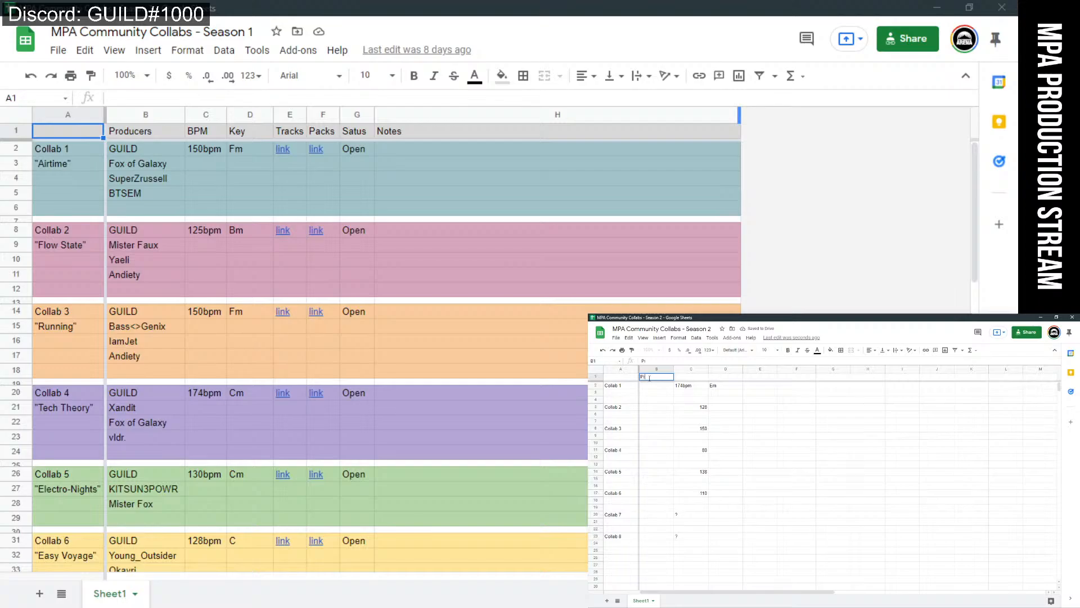
{"action": "type", "text": "Producers"}
{"action": "key", "text": "Return"}
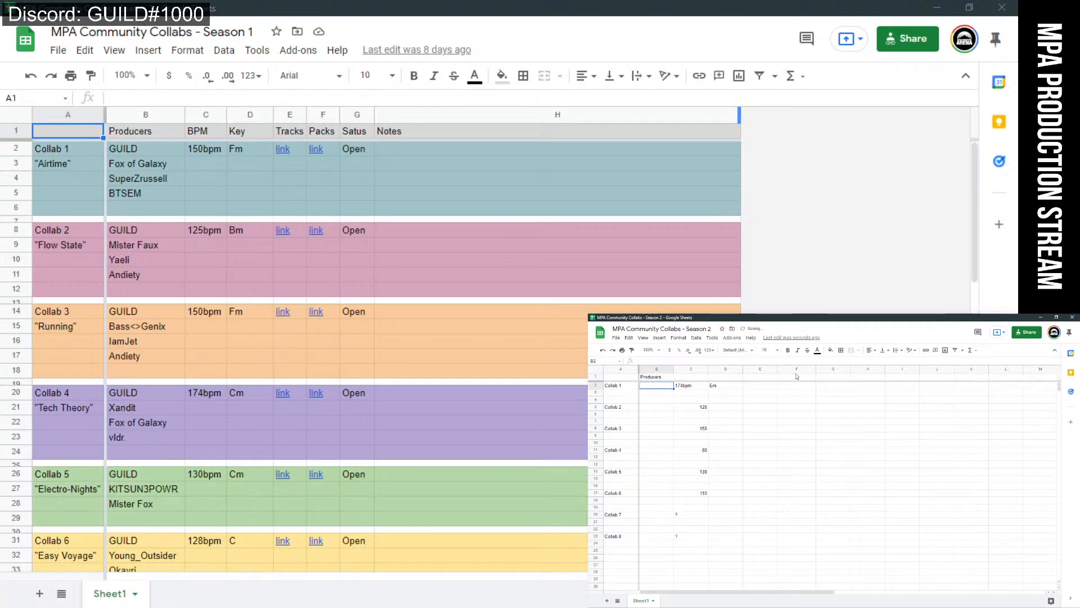
{"action": "left_click", "coordinate": [1041, 318]}
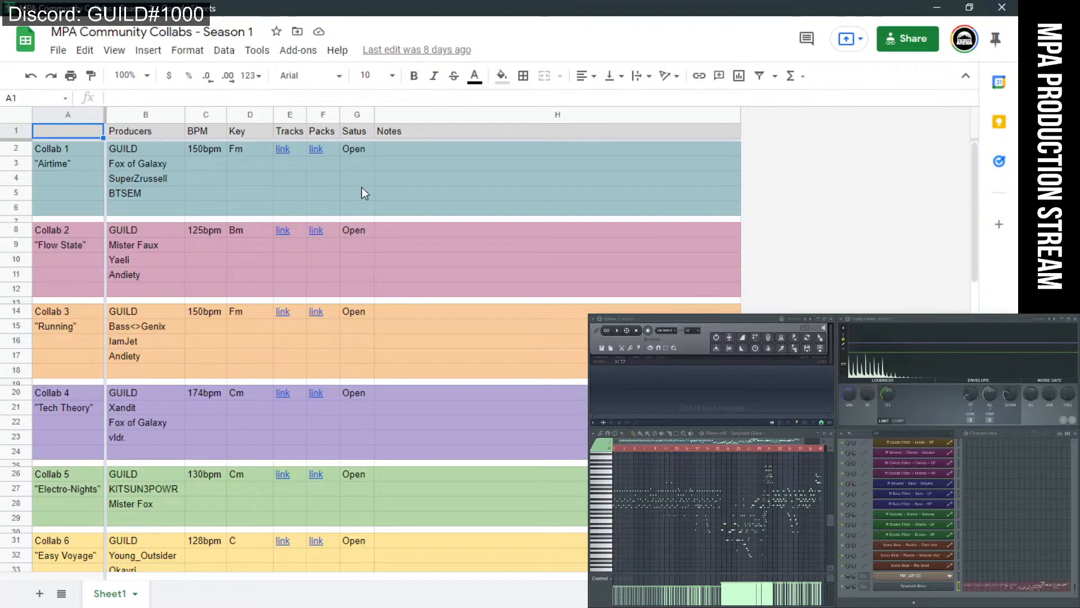
Scroll through the Season 1 collab list, check the Packs link in F2, then return to FL Studio.
{"action": "scroll", "coordinate": [171, 332], "scroll_direction": "down", "scroll_amount": 8}
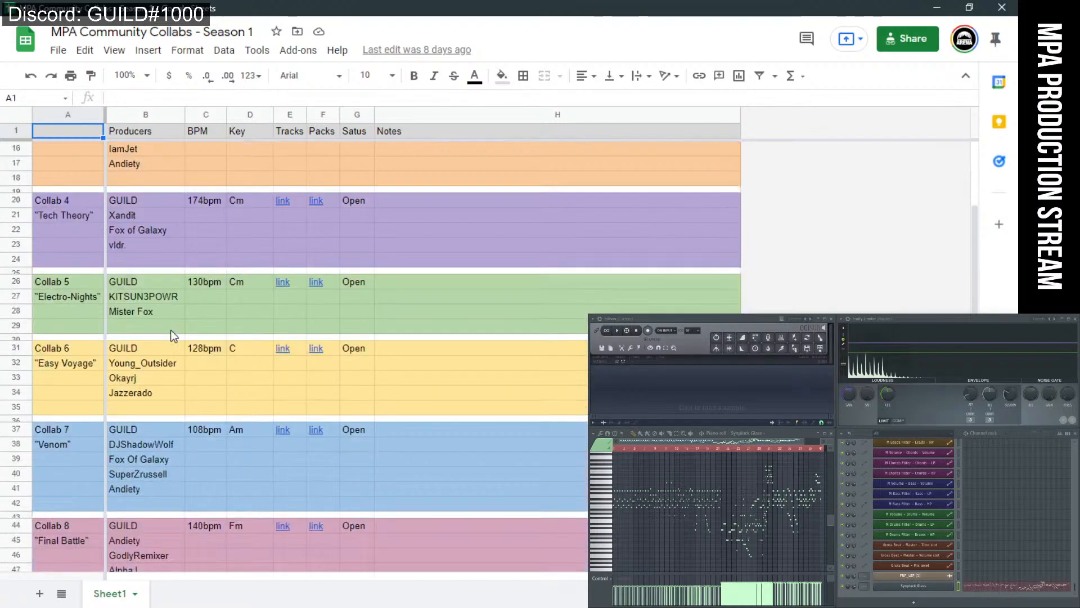
{"action": "scroll", "coordinate": [172, 332], "scroll_direction": "up", "scroll_amount": 8}
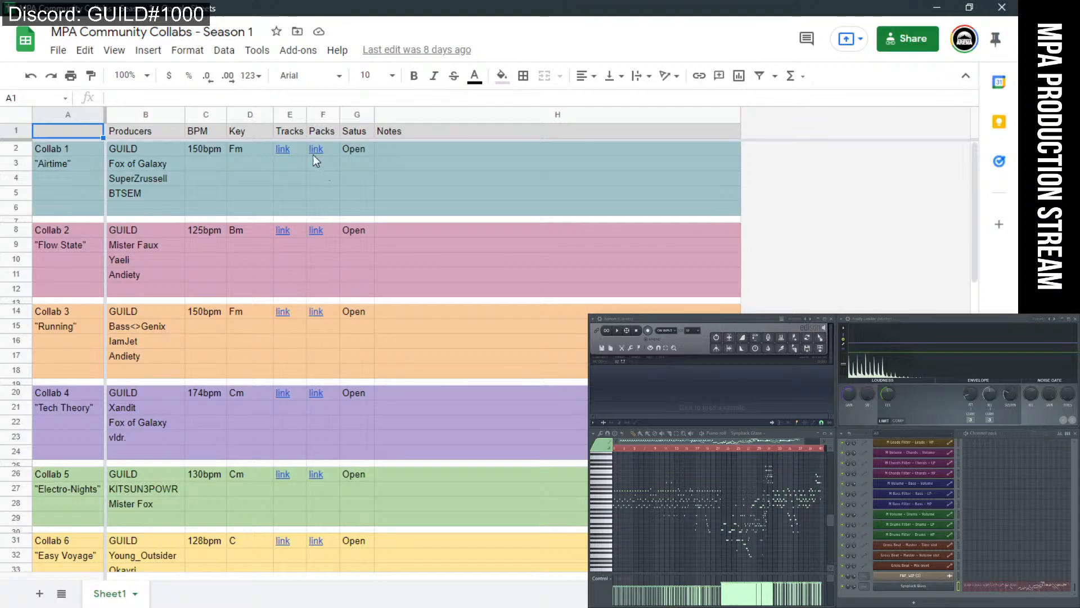
{"action": "mouse_move", "coordinate": [318, 155]}
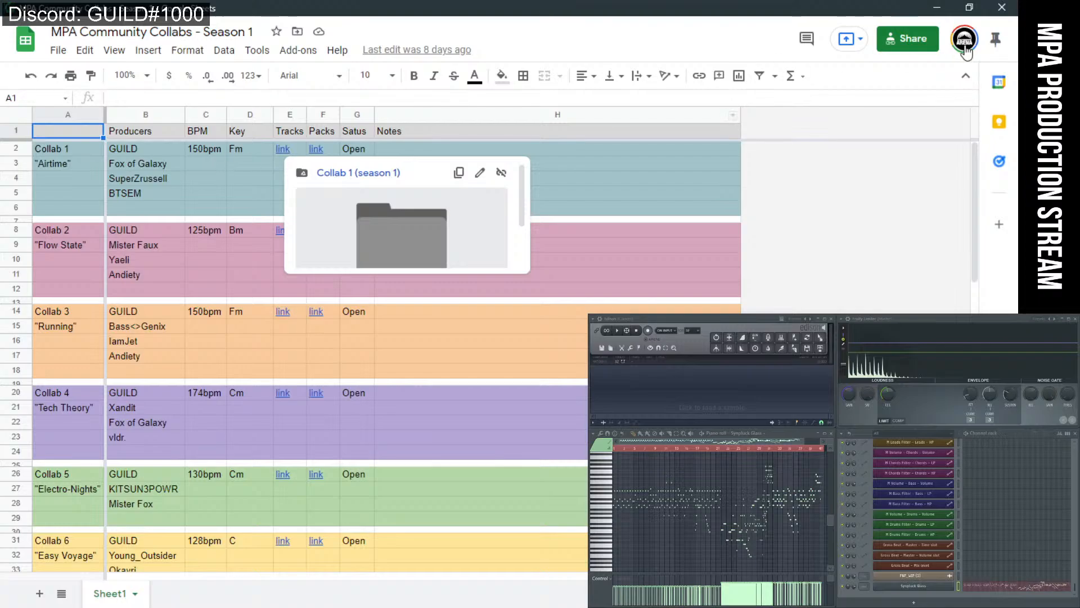
{"action": "left_click", "coordinate": [937, 7]}
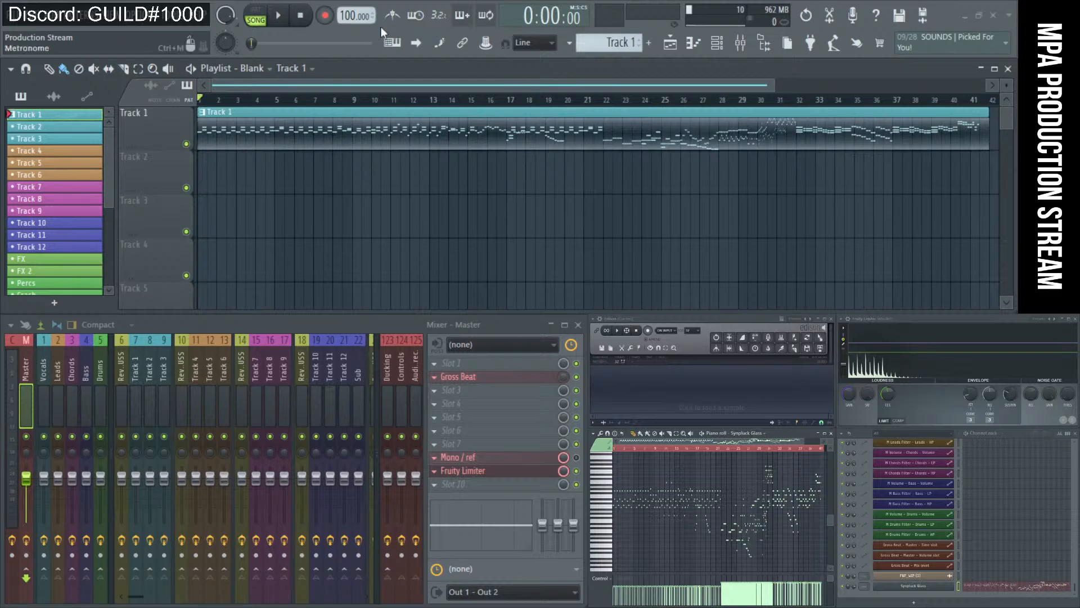
{"action": "left_click", "coordinate": [278, 15]}
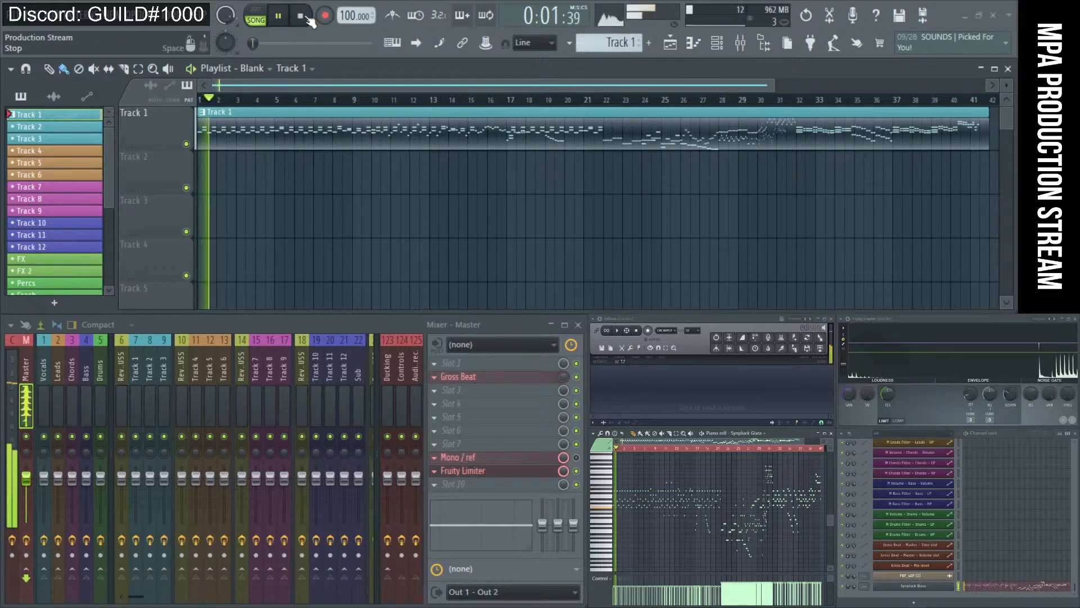
{"action": "key", "text": "space"}
{"action": "left_click", "coordinate": [941, 586]}
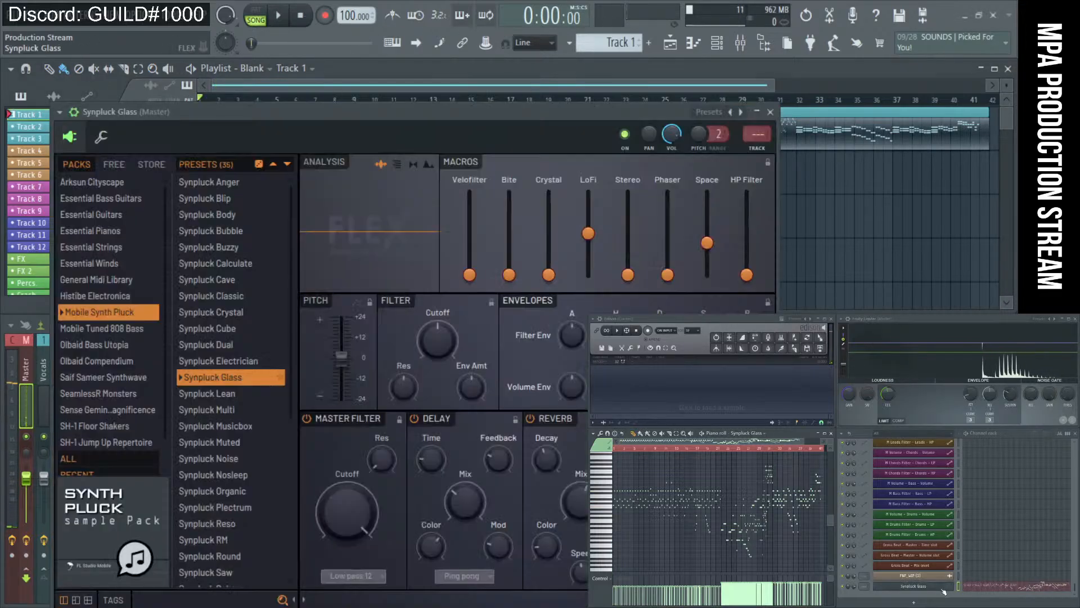
{"action": "left_click", "coordinate": [101, 137]}
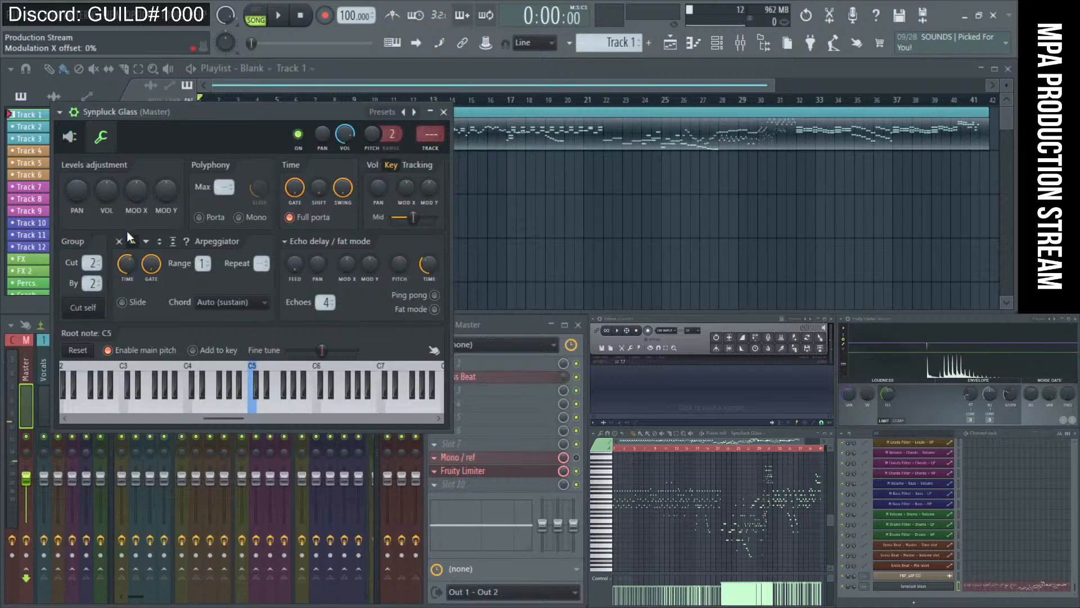
{"action": "key", "text": "Escape"}
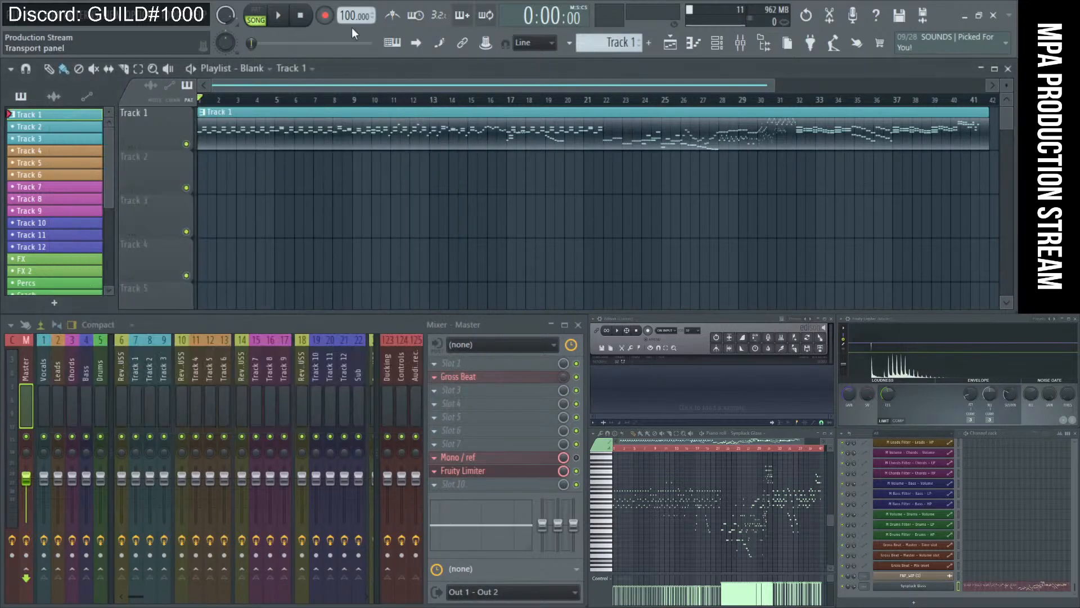
{"action": "left_click", "coordinate": [280, 18]}
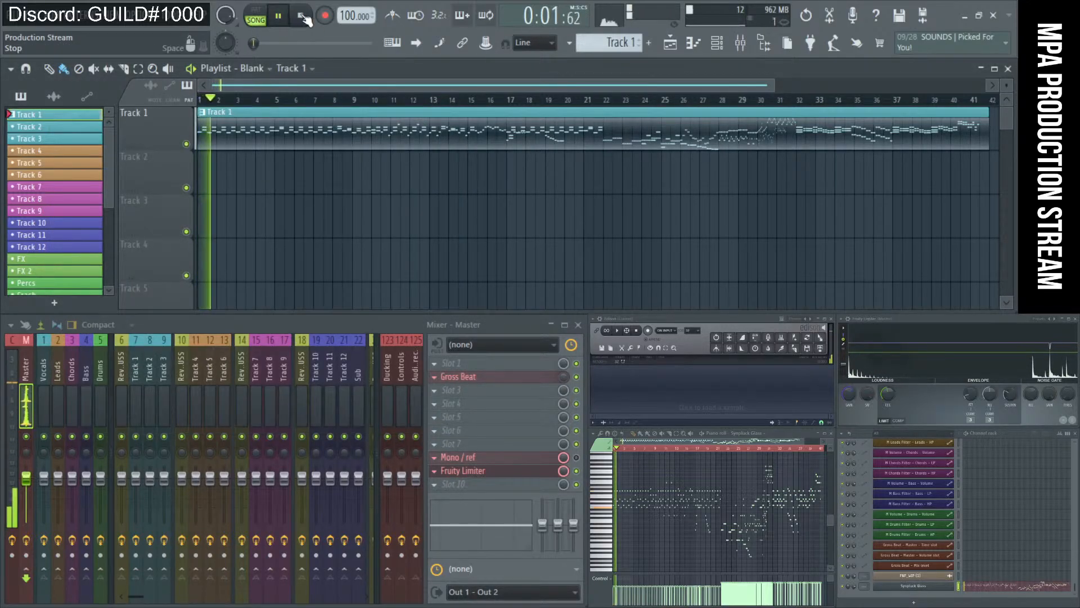
{"action": "left_click", "coordinate": [301, 17]}
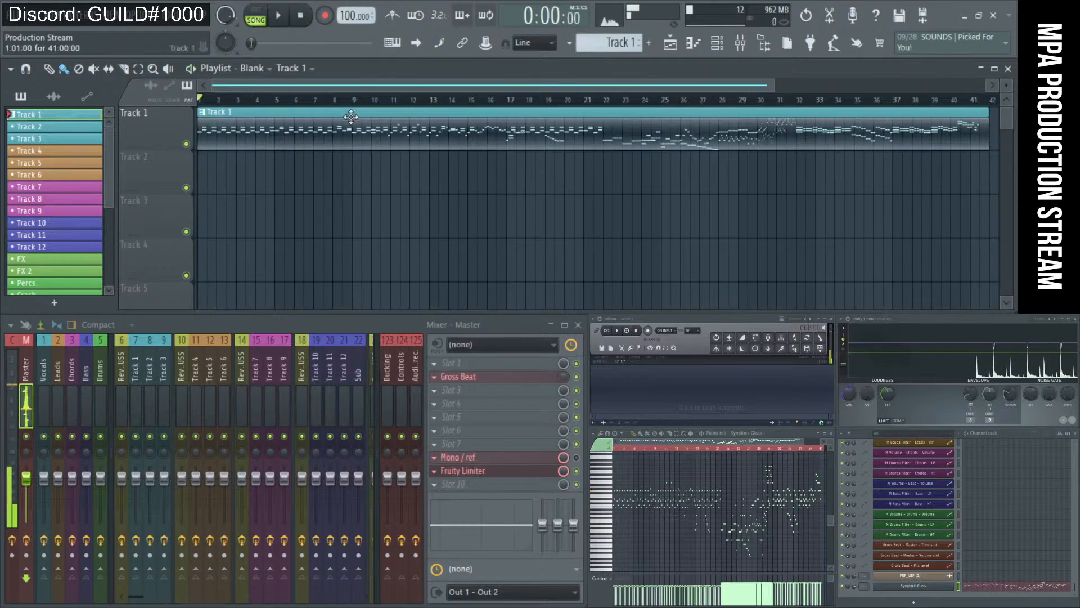
Delete the piano clip from Track 1 and expand the who folder in the Downloads browser.
{"action": "right_click", "coordinate": [448, 143]}
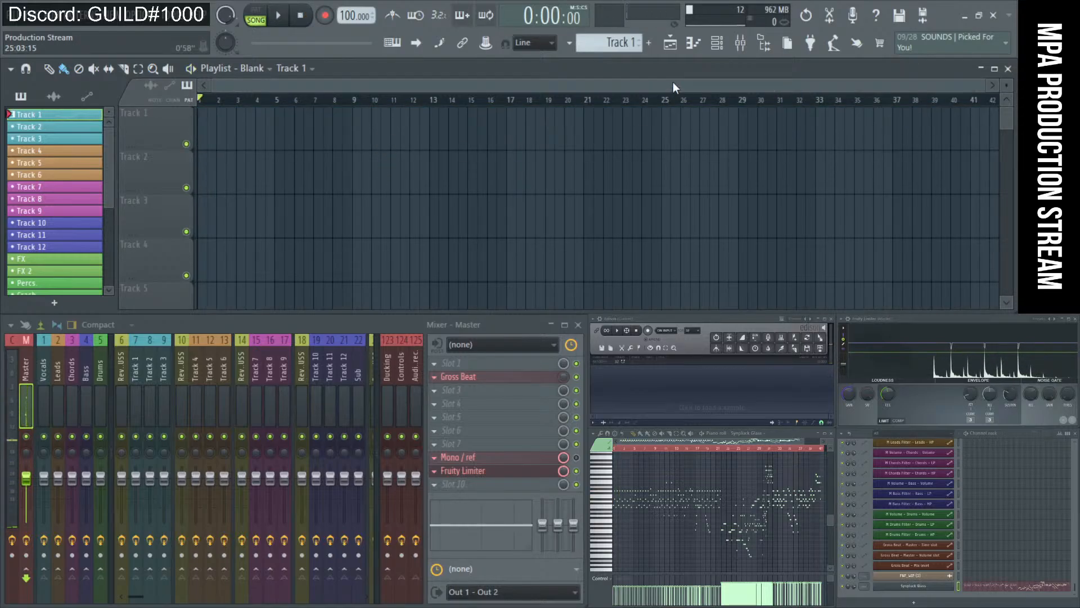
{"action": "left_click", "coordinate": [765, 44]}
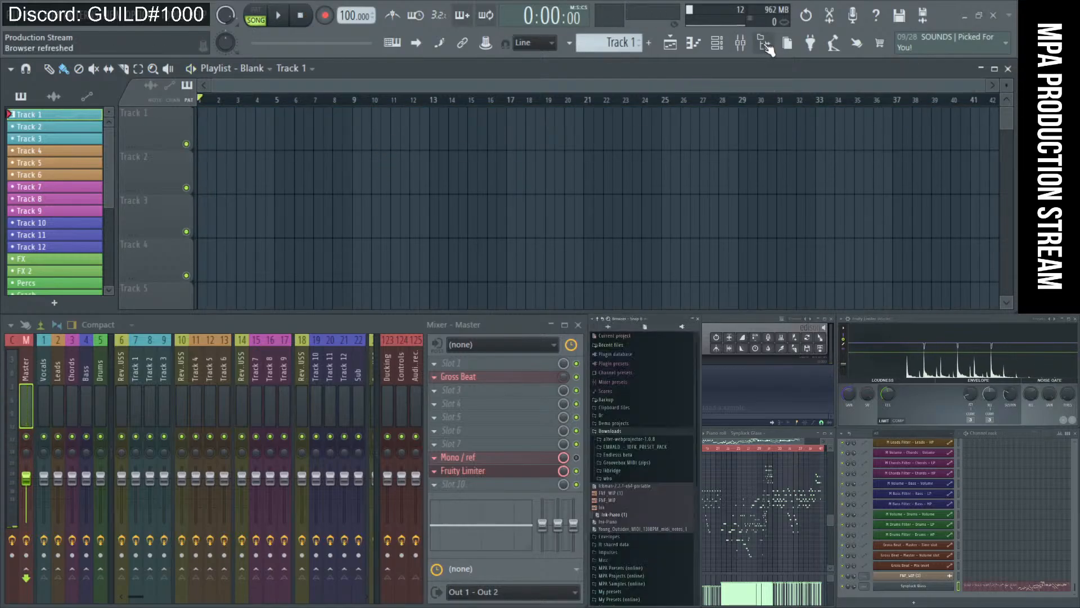
{"action": "left_click", "coordinate": [621, 482]}
Browse the lkbridge, Groovebox MIDI (zips), Endless beta and EMRALD preset pack folders.
{"action": "left_click", "coordinate": [620, 473]}
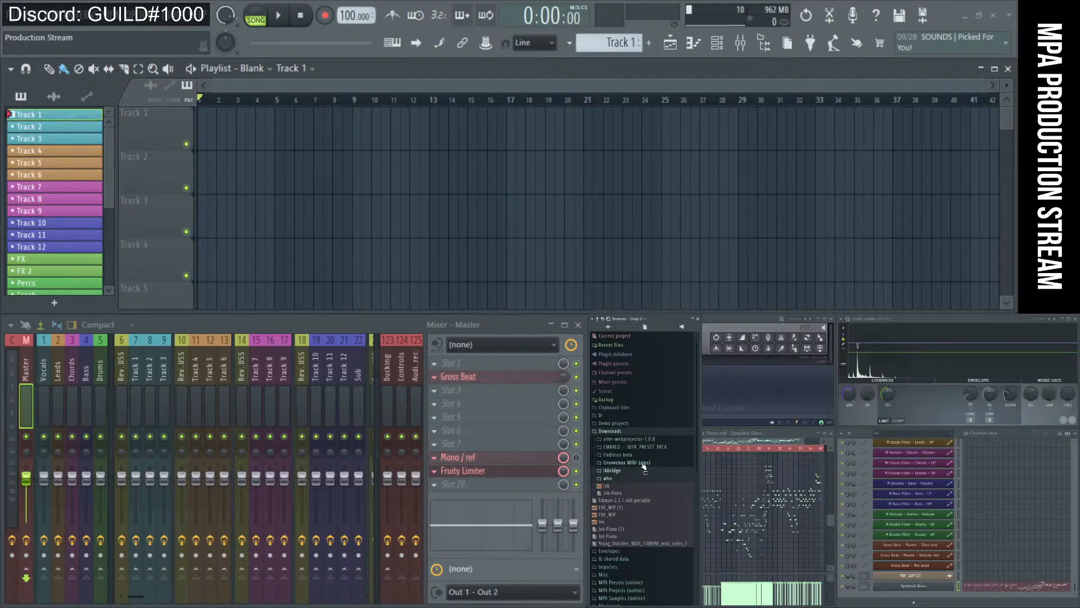
{"action": "left_click", "coordinate": [631, 463]}
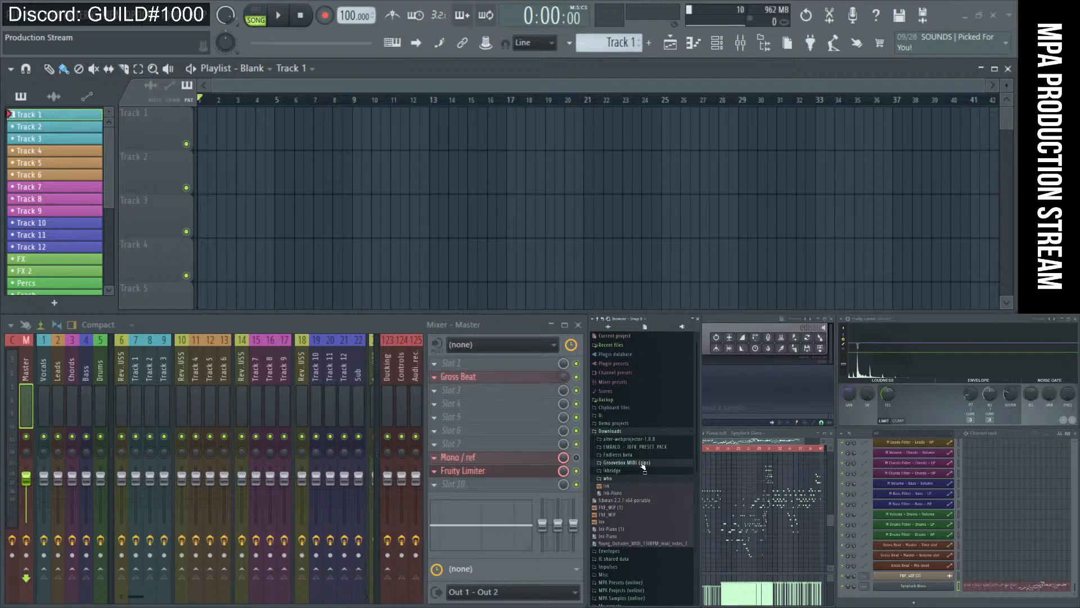
{"action": "left_click", "coordinate": [625, 455]}
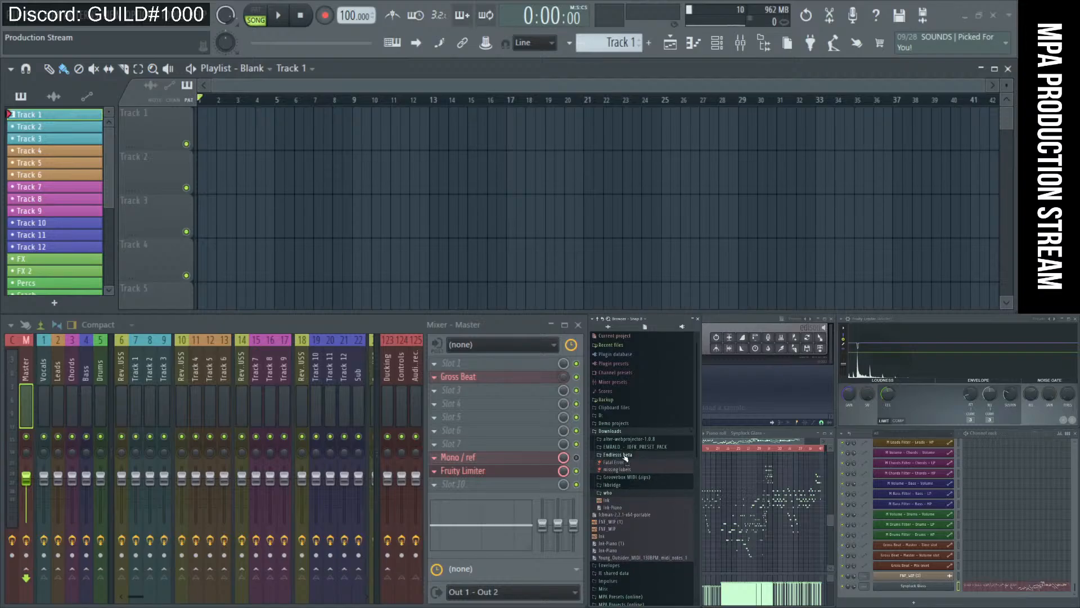
{"action": "left_click", "coordinate": [645, 456]}
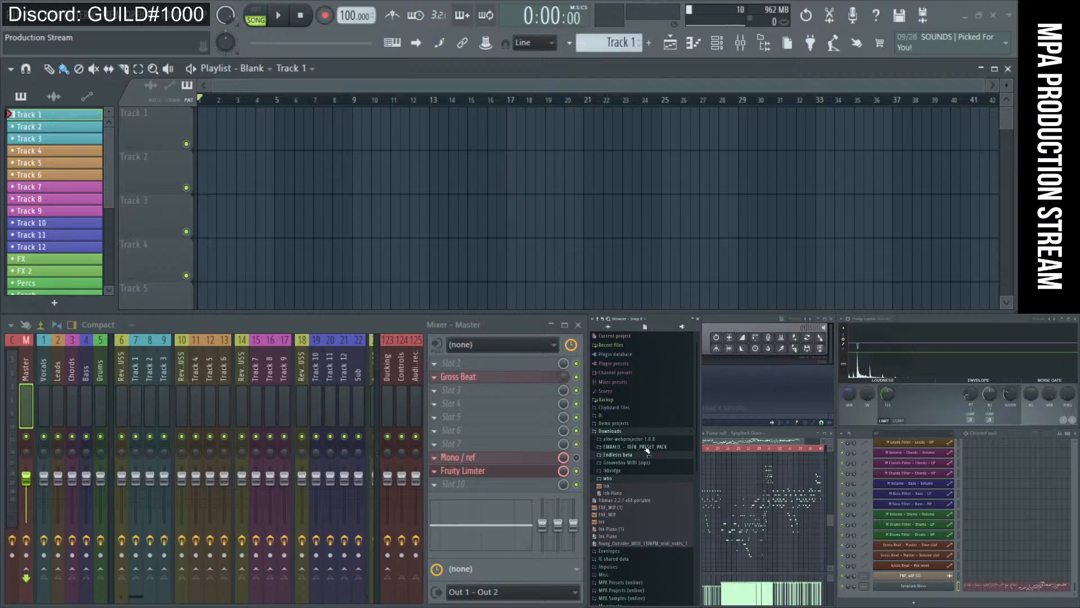
{"action": "left_click", "coordinate": [646, 447]}
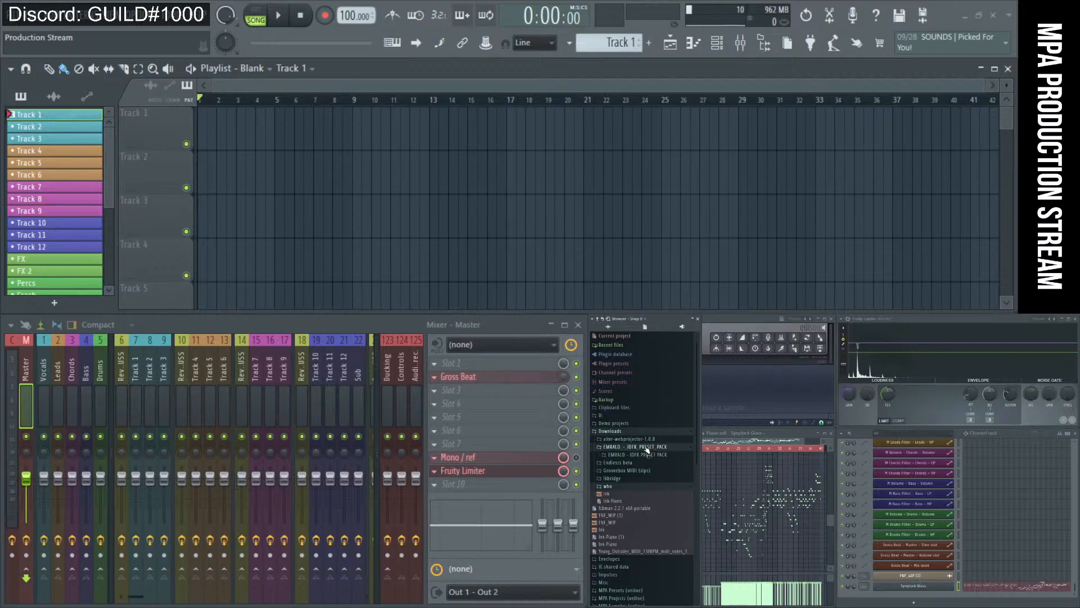
{"action": "left_click", "coordinate": [647, 447]}
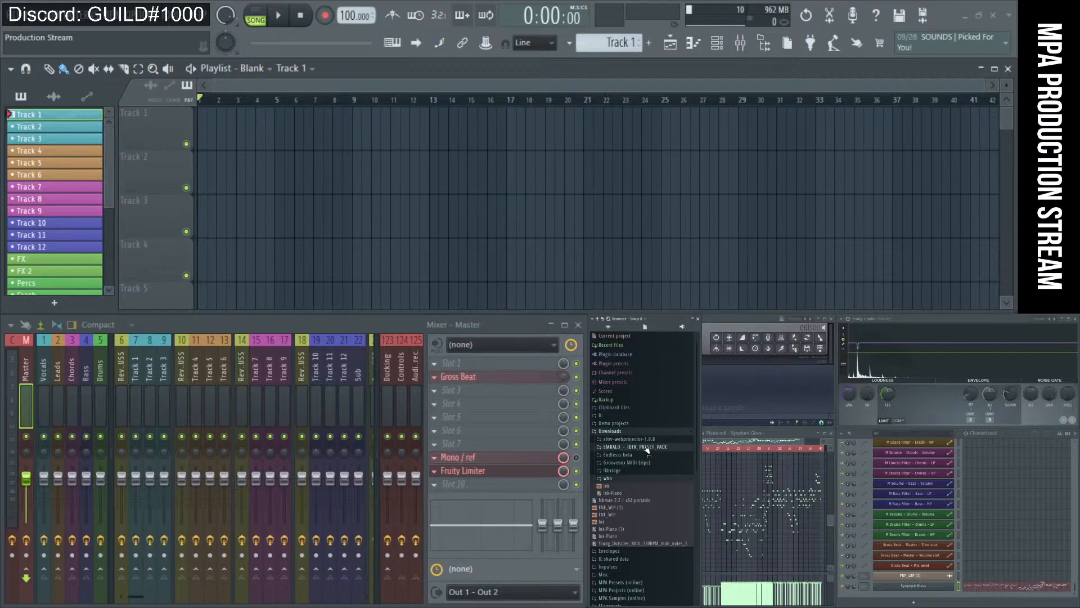
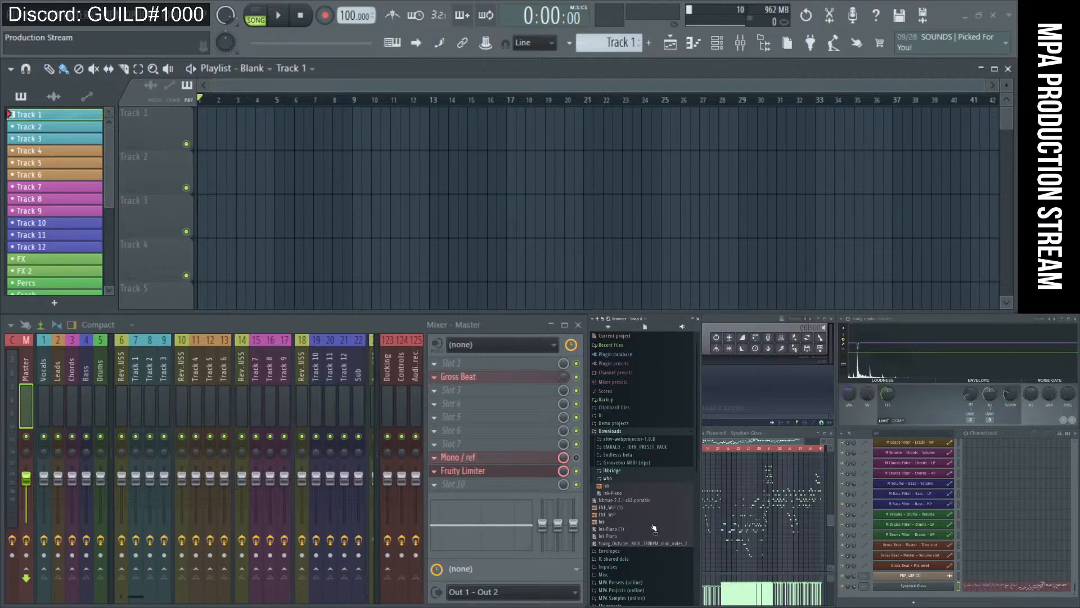
Collapse the who downloads folder and bring the Season 1 collabs sheet forward.
{"action": "left_click", "coordinate": [611, 479]}
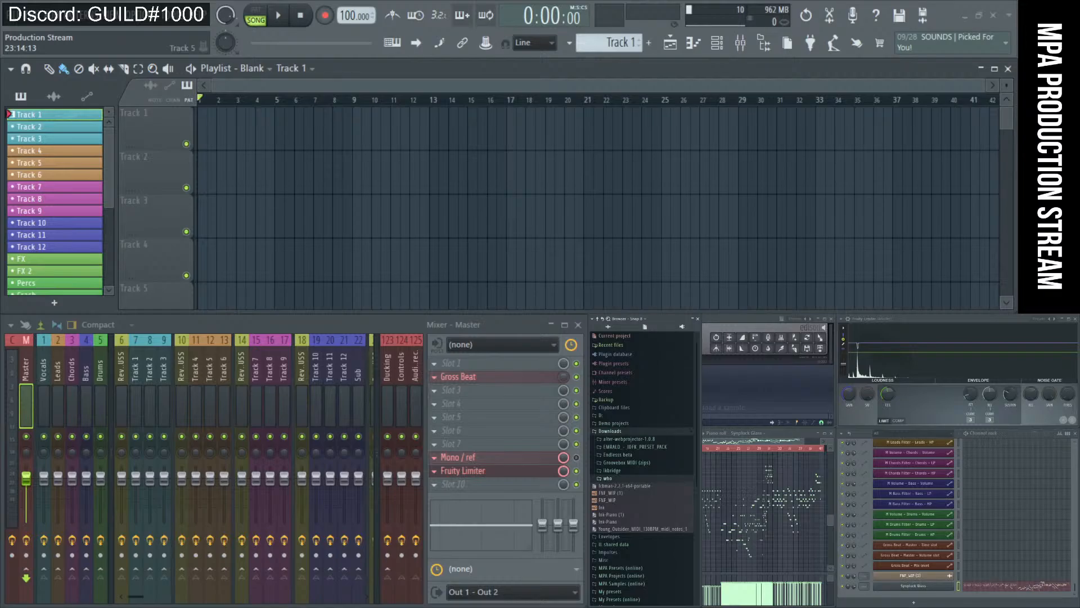
{"action": "key", "text": "alt+Tab"}
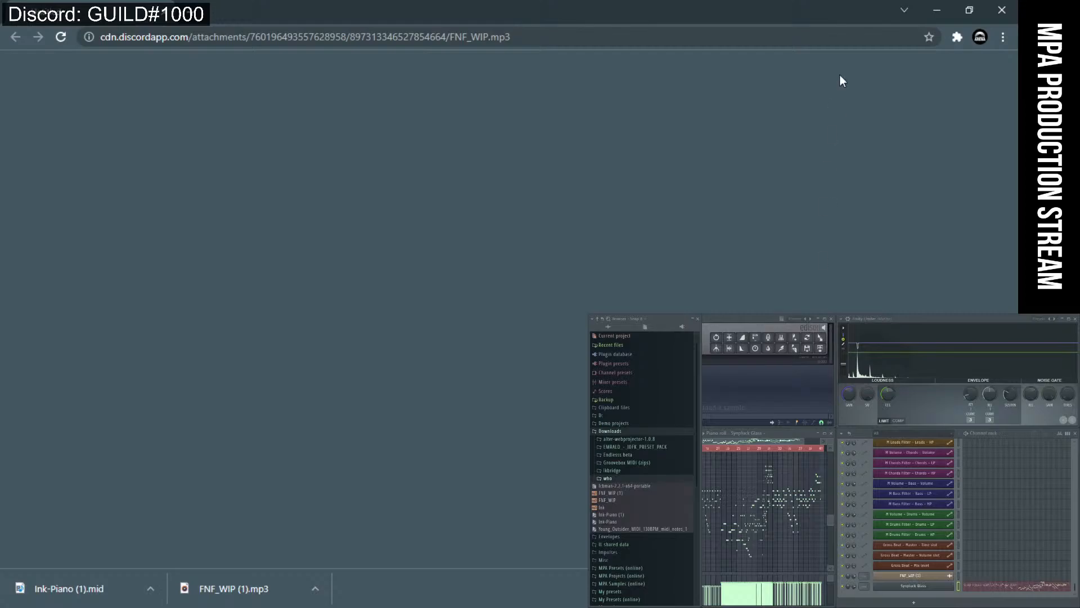
{"action": "key", "text": "alt+Tab"}
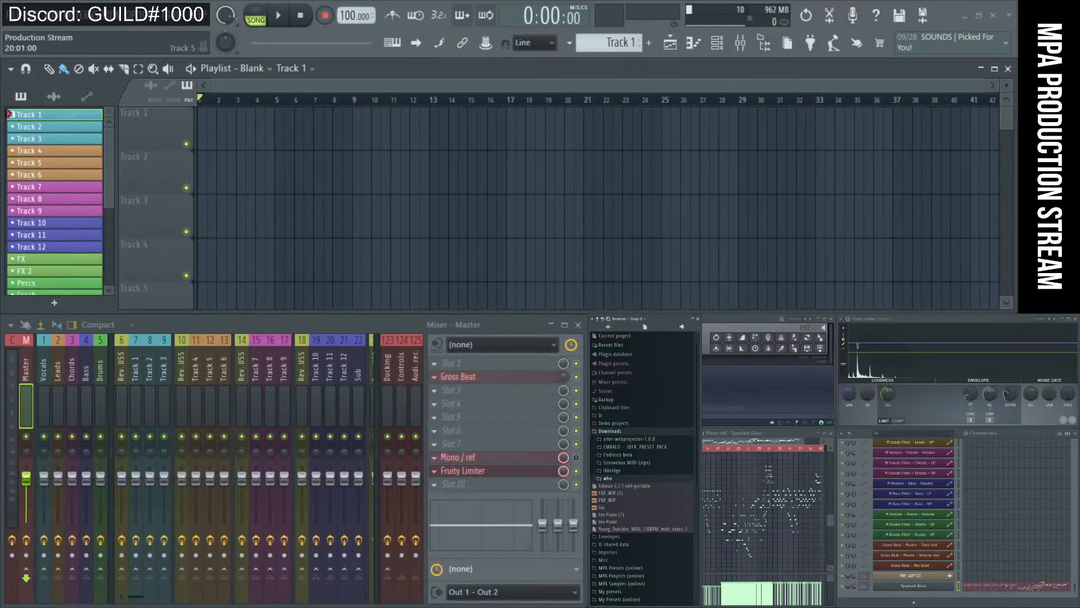
{"action": "key", "text": "alt+Tab"}
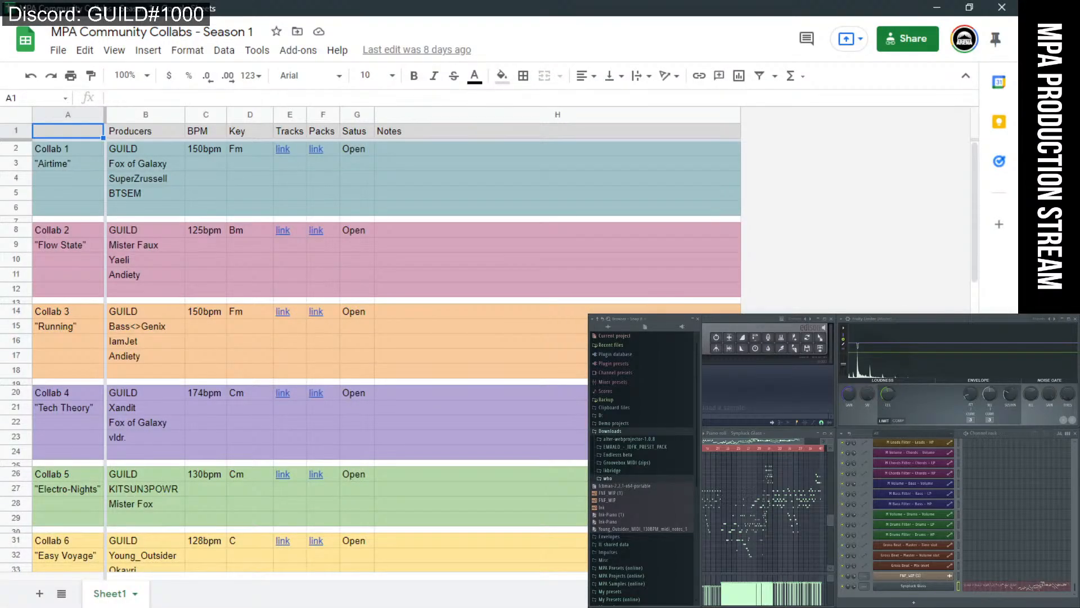
Shrink the Season 1 sheet to the corner, maximize Season 2, and move the chat window left.
{"action": "left_click_drag", "start_coordinate": [432, 6], "coordinate": [1072, 602]}
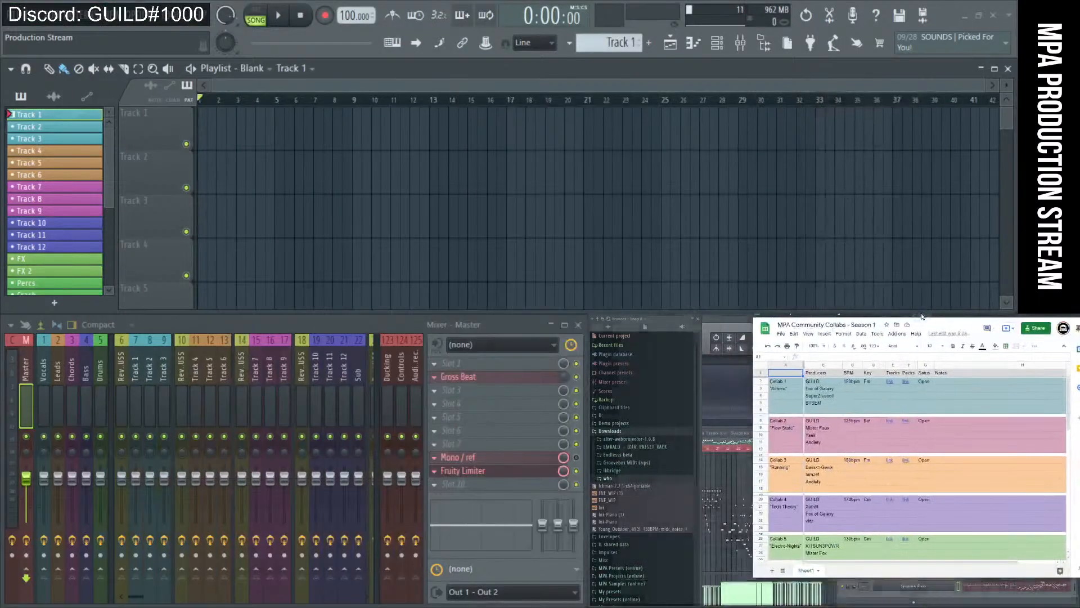
{"action": "key", "text": "ctrl+Tab"}
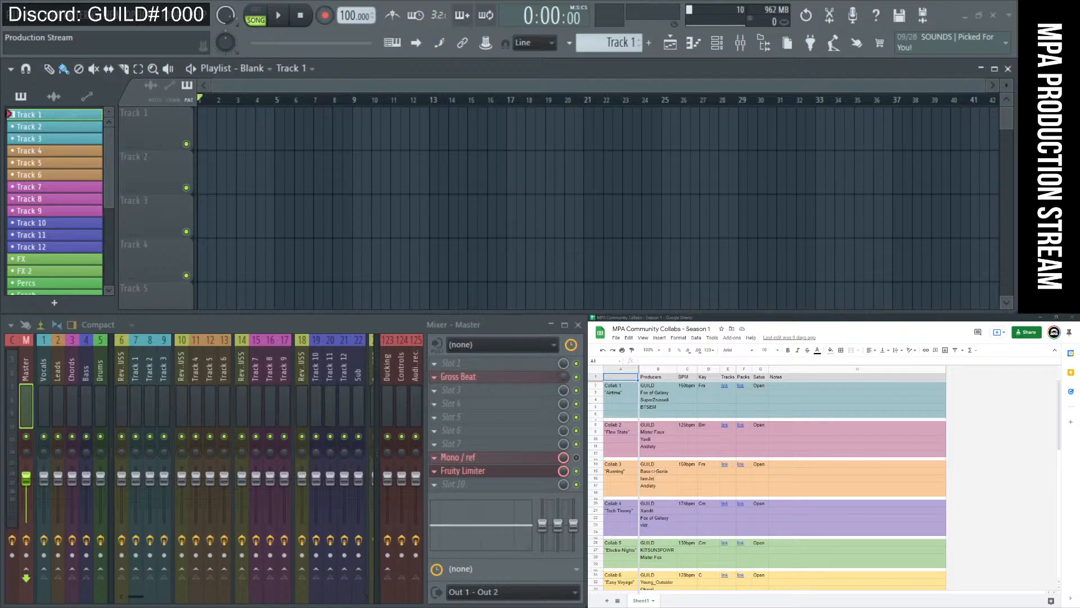
{"action": "double_click", "coordinate": [723, 320]}
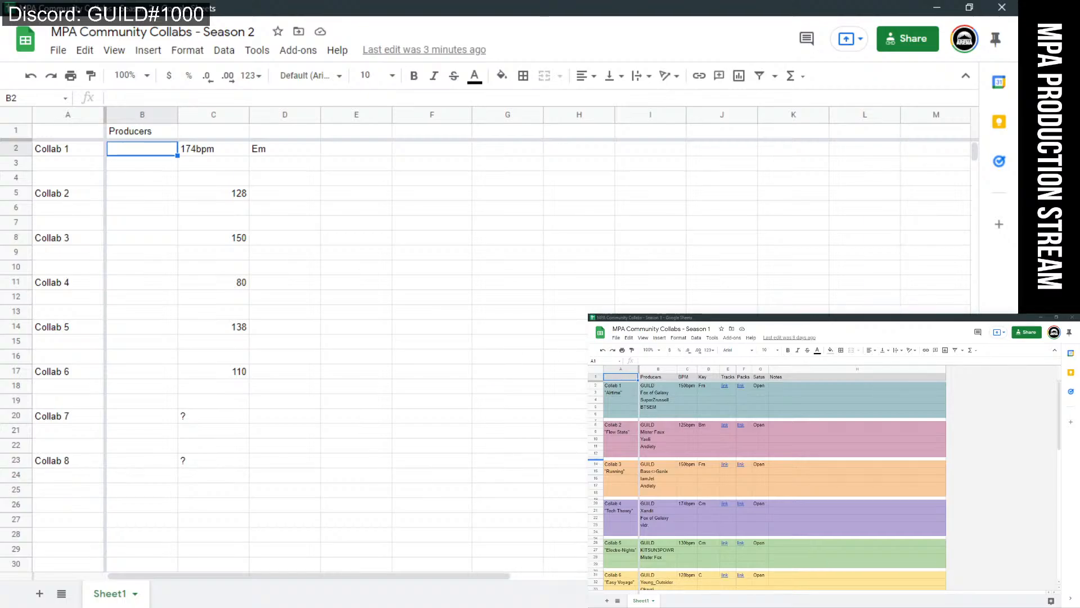
{"action": "left_click_drag", "start_coordinate": [673, 313], "coordinate": [278, 292]}
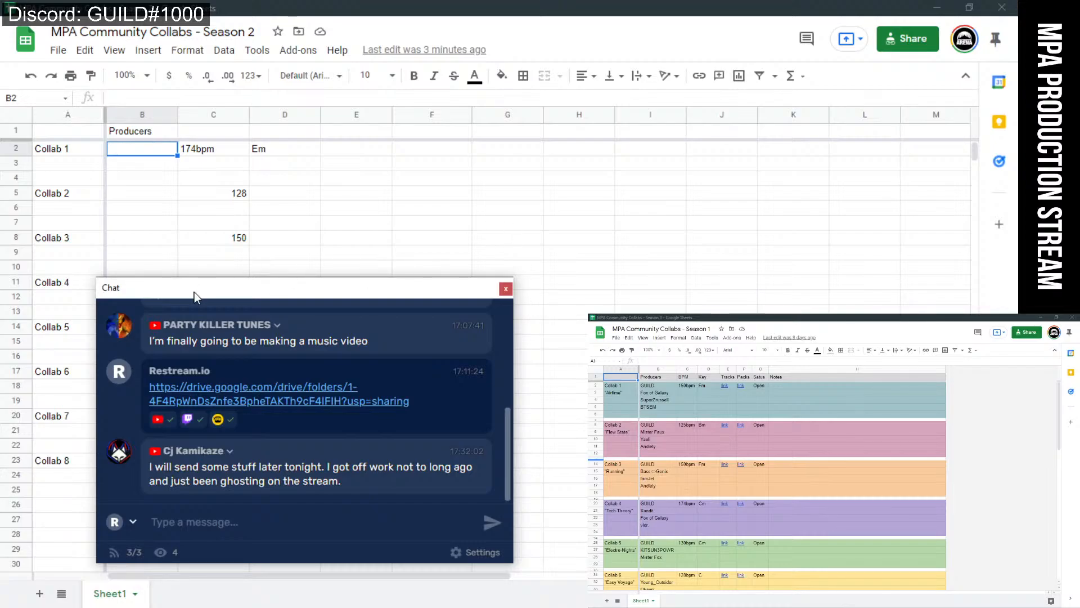
{"action": "left_click_drag", "start_coordinate": [285, 285], "coordinate": [264, 277]}
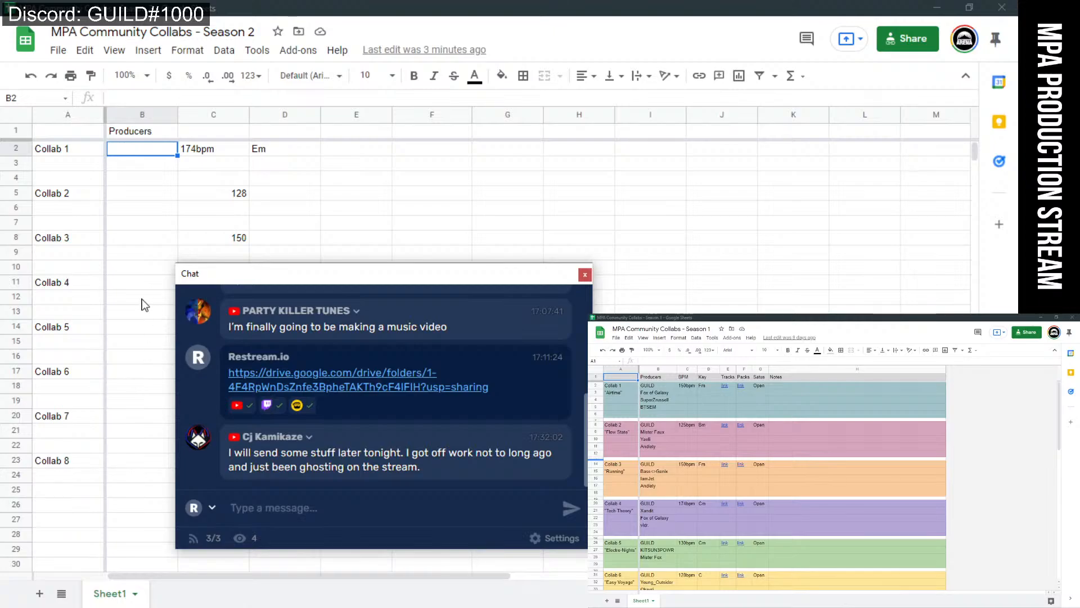
{"action": "left_click", "coordinate": [82, 464]}
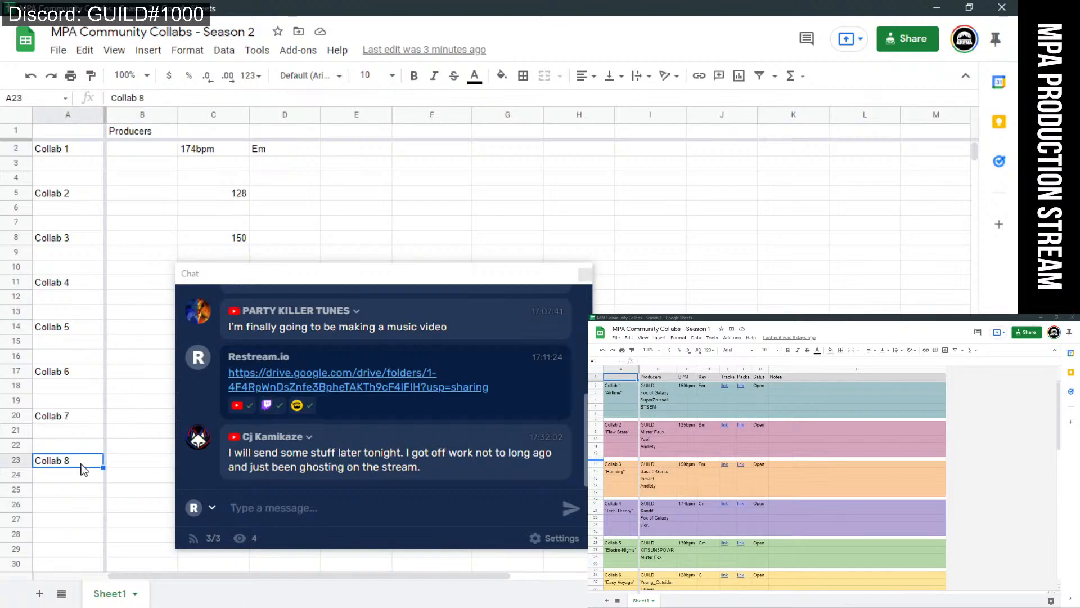
{"action": "left_click", "coordinate": [85, 419]}
{"action": "left_click", "coordinate": [83, 373]}
{"action": "left_click", "coordinate": [82, 329]}
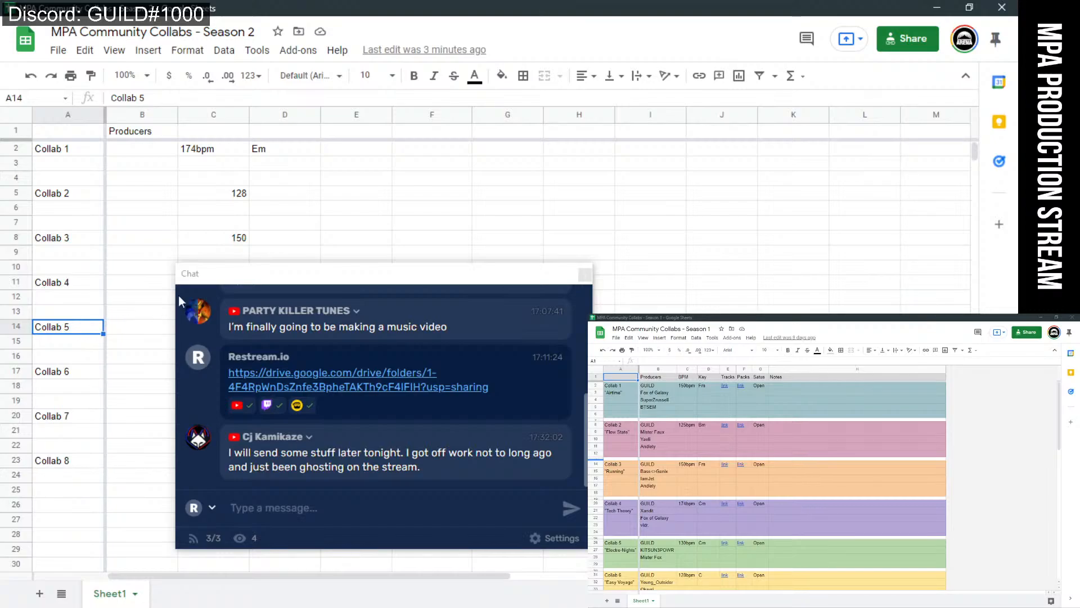
{"action": "left_click_drag", "start_coordinate": [222, 278], "coordinate": [225, 278]}
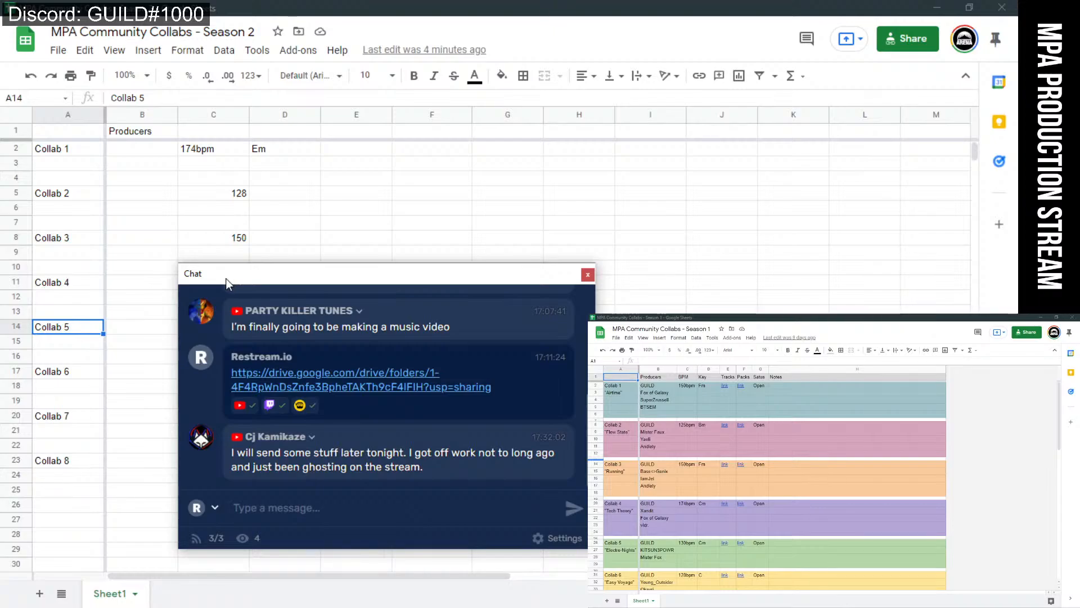
{"action": "left_click_drag", "start_coordinate": [227, 281], "coordinate": [262, 282]}
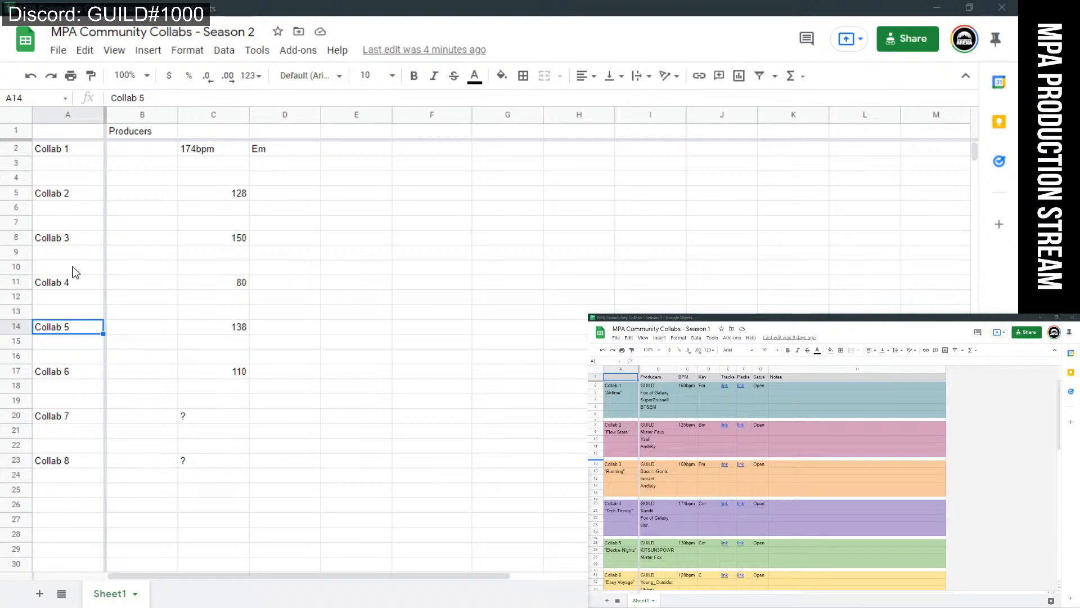
{"action": "left_click", "coordinate": [79, 165]}
{"action": "left_click", "coordinate": [77, 209]}
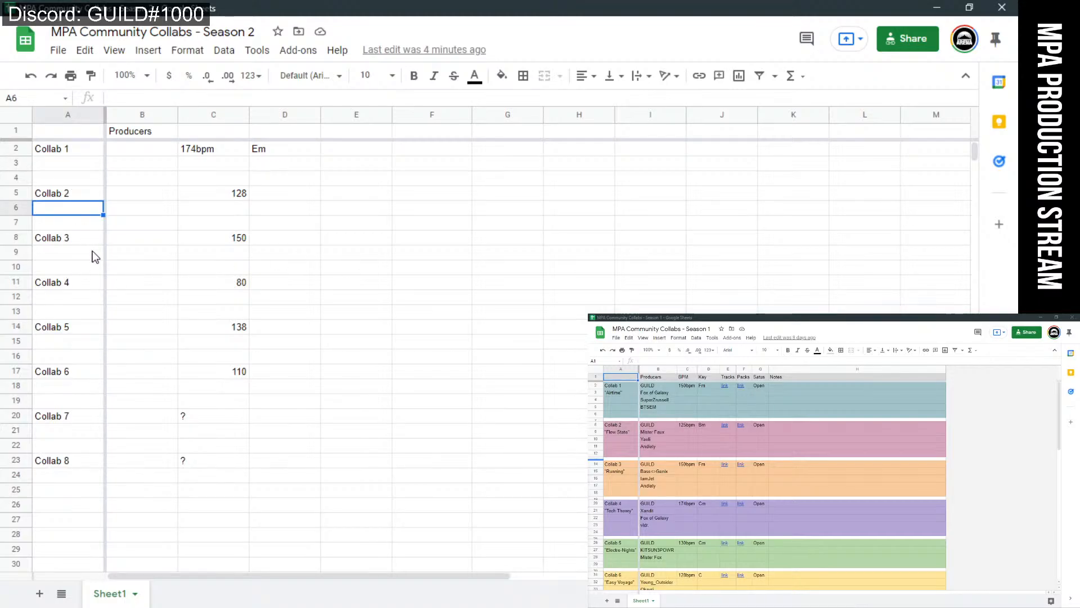
Append bpm to the Collab 2 and 3 tempos, making 128bpm and 150bpm.
{"action": "left_click", "coordinate": [248, 194]}
{"action": "double_click", "coordinate": [248, 194]}
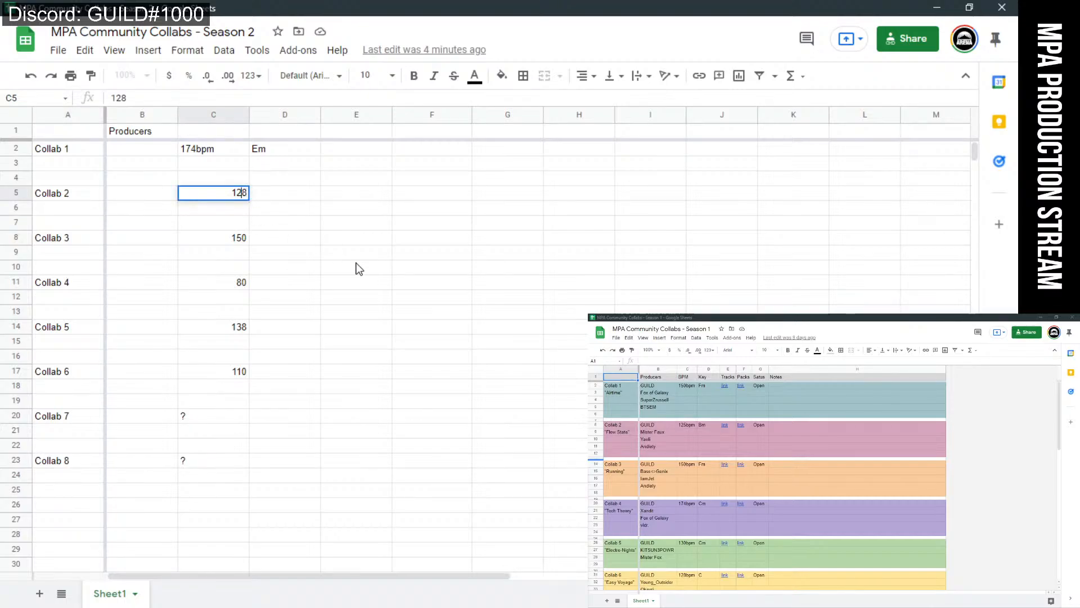
{"action": "type", "text": "bpm"}
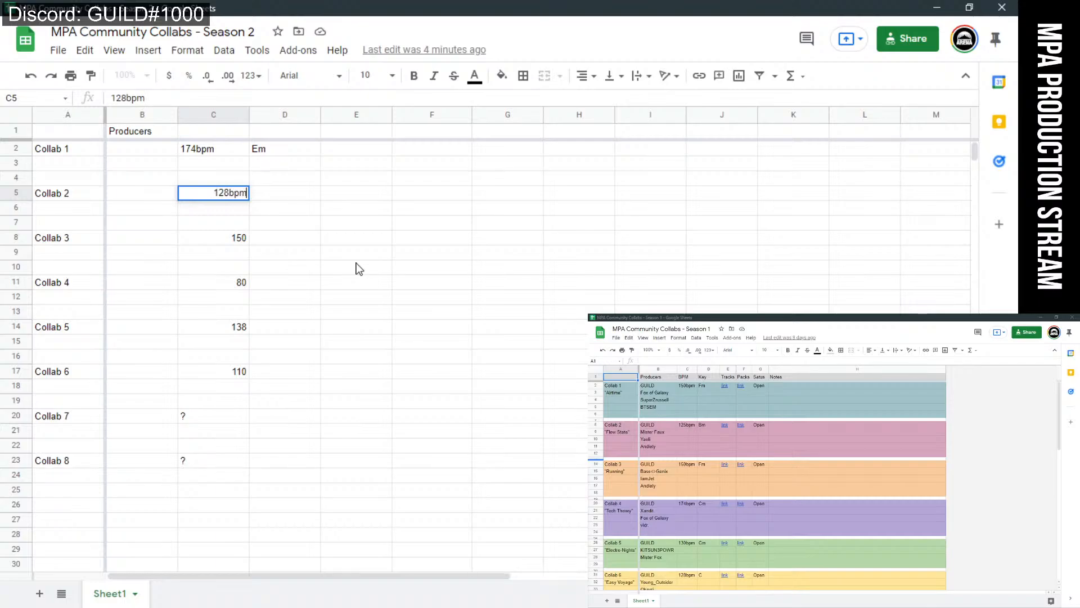
{"action": "left_click", "coordinate": [246, 237]}
{"action": "type", "text": "bpm"}
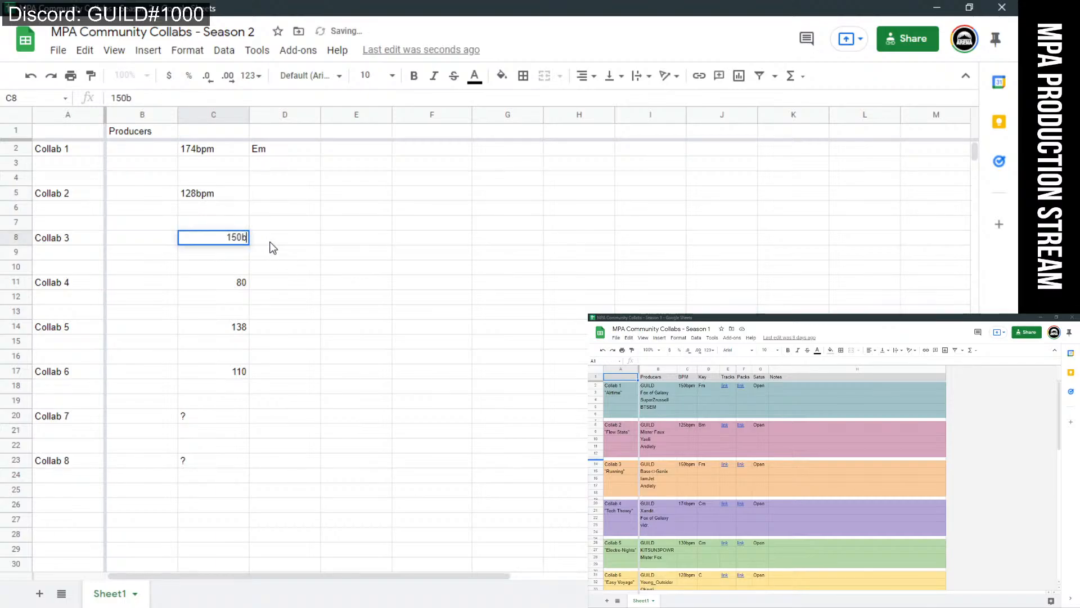
{"action": "left_click", "coordinate": [247, 284]}
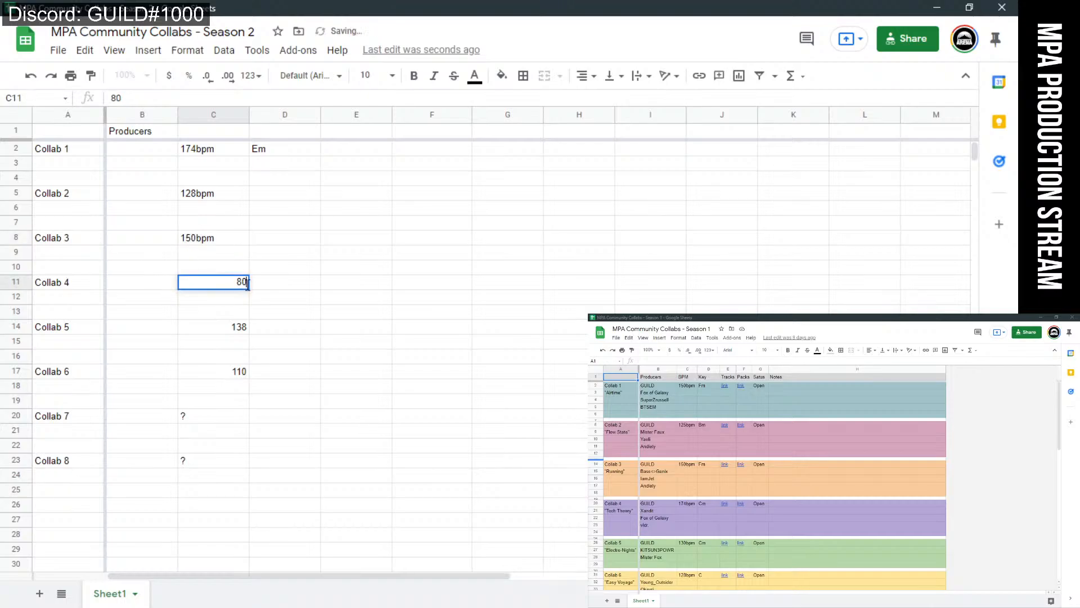
Append bpm to the Collab 4–6 tempos, making 80bpm, 138bpm and 110bpm.
{"action": "key", "text": "Return"}
{"action": "type", "text": "m"}
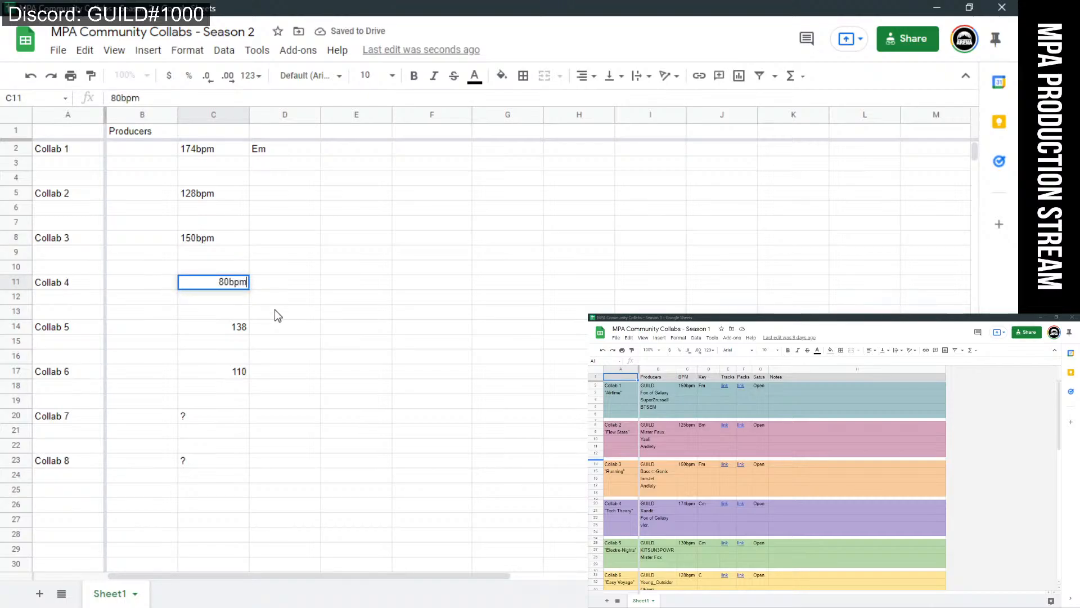
{"action": "double_click", "coordinate": [243, 329]}
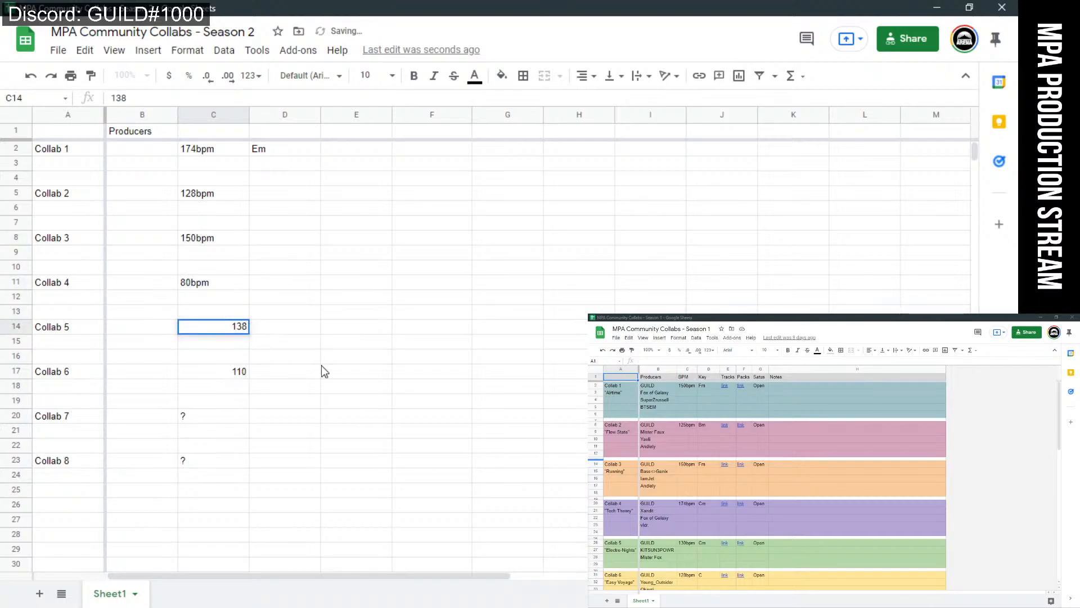
{"action": "type", "text": "bpm"}
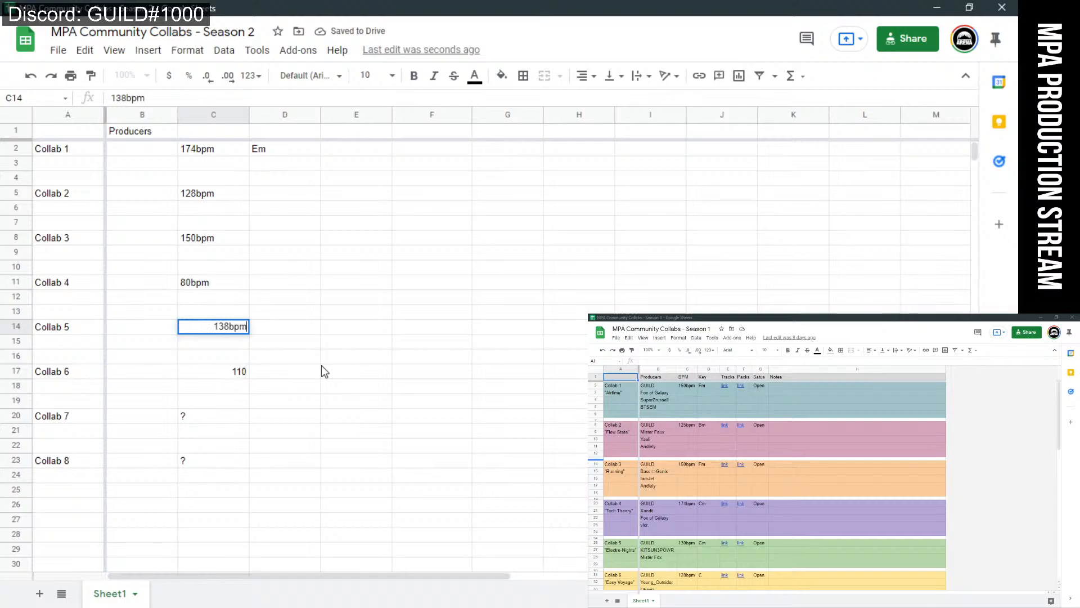
{"action": "left_click", "coordinate": [285, 360]}
{"action": "double_click", "coordinate": [246, 374]}
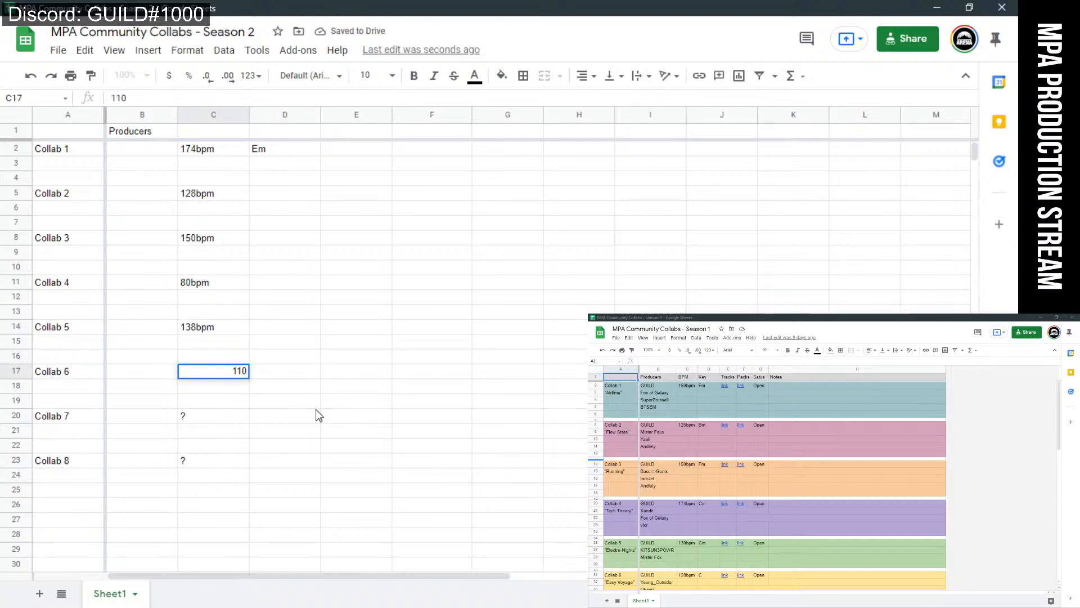
{"action": "type", "text": "bpm"}
{"action": "key", "text": "Return"}
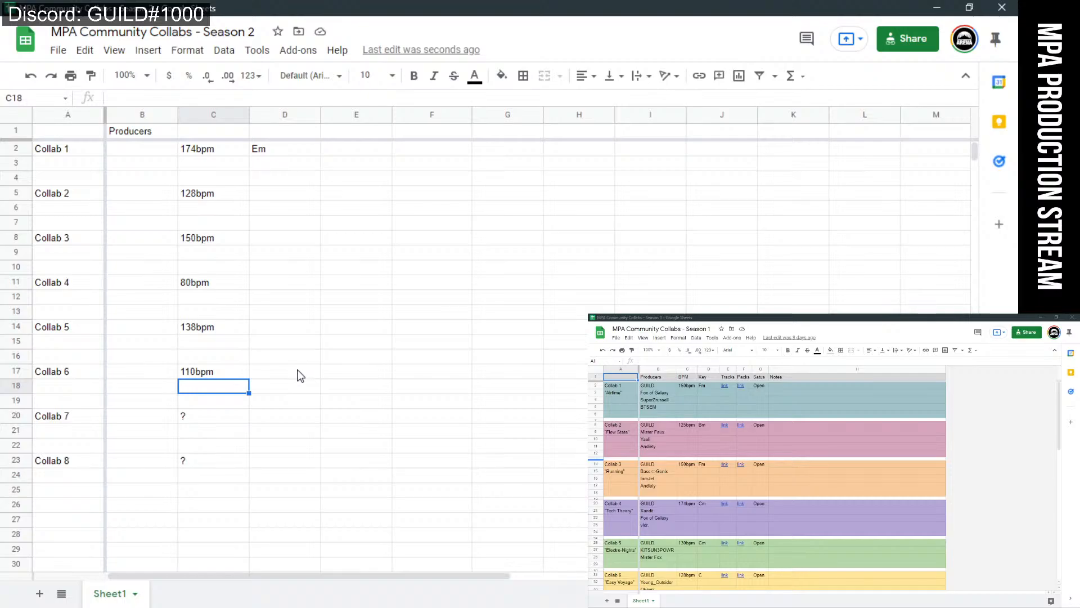
{"action": "scroll", "coordinate": [301, 376], "scroll_direction": "down", "scroll_amount": 2}
{"action": "left_click", "coordinate": [227, 345]}
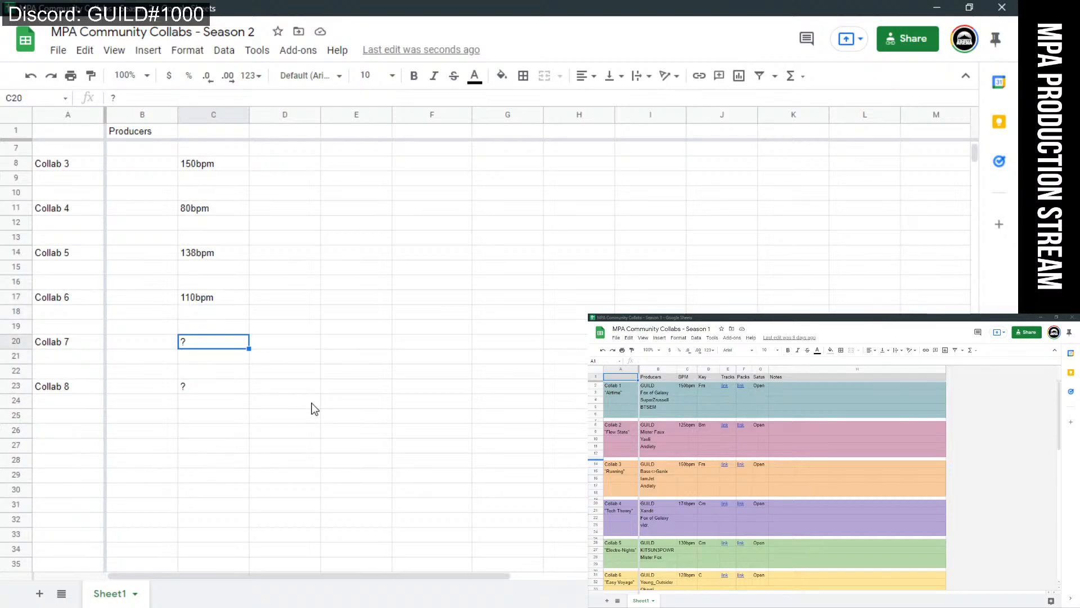
{"action": "left_click", "coordinate": [346, 310]}
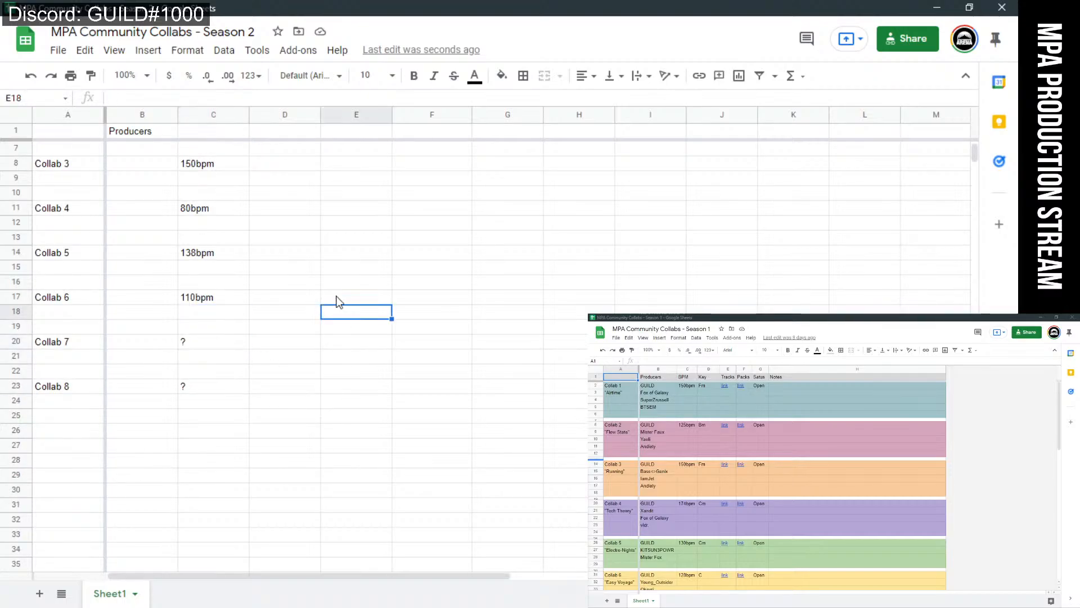
{"action": "scroll", "coordinate": [320, 287], "scroll_direction": "up", "scroll_amount": 2}
{"action": "left_click", "coordinate": [233, 152]}
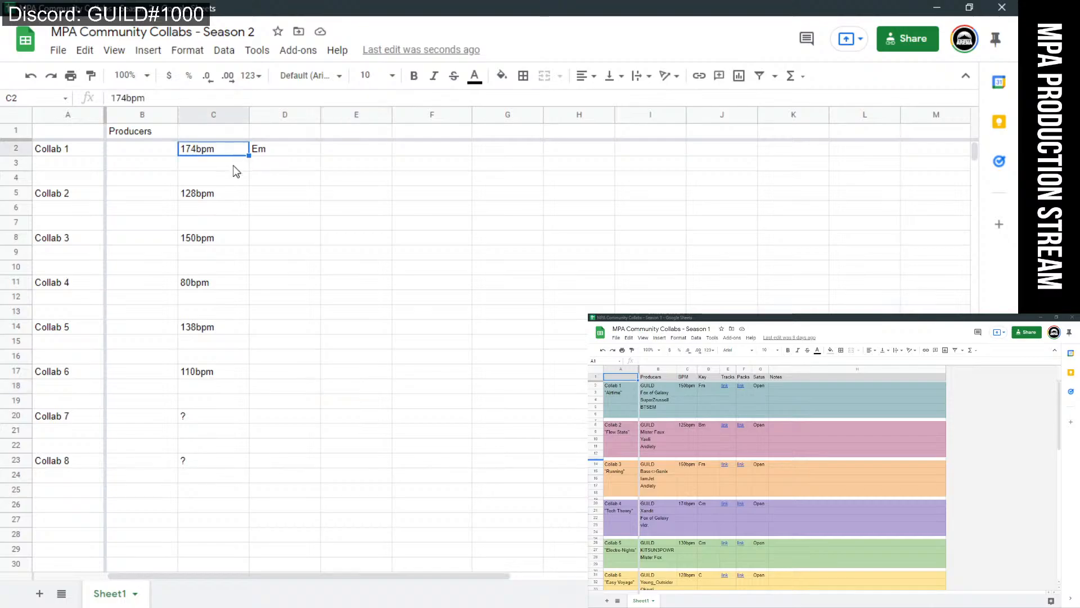
{"action": "left_click", "coordinate": [237, 197]}
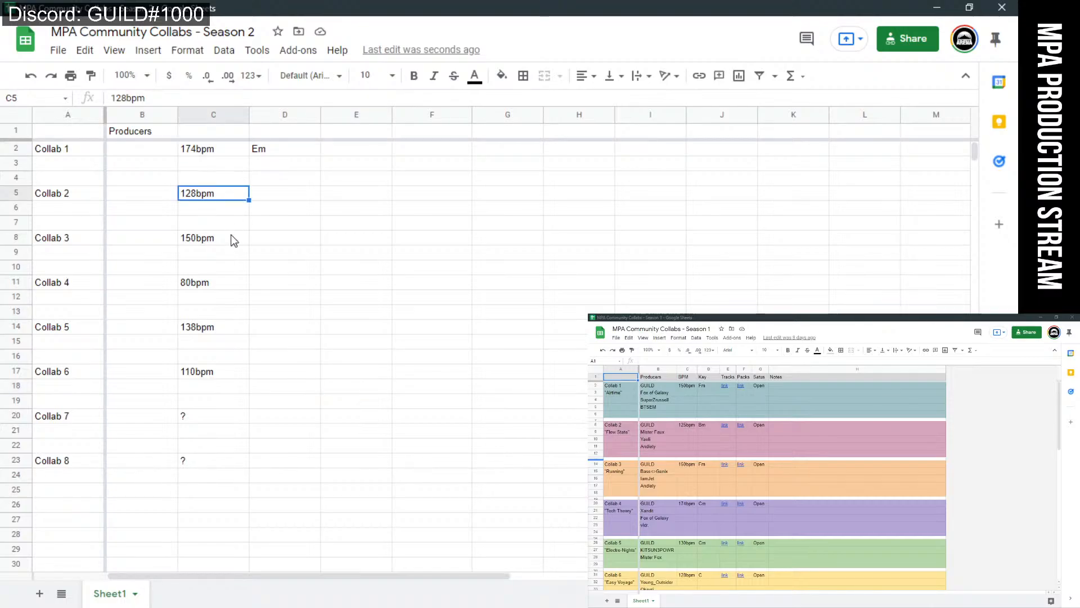
{"action": "left_click", "coordinate": [234, 241]}
{"action": "left_click", "coordinate": [232, 281]}
{"action": "left_click", "coordinate": [233, 329]}
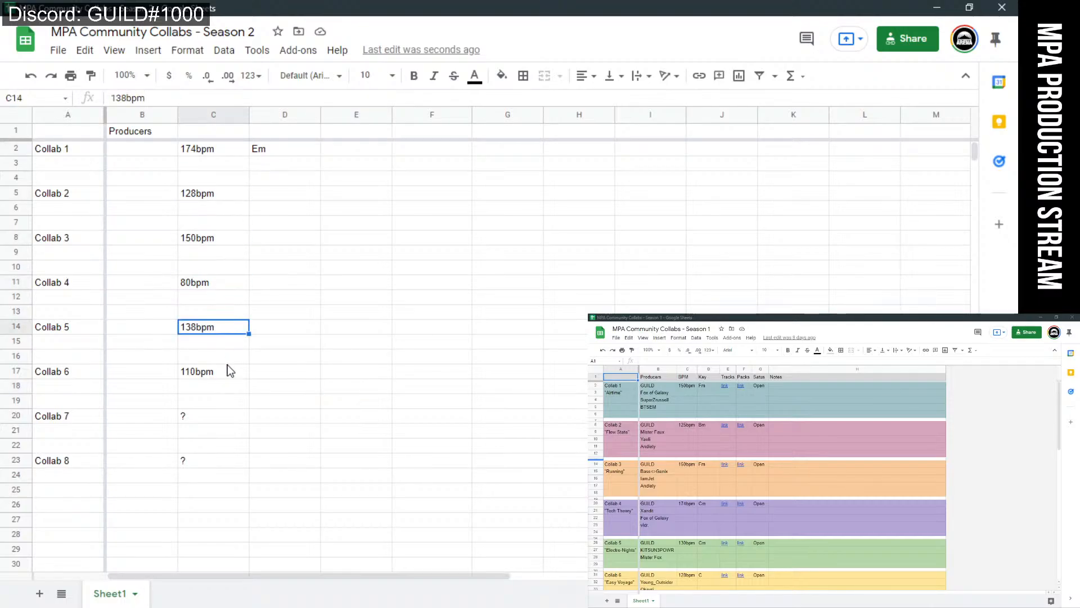
{"action": "left_click", "coordinate": [227, 360]}
{"action": "left_click", "coordinate": [226, 374]}
{"action": "left_click", "coordinate": [229, 333]}
{"action": "left_click", "coordinate": [221, 288]}
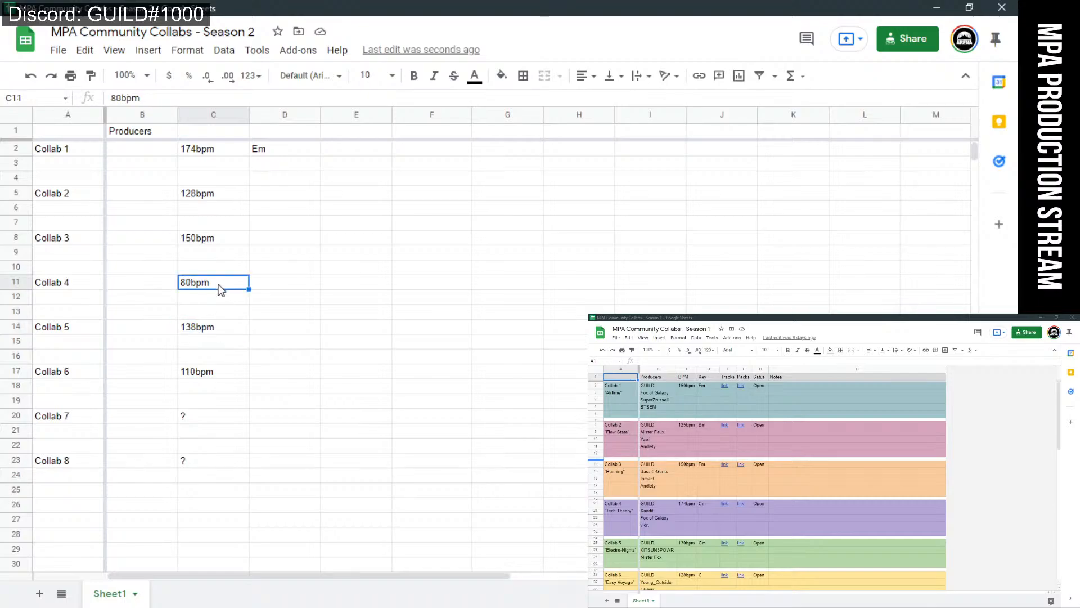
{"action": "left_click", "coordinate": [225, 243]}
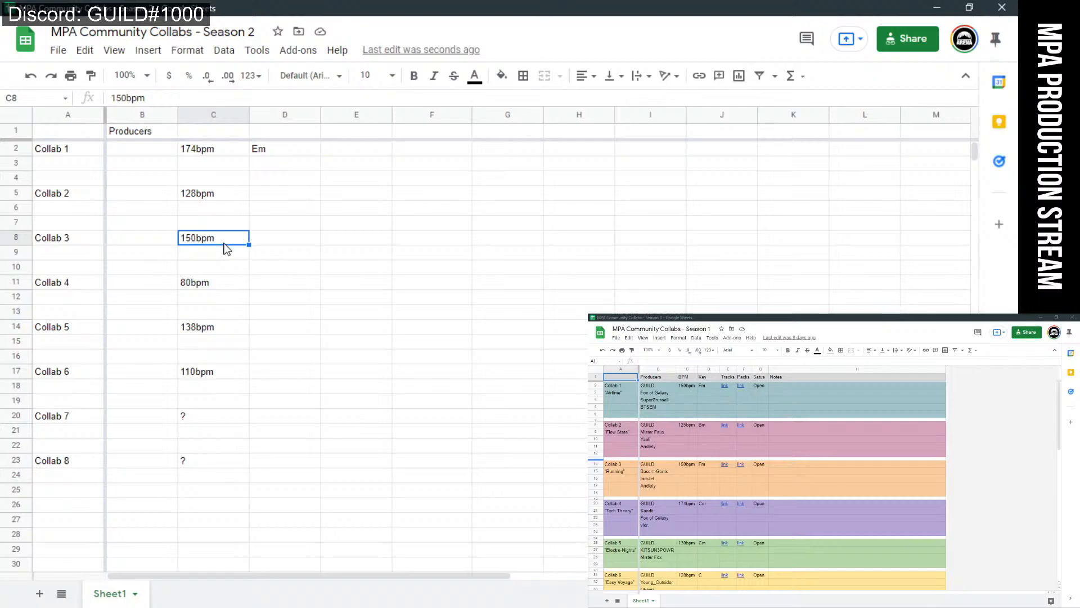
{"action": "left_click", "coordinate": [231, 282]}
{"action": "left_click", "coordinate": [269, 201]}
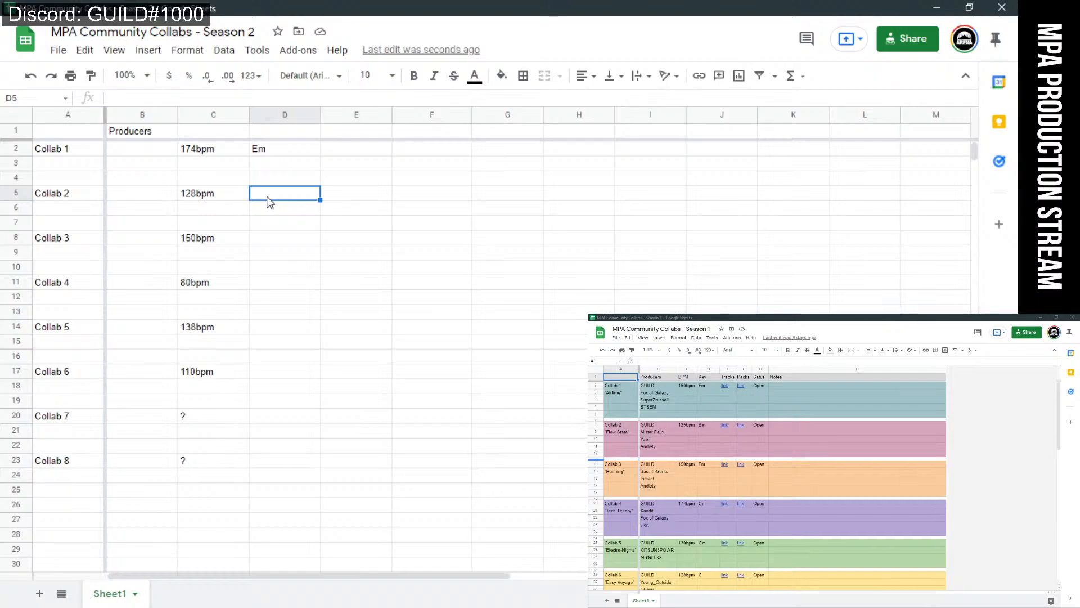
Bring the chat window in and back out, then review the Collab 1–7 tempos in column C.
{"action": "left_click_drag", "start_coordinate": [1013, 319], "coordinate": [243, 306]}
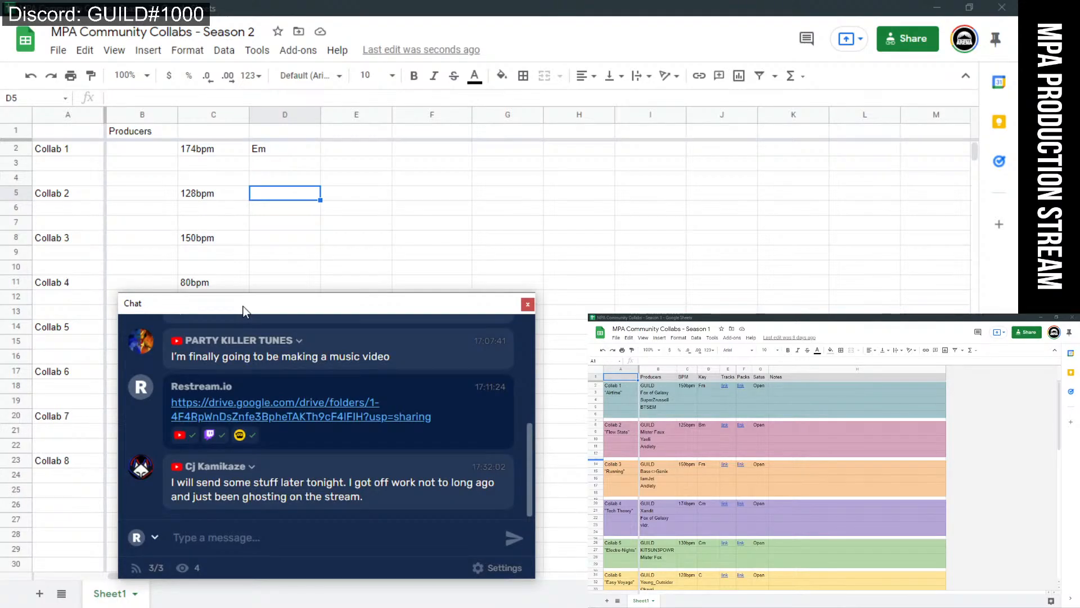
{"action": "left_click_drag", "start_coordinate": [243, 307], "coordinate": [1013, 310]}
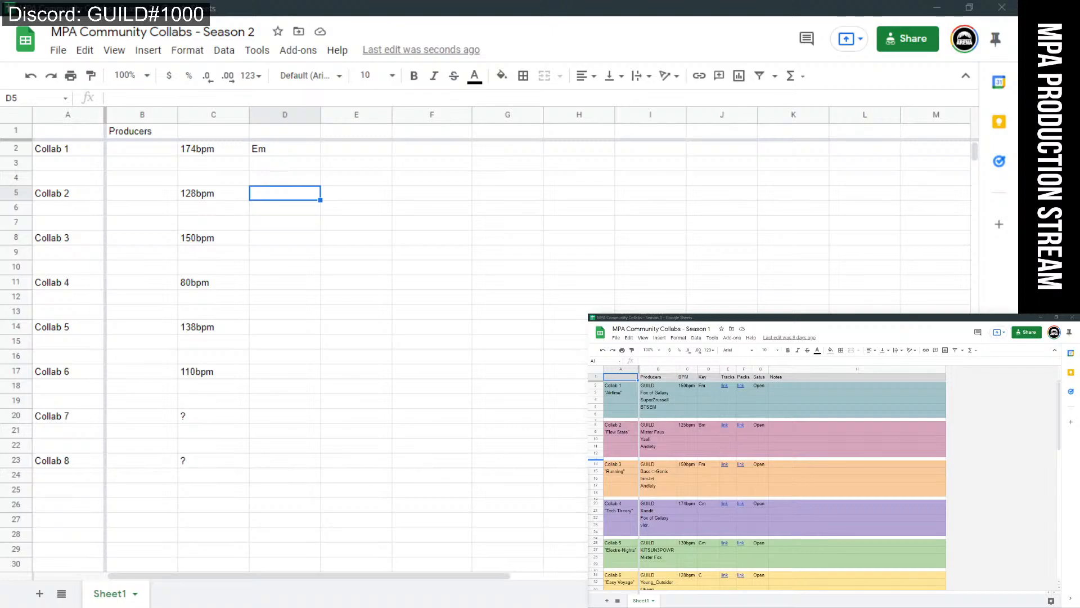
{"action": "left_click", "coordinate": [228, 154]}
{"action": "left_click", "coordinate": [225, 175]}
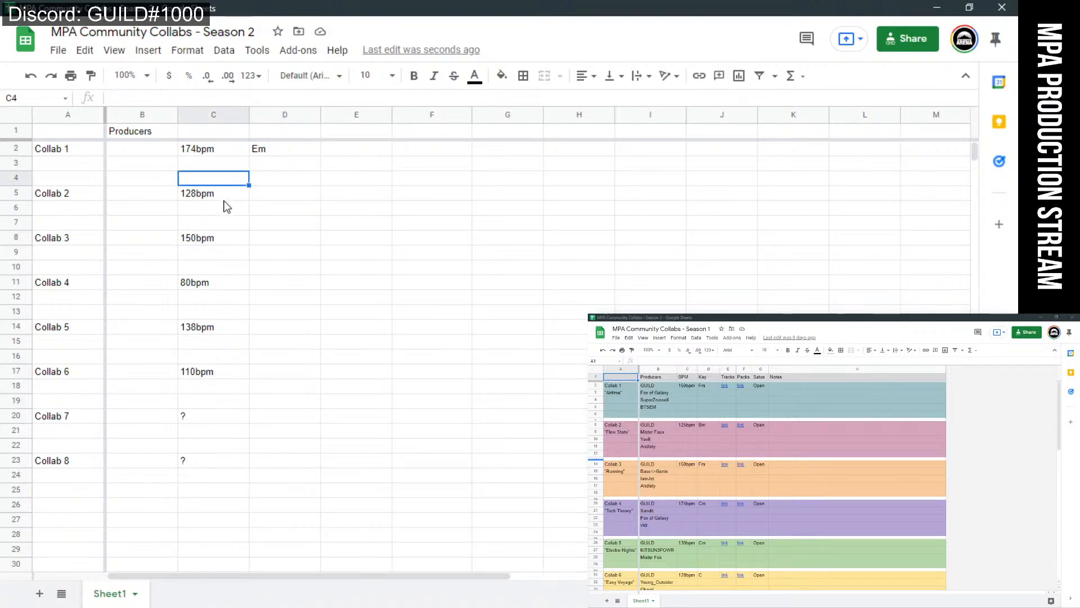
{"action": "left_click", "coordinate": [224, 197]}
{"action": "left_click", "coordinate": [219, 238]}
{"action": "left_click", "coordinate": [220, 282]}
{"action": "left_click", "coordinate": [219, 338]}
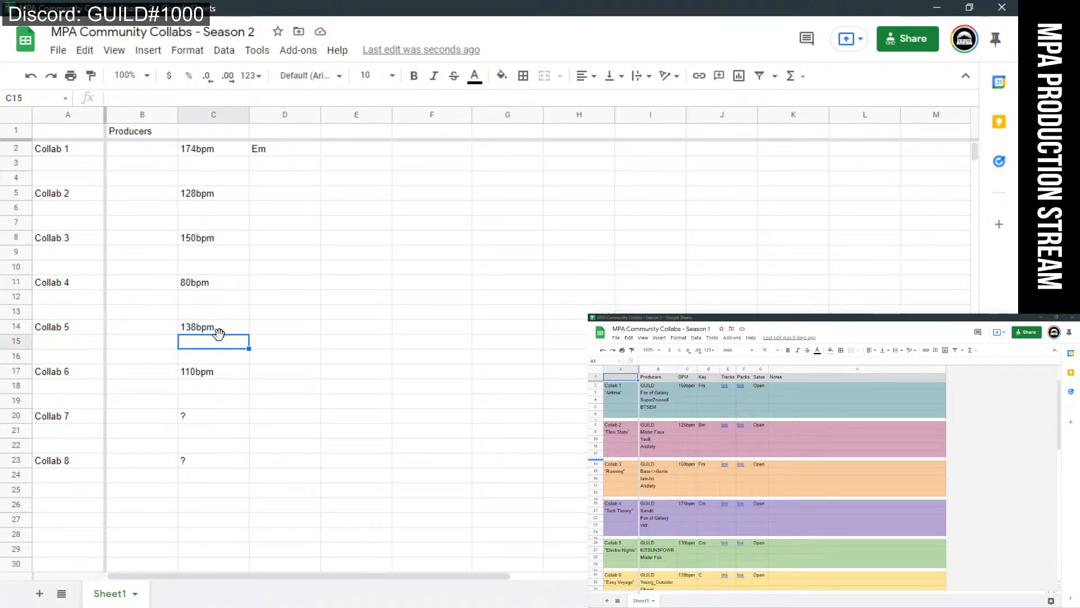
{"action": "left_click", "coordinate": [219, 328]}
{"action": "left_click", "coordinate": [221, 373]}
{"action": "left_click", "coordinate": [191, 418]}
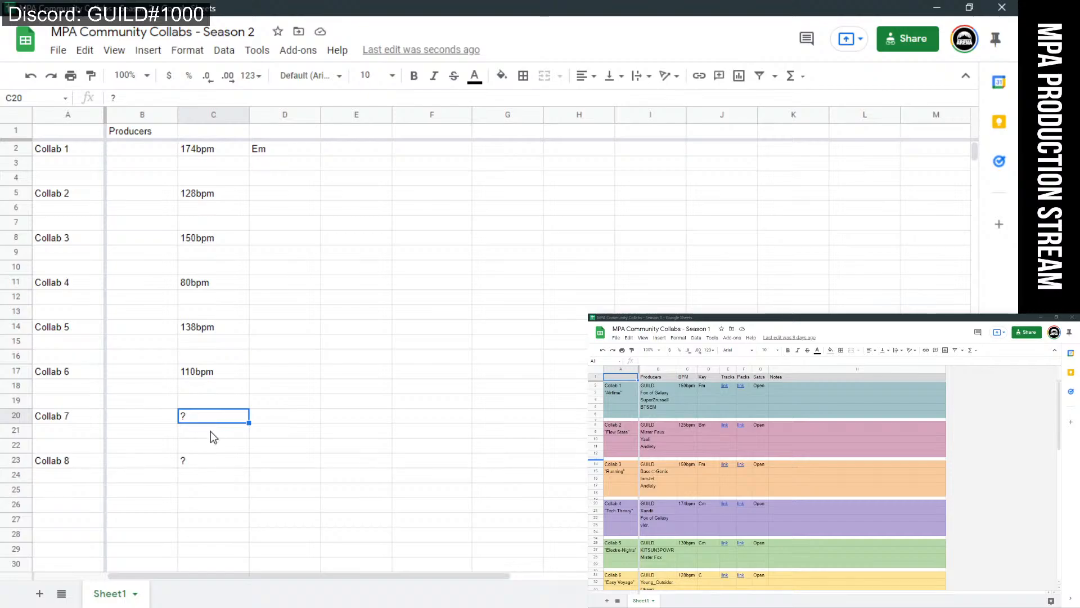
Check the unknown Collab 7 and 8 tempos, then open the Windows Start menu.
{"action": "left_click", "coordinate": [224, 461]}
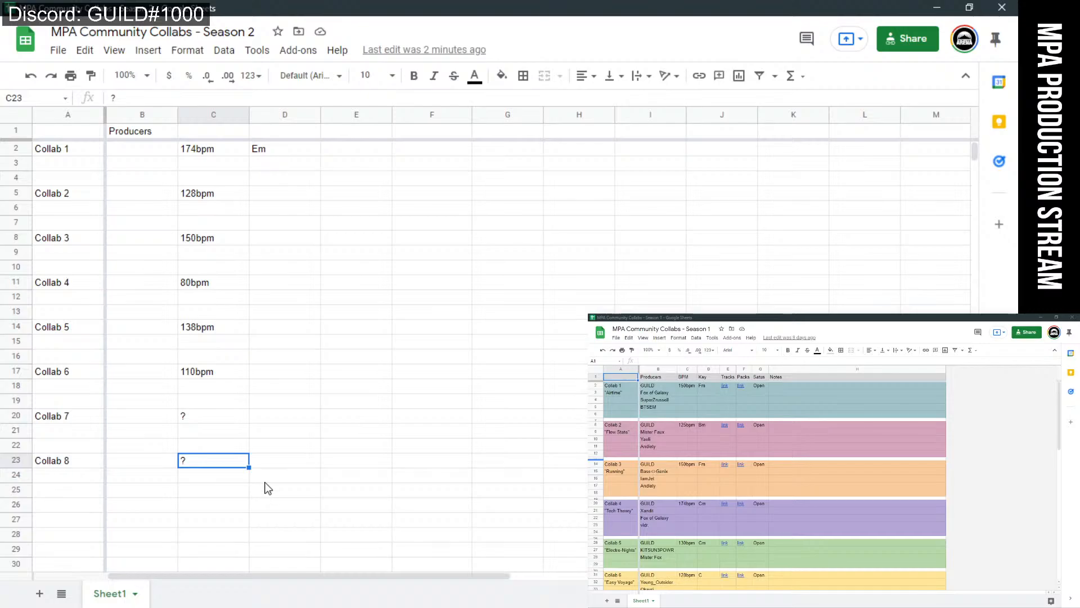
{"action": "left_click", "coordinate": [203, 421]}
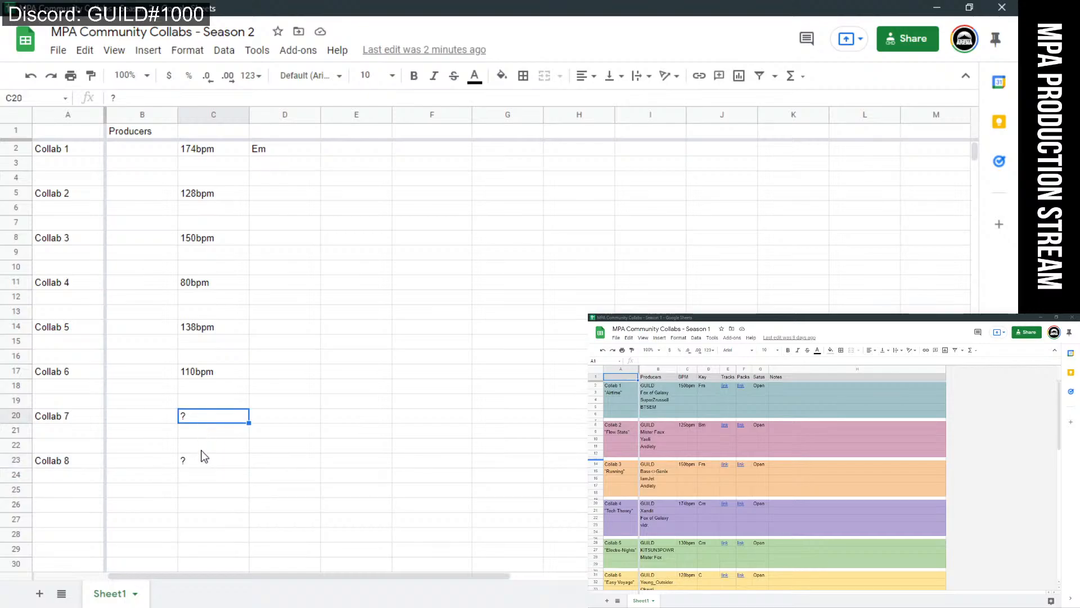
{"action": "left_click", "coordinate": [205, 459]}
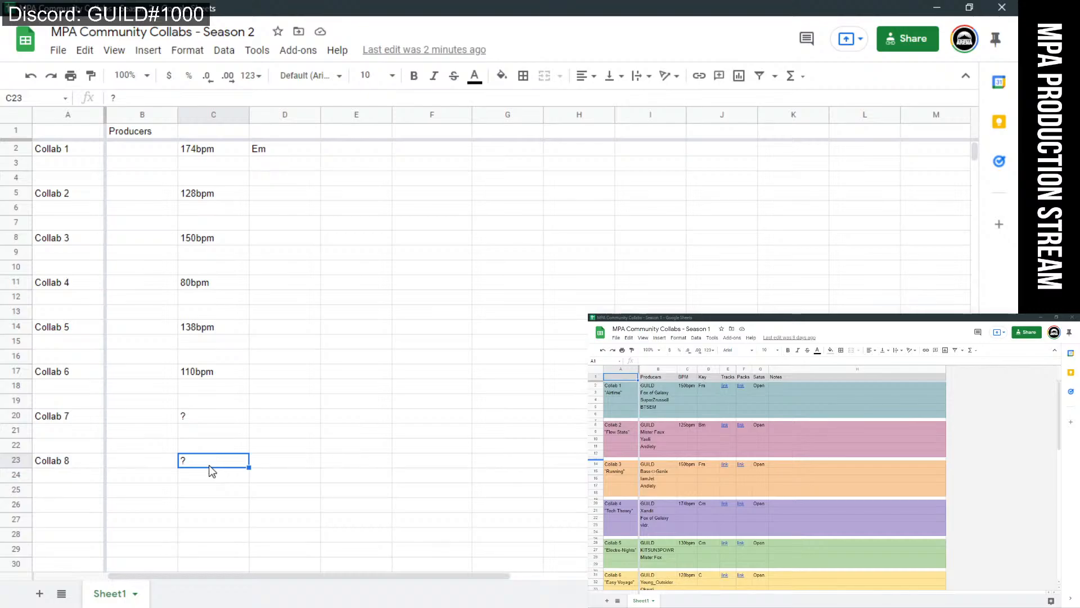
{"action": "left_click", "coordinate": [235, 432]}
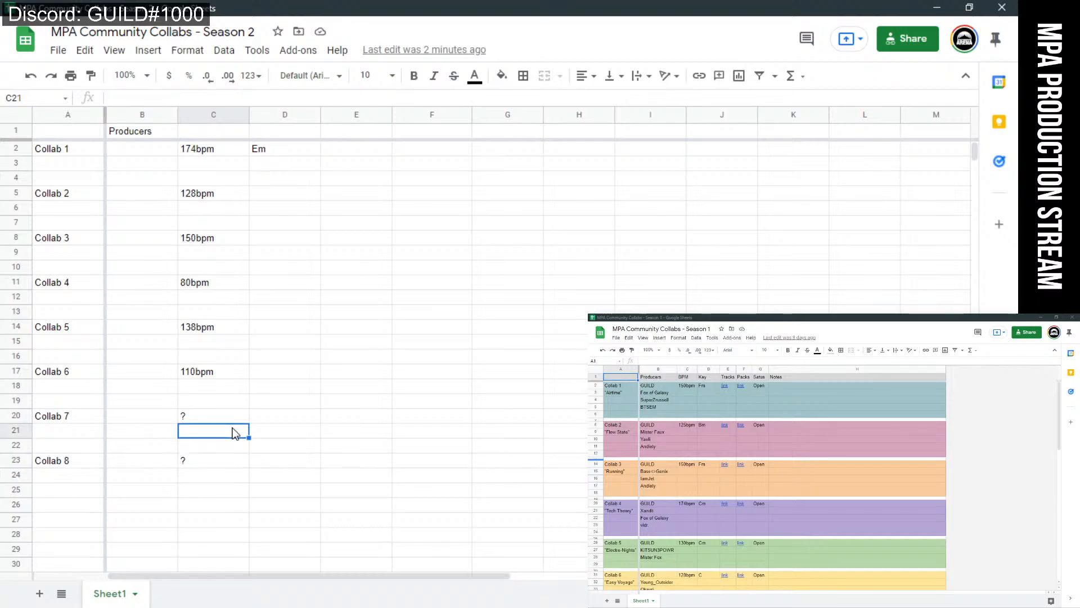
{"action": "left_click", "coordinate": [219, 455]}
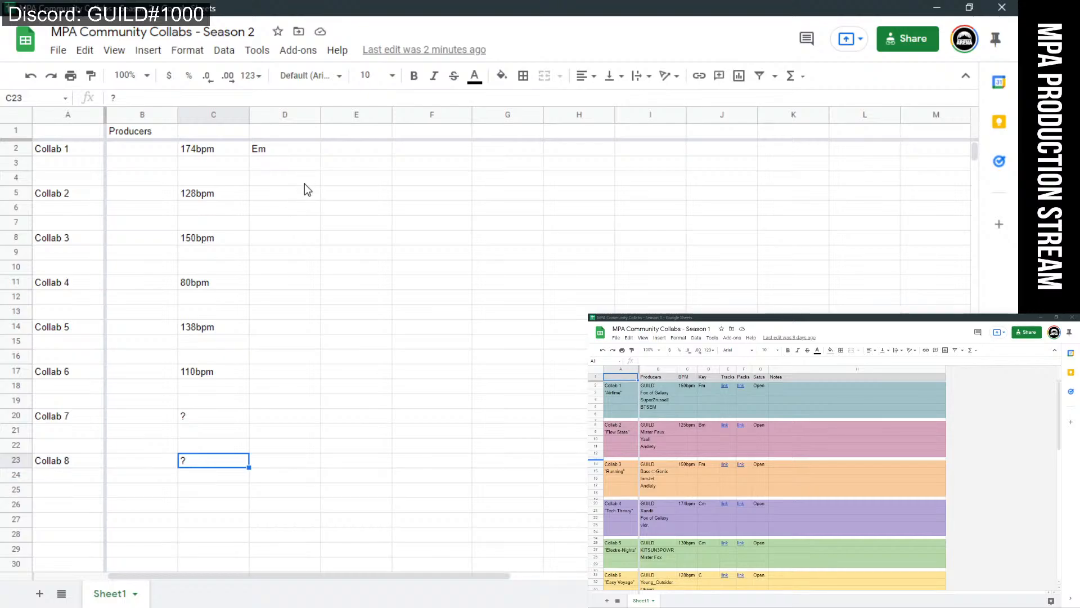
{"action": "left_click", "coordinate": [17, 606]}
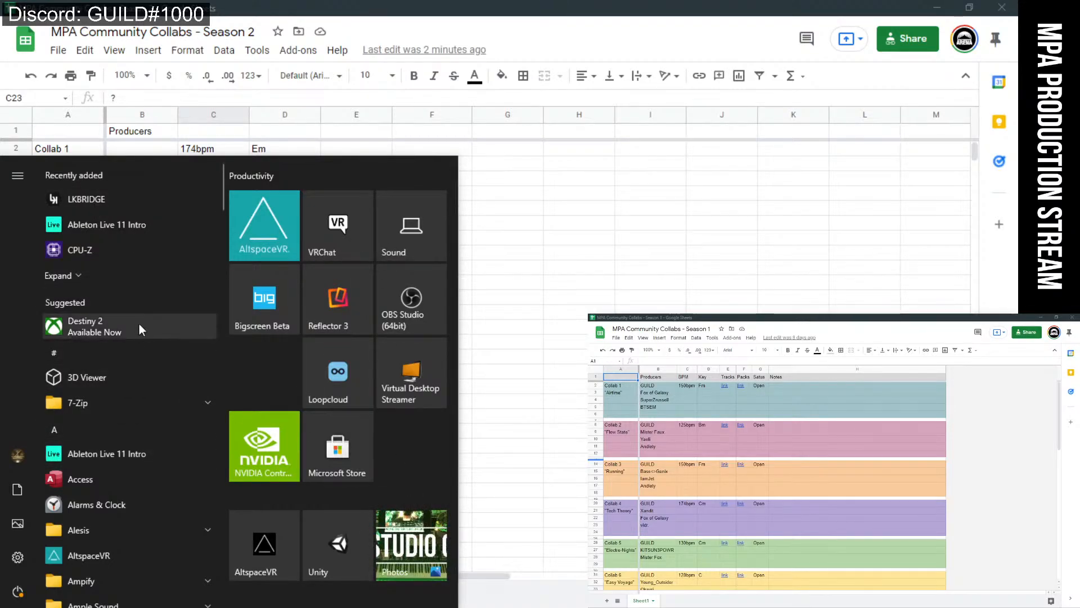
Launch Endlesss by searching 'en' in Start, then relaunch it through an 'end' search.
{"action": "left_click", "coordinate": [204, 605]}
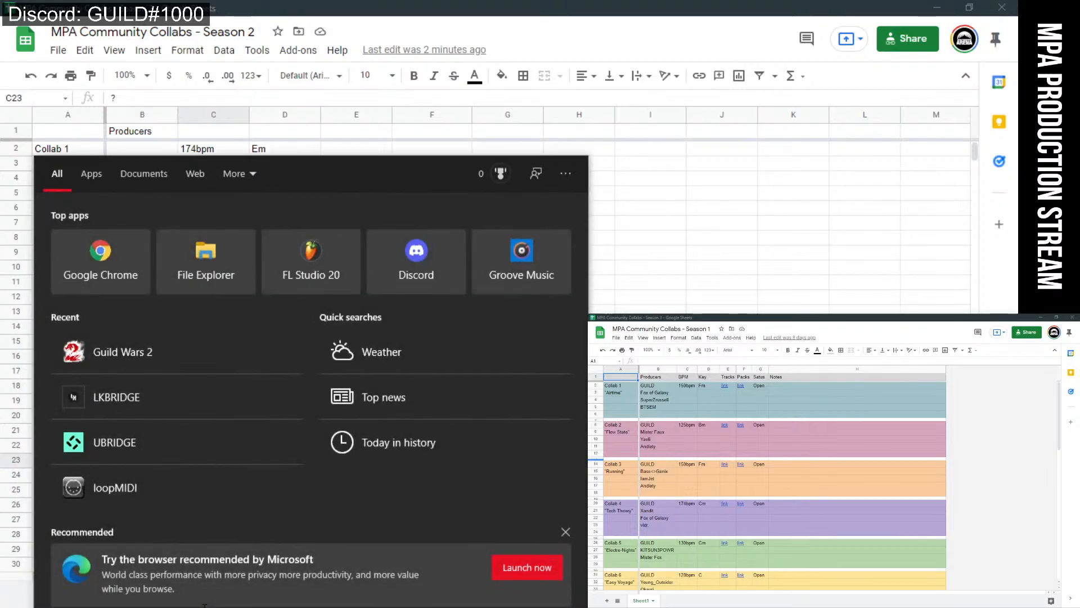
{"action": "type", "text": "en"}
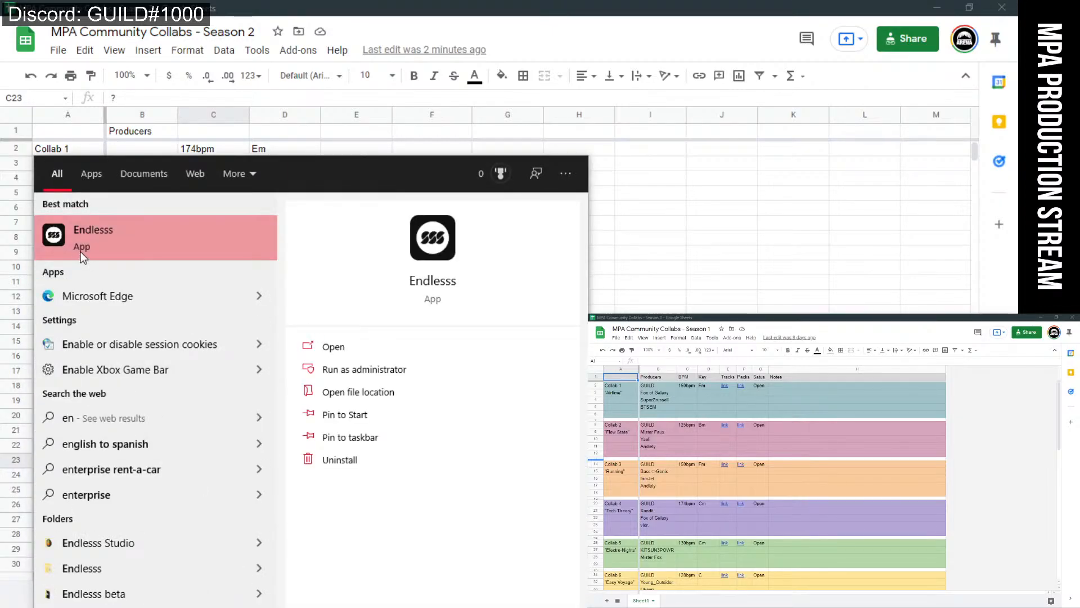
{"action": "left_click", "coordinate": [83, 256]}
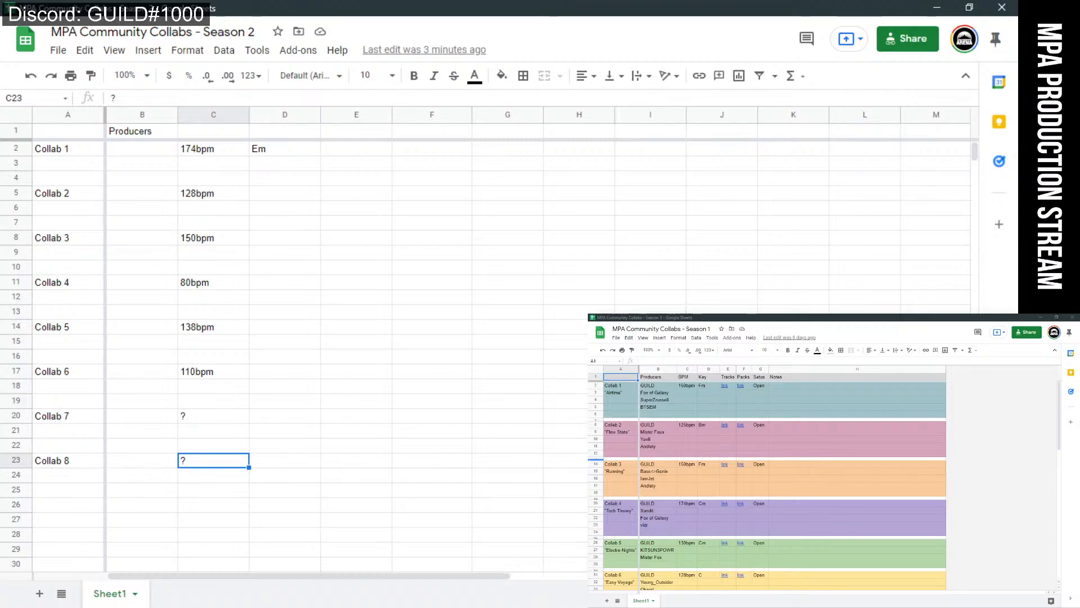
{"action": "key", "text": "super"}
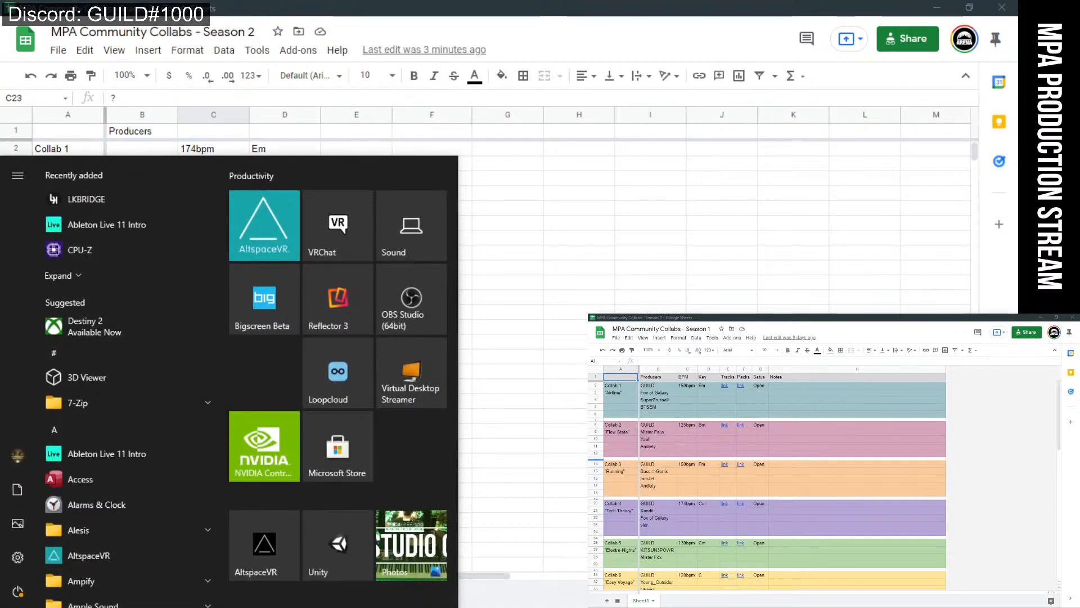
{"action": "type", "text": "end"}
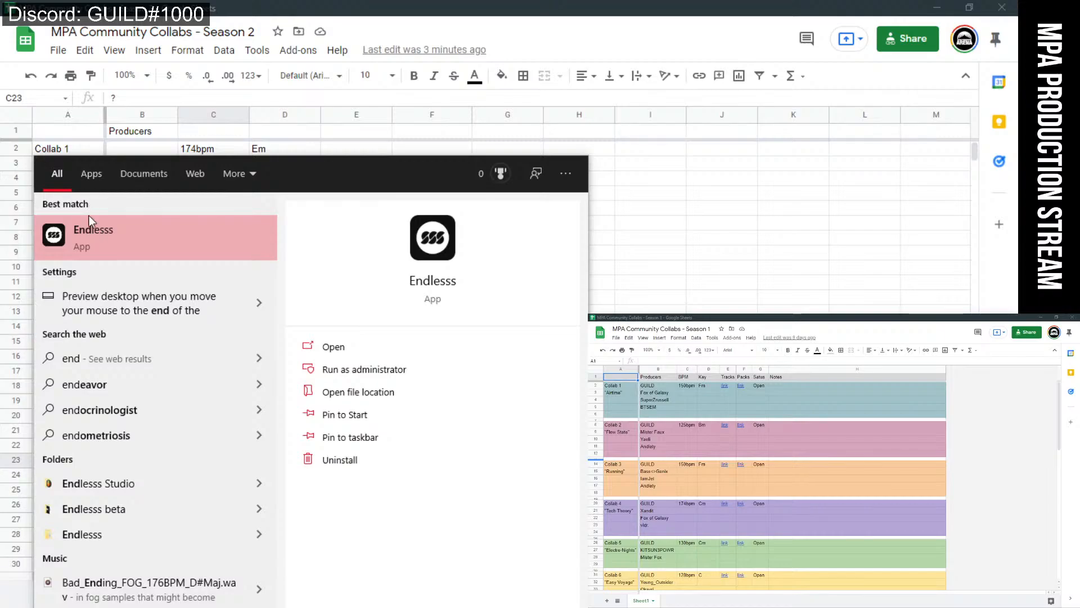
{"action": "left_click", "coordinate": [91, 226]}
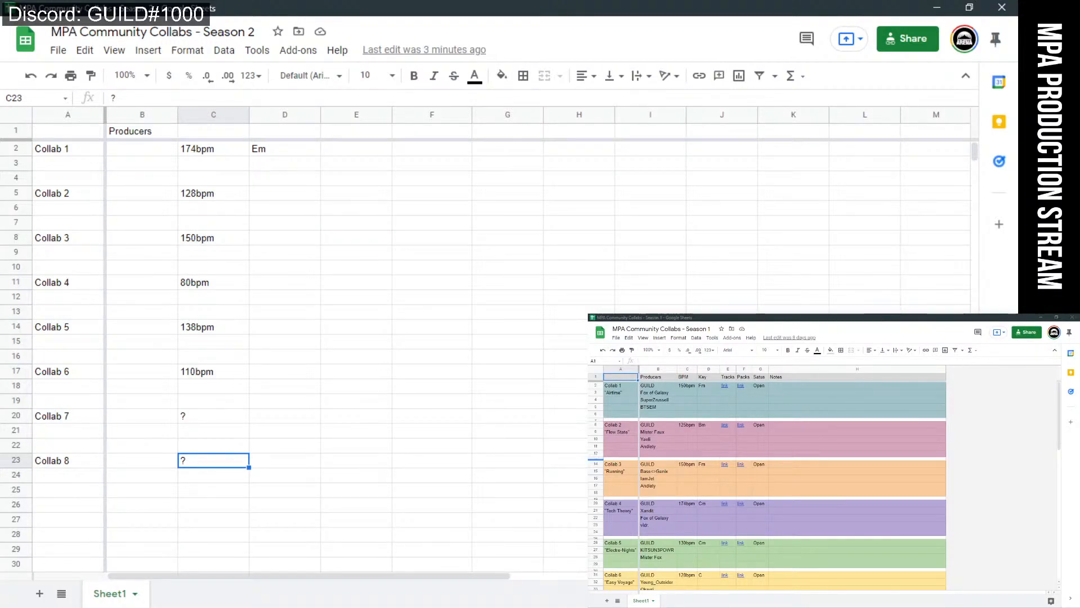
{"action": "mouse_move", "coordinate": [656, 606]}
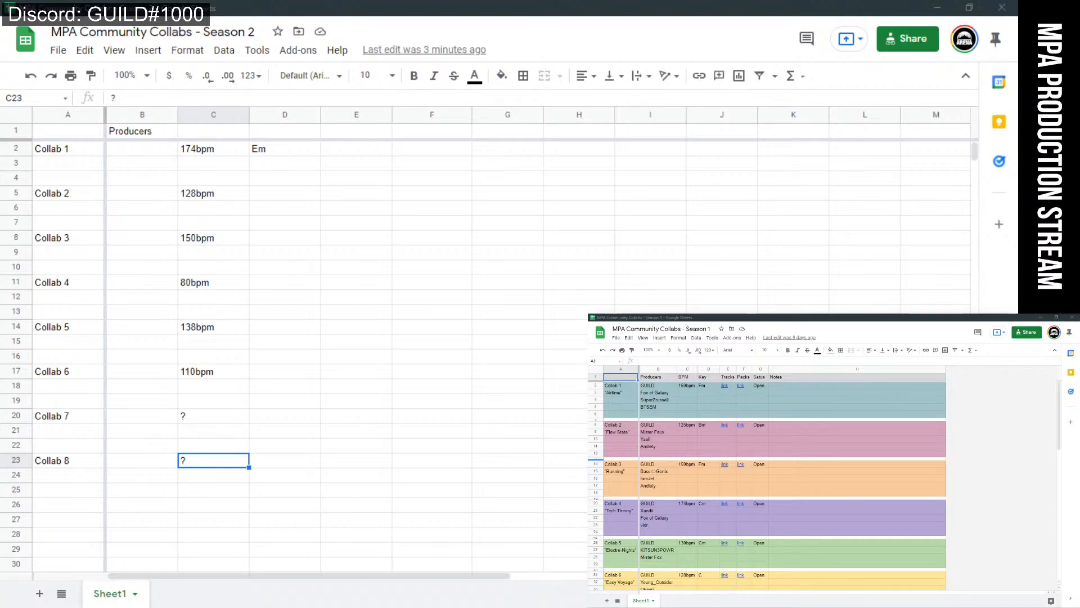
Minimize the spreadsheet to reveal the FL Studio project and close the stream chat window.
{"action": "left_click", "coordinate": [936, 7]}
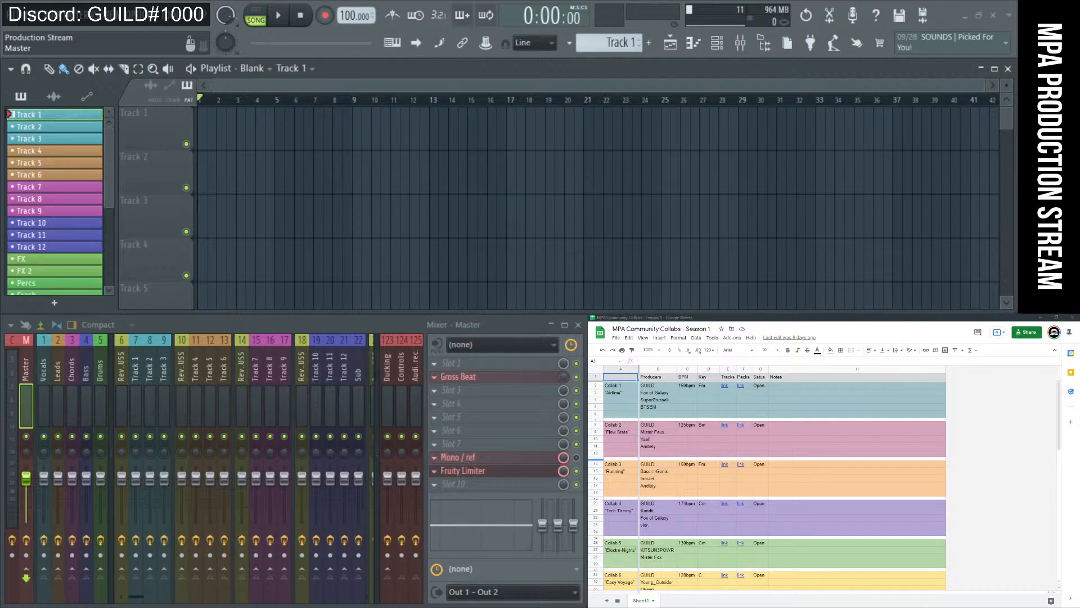
{"action": "left_click", "coordinate": [17, 601]}
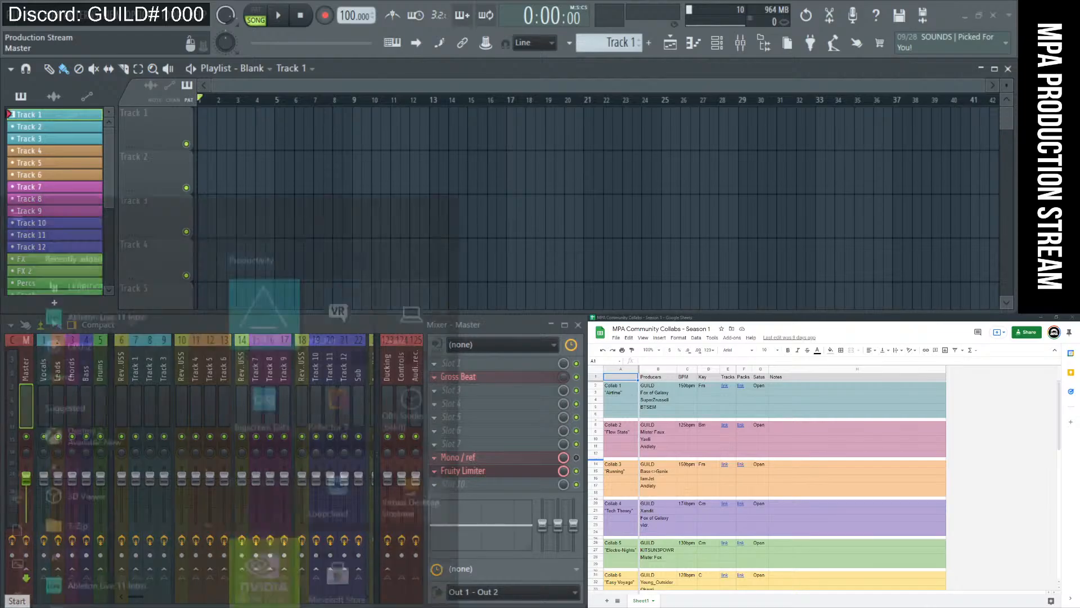
{"action": "key", "text": "Escape"}
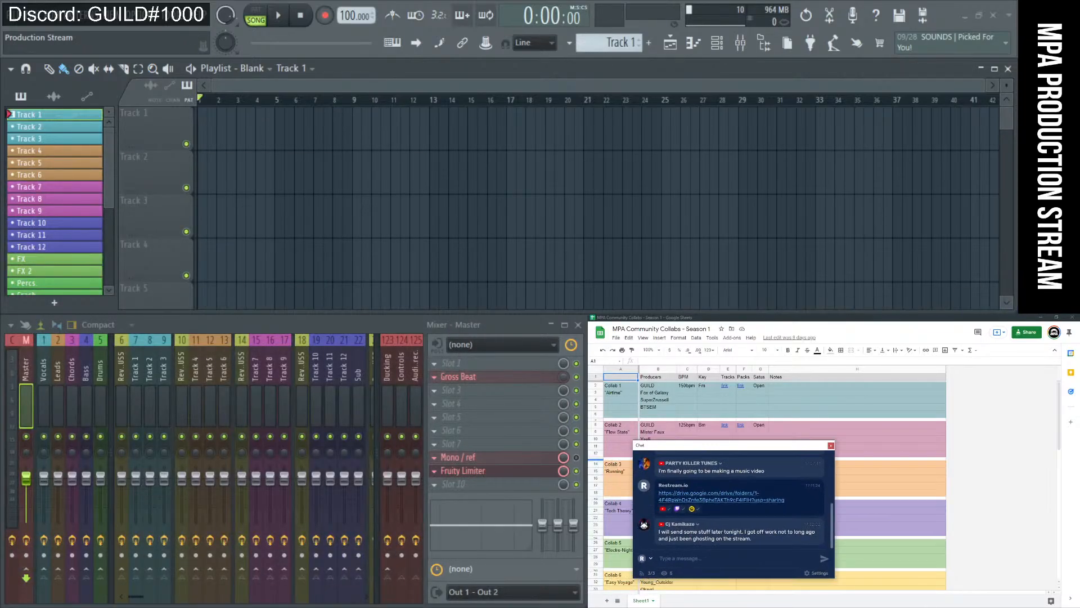
{"action": "left_click", "coordinate": [701, 445]}
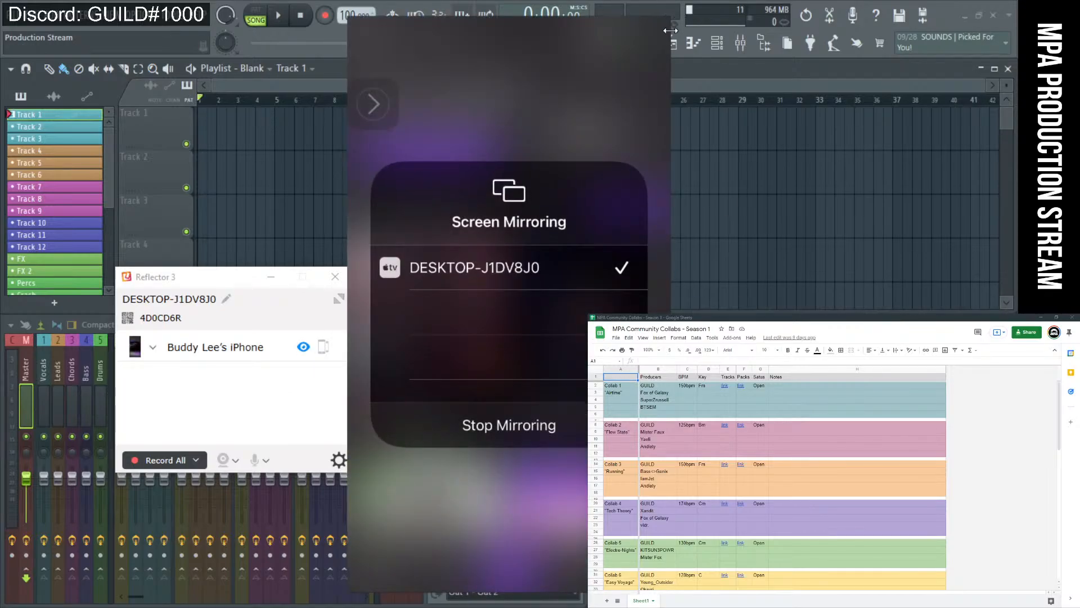
Move the mirrored phone screen to the left edge and bring Endlesss back in front of FL Studio.
{"action": "left_click_drag", "start_coordinate": [643, 17], "coordinate": [254, 6]}
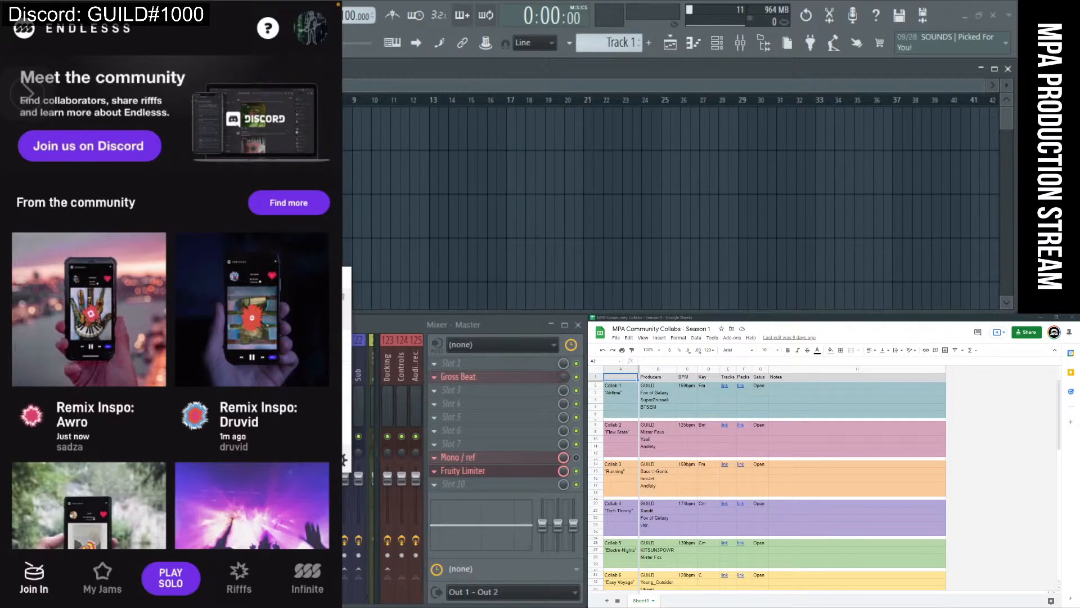
{"action": "left_click", "coordinate": [418, 69]}
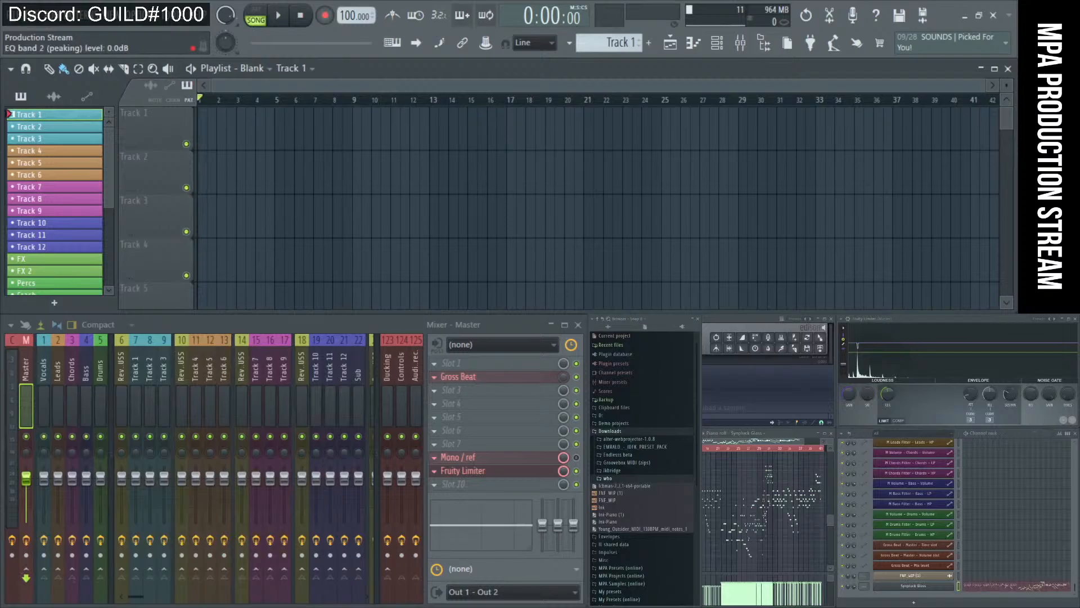
{"action": "key", "text": "alt+Tab"}
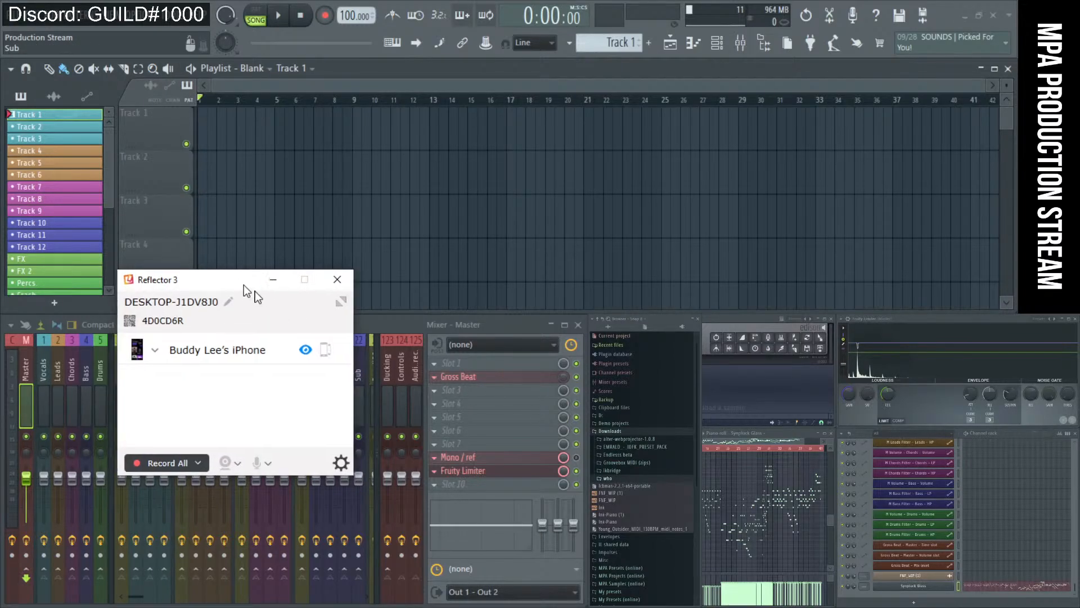
{"action": "key", "text": "alt+Tab"}
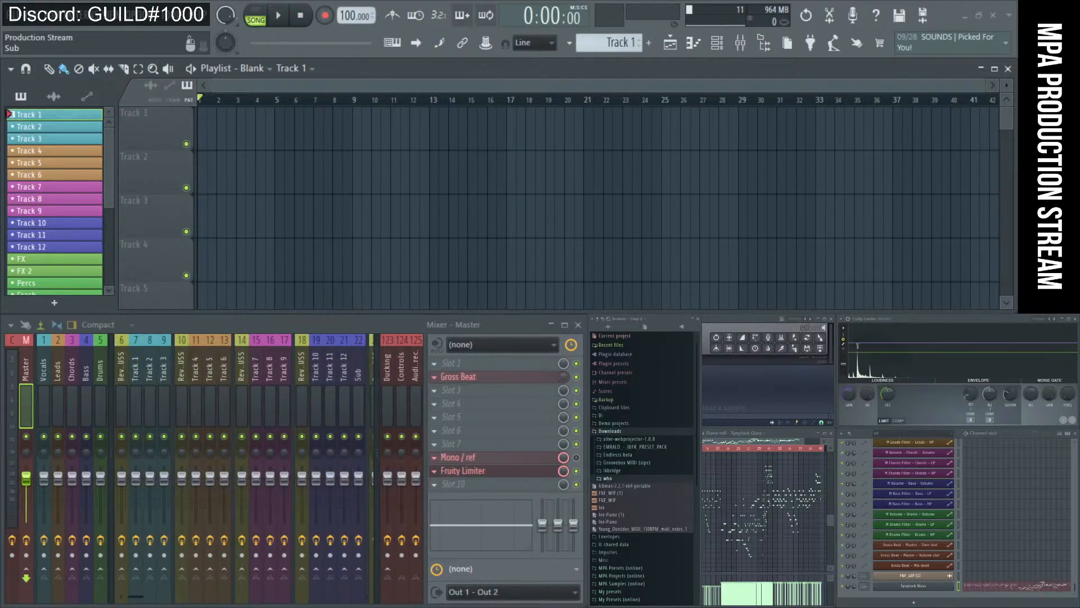
{"action": "key", "text": "alt+Tab"}
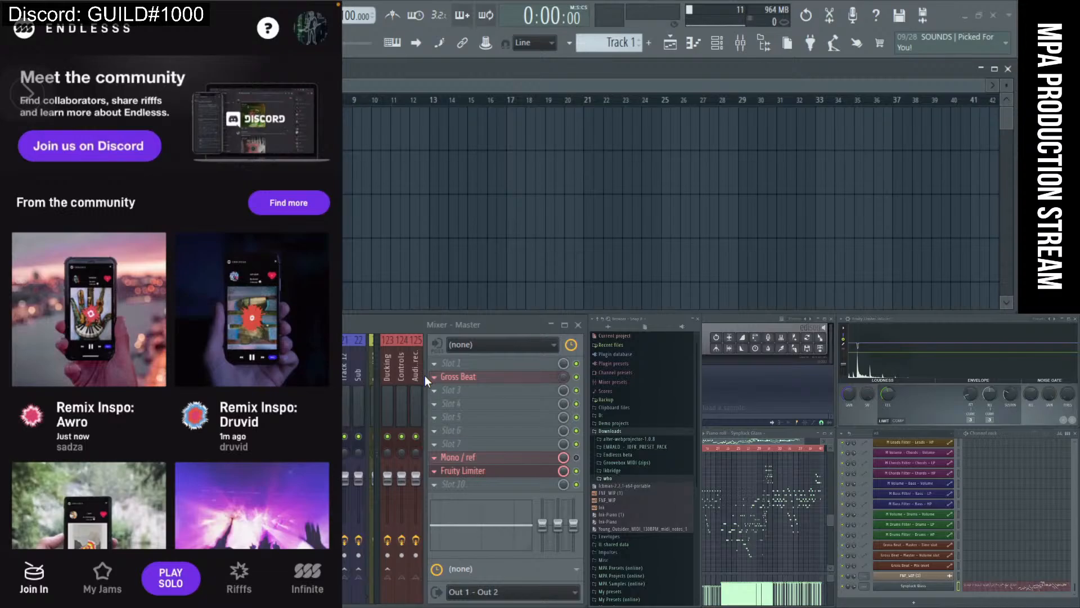
Show the Endlesss My Jams list on the mirrored phone, including the 174 / Em / G jam.
{"action": "mouse_move", "coordinate": [207, 65]}
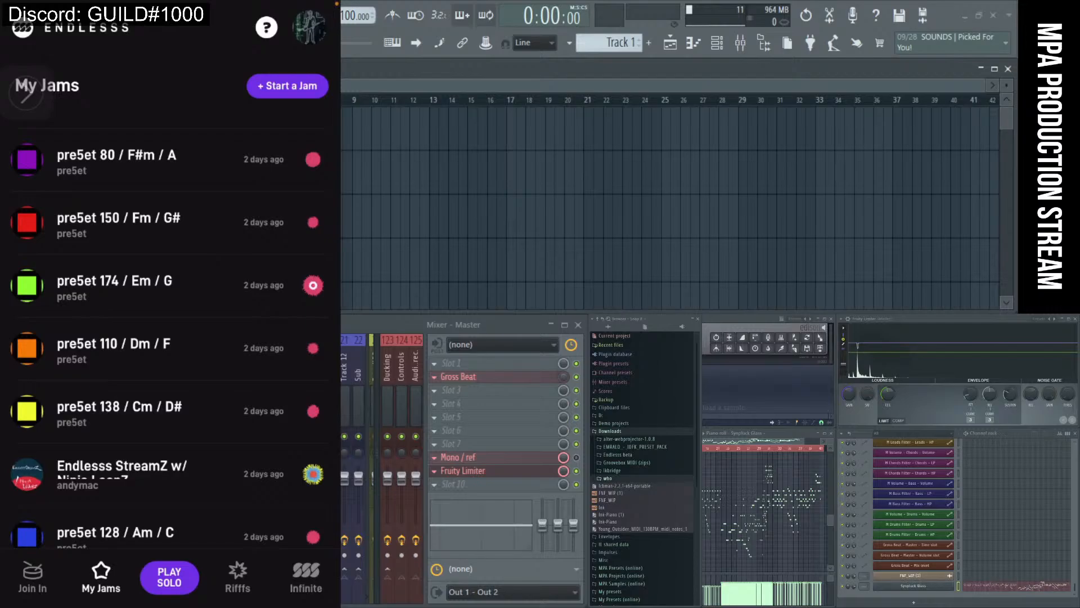
{"action": "mouse_move", "coordinate": [298, 336]}
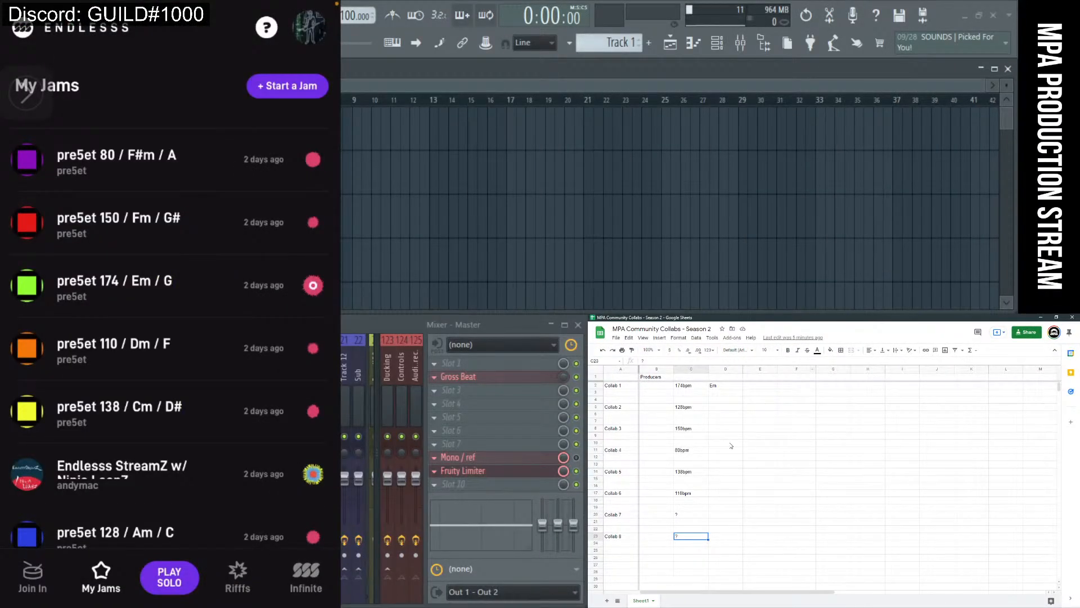
Type Cm / D# into Collab 5's key cell and Dm / F into Collab 6's key cell.
{"action": "left_click", "coordinate": [724, 475]}
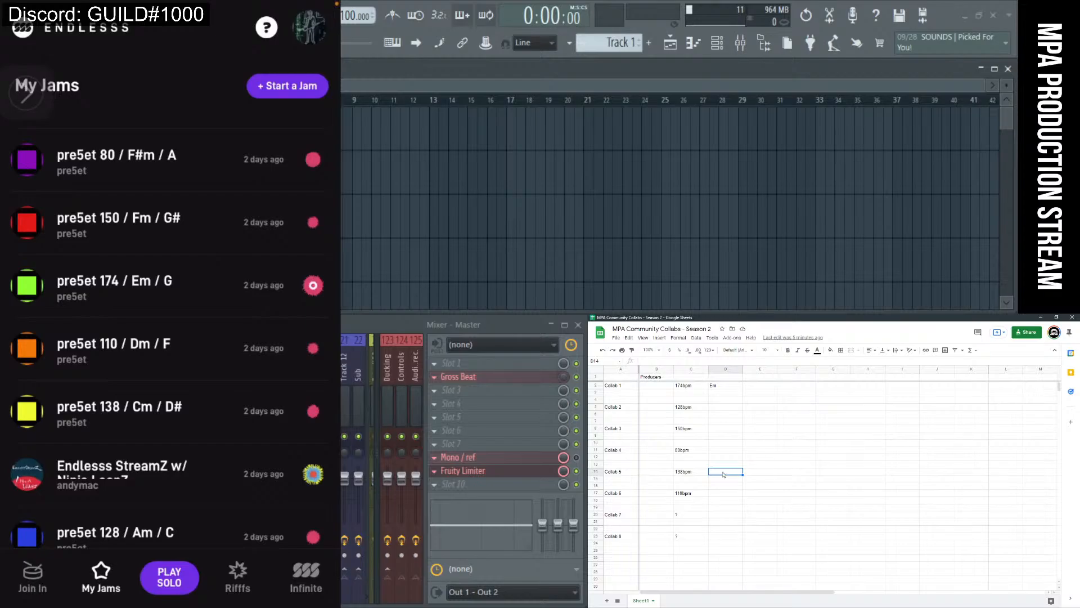
{"action": "type", "text": "Cm / D#"}
{"action": "left_click", "coordinate": [731, 482]}
{"action": "left_click", "coordinate": [696, 472]}
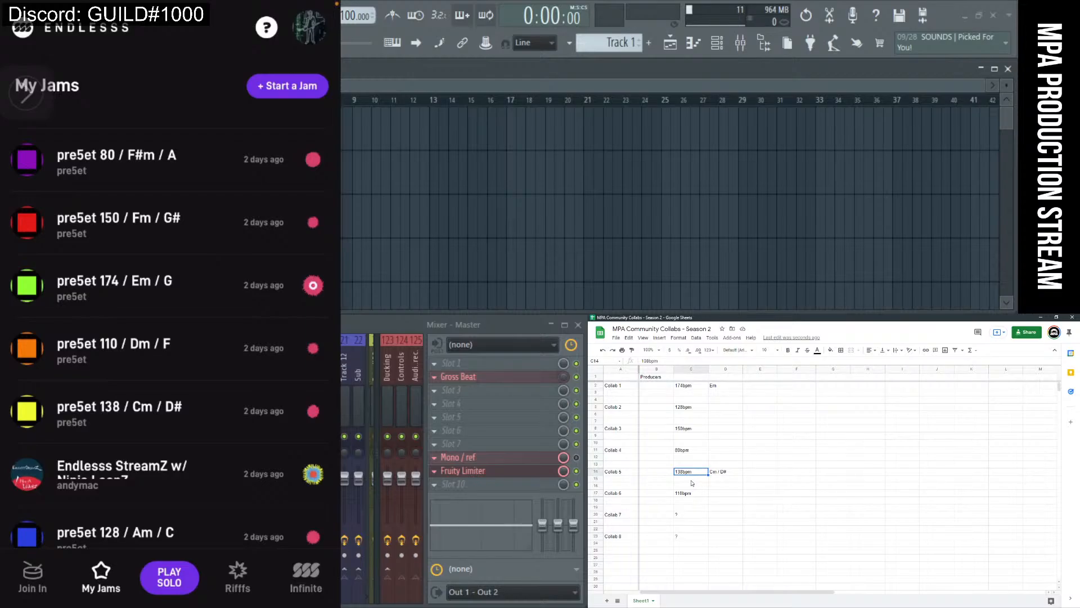
{"action": "left_click", "coordinate": [692, 480]}
{"action": "left_click", "coordinate": [734, 475]}
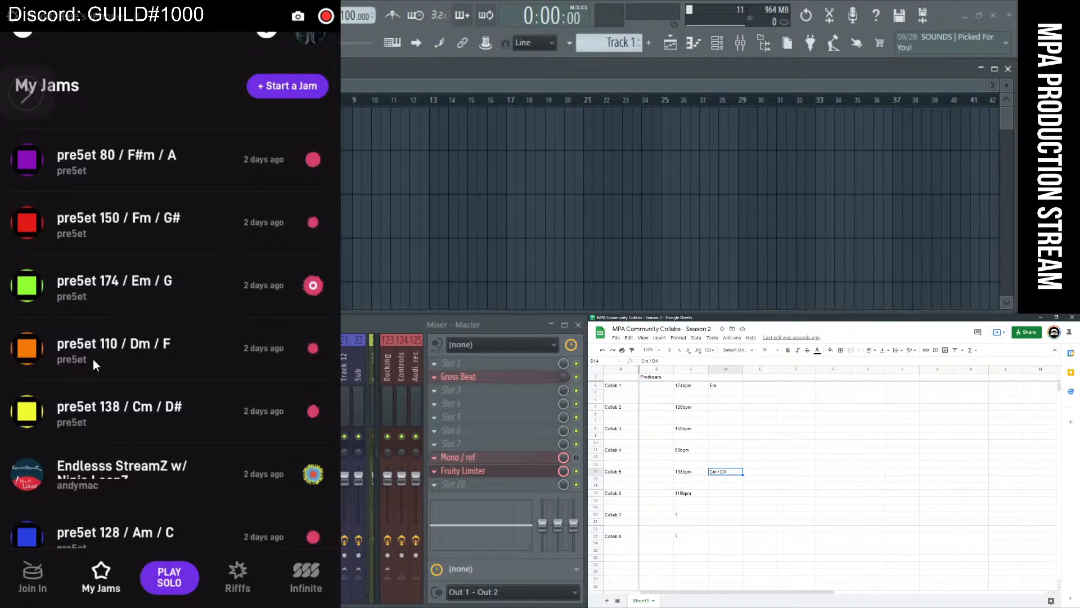
{"action": "left_click", "coordinate": [724, 494]}
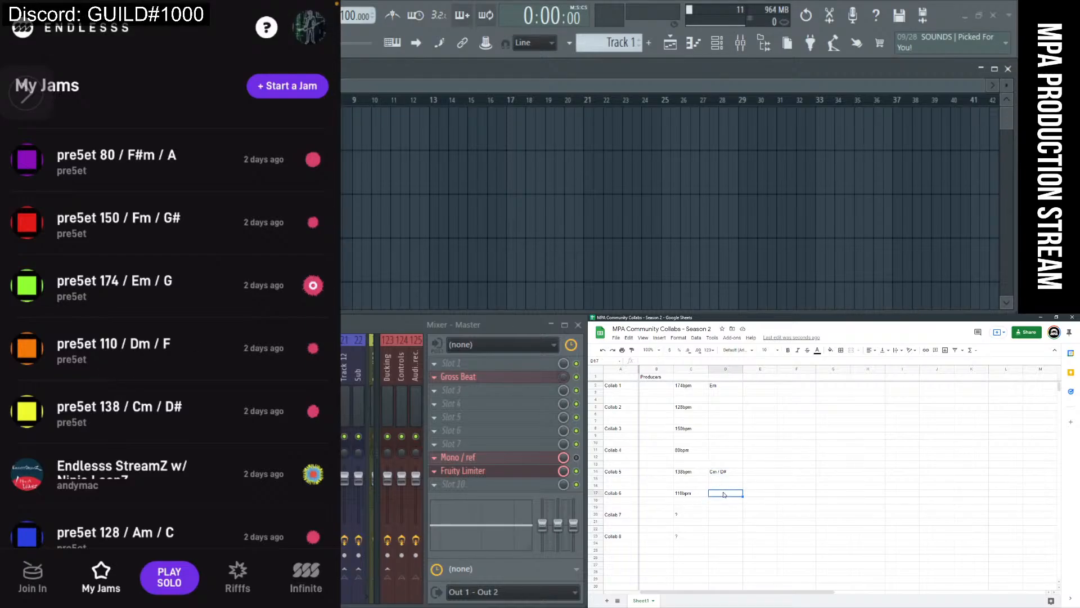
{"action": "type", "text": "Dm / F"}
Commit Collab 6's Dm / F key and enter F#m / A as Collab 4's key.
{"action": "left_click", "coordinate": [760, 498]}
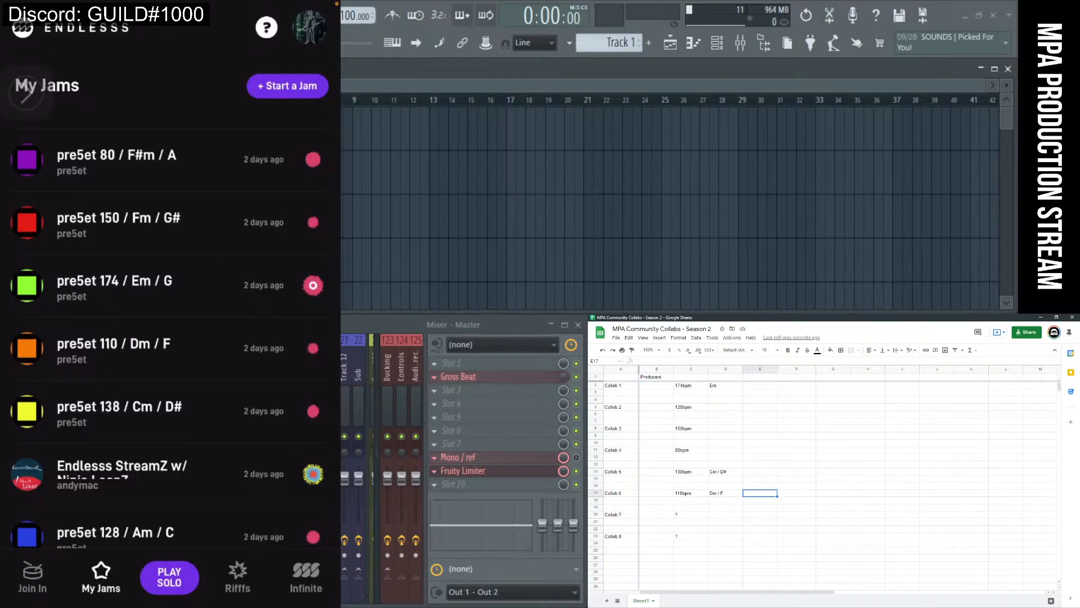
{"action": "left_click", "coordinate": [723, 453]}
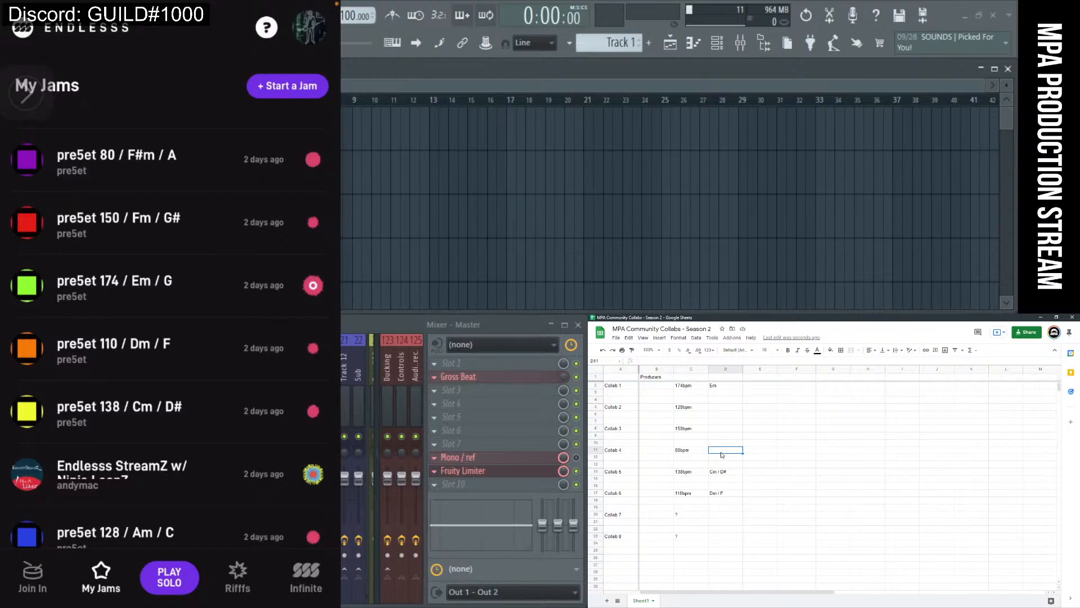
{"action": "type", "text": "F"}
{"action": "type", "text": "/ A"}
{"action": "left_click", "coordinate": [739, 472]}
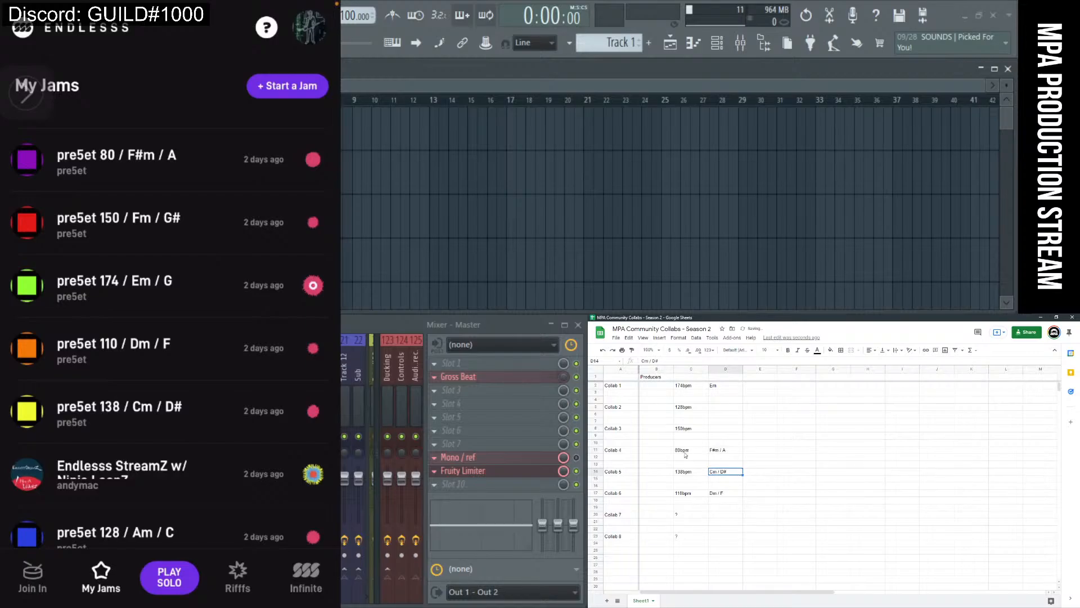
Compare the Collab 4 and 5 keys, then select Collab 2's key cell.
{"action": "left_click", "coordinate": [732, 452]}
{"action": "left_click", "coordinate": [736, 472]}
{"action": "left_click", "coordinate": [740, 452]}
{"action": "left_click", "coordinate": [725, 422]}
{"action": "left_click", "coordinate": [720, 538]}
{"action": "left_click", "coordinate": [724, 516]}
{"action": "left_click", "coordinate": [720, 410]}
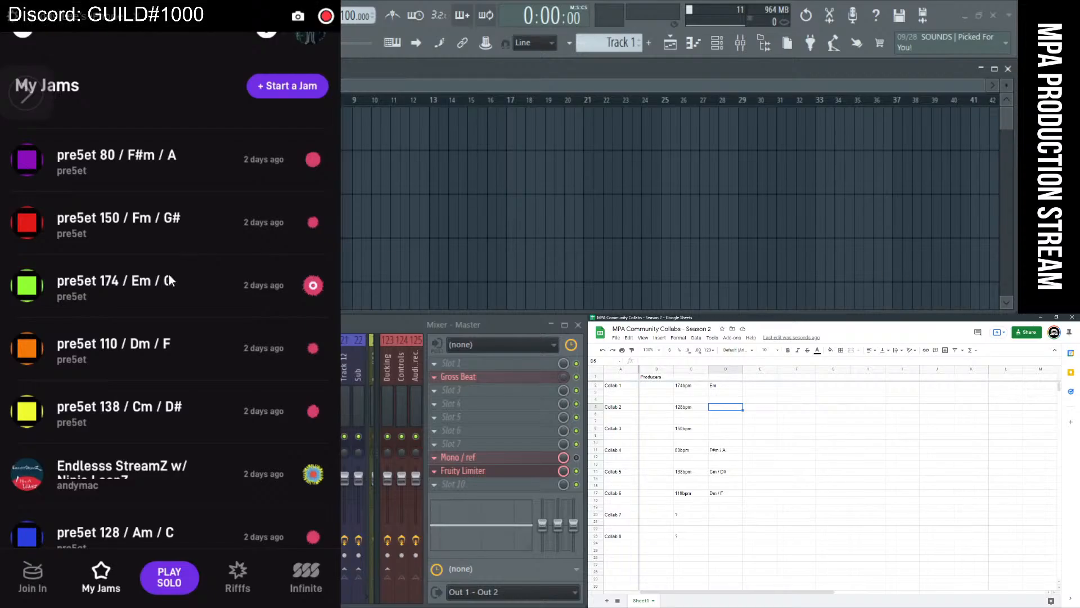
Enter the key Fm / G# for Collab 3 and Am / C for Collab 2.
{"action": "left_click", "coordinate": [715, 431]}
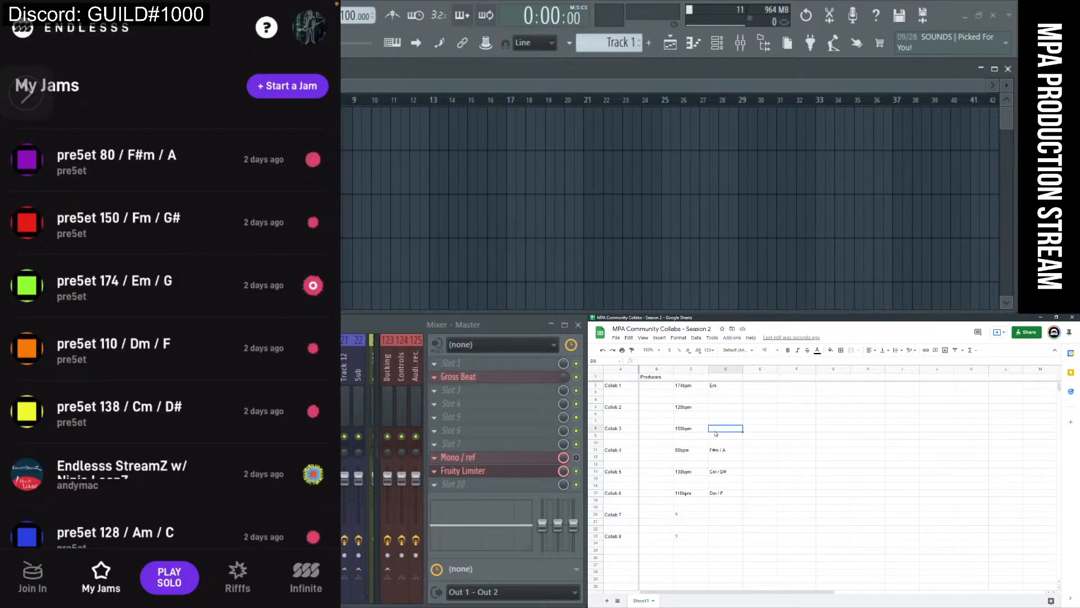
{"action": "type", "text": "Fm / G#"}
{"action": "left_click", "coordinate": [718, 409]}
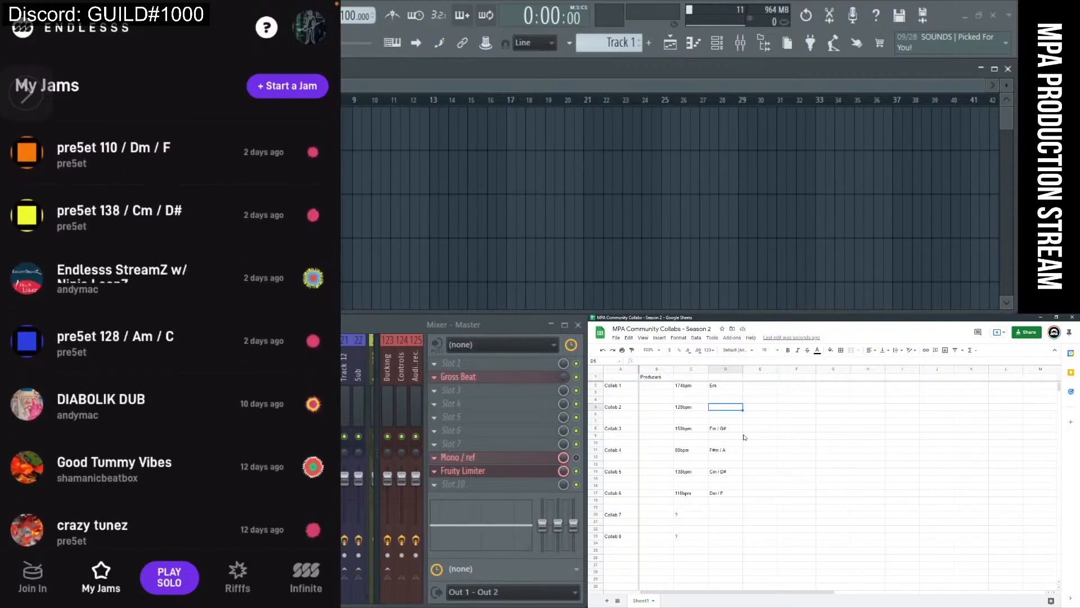
{"action": "type", "text": "Am / C"}
{"action": "left_click", "coordinate": [781, 439]}
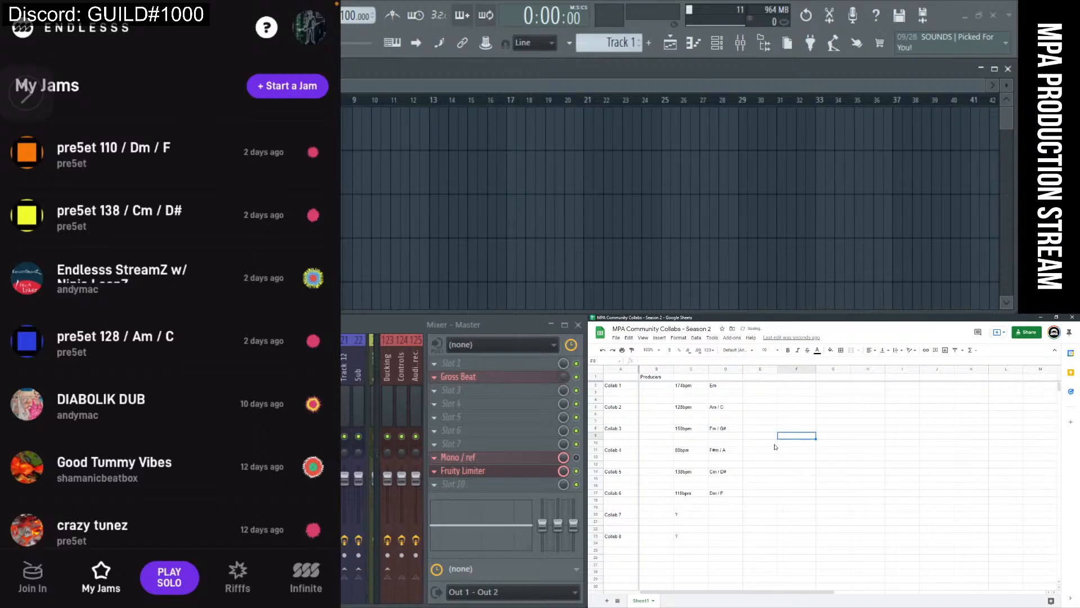
Extend Collab 1's key from Em to Em / G, then check the Collab 7 and 8 tempo cells.
{"action": "left_click", "coordinate": [732, 387]}
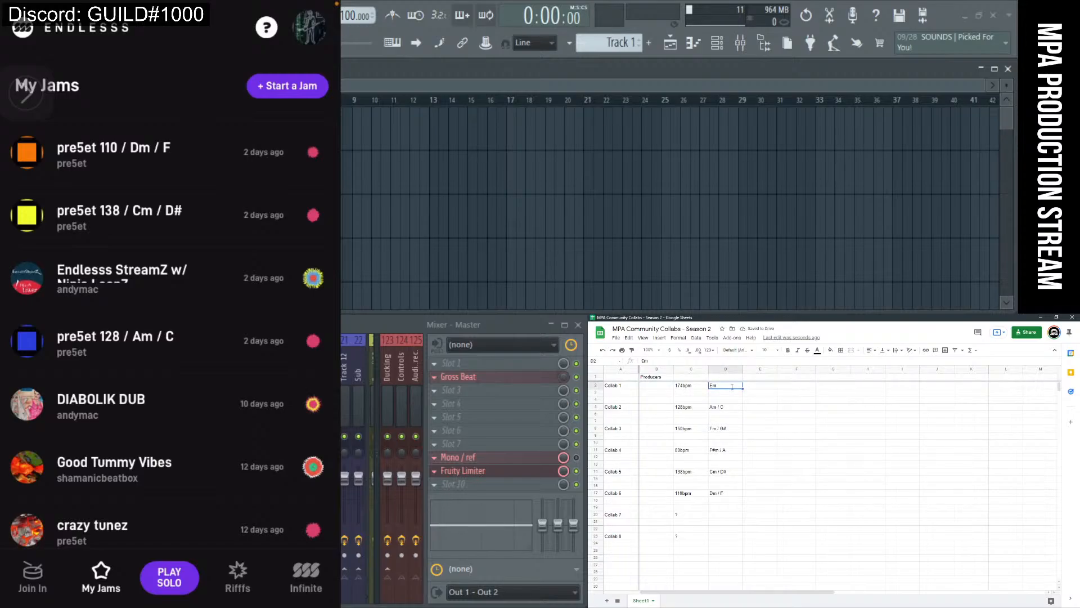
{"action": "double_click", "coordinate": [732, 387]}
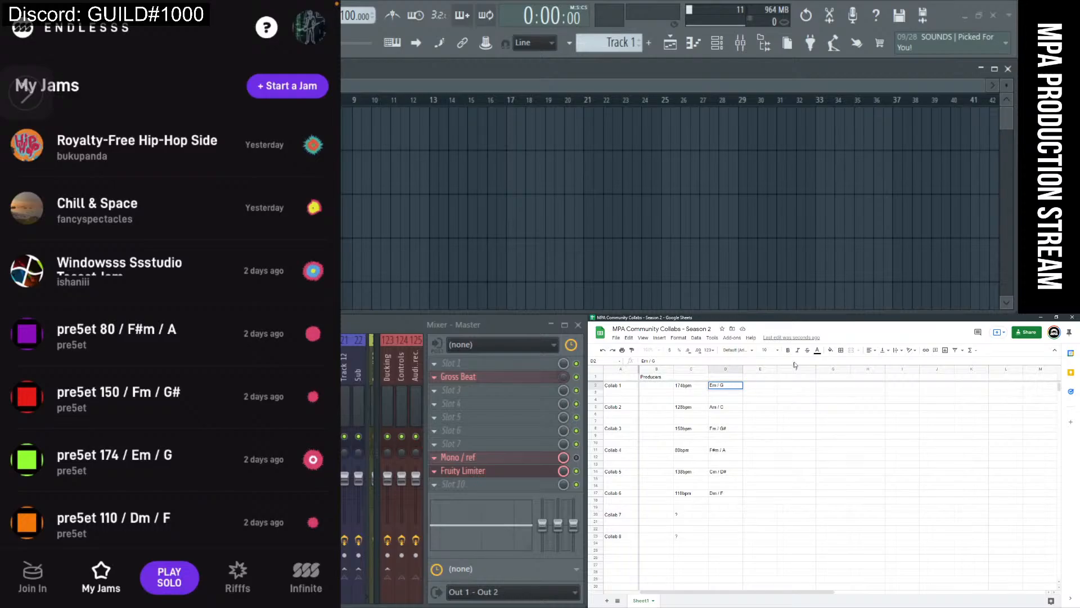
{"action": "left_click", "coordinate": [802, 393]}
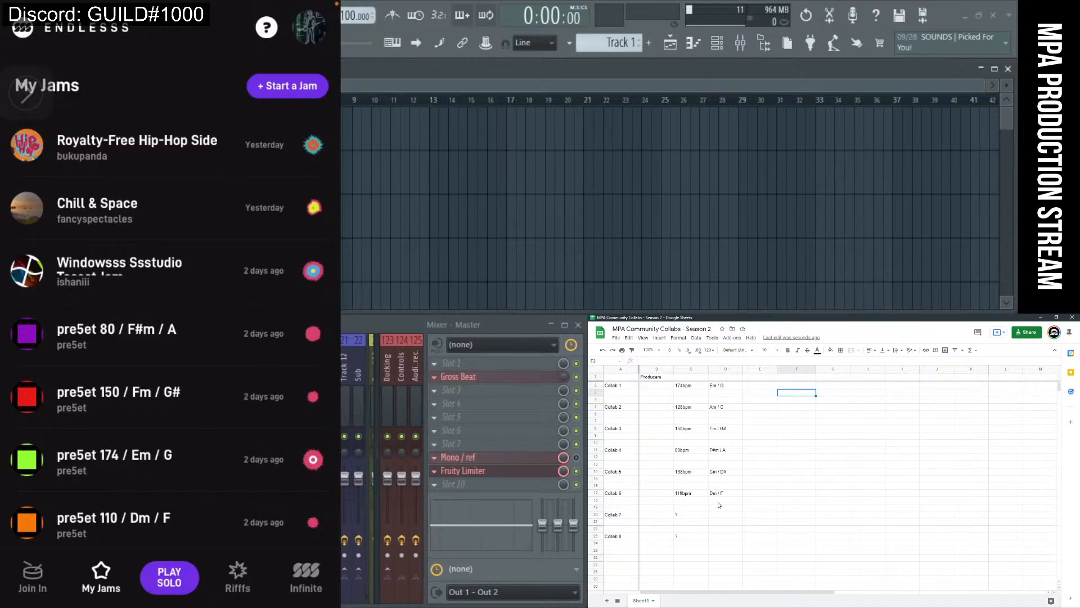
{"action": "left_click", "coordinate": [691, 515]}
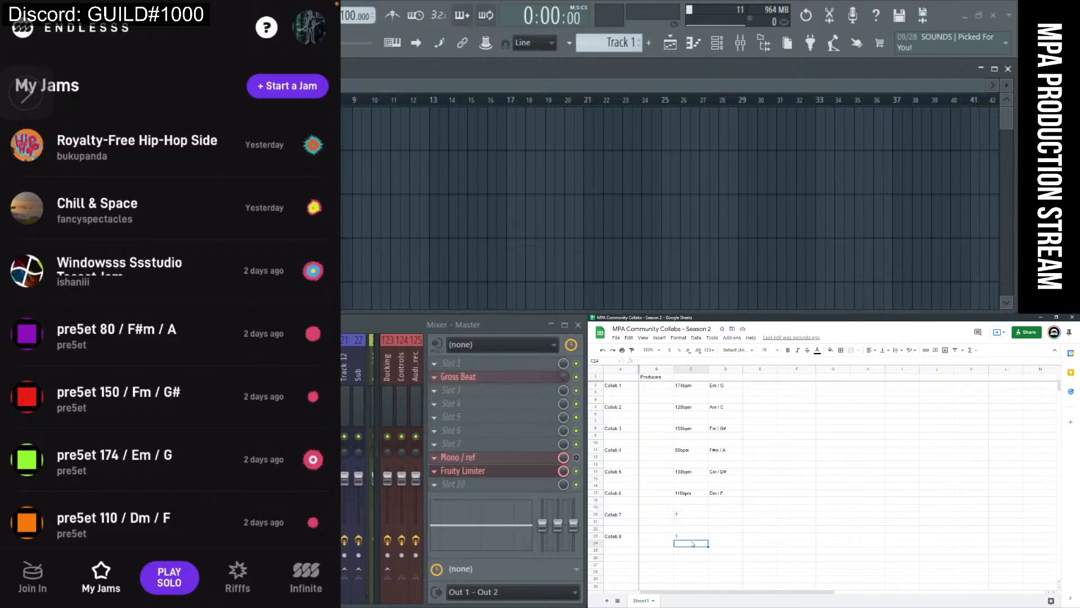
{"action": "left_click", "coordinate": [692, 537]}
{"action": "left_click", "coordinate": [695, 516]}
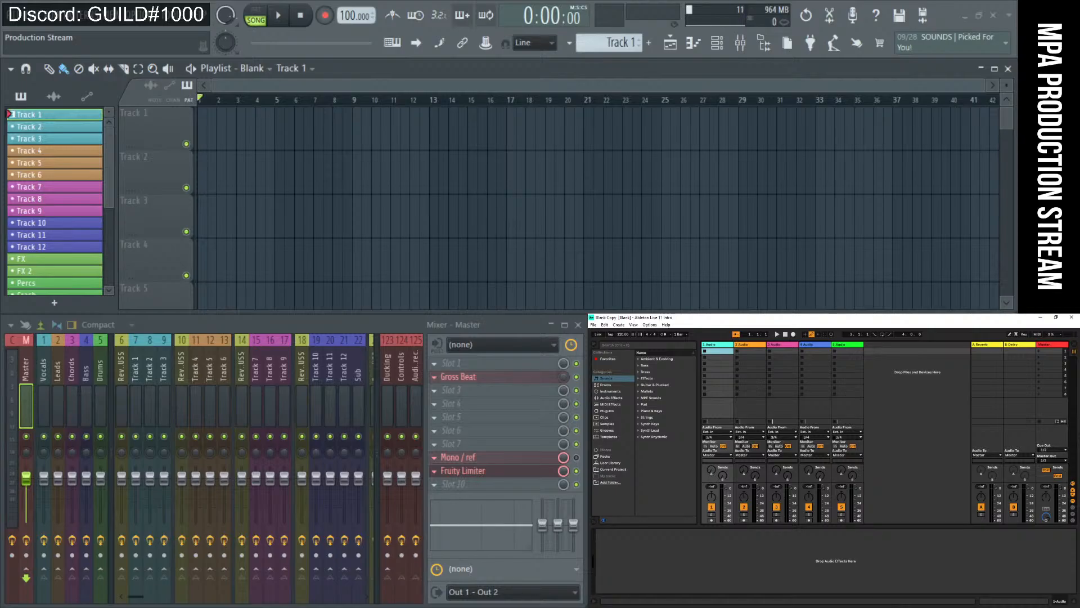
Switch to the colour-coded Season 1 sheet for reference, then bring the Season 2 sheet back to the front.
{"action": "key", "text": "alt+Tab"}
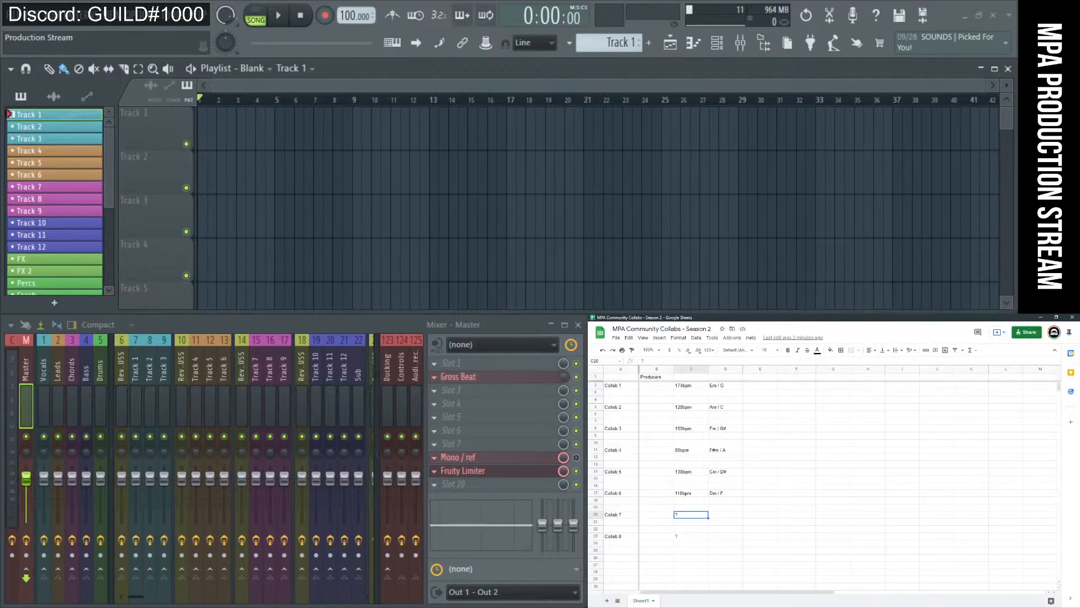
{"action": "key", "text": "alt+Tab"}
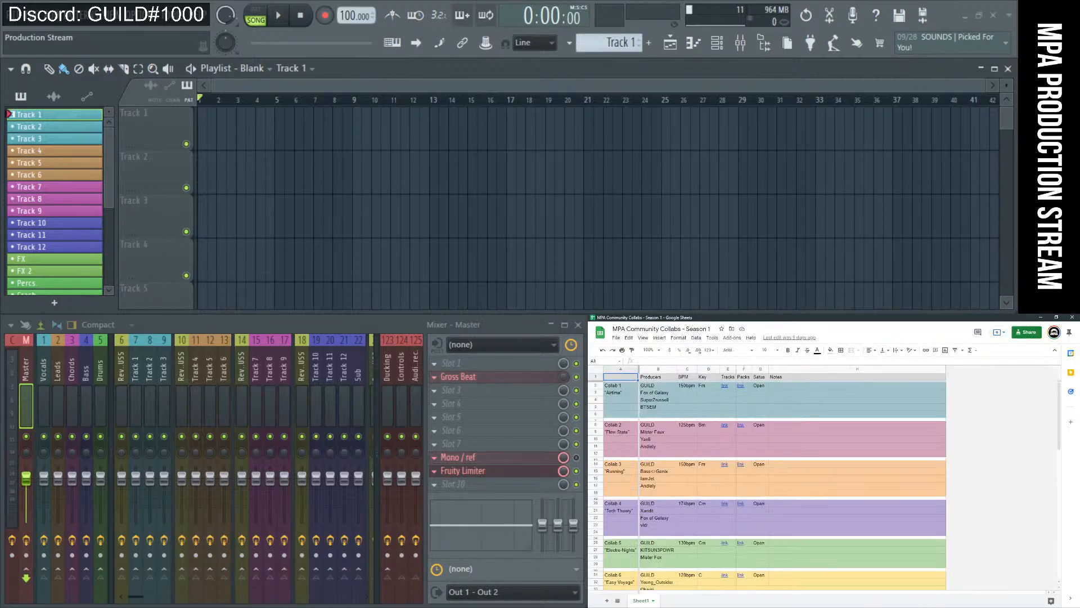
{"action": "key", "text": "alt+Tab"}
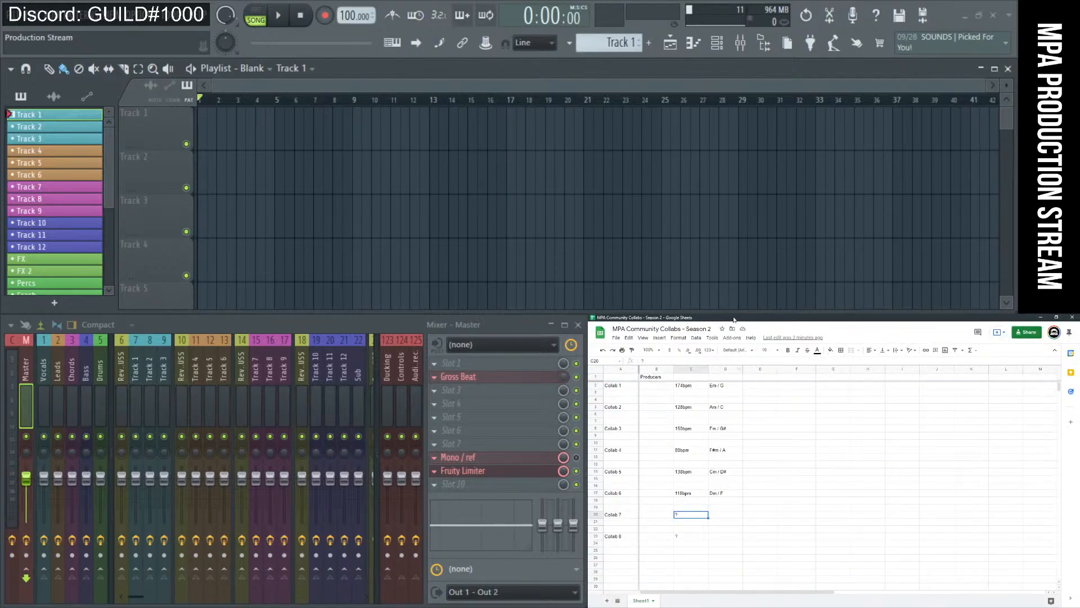
{"action": "key", "text": "alt+Tab"}
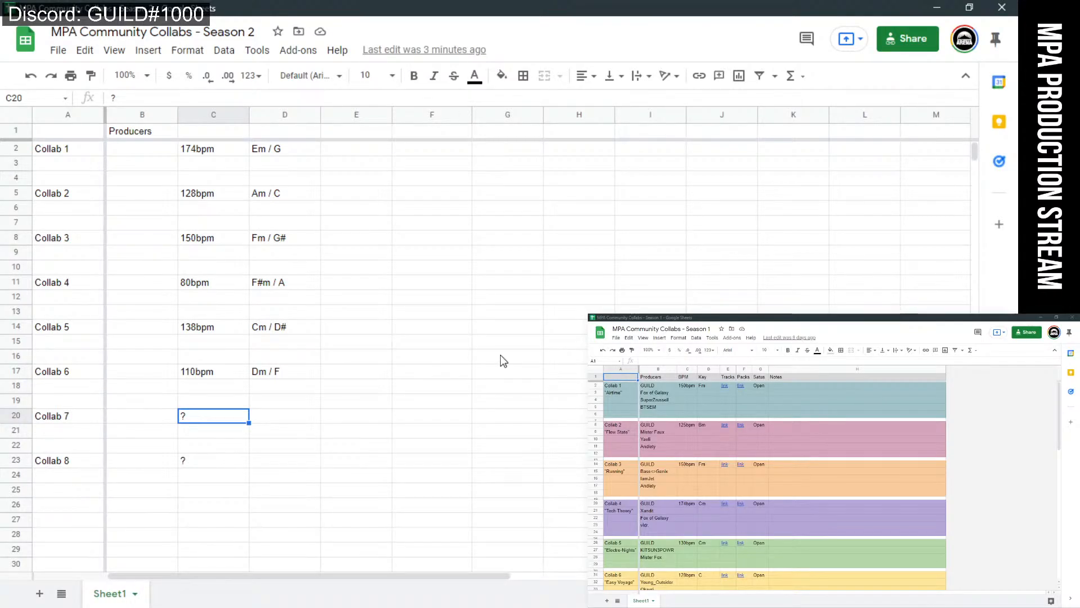
{"action": "left_click", "coordinate": [440, 313]}
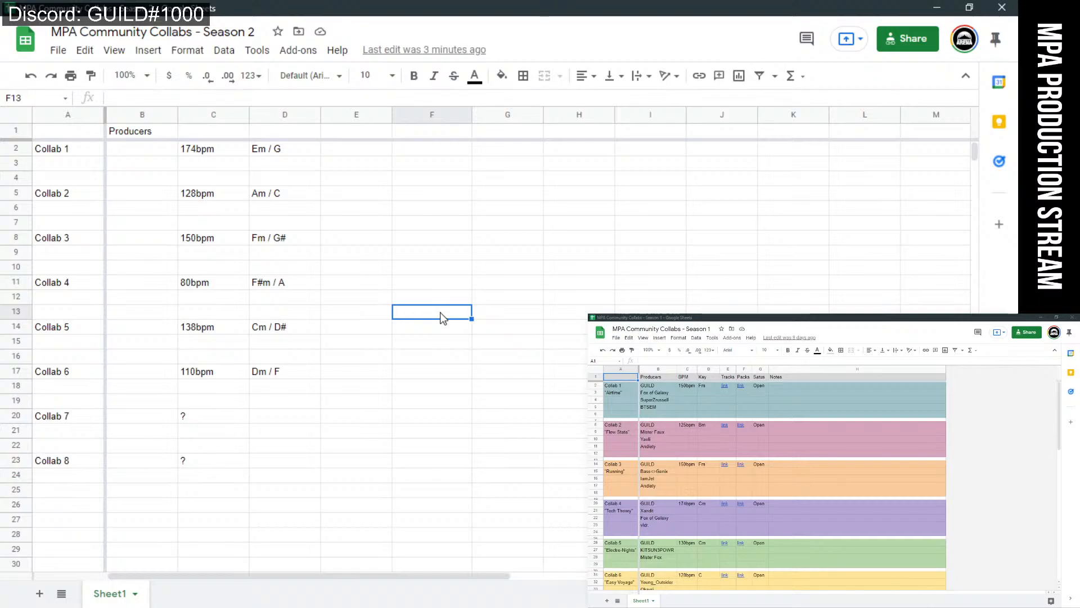
{"action": "scroll", "coordinate": [440, 313], "scroll_direction": "down", "scroll_amount": 1}
{"action": "scroll", "coordinate": [440, 313], "scroll_direction": "up", "scroll_amount": 1}
{"action": "left_click", "coordinate": [365, 211]}
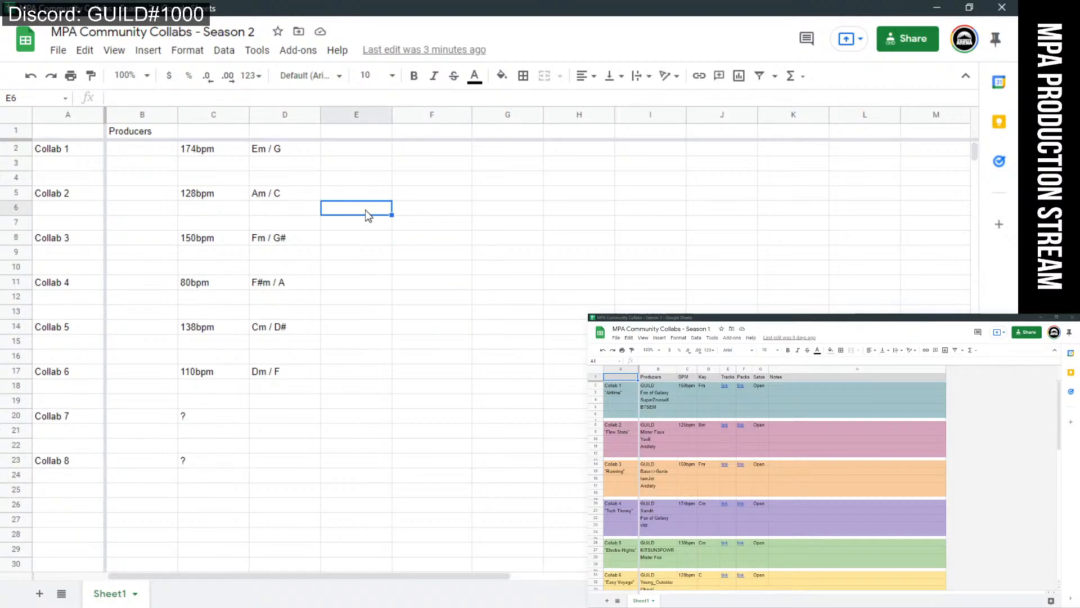
{"action": "left_click", "coordinate": [352, 155]}
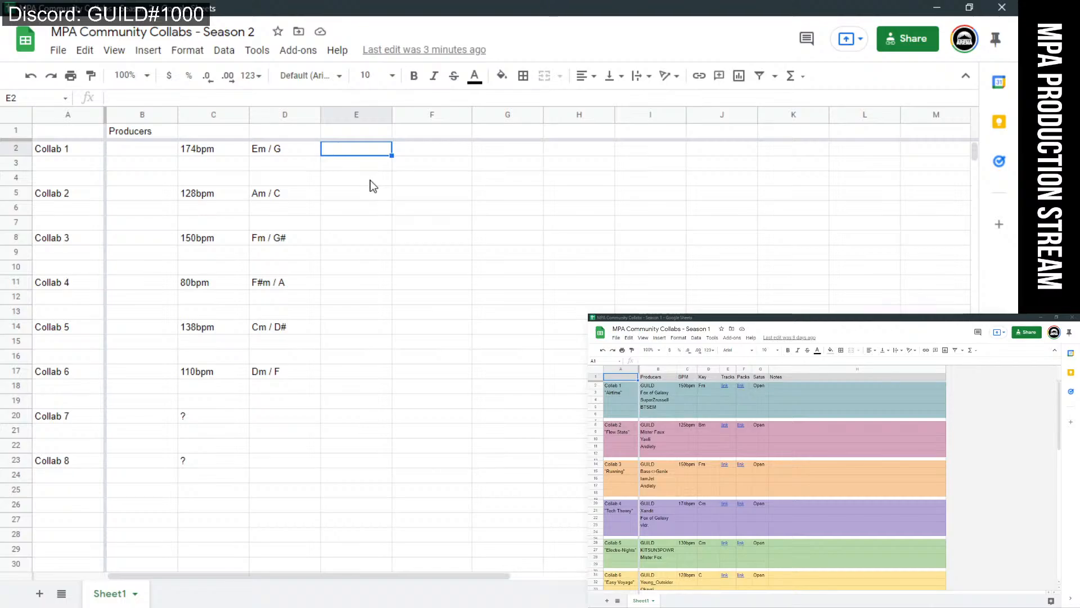
Copy the Party Killer Tunes text into cell B29 of the Producers column.
{"action": "scroll", "coordinate": [277, 467], "scroll_direction": "down", "scroll_amount": 1}
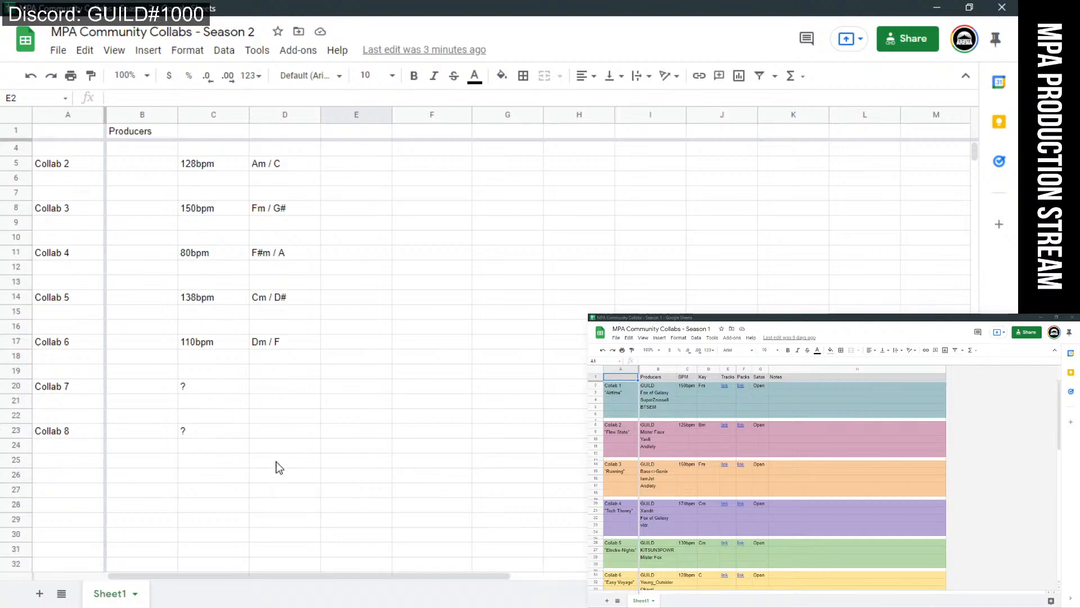
{"action": "left_click", "coordinate": [141, 467]}
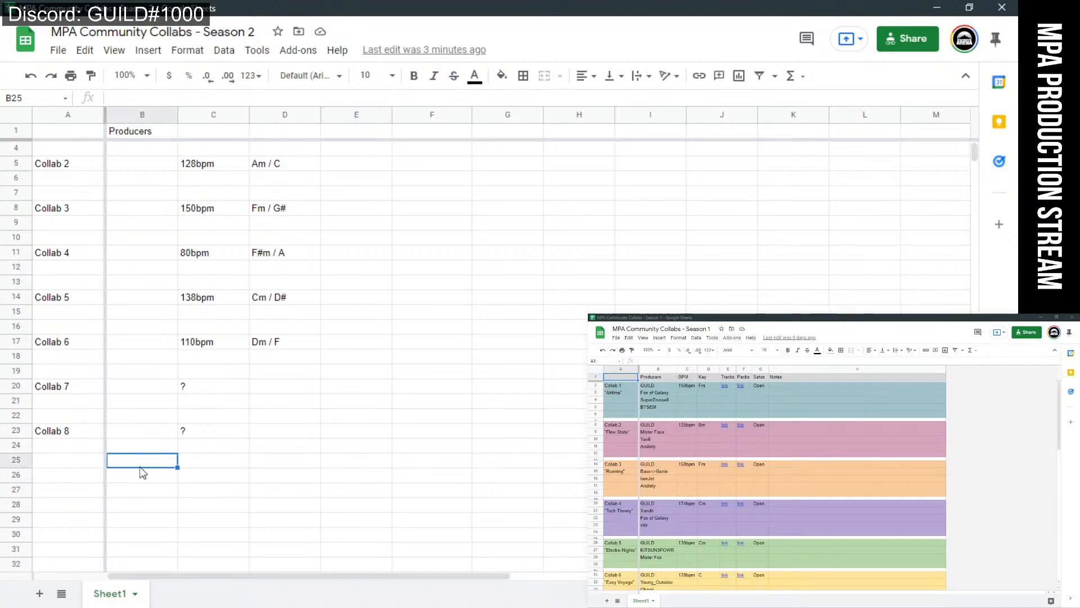
{"action": "scroll", "coordinate": [269, 453], "scroll_direction": "down", "scroll_amount": 6}
{"action": "scroll", "coordinate": [278, 354], "scroll_direction": "up", "scroll_amount": 1}
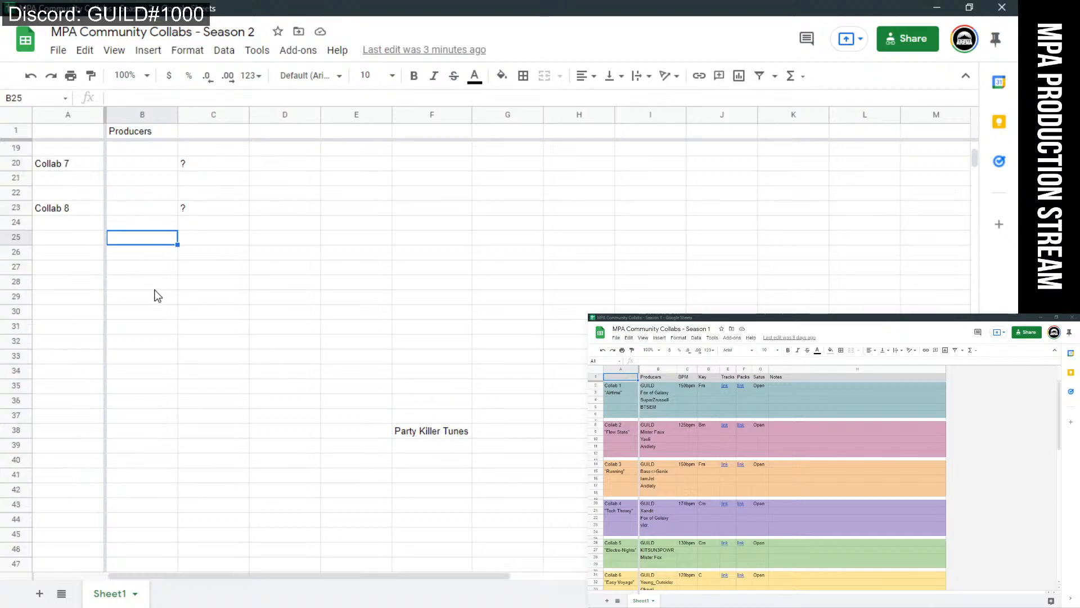
{"action": "left_click", "coordinate": [128, 285]}
{"action": "left_click", "coordinate": [421, 432]}
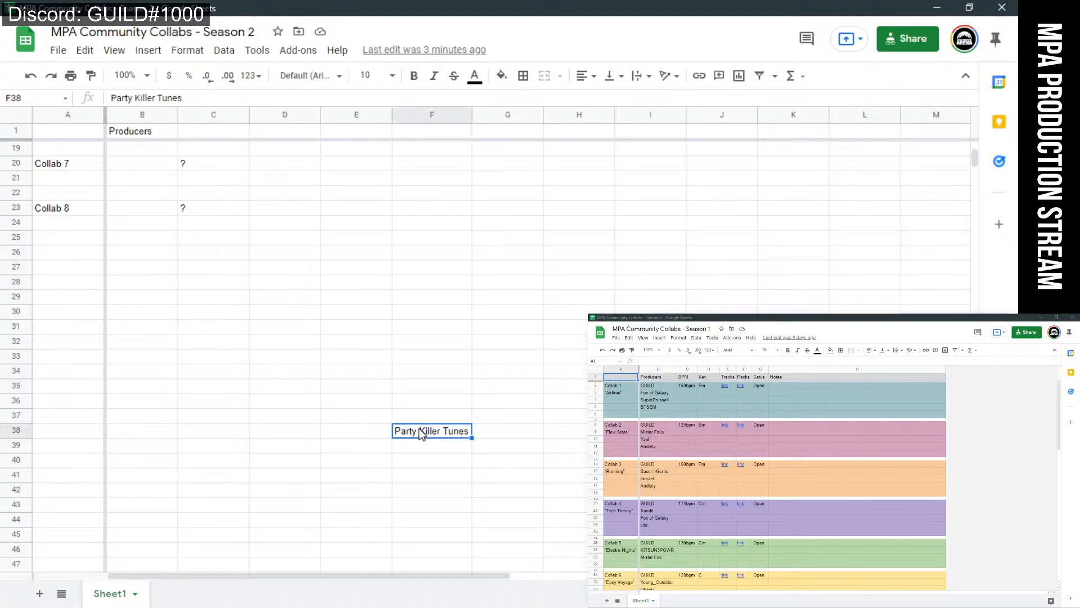
{"action": "key", "text": "ctrl+c"}
{"action": "left_click", "coordinate": [122, 302]}
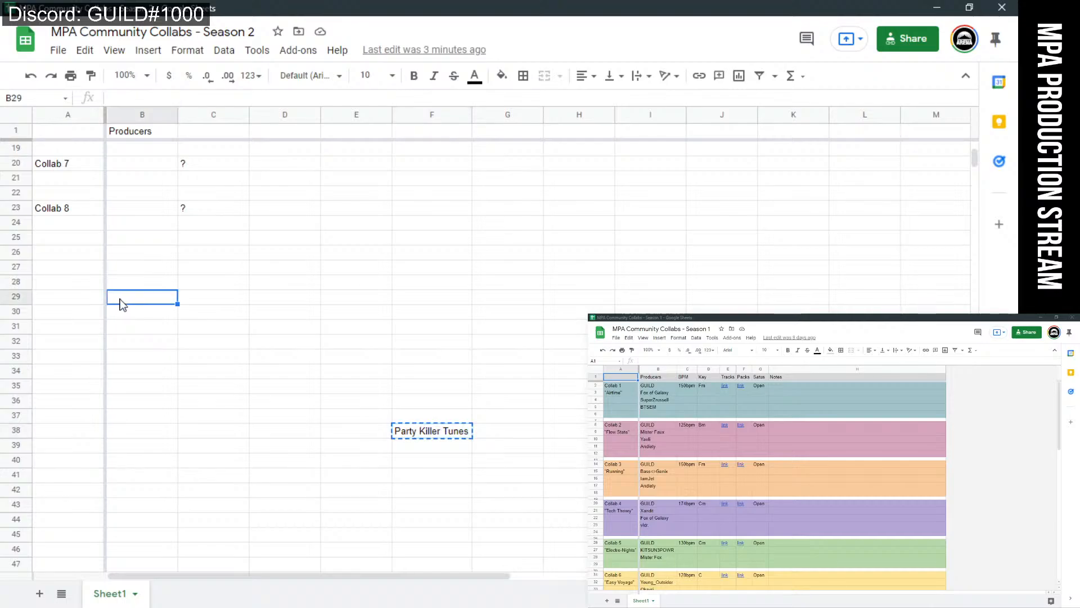
{"action": "key", "text": "ctrl+v"}
{"action": "left_click", "coordinate": [219, 357]}
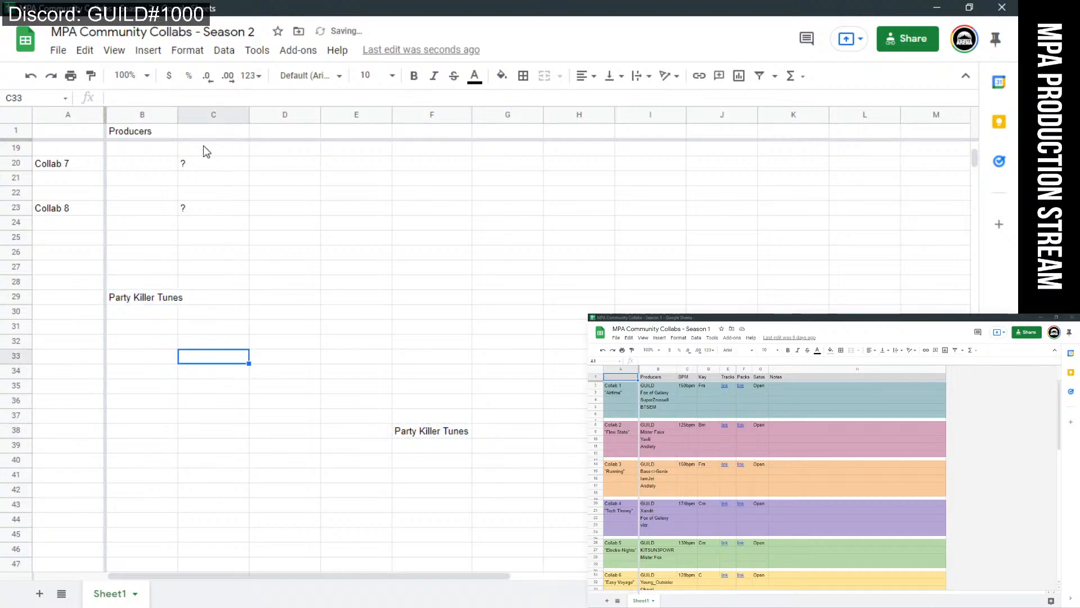
Resize column B to fit its data.
{"action": "right_click", "coordinate": [125, 119]}
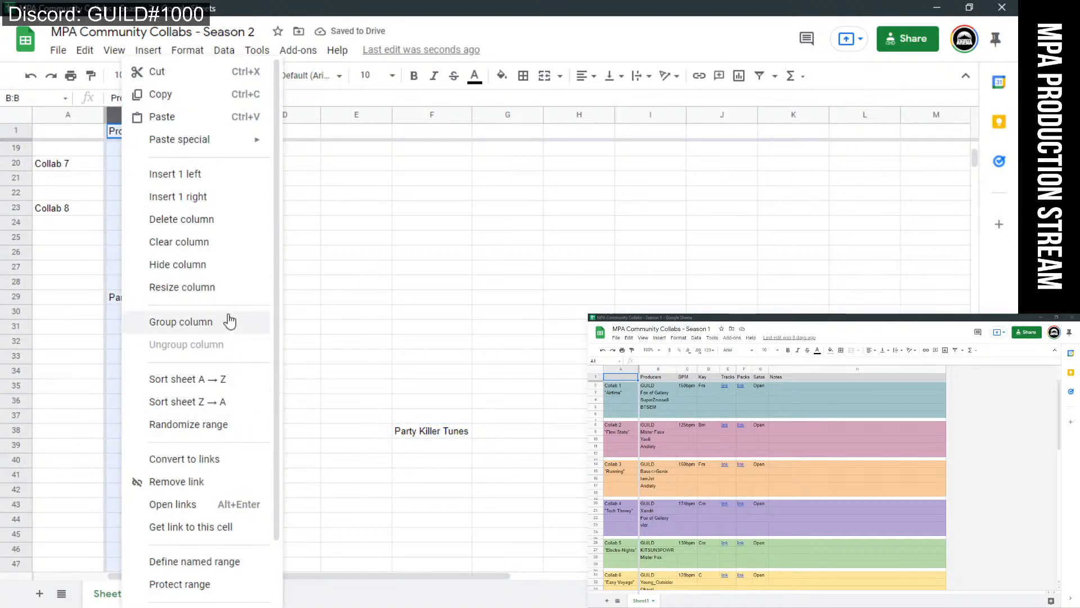
{"action": "left_click", "coordinate": [225, 287]}
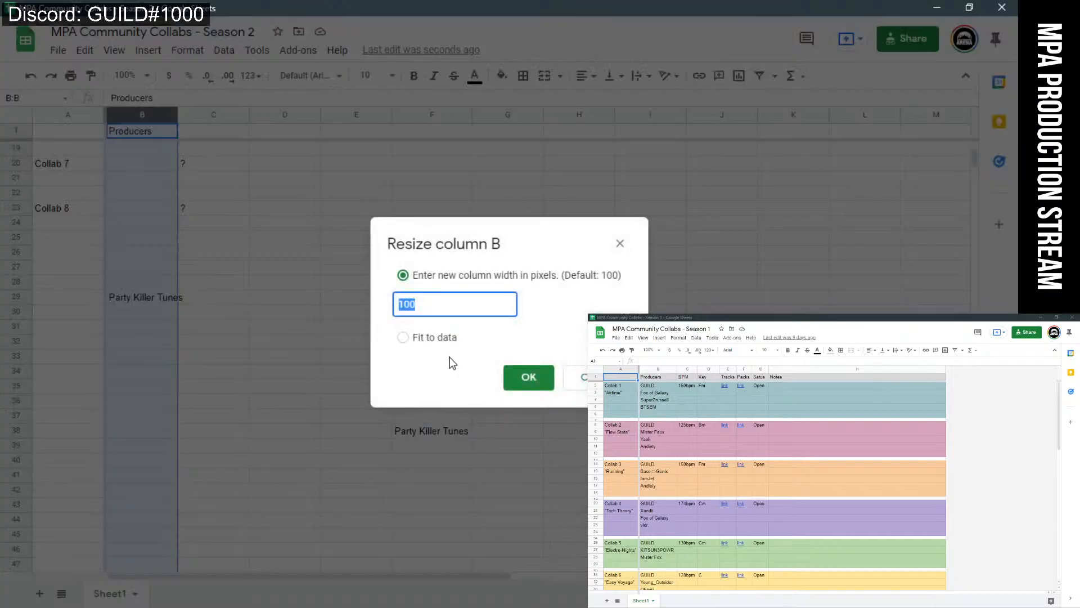
{"action": "left_click", "coordinate": [403, 337]}
{"action": "left_click", "coordinate": [523, 377]}
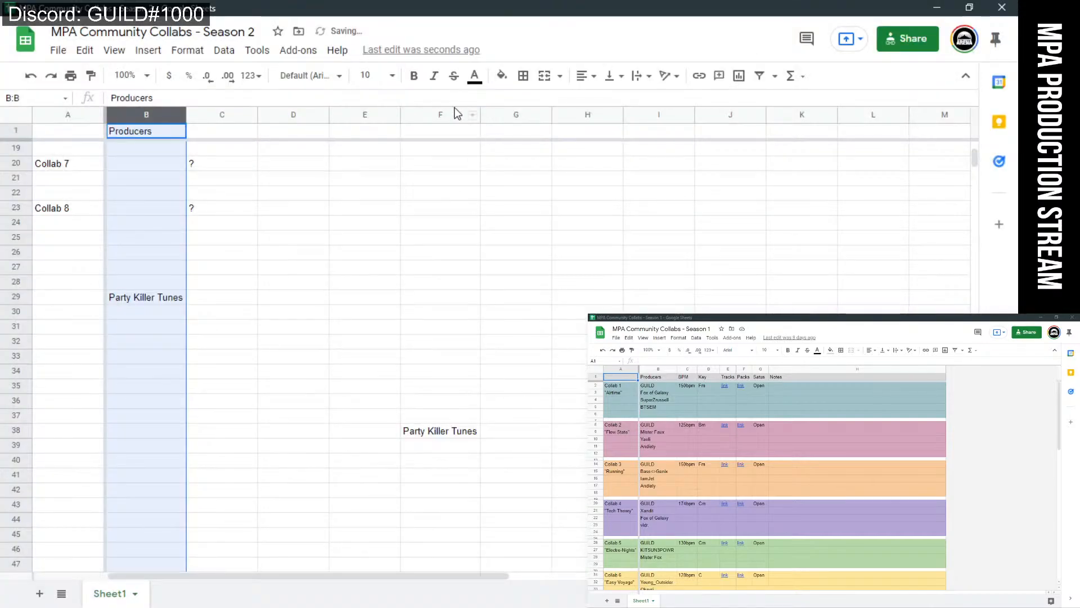
Delete the stray Party Killer Tunes text from cell F38.
{"action": "right_click", "coordinate": [520, 360]}
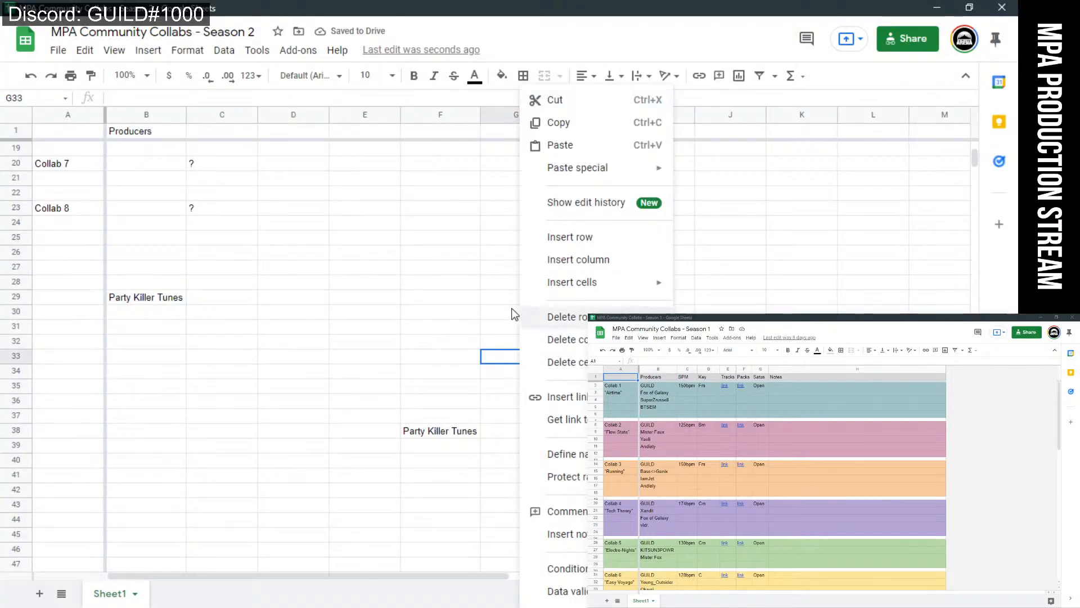
{"action": "left_click", "coordinate": [424, 429]}
{"action": "key", "text": "Delete"}
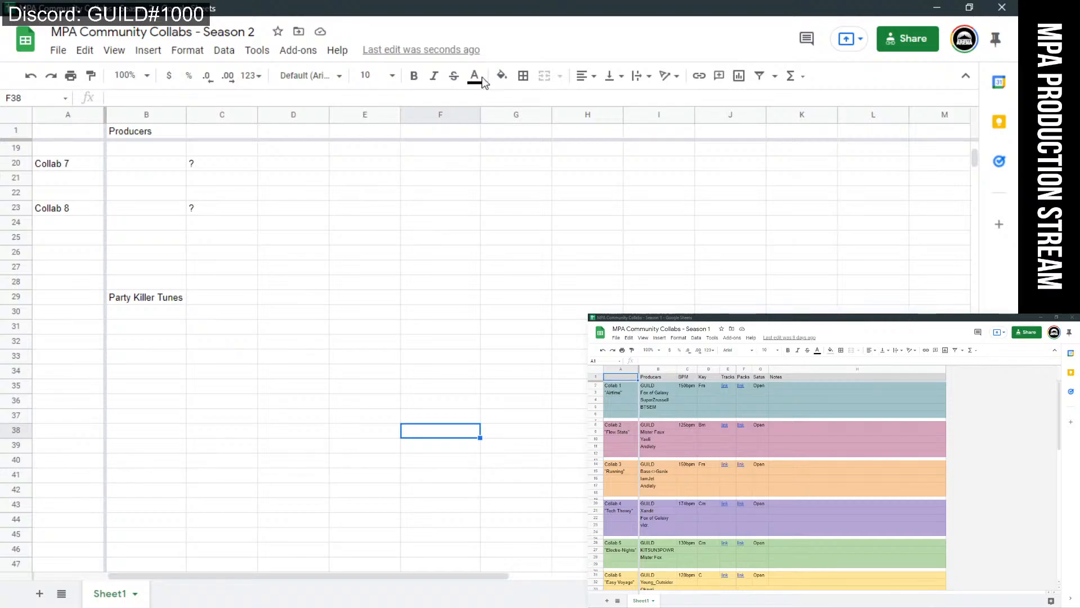
{"action": "left_click", "coordinate": [193, 313]}
{"action": "left_click", "coordinate": [145, 313]}
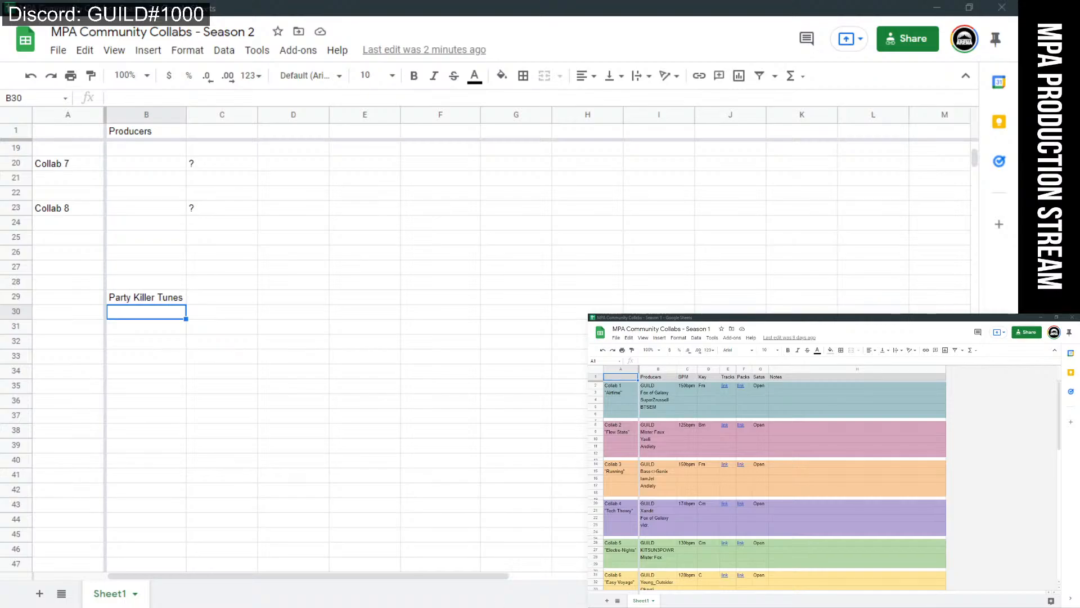
Open File Explorer on the second monitor at MPA Samples (online) > MPA Collected Samples.
{"action": "key", "text": "super+e"}
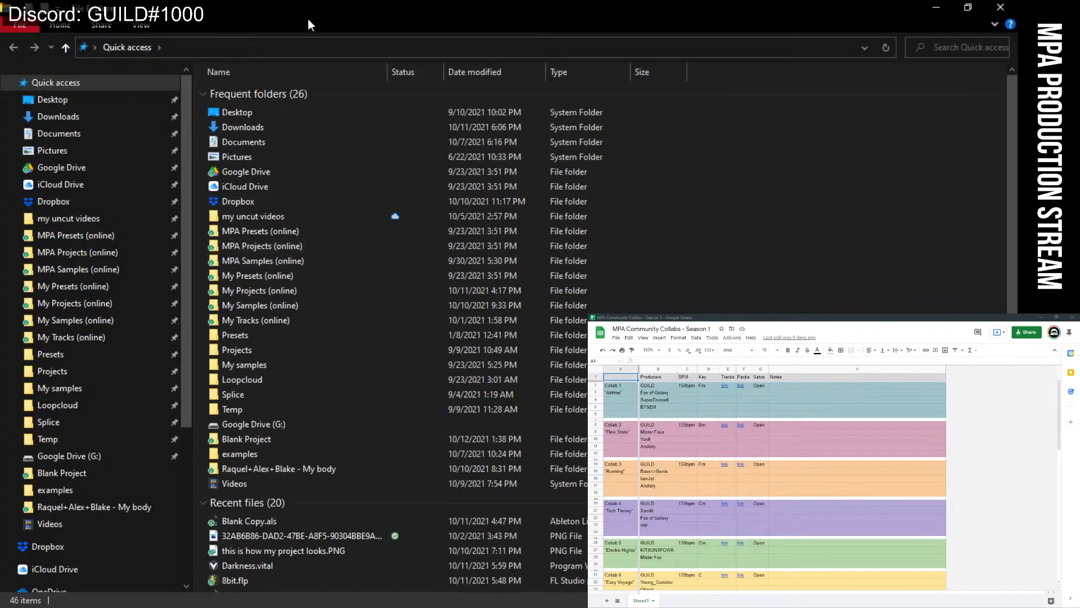
{"action": "key", "text": "super+shift+Right"}
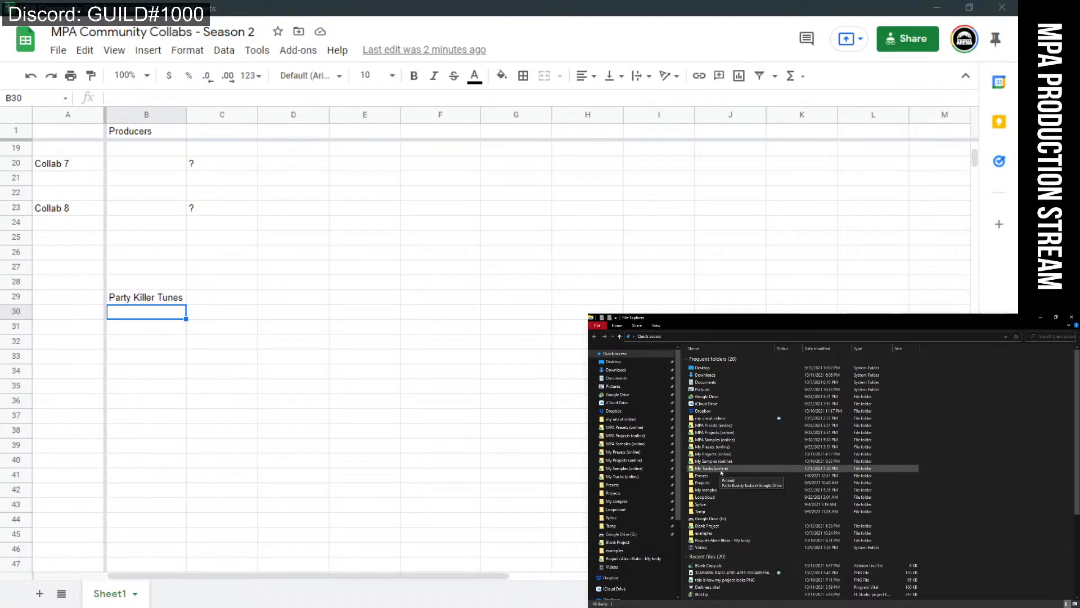
{"action": "left_click", "coordinate": [647, 444]}
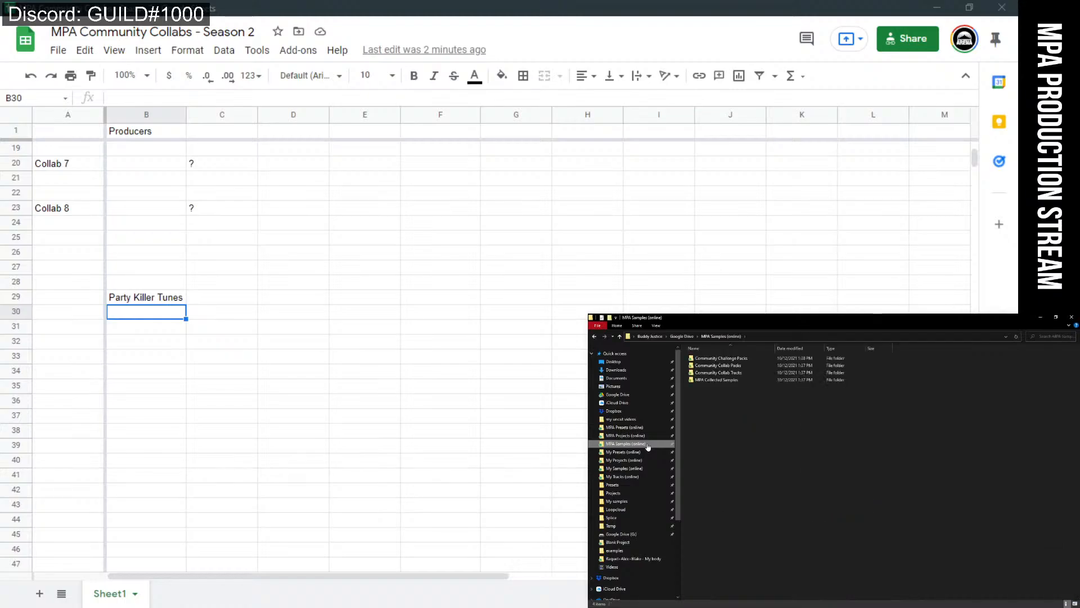
{"action": "double_click", "coordinate": [704, 380]}
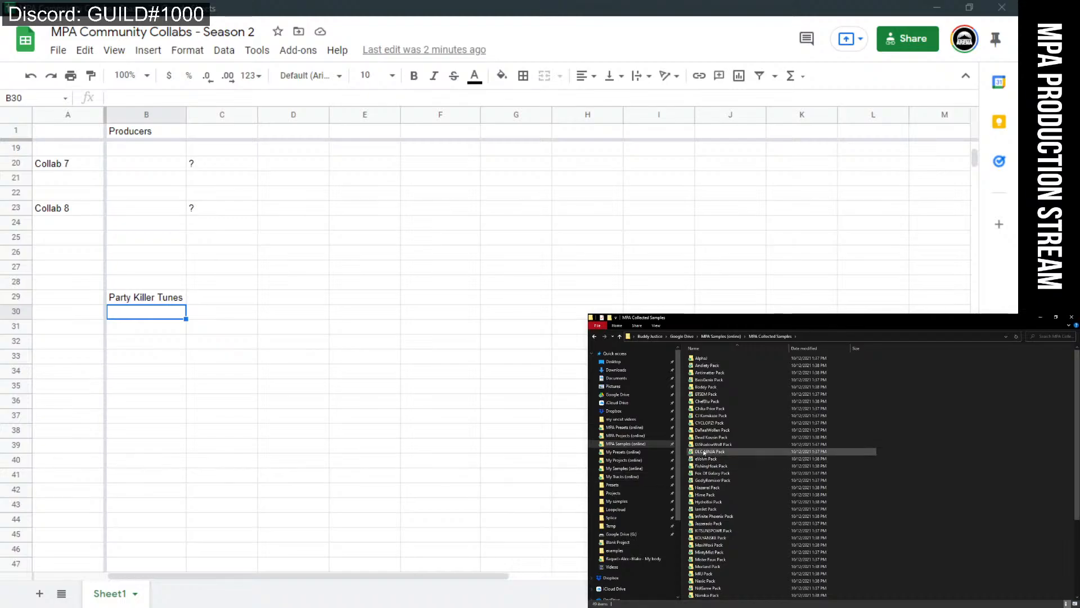
Replace Party Killer Tunes in B29 with the first producer's name and fill it bright green.
{"action": "left_click", "coordinate": [138, 294]}
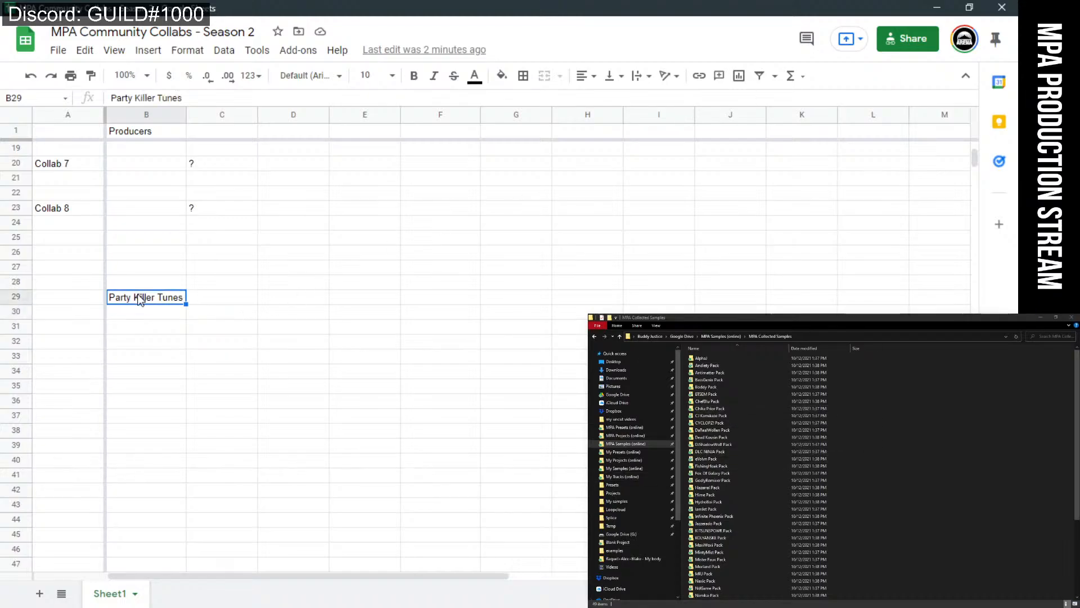
{"action": "key", "text": "Delete"}
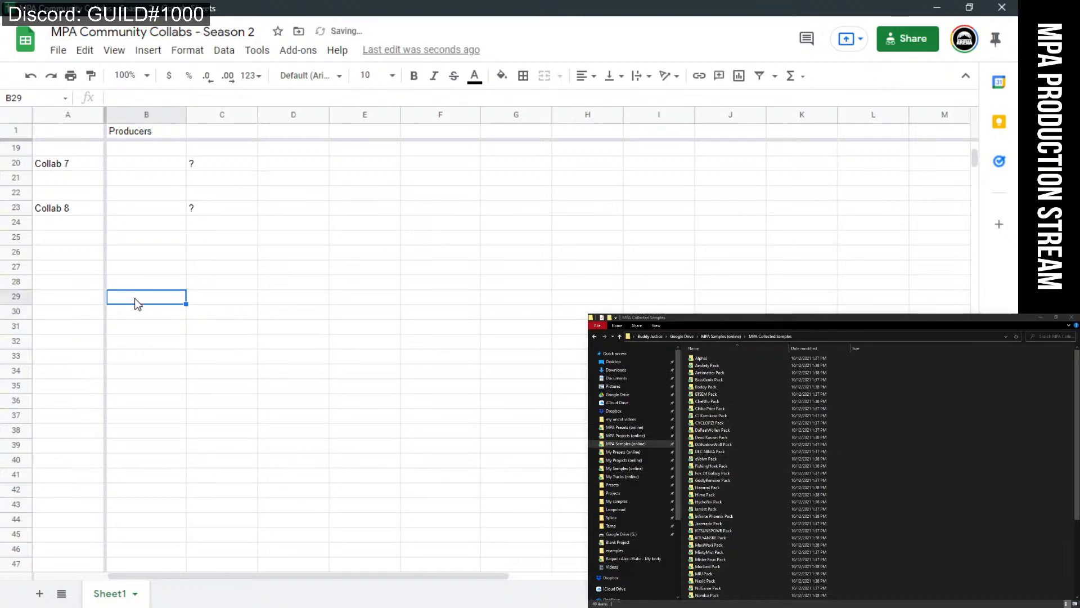
{"action": "type", "text": "Alph"}
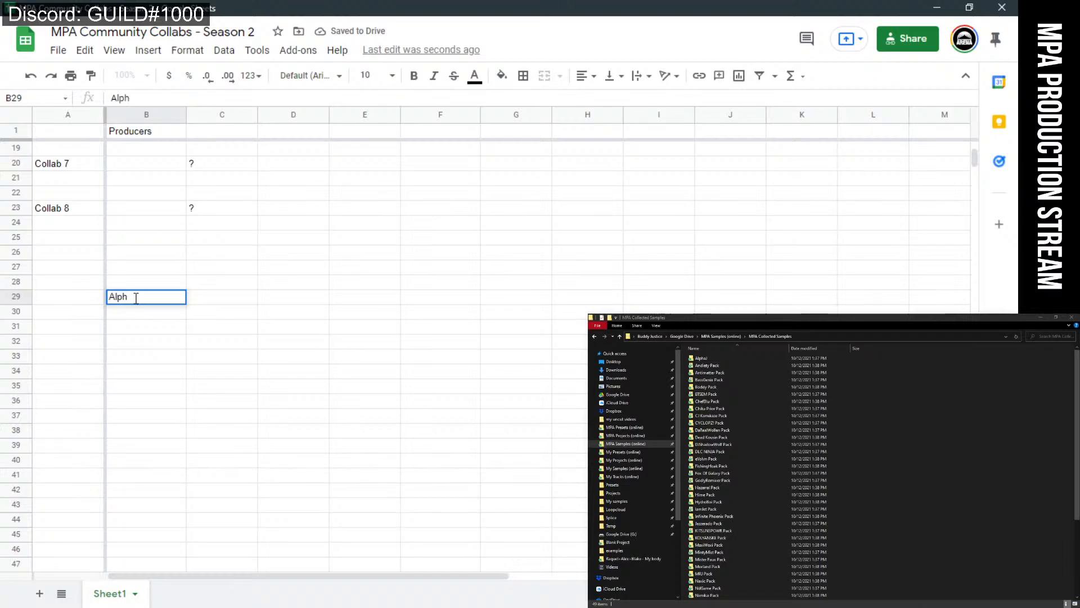
{"action": "type", "text": "aJ"}
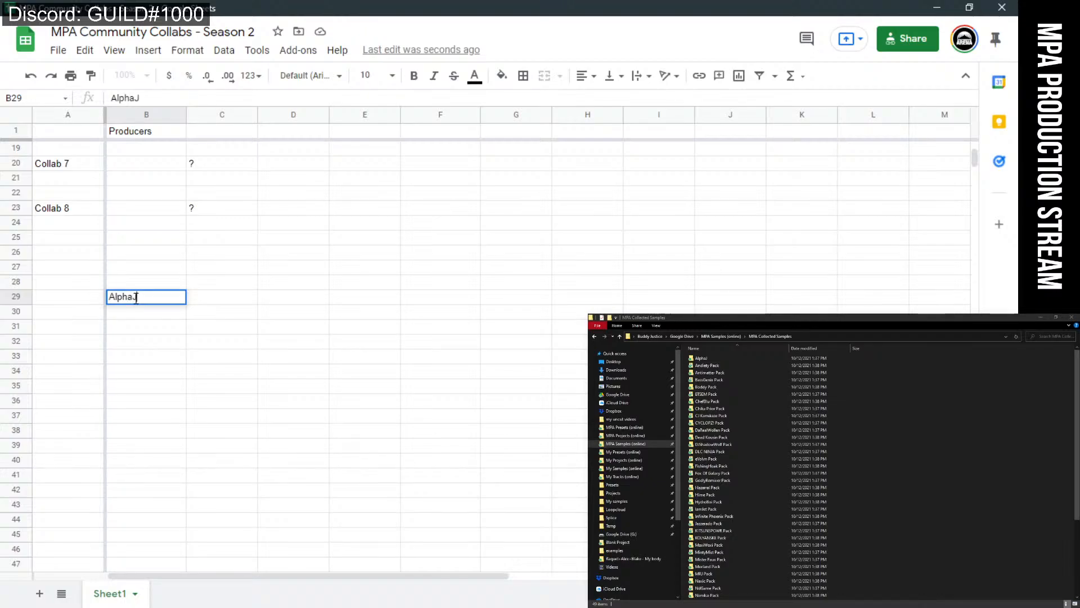
{"action": "left_click", "coordinate": [18, 296]}
{"action": "right_click", "coordinate": [19, 296]}
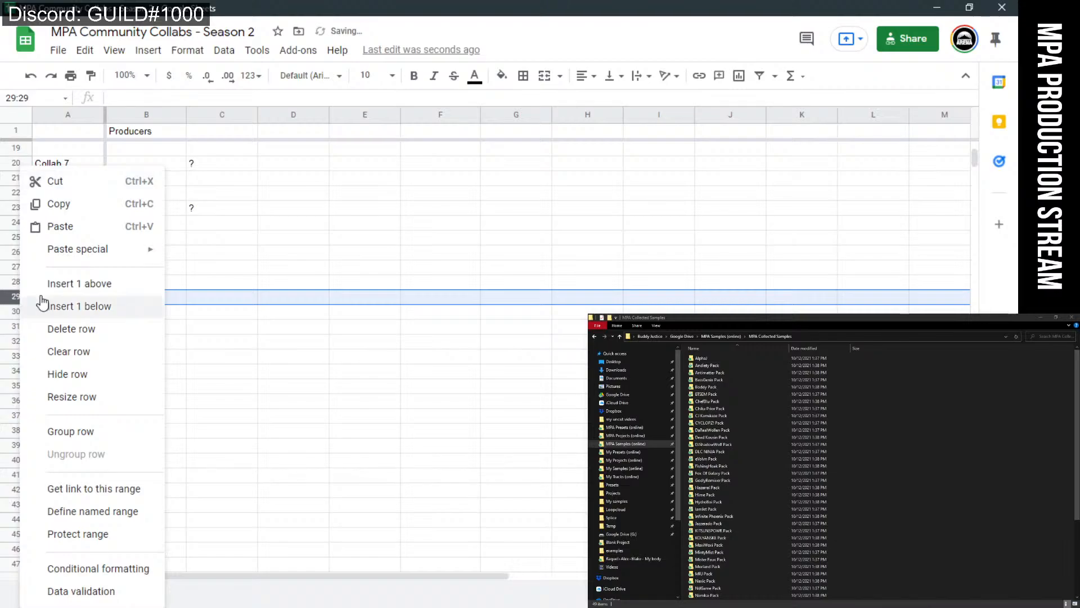
{"action": "left_click", "coordinate": [366, 350]}
{"action": "left_click", "coordinate": [17, 296]}
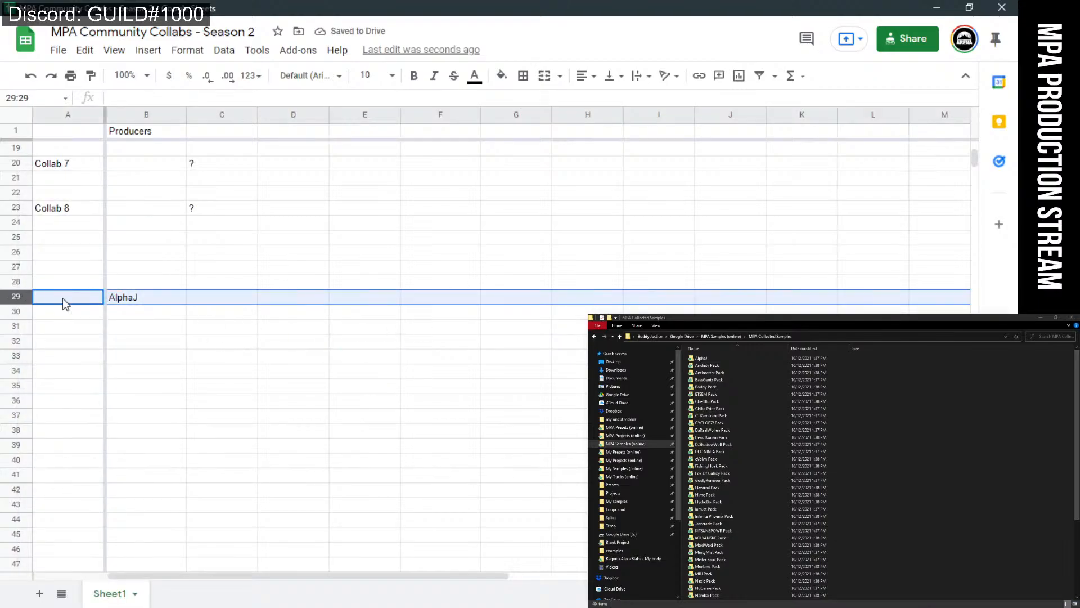
{"action": "left_click", "coordinate": [218, 354]}
{"action": "left_click", "coordinate": [159, 298]}
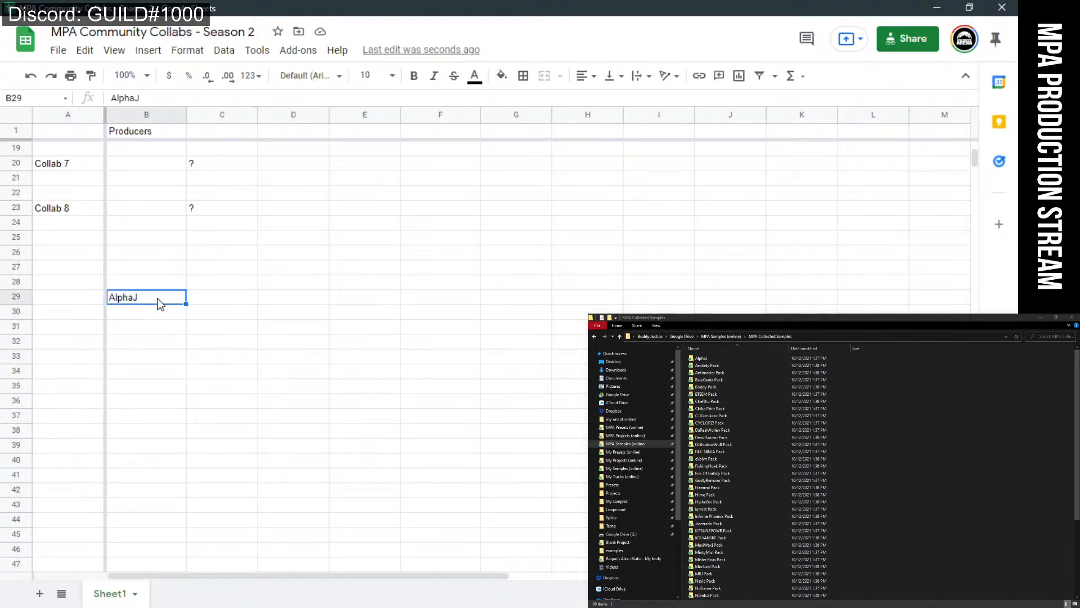
{"action": "left_click", "coordinate": [501, 75]}
{"action": "left_click", "coordinate": [570, 212]}
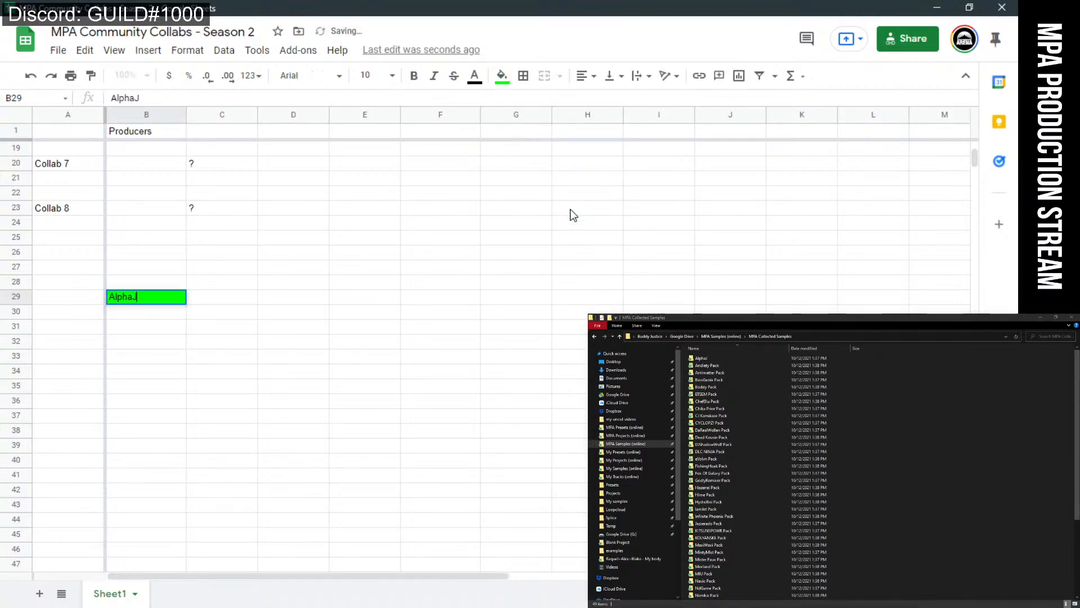
{"action": "left_click", "coordinate": [320, 271]}
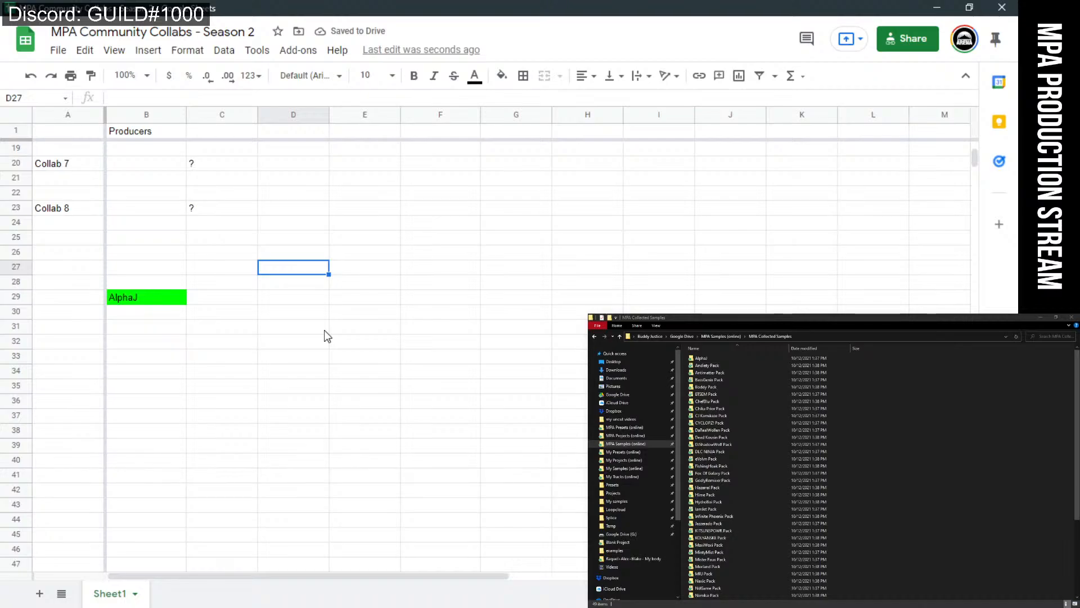
Enter the second producer's name in B30 and fill it bright green.
{"action": "left_click", "coordinate": [156, 317]}
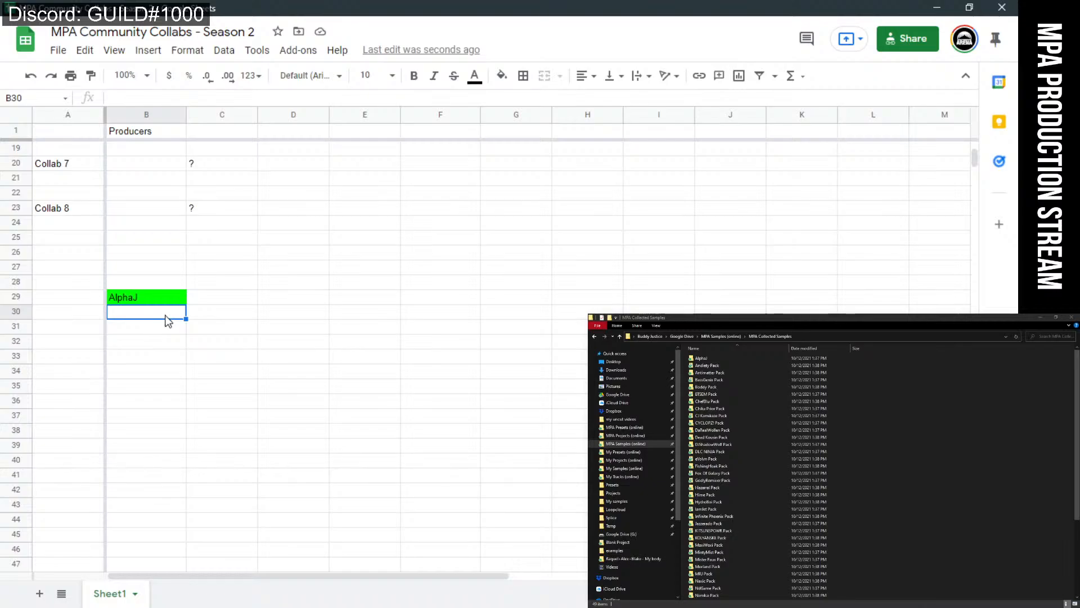
{"action": "type", "text": "Andi"}
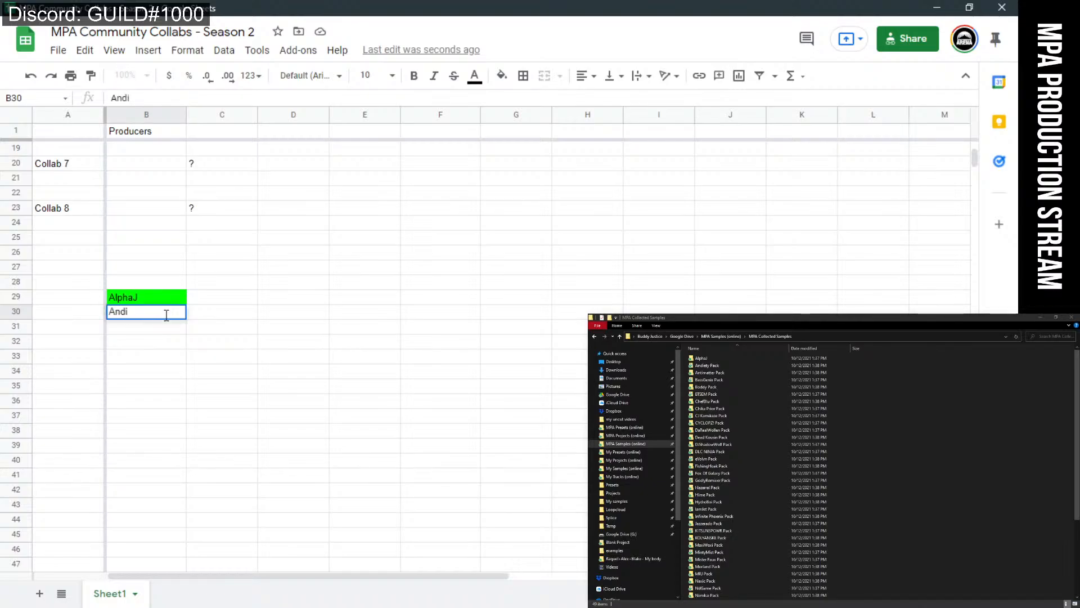
{"action": "type", "text": "ety"}
{"action": "left_click", "coordinate": [182, 349]}
{"action": "left_click", "coordinate": [154, 313]}
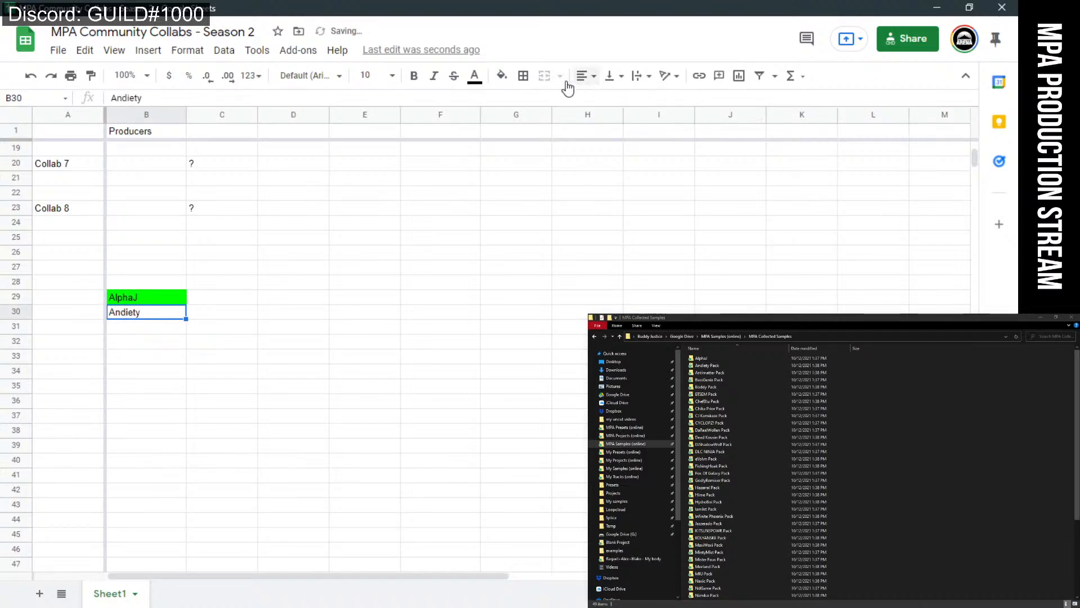
{"action": "left_click", "coordinate": [501, 75]}
{"action": "left_click", "coordinate": [570, 213]}
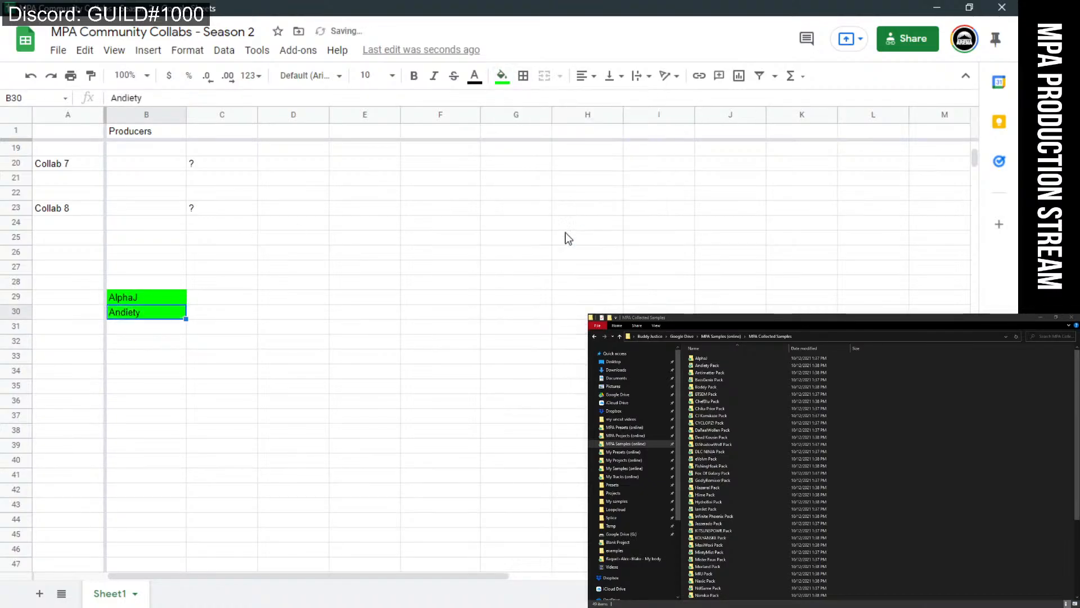
{"action": "left_click", "coordinate": [139, 332]}
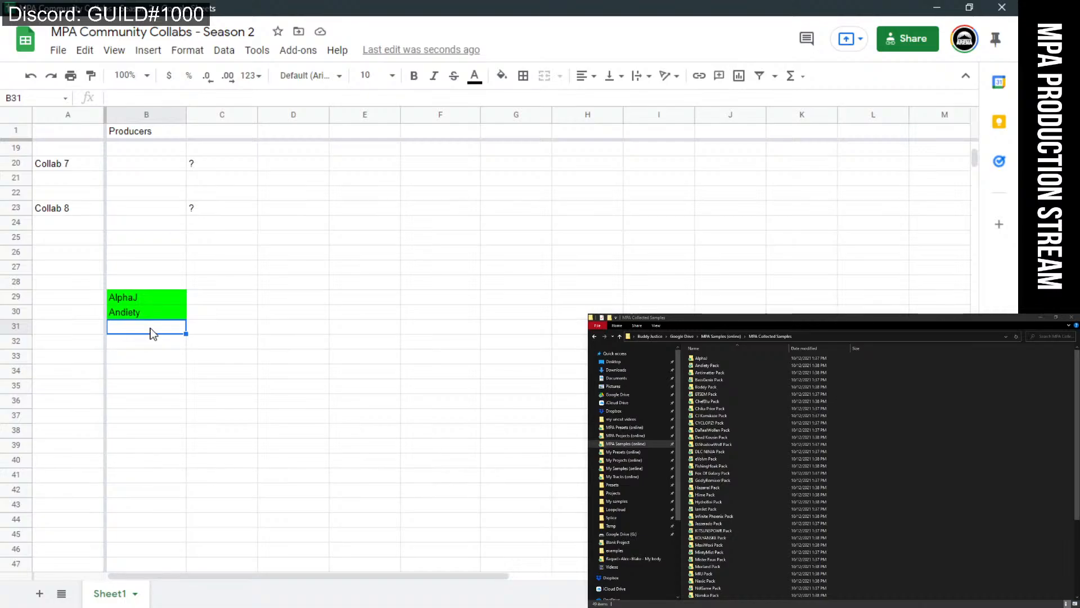
Enter the third producer's name in B31 and fill it bright green.
{"action": "type", "text": "An"}
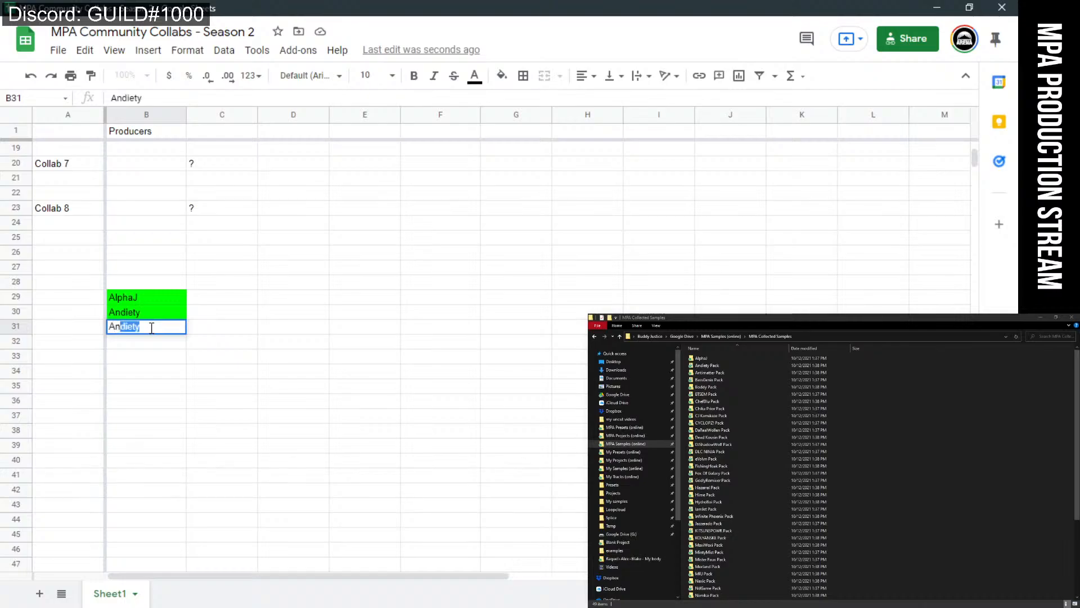
{"action": "type", "text": "timatter"}
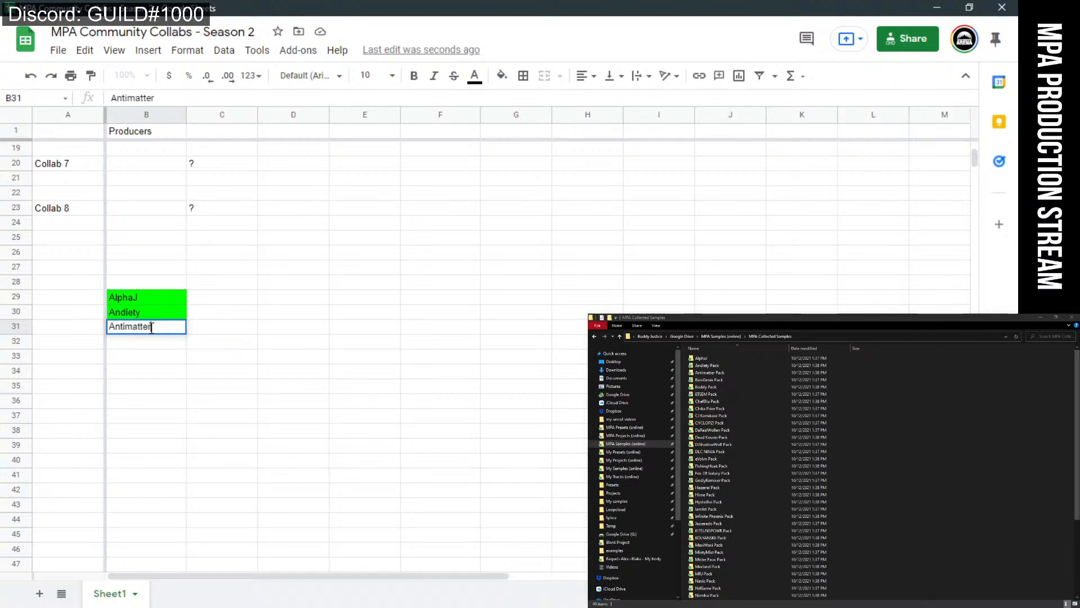
{"action": "key", "text": "Return"}
{"action": "left_click", "coordinate": [160, 331]}
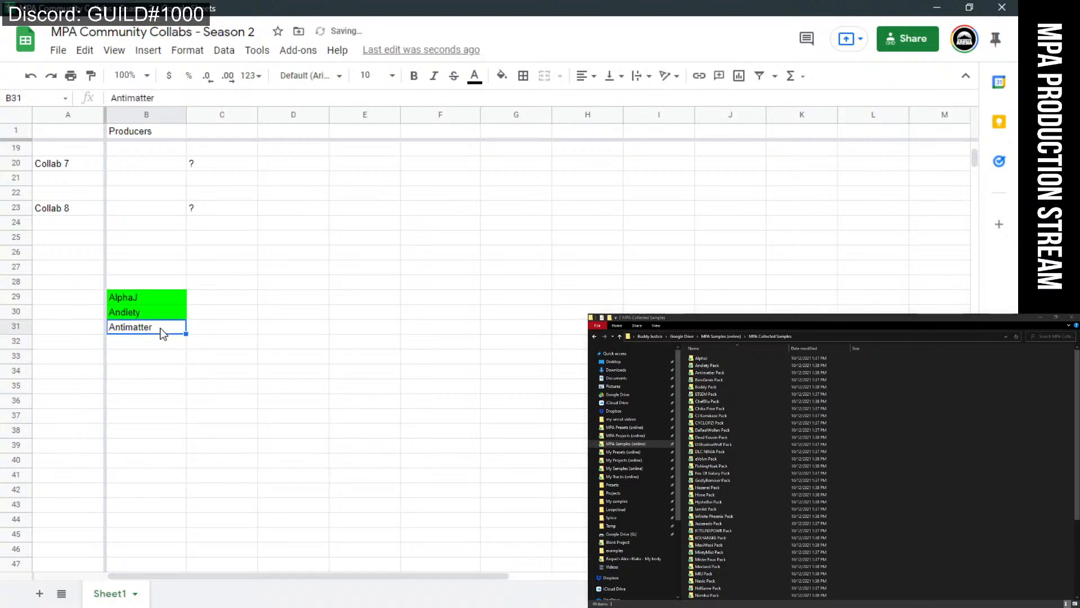
{"action": "left_click", "coordinate": [514, 73]}
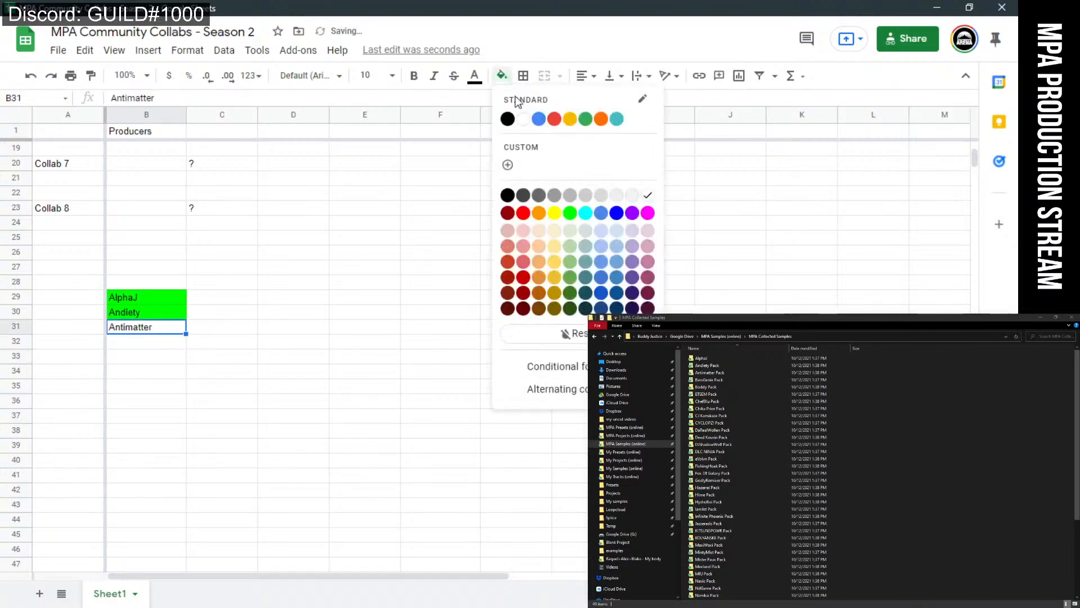
{"action": "left_click", "coordinate": [575, 214]}
{"action": "left_click", "coordinate": [210, 380]}
{"action": "left_click", "coordinate": [158, 343]}
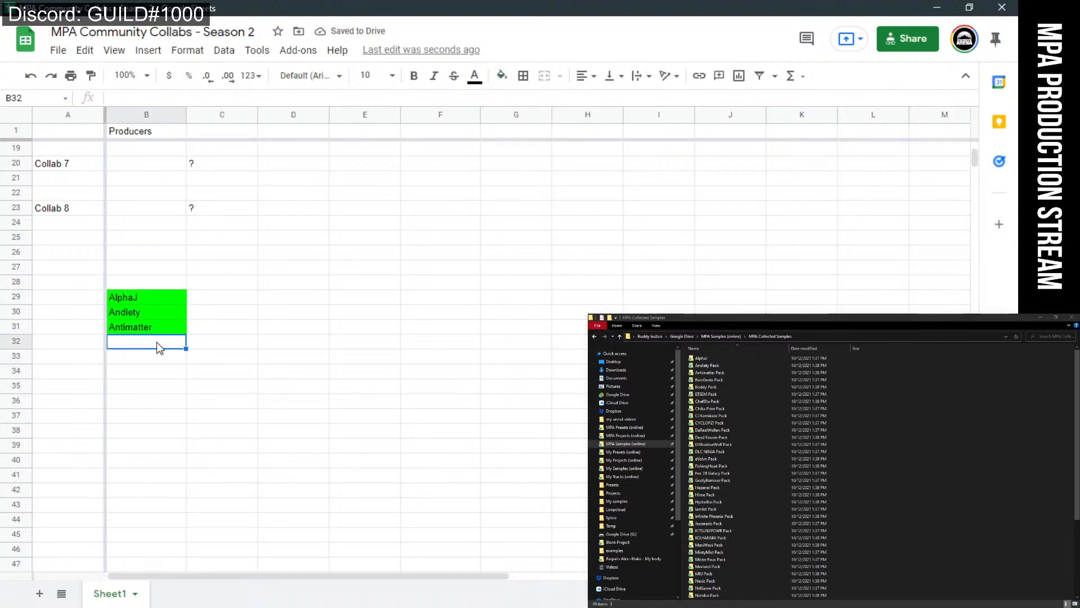
Enter the next producer's name in B32 and fill it green.
{"action": "type", "text": "Bass"}
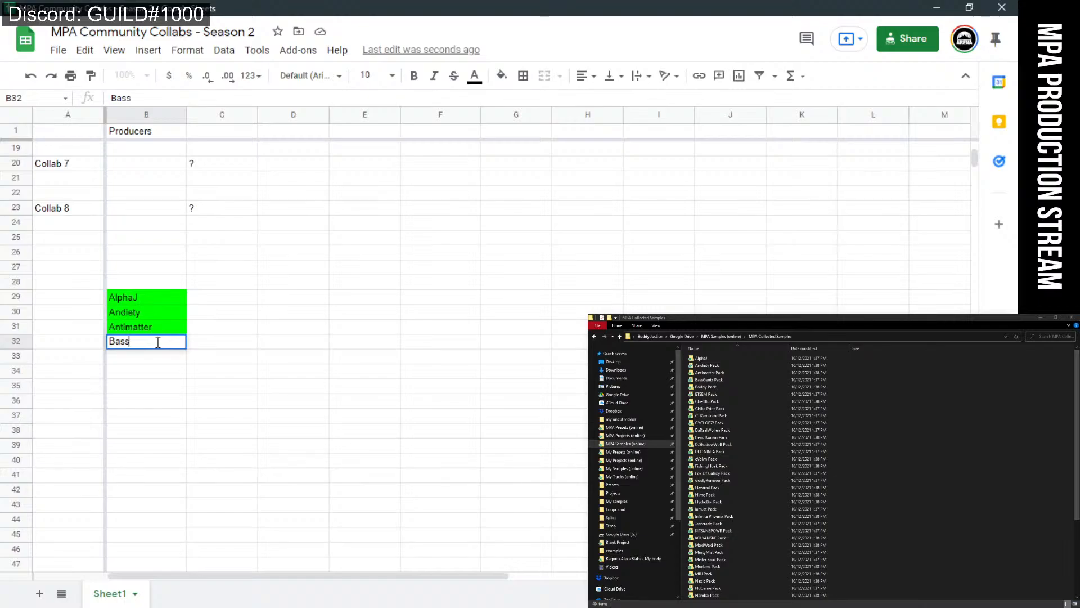
{"action": "type", "text": "Genix"}
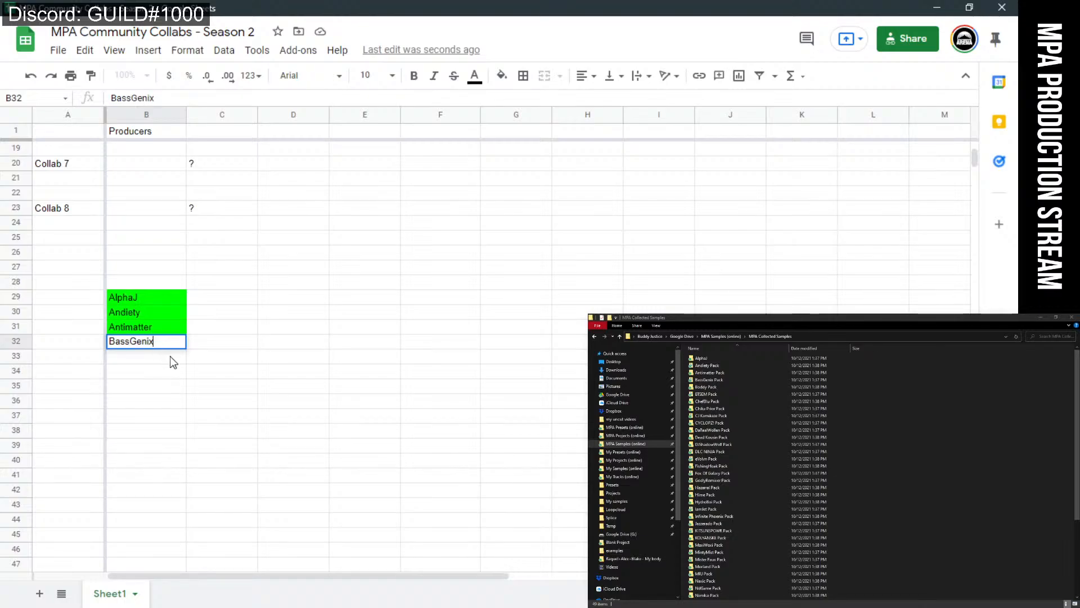
{"action": "key", "text": "Return"}
{"action": "left_click", "coordinate": [173, 340]}
{"action": "left_click", "coordinate": [501, 75]}
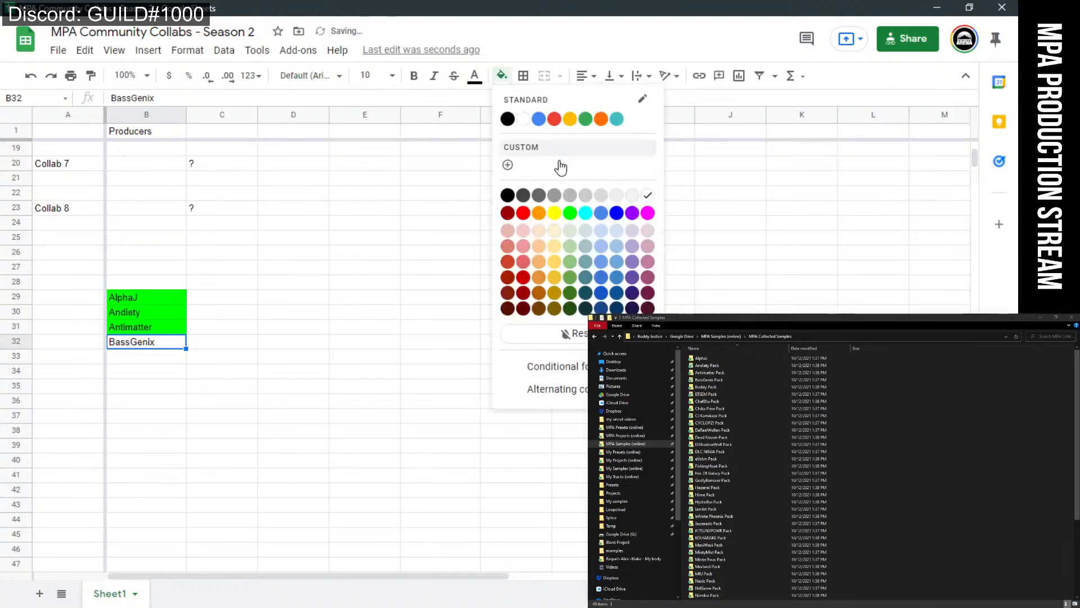
{"action": "left_click", "coordinate": [570, 213]}
{"action": "left_click", "coordinate": [386, 331]}
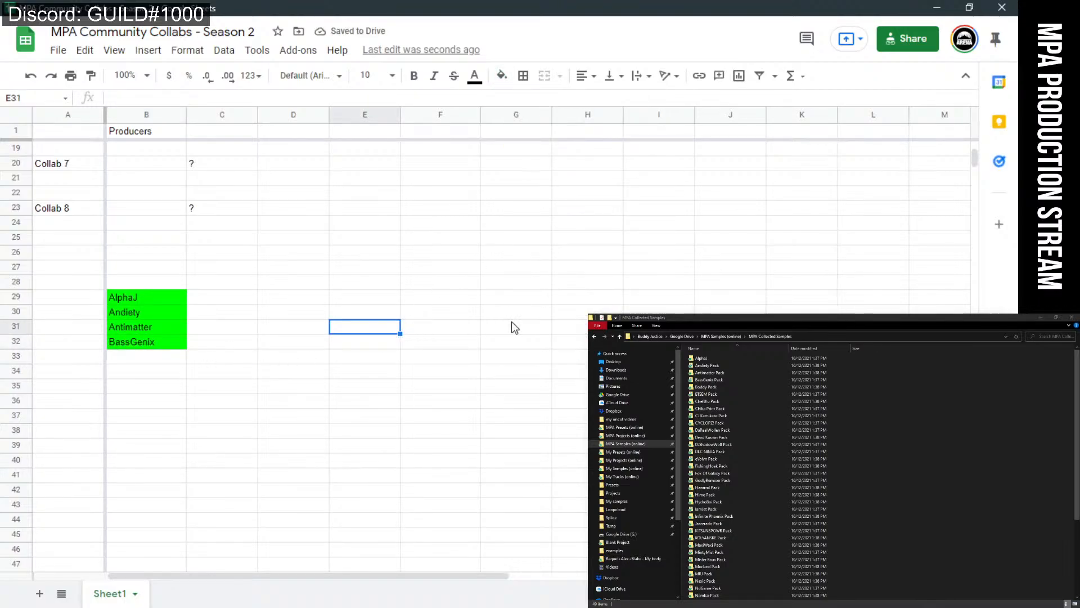
Enter the next producer's name in B33 and fill it green.
{"action": "left_click", "coordinate": [145, 359]}
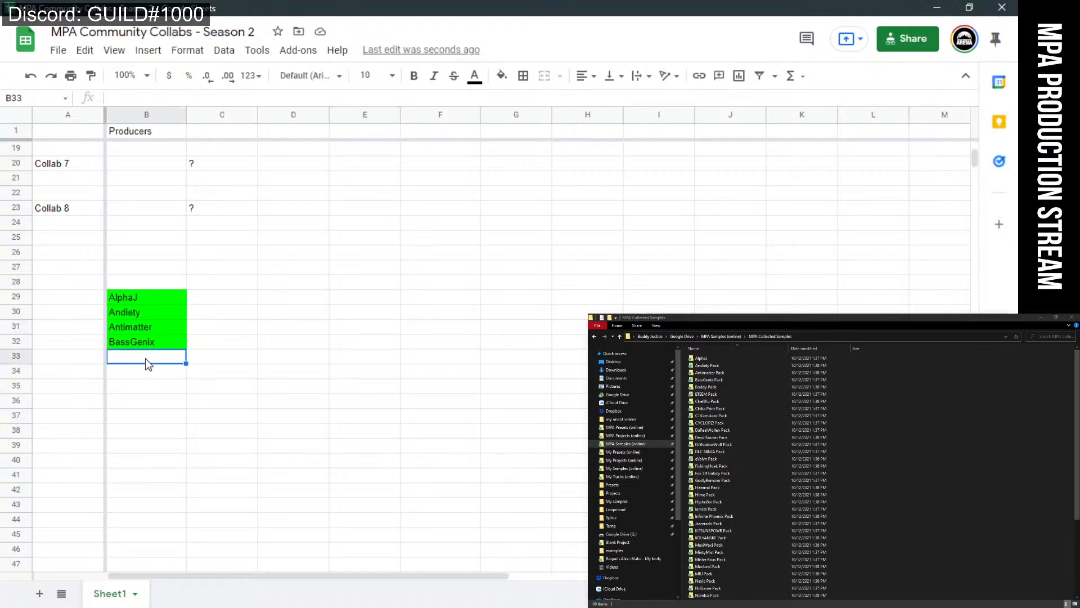
{"action": "type", "text": "Bobby"}
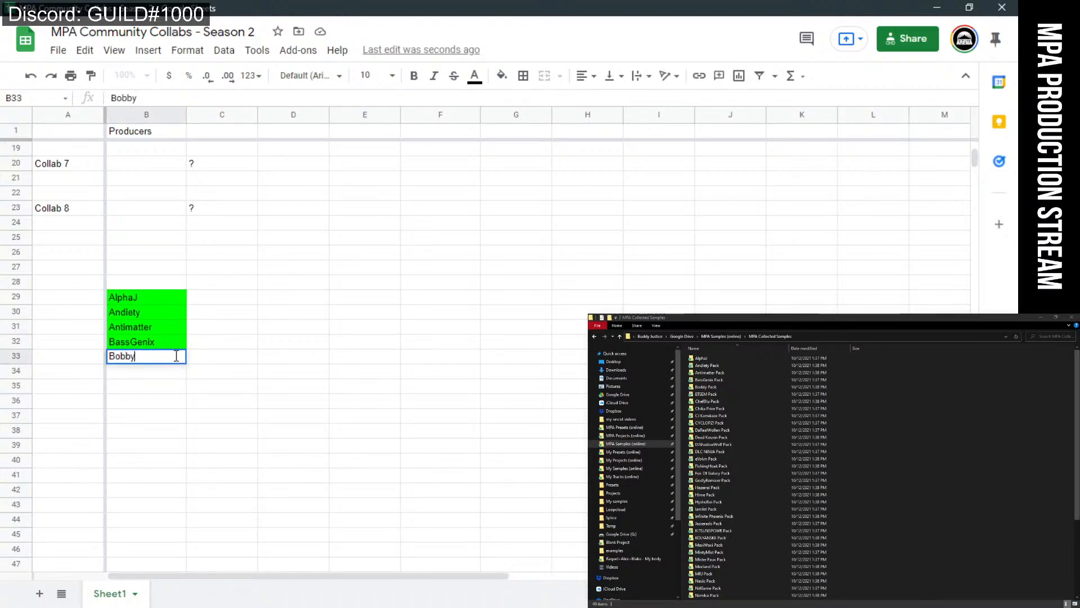
{"action": "key", "text": "Return"}
{"action": "left_click", "coordinate": [162, 358]}
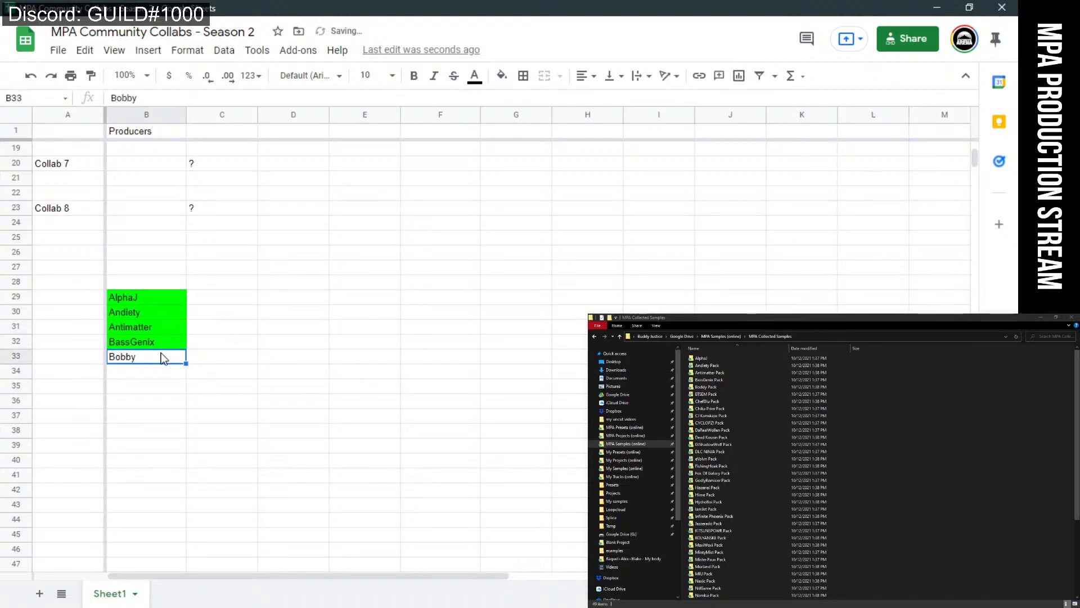
{"action": "left_click", "coordinate": [502, 75]}
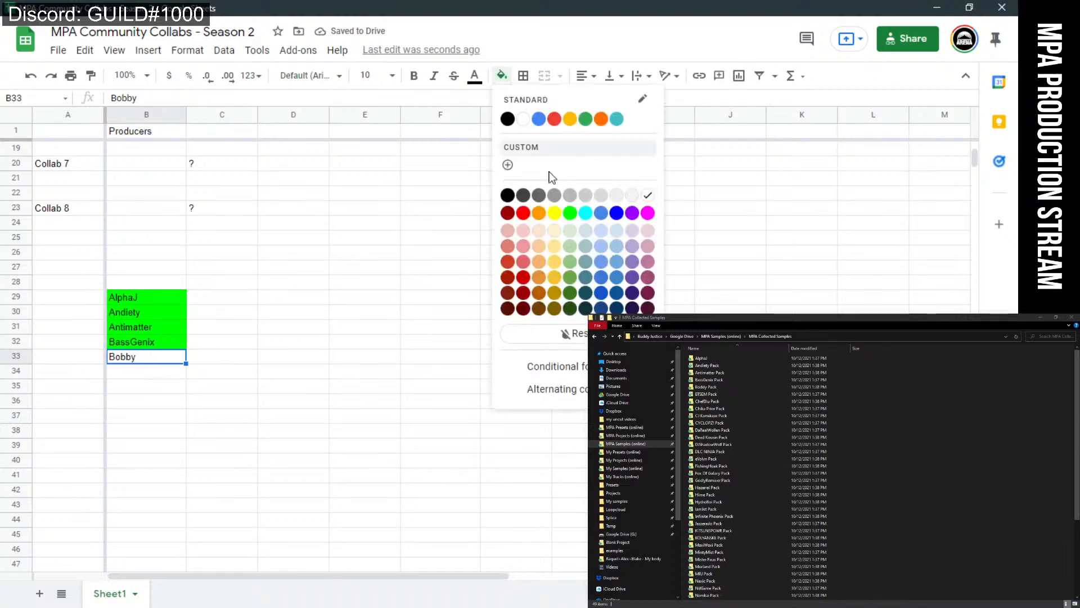
{"action": "left_click", "coordinate": [570, 213]}
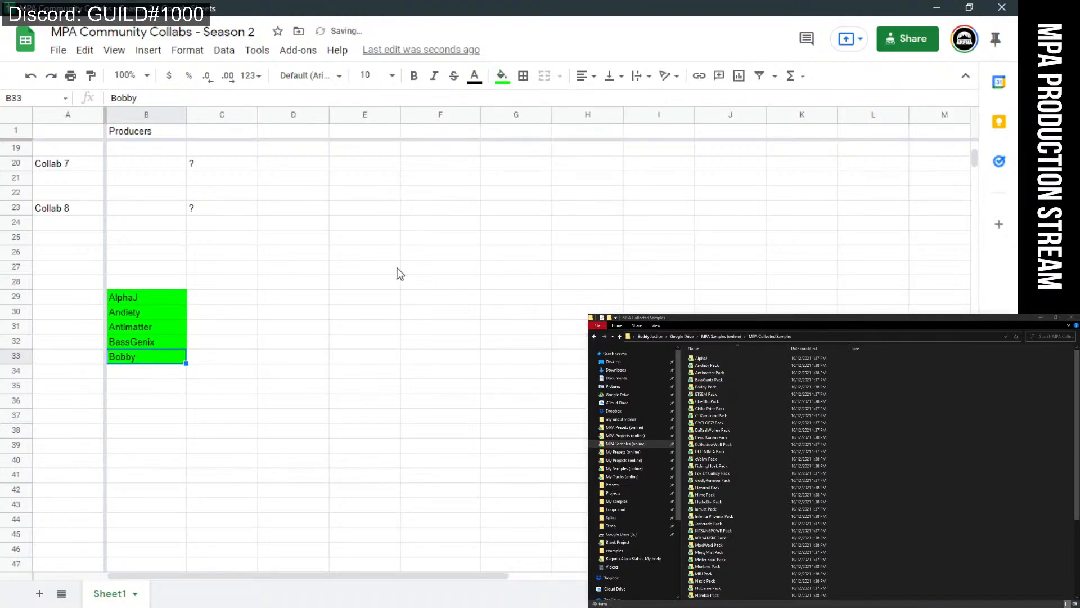
{"action": "left_click", "coordinate": [321, 374]}
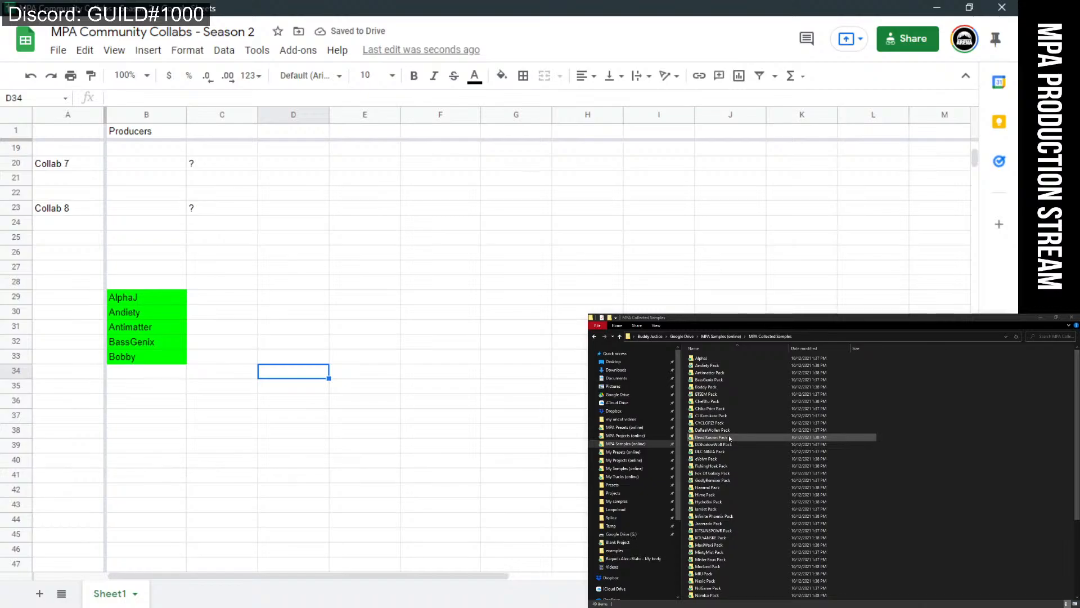
Enter the next producer's name in B34 and fill it yellow.
{"action": "left_click", "coordinate": [164, 375]}
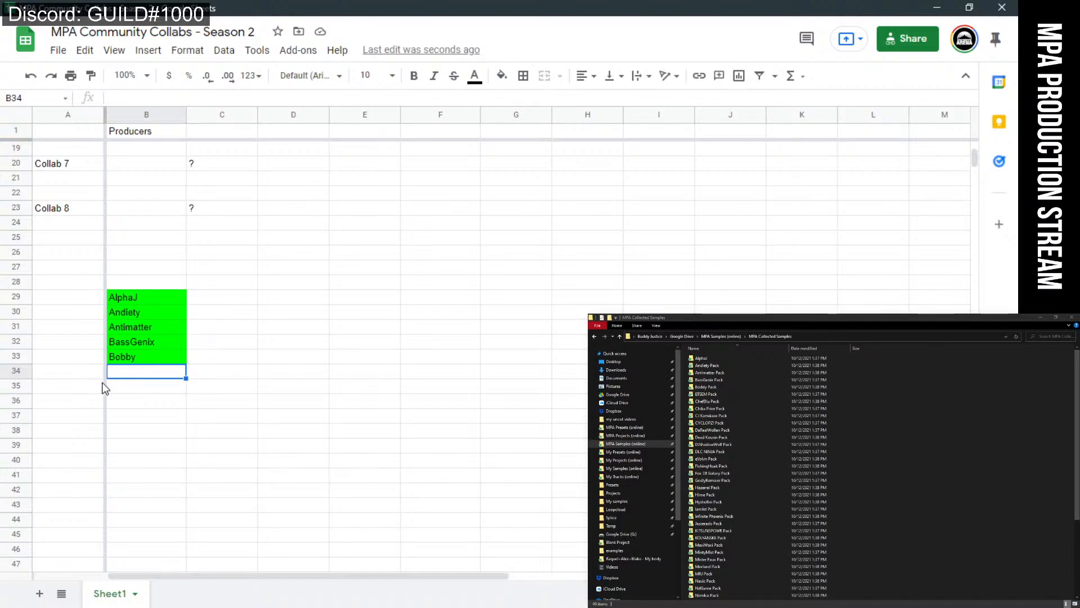
{"action": "type", "text": "BE"}
{"action": "type", "text": "TSEM"}
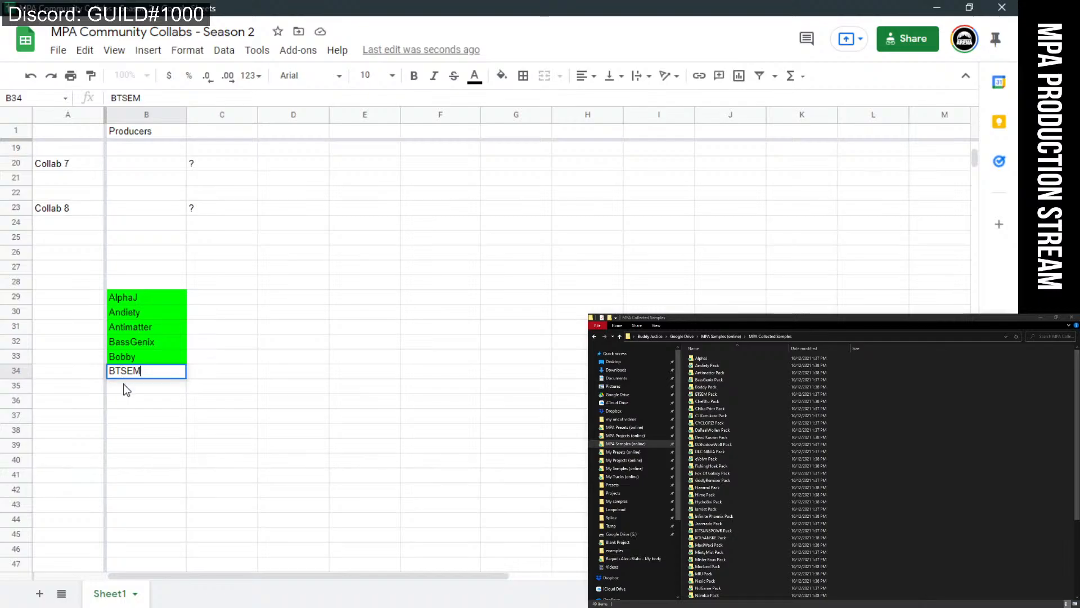
{"action": "left_click", "coordinate": [152, 377]}
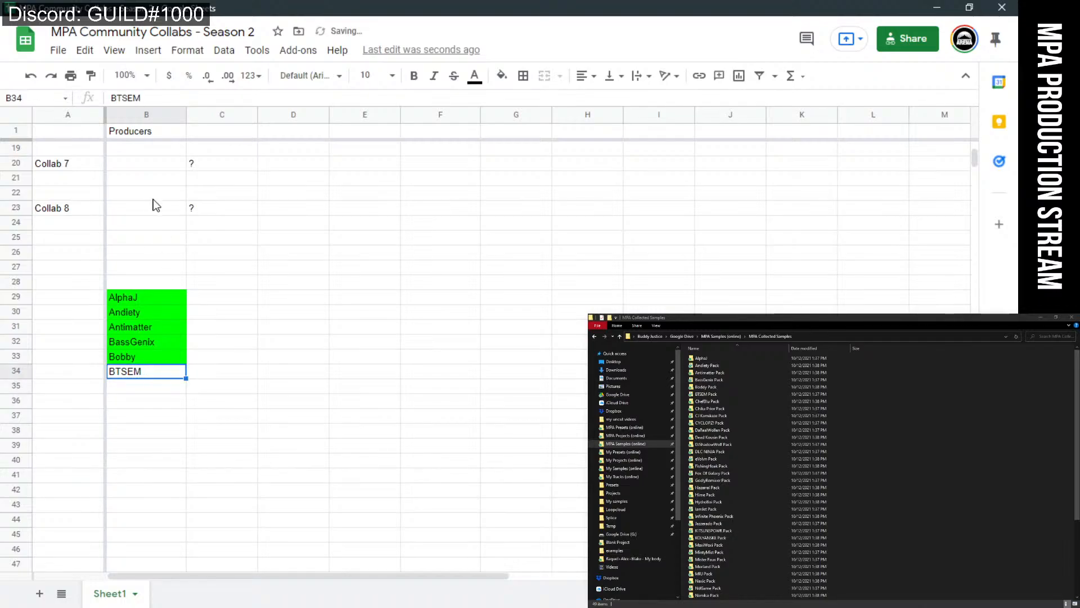
{"action": "left_click", "coordinate": [502, 76]}
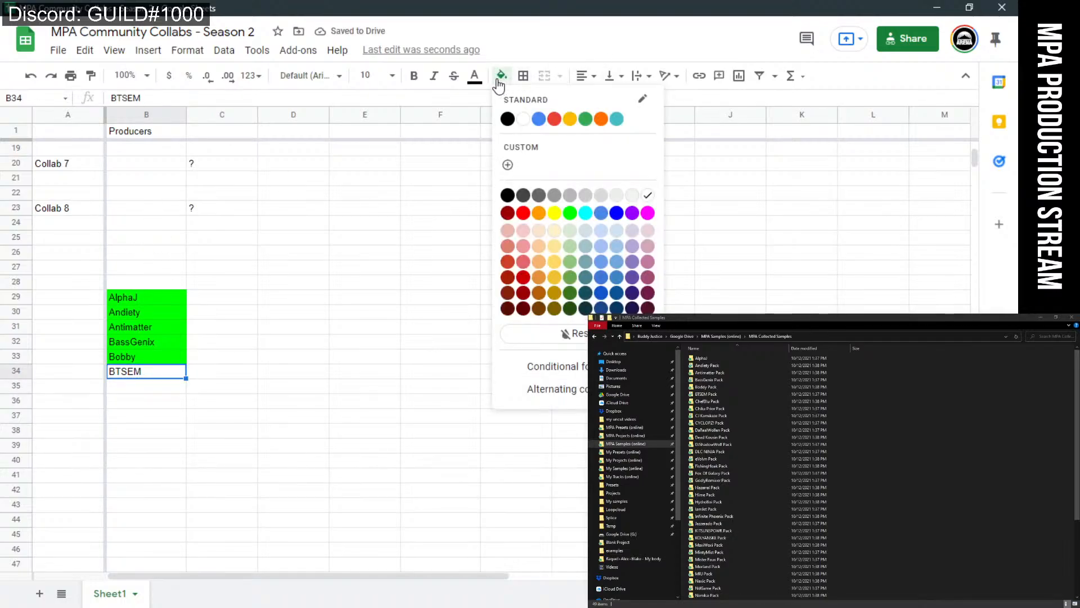
{"action": "left_click", "coordinate": [554, 214]}
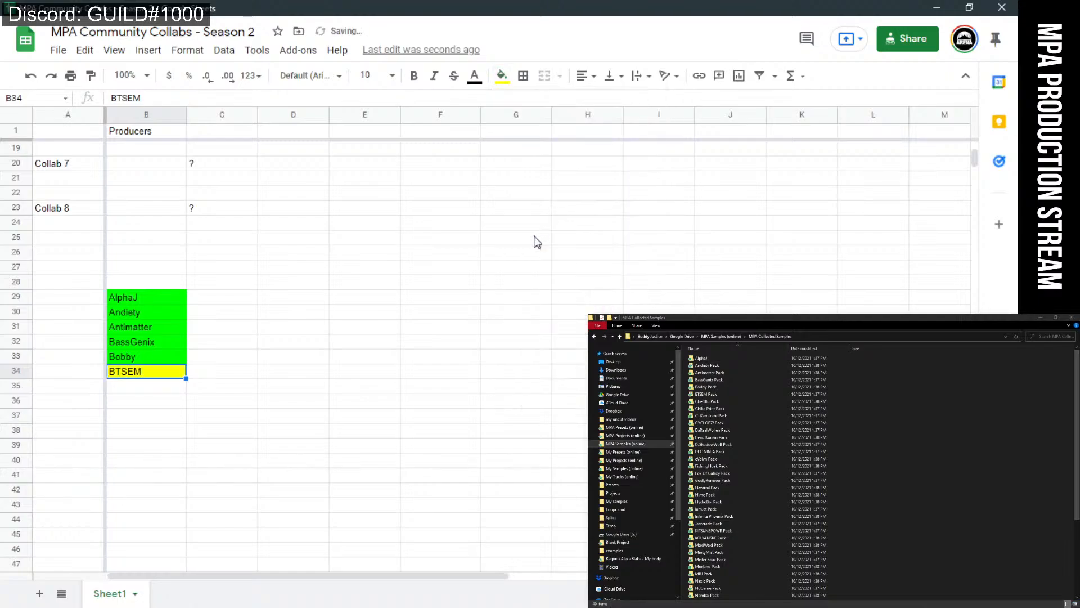
{"action": "left_click", "coordinate": [234, 376]}
{"action": "left_click", "coordinate": [211, 400]}
Enter the next producer's name in B35 and fill it green.
{"action": "left_click", "coordinate": [141, 388]}
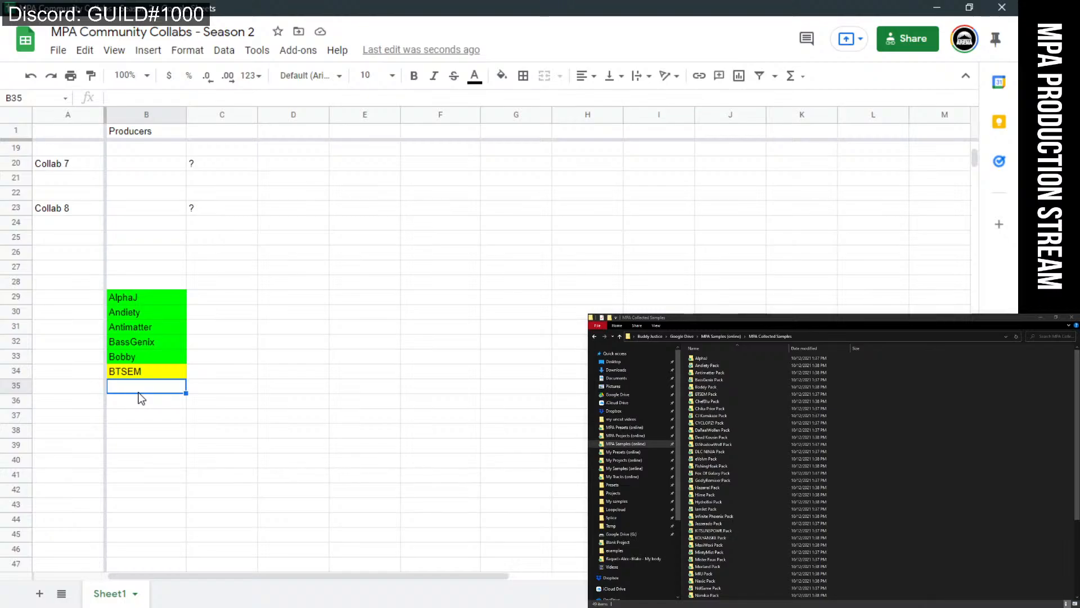
{"action": "type", "text": "Chef"}
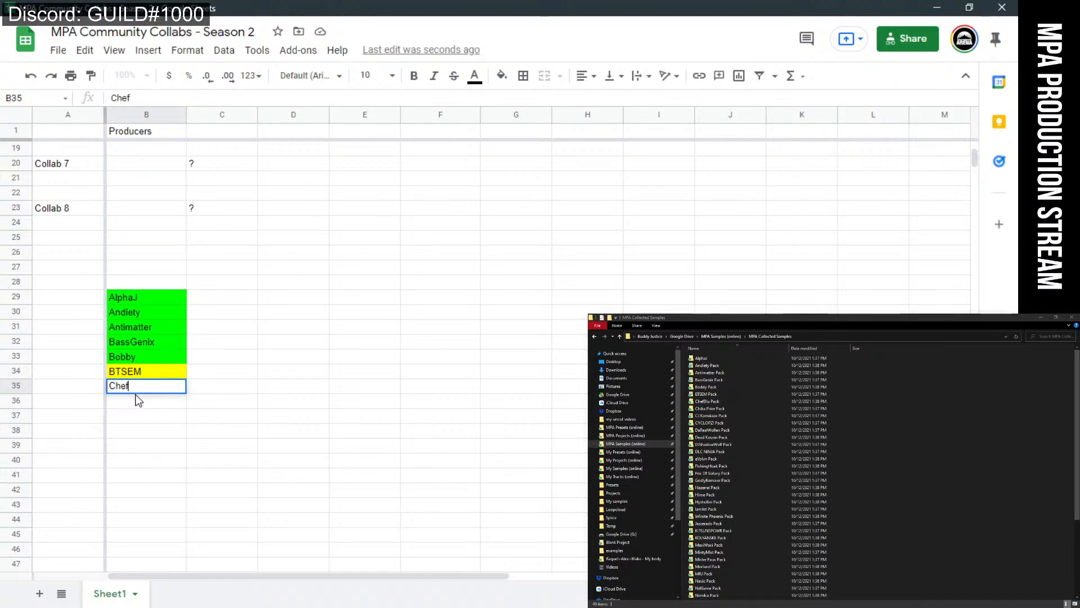
{"action": "type", "text": "Ble"}
{"action": "type", "text": "u"}
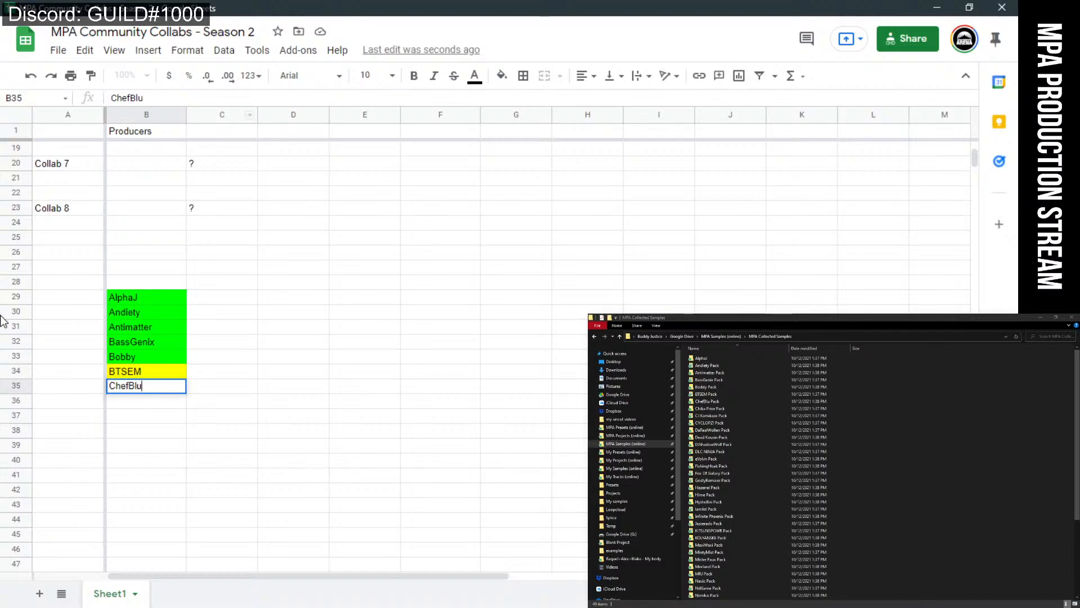
{"action": "key", "text": "Return"}
{"action": "left_click", "coordinate": [150, 391]}
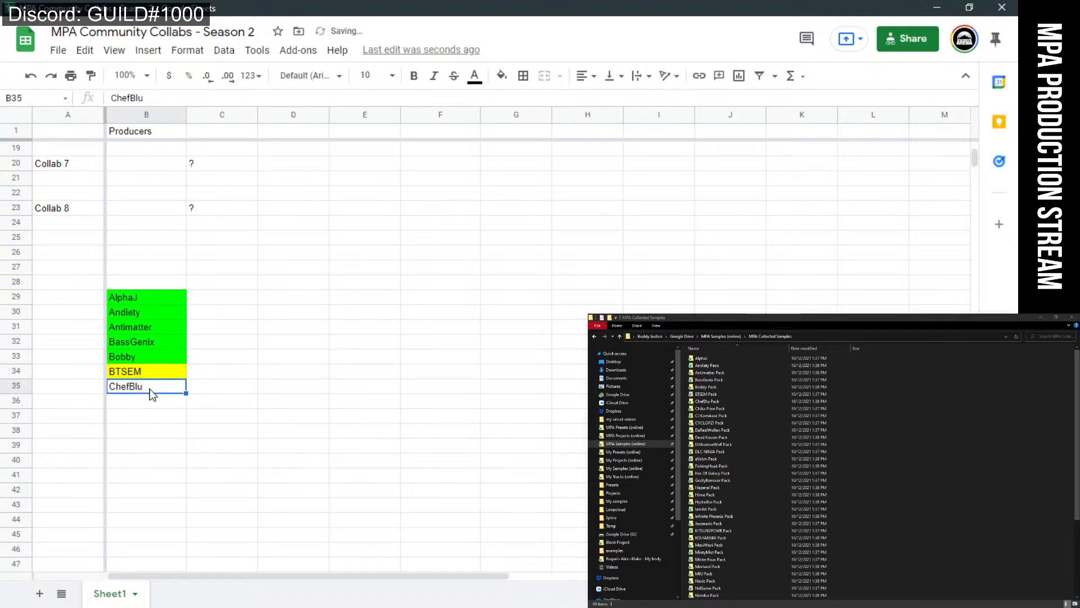
{"action": "left_click", "coordinate": [502, 75]}
{"action": "left_click", "coordinate": [570, 213]}
{"action": "left_click", "coordinate": [356, 376]}
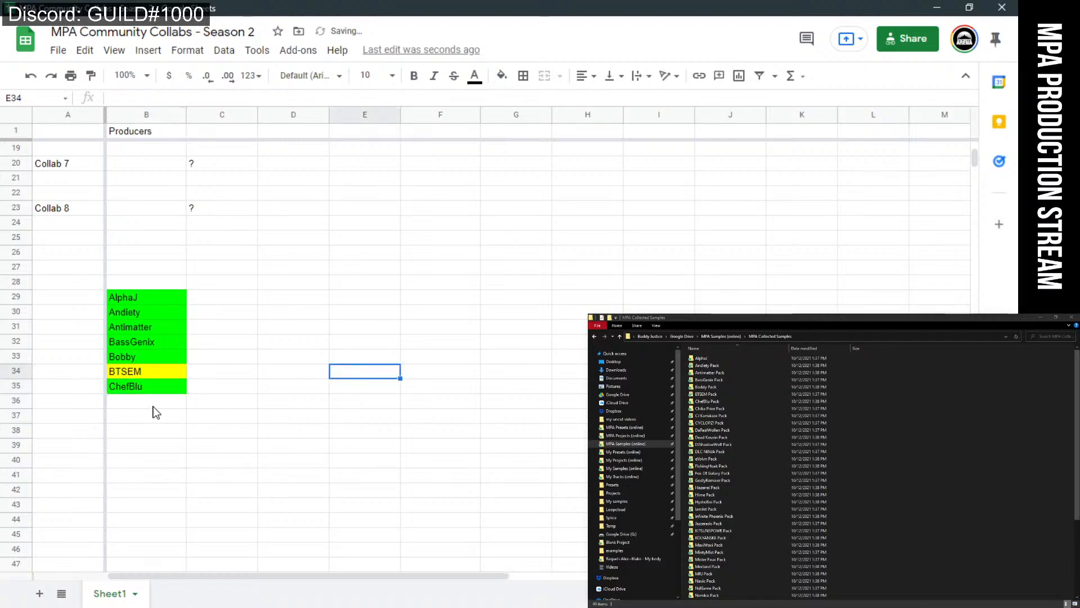
Enter the next producer's name in B36, fixing a typo, and fill it orange.
{"action": "left_click", "coordinate": [153, 406]}
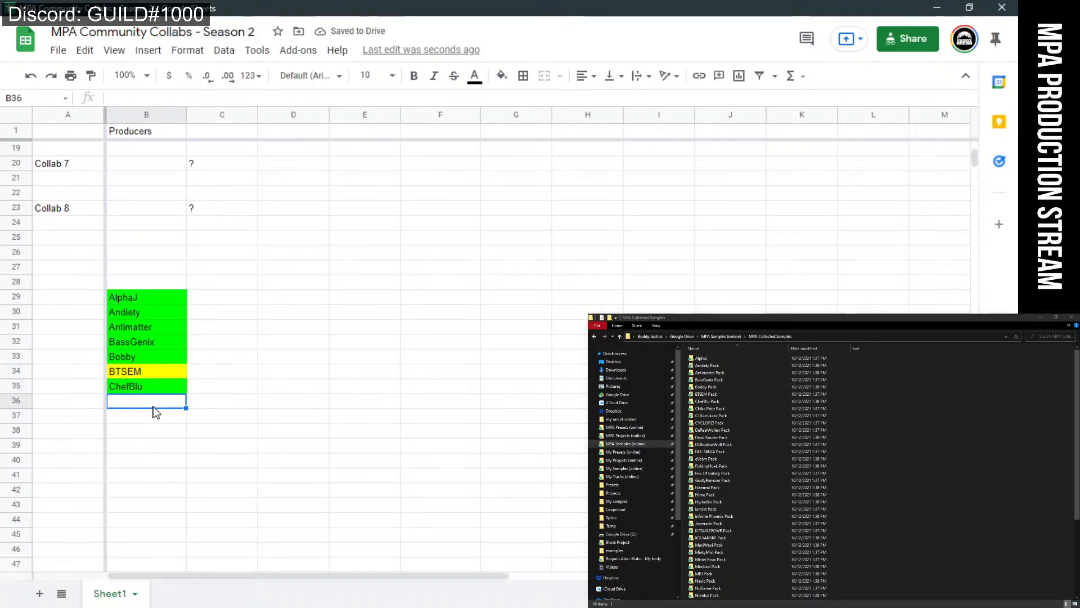
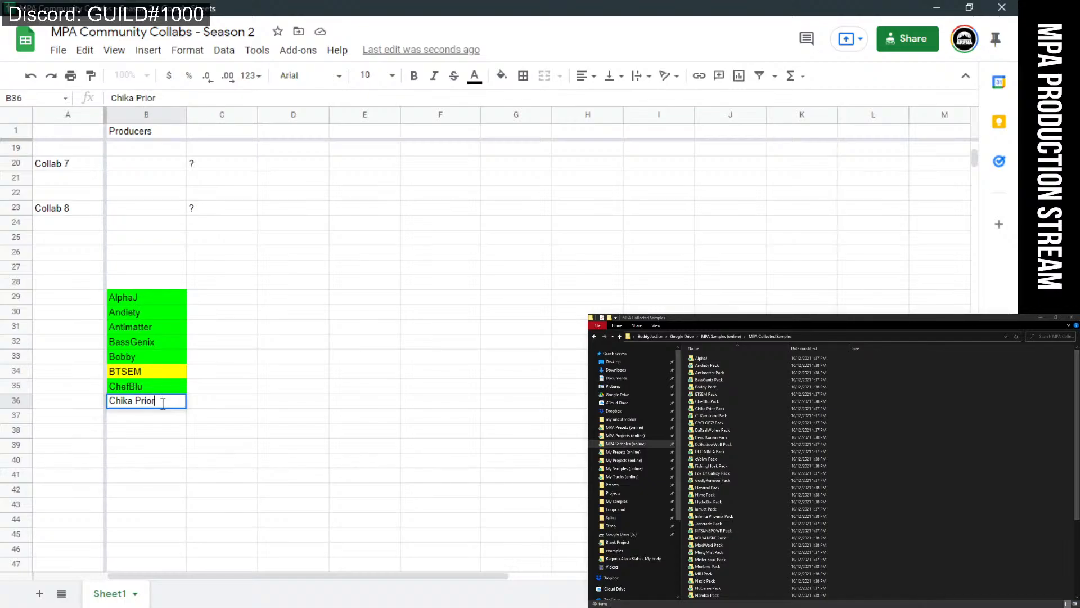
{"action": "left_click", "coordinate": [148, 447]}
{"action": "left_click", "coordinate": [174, 406]}
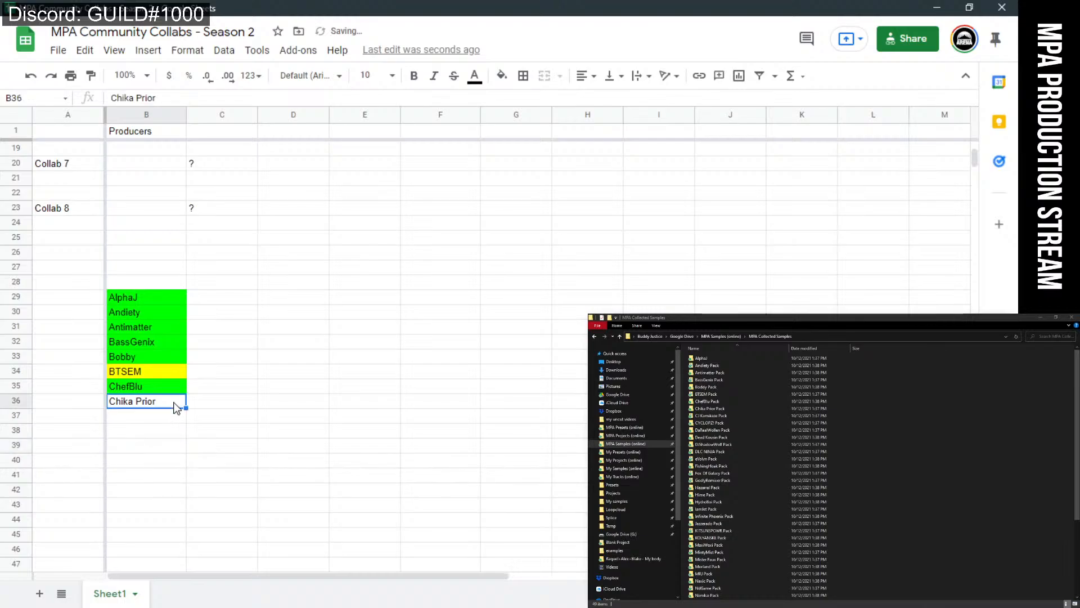
{"action": "left_click", "coordinate": [501, 76]}
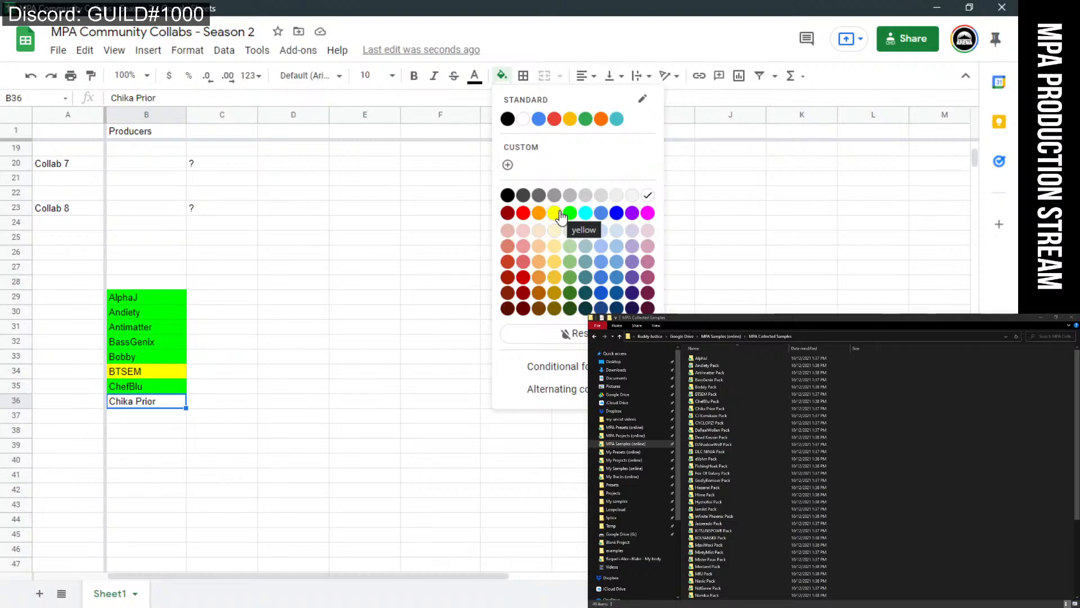
{"action": "left_click", "coordinate": [537, 213]}
{"action": "left_click", "coordinate": [341, 374]}
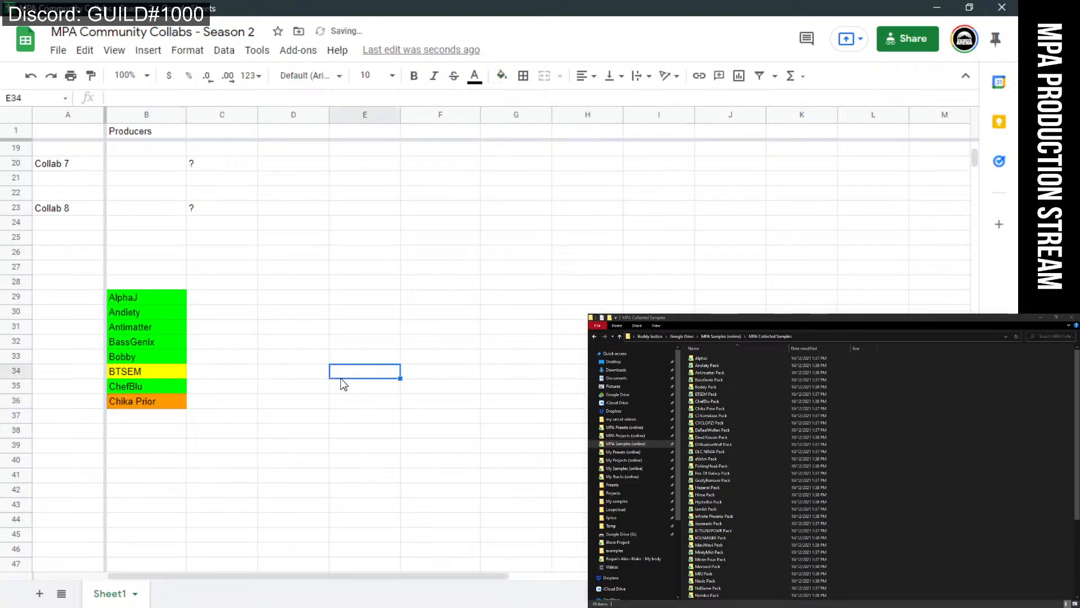
Enter the next producer's name in B37 and fill it bright green.
{"action": "left_click", "coordinate": [164, 429]}
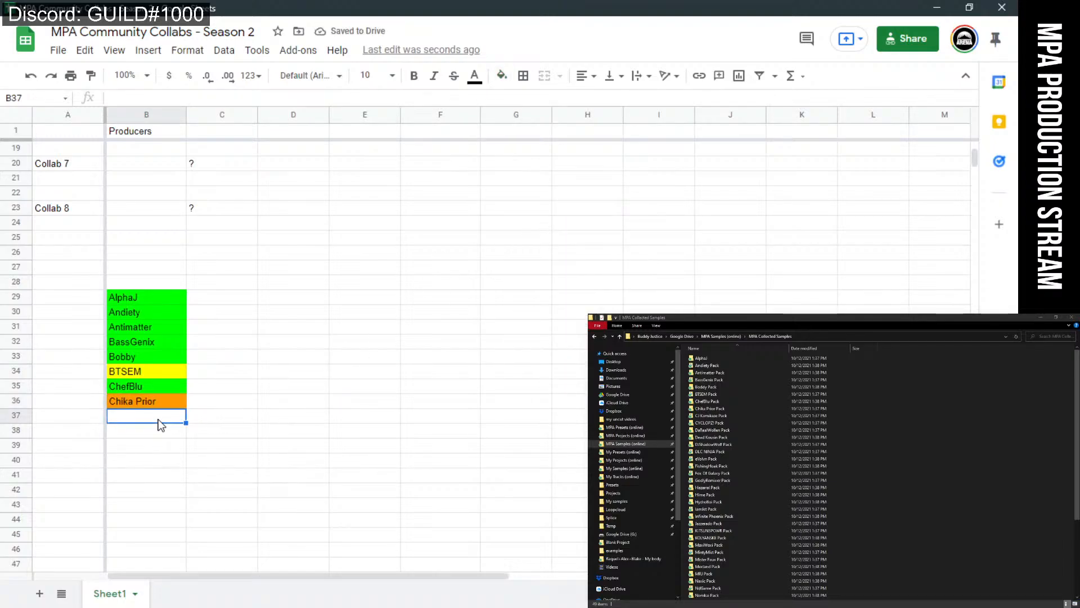
{"action": "left_click", "coordinate": [151, 423]}
{"action": "type", "text": "C"}
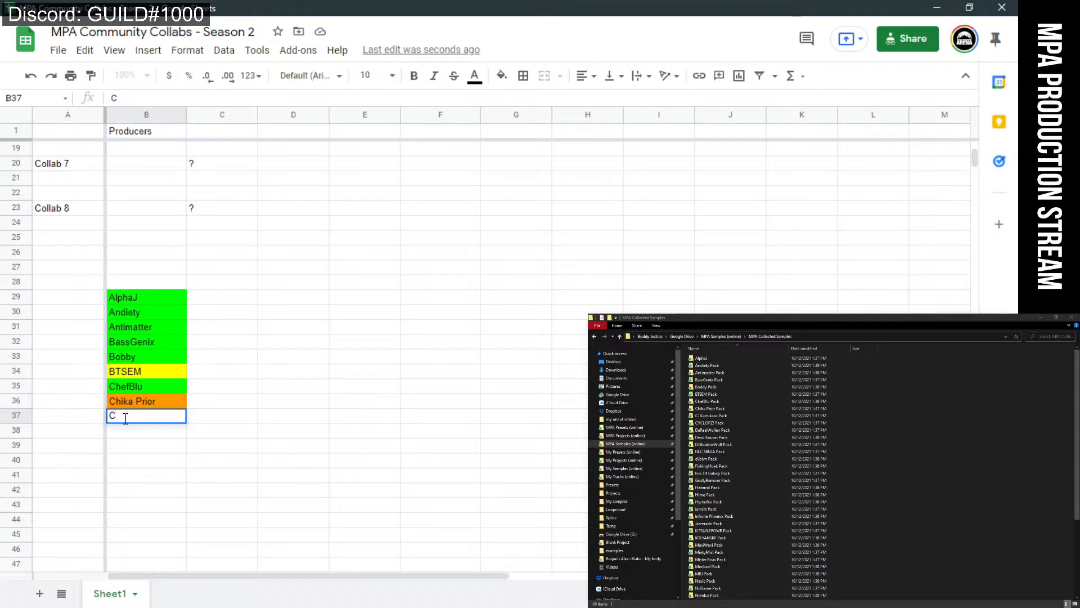
{"action": "type", "text": "J Kamikaze"}
{"action": "key", "text": "Return"}
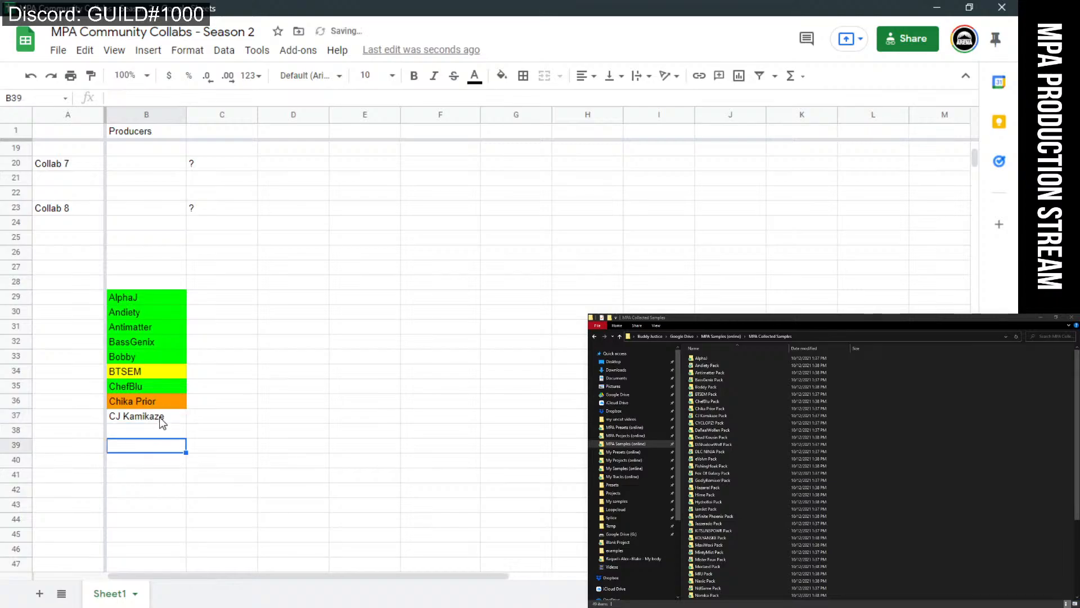
{"action": "left_click", "coordinate": [159, 419]}
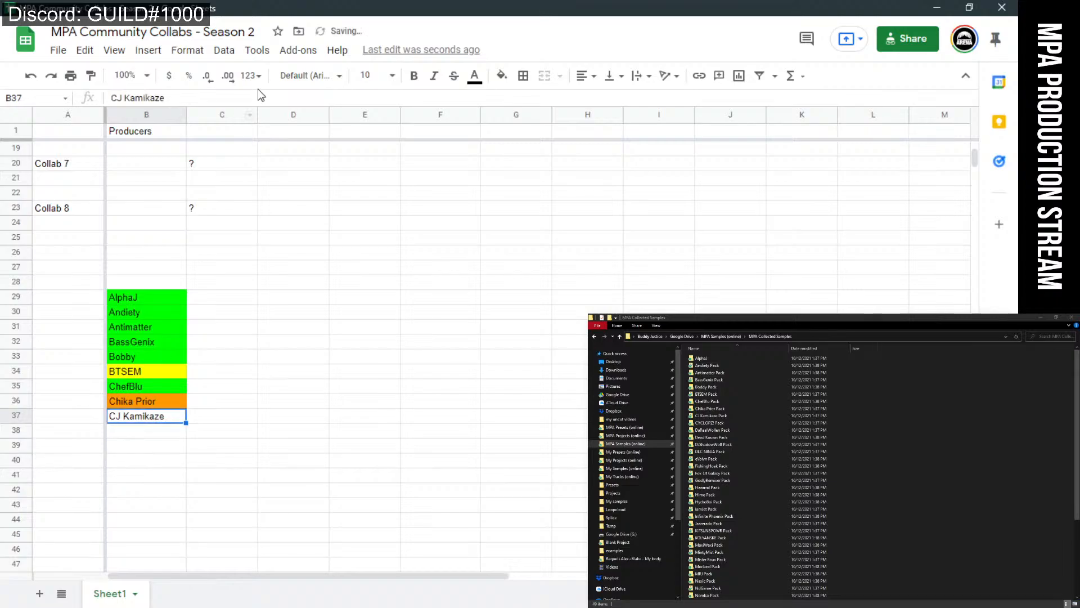
{"action": "left_click", "coordinate": [502, 75]}
{"action": "left_click", "coordinate": [570, 213]}
{"action": "left_click", "coordinate": [423, 398]}
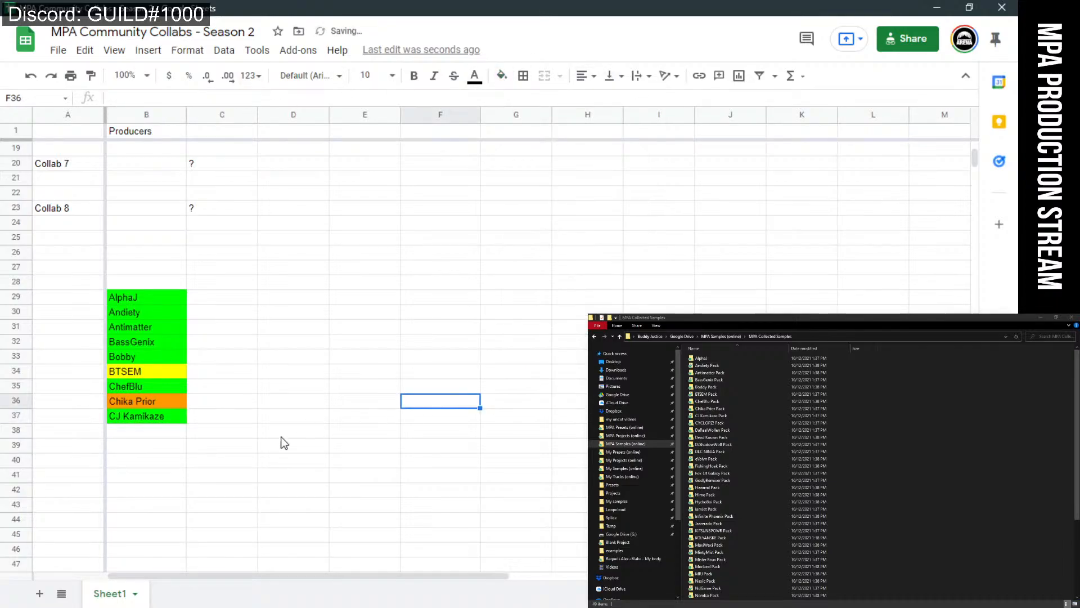
{"action": "left_click", "coordinate": [172, 437]}
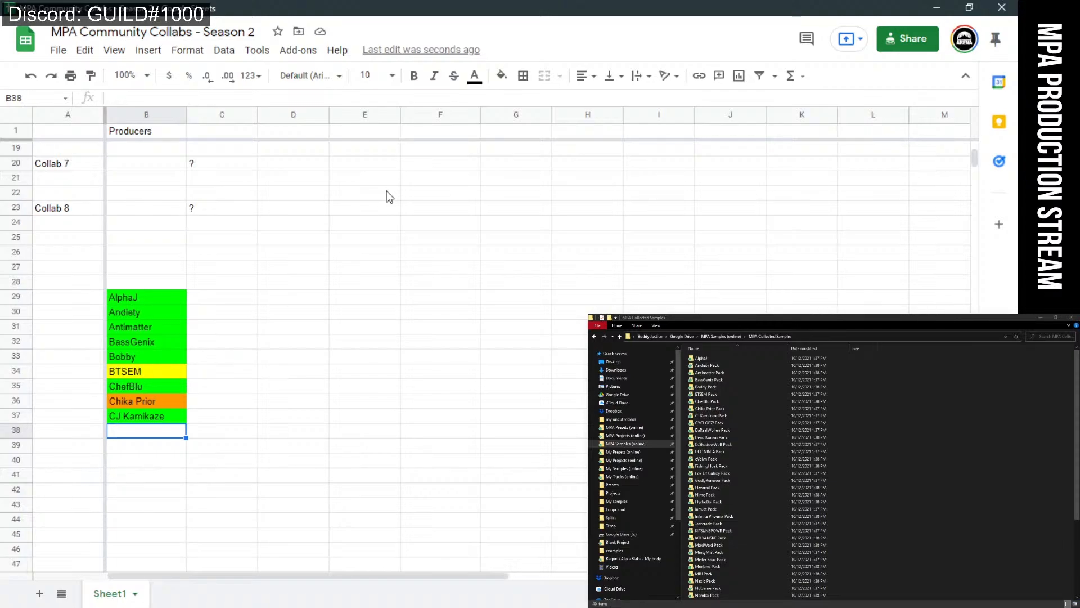
Enter the next producer's name in B38 and fill it bright green.
{"action": "scroll", "coordinate": [369, 465], "scroll_direction": "down", "scroll_amount": 2}
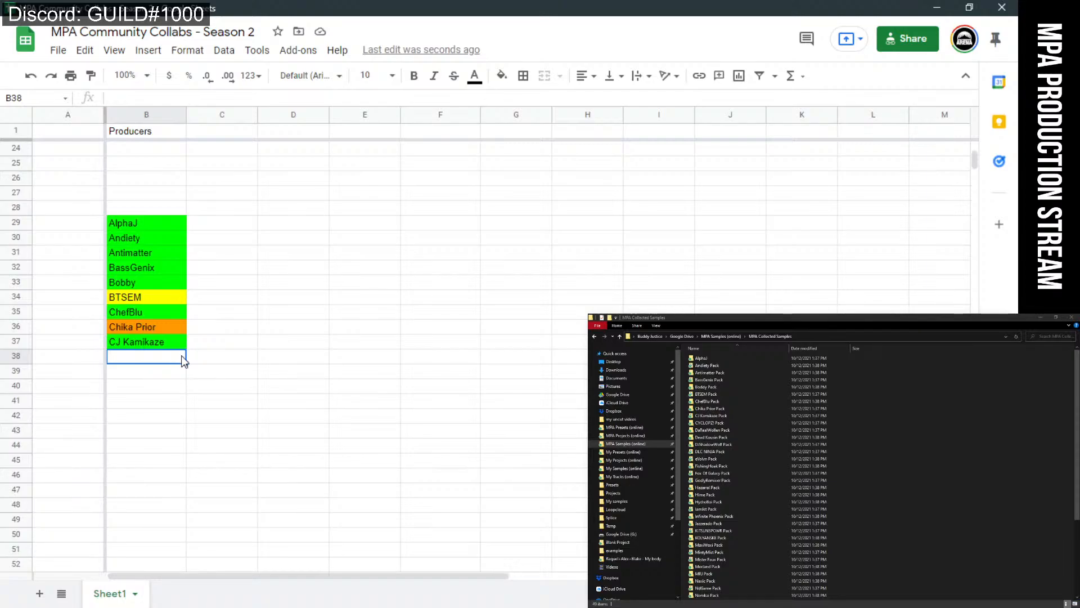
{"action": "type", "text": "CYCL"}
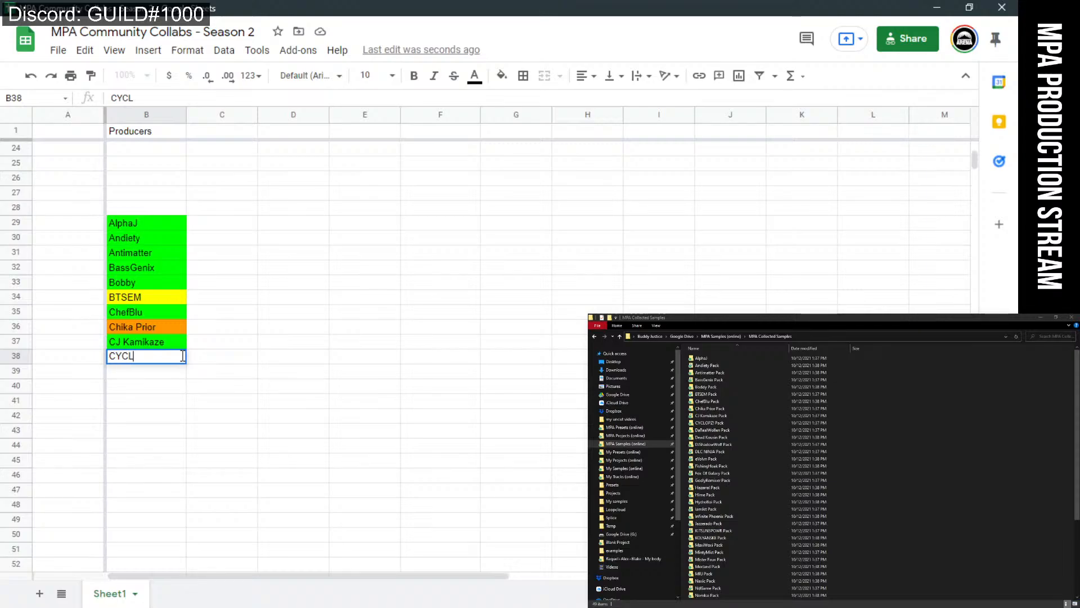
{"action": "type", "text": "OPZ!"}
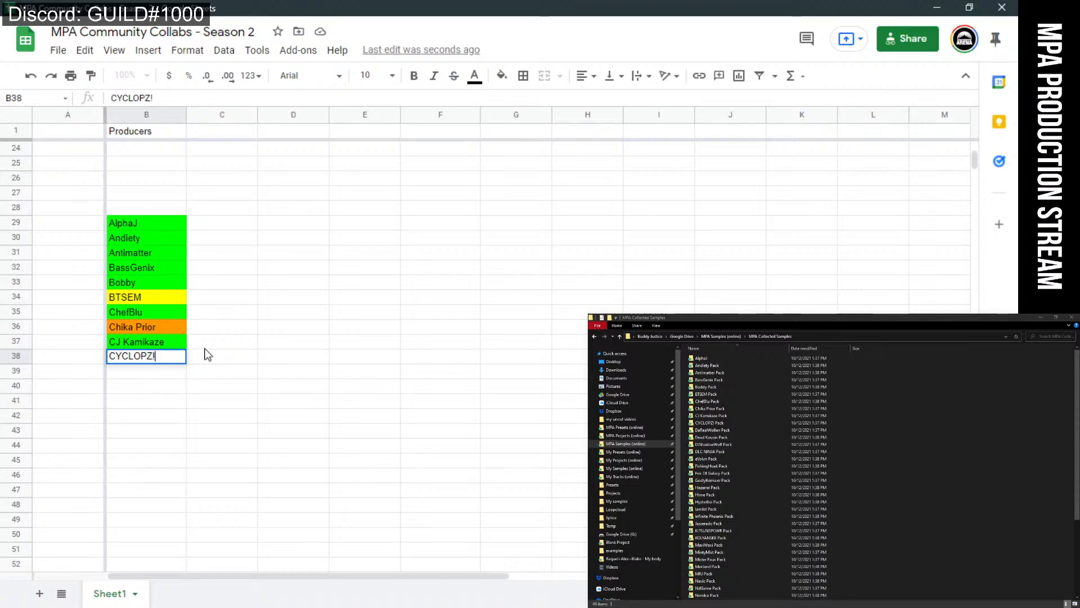
{"action": "left_click", "coordinate": [207, 375]}
{"action": "left_click", "coordinate": [180, 357]}
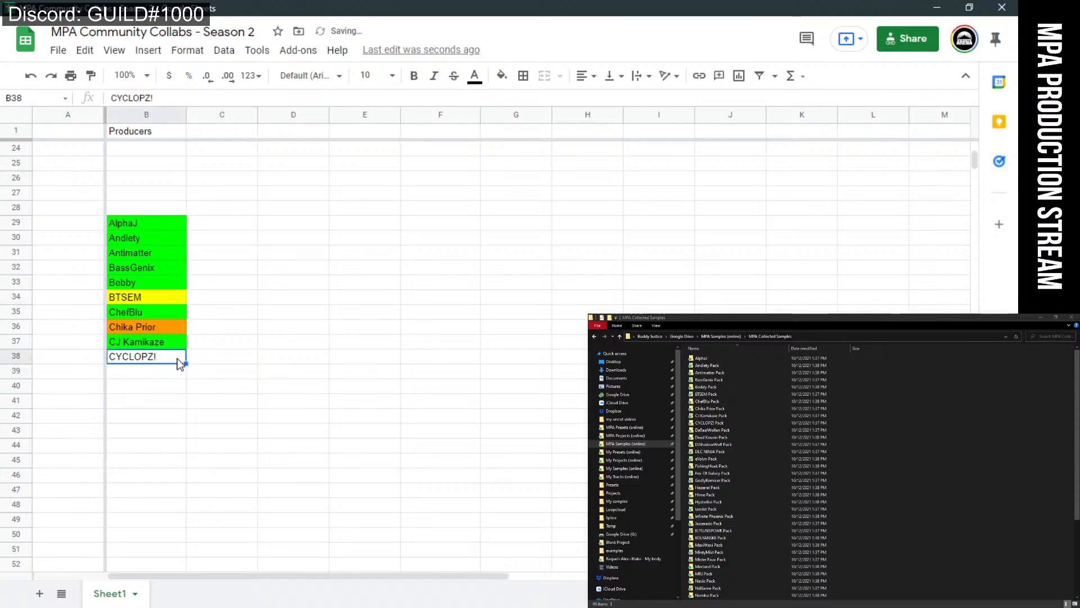
{"action": "left_click", "coordinate": [502, 75]}
{"action": "left_click", "coordinate": [570, 213]}
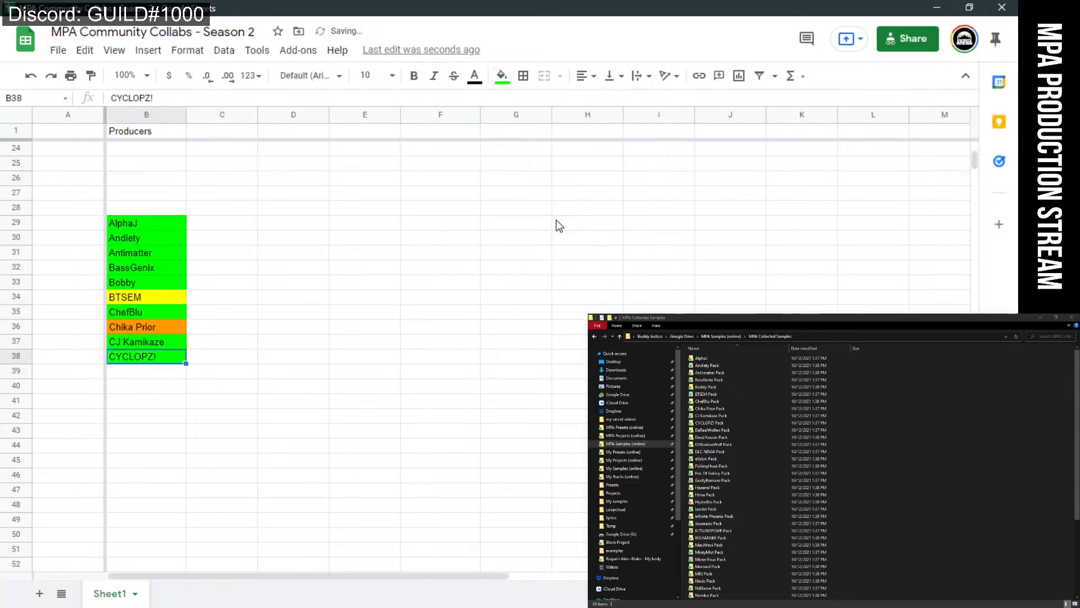
{"action": "left_click", "coordinate": [326, 334]}
Enter the next producer's name in B39 and fill it orange.
{"action": "left_click", "coordinate": [220, 355]}
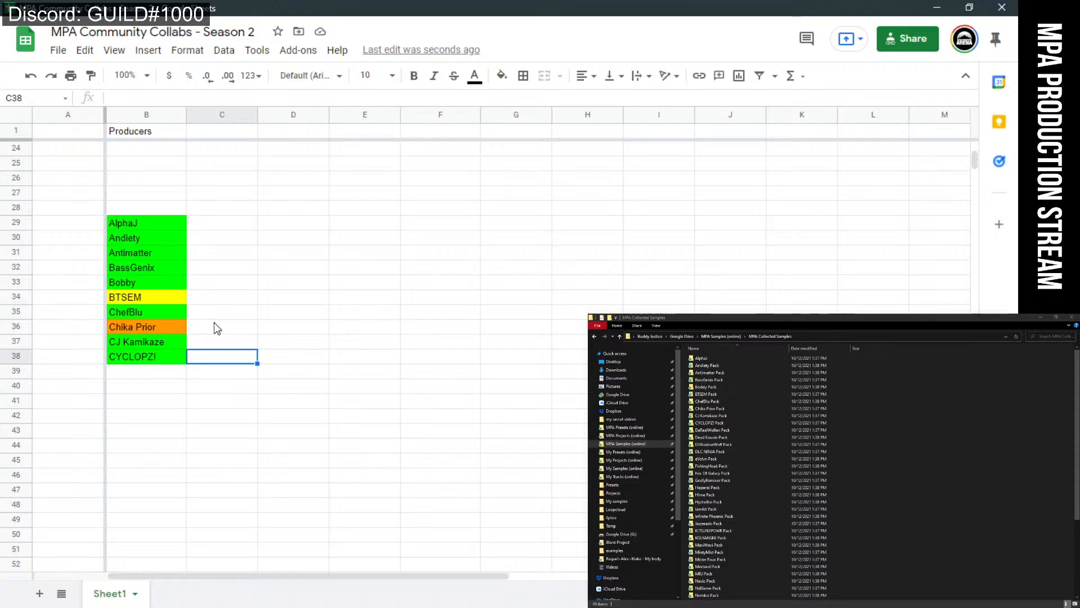
{"action": "left_click", "coordinate": [219, 371]}
{"action": "left_click", "coordinate": [169, 376]}
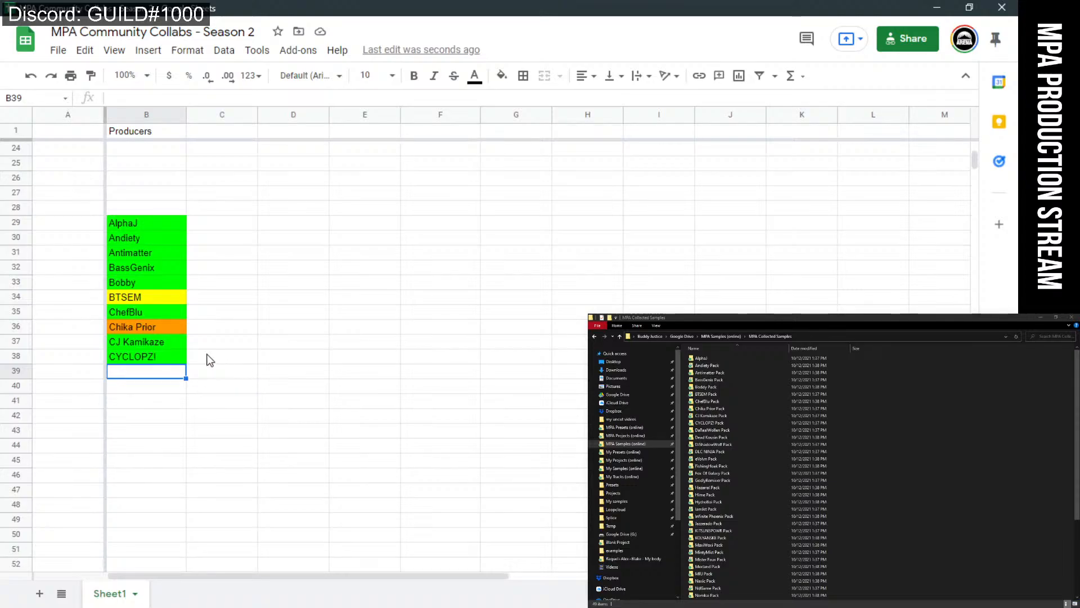
{"action": "type", "text": "DaRealWollen"}
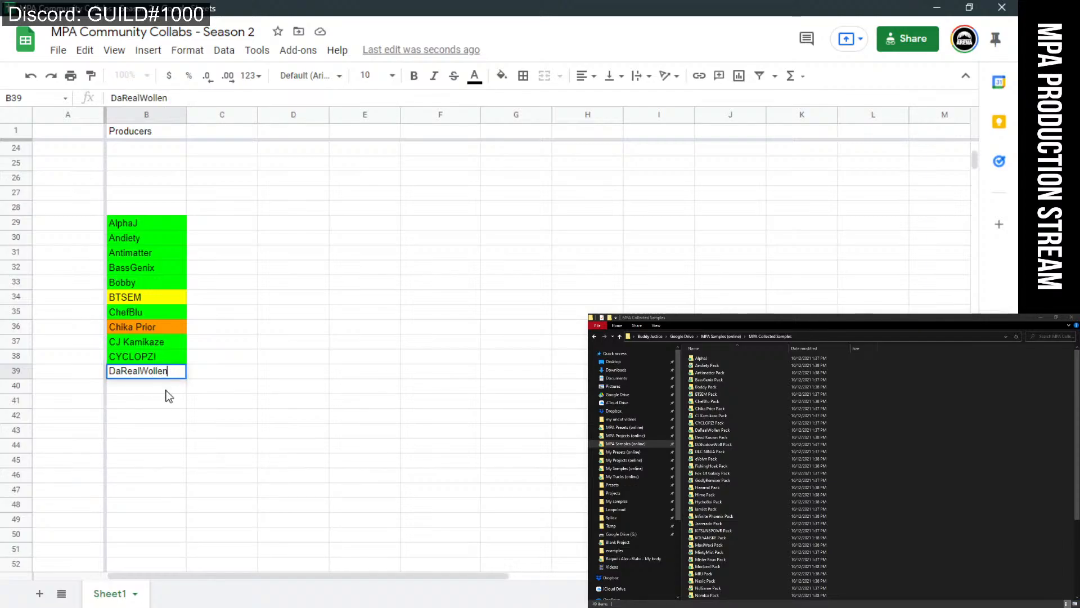
{"action": "key", "text": "Return"}
{"action": "key", "text": "Up"}
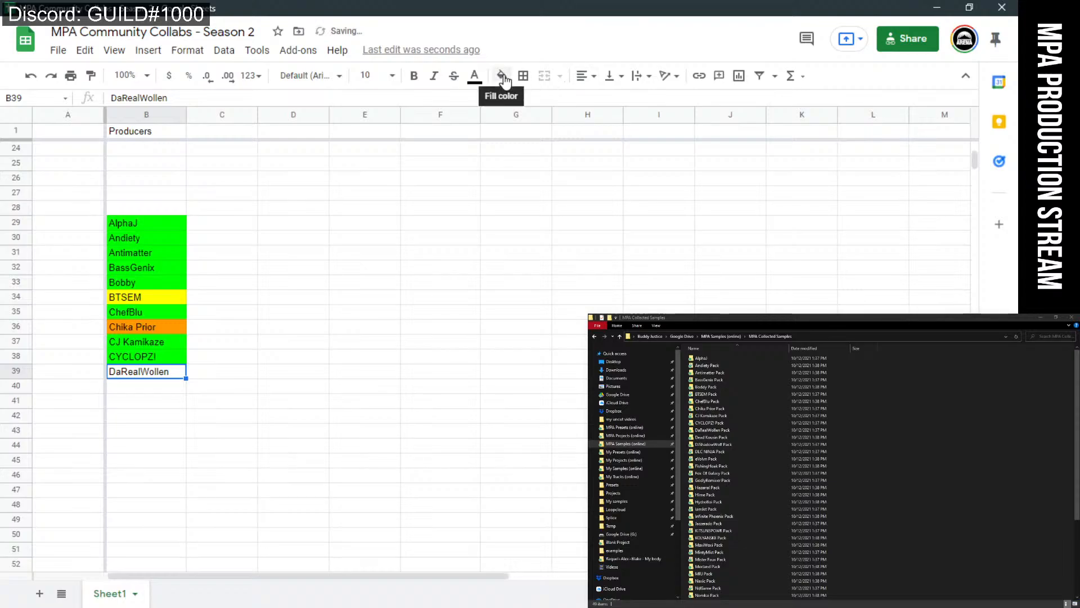
{"action": "left_click", "coordinate": [502, 75]}
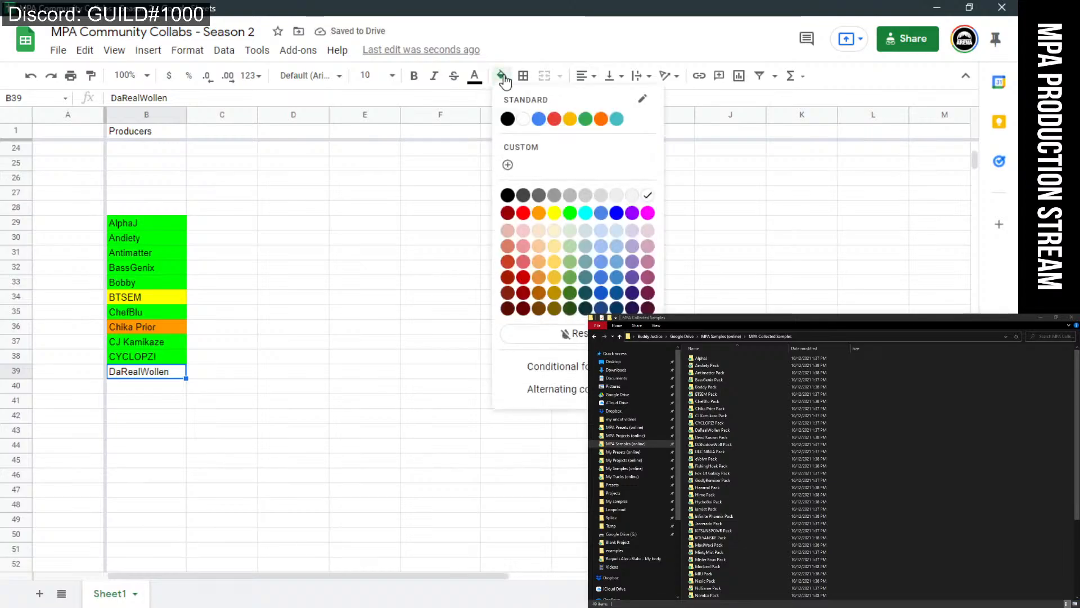
{"action": "left_click", "coordinate": [540, 214]}
{"action": "left_click", "coordinate": [379, 362]}
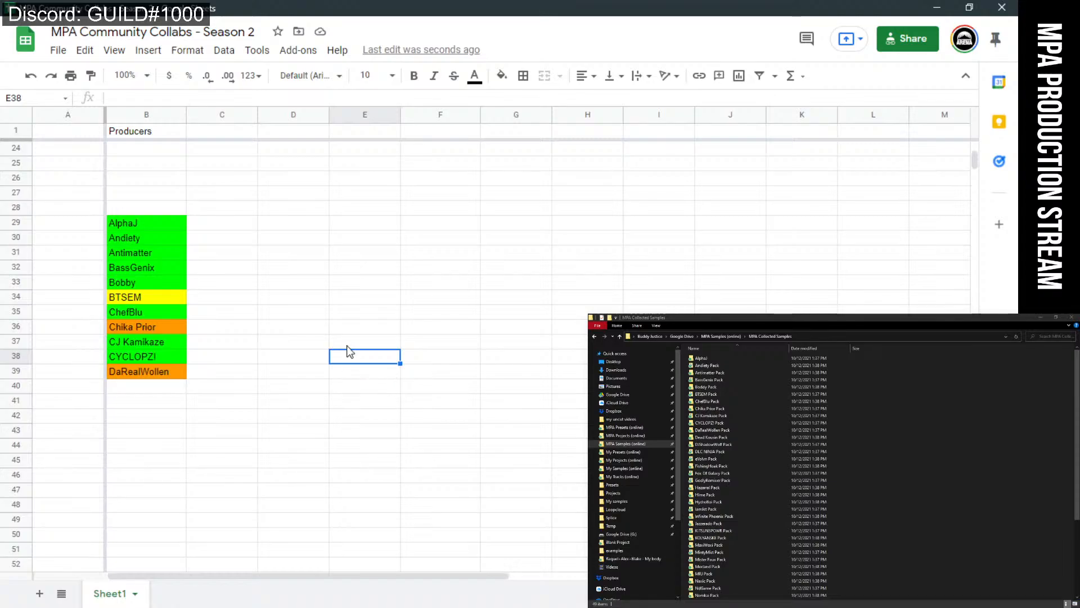
Select B38:B39 and change both cells' fill from green and orange to cyan.
{"action": "right_click", "coordinate": [175, 370]}
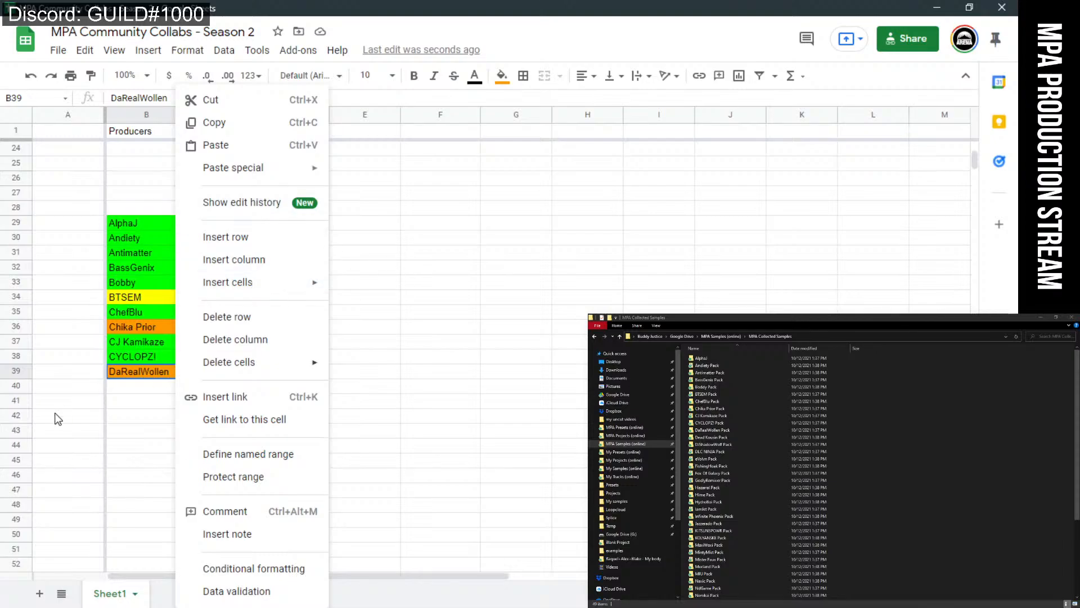
{"action": "left_click", "coordinate": [140, 403]}
{"action": "left_click", "coordinate": [142, 370]}
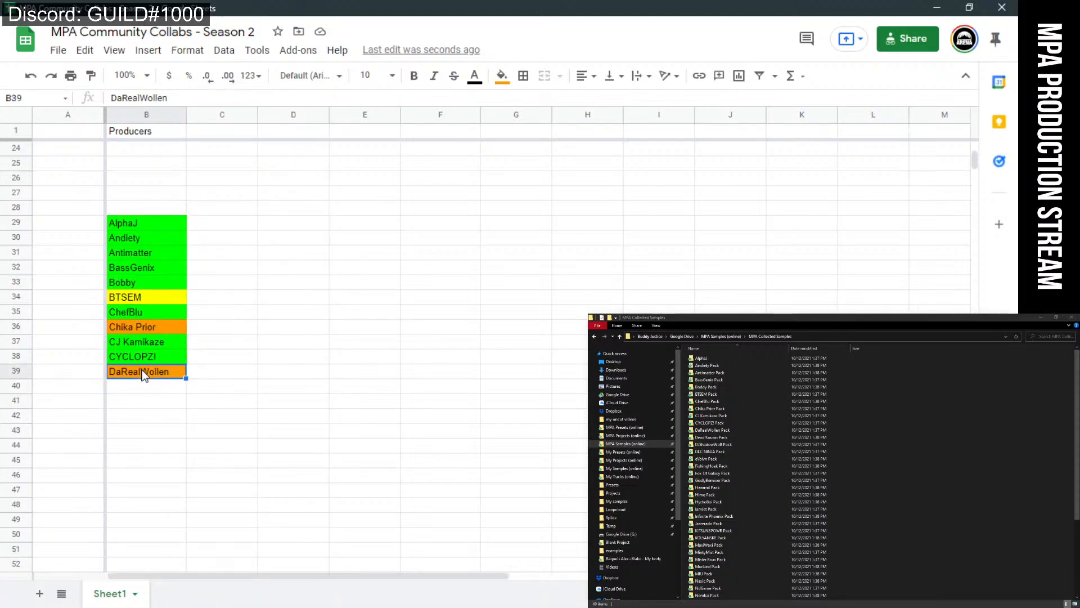
{"action": "left_click", "coordinate": [164, 357]}
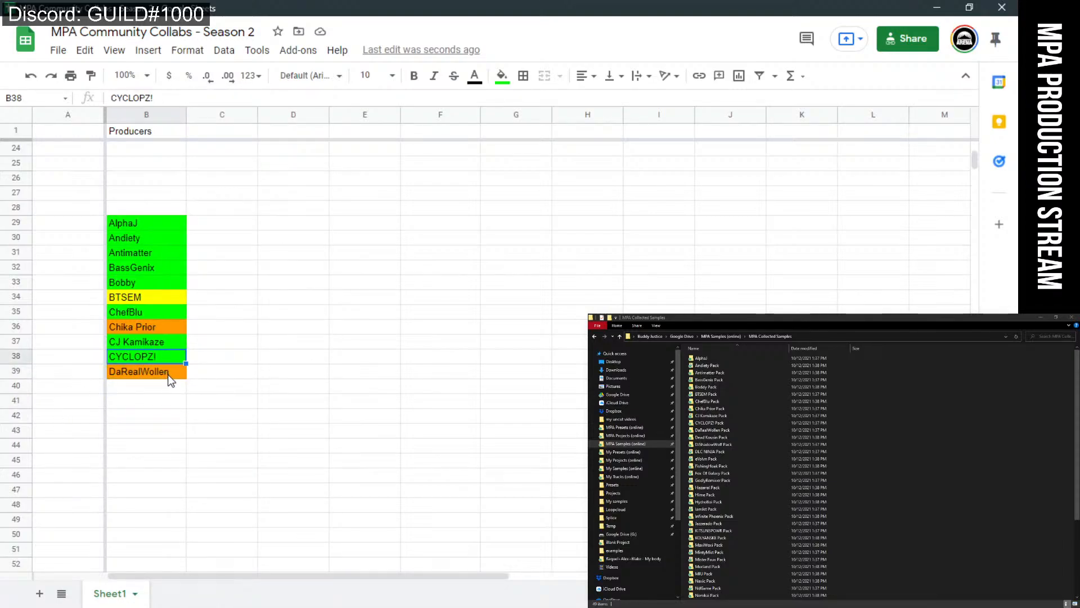
{"action": "left_click_drag", "start_coordinate": [167, 373], "coordinate": [161, 359]}
{"action": "left_click", "coordinate": [503, 77]}
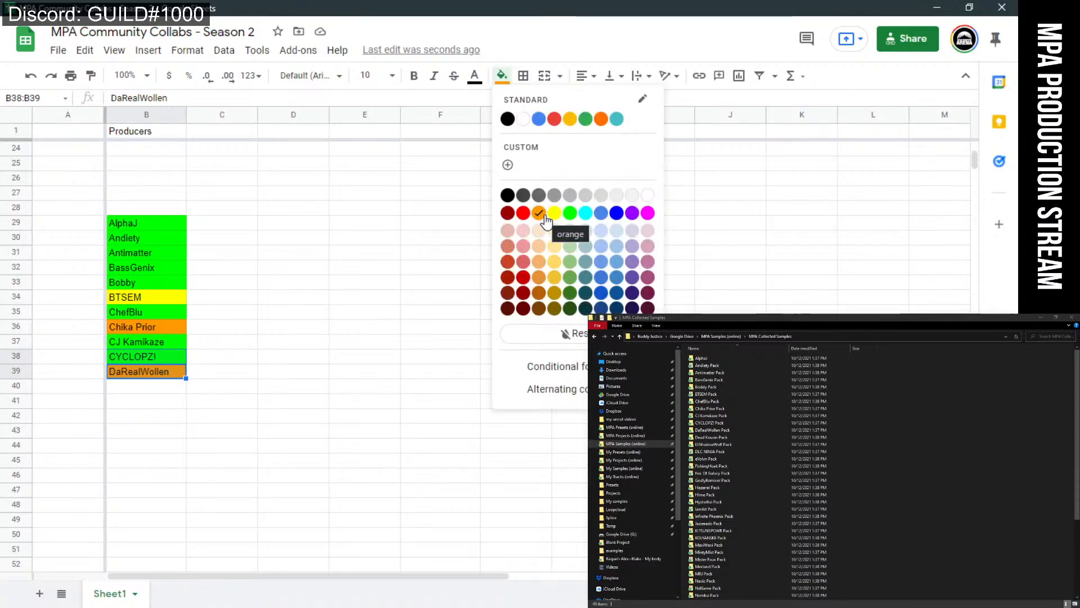
{"action": "left_click", "coordinate": [590, 219]}
{"action": "left_click", "coordinate": [355, 428]}
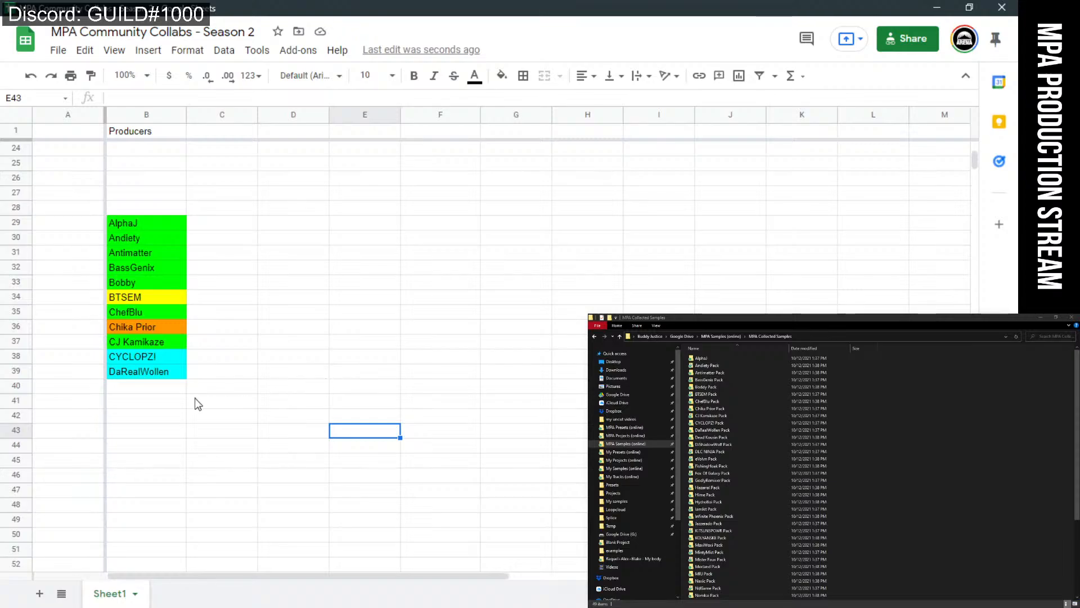
{"action": "left_click", "coordinate": [170, 389]}
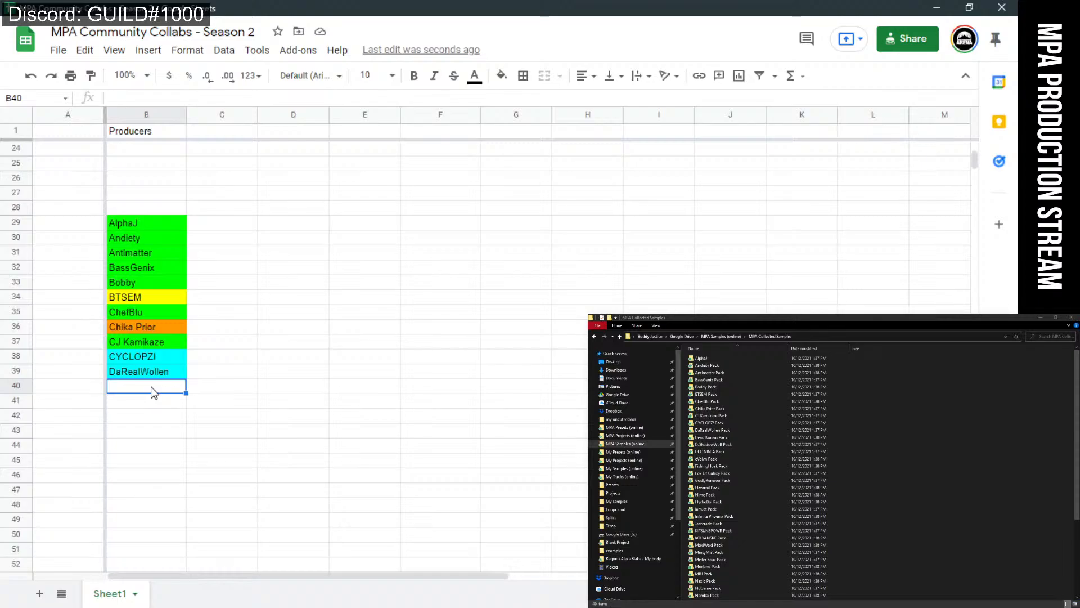
Enter 'Dead Kousin' in B40 and give that cell a bright green fill.
{"action": "type", "text": "Dead"}
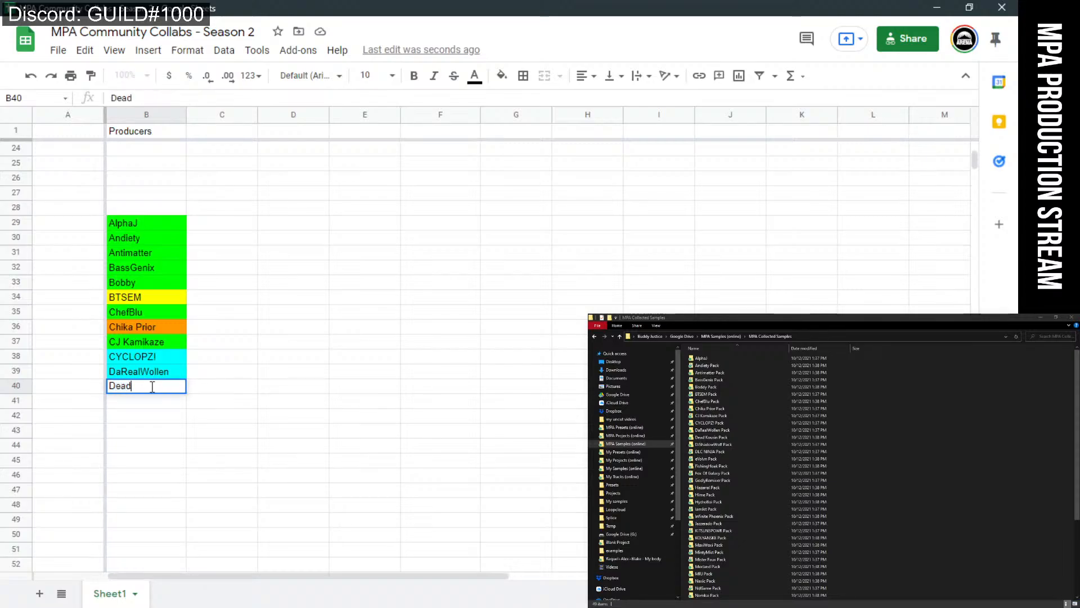
{"action": "type", "text": " Kousin"}
{"action": "key", "text": "Return"}
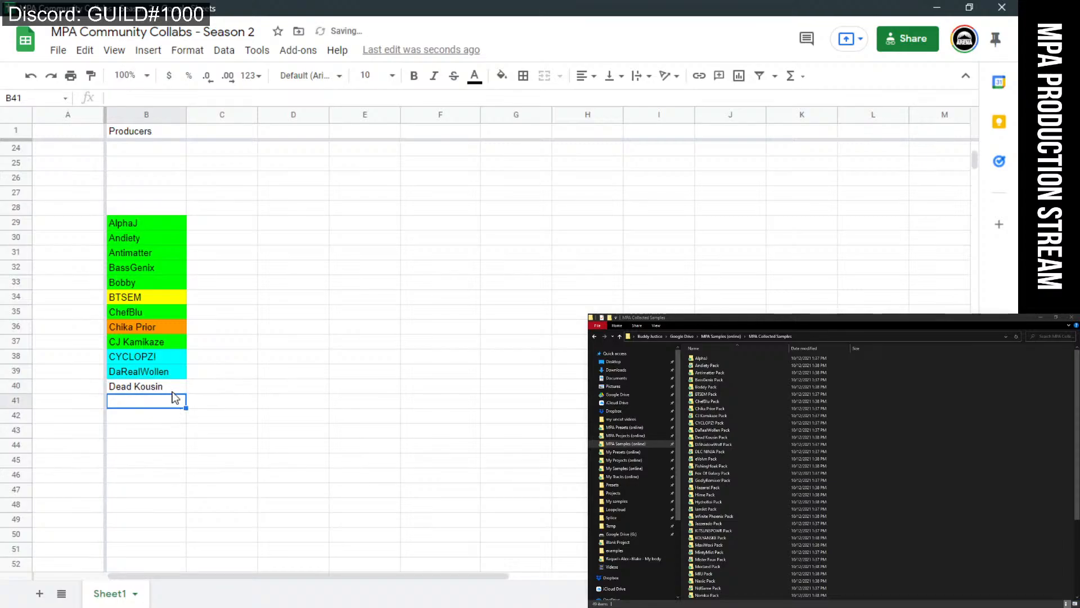
{"action": "left_click", "coordinate": [172, 393]}
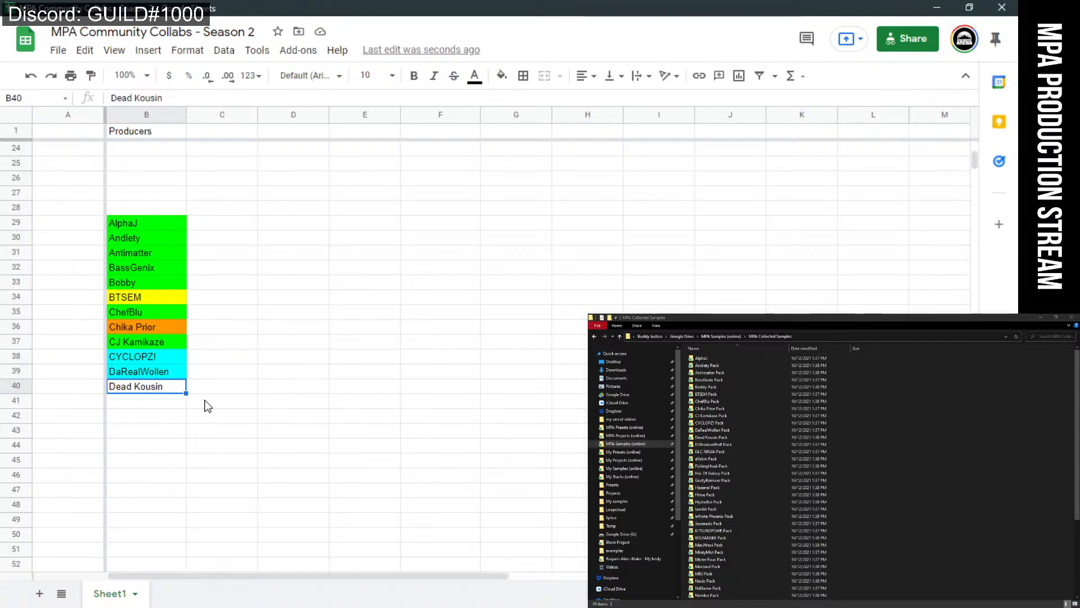
{"action": "left_click", "coordinate": [161, 404]}
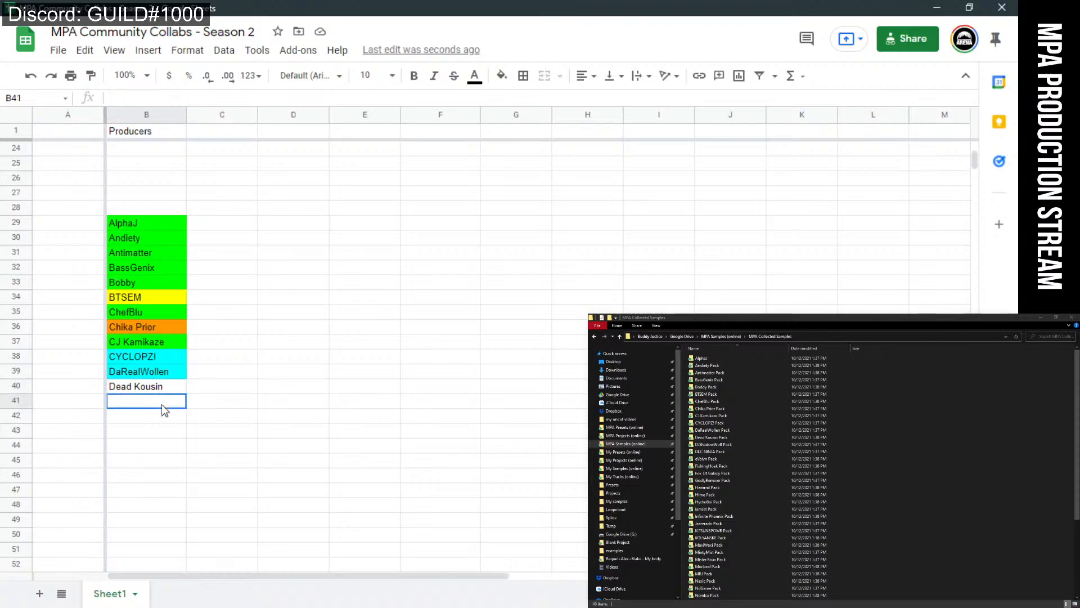
{"action": "left_click", "coordinate": [161, 389]}
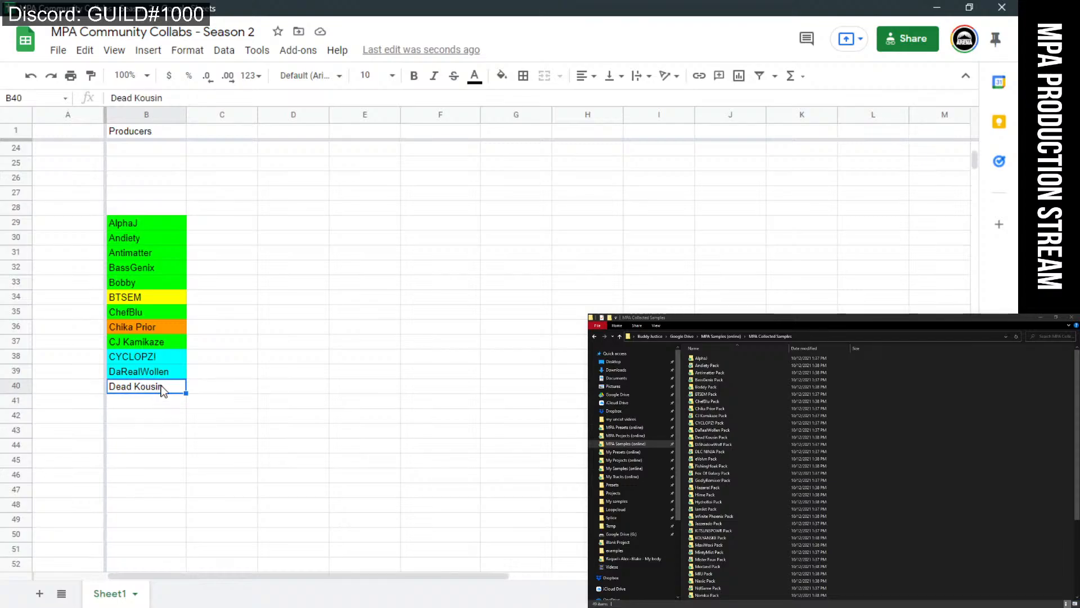
{"action": "left_click", "coordinate": [502, 76]}
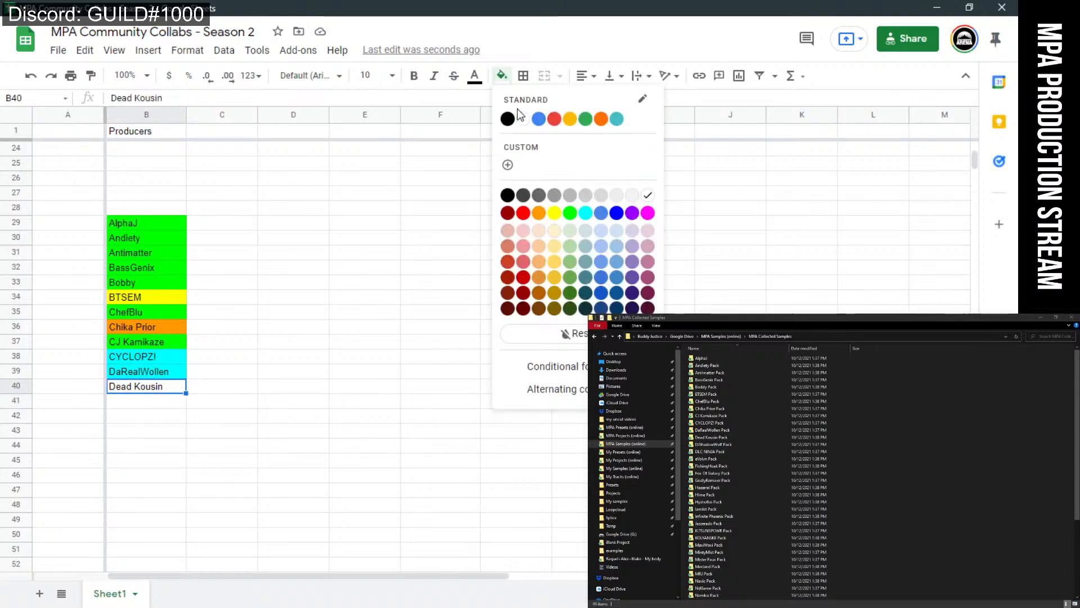
{"action": "left_click", "coordinate": [570, 213]}
{"action": "left_click", "coordinate": [388, 363]}
{"action": "left_click", "coordinate": [155, 405]}
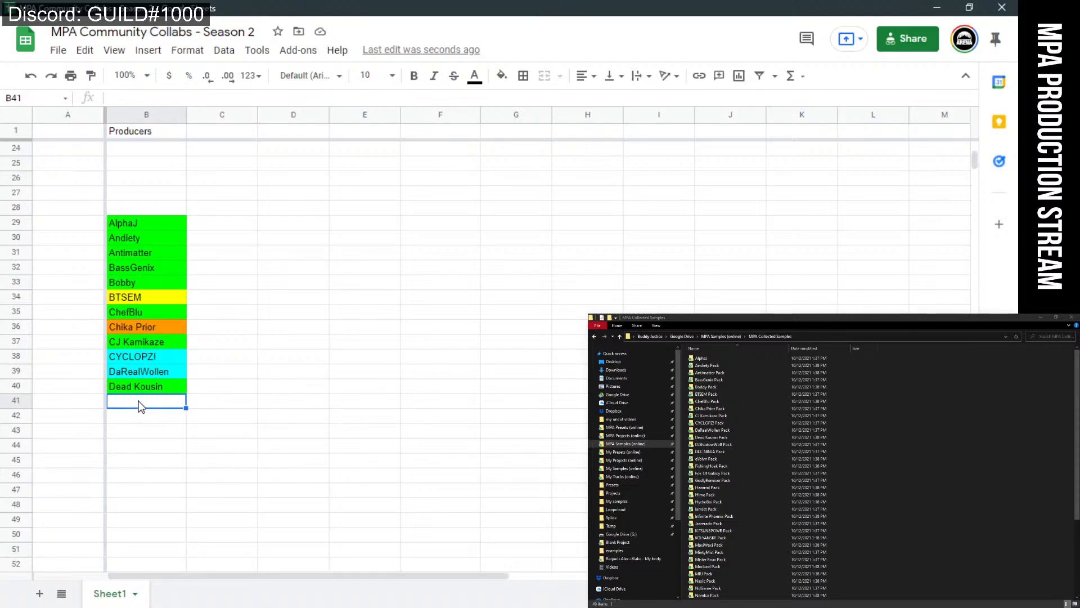
Add 'DJShadowWolf' in the next Producers cell and fill it green.
{"action": "type", "text": "DJSha"}
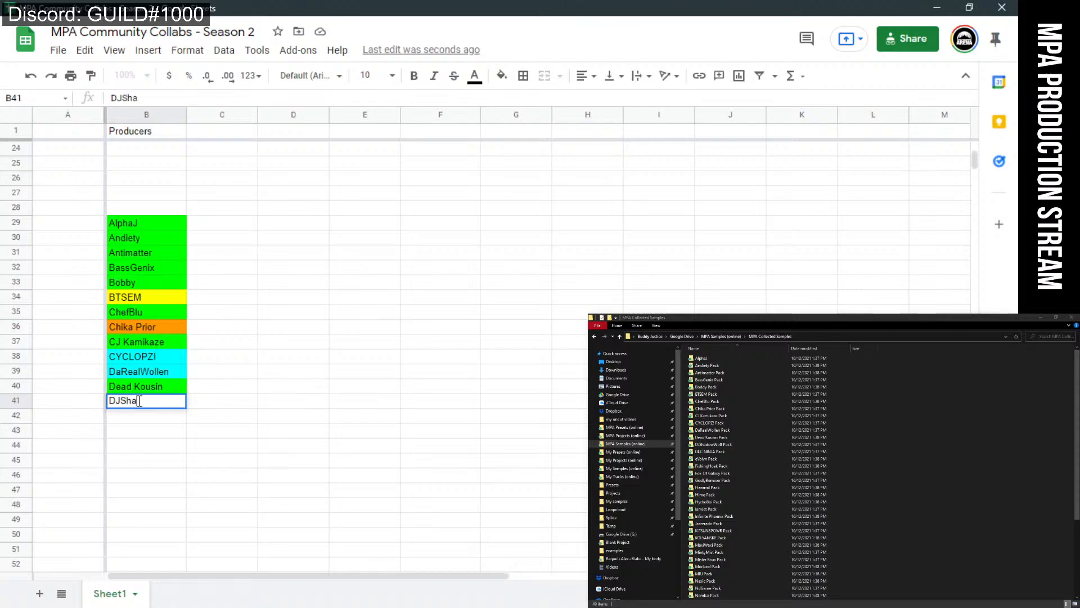
{"action": "type", "text": "dowWolf"}
{"action": "left_click", "coordinate": [334, 420]}
{"action": "double_click", "coordinate": [710, 444]}
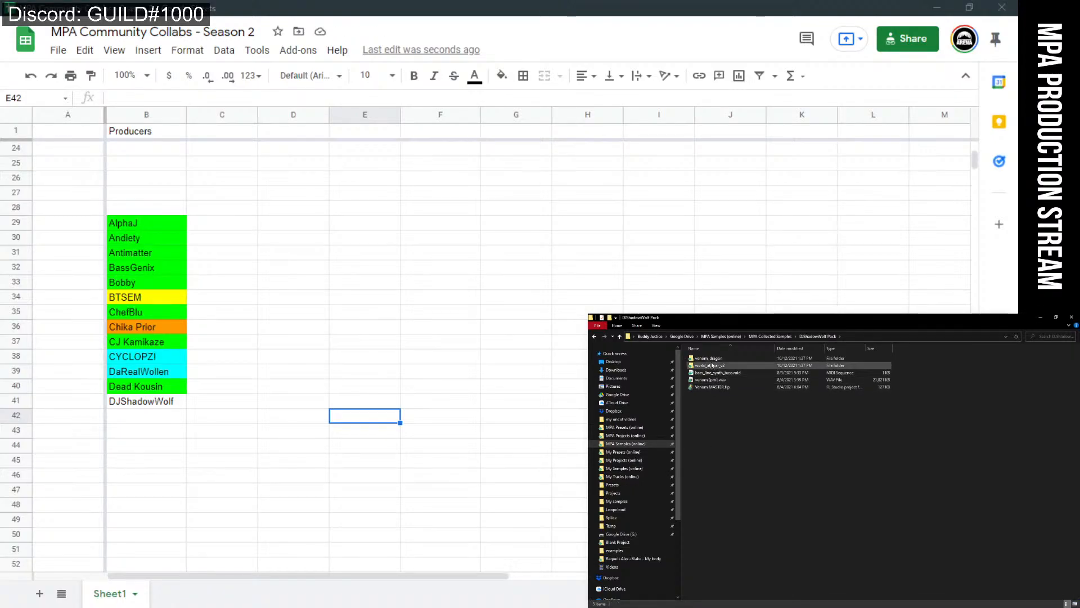
{"action": "right_click", "coordinate": [173, 402]}
{"action": "left_click", "coordinate": [146, 431]}
{"action": "left_click", "coordinate": [146, 406]}
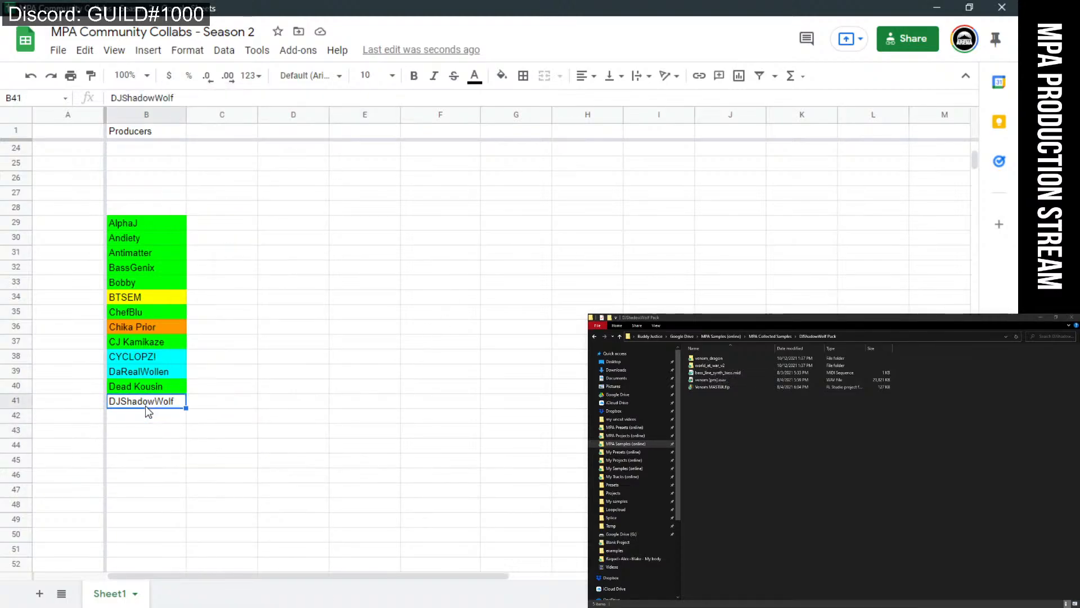
{"action": "left_click", "coordinate": [501, 75]}
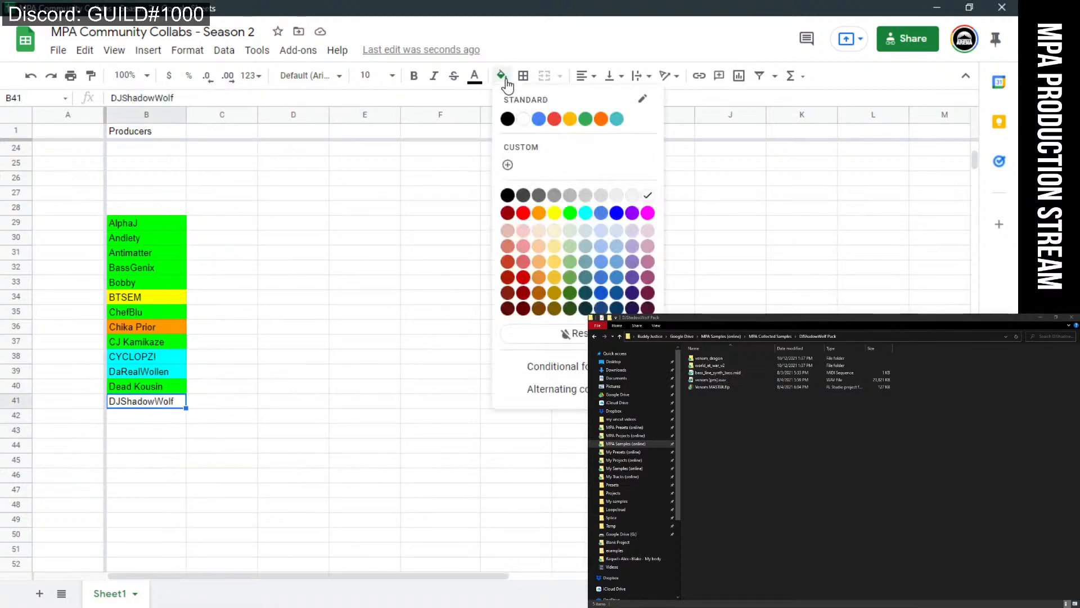
{"action": "left_click", "coordinate": [569, 211]}
Minimize the file folder window and switch over to Discord.
{"action": "left_click", "coordinate": [333, 372]}
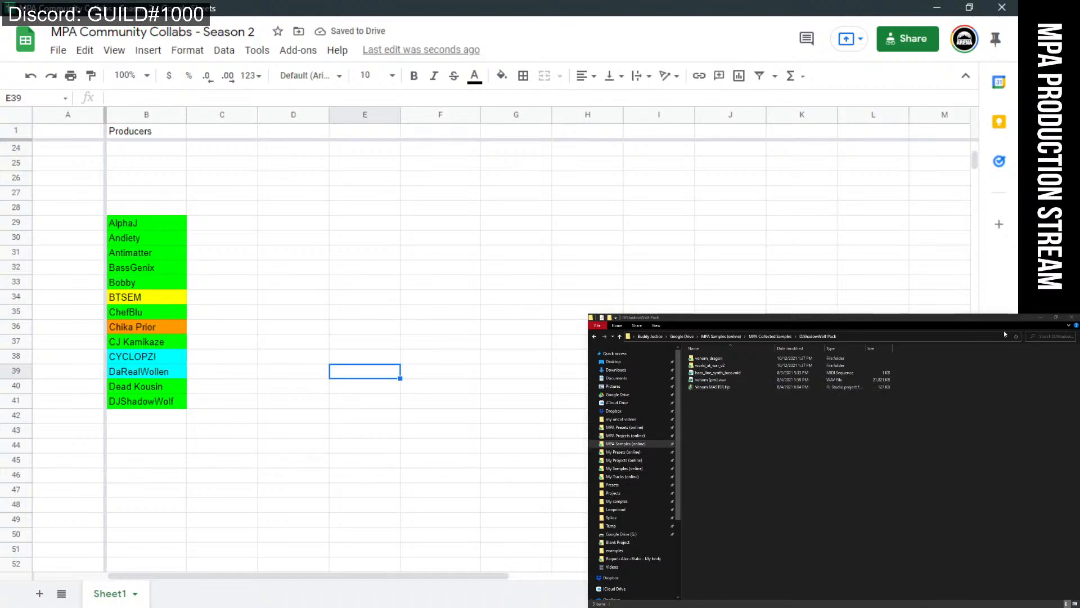
{"action": "left_click", "coordinate": [1042, 317]}
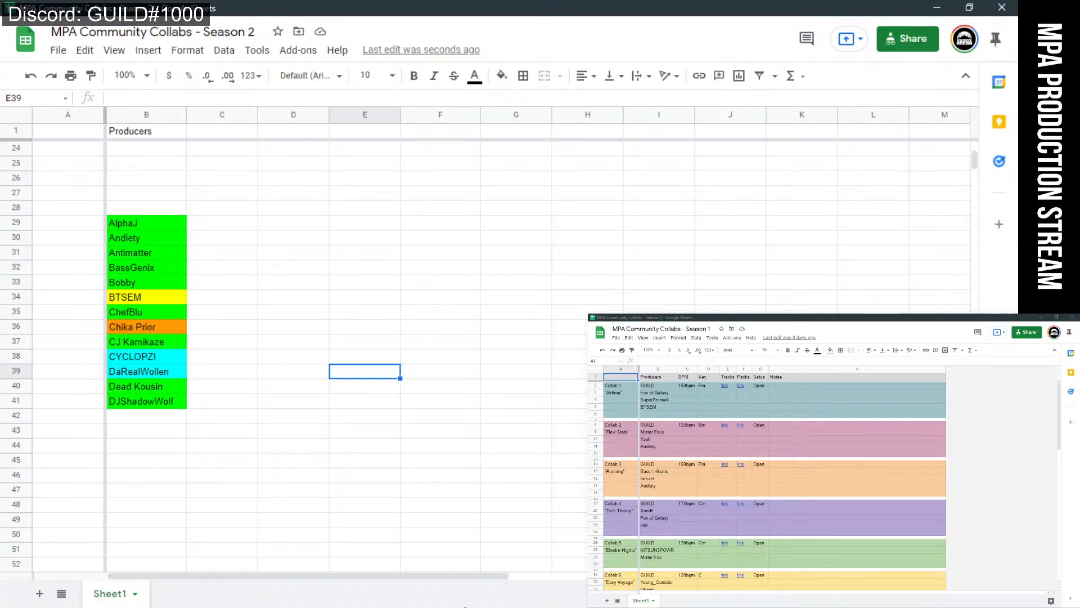
{"action": "key", "text": "alt+Tab"}
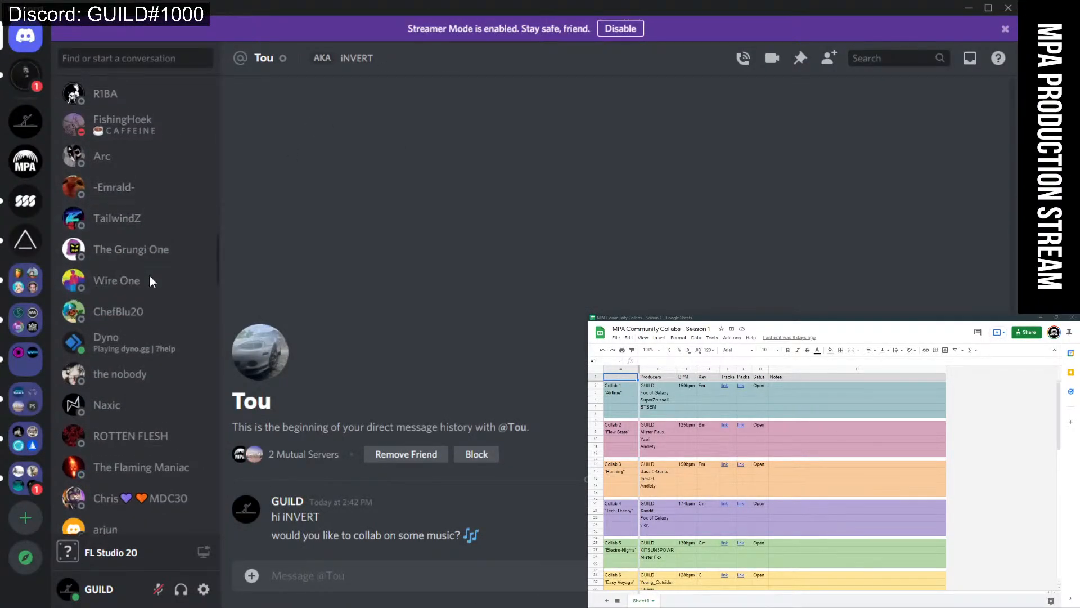
Find the producer with Discord's quick switcher ('sha') and open their direct messages.
{"action": "scroll", "coordinate": [147, 264], "scroll_direction": "up", "scroll_amount": 15}
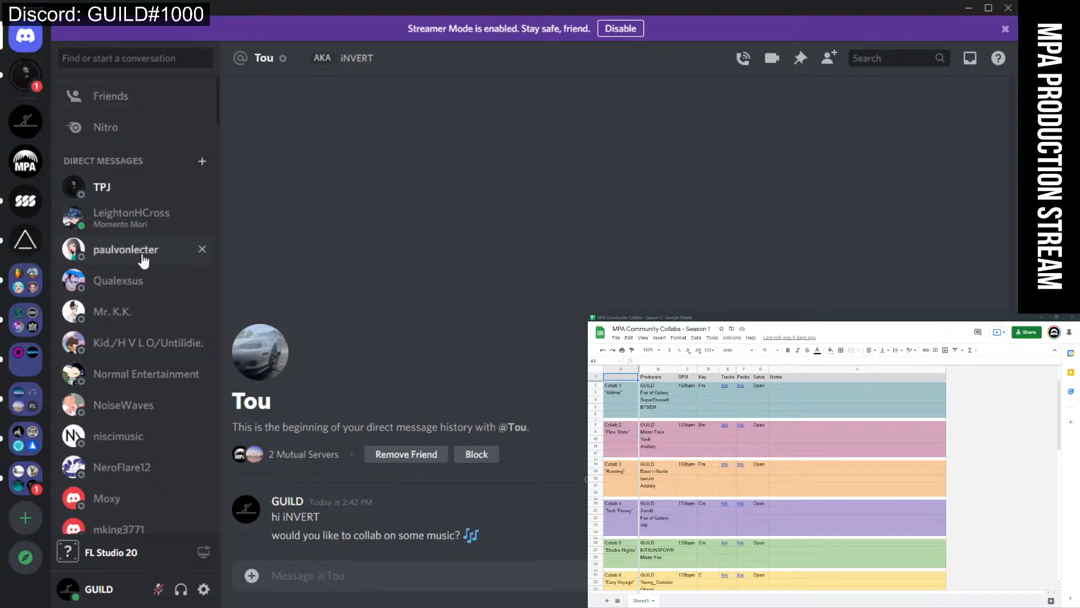
{"action": "left_click", "coordinate": [119, 58]}
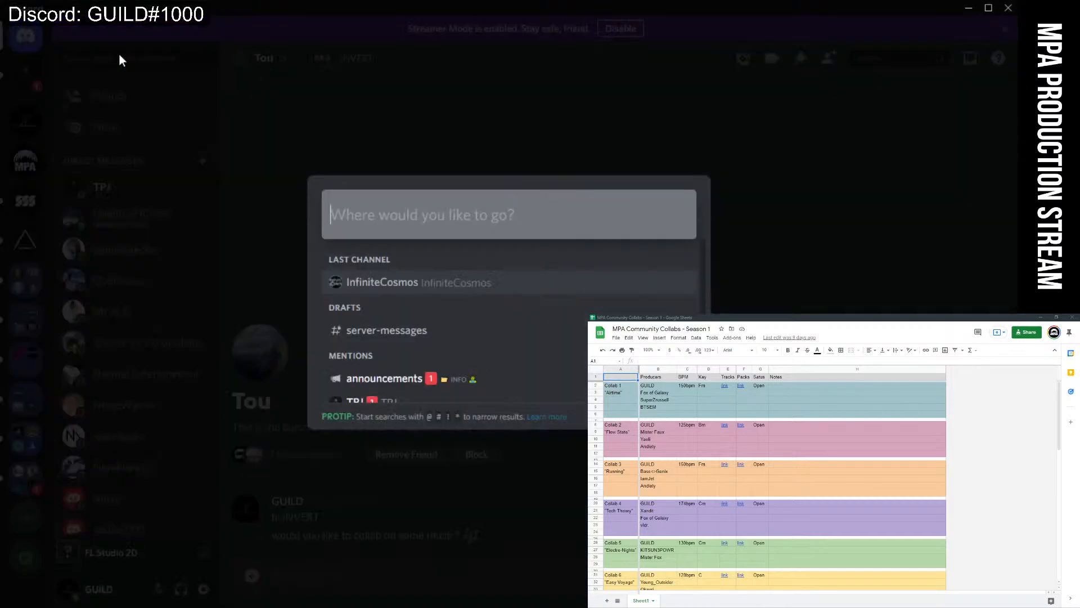
{"action": "type", "text": "dj sh"}
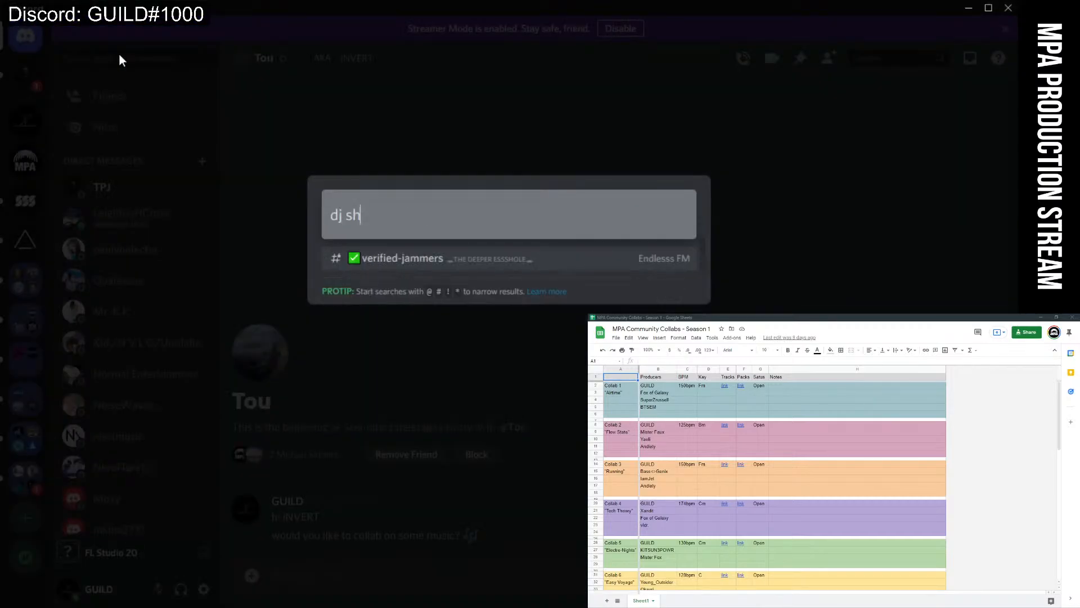
{"action": "type", "text": "a"}
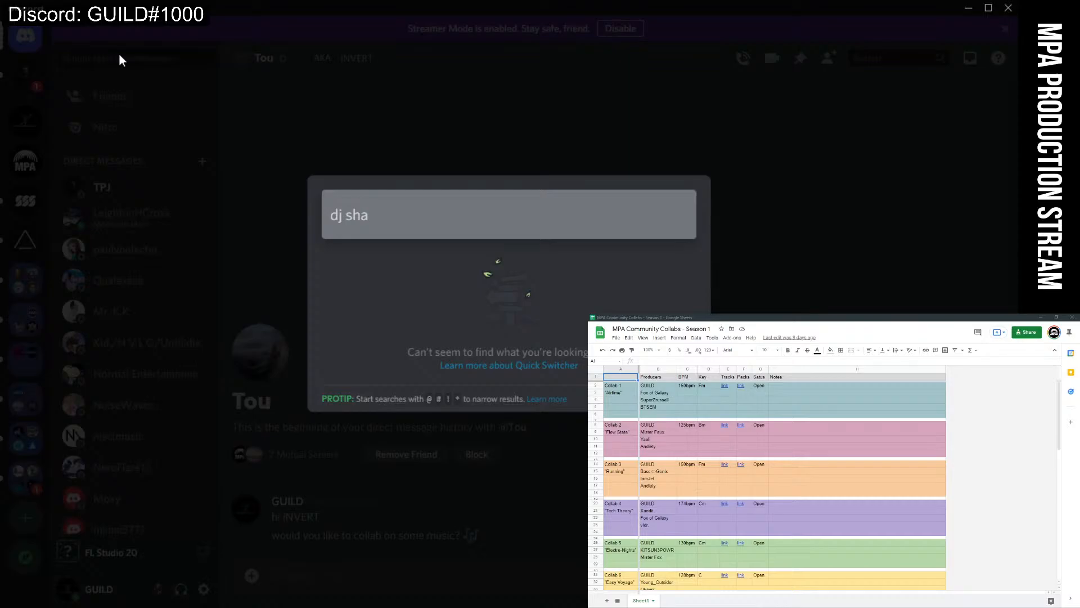
{"action": "type", "text": "do"}
{"action": "key", "text": "BackSpace"}
{"action": "key", "text": "BackSpace"}
{"action": "key", "text": "BackSpace"}
{"action": "key", "text": "BackSpace"}
{"action": "key", "text": "BackSpace"}
{"action": "key", "text": "BackSpace"}
{"action": "type", "text": "sh"}
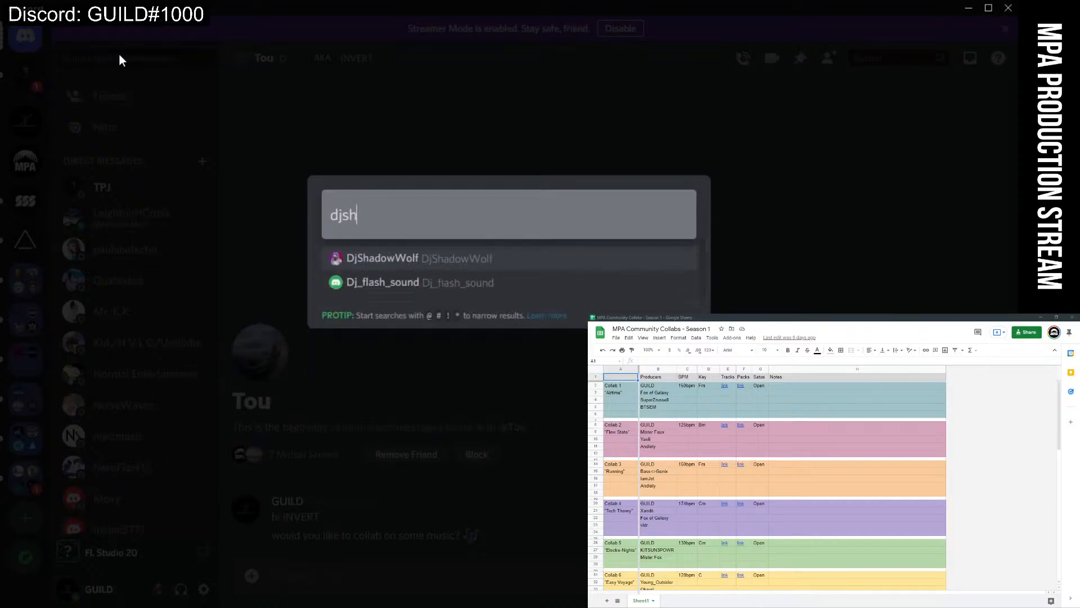
{"action": "type", "text": "a"}
{"action": "left_click", "coordinate": [397, 258]}
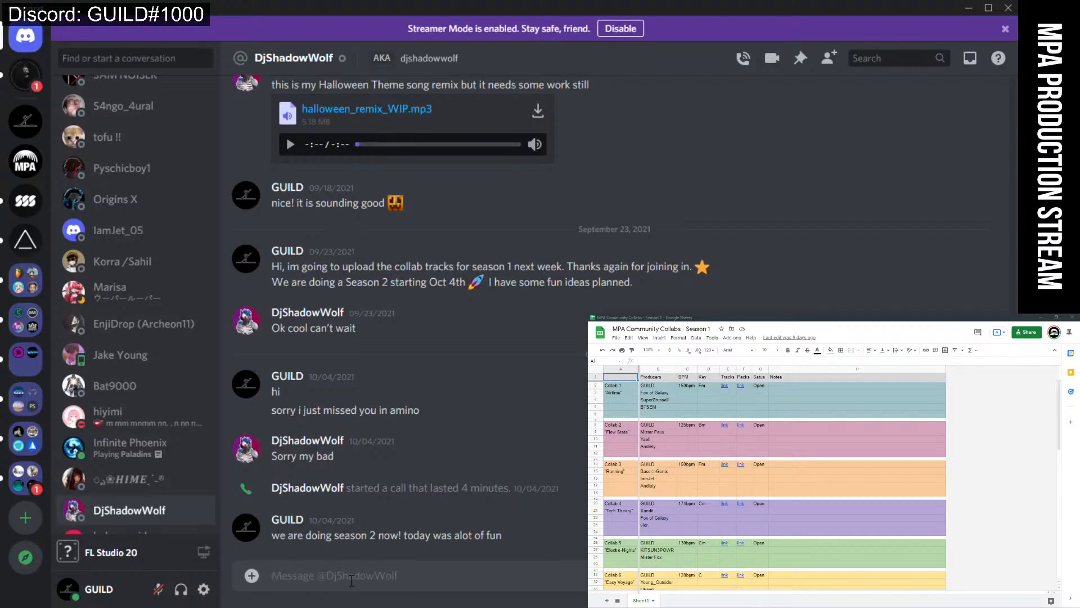
Send a greeting, then a message saying you still have their track 'world at war v'.
{"action": "type", "text": "hi ShadowWolf"}
{"action": "key", "text": "Return"}
{"action": "type", "text": "jut"}
{"action": "key", "text": "BackSpace"}
{"action": "key", "text": "BackSpace"}
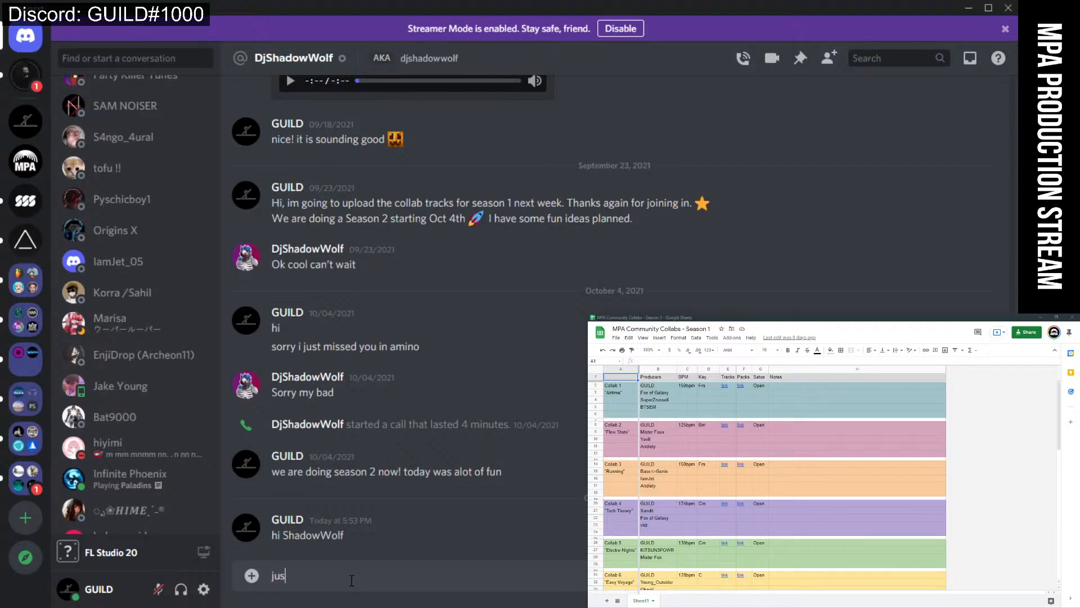
{"action": "type", "text": "st lettingy ou k"}
{"action": "key", "text": "BackSpace"}
{"action": "key", "text": "BackSpace"}
{"action": "key", "text": "BackSpace"}
{"action": "key", "text": "BackSpace"}
{"action": "key", "text": "BackSpace"}
{"action": "key", "text": "BackSpace"}
{"action": "key", "text": "BackSpace"}
{"action": "key", "text": "BackSpace"}
{"action": "key", "text": "BackSpace"}
{"action": "key", "text": "BackSpace"}
{"action": "key", "text": "BackSpace"}
{"action": "key", "text": "BackSpace"}
{"action": "key", "text": "BackSpace"}
{"action": "key", "text": "BackSpace"}
{"action": "key", "text": "BackSpace"}
{"action": "key", "text": "BackSpace"}
{"action": "key", "text": "BackSpace"}
{"action": "key", "text": "BackSpace"}
{"action": "type", "text": "I still have your track wa"}
{"action": "key", "text": "BackSpace"}
{"action": "type", "text": "orld at war v2"}
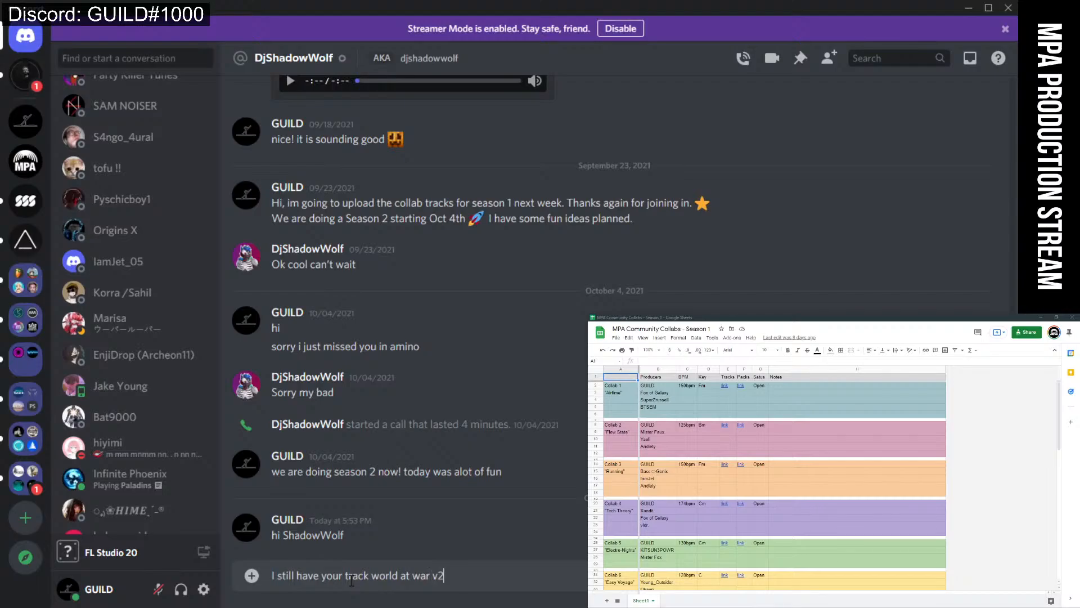
{"action": "key", "text": "Return"}
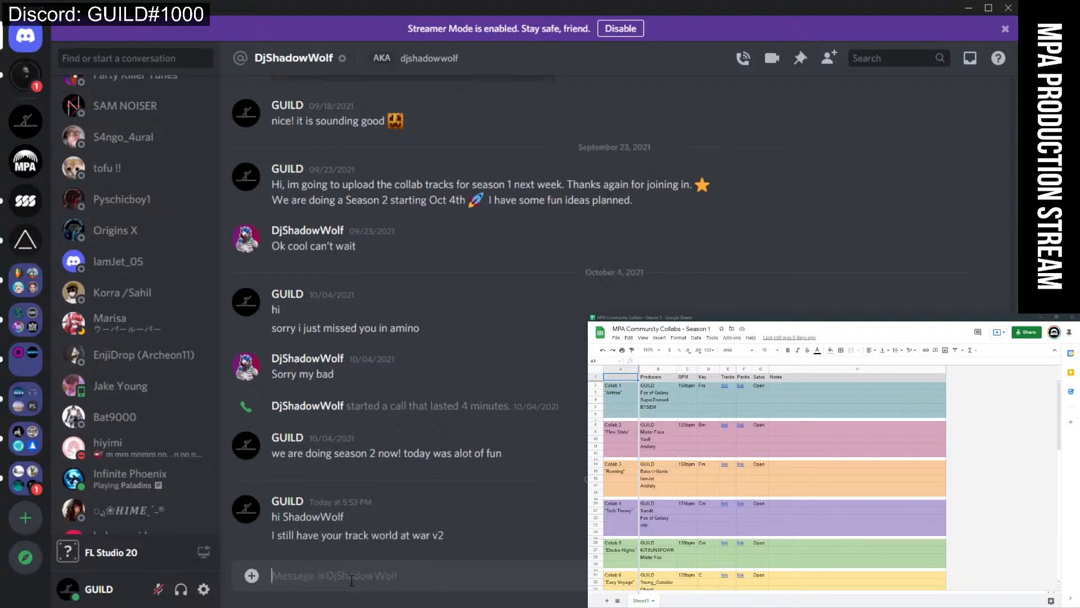
Ask 'can we use that for season 2?' and minimize Discord.
{"action": "type", "text": "can we"}
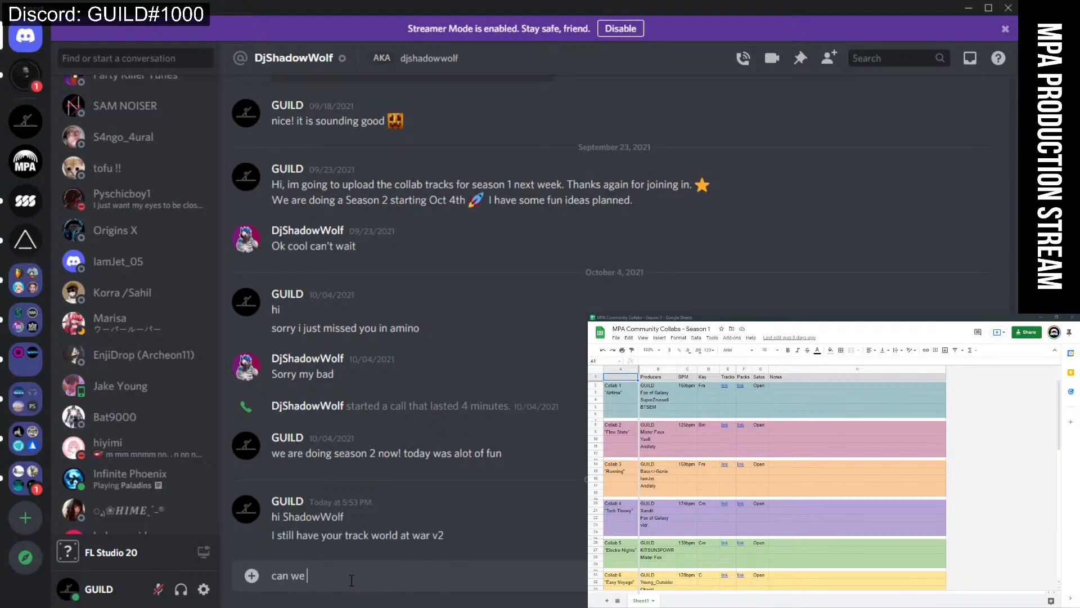
{"action": "type", "text": " use thjat"}
{"action": "key", "text": "BackSpace"}
{"action": "key", "text": "BackSpace"}
{"action": "key", "text": "BackSpace"}
{"action": "type", "text": "at for season 2?"}
{"action": "key", "text": "Return"}
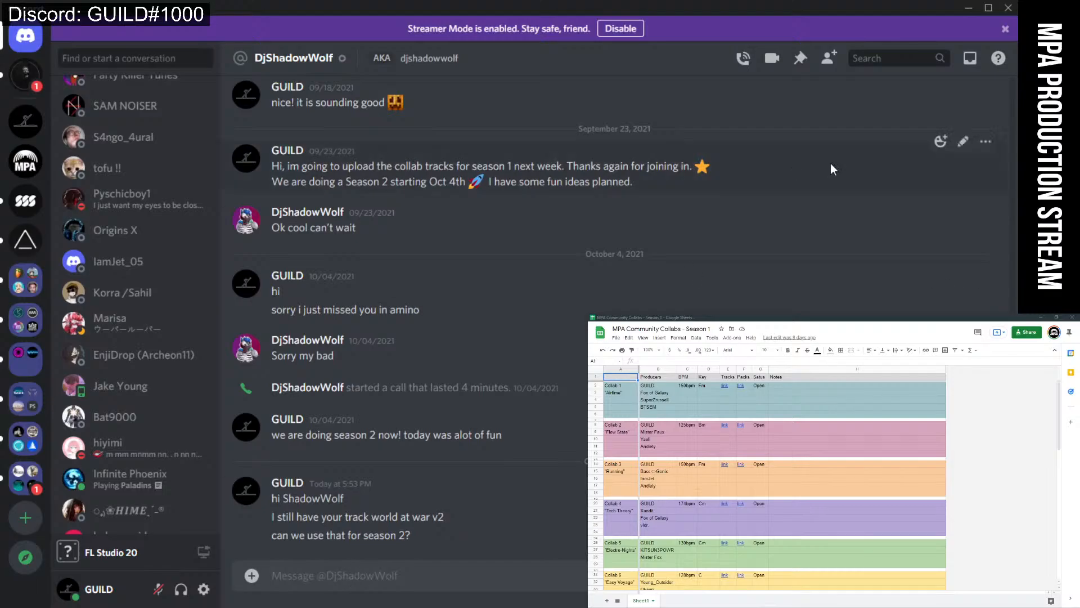
{"action": "left_click", "coordinate": [974, 10]}
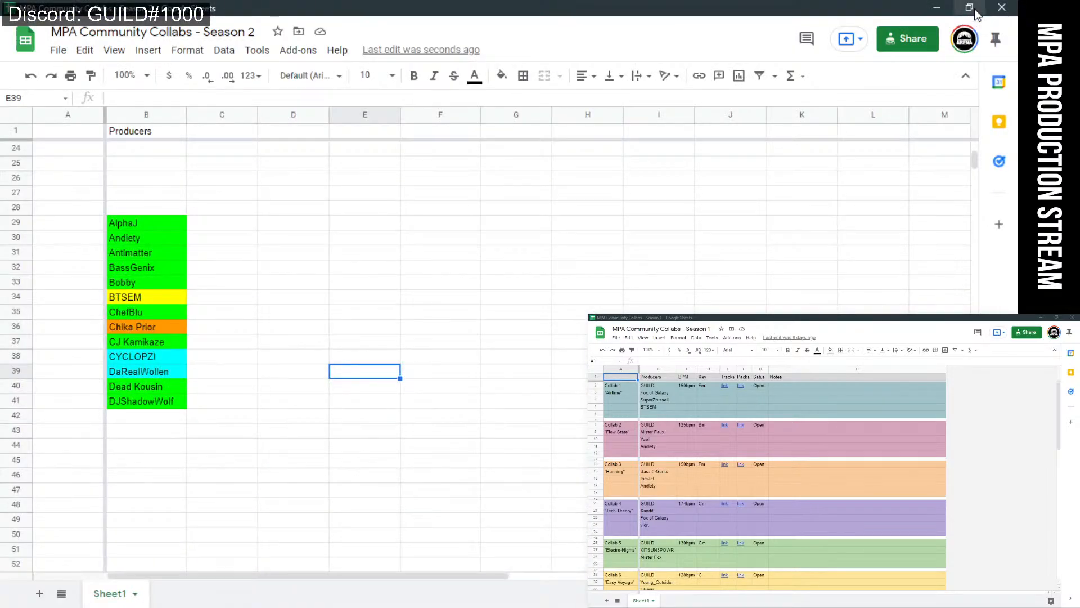
Change B41's fill colour to cyan.
{"action": "left_click", "coordinate": [149, 402]}
{"action": "left_click", "coordinate": [502, 76]}
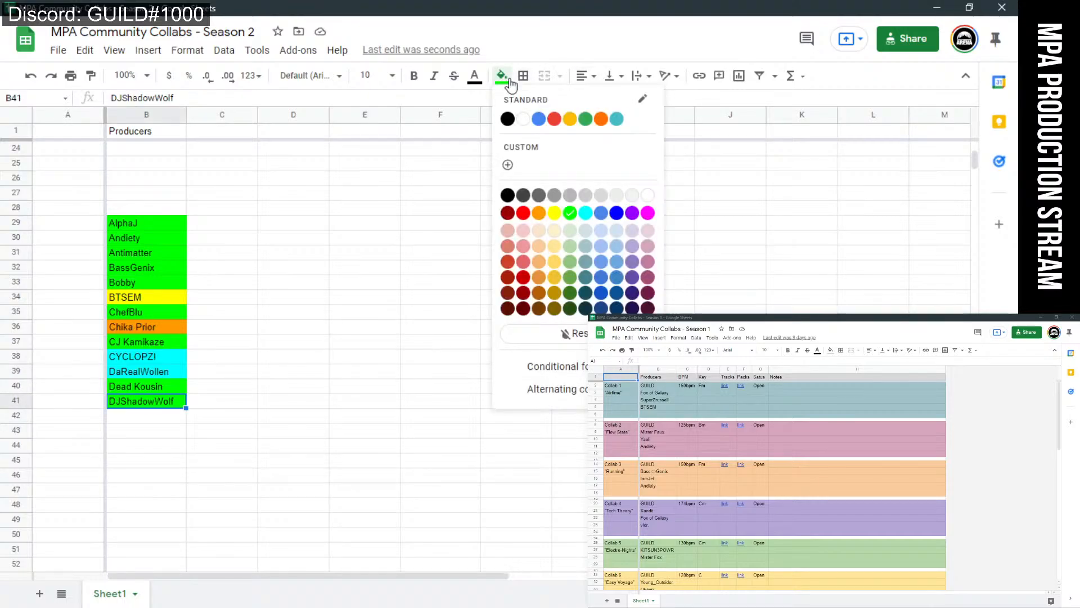
{"action": "left_click", "coordinate": [586, 212]}
{"action": "left_click", "coordinate": [458, 240]}
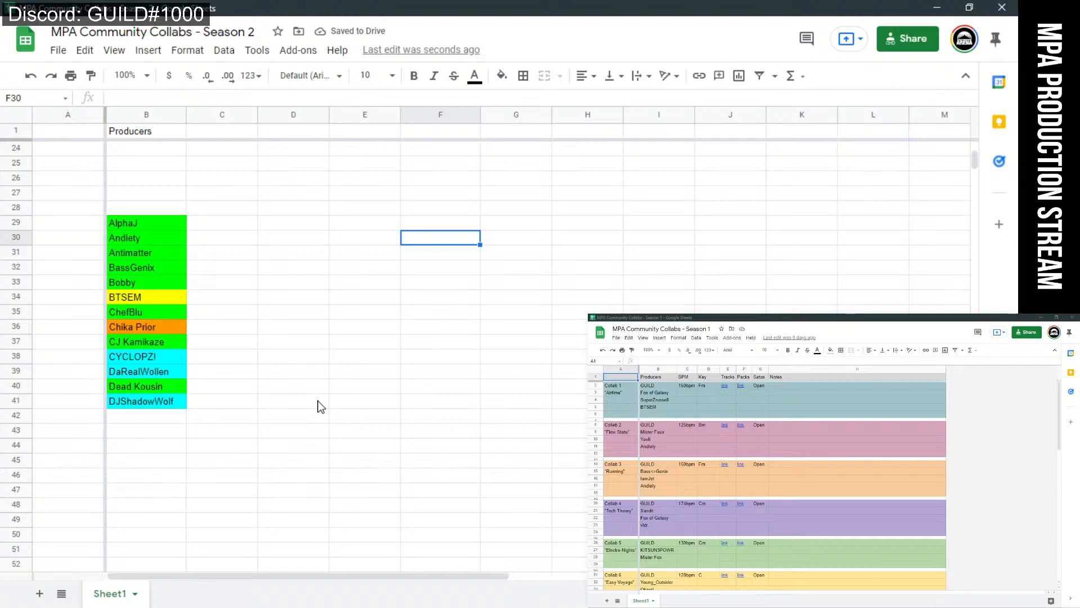
Enter 'DLC NINJA' in B42 and give it a yellow fill.
{"action": "left_click", "coordinate": [137, 418]}
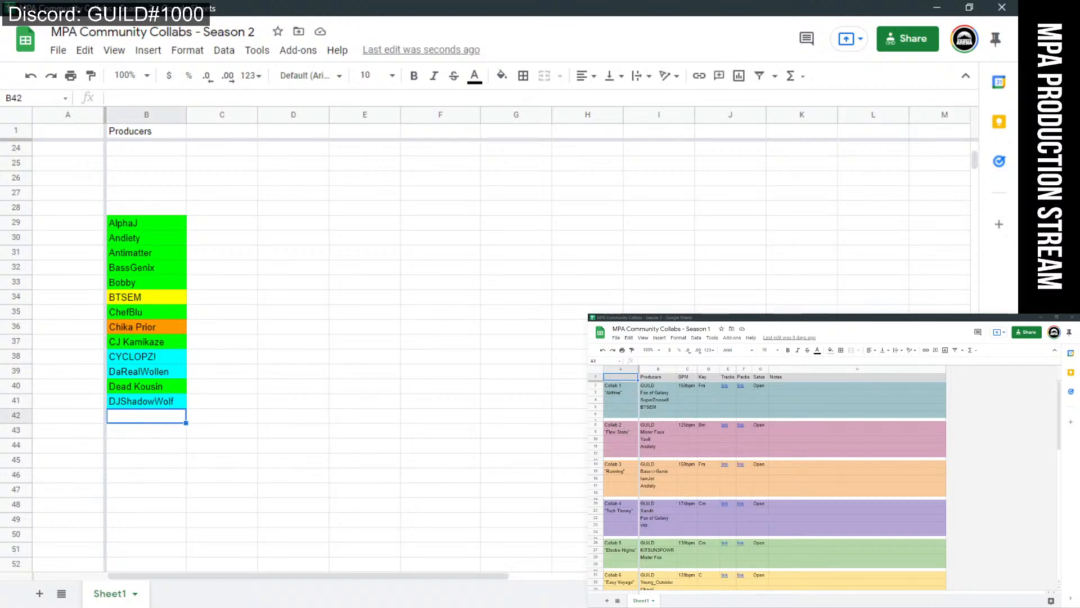
{"action": "key", "text": "alt+Tab"}
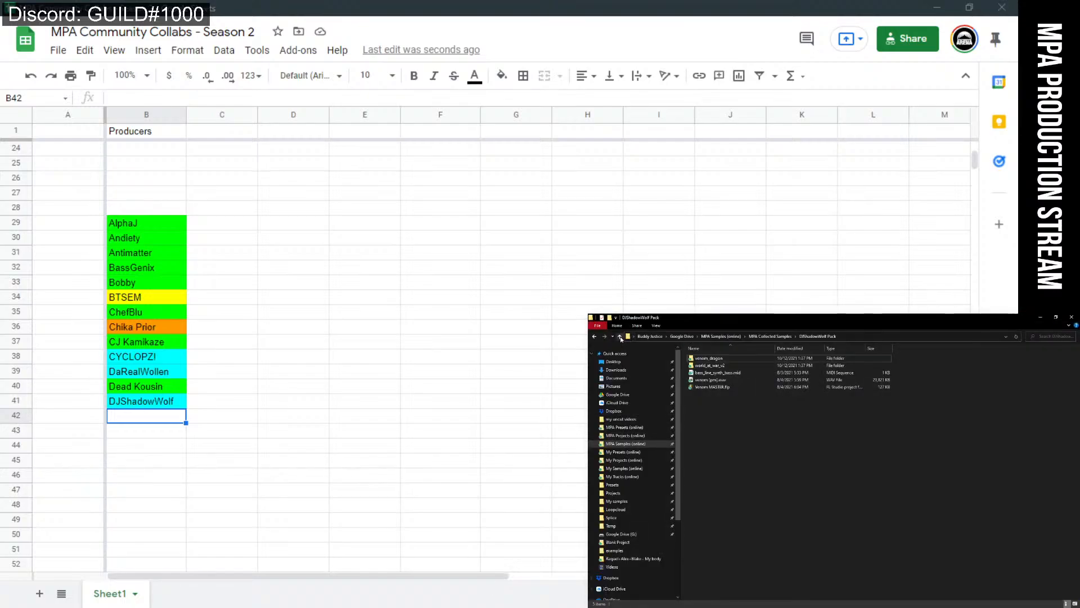
{"action": "left_click", "coordinate": [620, 336]}
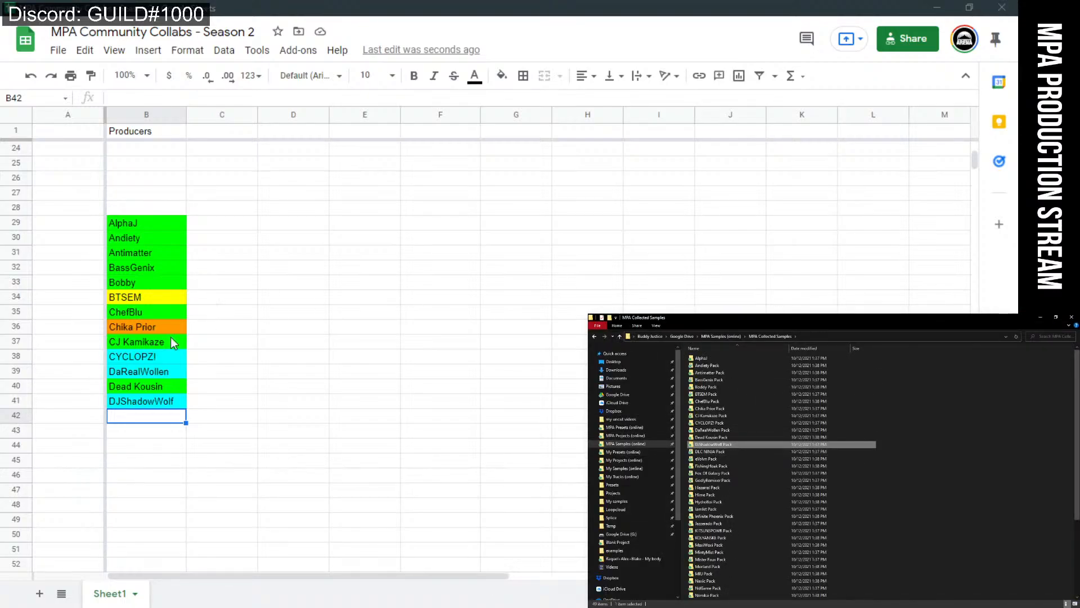
{"action": "left_click", "coordinate": [121, 416]}
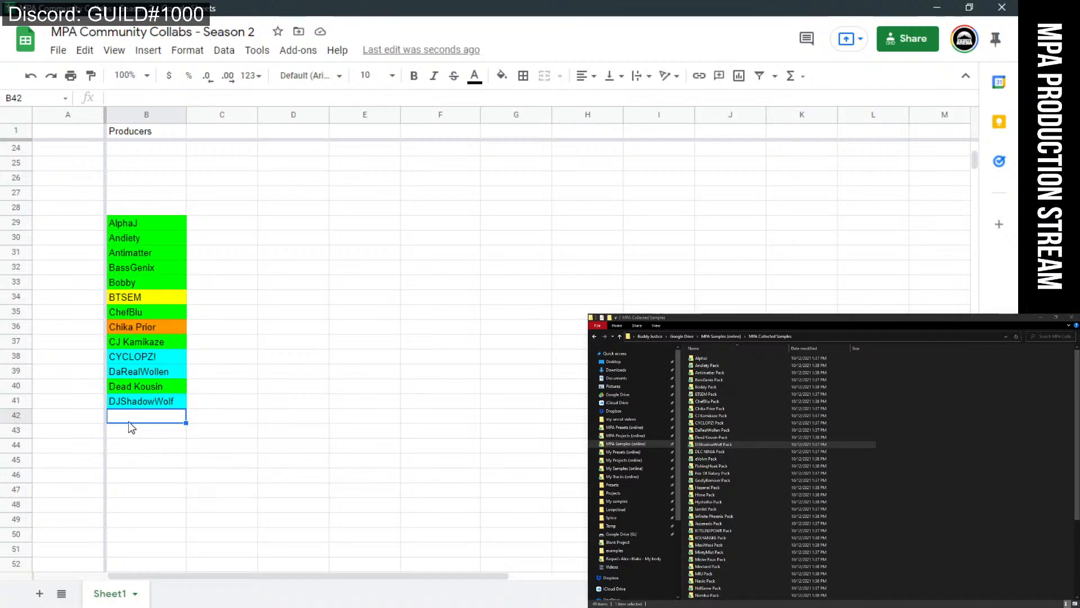
{"action": "type", "text": "DLC NINJA"}
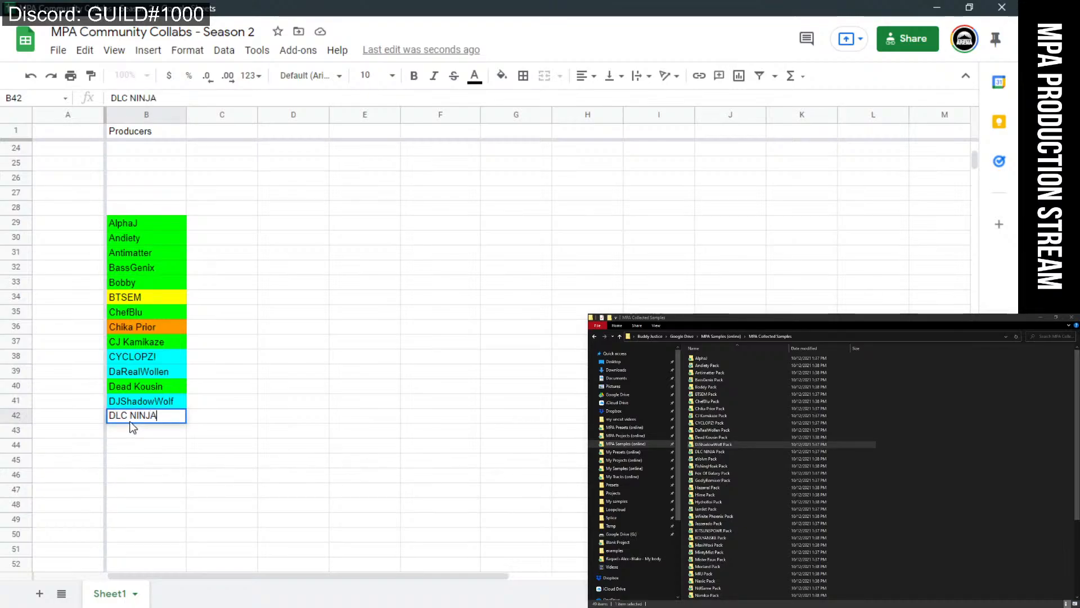
{"action": "left_click", "coordinate": [416, 345]}
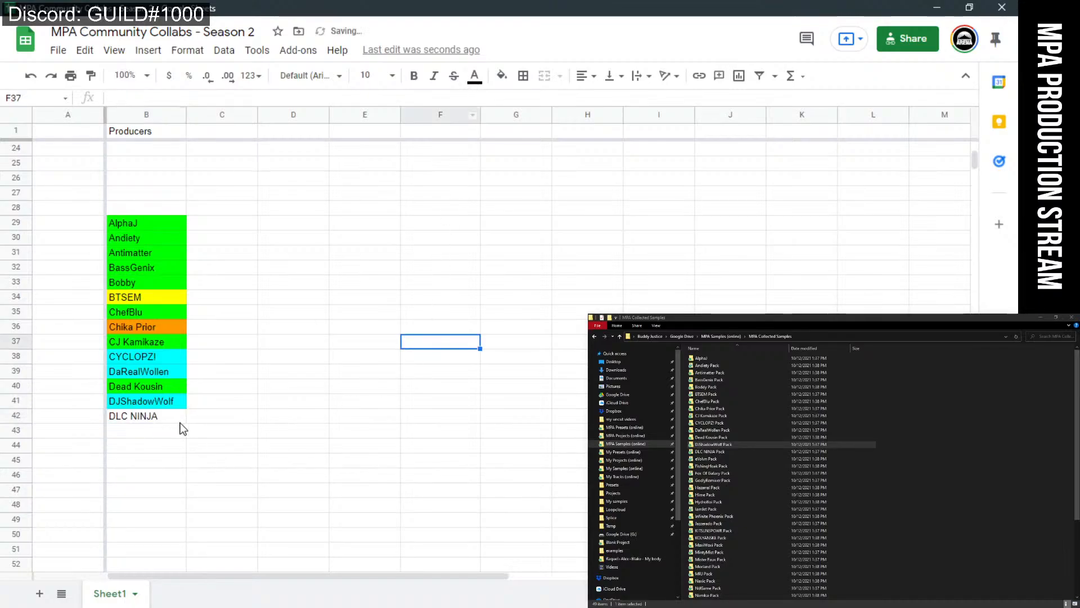
{"action": "left_click", "coordinate": [175, 417]}
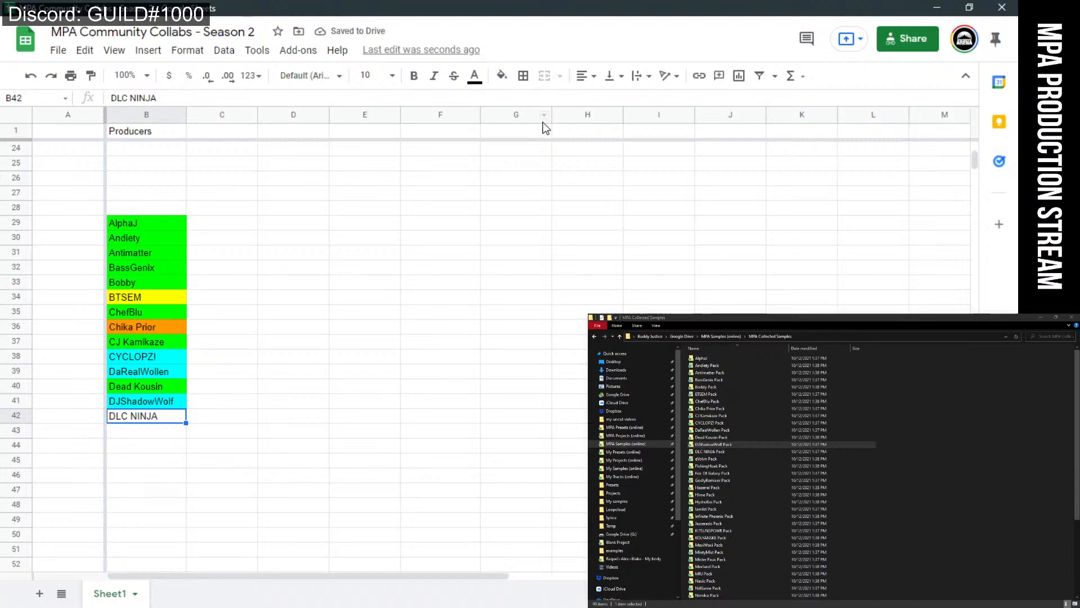
{"action": "left_click", "coordinate": [503, 76]}
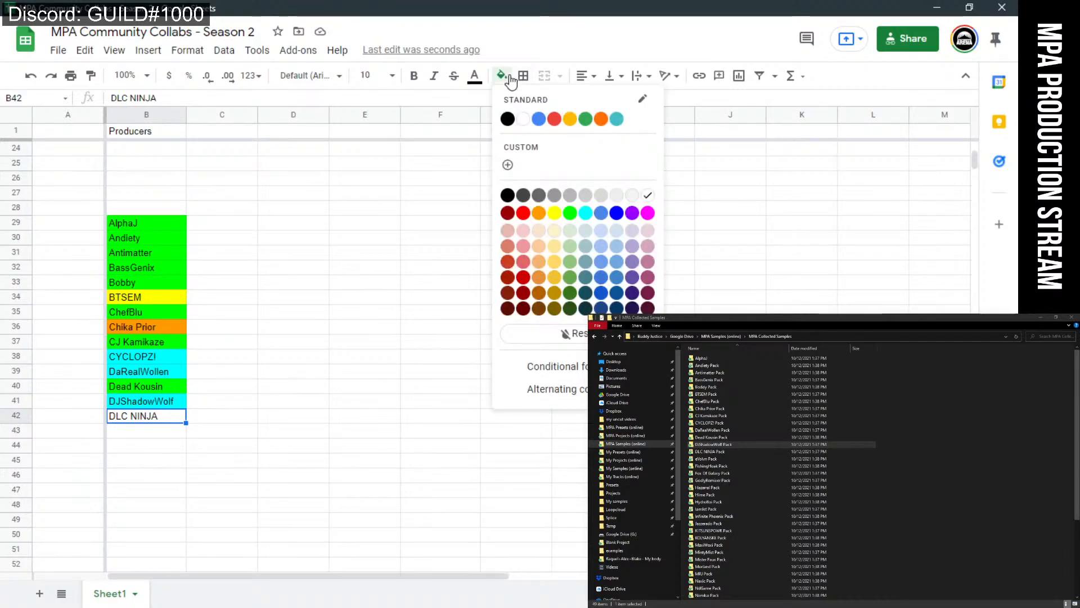
{"action": "left_click", "coordinate": [555, 212]}
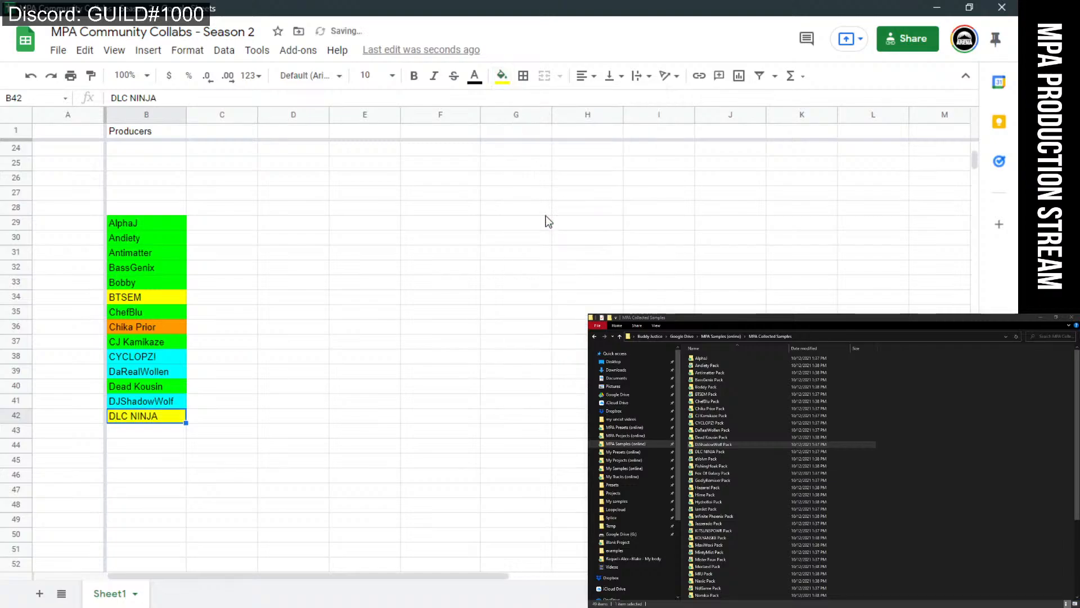
{"action": "left_click", "coordinate": [429, 312]}
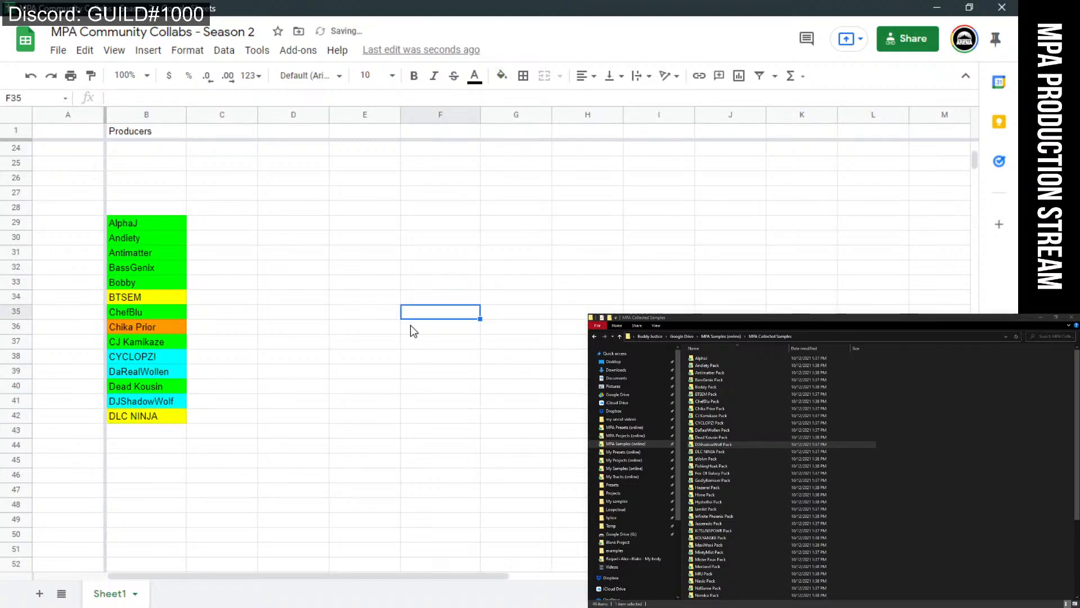
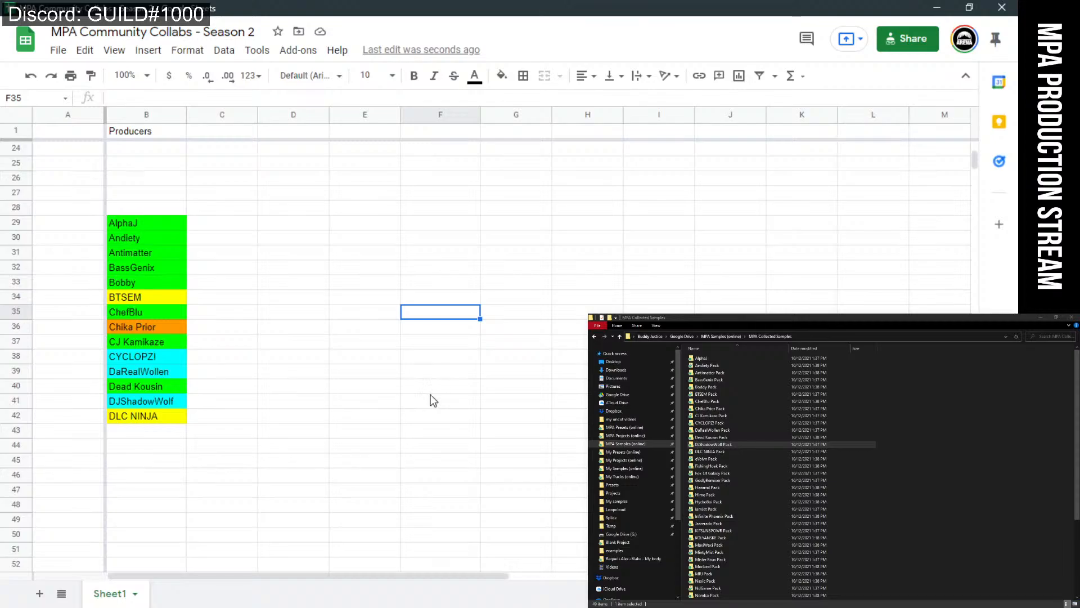
Fill the CYCLOPZ! and DaRealWollen cells (B38:B39) yellow.
{"action": "left_click", "coordinate": [151, 422]}
{"action": "left_click", "coordinate": [168, 433]}
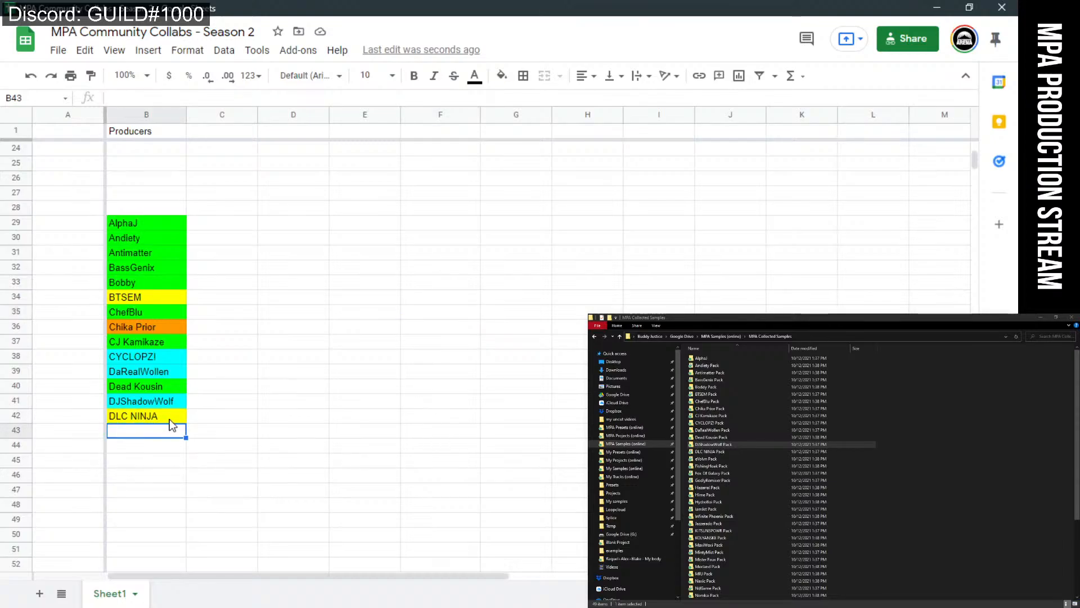
{"action": "left_click", "coordinate": [172, 419]}
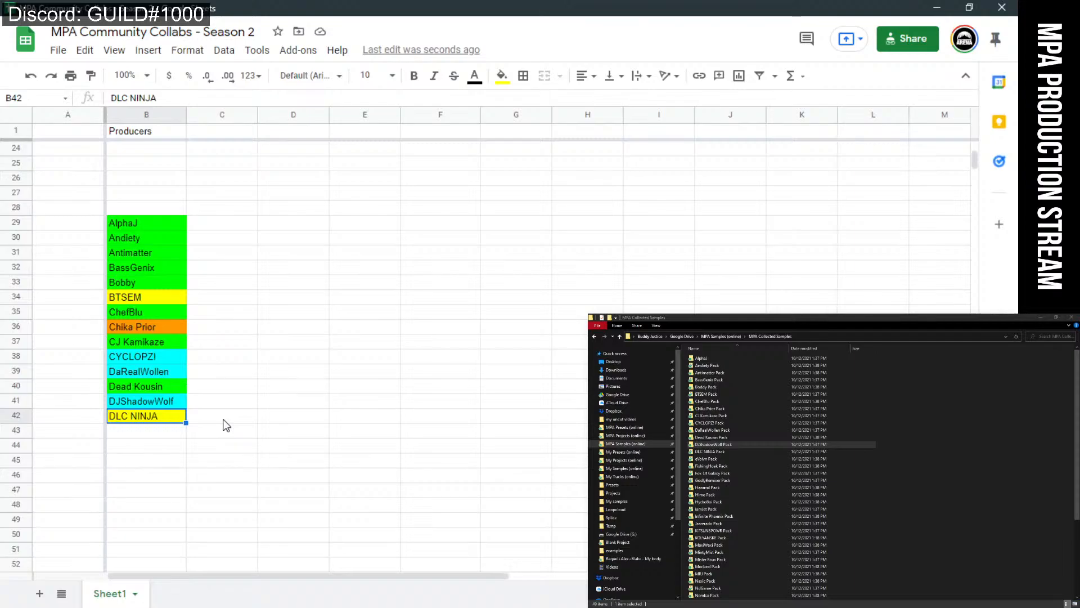
{"action": "left_click", "coordinate": [217, 388]}
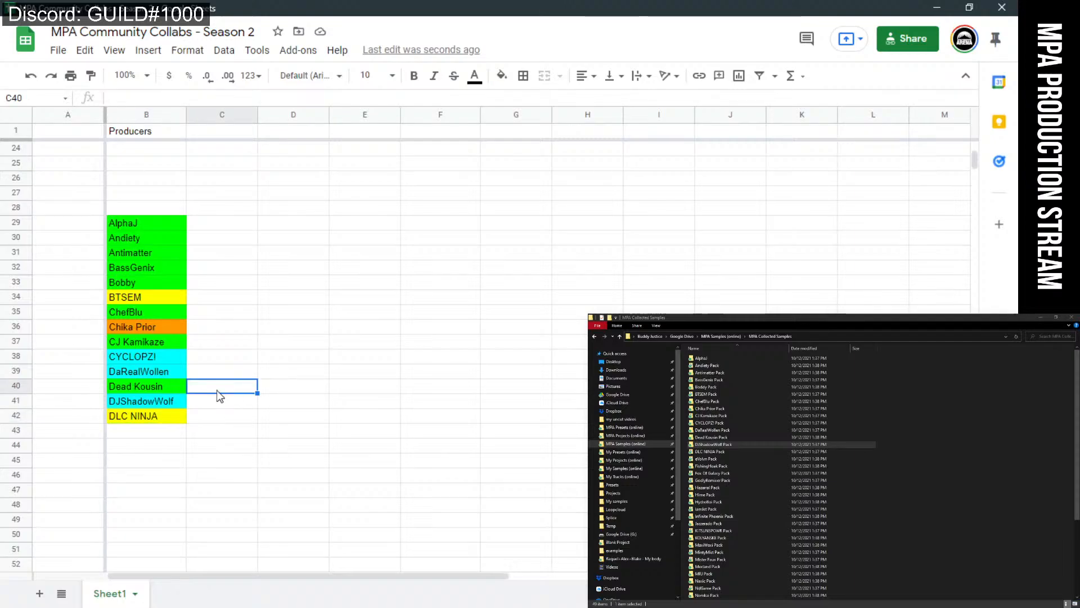
{"action": "left_click", "coordinate": [271, 345]}
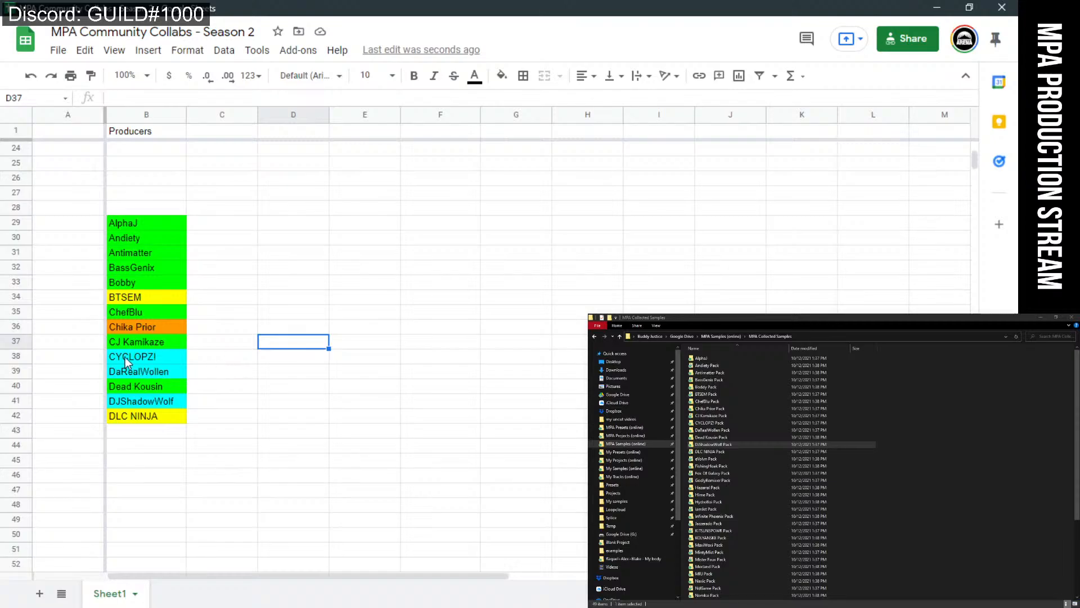
{"action": "left_click", "coordinate": [196, 375]}
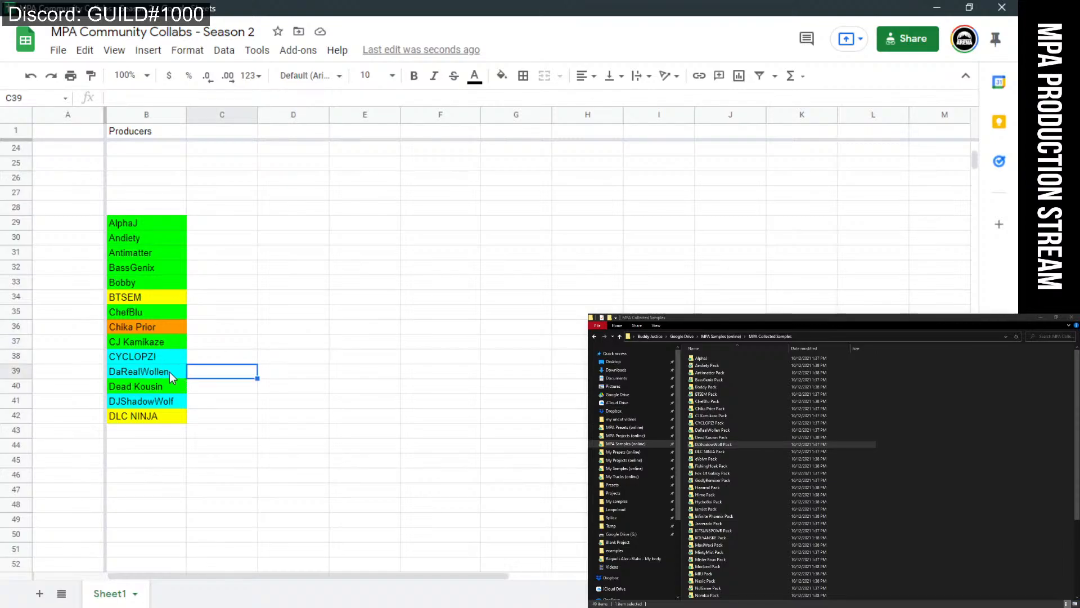
{"action": "mouse_move", "coordinate": [172, 372]}
{"action": "left_mouse_down"}
{"action": "mouse_move", "coordinate": [167, 356]}
{"action": "mouse_move", "coordinate": [173, 374]}
{"action": "left_mouse_up"}
{"action": "left_click", "coordinate": [220, 361]}
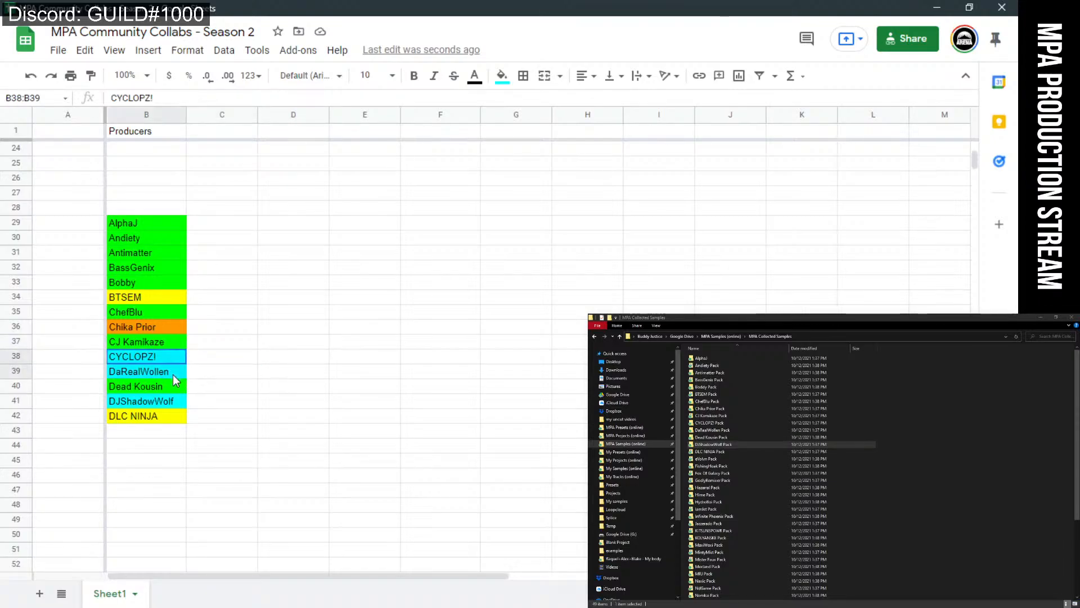
{"action": "left_click", "coordinate": [502, 77]}
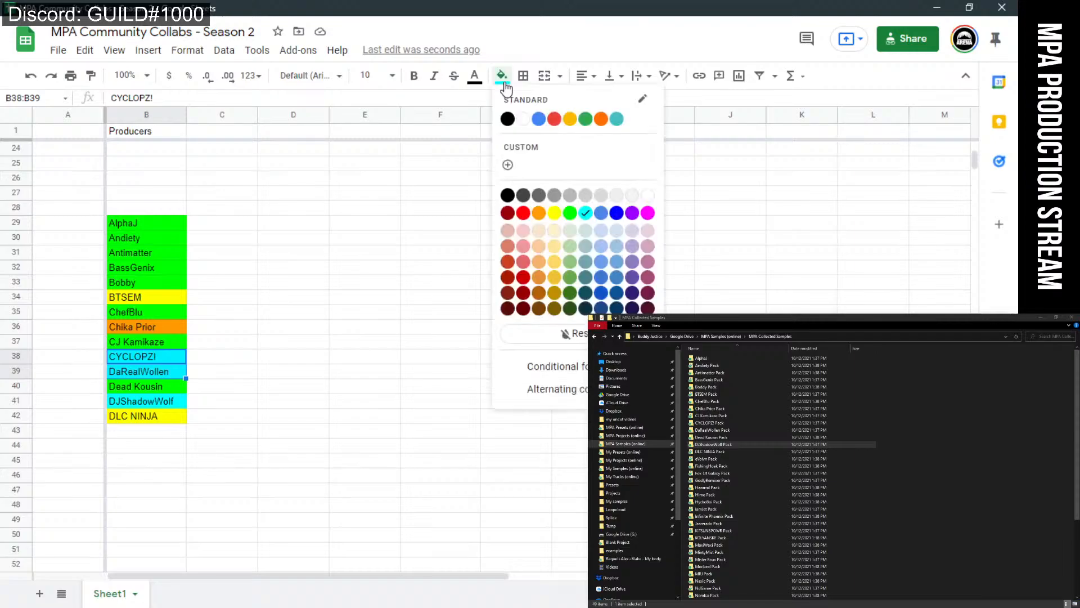
{"action": "left_click", "coordinate": [554, 213]}
Fill the BTSEM and DLC NINJA cells cyan.
{"action": "left_click", "coordinate": [164, 301]}
{"action": "left_click", "coordinate": [170, 416], "text": "ctrl"}
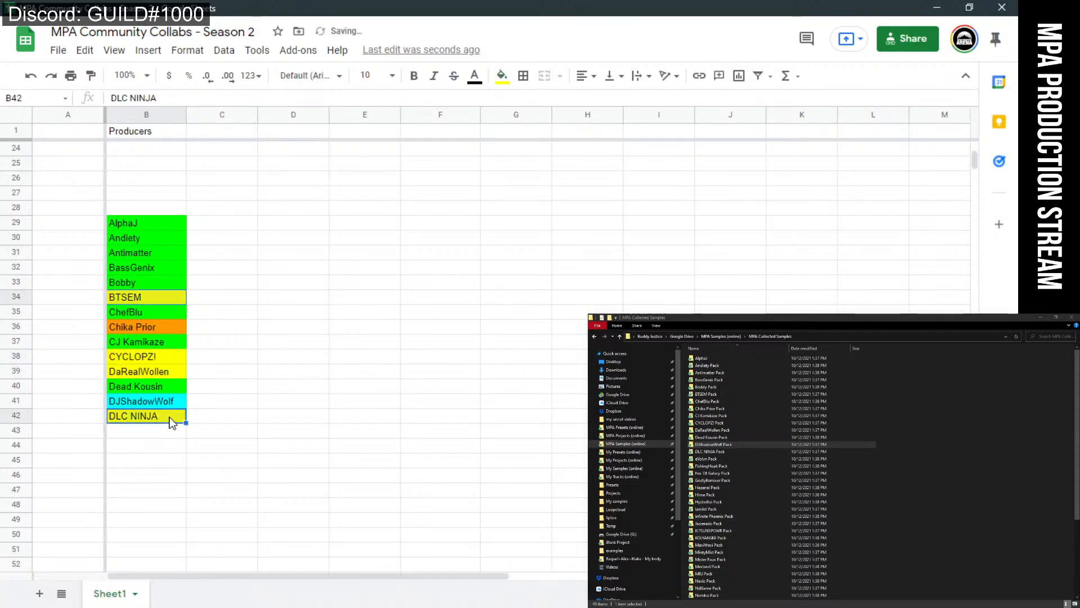
{"action": "left_click", "coordinate": [502, 76]}
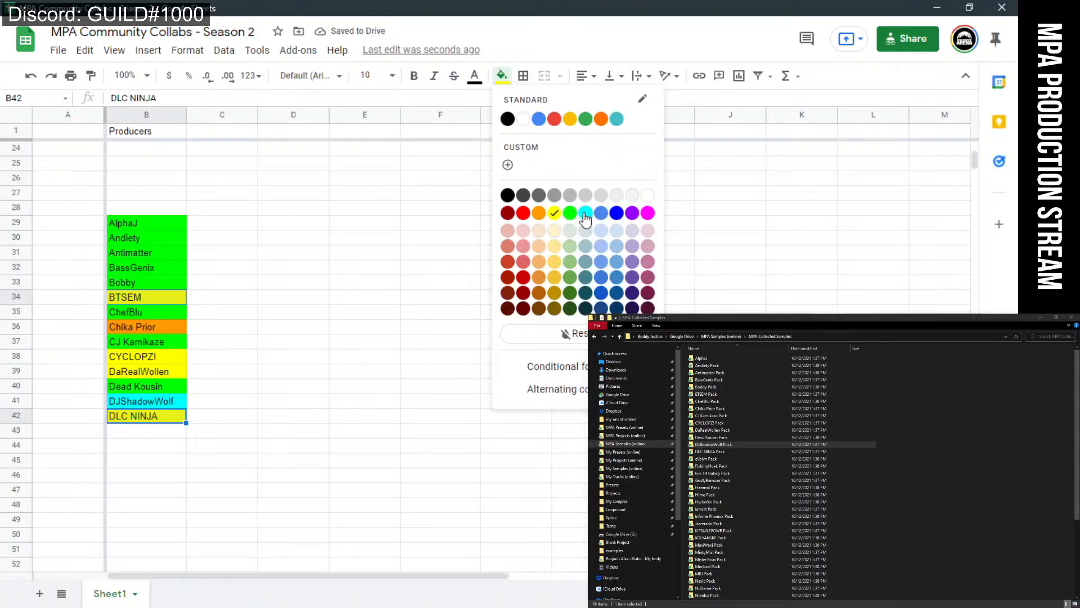
{"action": "left_click", "coordinate": [585, 213]}
{"action": "left_click", "coordinate": [412, 345]}
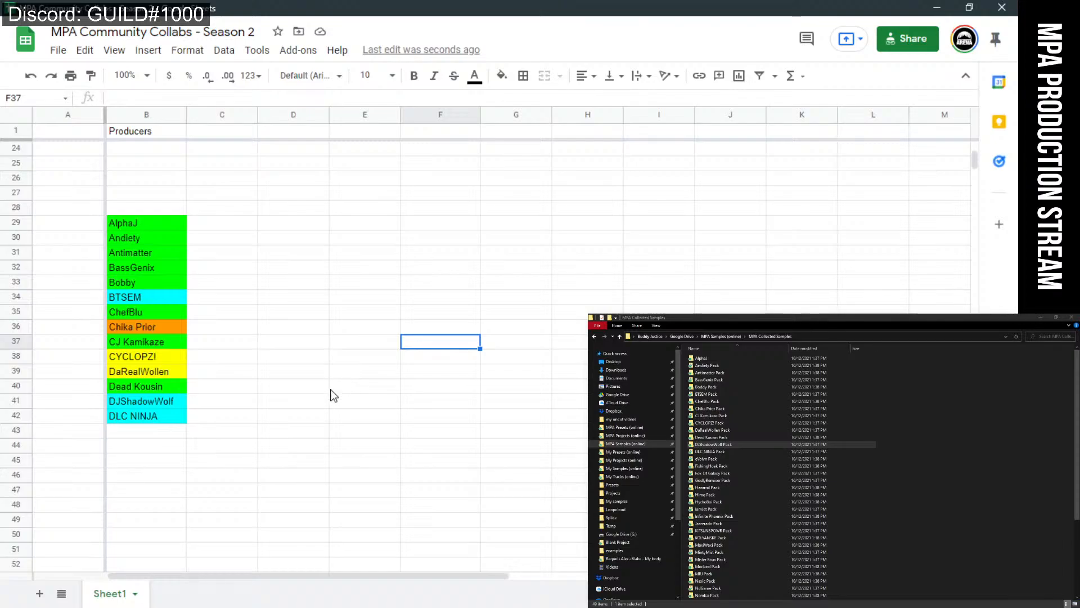
{"action": "left_click", "coordinate": [166, 401]}
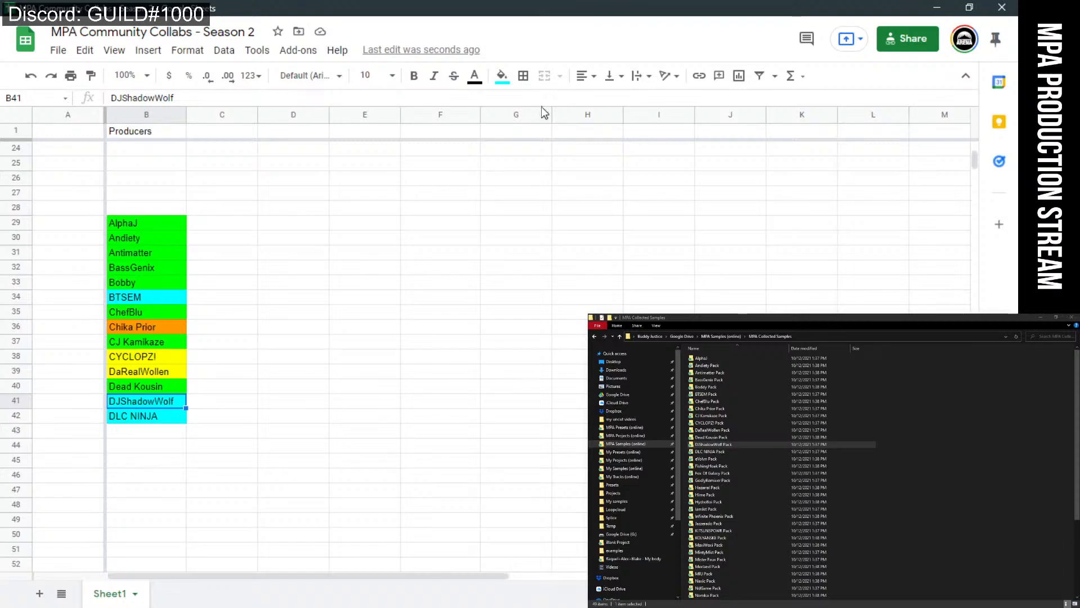
{"action": "left_click", "coordinate": [502, 76]}
{"action": "left_click", "coordinate": [552, 211]}
{"action": "left_click", "coordinate": [370, 326]}
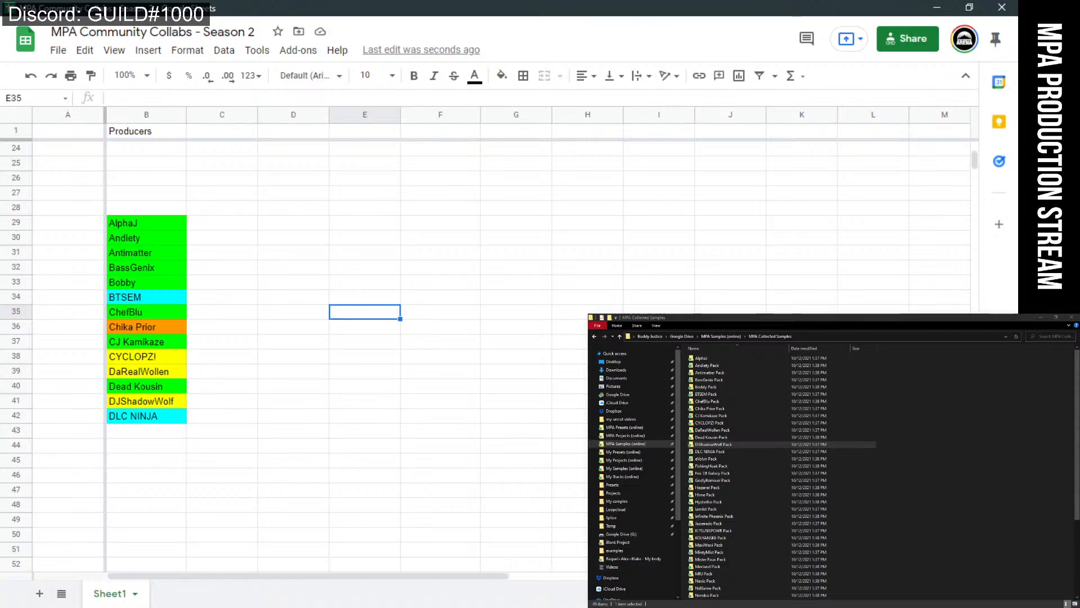
Enter 'eVolvn' in B43 below DLC NINJA and give it a cyan fill.
{"action": "left_click", "coordinate": [706, 459]}
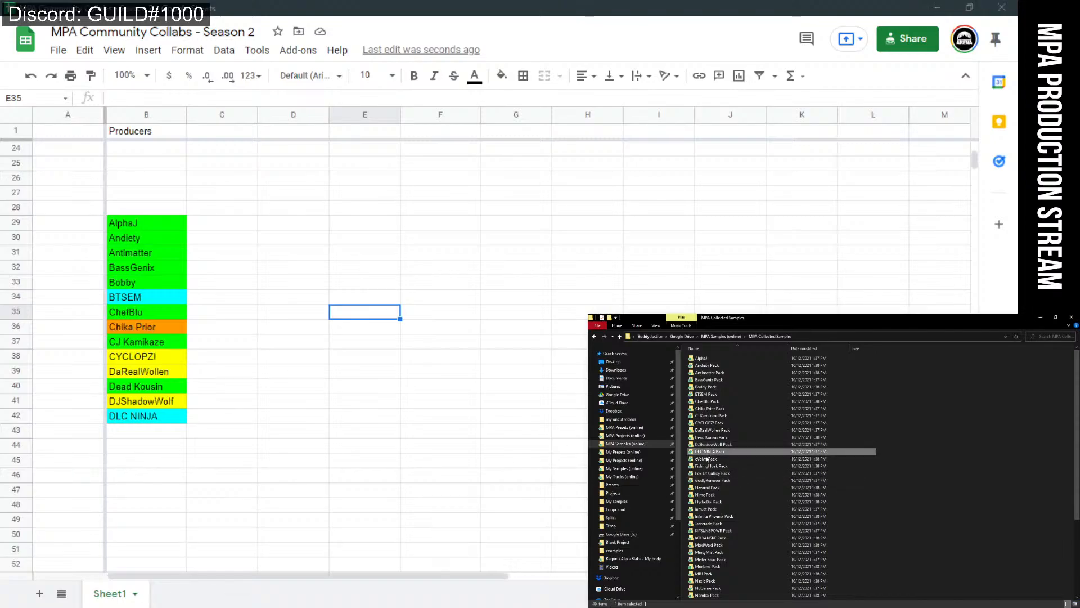
{"action": "left_click", "coordinate": [711, 466], "text": "shift"}
{"action": "left_click", "coordinate": [147, 439]}
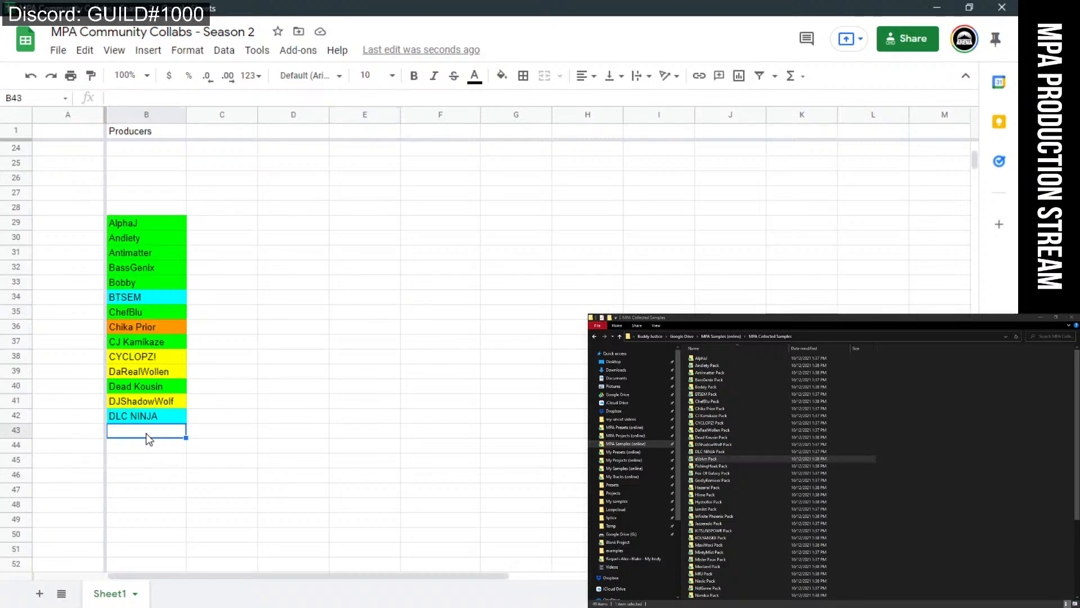
{"action": "type", "text": "eV"}
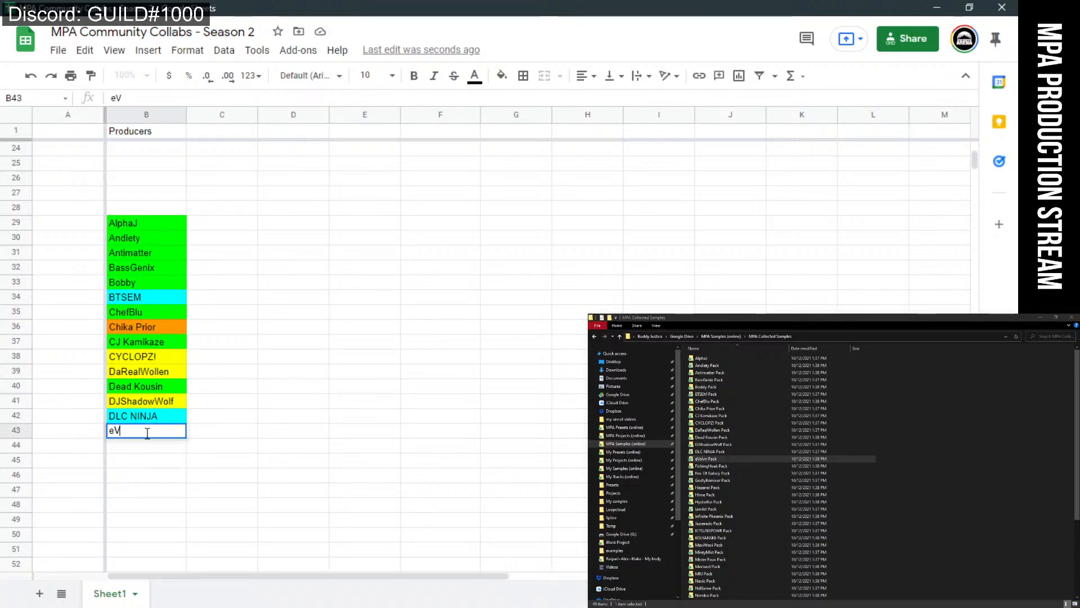
{"action": "type", "text": "olvn"}
{"action": "key", "text": "Return"}
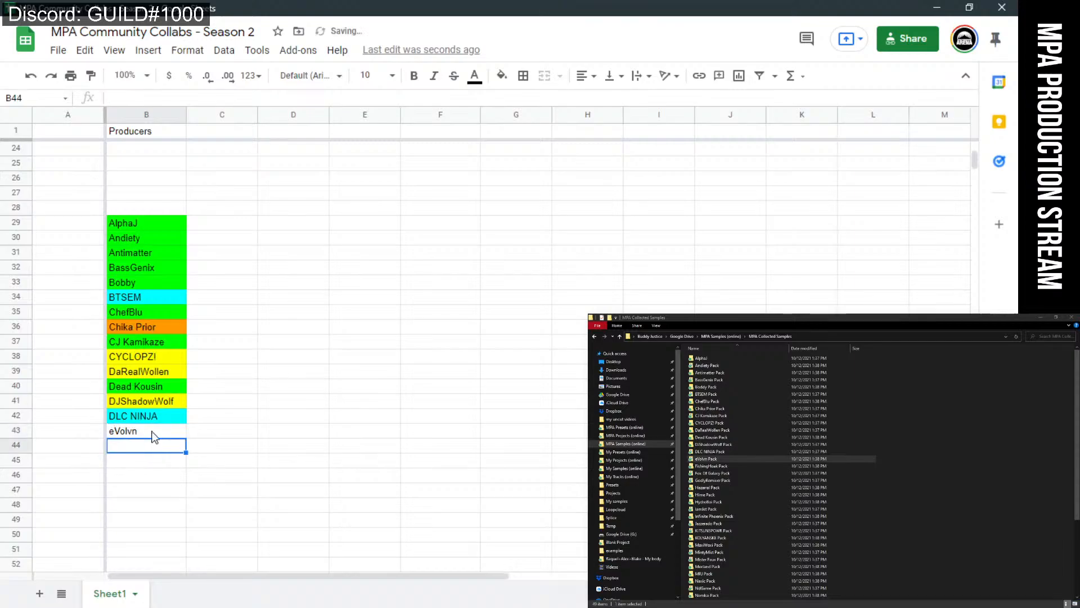
{"action": "left_click", "coordinate": [154, 432]}
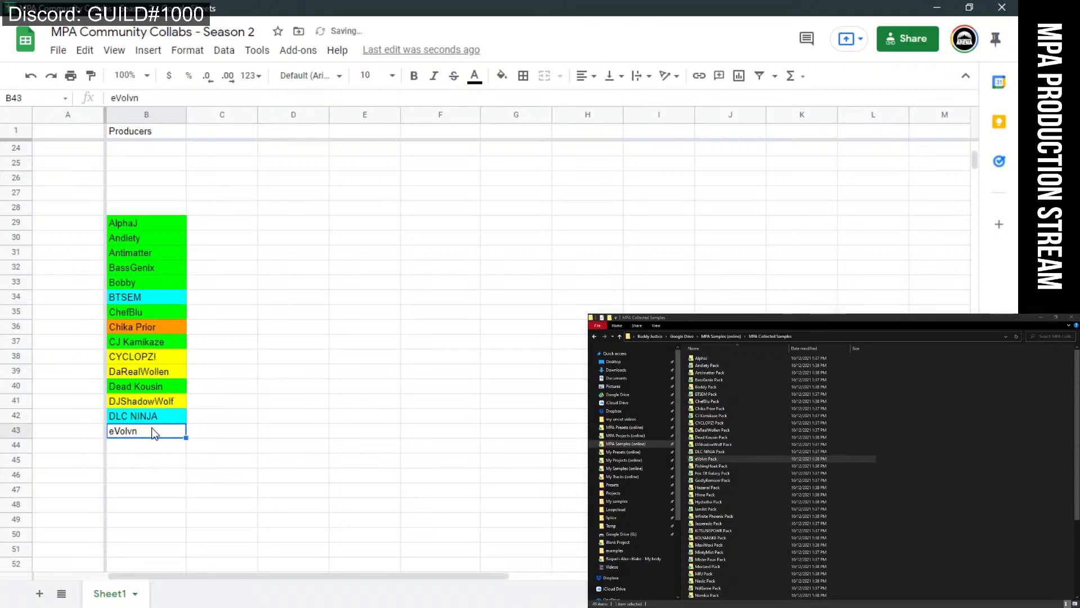
{"action": "left_click", "coordinate": [502, 75]}
{"action": "left_click", "coordinate": [585, 212]}
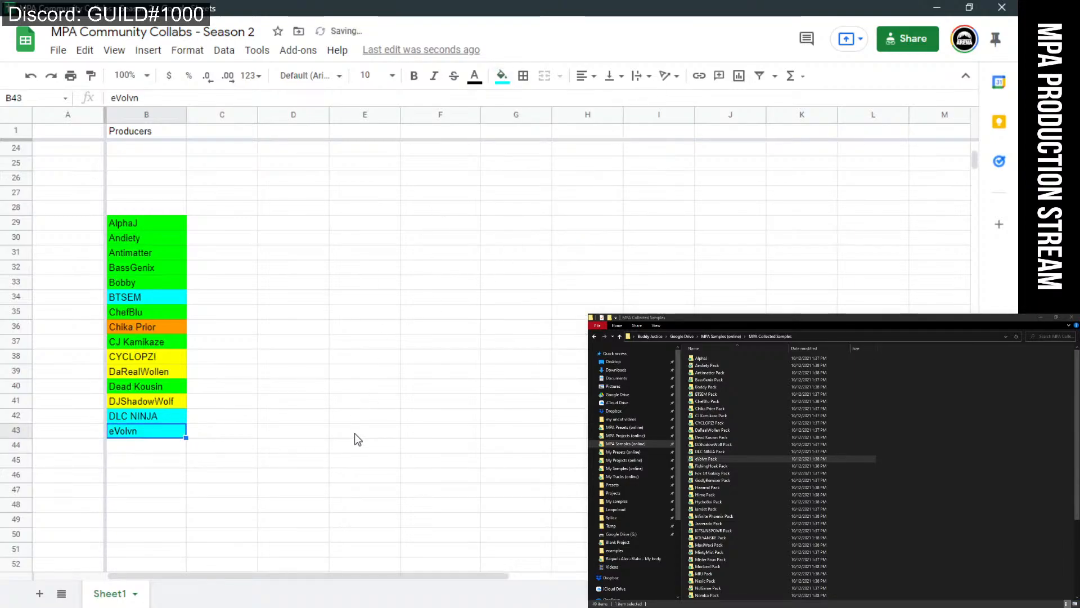
{"action": "left_click", "coordinate": [354, 434]}
{"action": "left_click", "coordinate": [147, 450]}
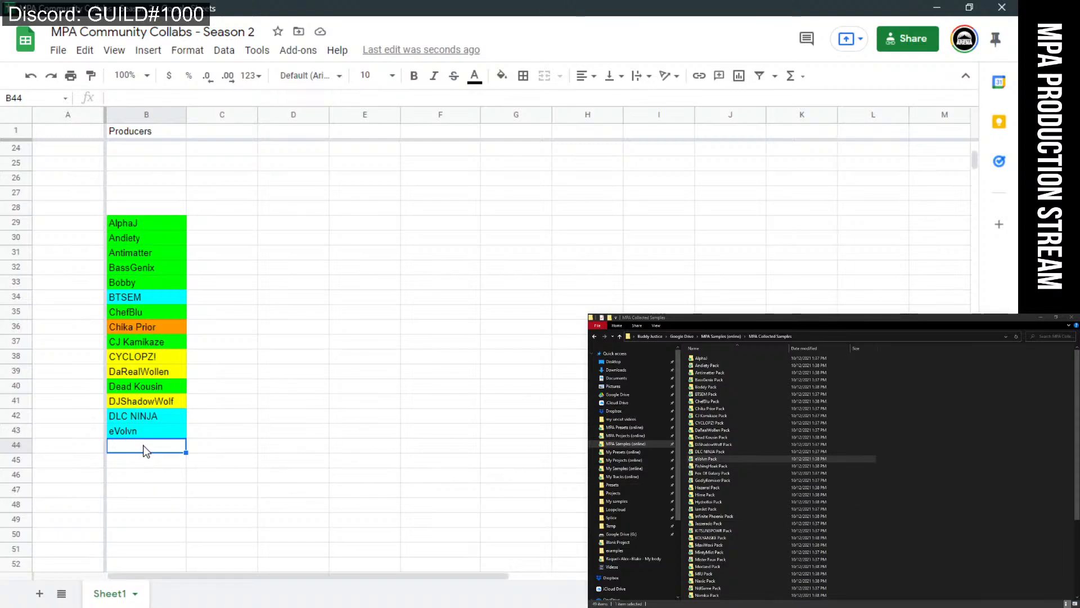
Enter 'FishingHoak' in B44 and fill it green.
{"action": "type", "text": "Fishing"}
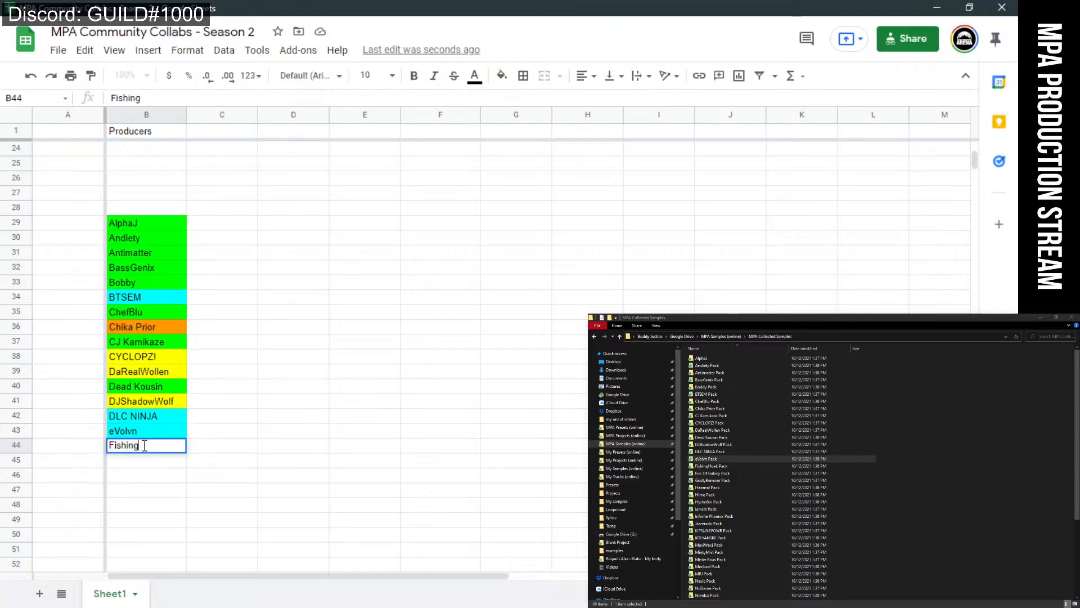
{"action": "type", "text": "Hoak"}
{"action": "key", "text": "Tab"}
{"action": "key", "text": "Left"}
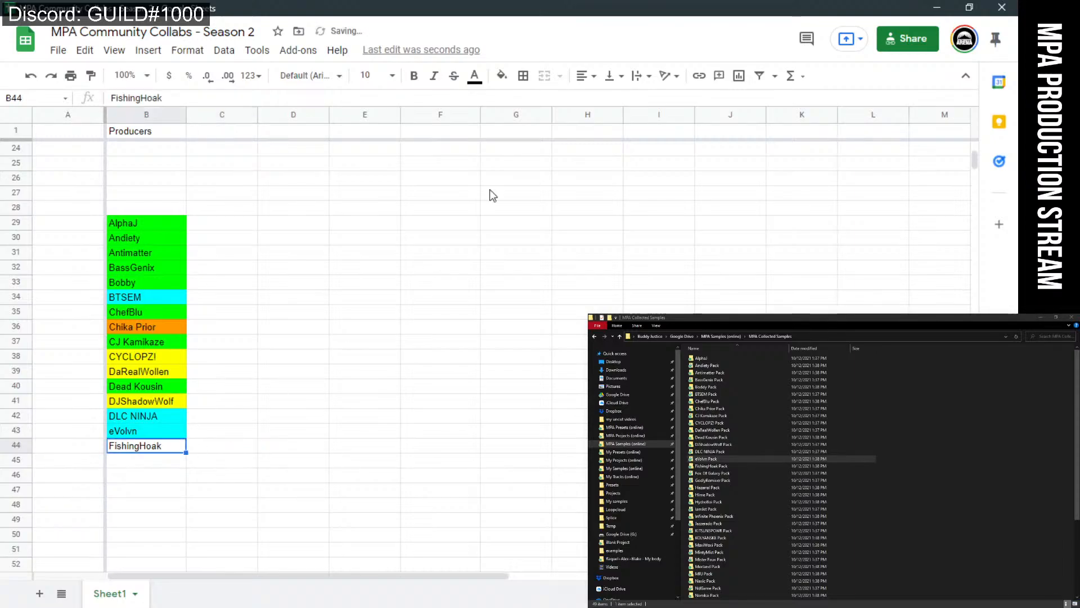
{"action": "left_click", "coordinate": [501, 75]}
{"action": "left_click", "coordinate": [564, 211]}
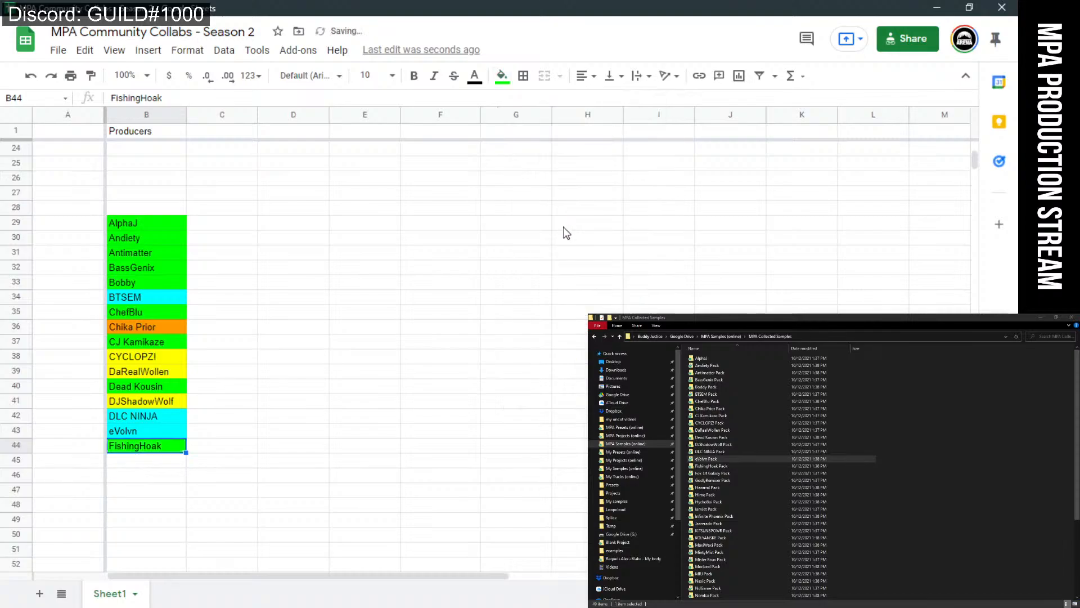
{"action": "left_click", "coordinate": [373, 430]}
Enter 'Fox Of Galaxy' in B45 and fill it green.
{"action": "left_click", "coordinate": [145, 462]}
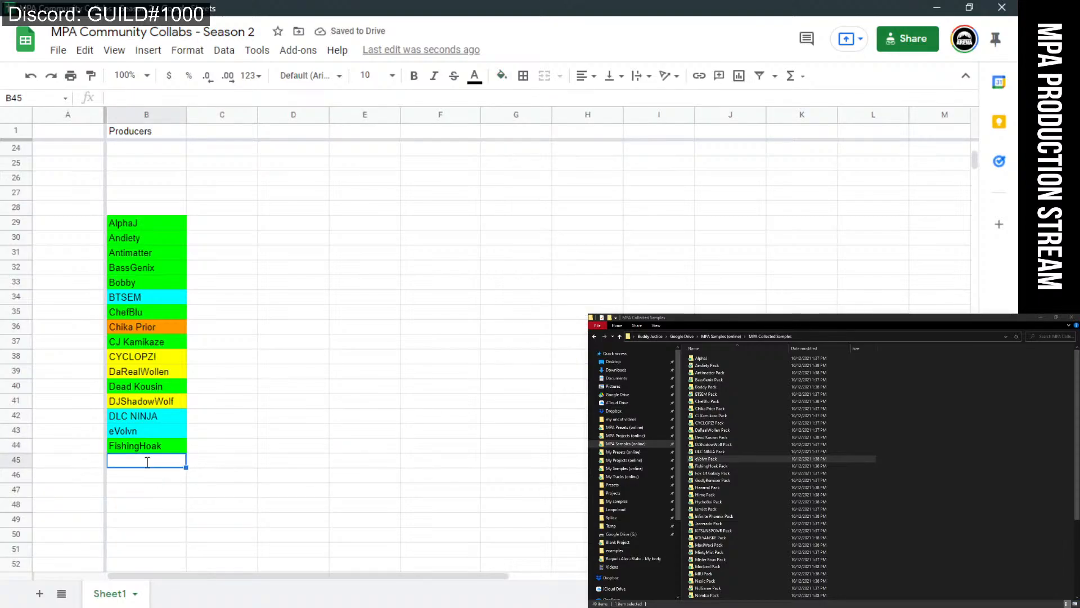
{"action": "type", "text": "Fox"}
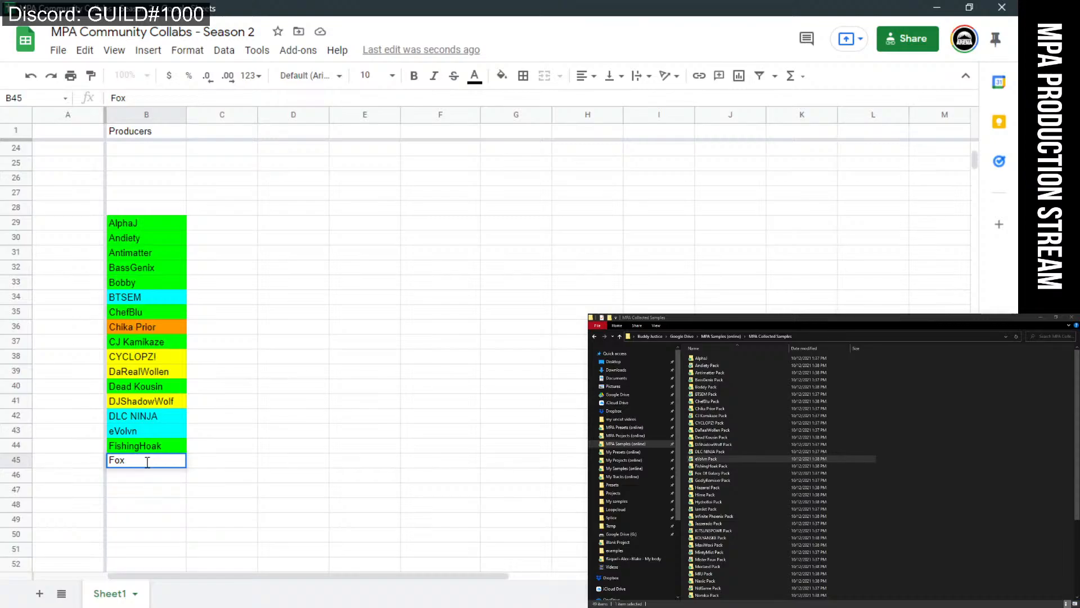
{"action": "type", "text": " Of Galaz"}
{"action": "type", "text": "y"}
{"action": "key", "text": "Return"}
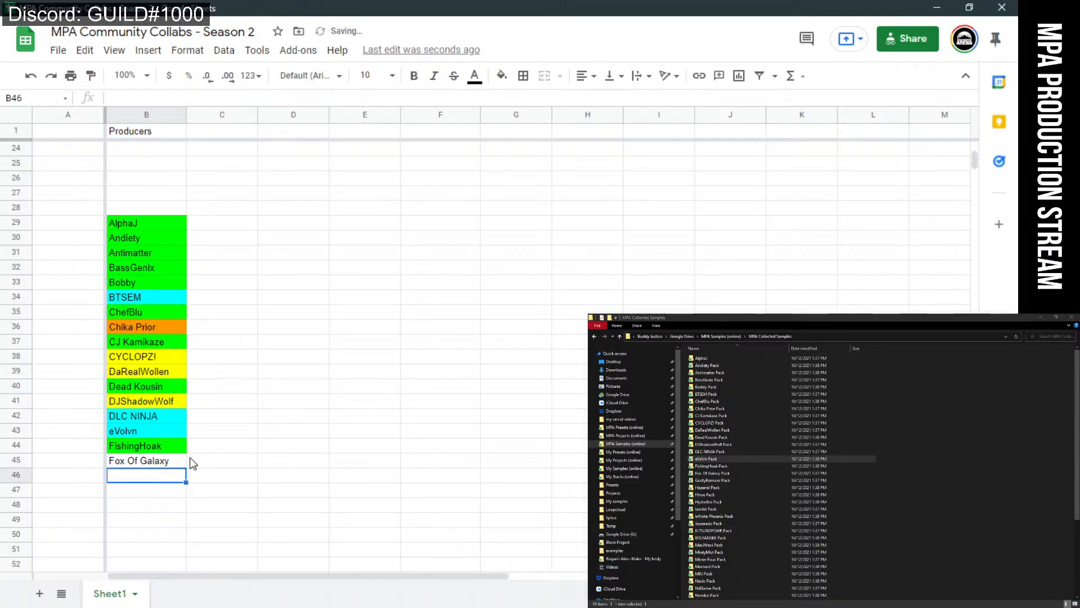
{"action": "left_click", "coordinate": [181, 463]}
{"action": "left_click", "coordinate": [502, 76]}
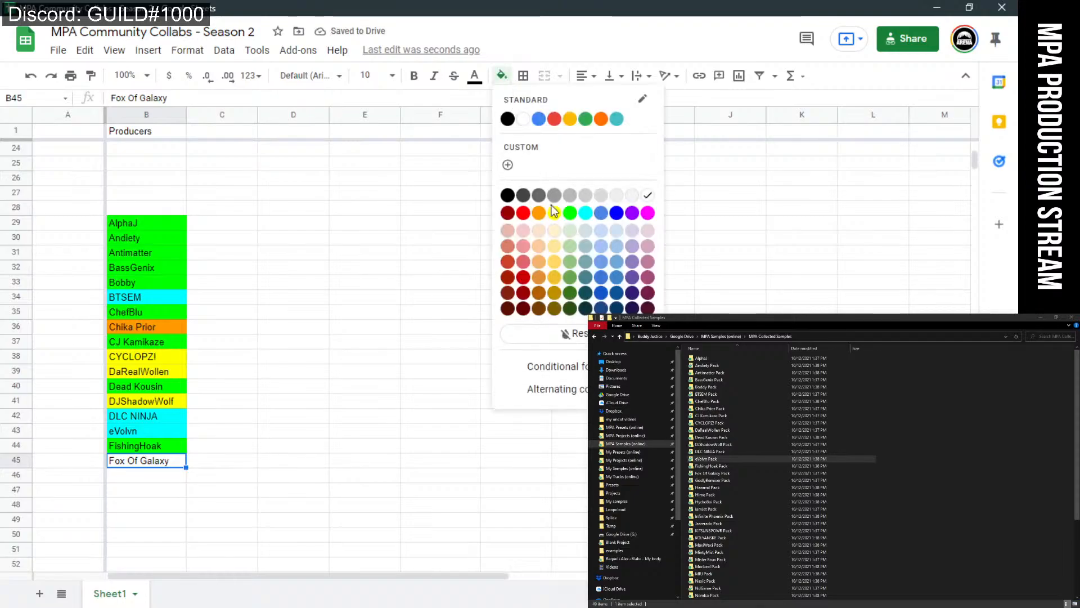
{"action": "left_click", "coordinate": [570, 219]}
{"action": "left_click", "coordinate": [441, 460]}
Enter 'GodlyRemixer' in B46 and fill it cyan.
{"action": "left_click", "coordinate": [154, 478]}
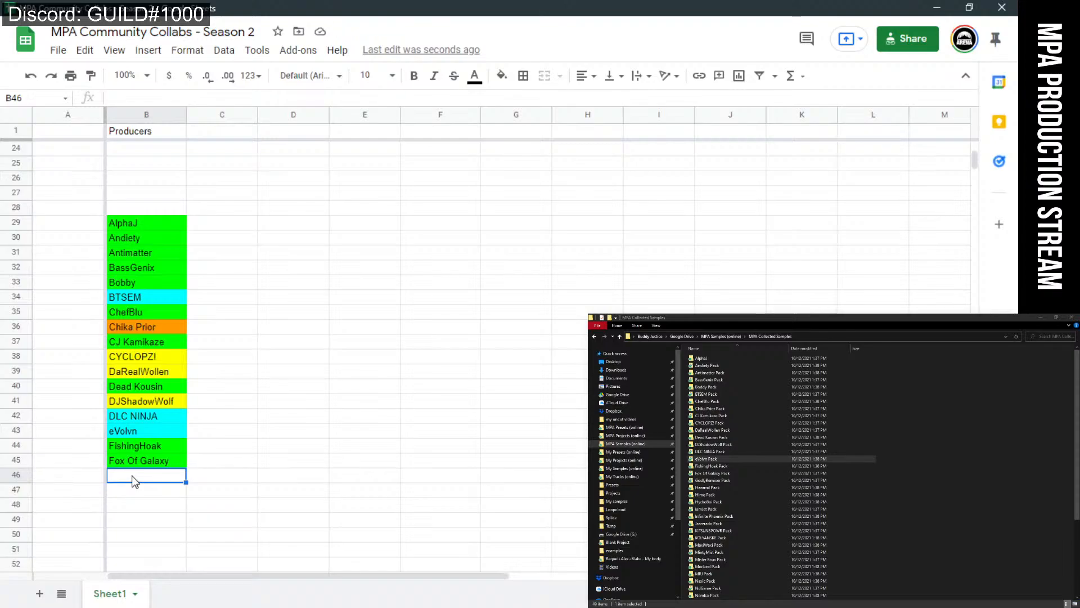
{"action": "type", "text": "GodlyRim"}
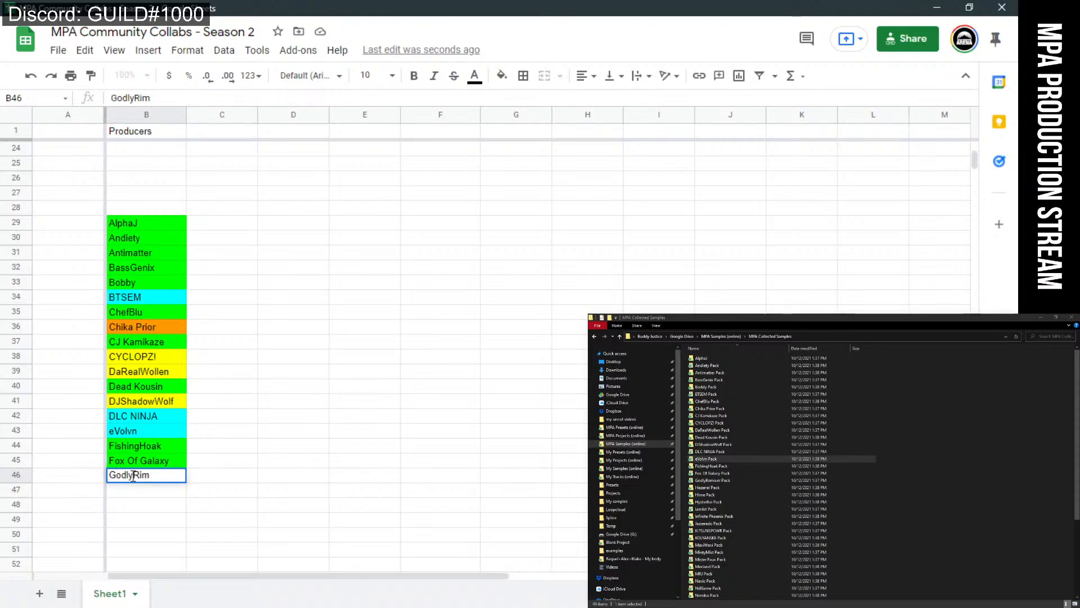
{"action": "key", "text": "BackSpace"}
{"action": "key", "text": "BackSpace"}
{"action": "type", "text": "emixer"}
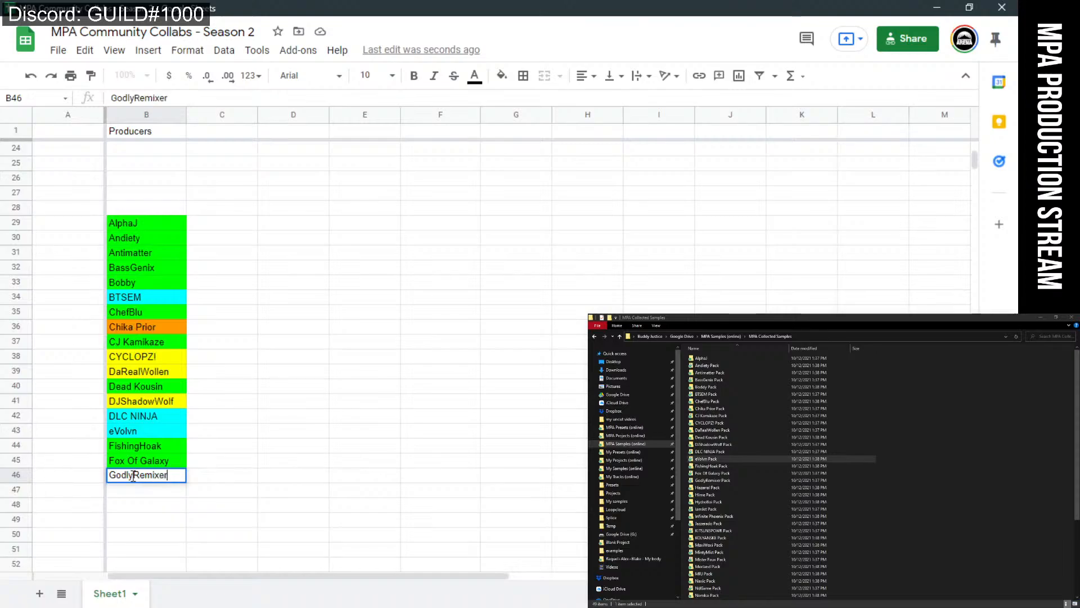
{"action": "left_click", "coordinate": [231, 478]}
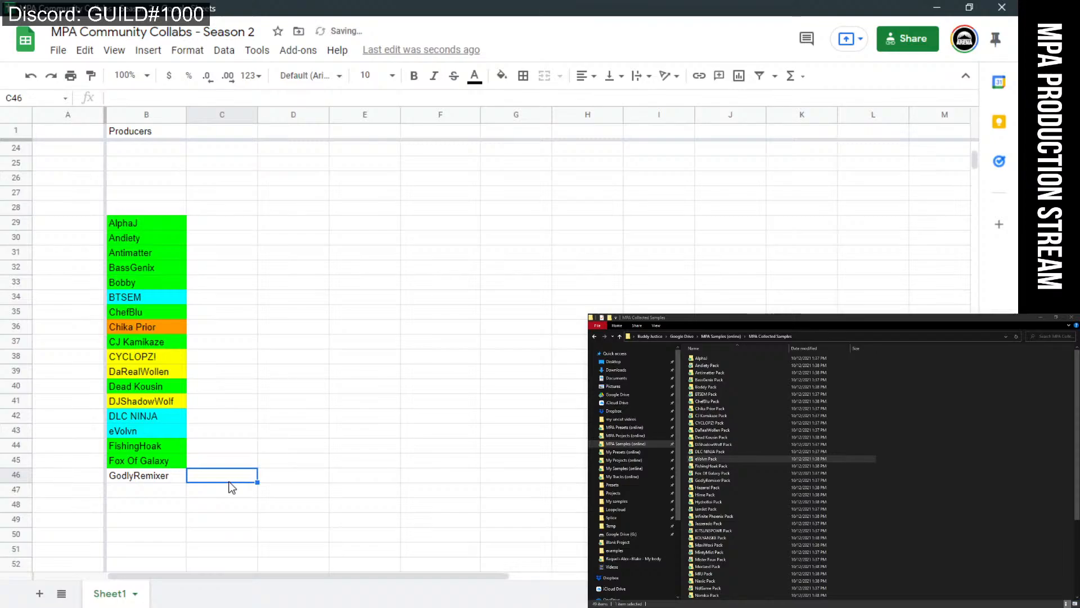
{"action": "left_click", "coordinate": [180, 475]}
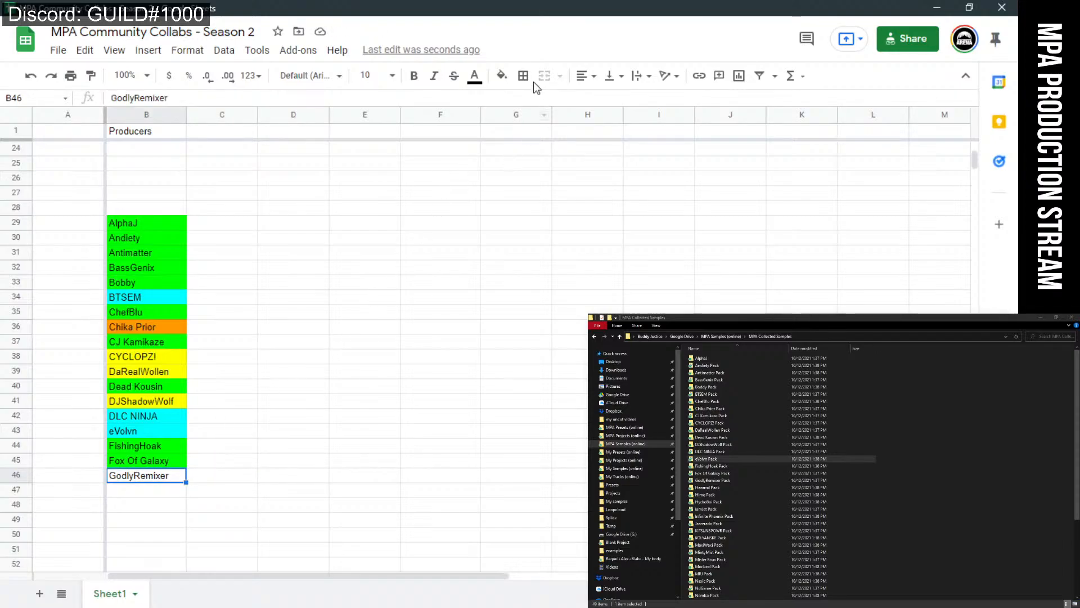
{"action": "left_click", "coordinate": [509, 78]}
{"action": "left_click", "coordinate": [586, 213]}
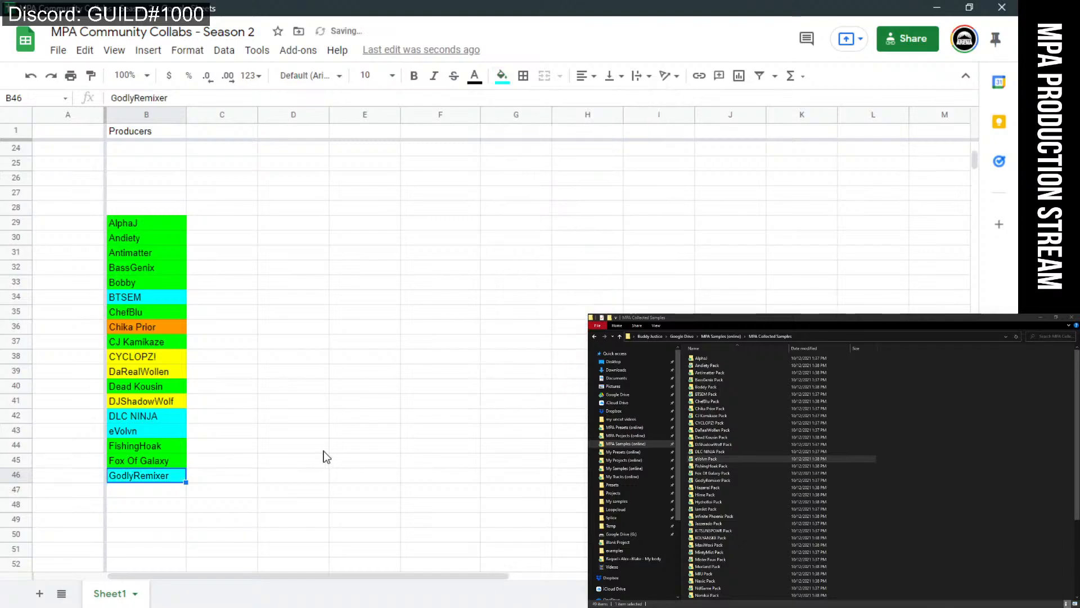
{"action": "left_click", "coordinate": [326, 450]}
{"action": "left_click", "coordinate": [159, 497]}
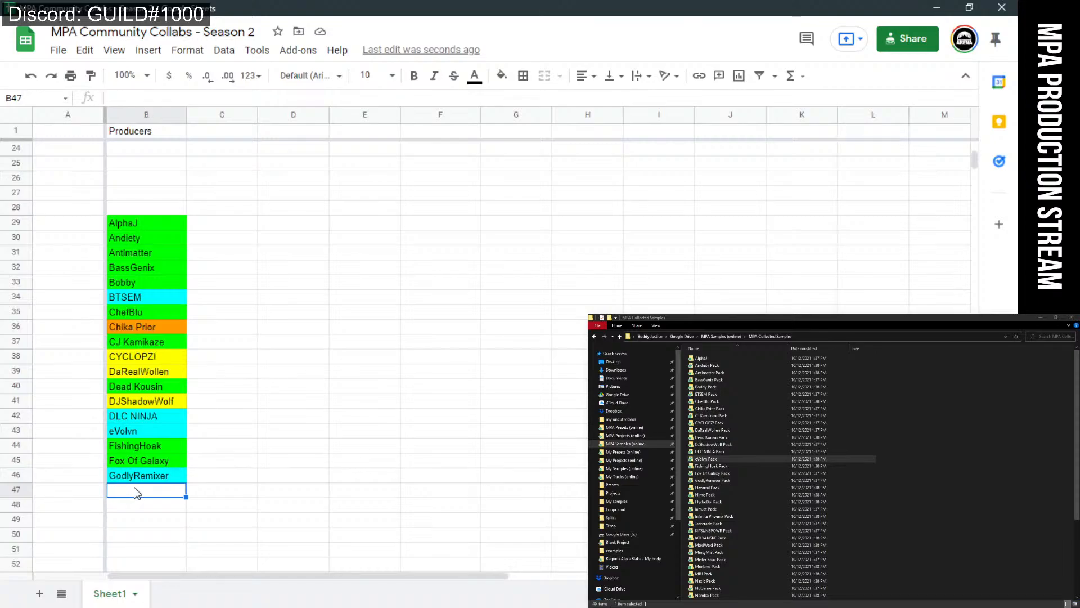
Enter 'Hazarral' in B47 and fill it green.
{"action": "double_click", "coordinate": [135, 488]}
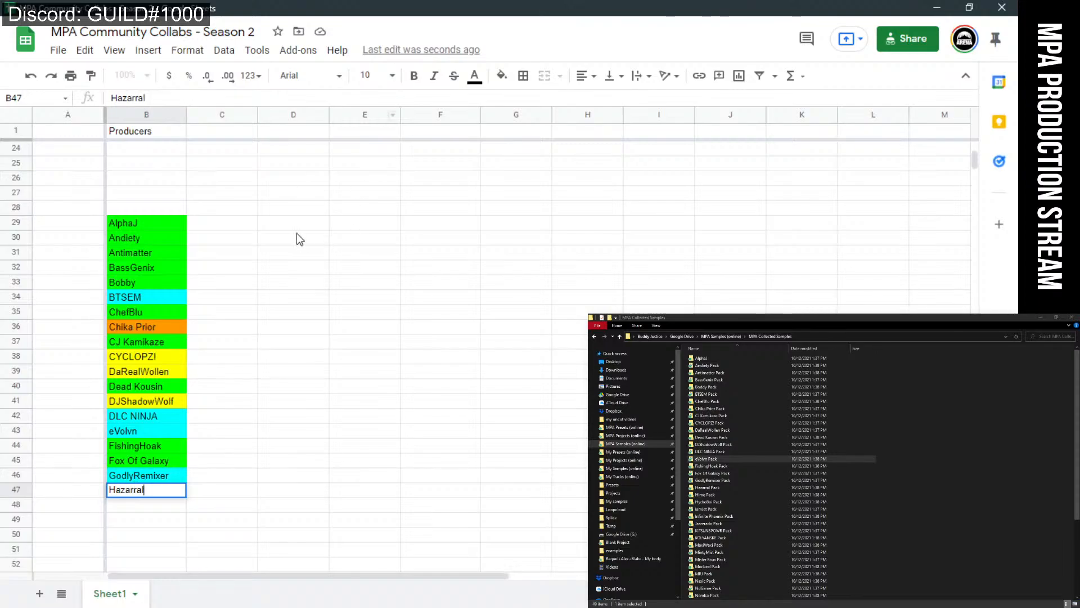
{"action": "left_click", "coordinate": [245, 453]}
{"action": "left_click", "coordinate": [173, 495]}
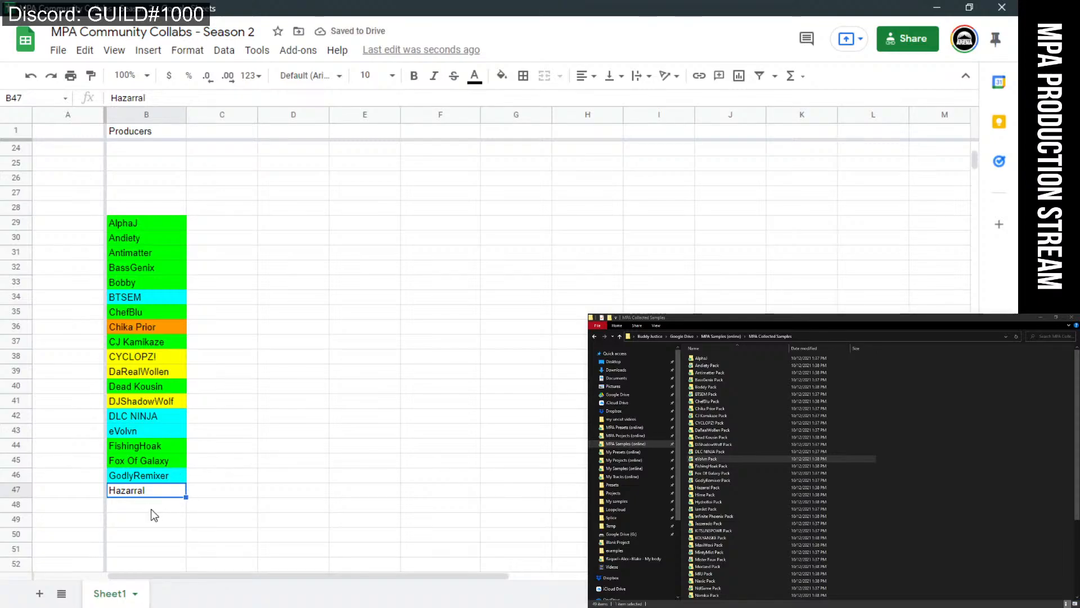
{"action": "left_click", "coordinate": [151, 509]}
{"action": "left_click", "coordinate": [156, 491]}
{"action": "left_click", "coordinate": [157, 509]}
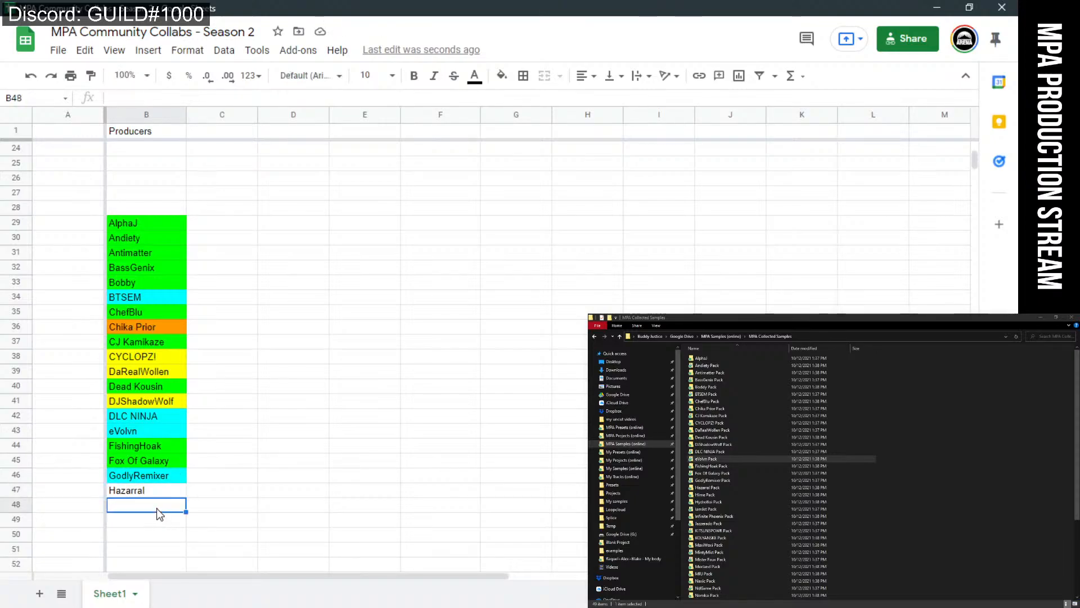
{"action": "left_click", "coordinate": [163, 492]}
{"action": "left_click", "coordinate": [502, 75]}
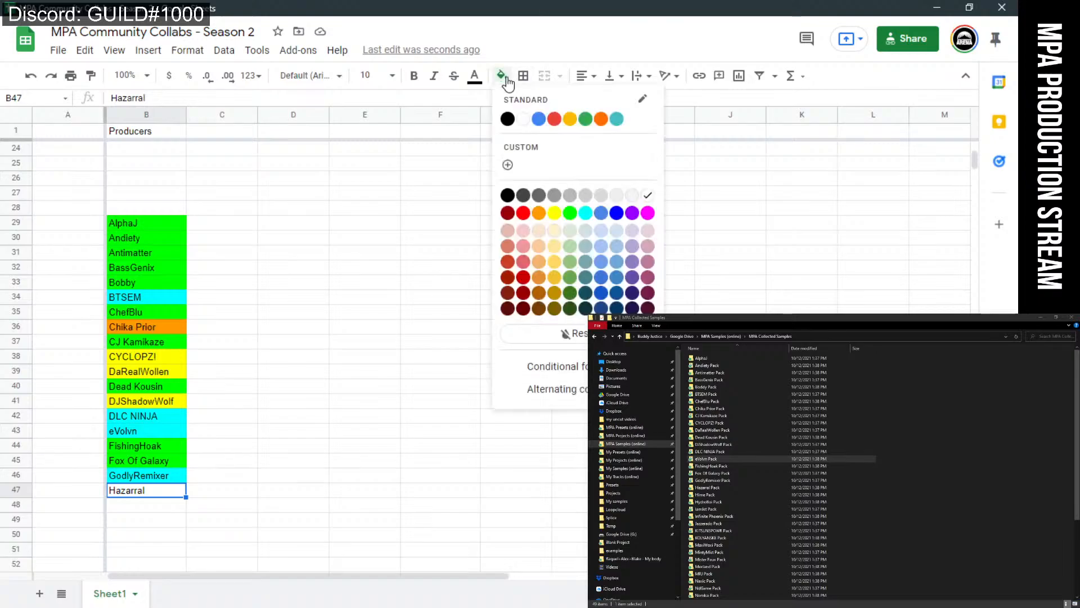
{"action": "left_click", "coordinate": [570, 213]}
{"action": "left_click", "coordinate": [360, 400]}
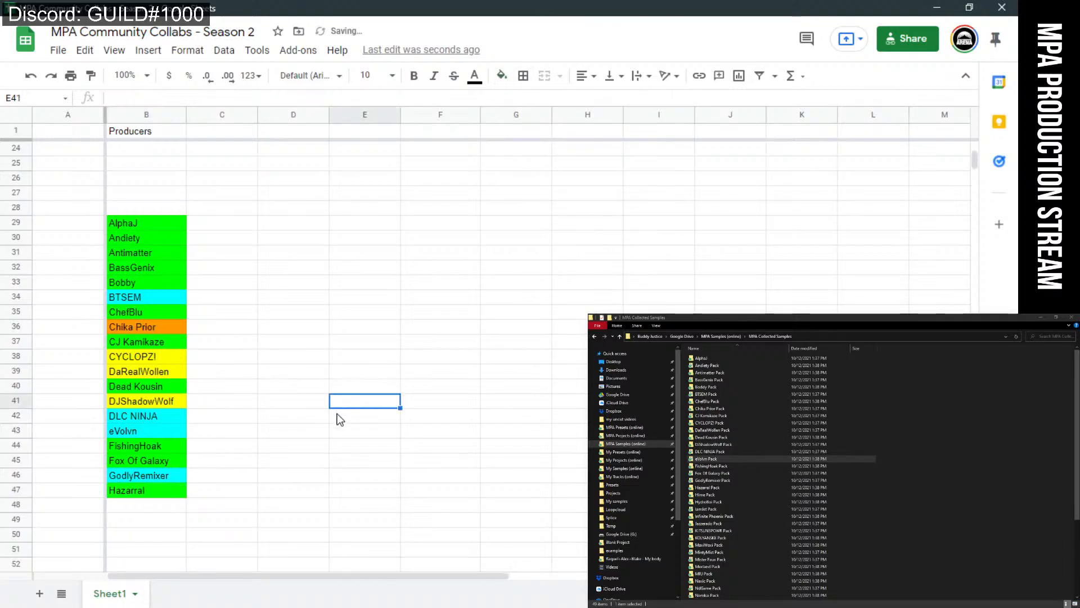
{"action": "scroll", "coordinate": [360, 442], "scroll_direction": "down", "scroll_amount": 4}
{"action": "scroll", "coordinate": [277, 446], "scroll_direction": "up", "scroll_amount": 1}
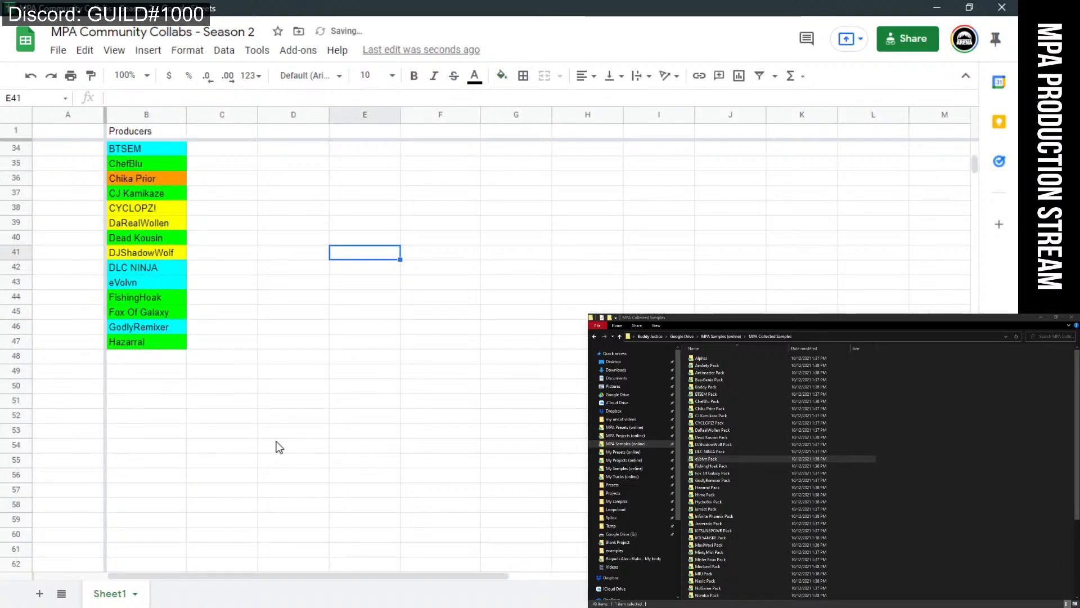
Enter 'Hime' in B48, checking the Hime Pack folder, and fill it green.
{"action": "left_click", "coordinate": [136, 358]}
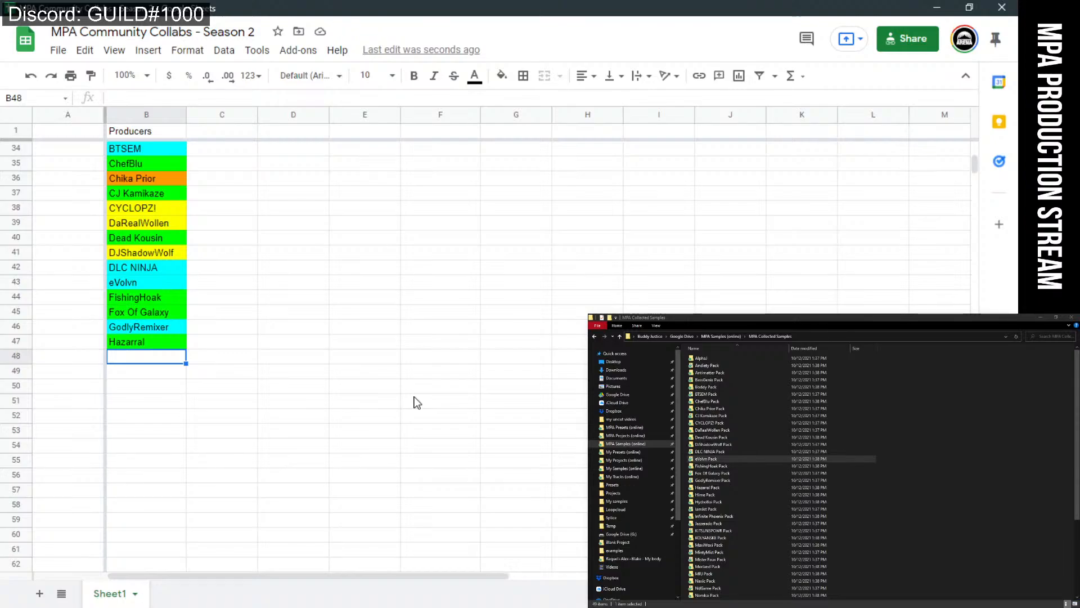
{"action": "type", "text": "Hime"}
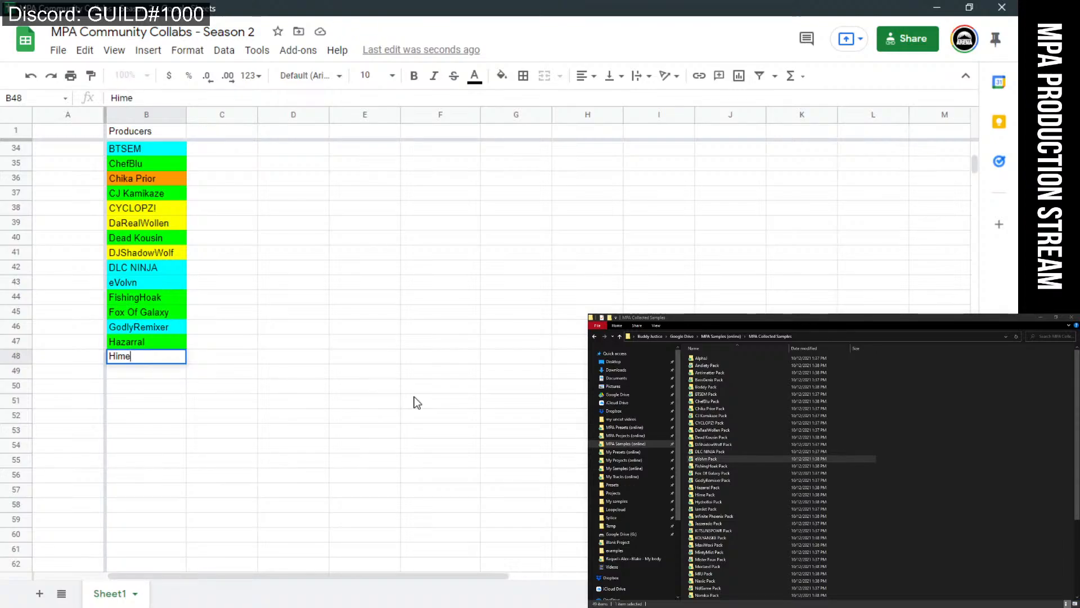
{"action": "double_click", "coordinate": [710, 495]}
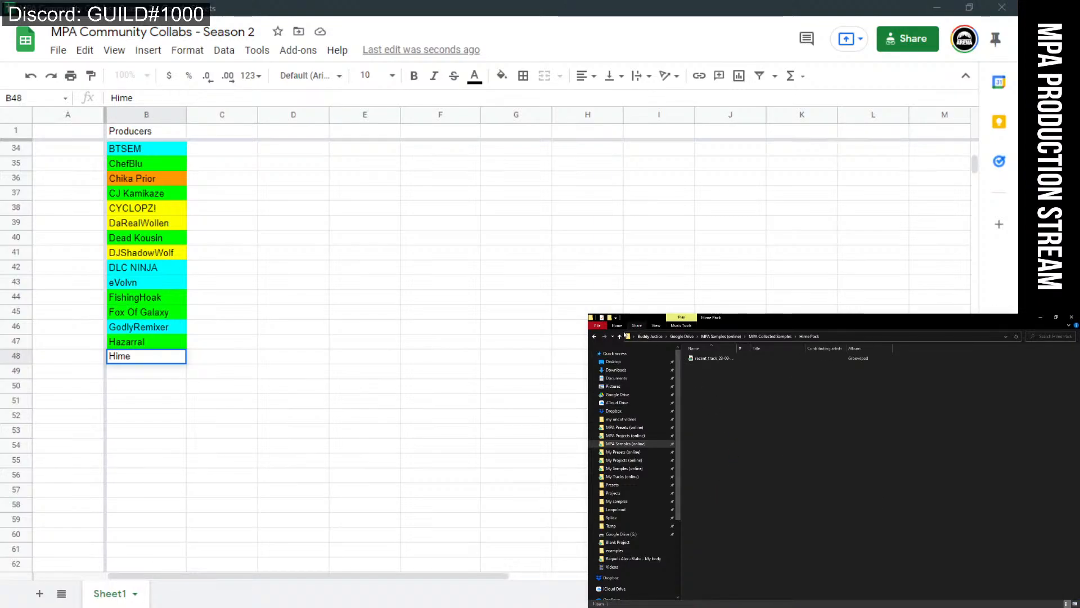
{"action": "left_click", "coordinate": [619, 336]}
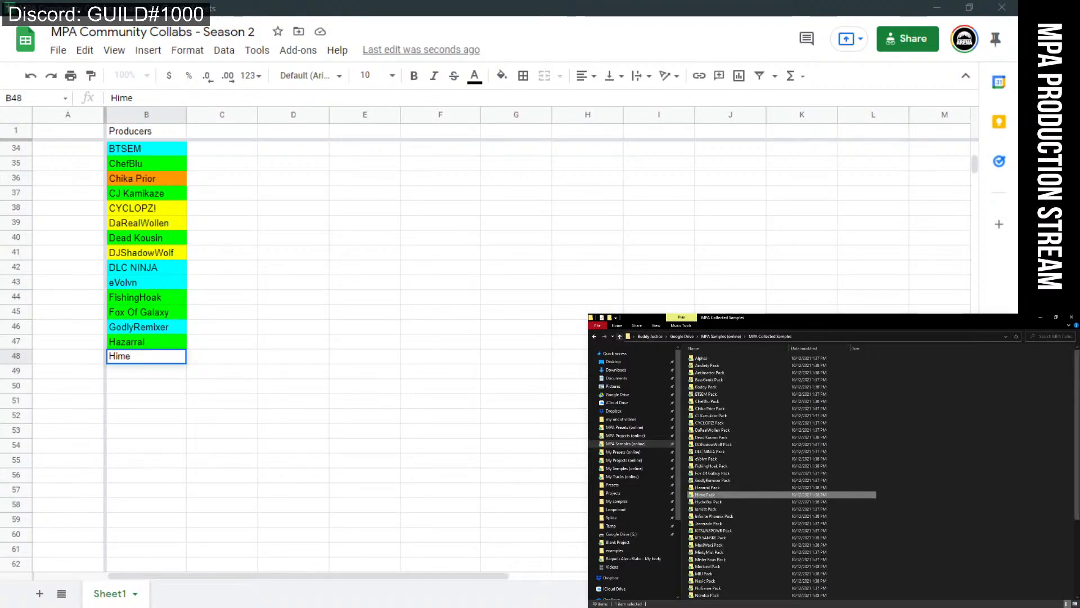
{"action": "left_click", "coordinate": [134, 387]}
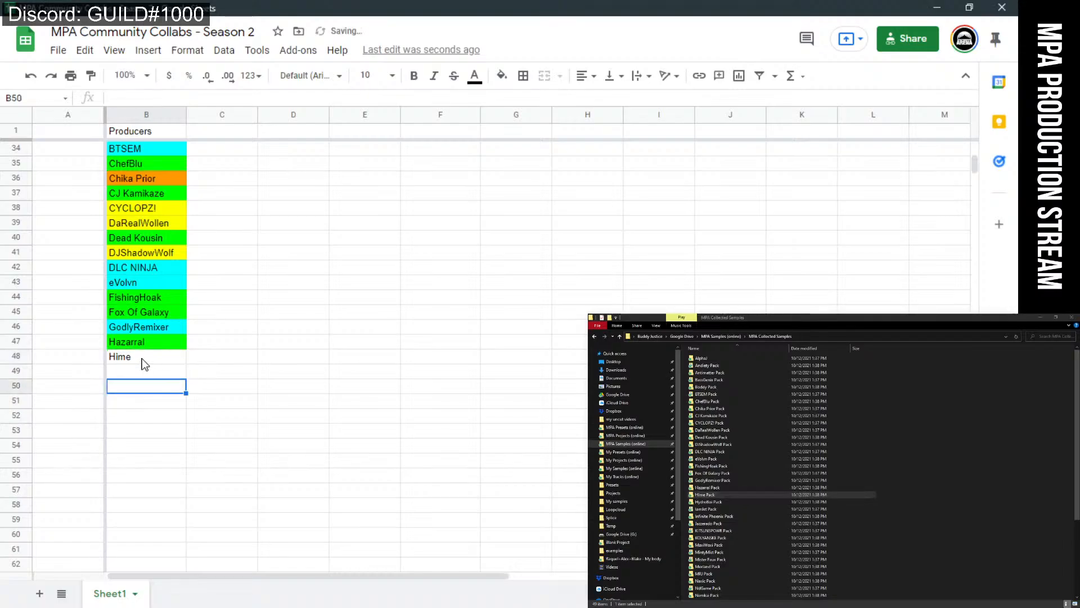
{"action": "left_click", "coordinate": [141, 360]}
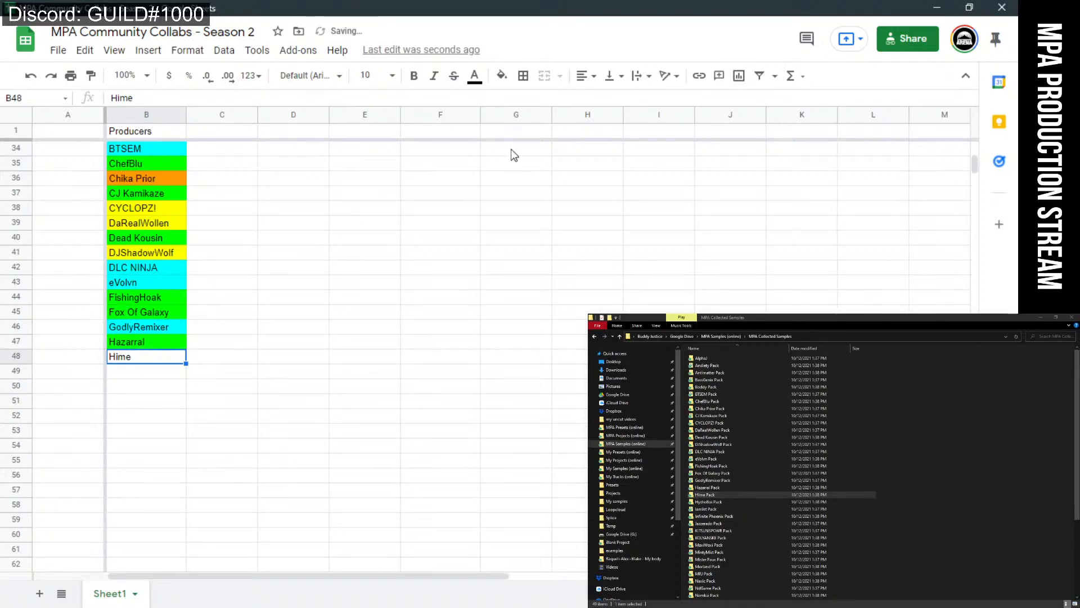
{"action": "left_click", "coordinate": [502, 75]}
{"action": "left_click", "coordinate": [570, 213]}
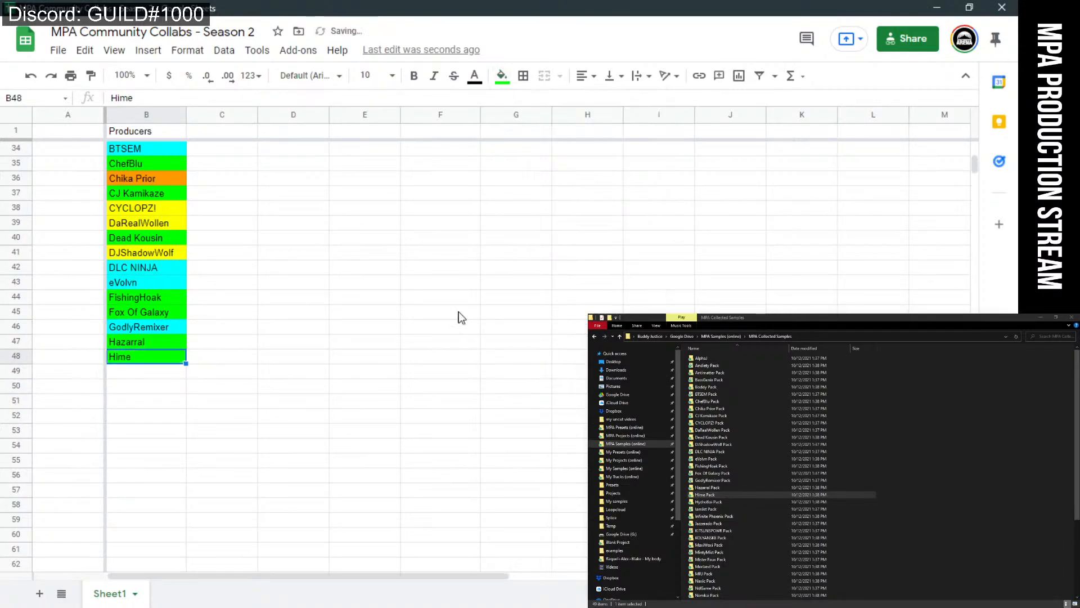
Enter 'Hydroboi' in B49 and fill it green.
{"action": "left_click", "coordinate": [172, 376]}
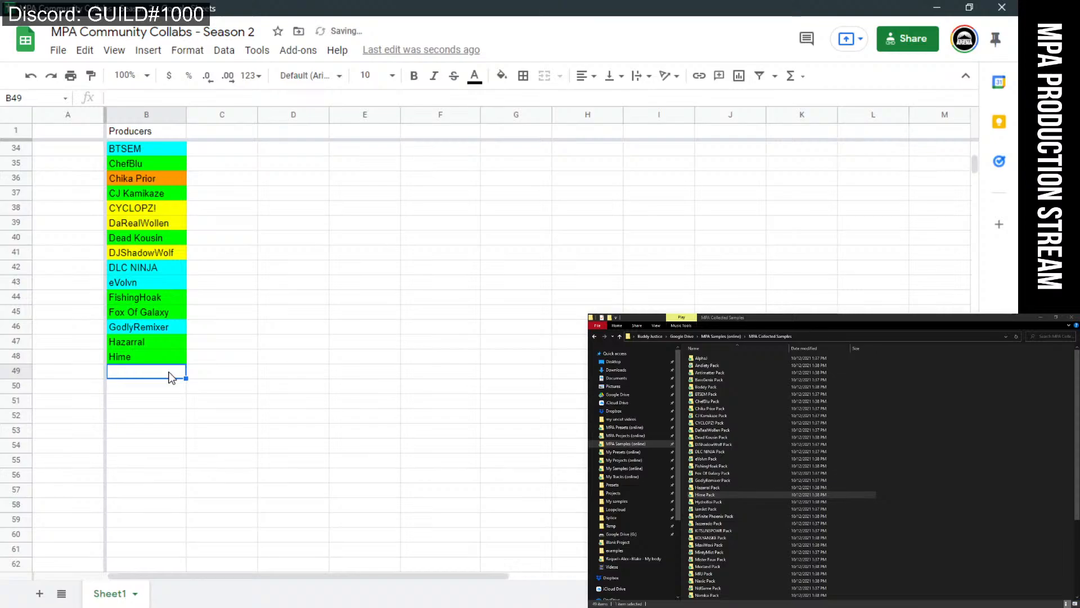
{"action": "type", "text": "Hyd"}
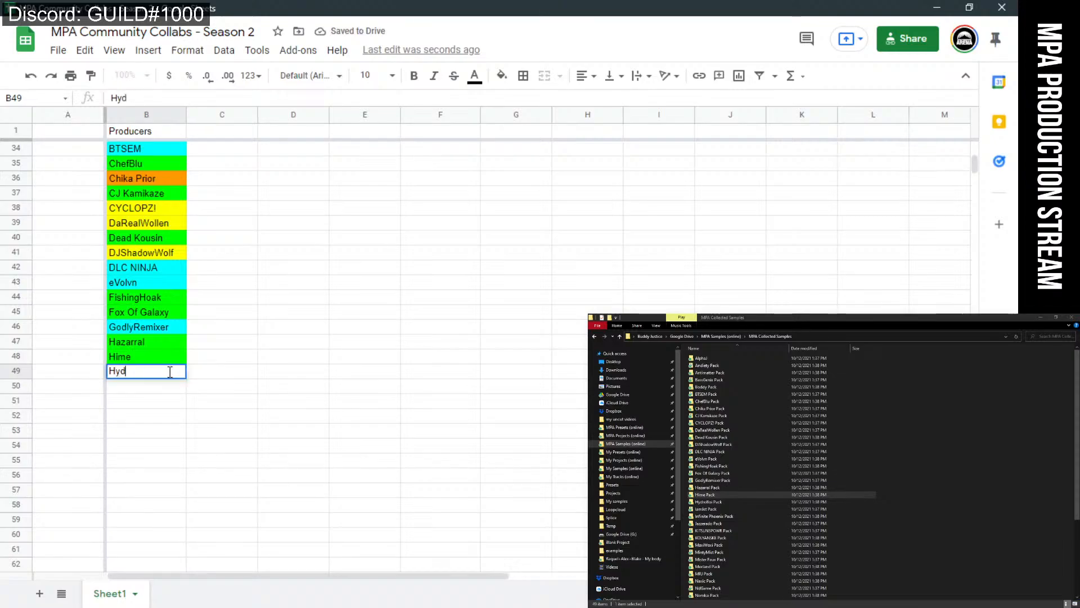
{"action": "type", "text": "roboi"}
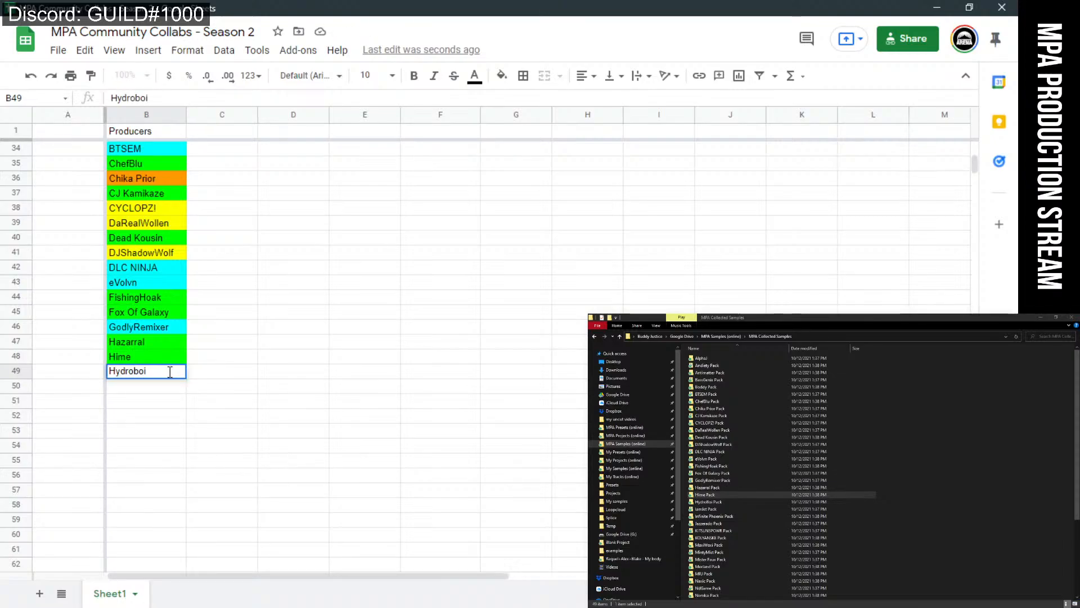
{"action": "key", "text": "Return"}
{"action": "left_click", "coordinate": [170, 375]}
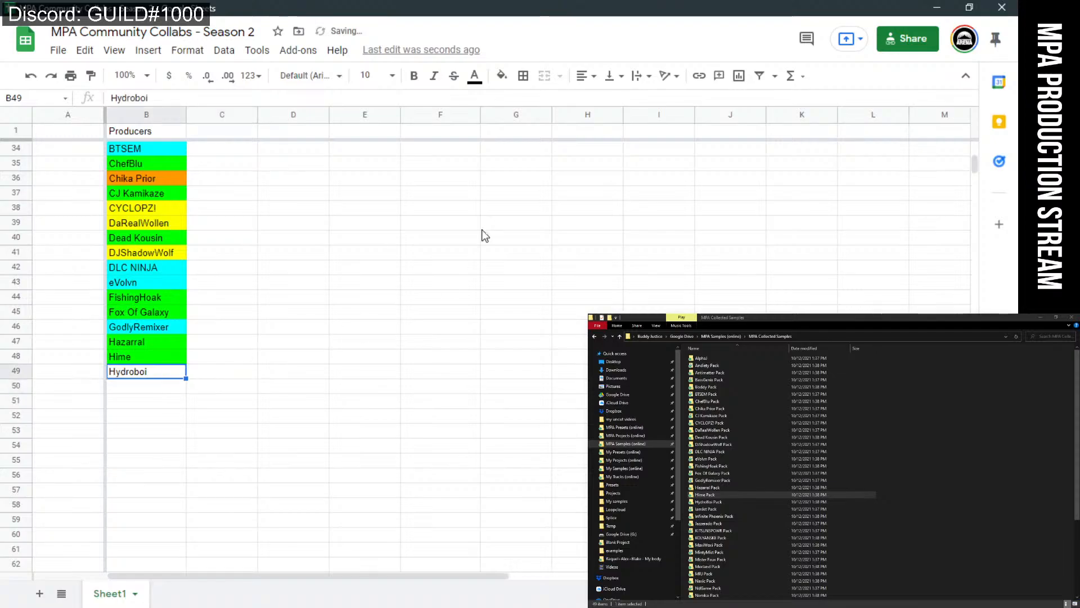
{"action": "left_click", "coordinate": [503, 80]}
{"action": "left_click", "coordinate": [569, 212]}
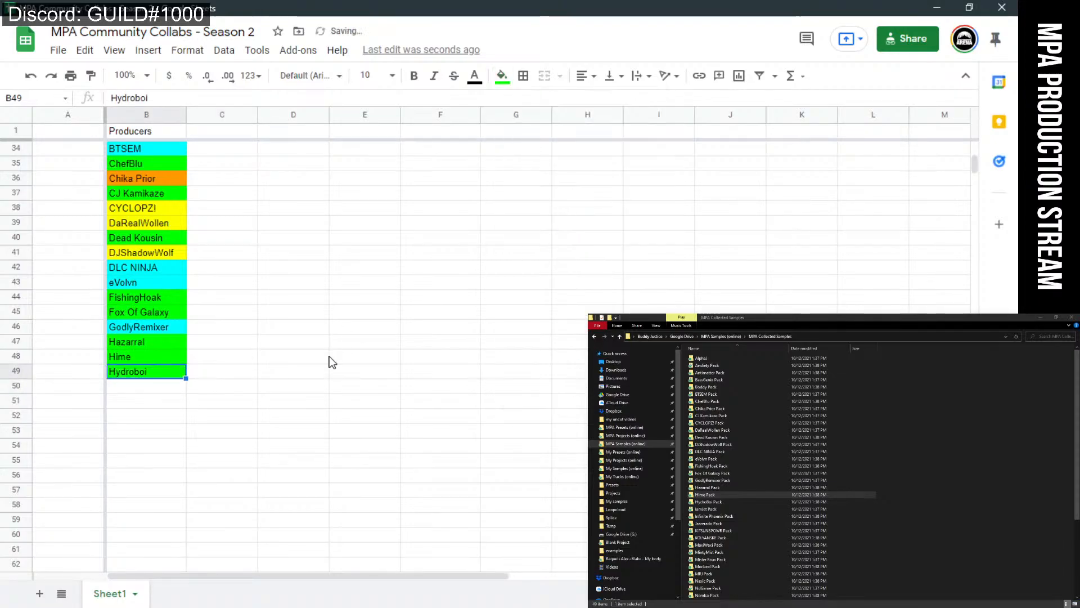
{"action": "left_click", "coordinate": [326, 357]}
{"action": "scroll", "coordinate": [316, 383], "scroll_direction": "up", "scroll_amount": 3}
{"action": "scroll", "coordinate": [315, 383], "scroll_direction": "down", "scroll_amount": 3}
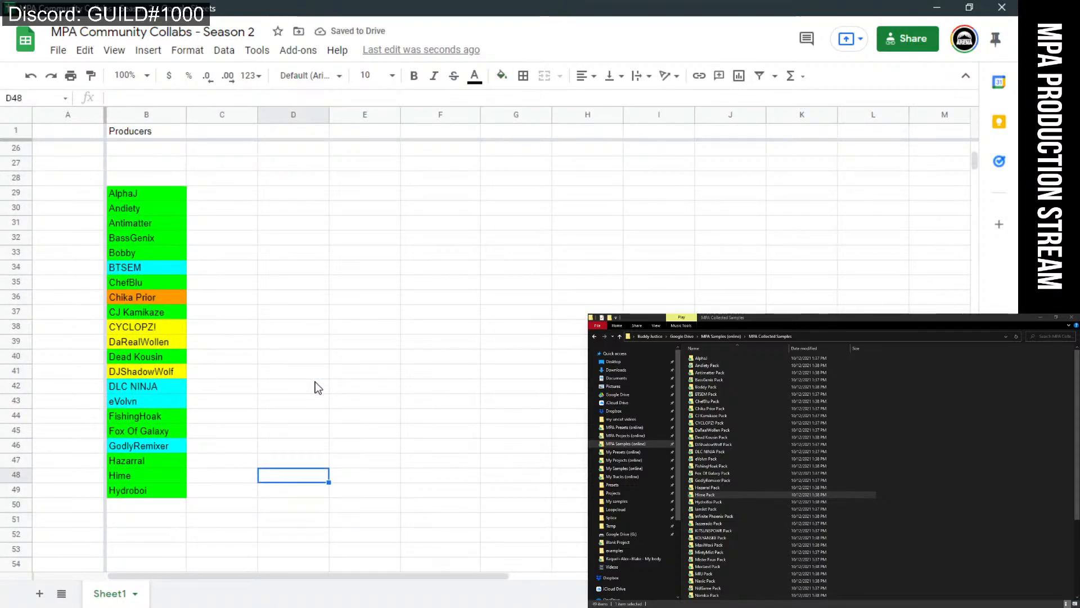
Enter 'IamJet' in B50 and fill it cyan.
{"action": "left_click", "coordinate": [166, 431]}
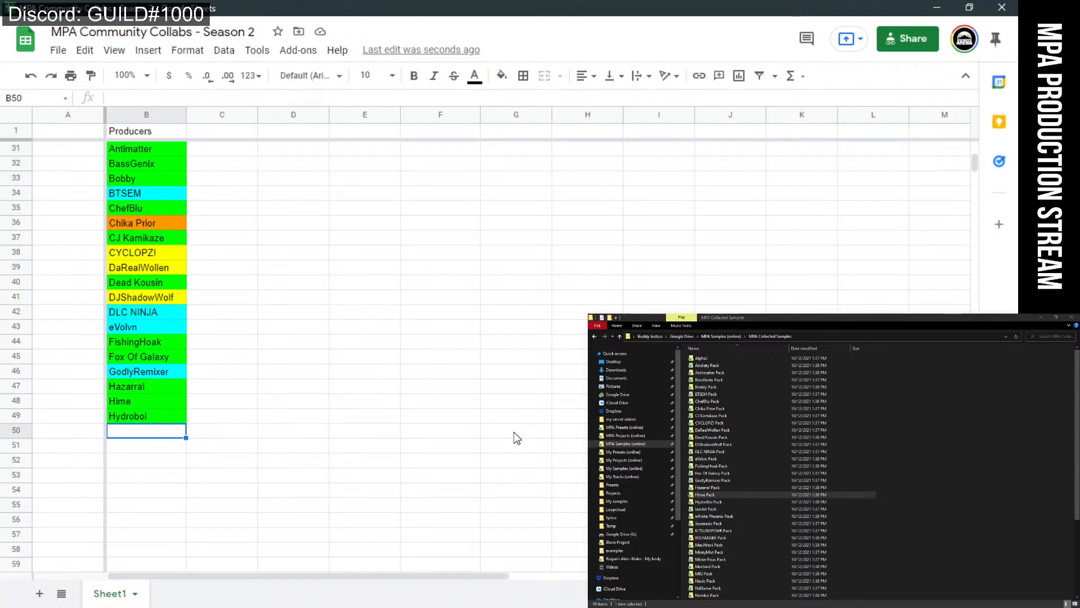
{"action": "type", "text": "I"}
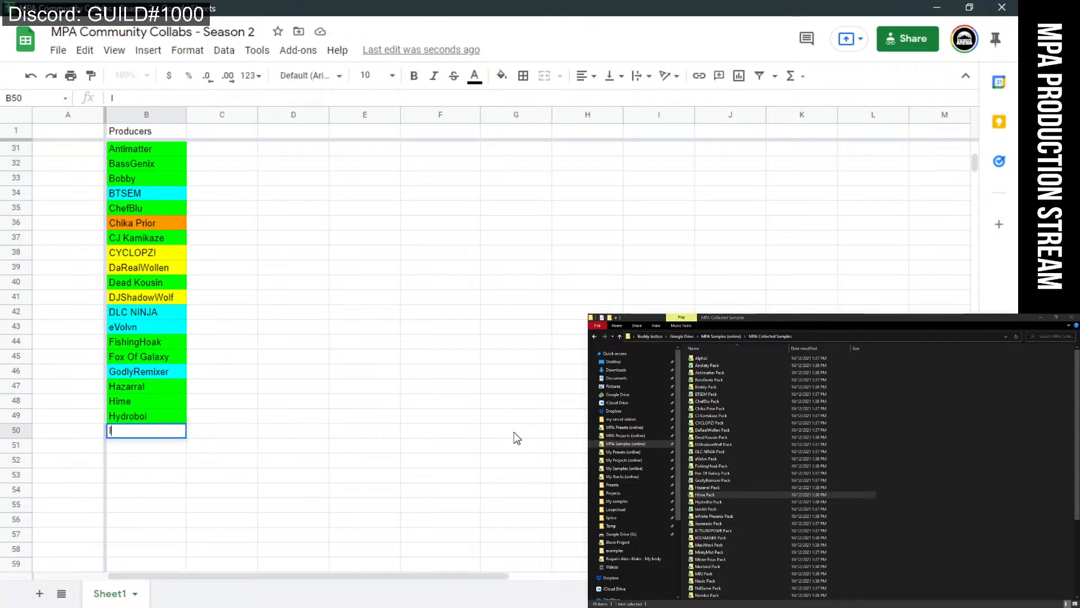
{"action": "type", "text": "amJet"}
{"action": "left_click", "coordinate": [438, 444]}
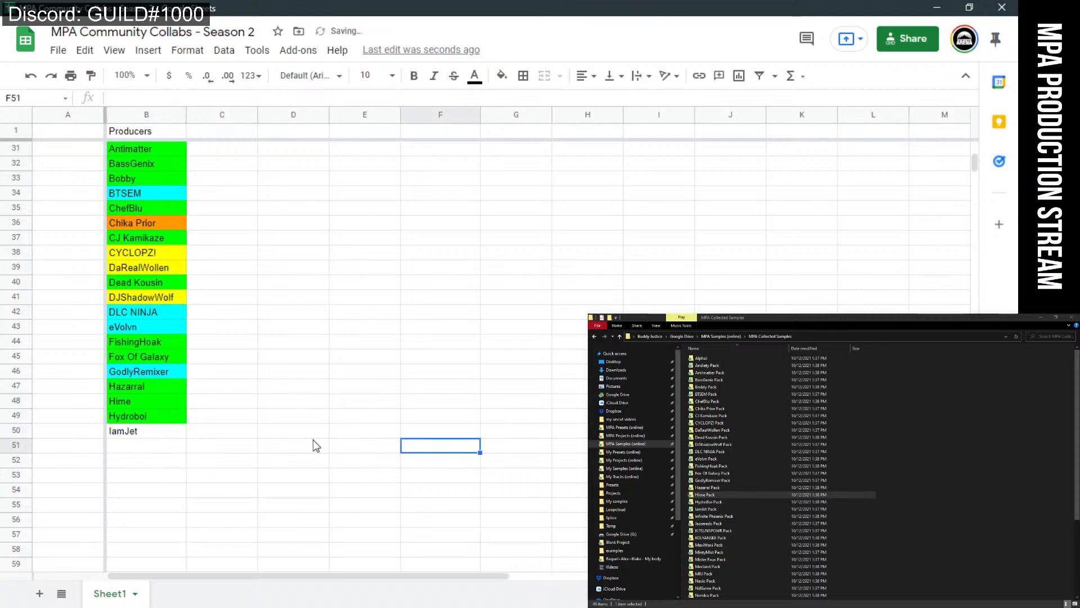
{"action": "left_click", "coordinate": [123, 437]}
{"action": "left_click", "coordinate": [502, 75]}
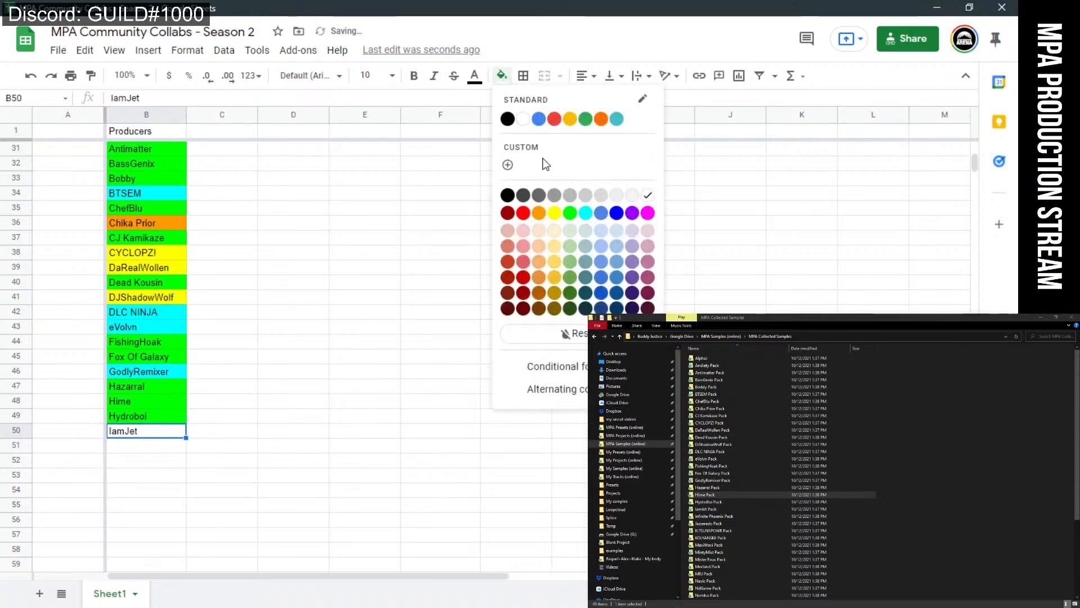
{"action": "left_click", "coordinate": [586, 214]}
{"action": "left_click", "coordinate": [408, 419]}
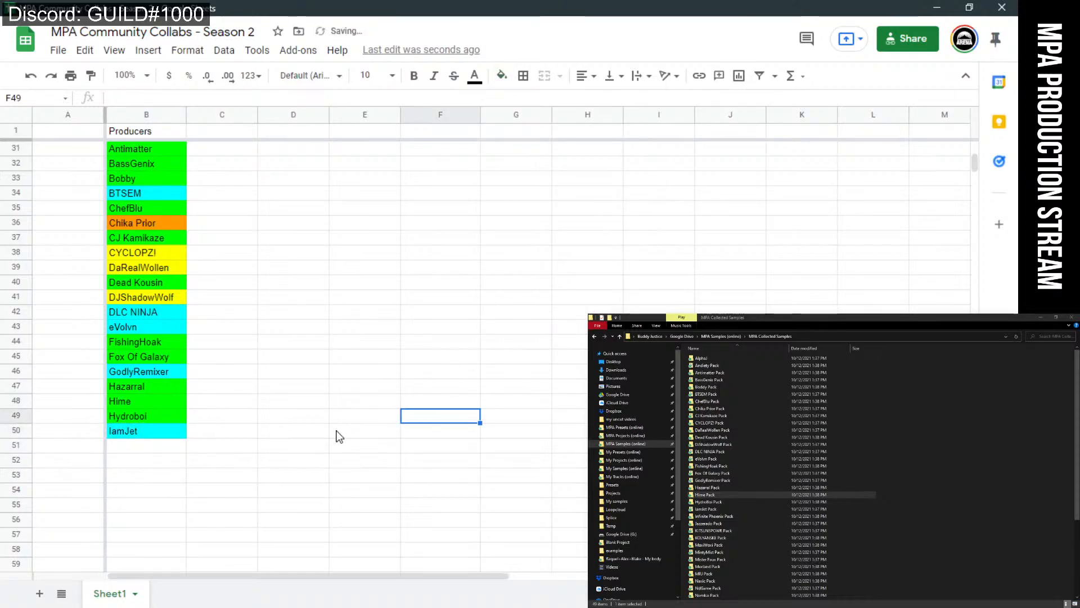
{"action": "left_click", "coordinate": [150, 452]}
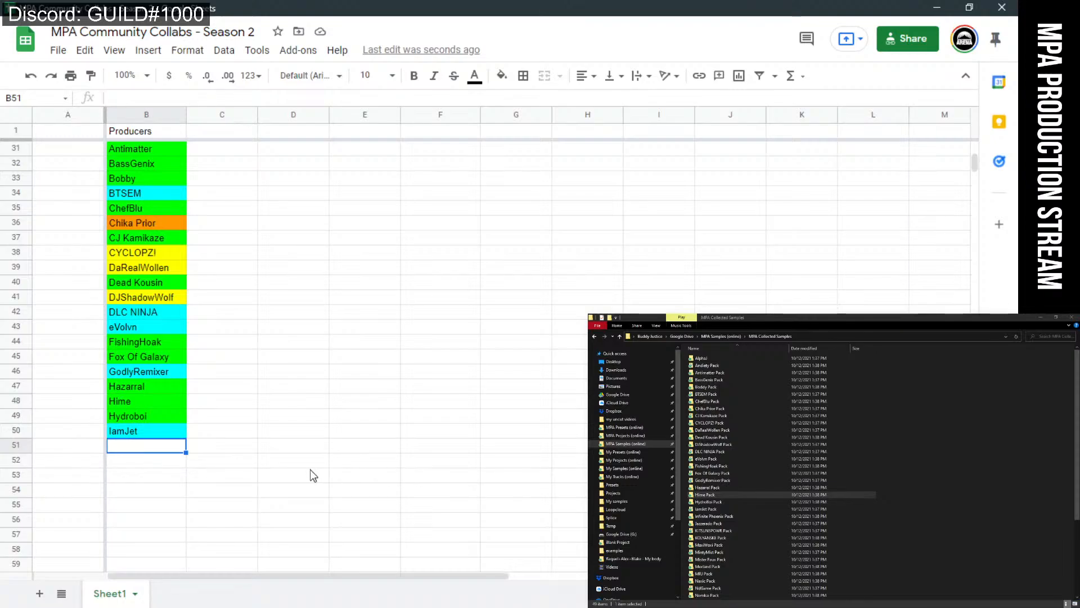
Enter 'Infinite Phoenix' in B51 and fill it bright green.
{"action": "left_click", "coordinate": [704, 517]}
{"action": "double_click", "coordinate": [703, 517]}
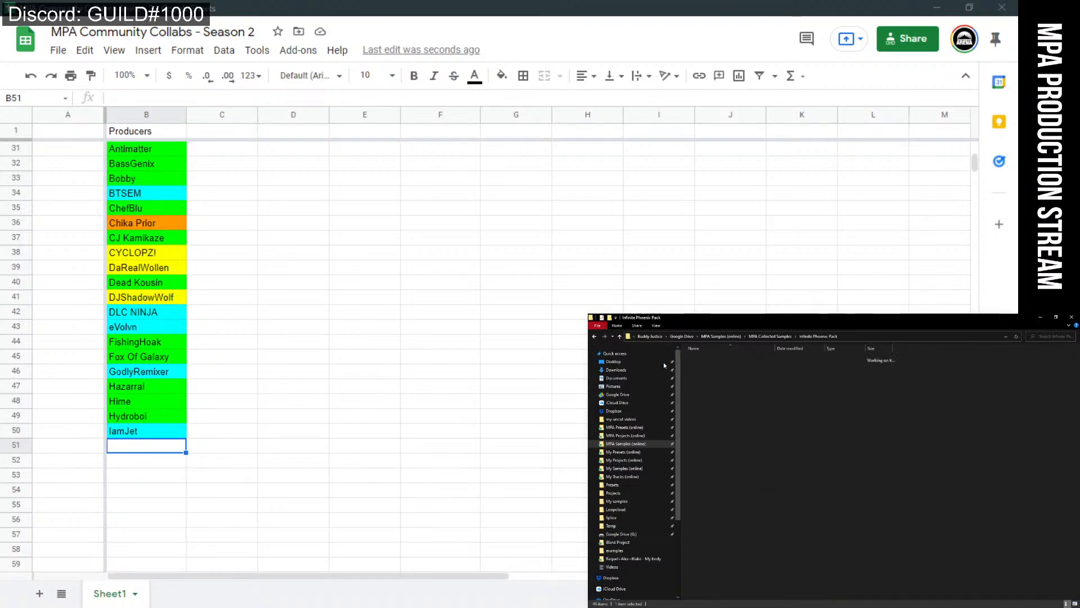
{"action": "key", "text": "BackSpace"}
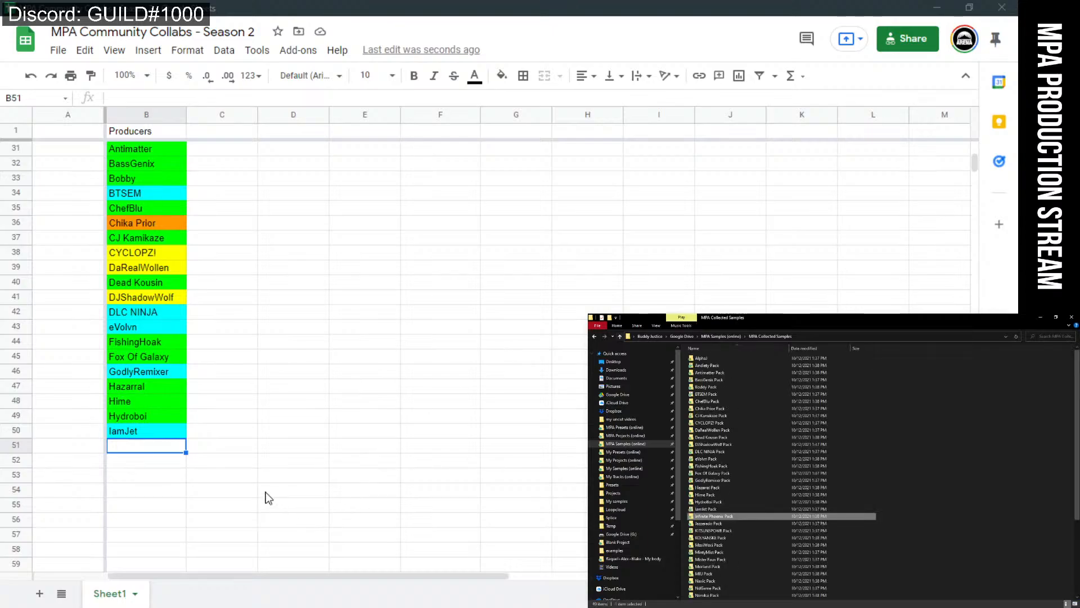
{"action": "left_click", "coordinate": [169, 447]}
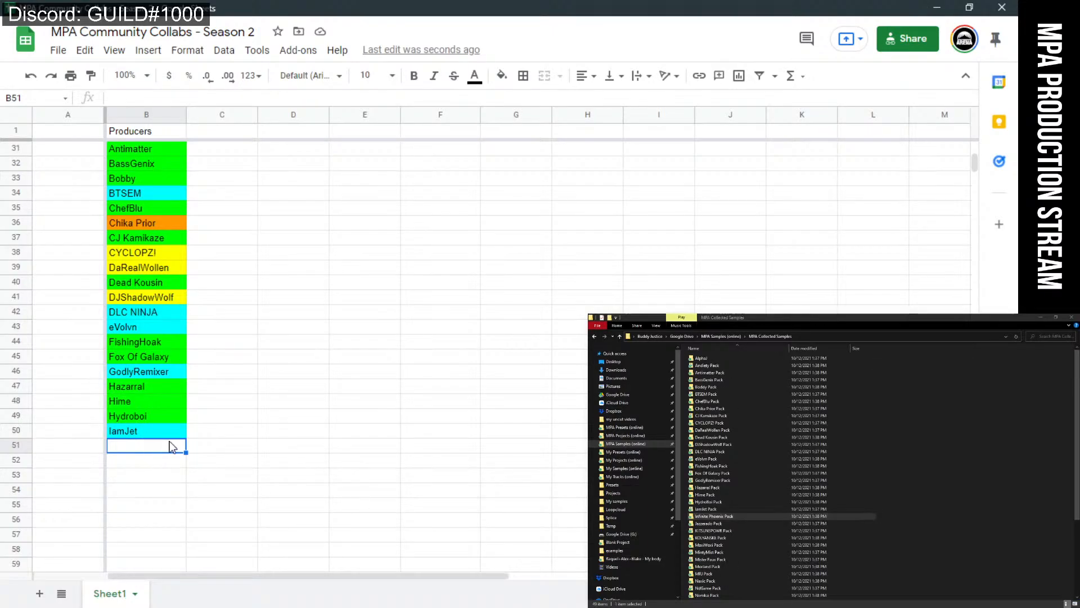
{"action": "type", "text": "I"}
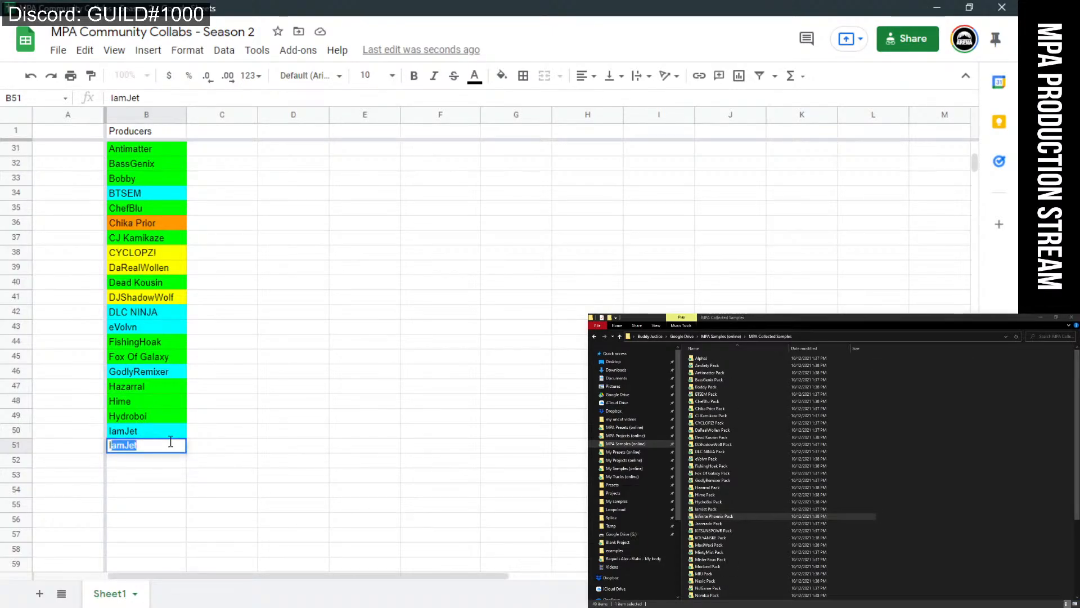
{"action": "type", "text": "nfinite Phoenix"}
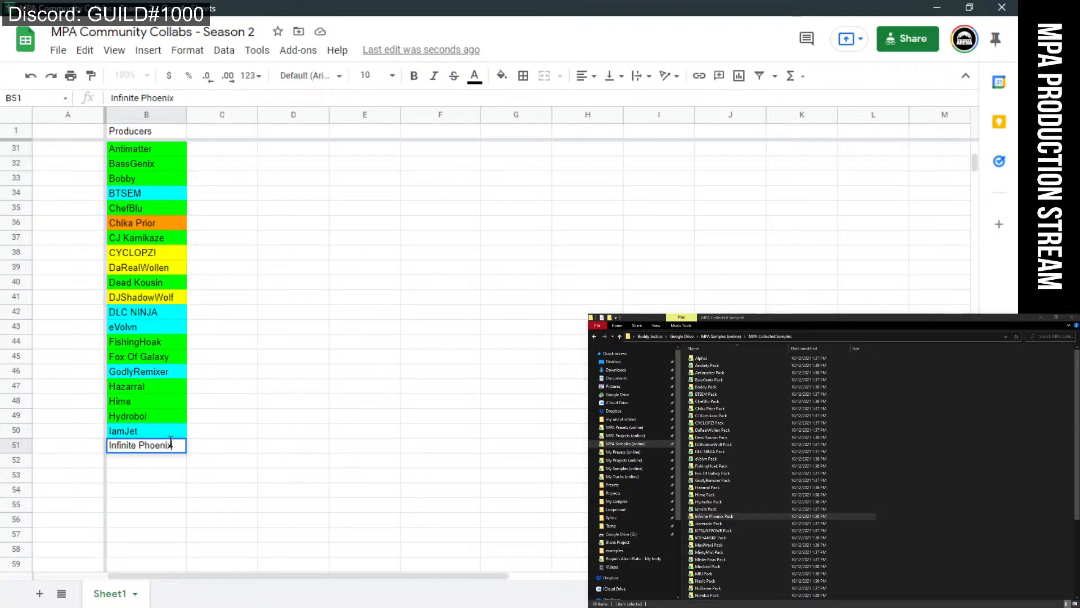
{"action": "key", "text": "Return"}
{"action": "left_click", "coordinate": [176, 448]}
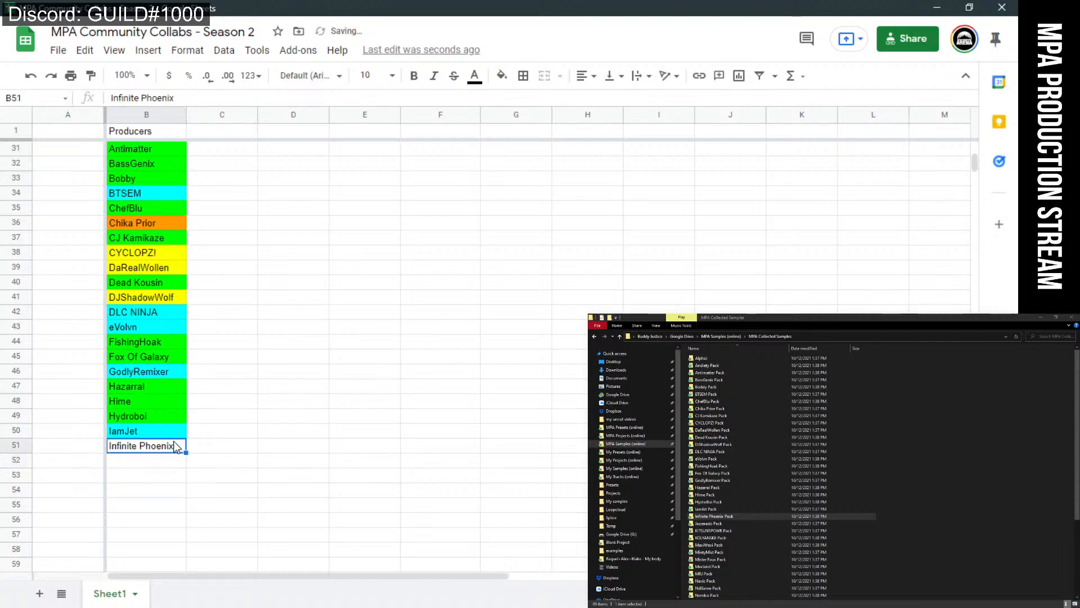
{"action": "left_click", "coordinate": [502, 76]}
{"action": "left_click", "coordinate": [557, 208]}
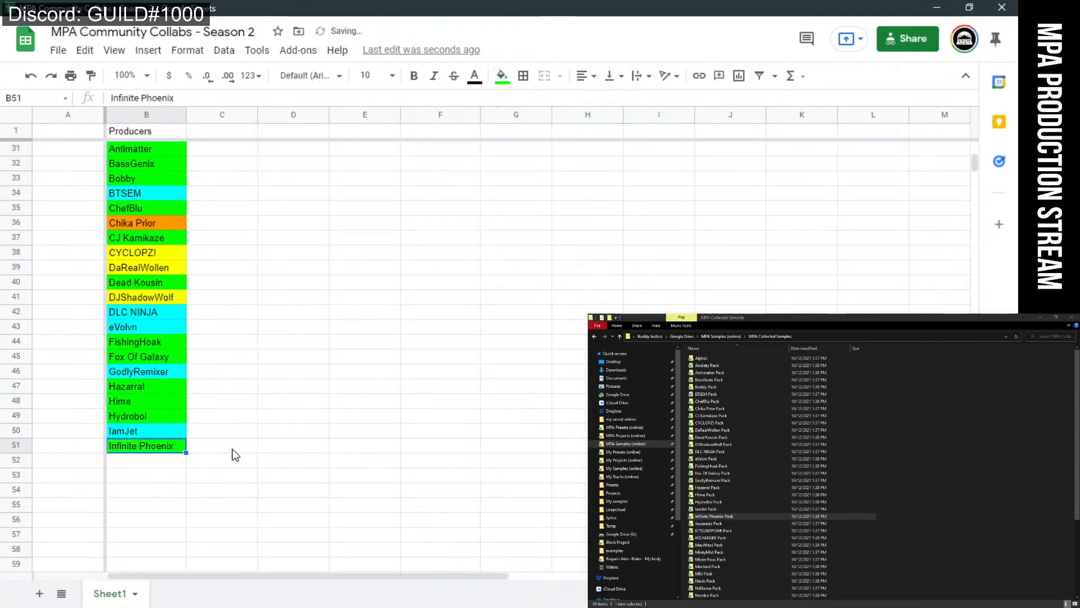
Enter 'Jazzerado' in B52 and fill it green.
{"action": "left_click", "coordinate": [169, 460]}
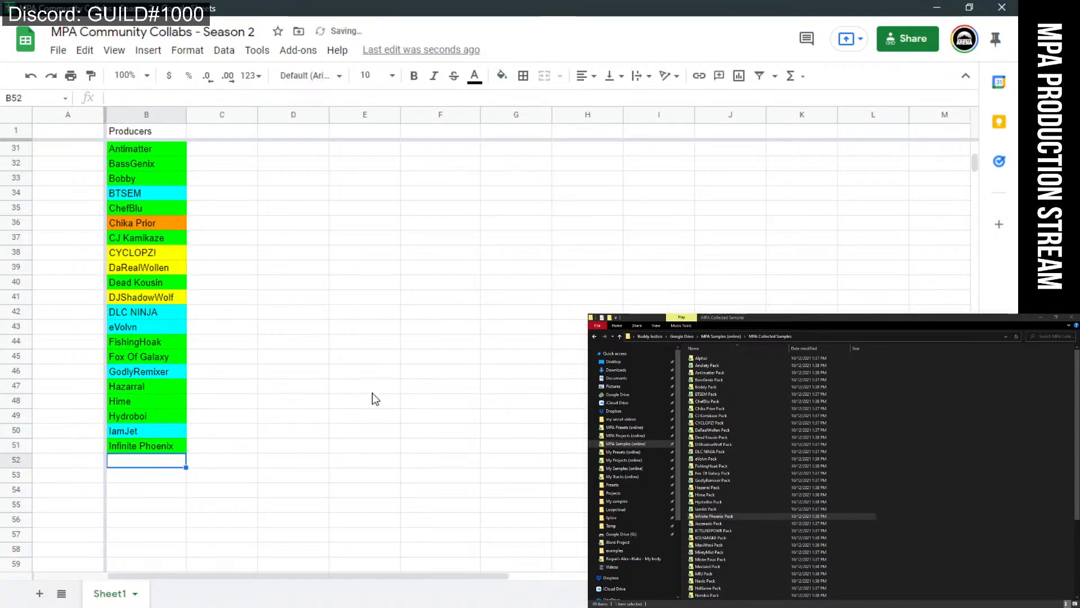
{"action": "type", "text": "Jaz"}
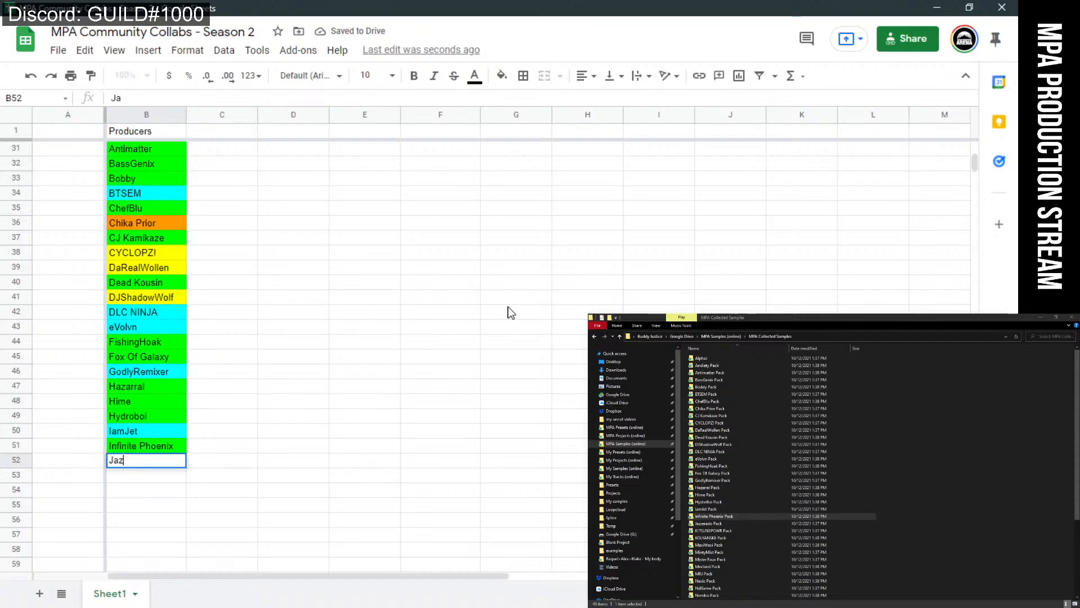
{"action": "type", "text": "zs"}
{"action": "key", "text": "BackSpace"}
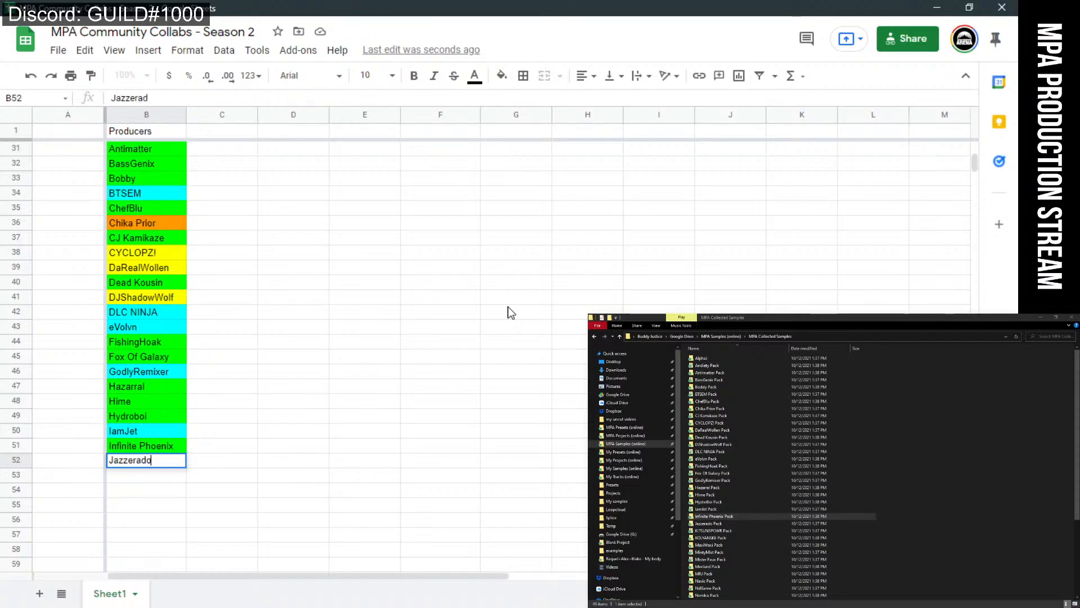
{"action": "left_click", "coordinate": [508, 307]}
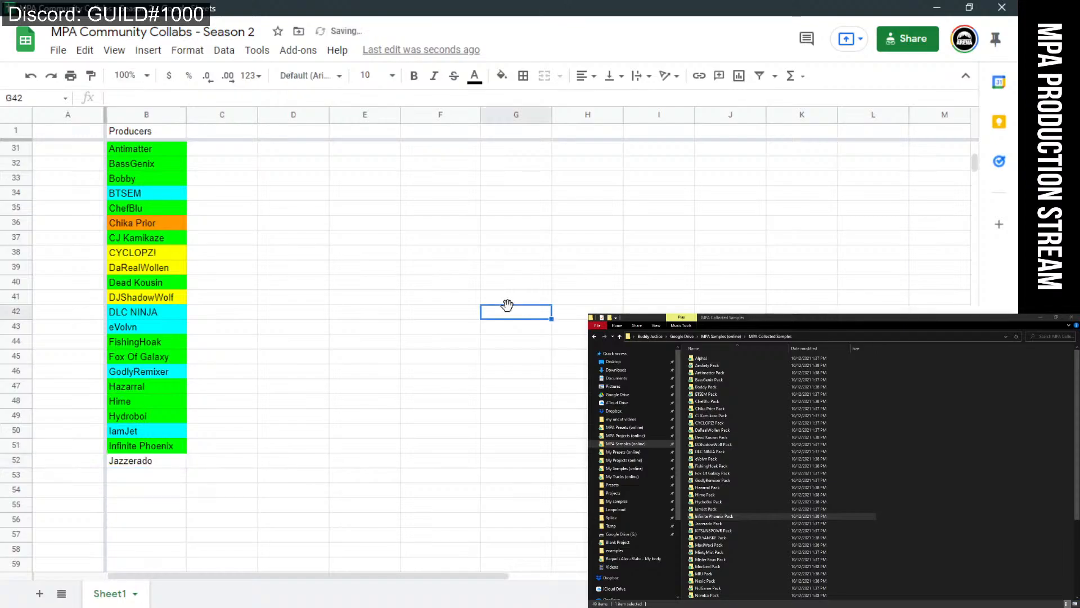
{"action": "left_click", "coordinate": [162, 462]}
{"action": "left_click", "coordinate": [502, 75]}
{"action": "left_click", "coordinate": [565, 209]}
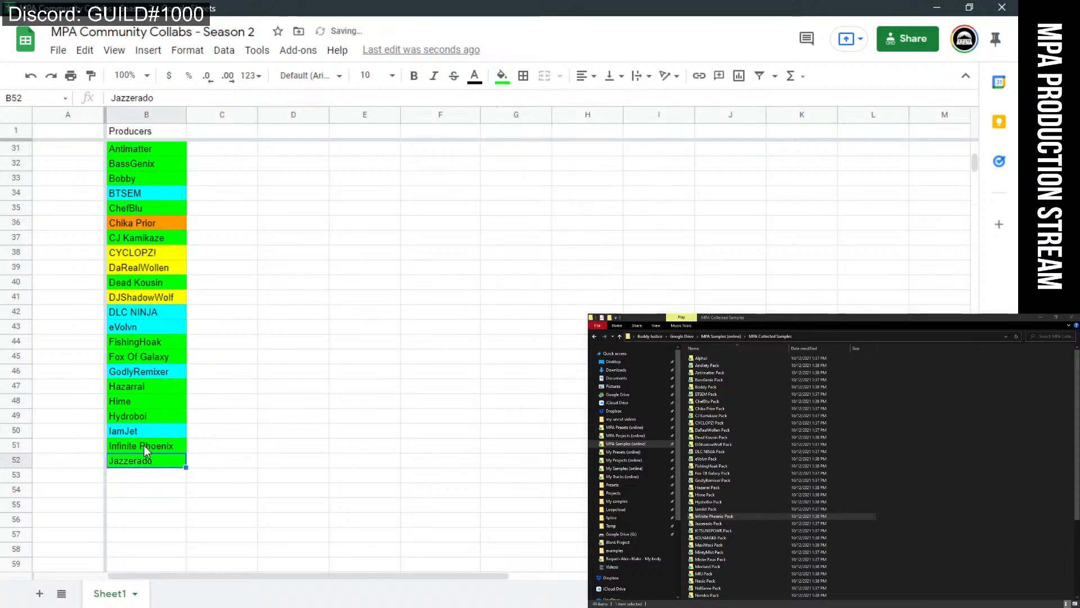
{"action": "left_click", "coordinate": [143, 479]}
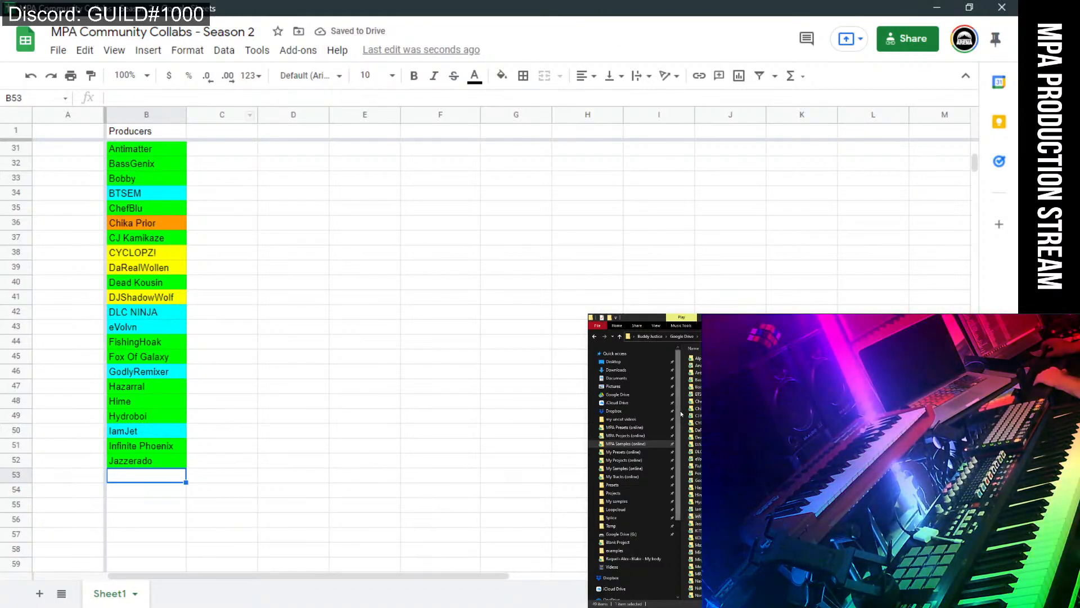
{"action": "left_click_drag", "start_coordinate": [682, 411], "coordinate": [660, 425]}
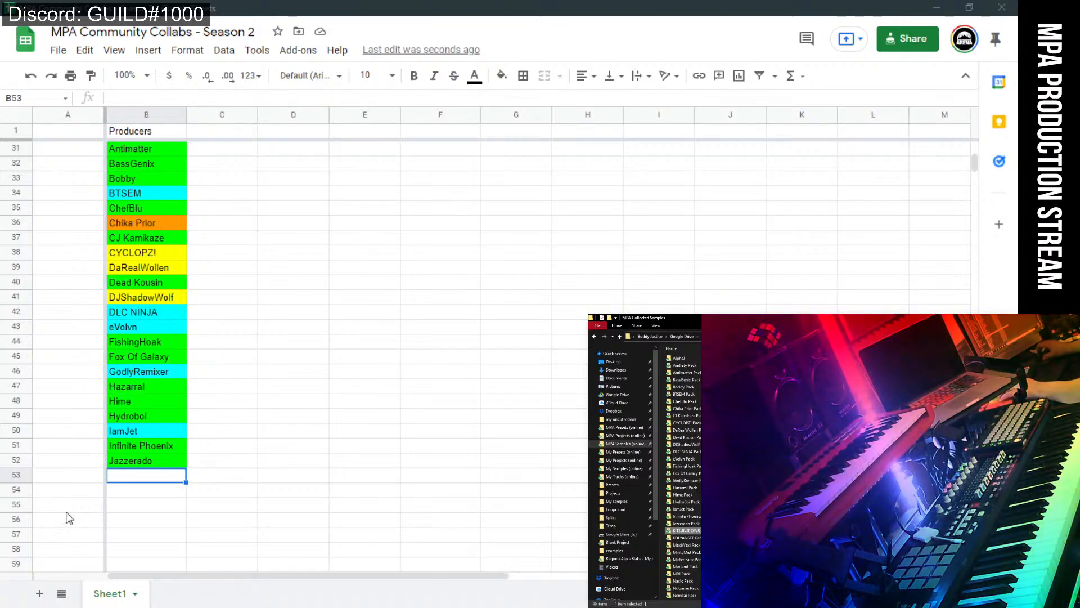
{"action": "type", "text": "Kit"}
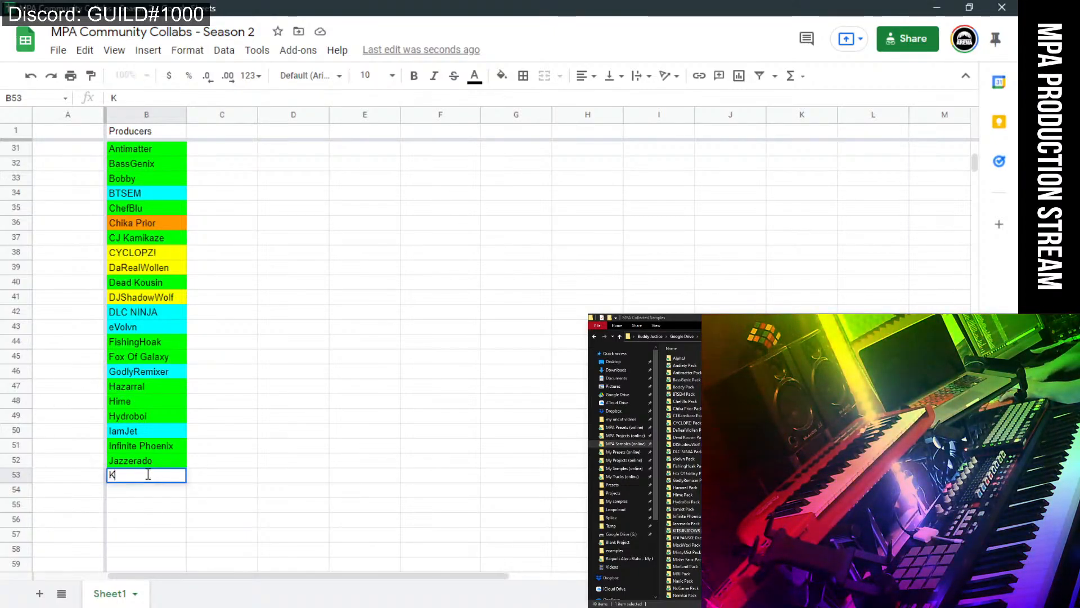
{"action": "key", "text": "BackSpace"}
{"action": "key", "text": "BackSpace"}
{"action": "key", "text": "BackSpace"}
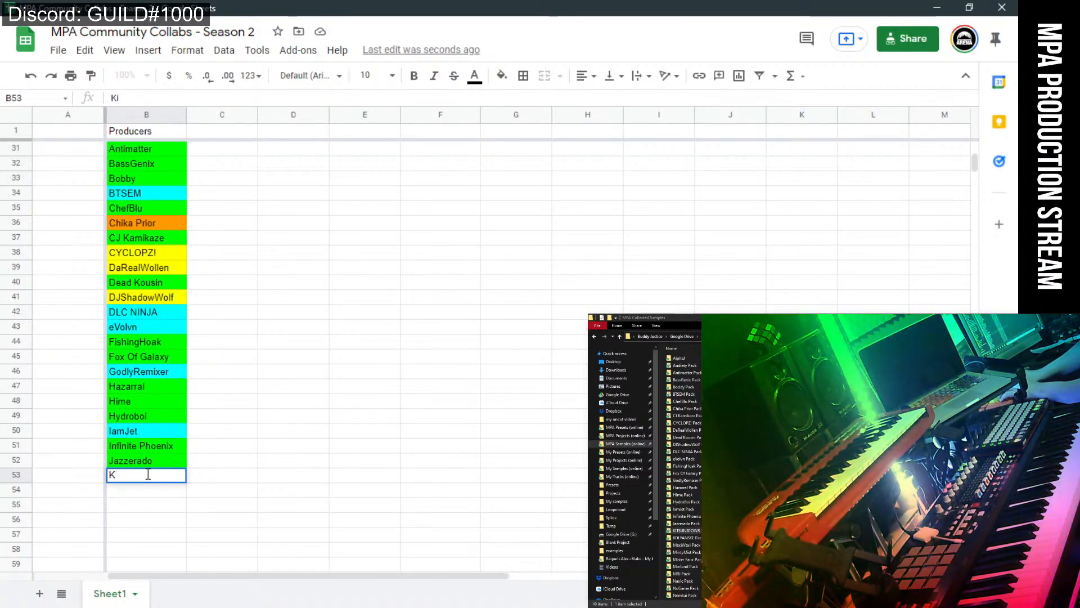
{"action": "type", "text": "KI"}
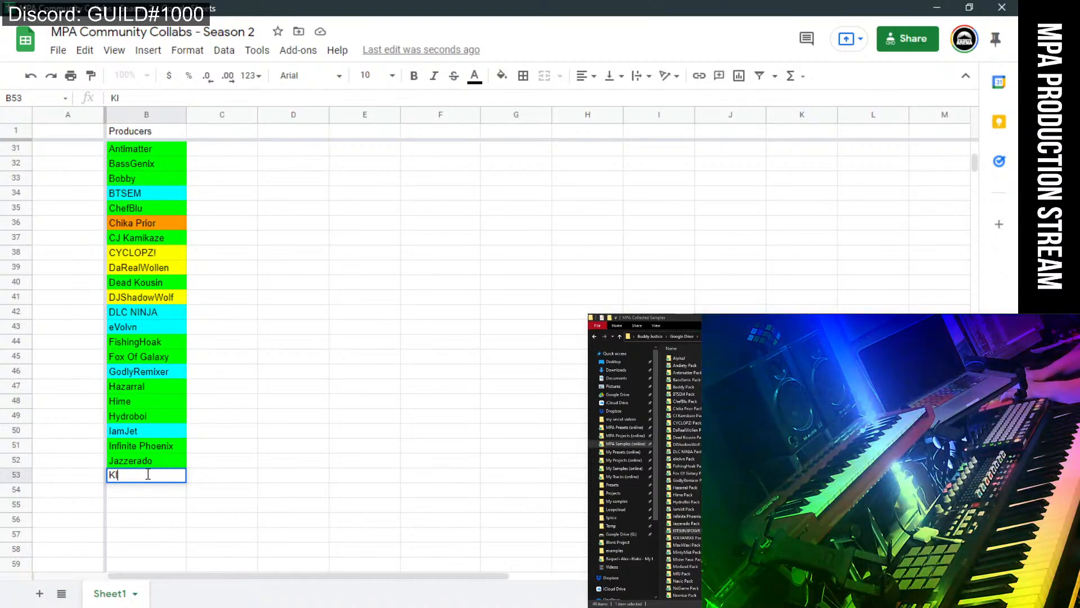
{"action": "type", "text": "TSUN"}
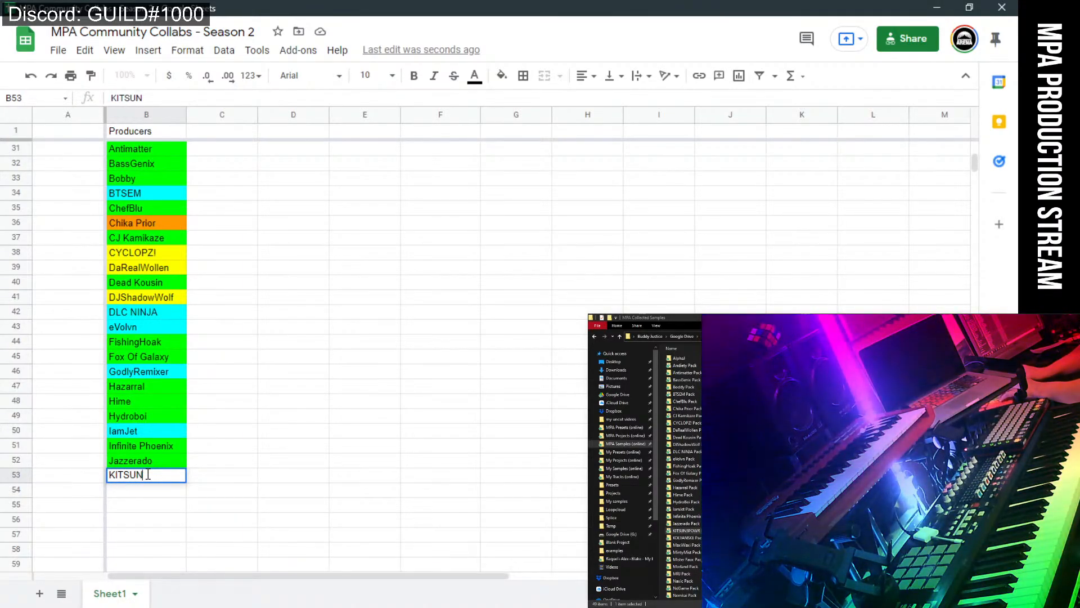
{"action": "type", "text": "3POWR"}
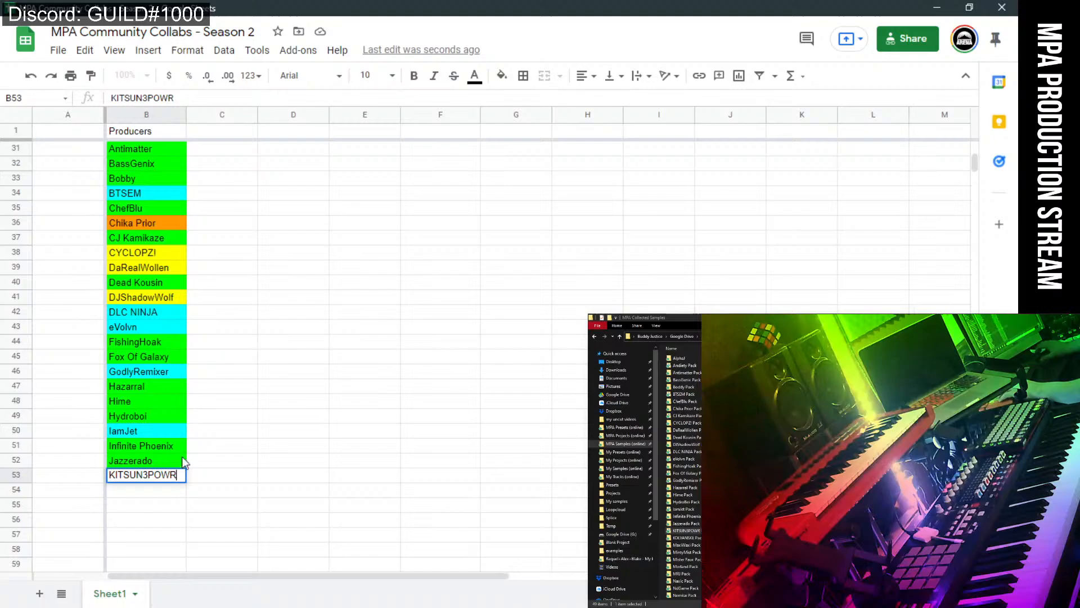
{"action": "left_click", "coordinate": [239, 478]}
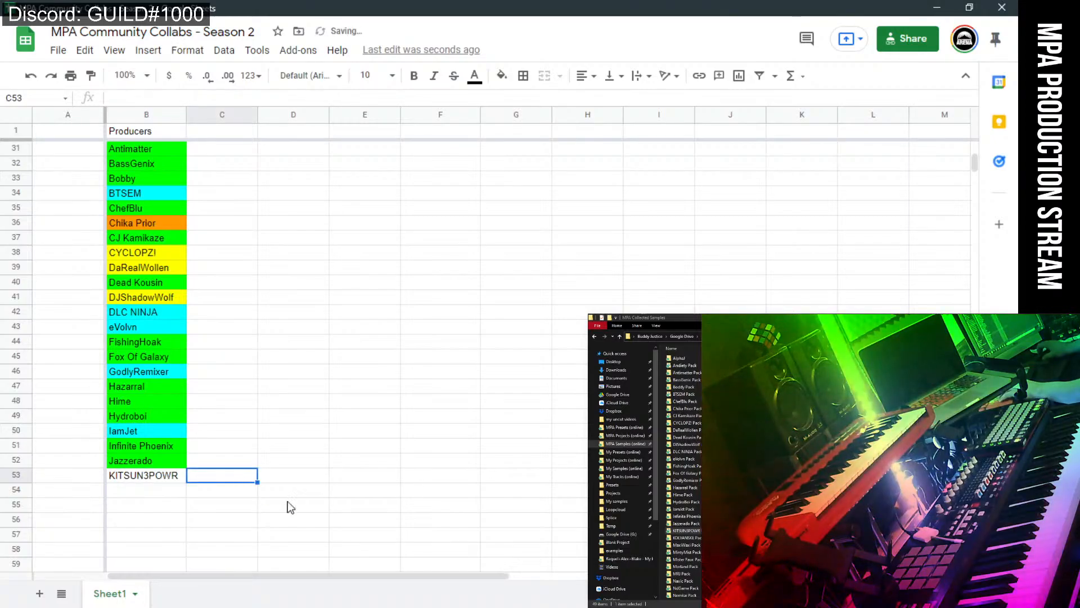
Browse the KITSUN3POWR sample pack folder, including its GL COLLAB subfolder.
{"action": "left_click", "coordinate": [697, 530]}
{"action": "double_click", "coordinate": [697, 530]}
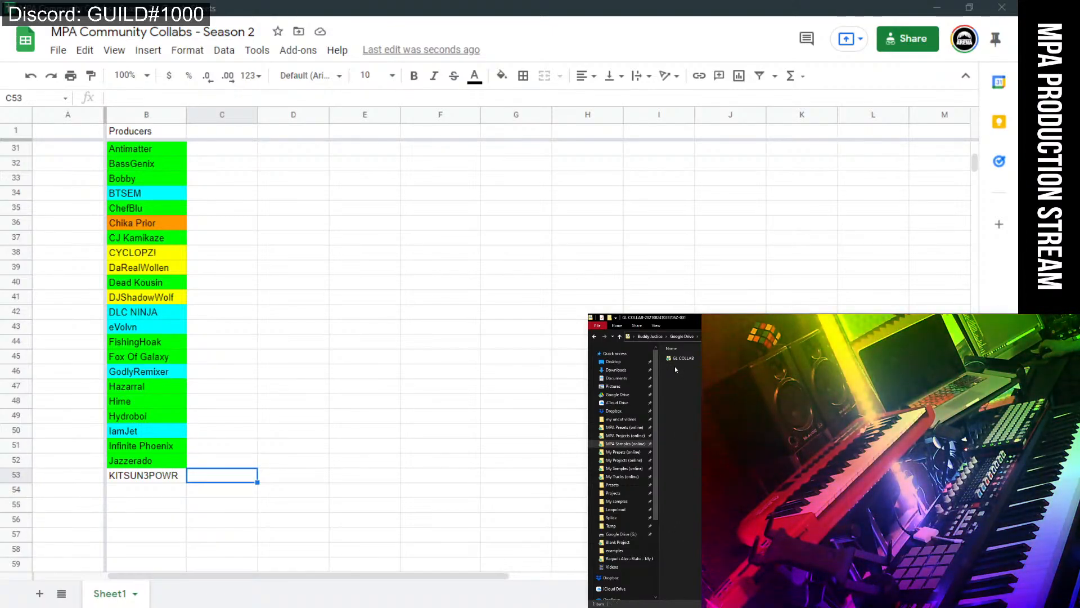
{"action": "left_click", "coordinate": [677, 362]}
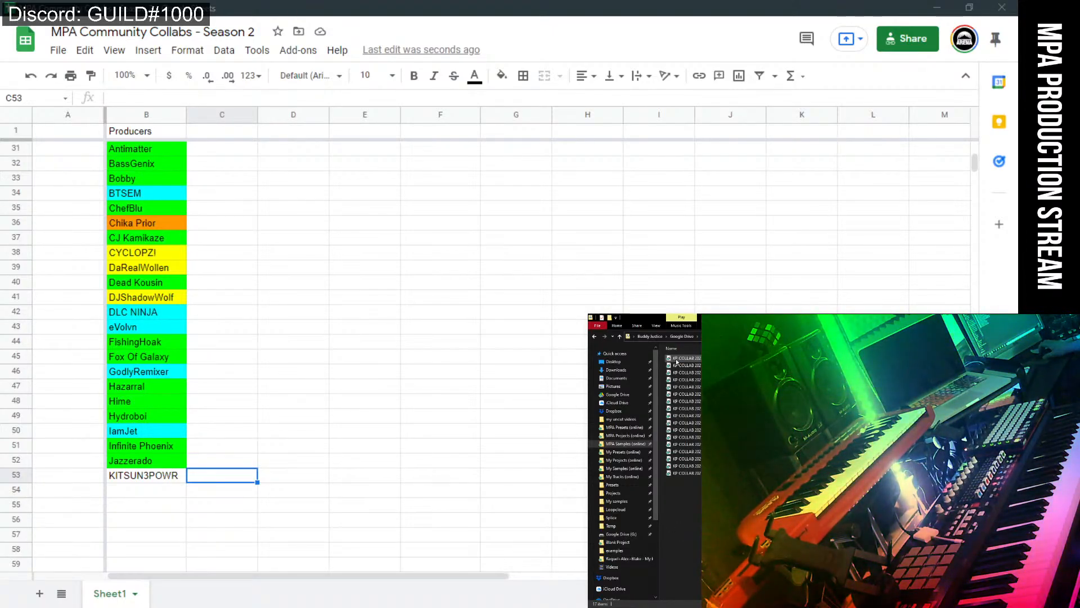
{"action": "left_click", "coordinate": [620, 337]}
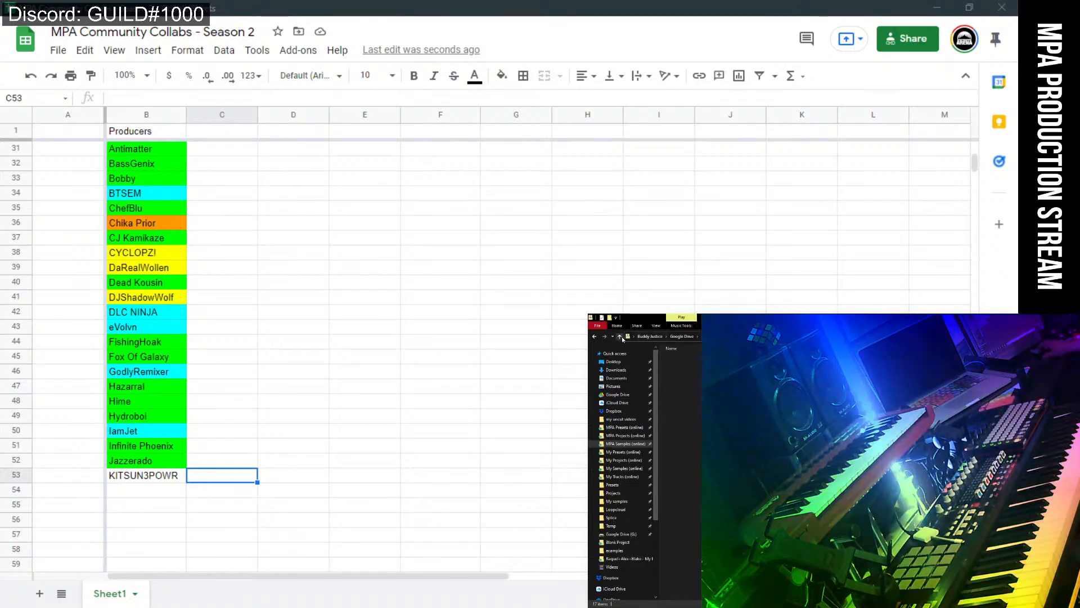
{"action": "double_click", "coordinate": [668, 357]}
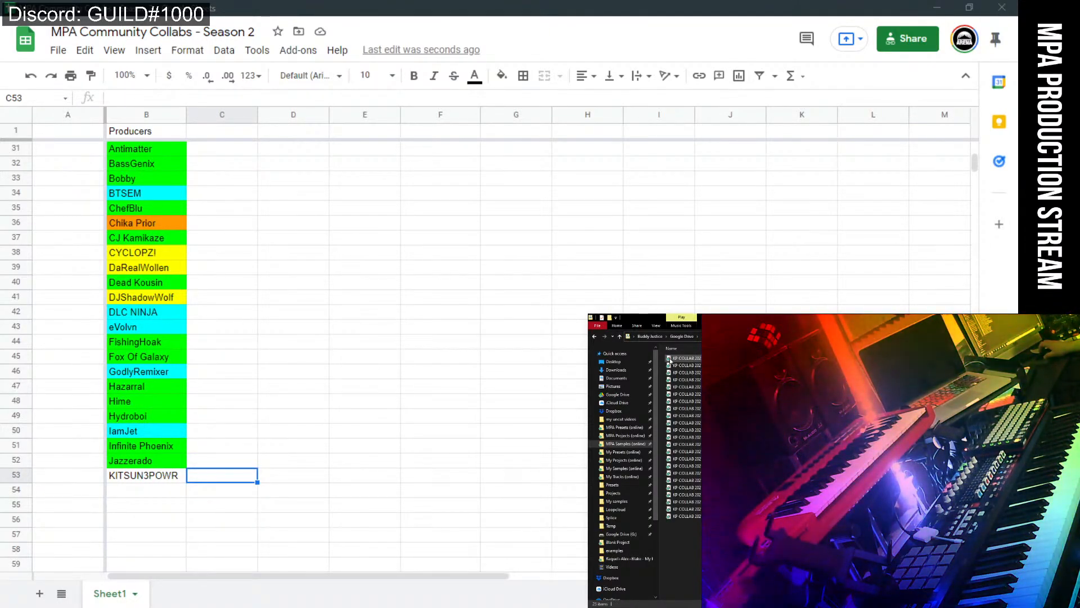
{"action": "left_click", "coordinate": [621, 337]}
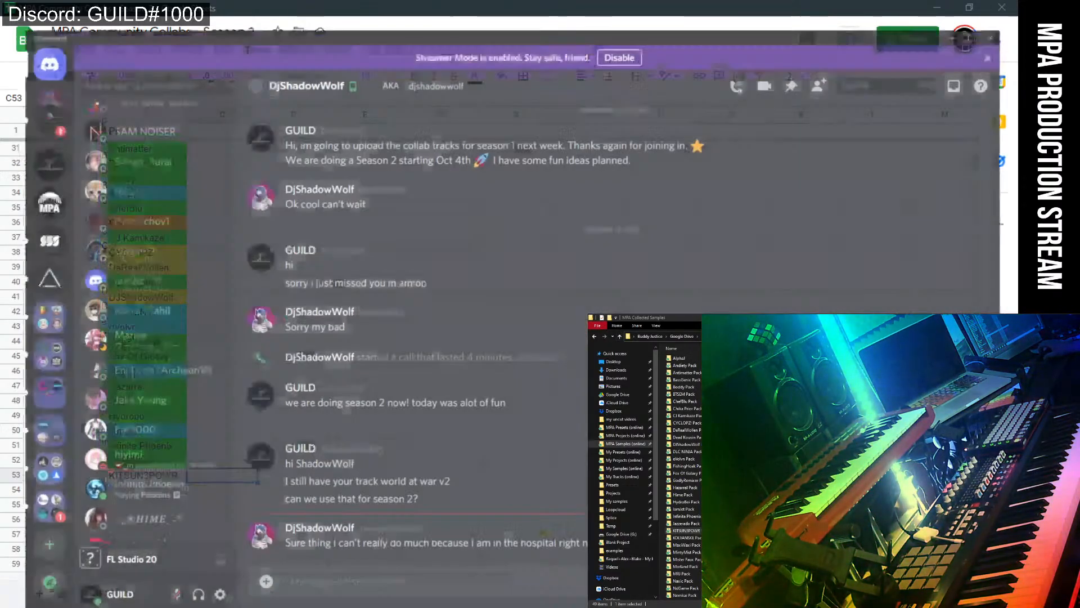
{"action": "key", "text": "alt+Tab"}
{"action": "scroll", "coordinate": [112, 164], "scroll_direction": "up", "scroll_amount": 15}
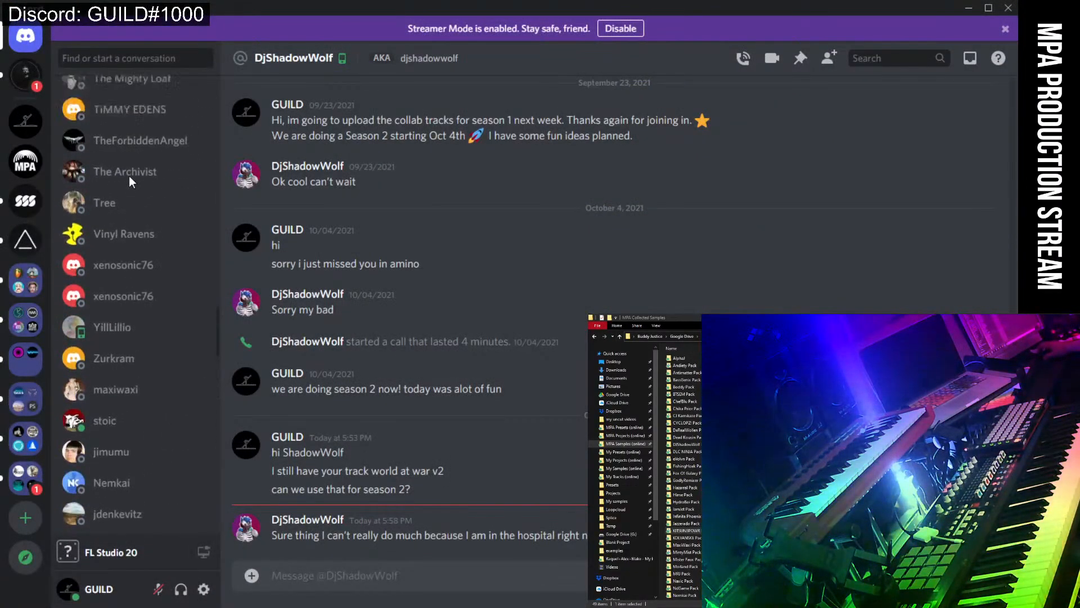
{"action": "scroll", "coordinate": [143, 208], "scroll_direction": "up", "scroll_amount": 10}
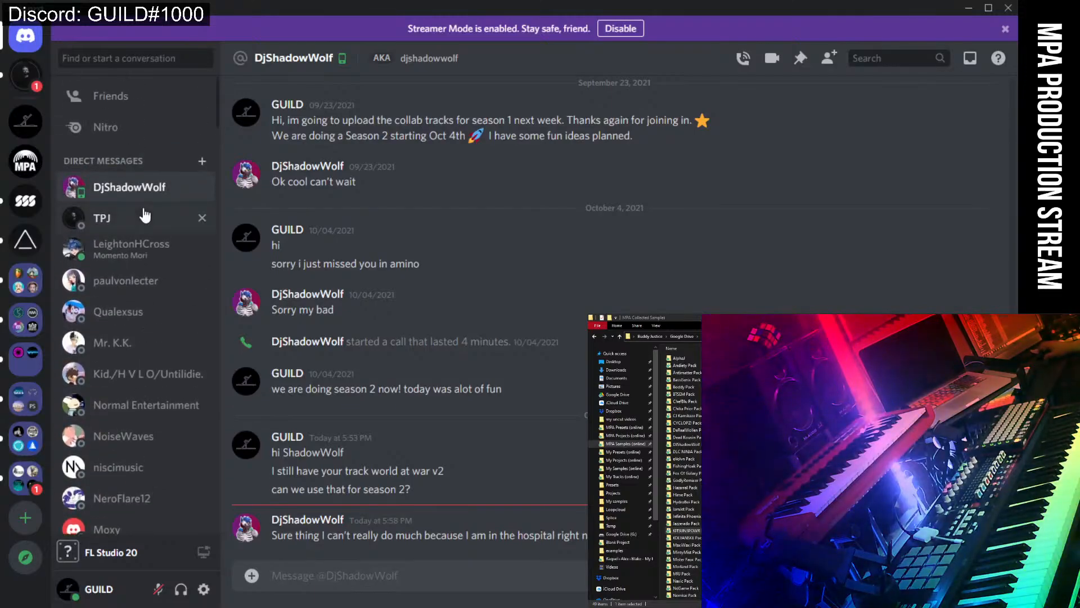
{"action": "scroll", "coordinate": [142, 214], "scroll_direction": "down", "scroll_amount": 6}
{"action": "scroll", "coordinate": [143, 279], "scroll_direction": "down", "scroll_amount": 10}
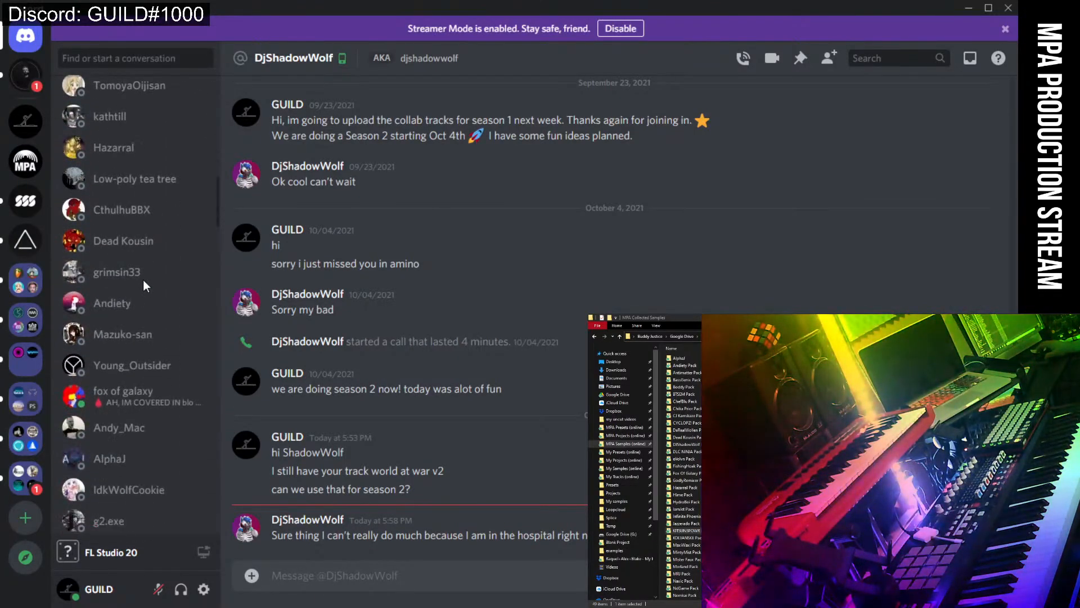
{"action": "scroll", "coordinate": [143, 279], "scroll_direction": "up", "scroll_amount": 8}
{"action": "left_click", "coordinate": [111, 64]}
{"action": "type", "text": "kp"}
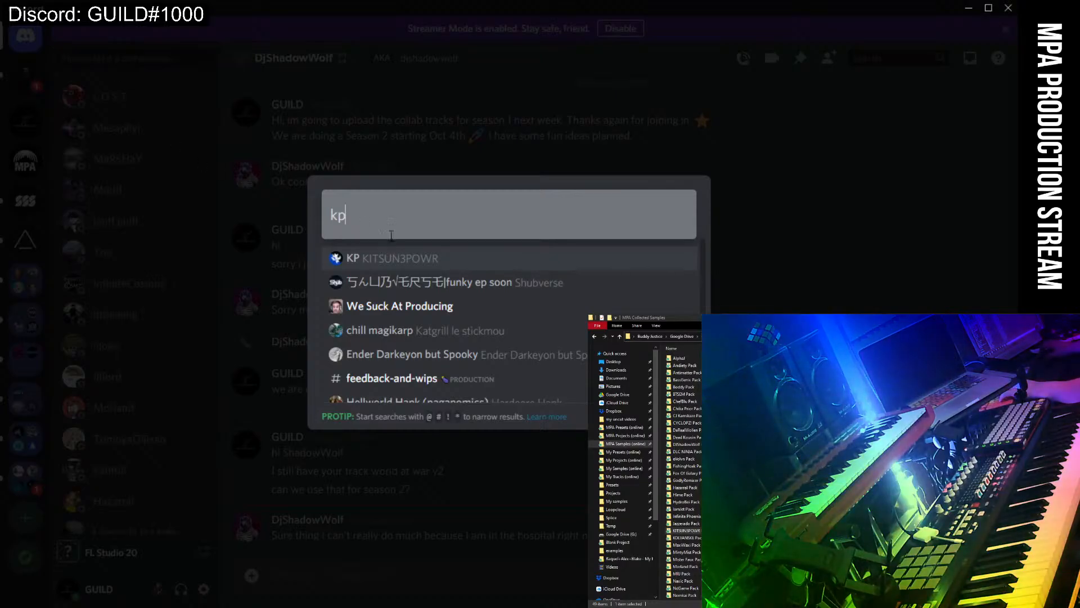
{"action": "left_click", "coordinate": [403, 260]}
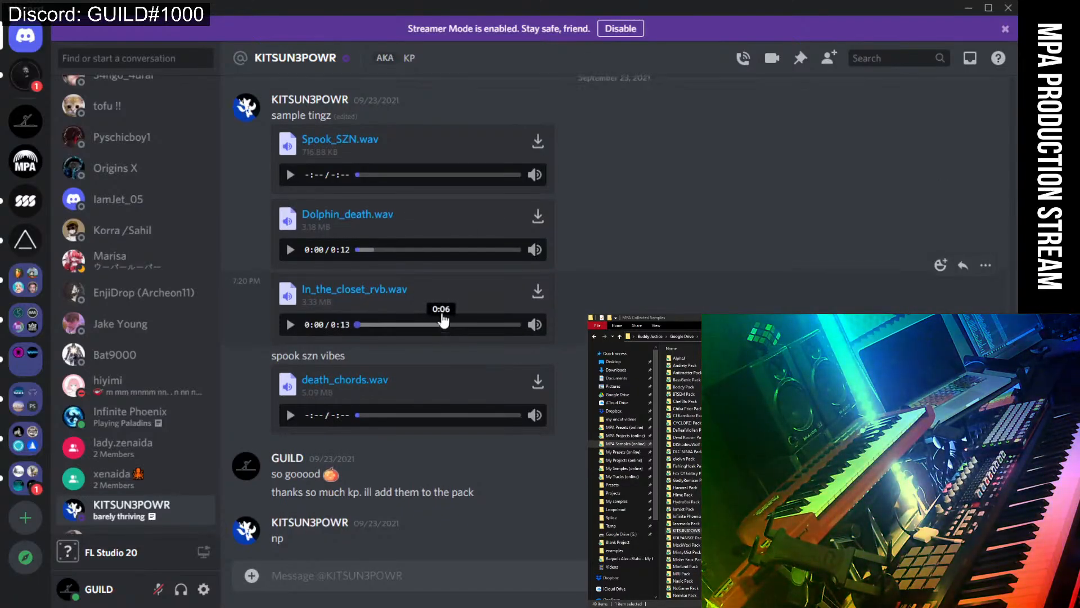
{"action": "scroll", "coordinate": [434, 299], "scroll_direction": "up", "scroll_amount": 3}
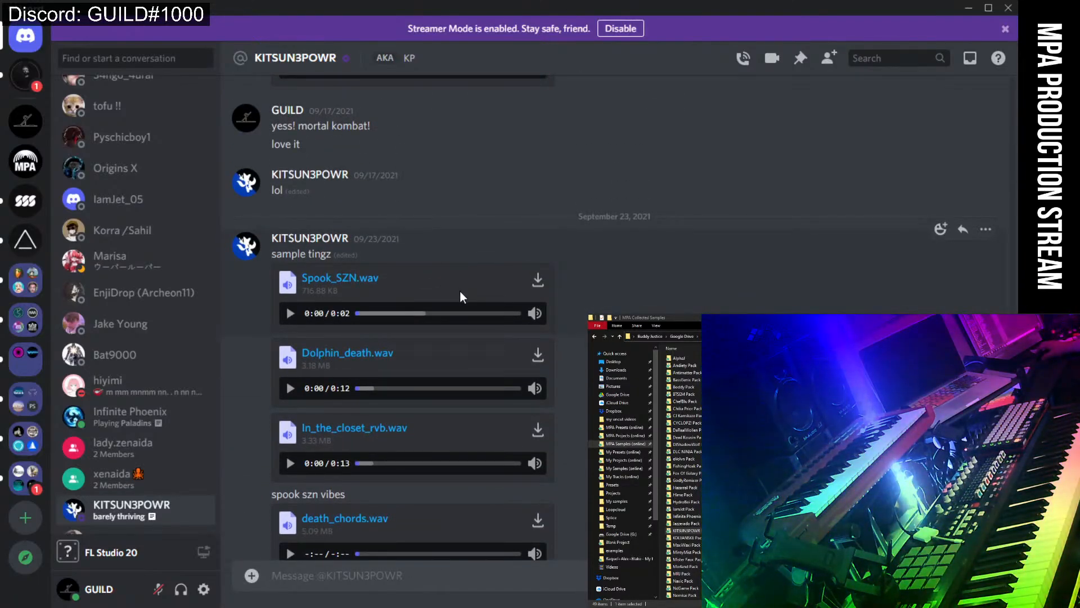
{"action": "scroll", "coordinate": [460, 291], "scroll_direction": "down", "scroll_amount": 2}
{"action": "scroll", "coordinate": [461, 291], "scroll_direction": "up", "scroll_amount": 2}
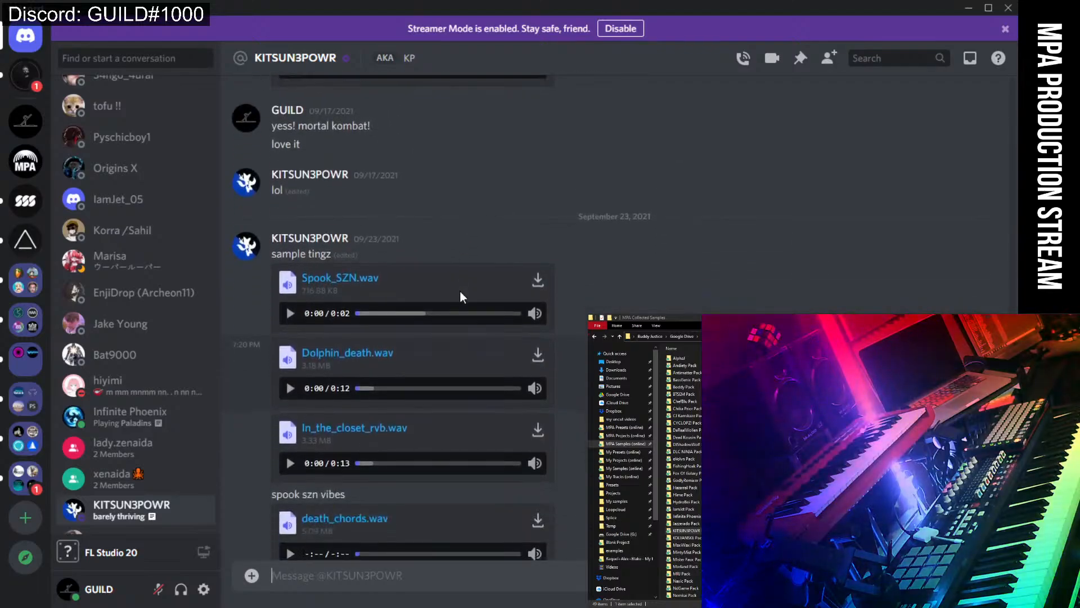
{"action": "scroll", "coordinate": [460, 292], "scroll_direction": "down", "scroll_amount": 3}
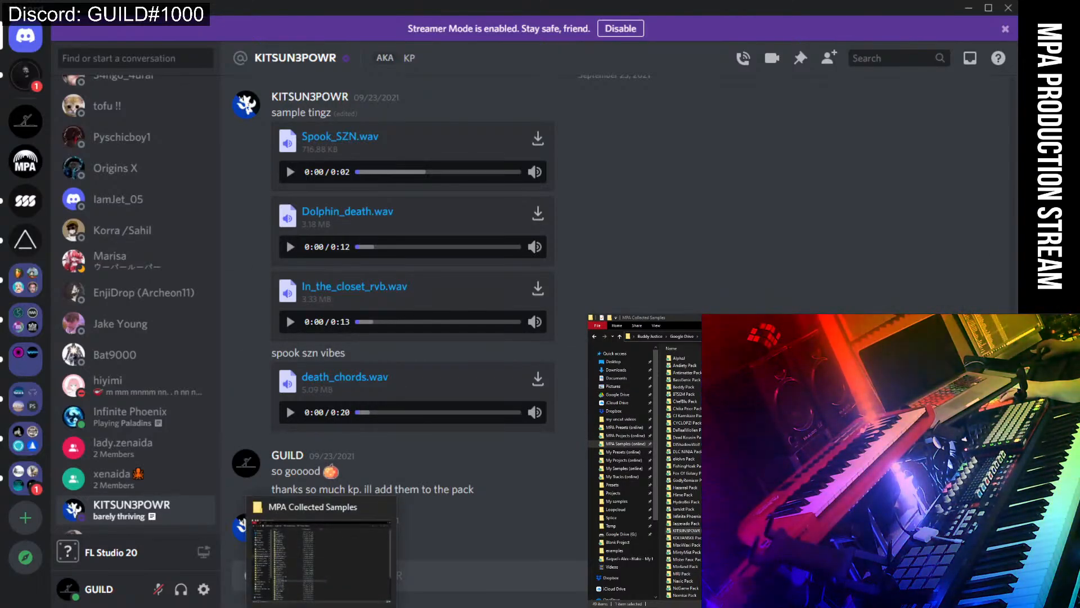
{"action": "right_click", "coordinate": [320, 606]}
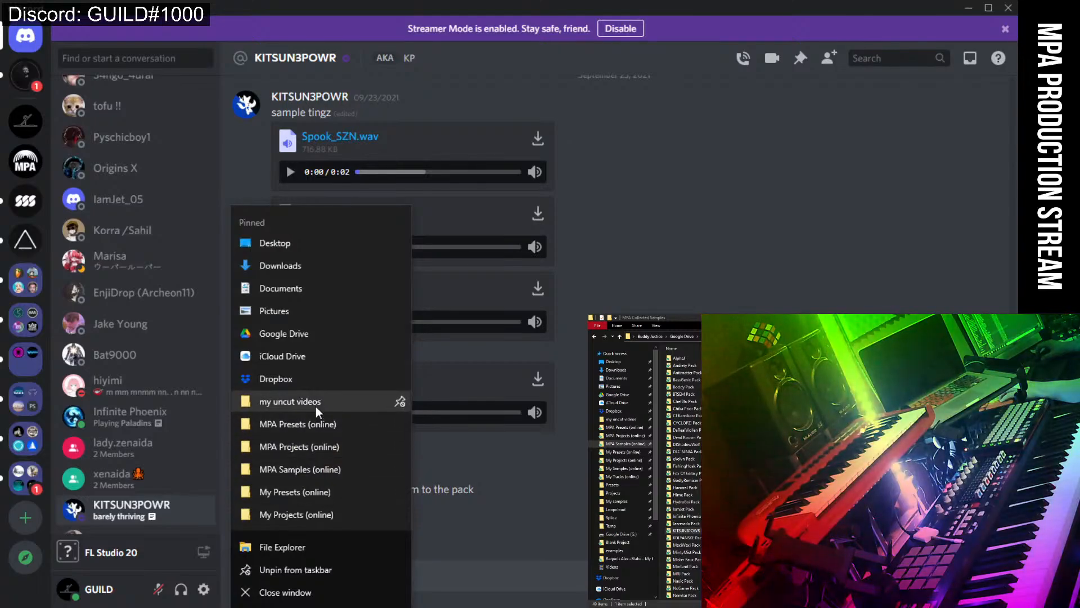
Open MPA Samples (online) > Community Challenge Packs > MPA Spooky Challenge 2021 > KP.
{"action": "left_click", "coordinate": [338, 470]}
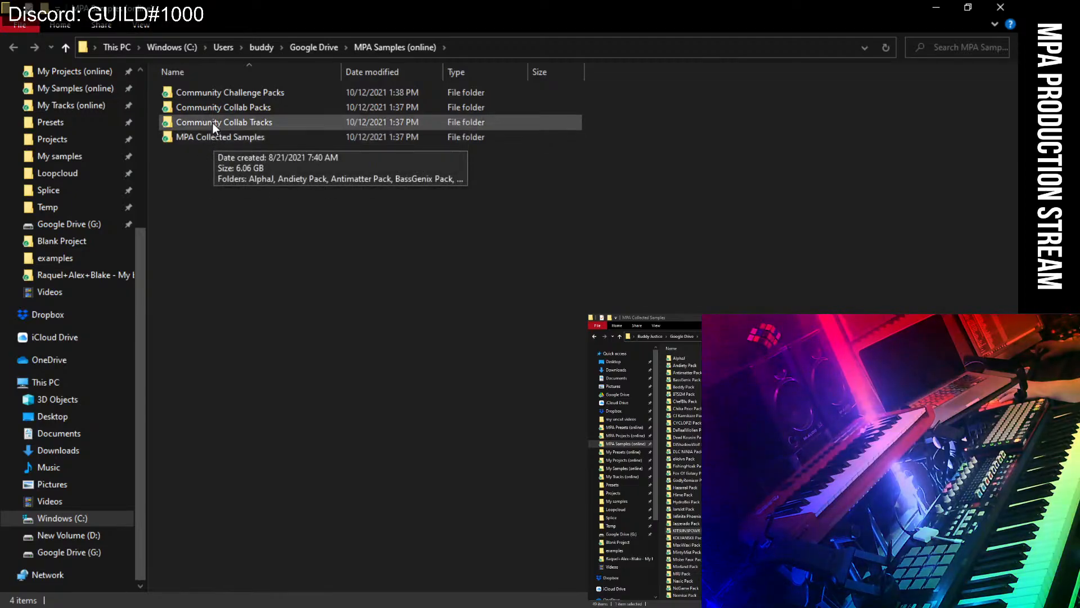
{"action": "double_click", "coordinate": [231, 91]}
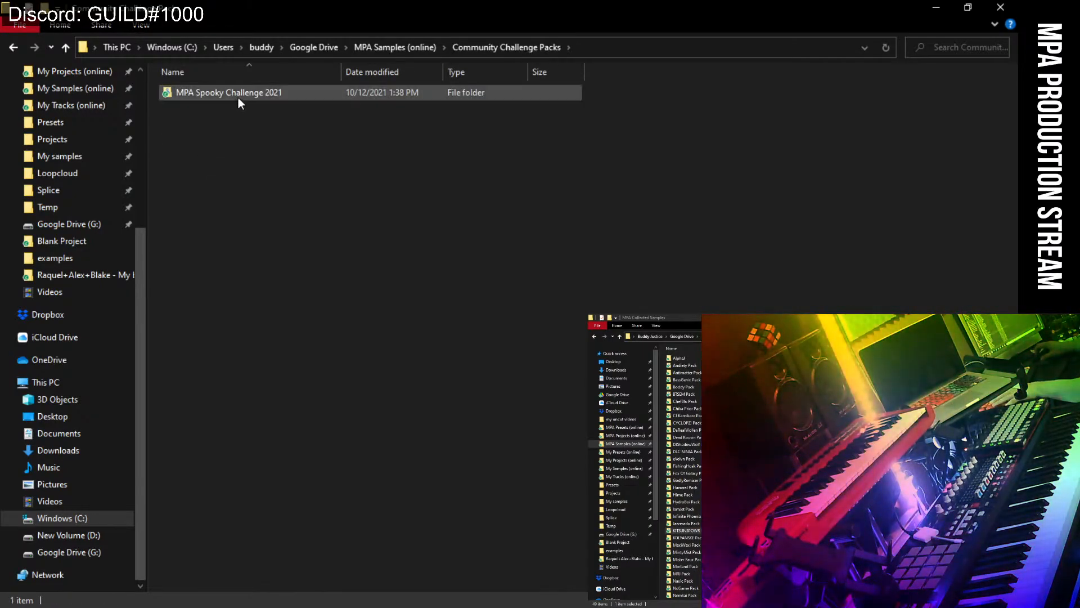
{"action": "double_click", "coordinate": [238, 96]}
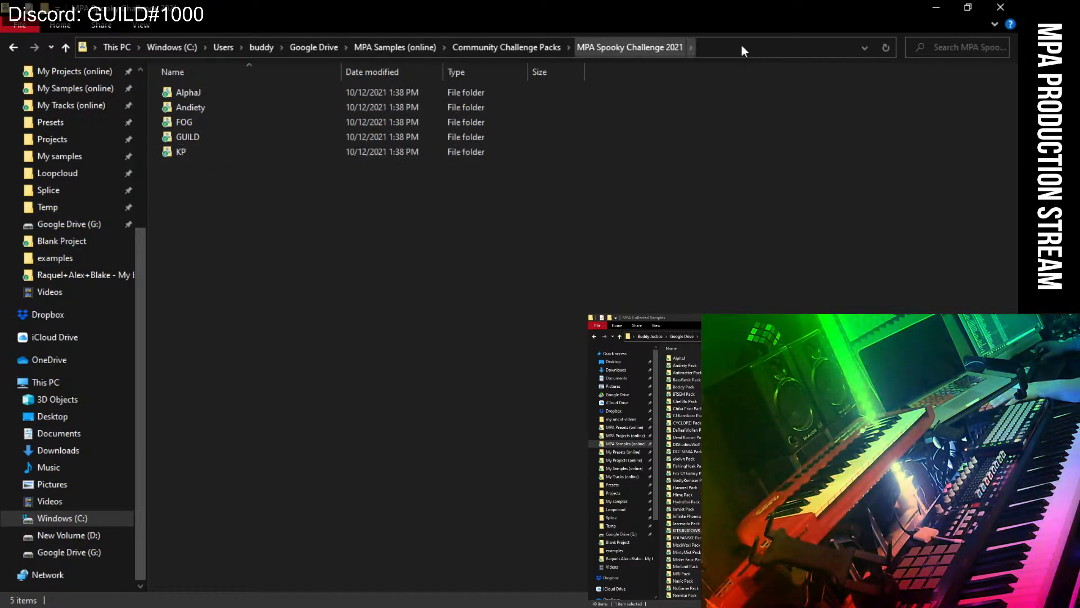
{"action": "double_click", "coordinate": [192, 152]}
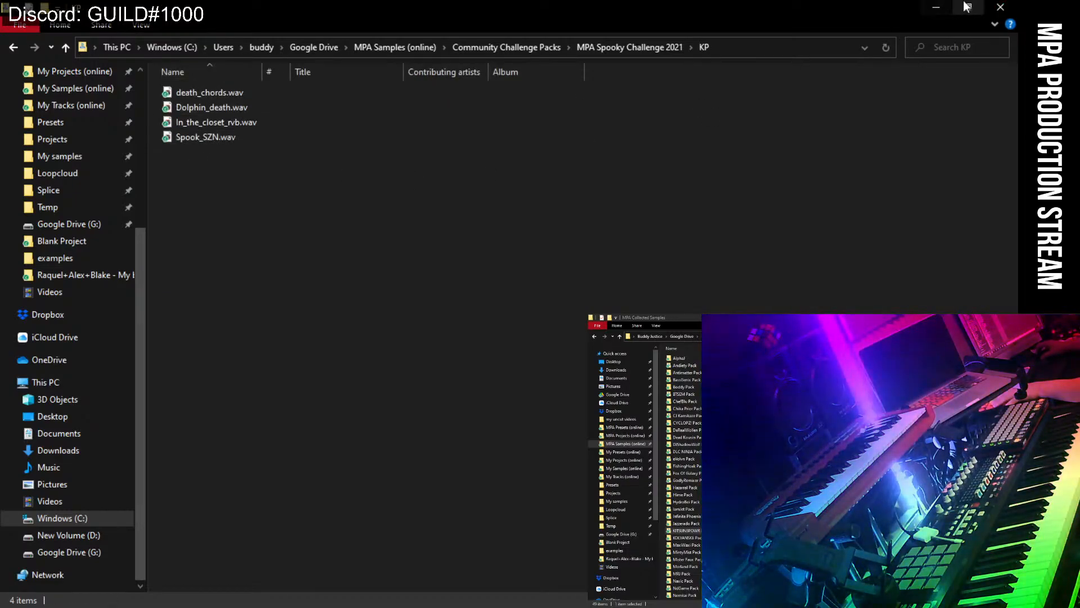
{"action": "left_click", "coordinate": [1001, 8]}
Download orch_hit_plus_bass.wav from the Discord DM and minimize Chrome to return to the chat.
{"action": "scroll", "coordinate": [597, 245], "scroll_direction": "up", "scroll_amount": 8}
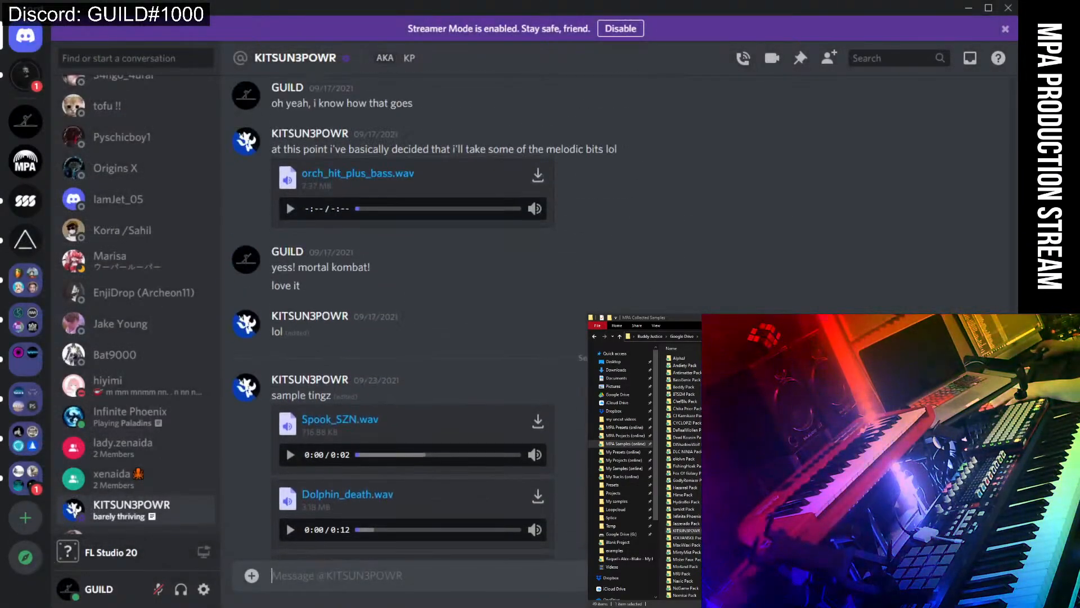
{"action": "scroll", "coordinate": [394, 316], "scroll_direction": "up", "scroll_amount": 5}
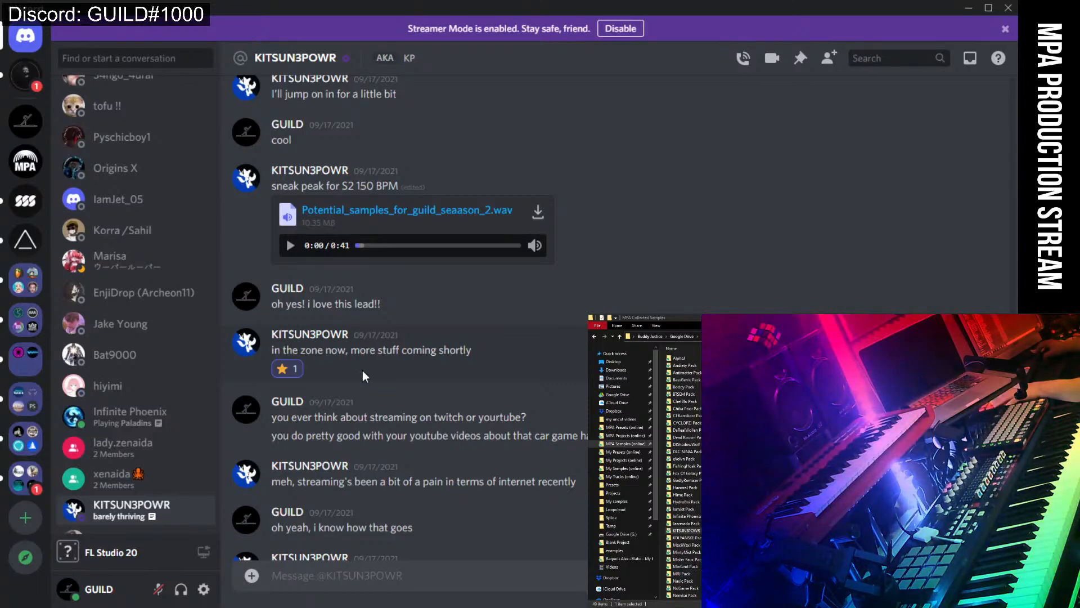
{"action": "scroll", "coordinate": [362, 371], "scroll_direction": "down", "scroll_amount": 5}
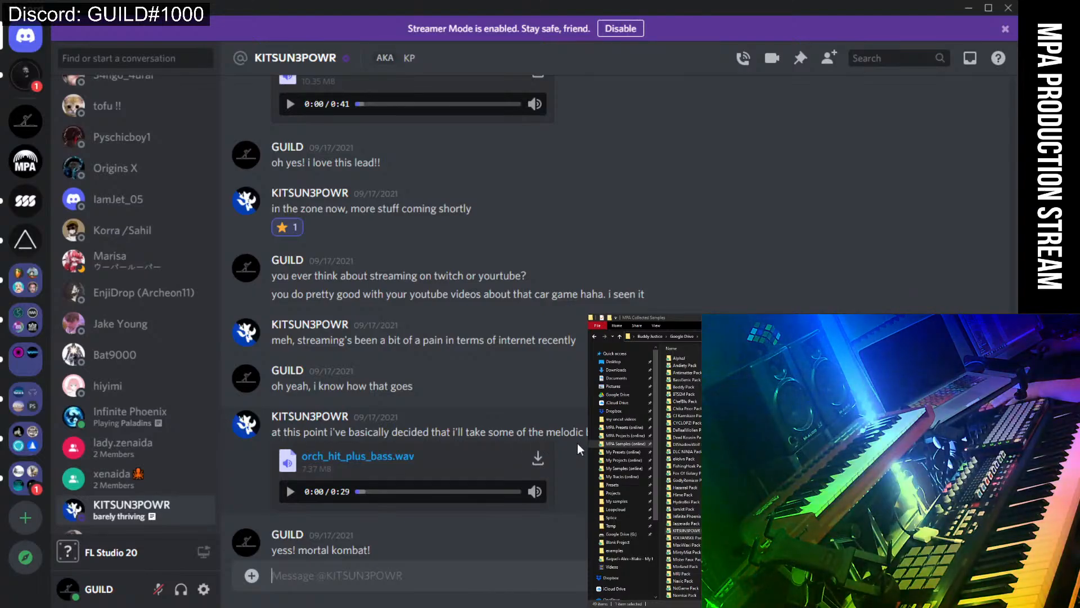
{"action": "scroll", "coordinate": [422, 292], "scroll_direction": "down", "scroll_amount": 3}
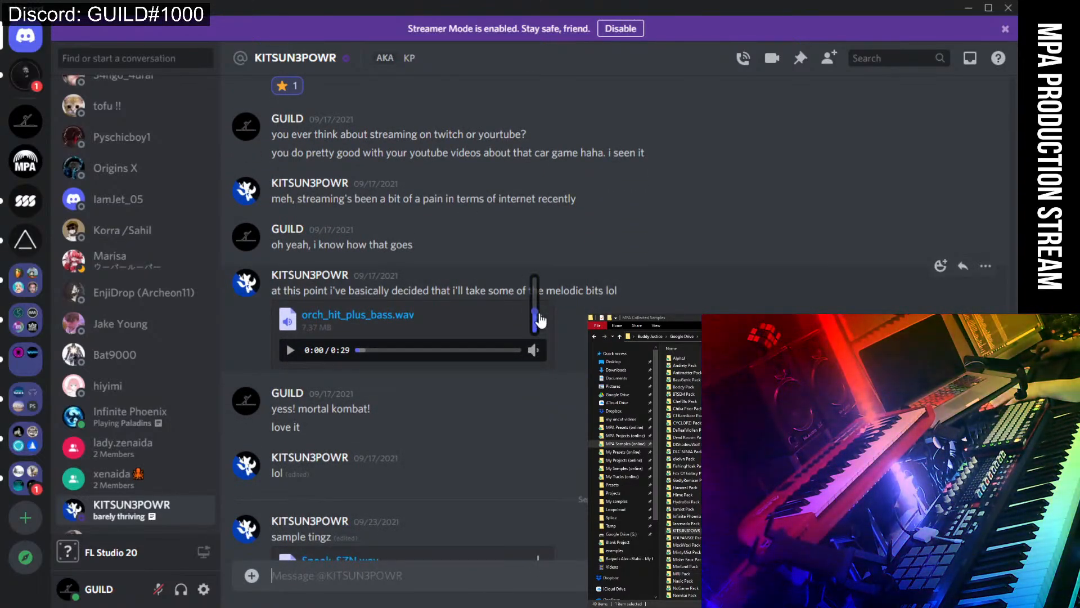
{"action": "left_click", "coordinate": [539, 320]}
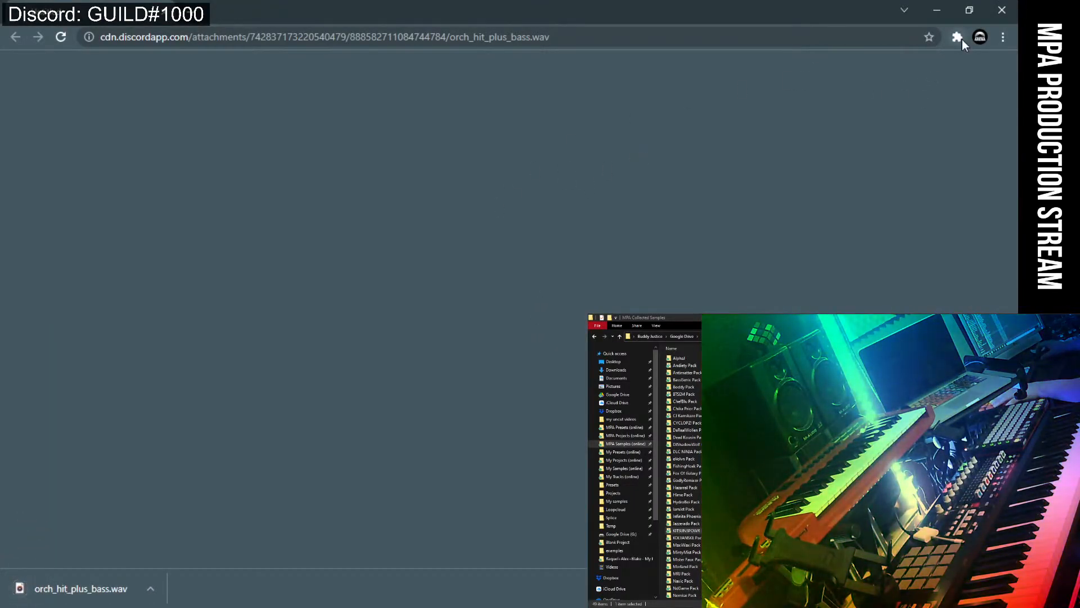
{"action": "left_click", "coordinate": [936, 10]}
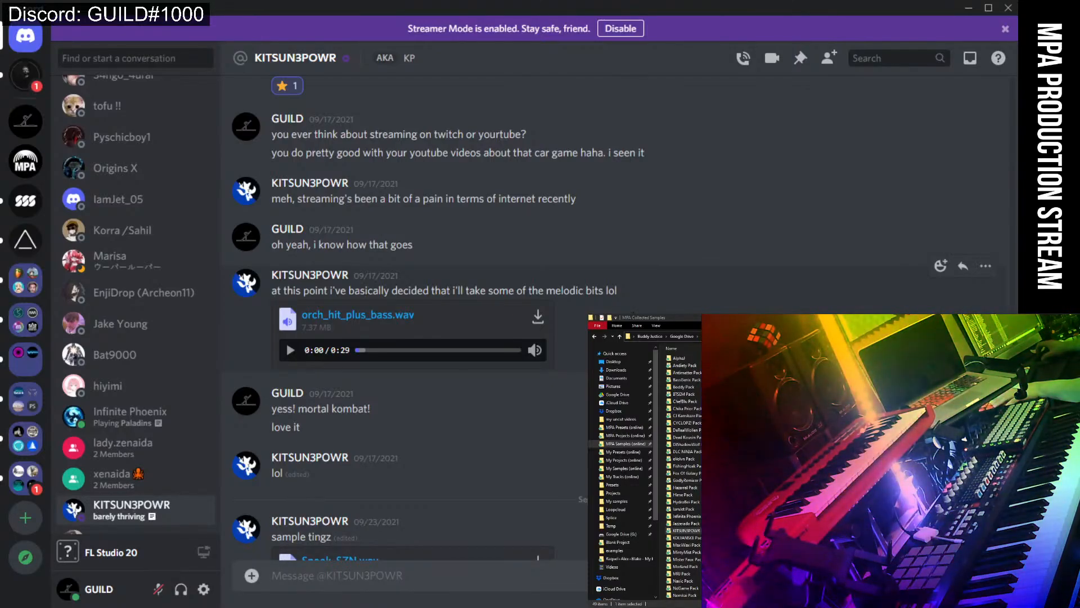
{"action": "scroll", "coordinate": [340, 601], "scroll_direction": "down", "scroll_amount": 5}
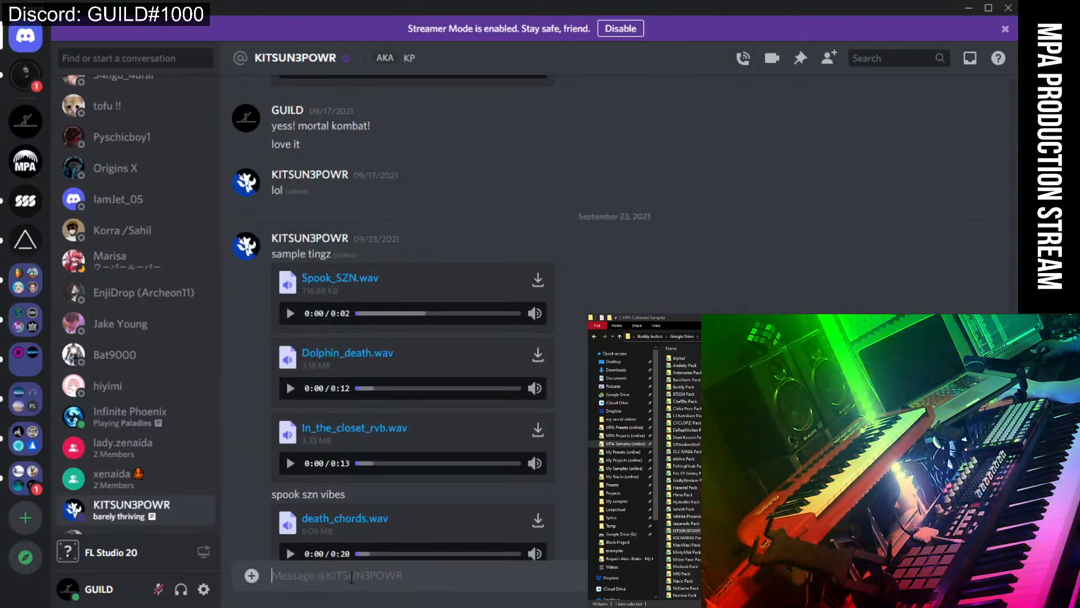
Send a greeting and a note that the season 2 sample arrived, then hide Discord.
{"action": "type", "text": "hi"}
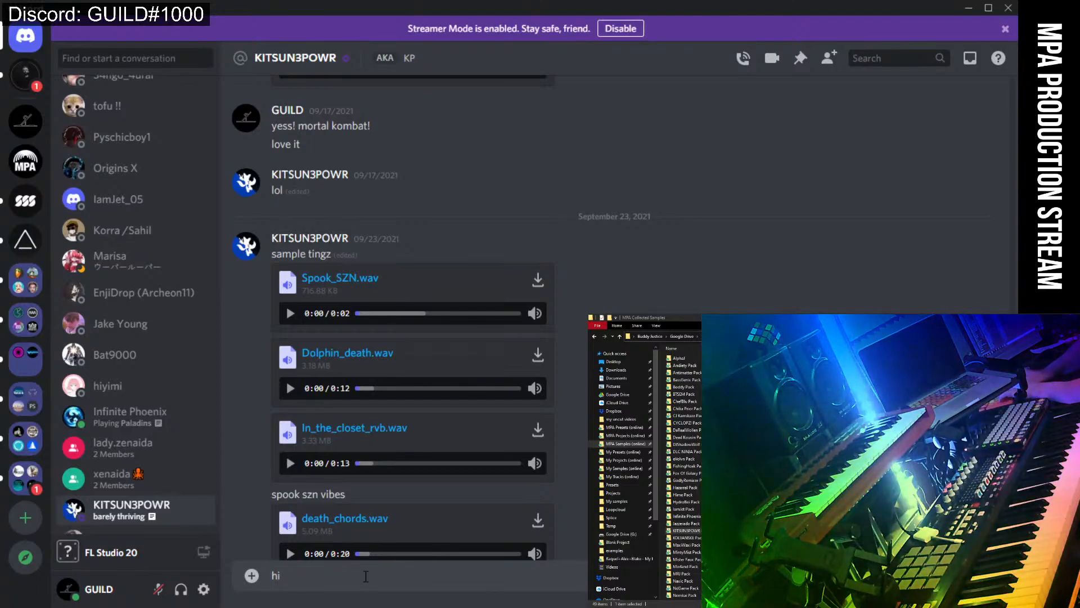
{"action": "type", "text": " i found"}
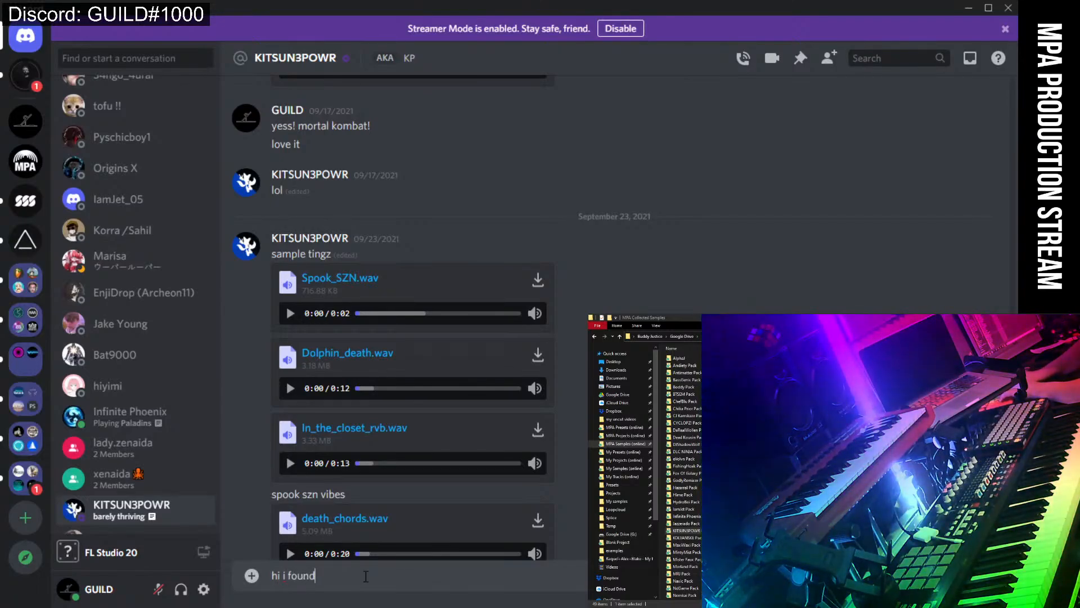
{"action": "type", "text": " KP"}
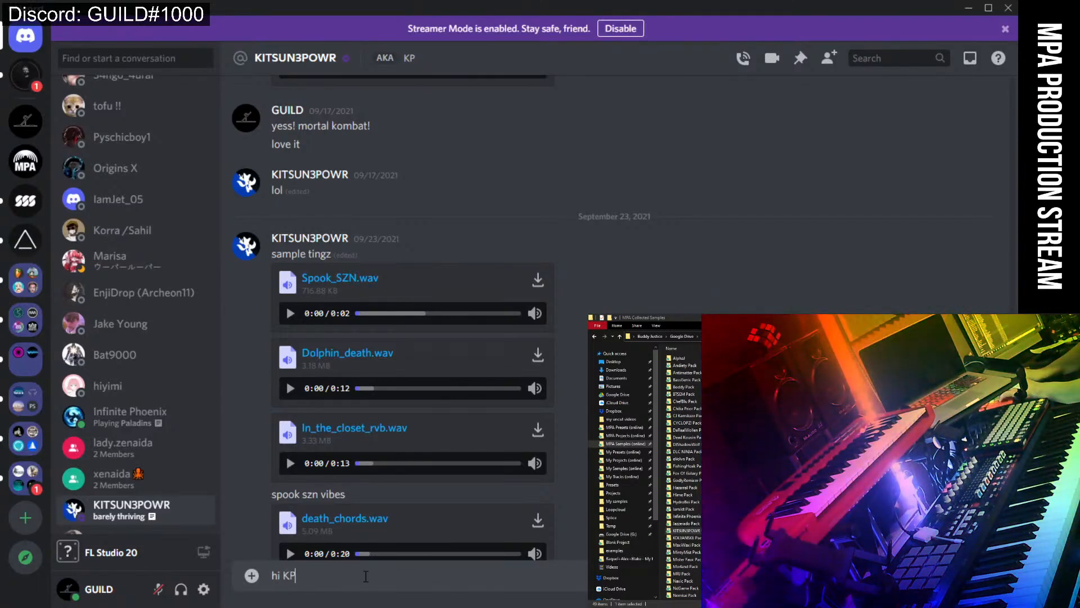
{"action": "key", "text": "Return"}
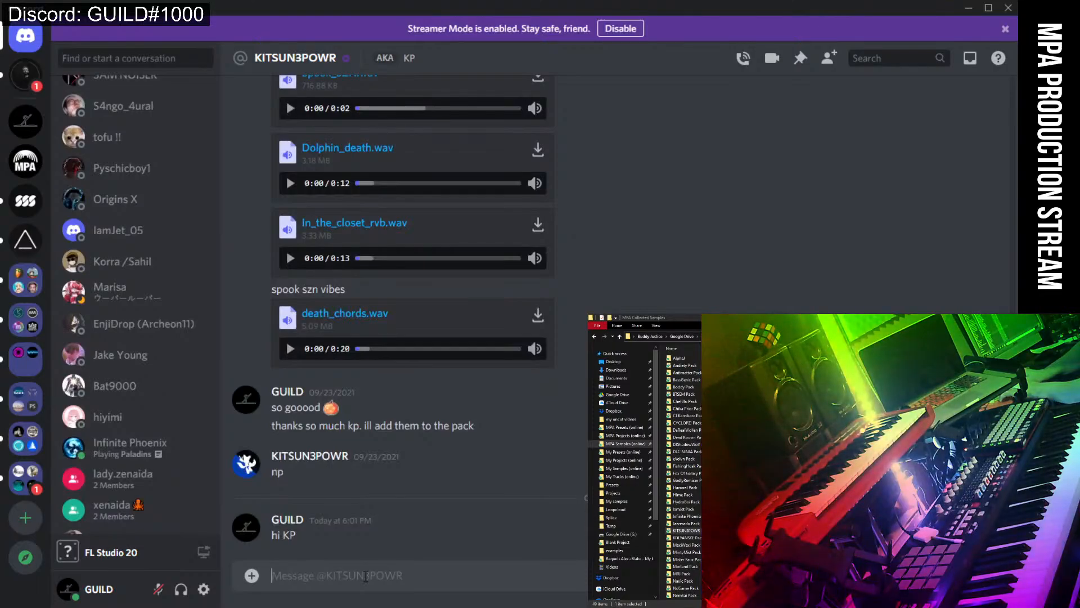
{"action": "type", "text": "got "}
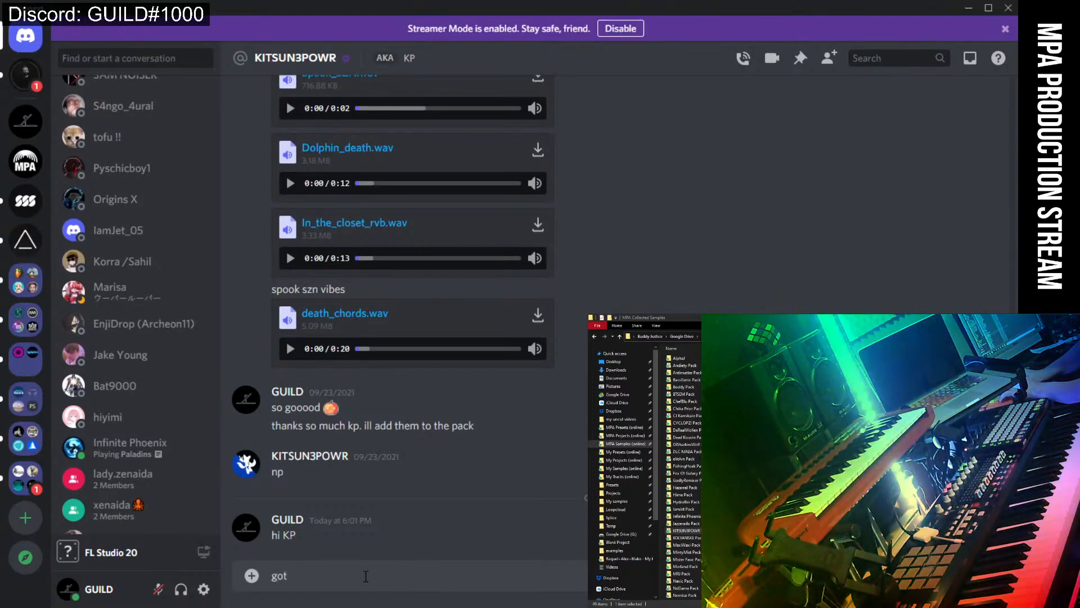
{"action": "type", "text": "that sample for season 2. send me the rest wh"}
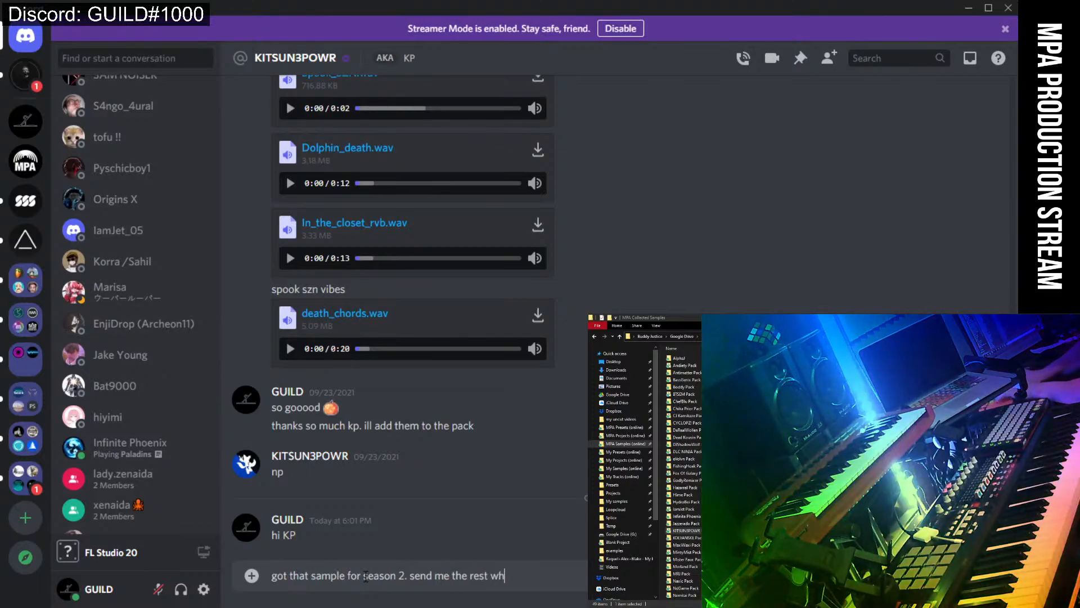
{"action": "type", "text": "en ever"}
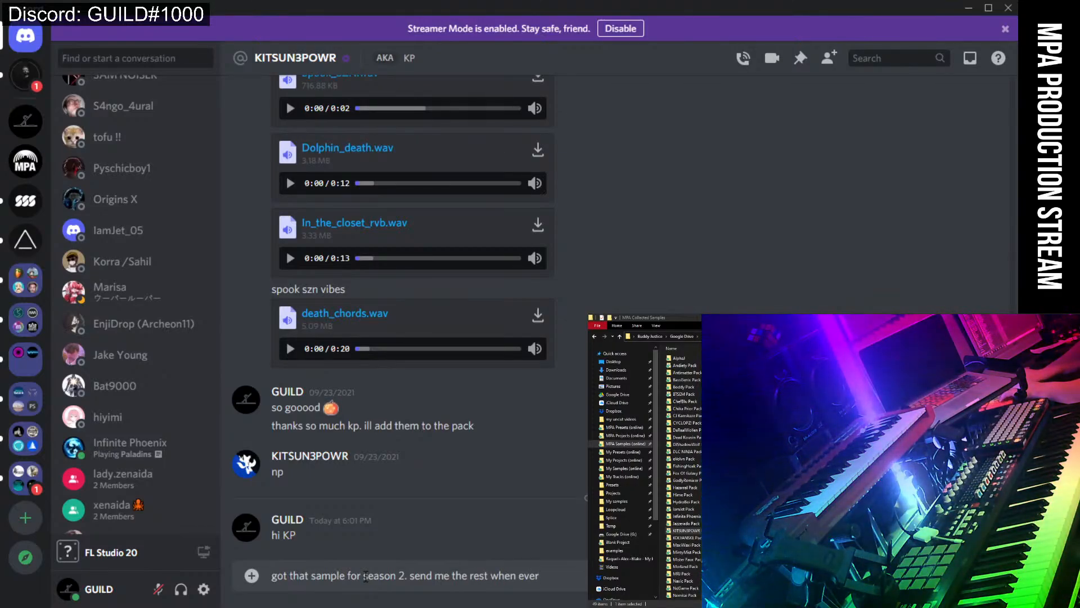
{"action": "key", "text": "Return"}
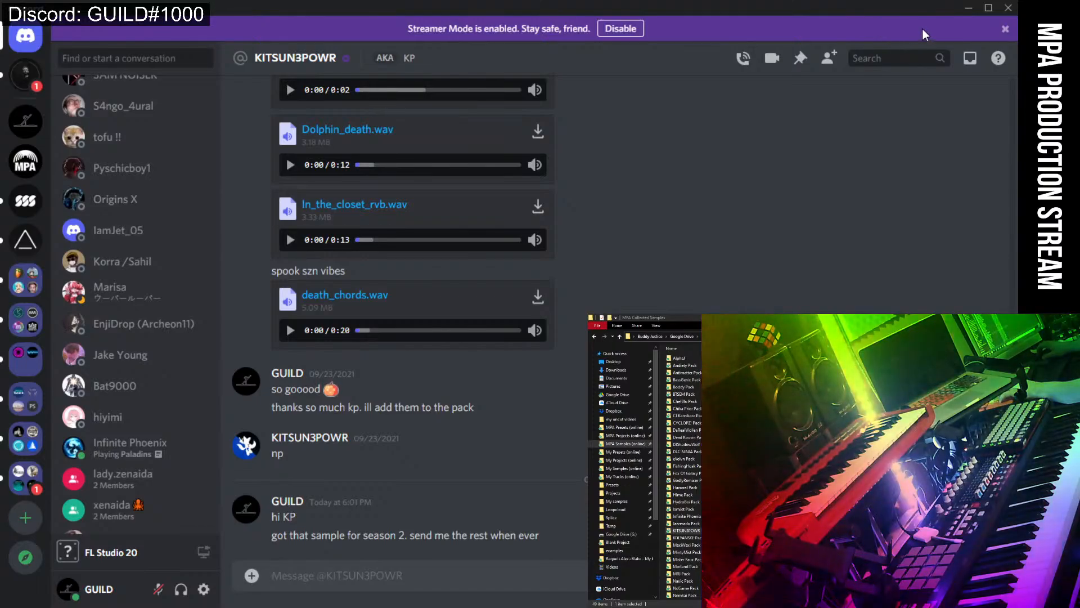
{"action": "left_click", "coordinate": [968, 10]}
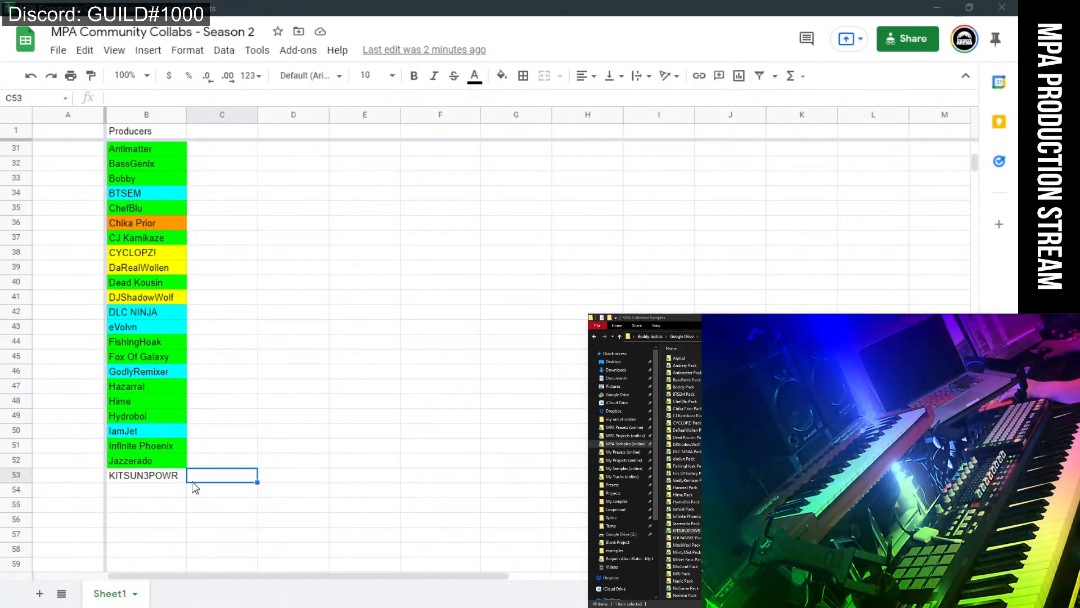
{"action": "left_click", "coordinate": [161, 475]}
{"action": "left_click", "coordinate": [502, 76]}
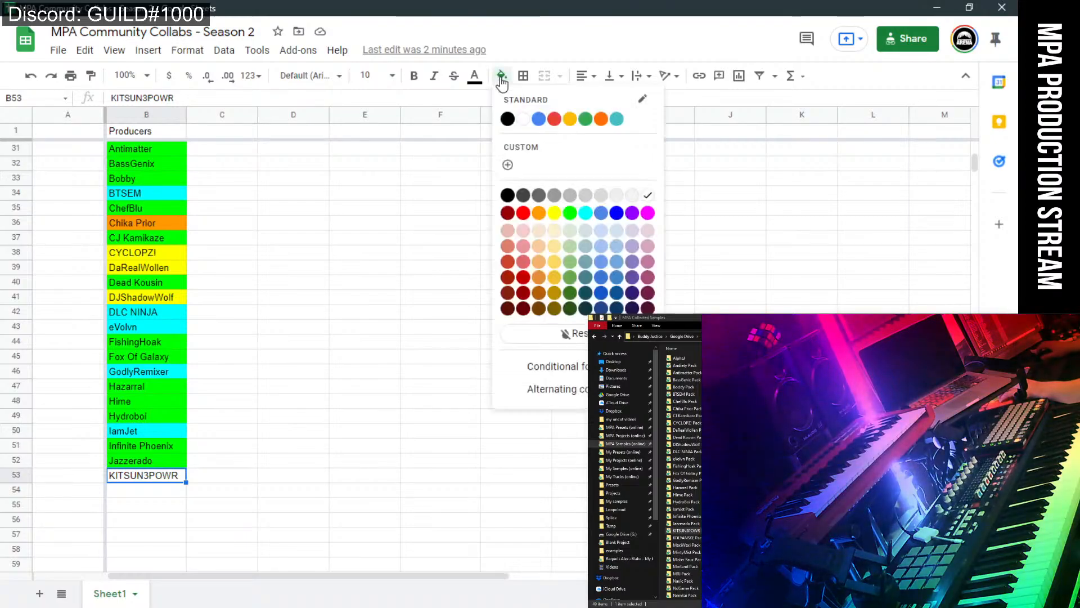
{"action": "left_click", "coordinate": [563, 215]}
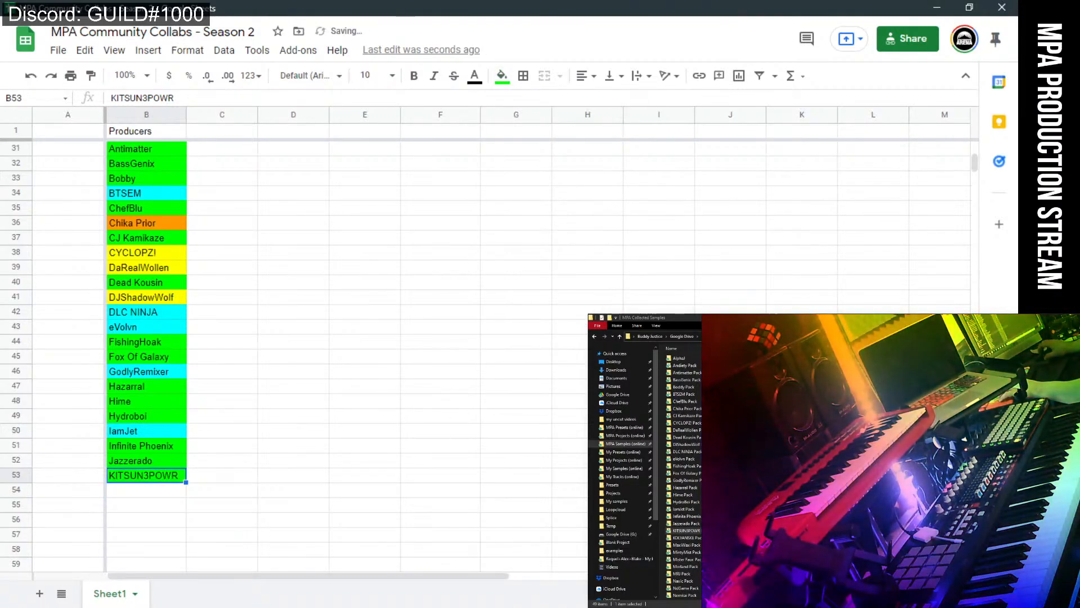
Select the producer's pack folder and open a new File Explorer window from the taskbar.
{"action": "left_click", "coordinate": [683, 531]}
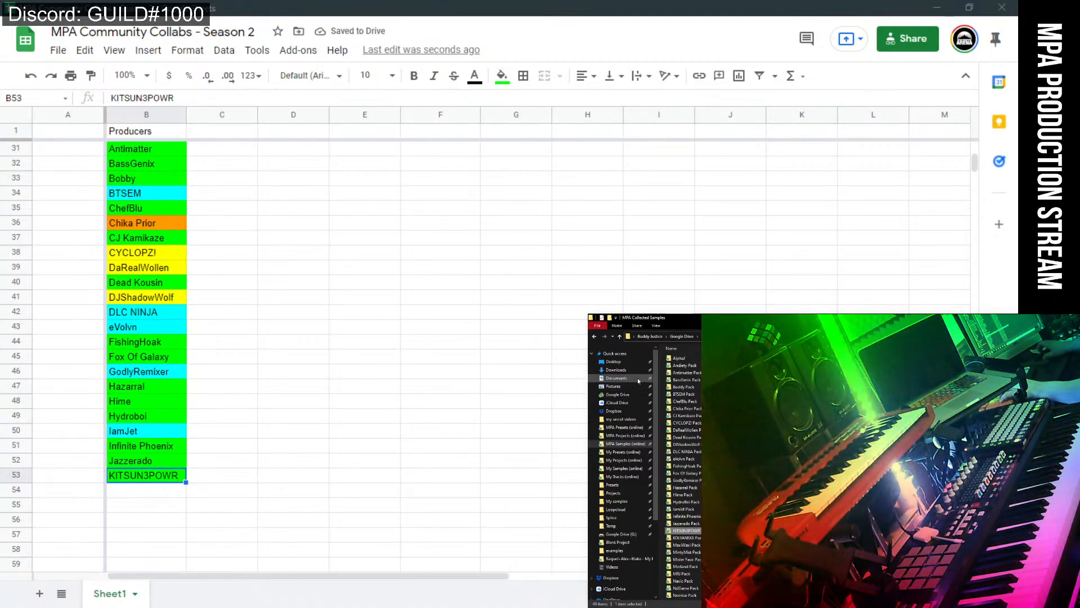
{"action": "right_click", "coordinate": [331, 605]}
{"action": "left_click", "coordinate": [302, 546]}
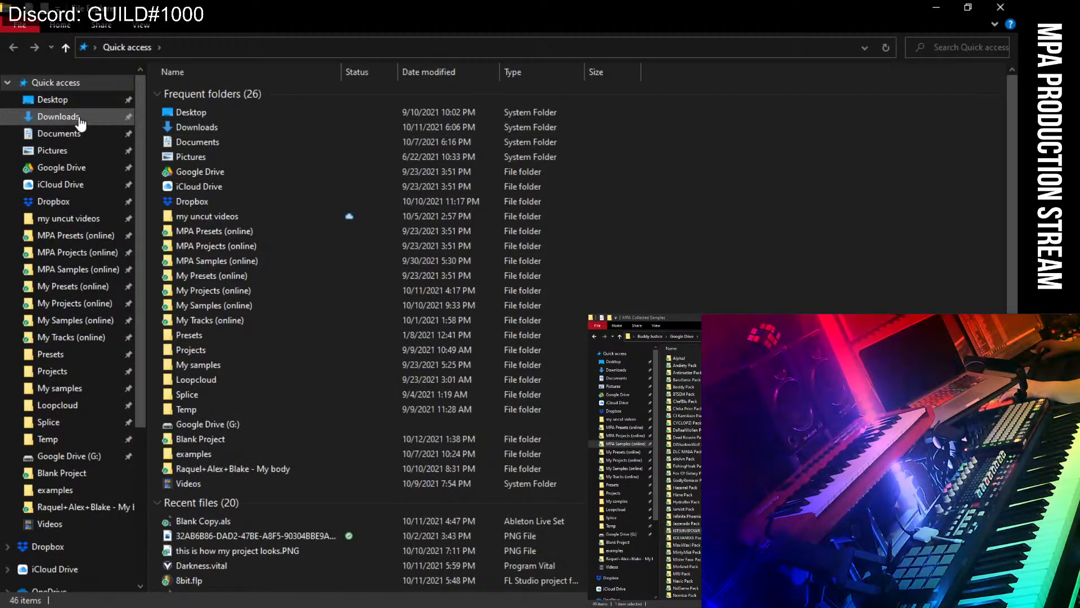
Cut orch_hit_plus_bass.wav from Downloads and paste it into the producer's Pack folder.
{"action": "left_click", "coordinate": [79, 117]}
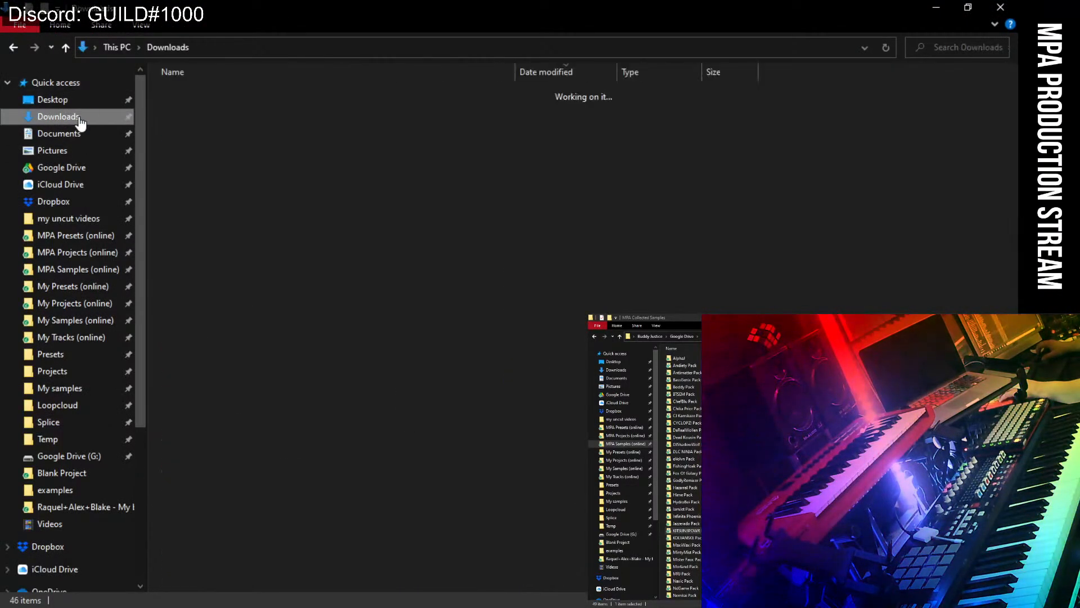
{"action": "left_click", "coordinate": [237, 113]}
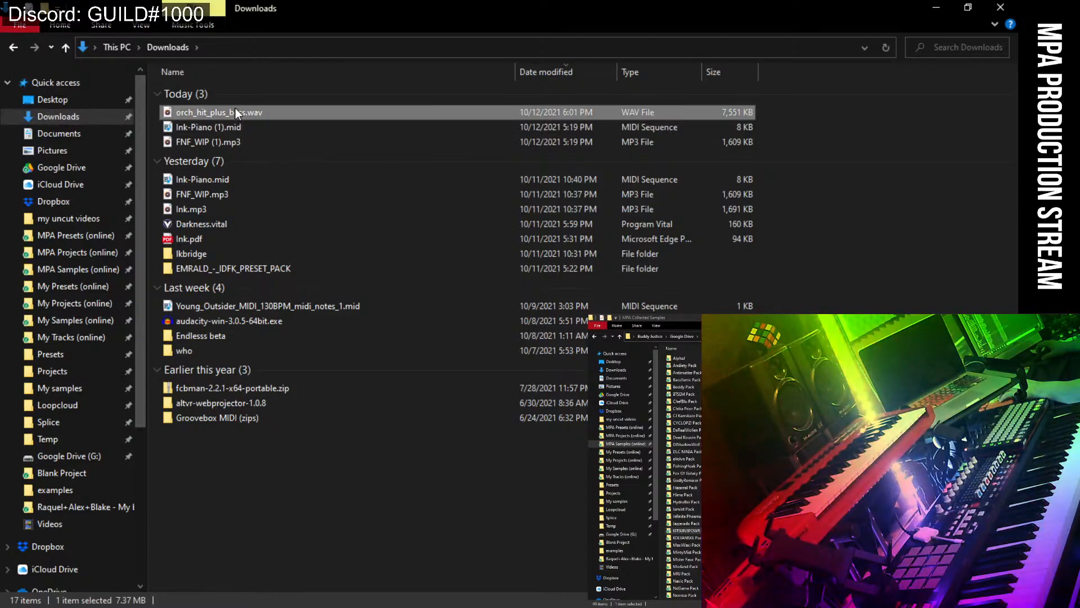
{"action": "right_click", "coordinate": [237, 112]}
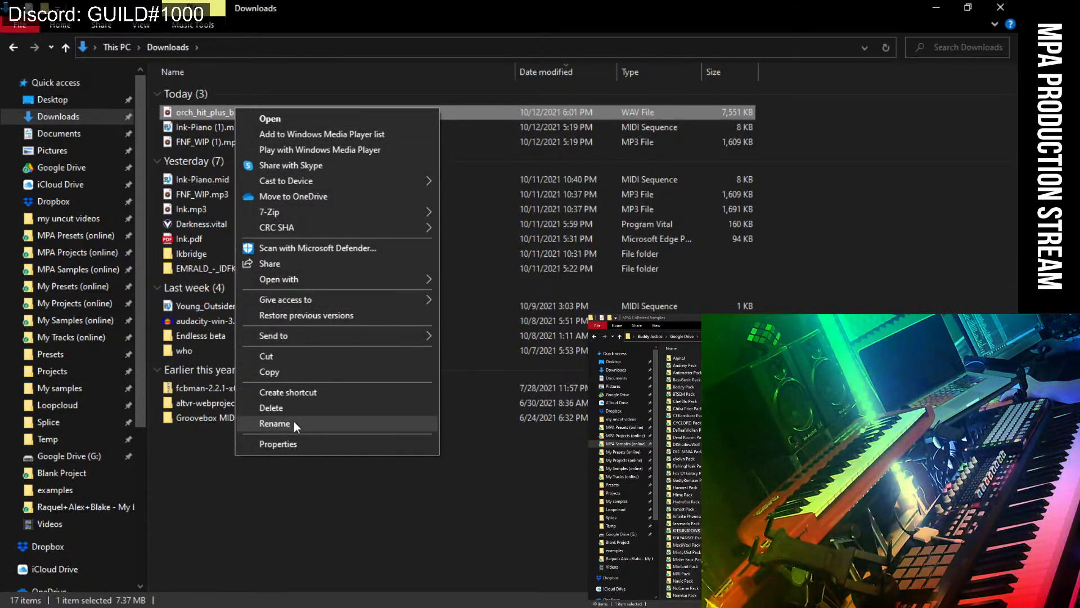
{"action": "left_click", "coordinate": [272, 358]}
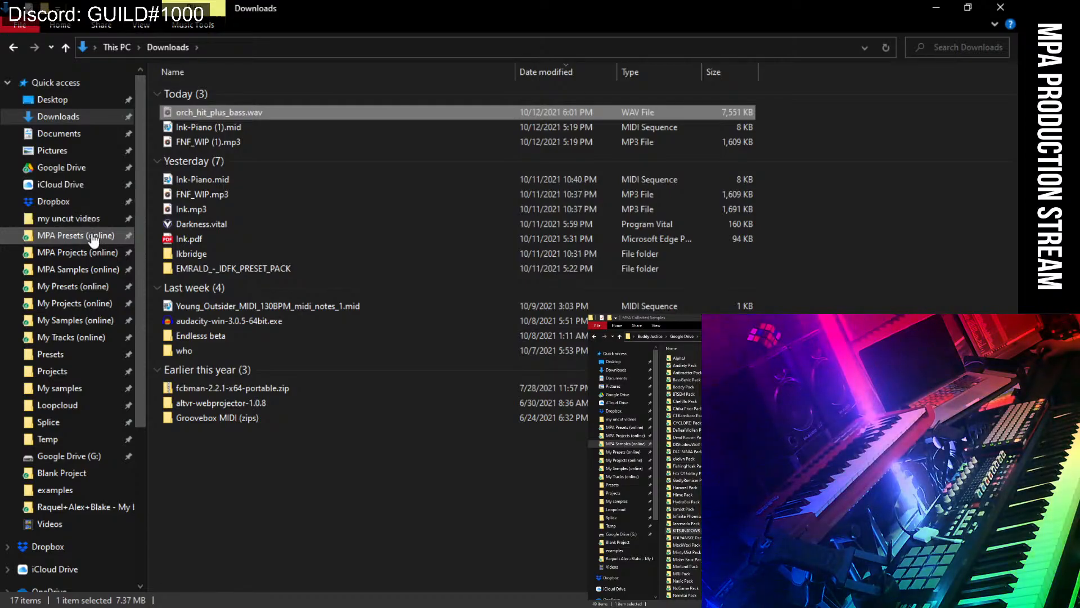
{"action": "left_click", "coordinate": [685, 531]}
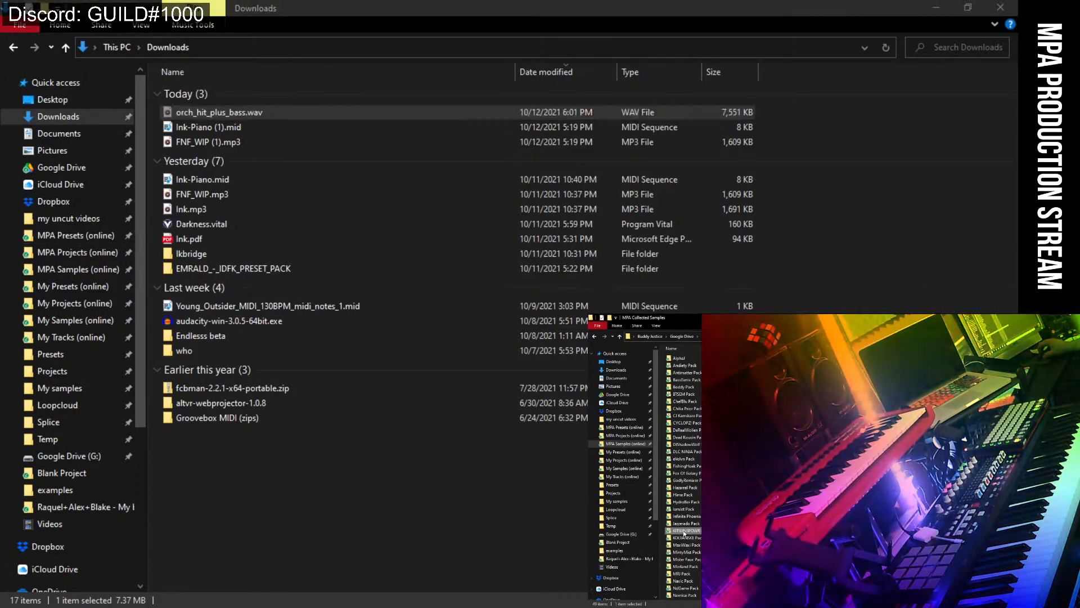
{"action": "double_click", "coordinate": [684, 531]}
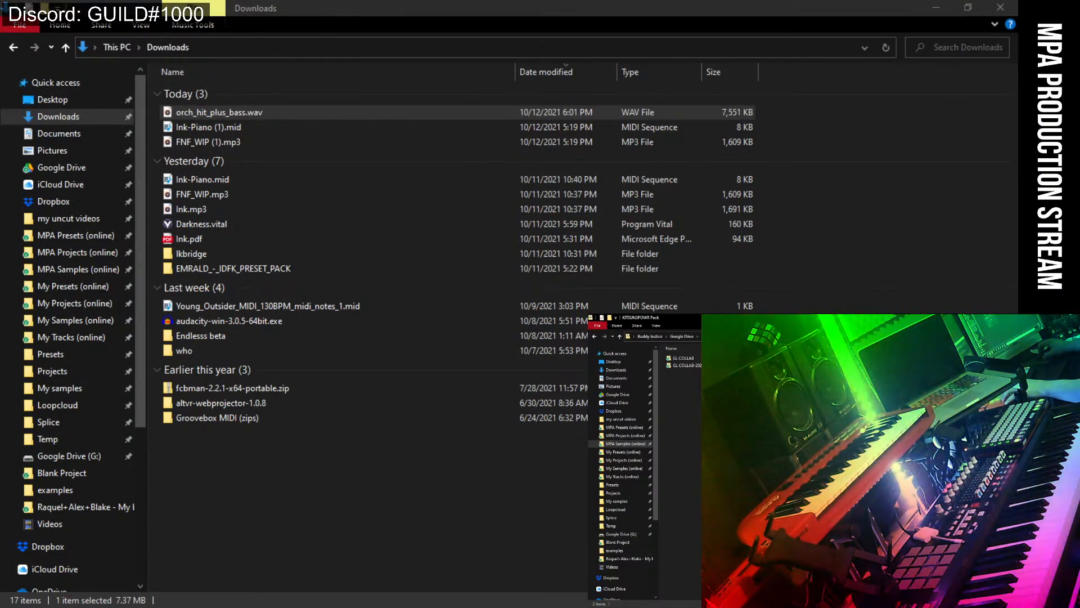
{"action": "key", "text": "ctrl+v"}
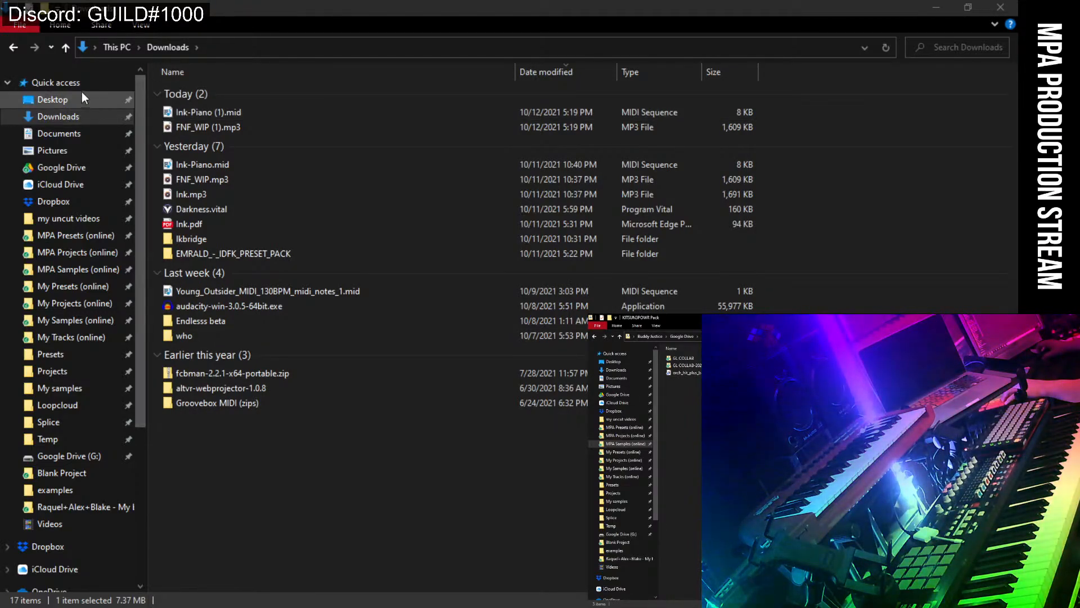
Close the Downloads window and enter KOLYANSKE in cell B54.
{"action": "left_click", "coordinate": [1011, 9]}
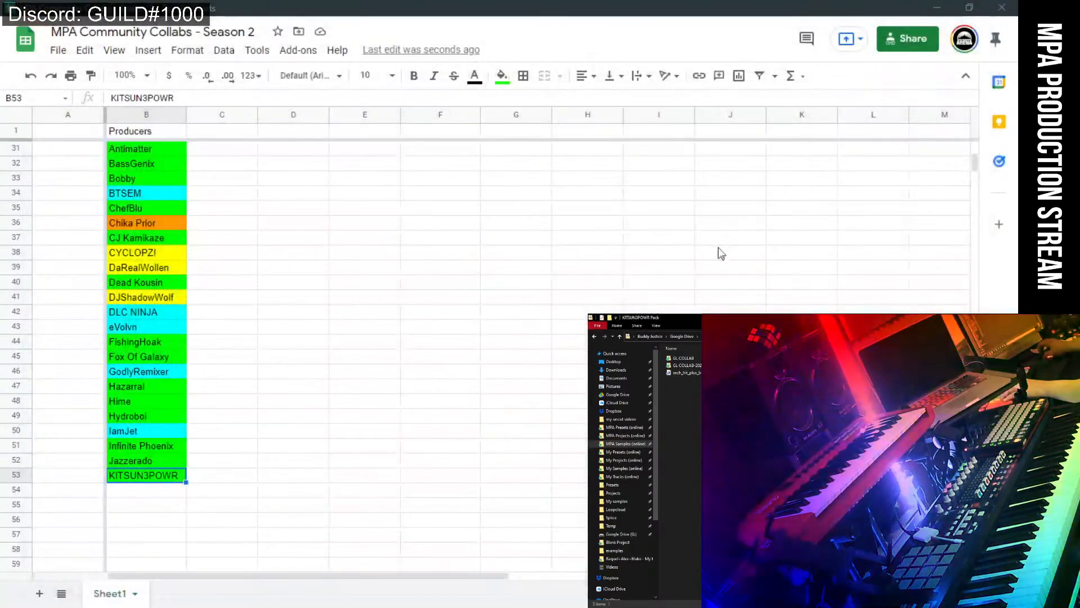
{"action": "left_click", "coordinate": [182, 495]}
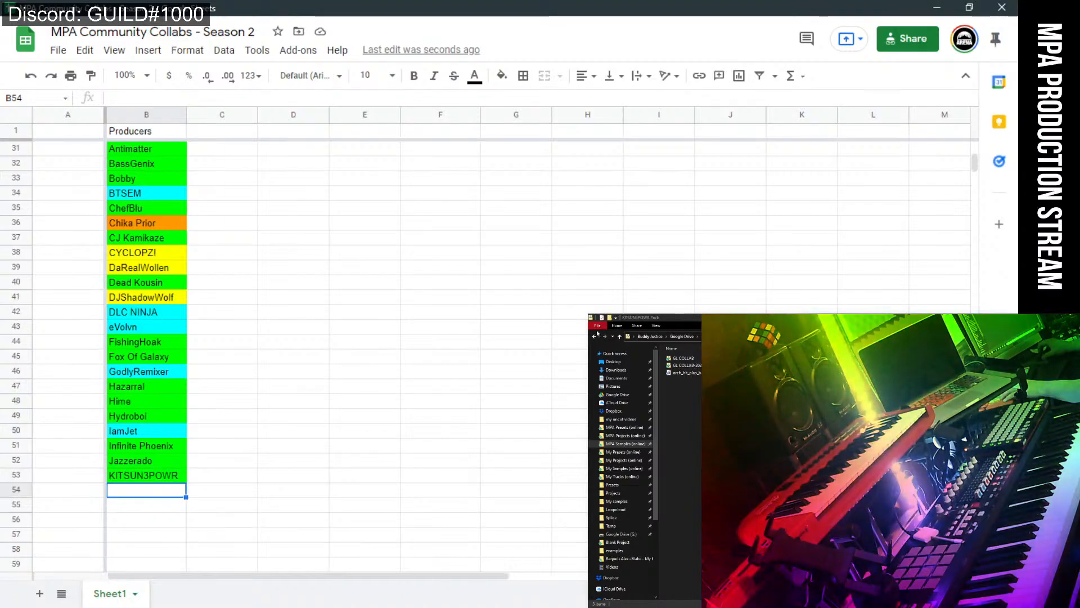
{"action": "left_click", "coordinate": [620, 336]}
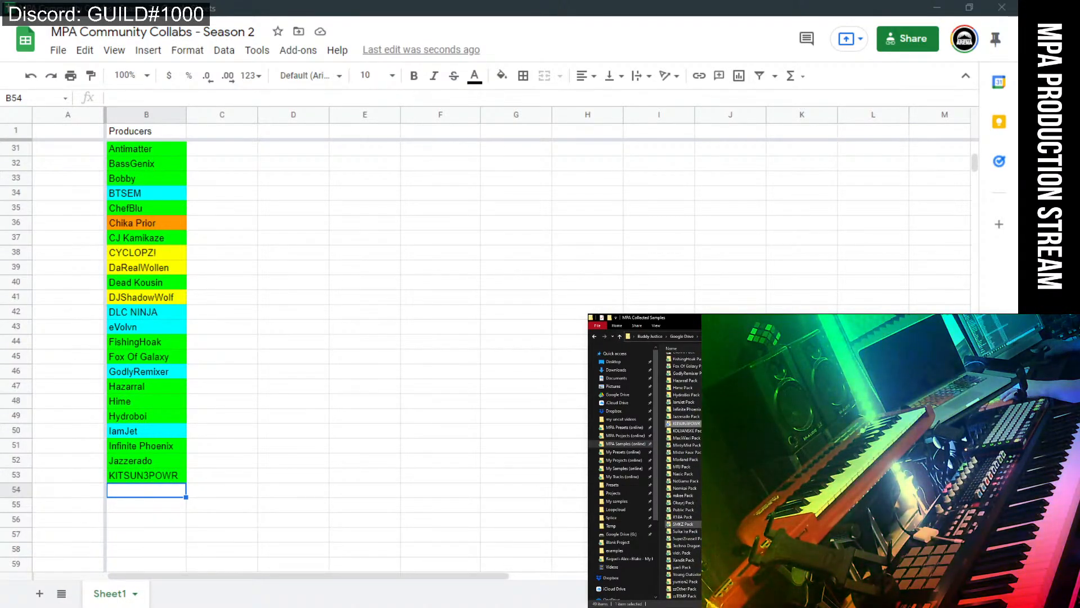
{"action": "left_click", "coordinate": [149, 497]}
{"action": "type", "text": "KOLYA"}
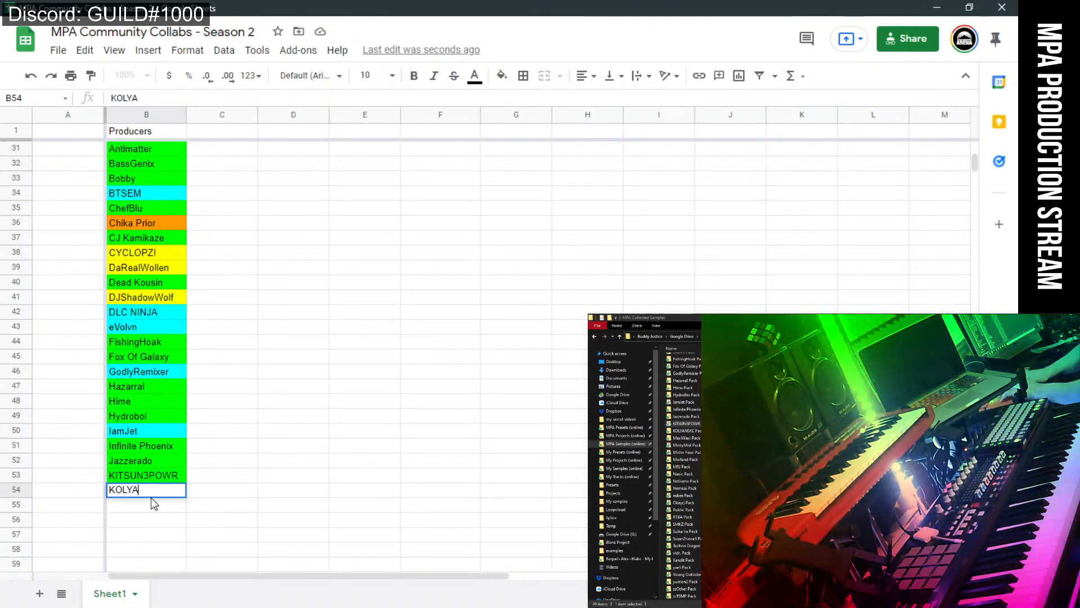
{"action": "type", "text": "NSKE"}
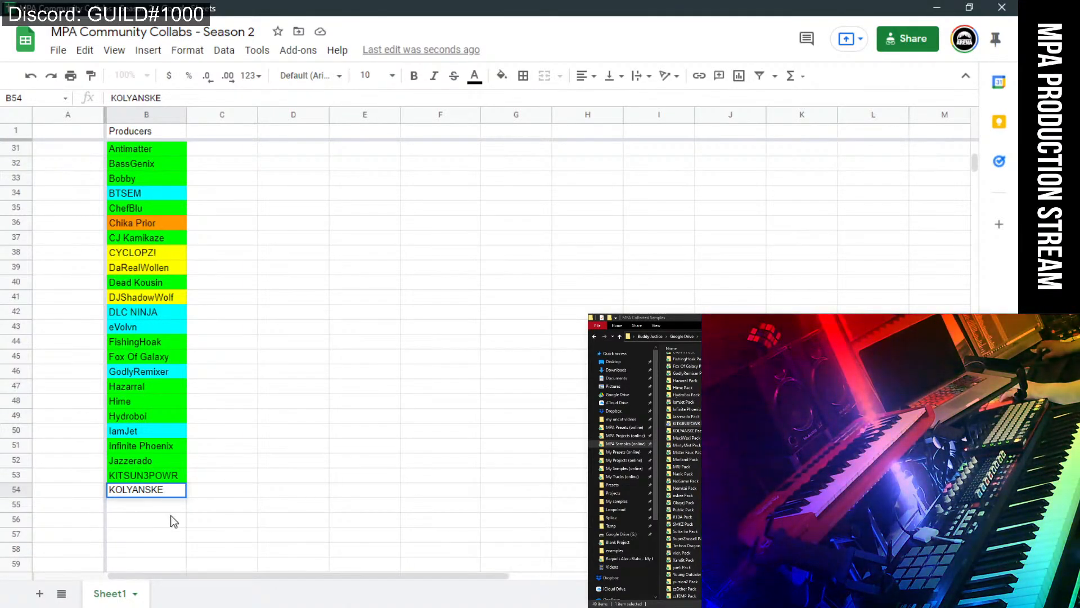
{"action": "left_click", "coordinate": [173, 519]}
Give the KOLYANSKE cell B54 a green fill.
{"action": "left_click", "coordinate": [174, 492]}
{"action": "left_click", "coordinate": [502, 76]}
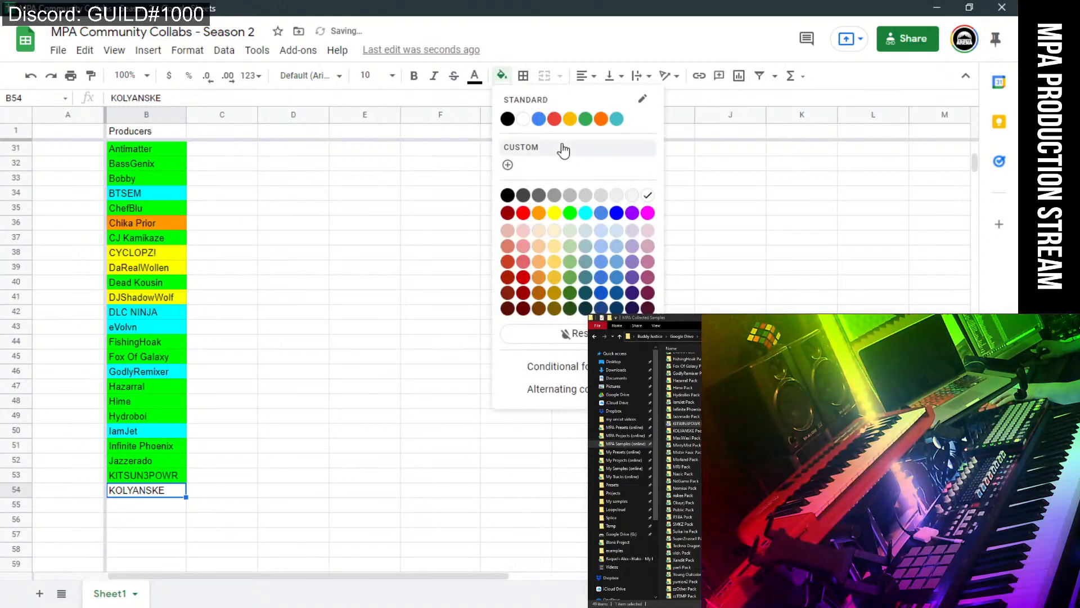
{"action": "left_click", "coordinate": [571, 211]}
{"action": "left_click", "coordinate": [289, 431]}
{"action": "scroll", "coordinate": [395, 417], "scroll_direction": "up", "scroll_amount": 1}
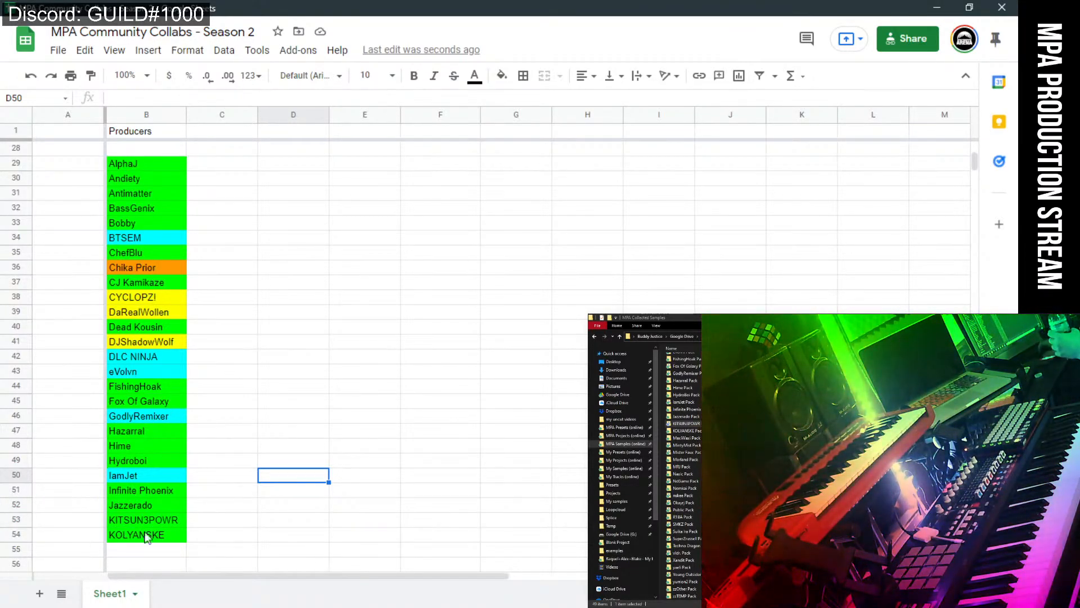
Enter MaxiWaxi in B55 and fill it green.
{"action": "left_click_drag", "start_coordinate": [659, 473], "coordinate": [651, 474]}
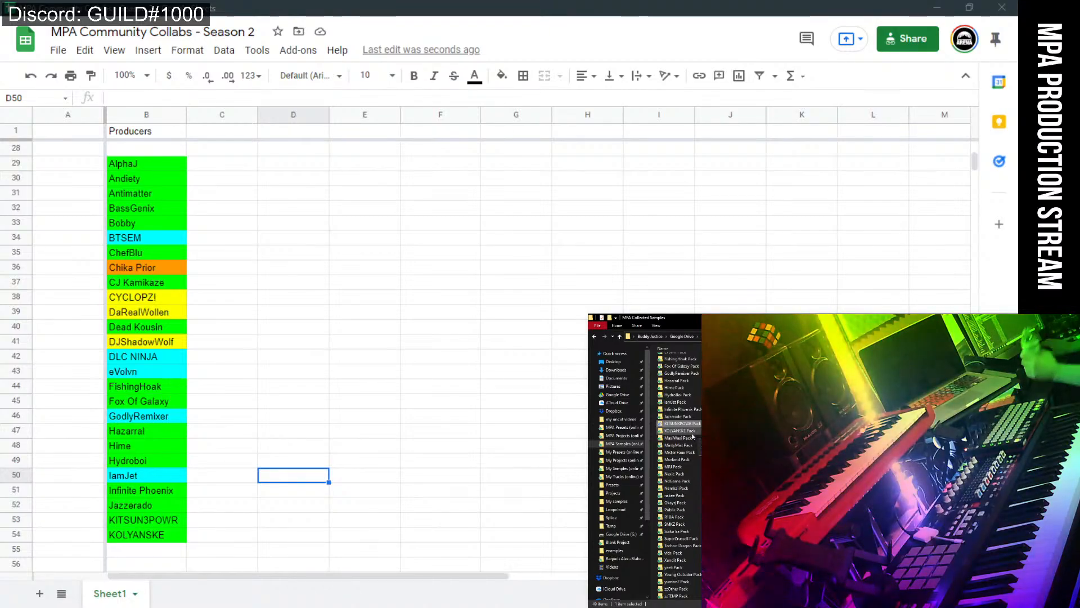
{"action": "left_click", "coordinate": [692, 432]}
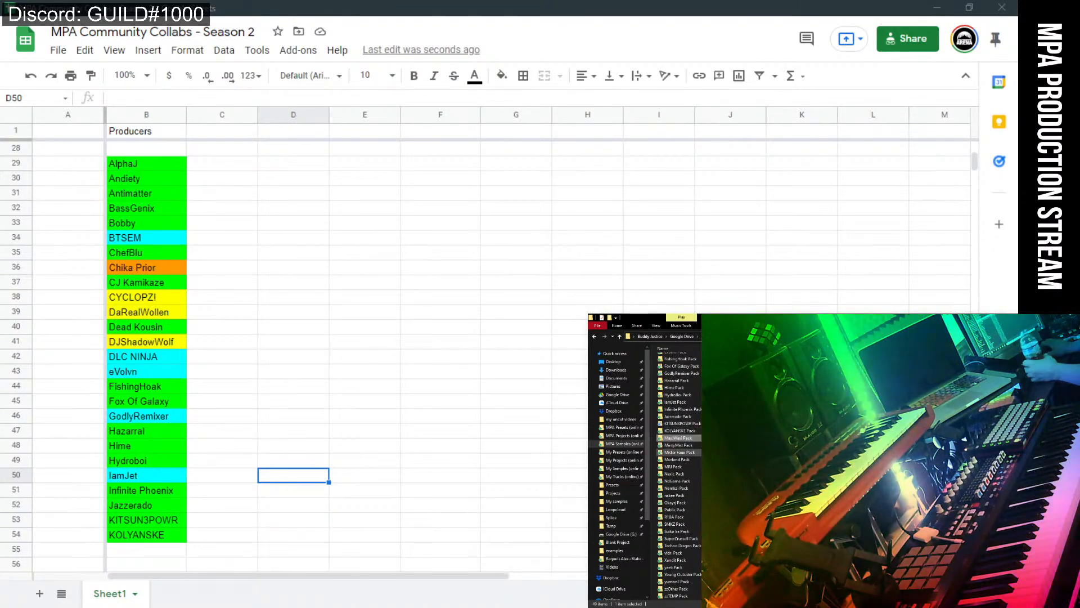
{"action": "scroll", "coordinate": [165, 544], "scroll_direction": "down", "scroll_amount": 3}
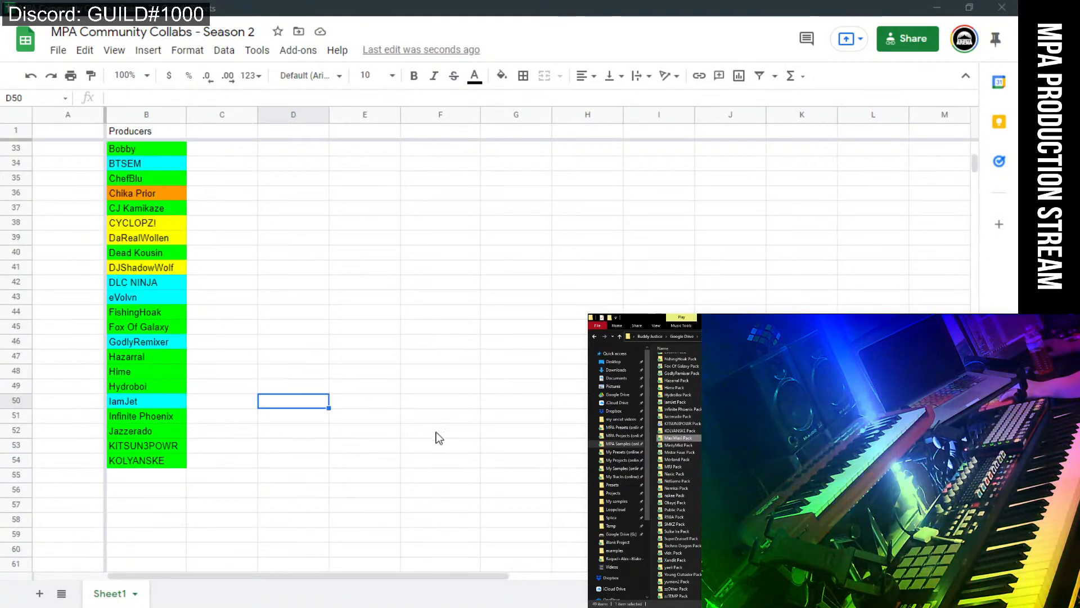
{"action": "left_click", "coordinate": [155, 374]}
{"action": "type", "text": "Maxi"}
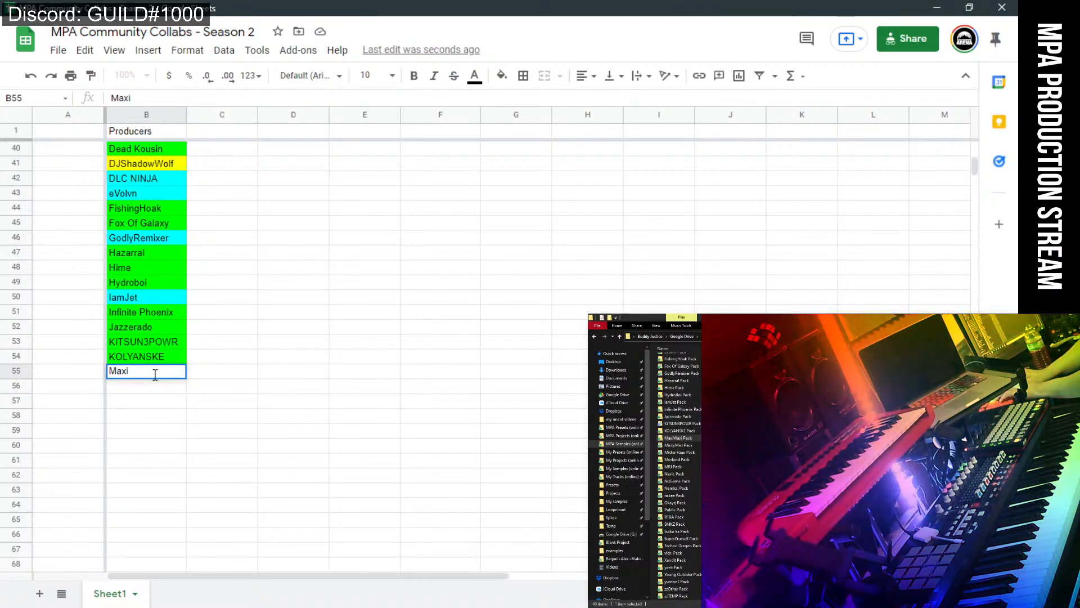
{"action": "type", "text": "Waxi"}
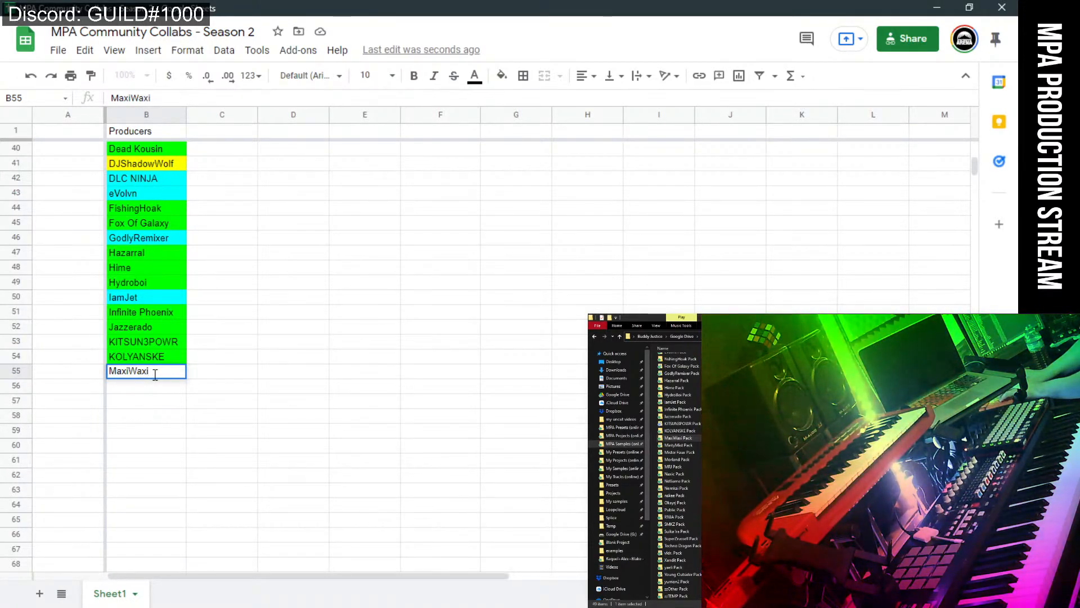
{"action": "key", "text": "Return"}
{"action": "left_click", "coordinate": [169, 376]}
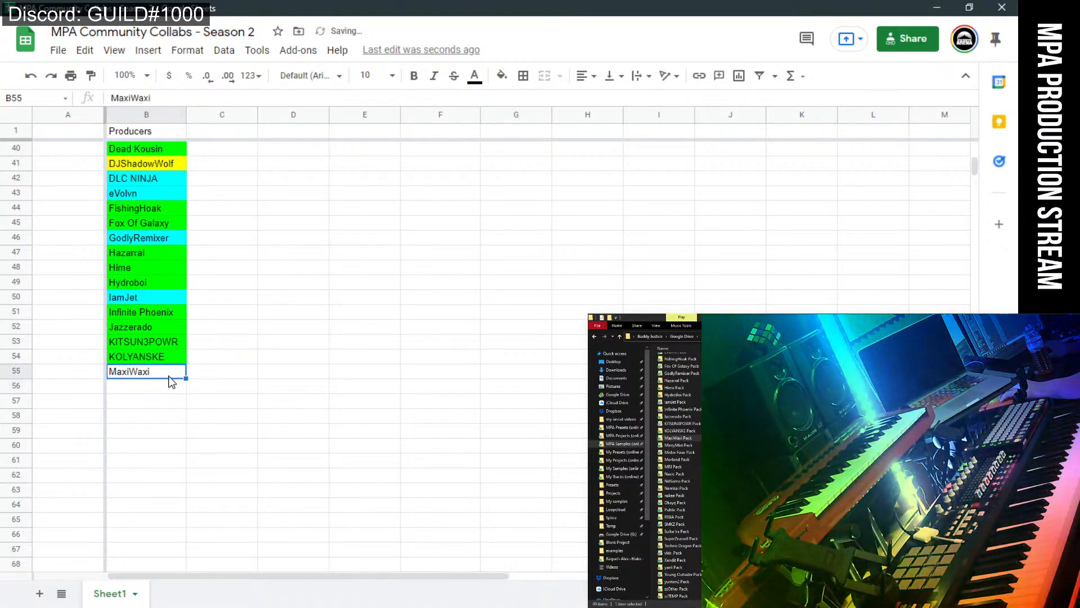
{"action": "left_click", "coordinate": [501, 75]}
{"action": "left_click", "coordinate": [567, 215]}
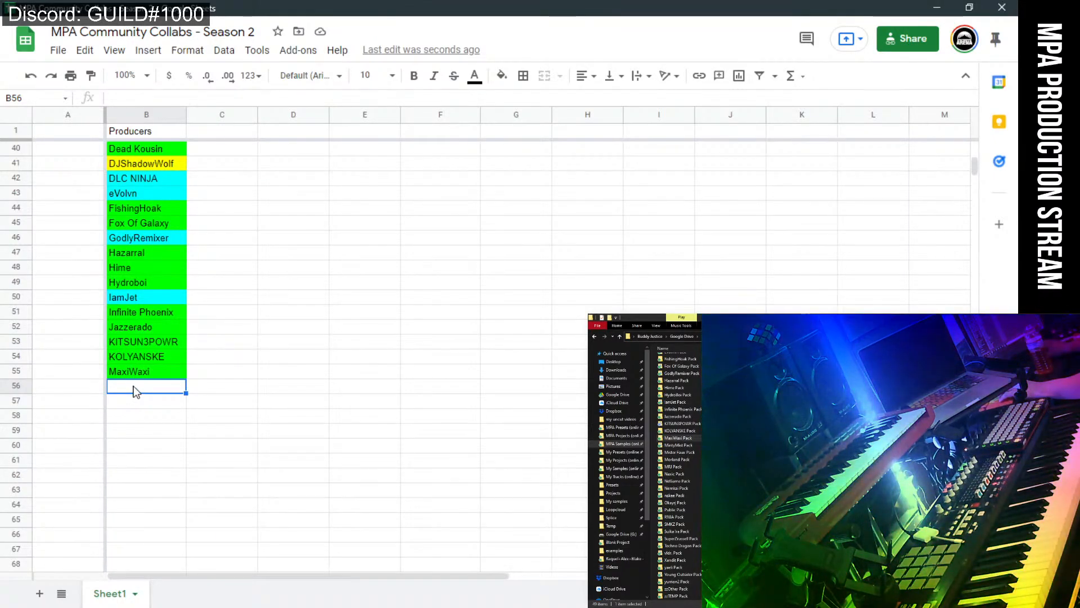
Enter MintyMist in B56 and fill it cyan.
{"action": "type", "text": "Mint"}
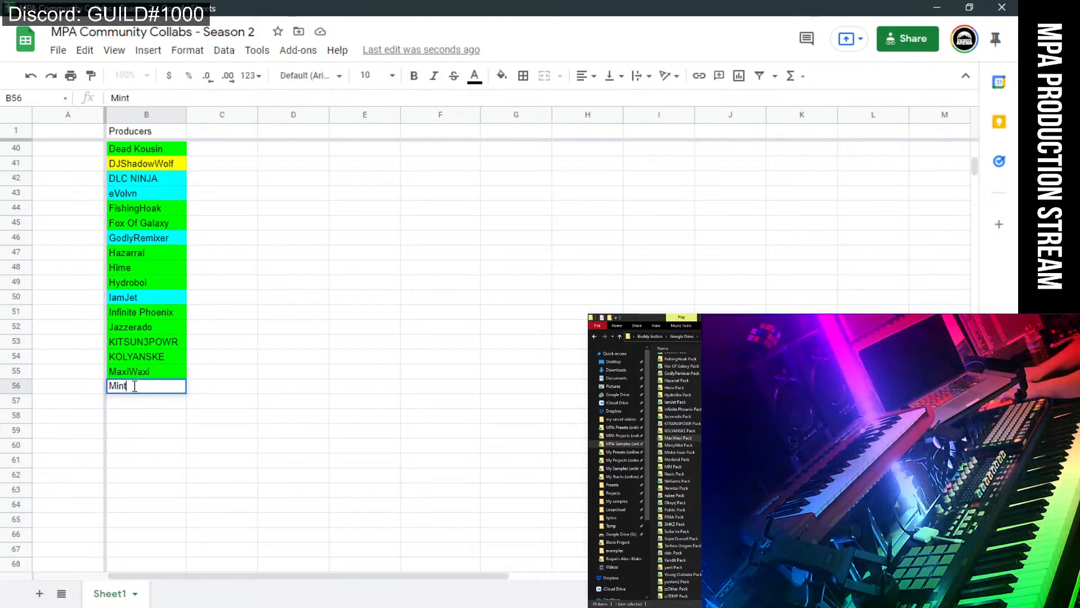
{"action": "type", "text": "yMist"}
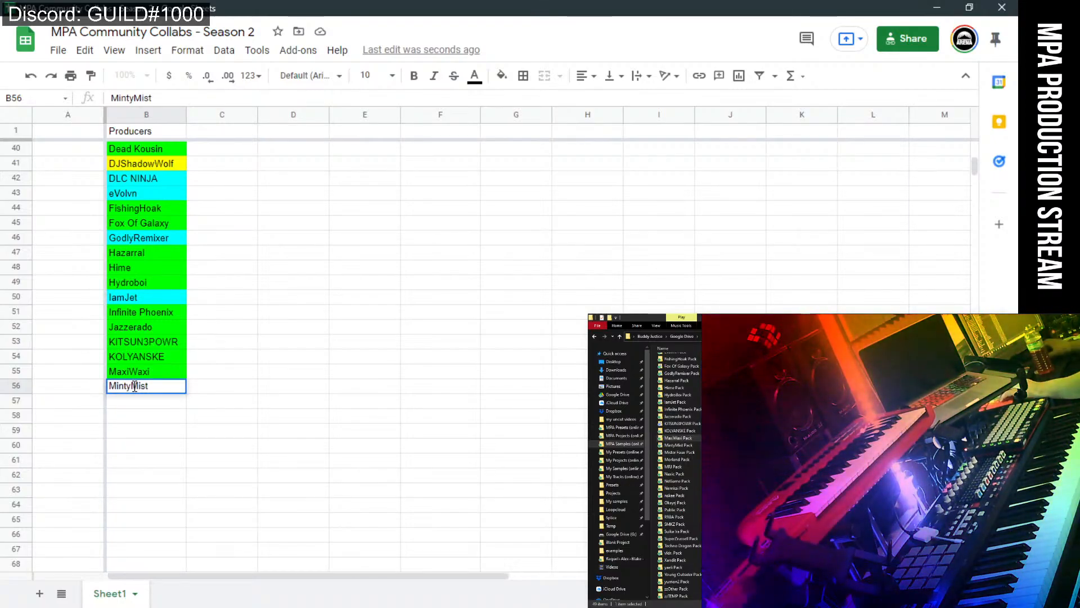
{"action": "key", "text": "Return"}
{"action": "left_click", "coordinate": [171, 391]}
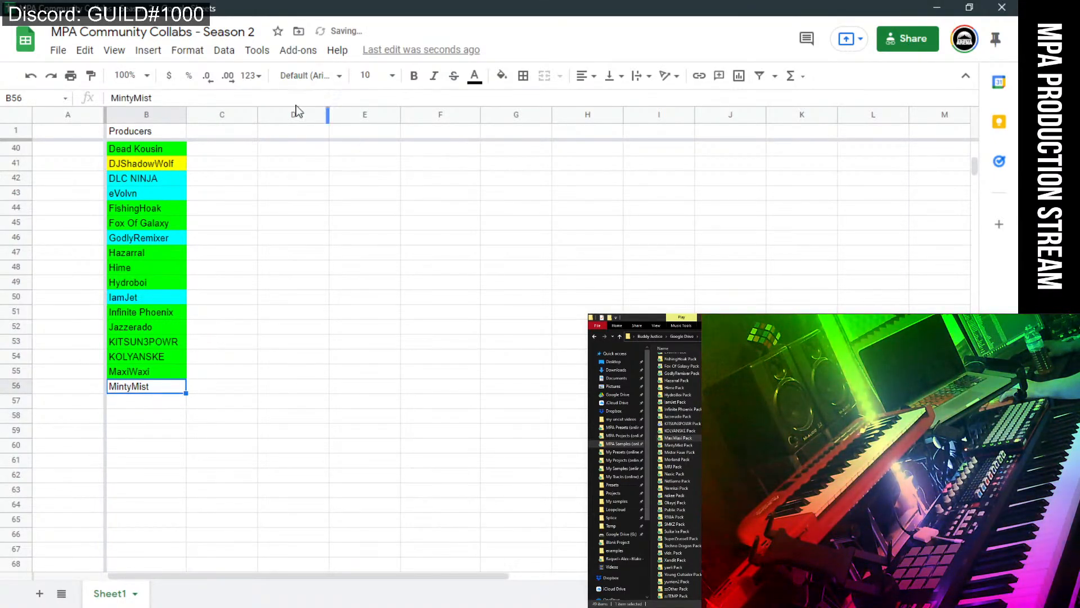
{"action": "left_click", "coordinate": [501, 76]}
{"action": "left_click", "coordinate": [578, 211]}
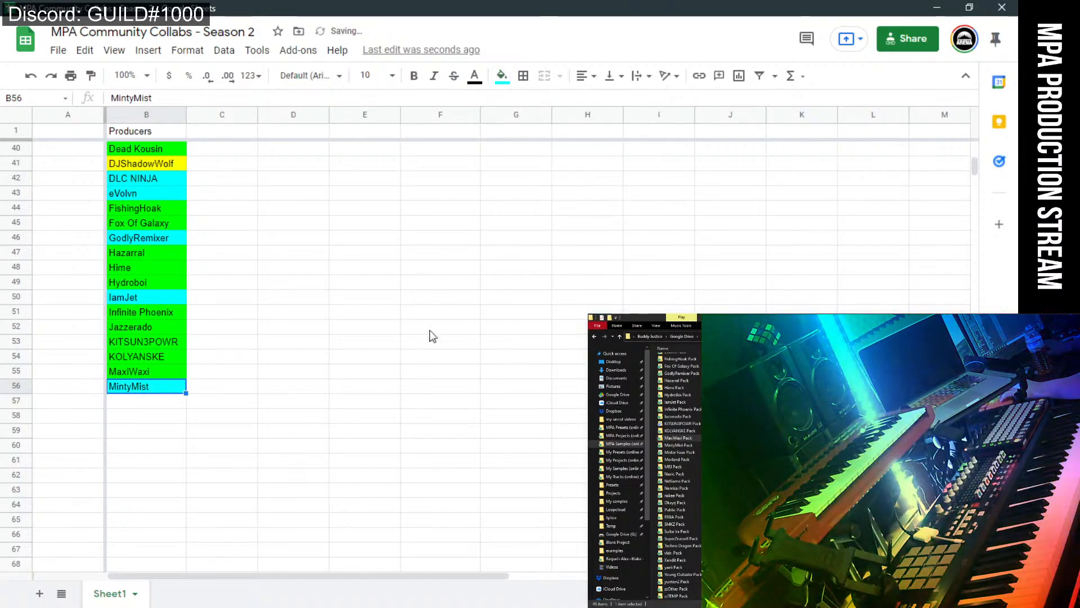
{"action": "left_click", "coordinate": [383, 342]}
Enter Mister Faux in B57, correct its spelling, fill it green, then select B58.
{"action": "left_click", "coordinate": [145, 401]}
{"action": "scroll", "coordinate": [372, 473], "scroll_direction": "up", "scroll_amount": 2}
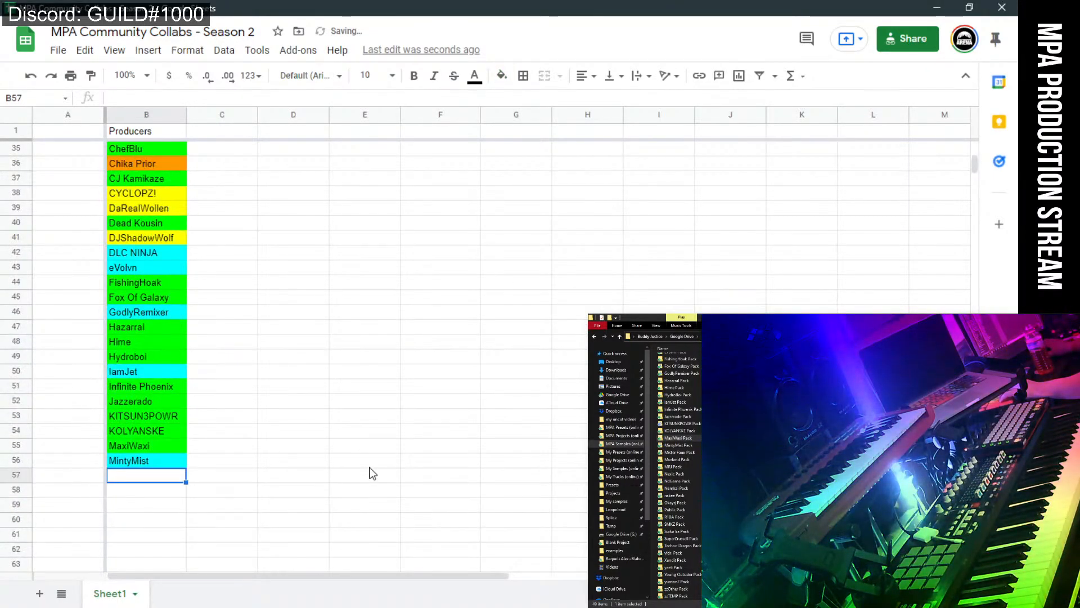
{"action": "left_click", "coordinate": [371, 466]}
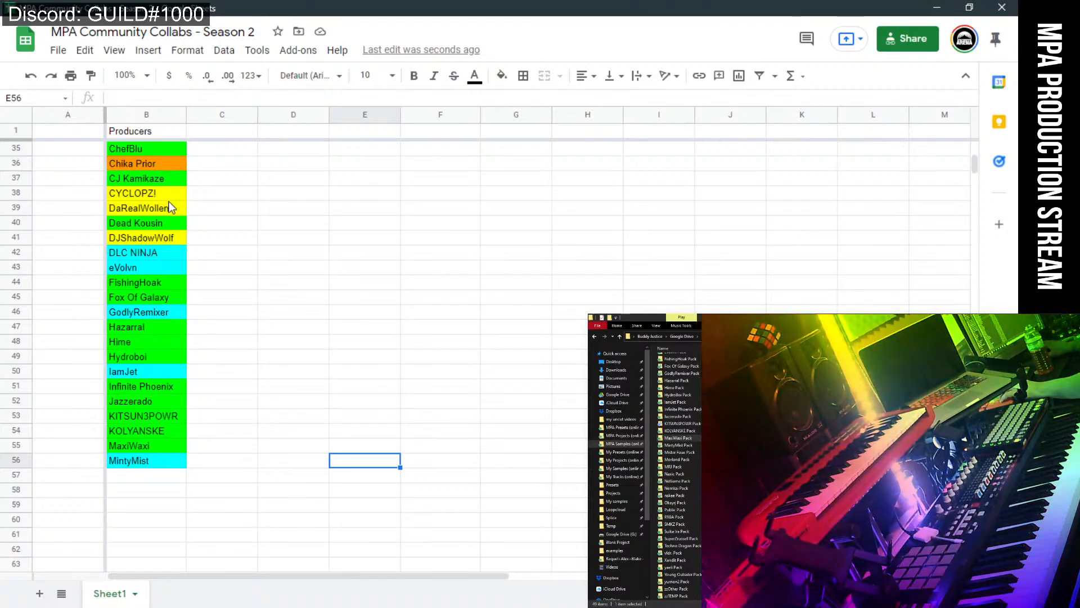
{"action": "left_click", "coordinate": [162, 479]}
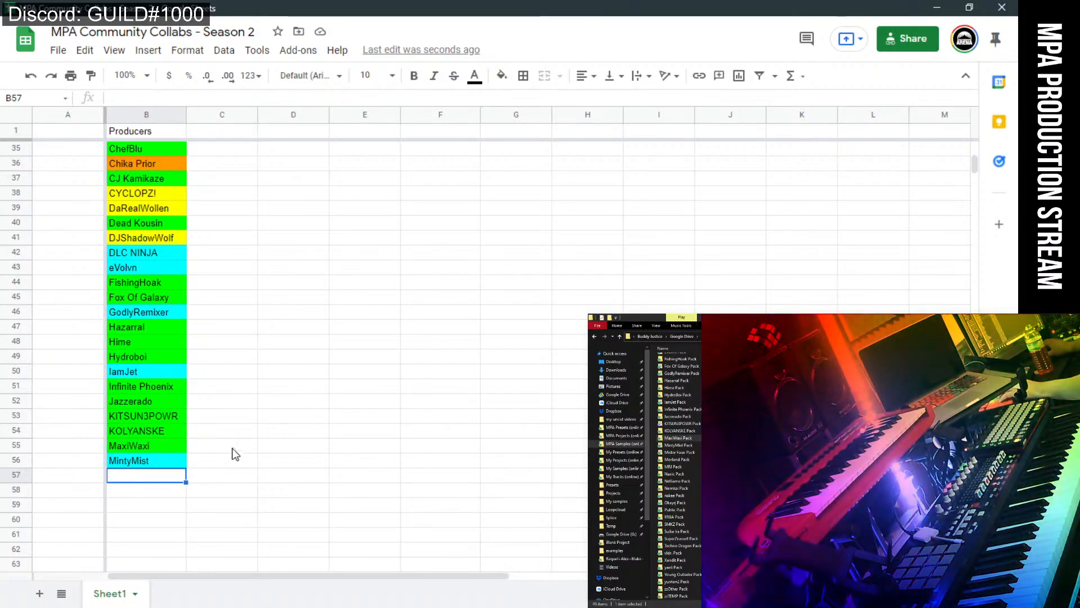
{"action": "type", "text": "M"}
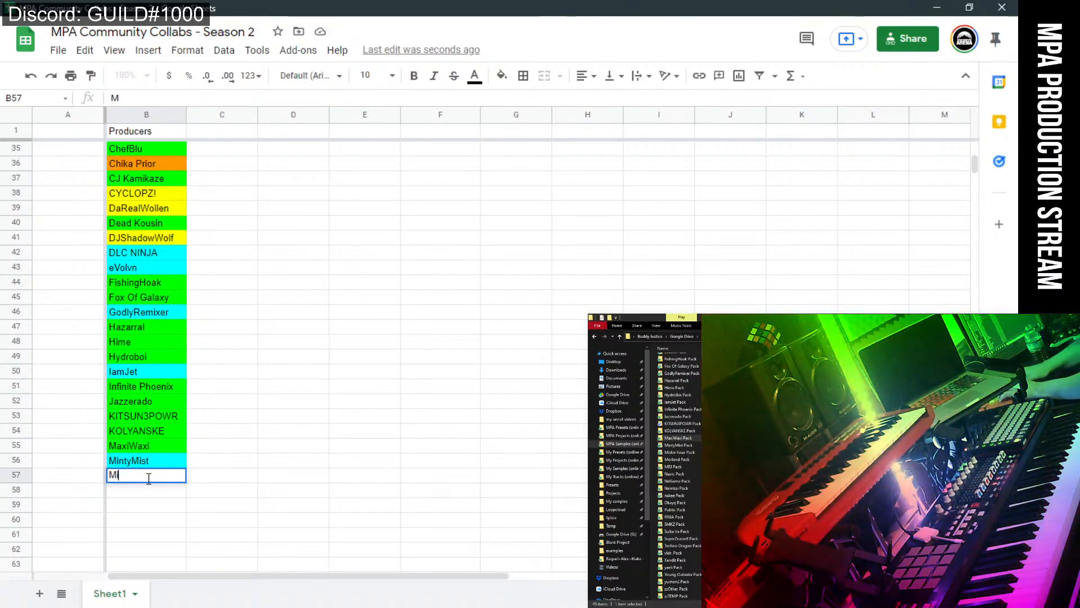
{"action": "type", "text": "isterFaux"}
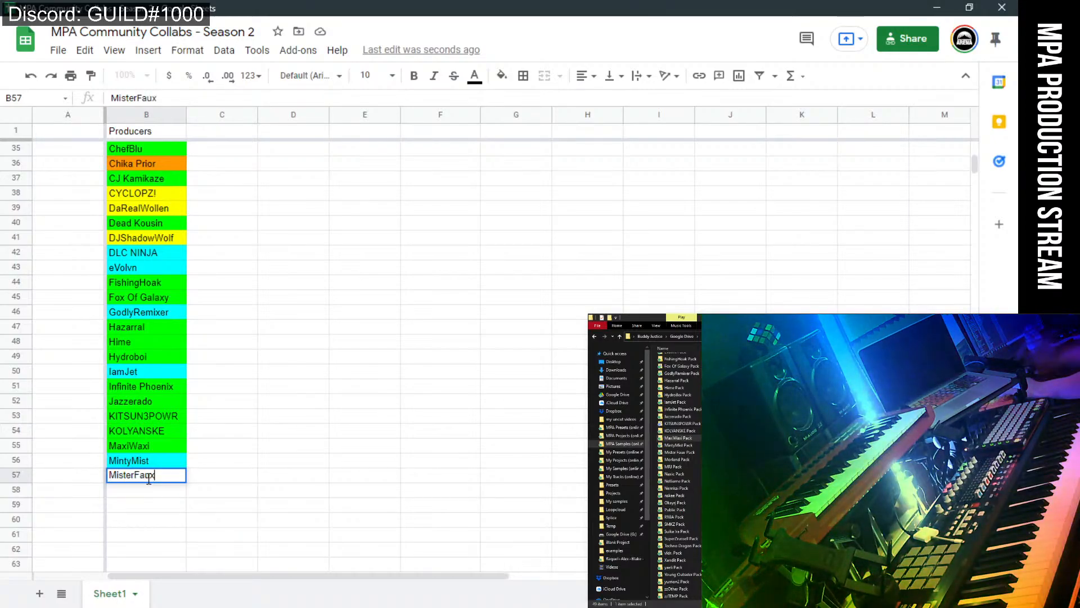
{"action": "left_click", "coordinate": [313, 476]}
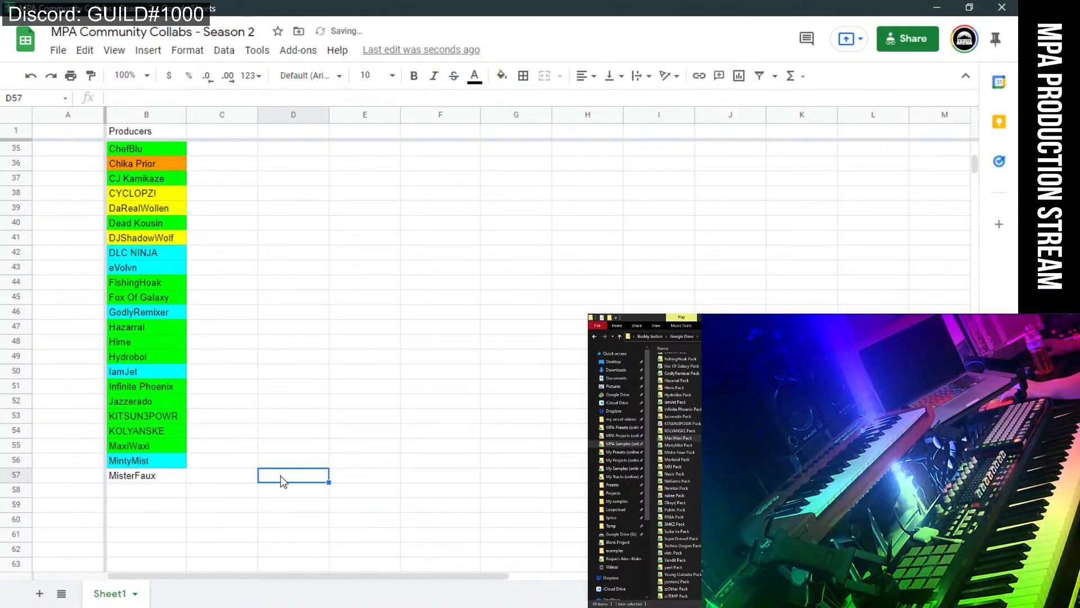
{"action": "double_click", "coordinate": [135, 476]}
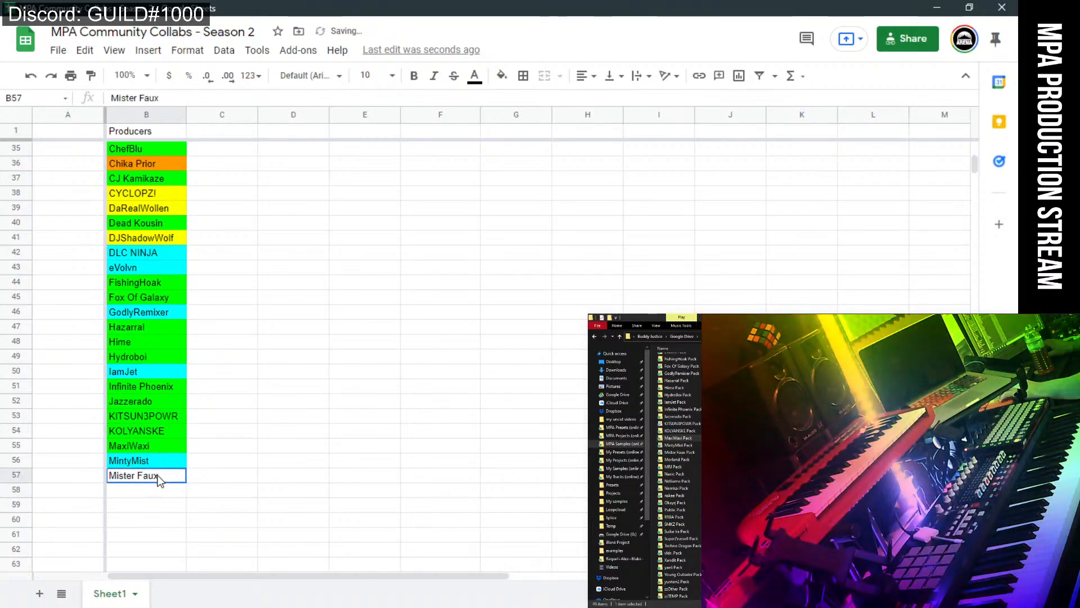
{"action": "left_click", "coordinate": [547, 89]}
{"action": "left_click", "coordinate": [501, 76]}
{"action": "left_click", "coordinate": [571, 214]}
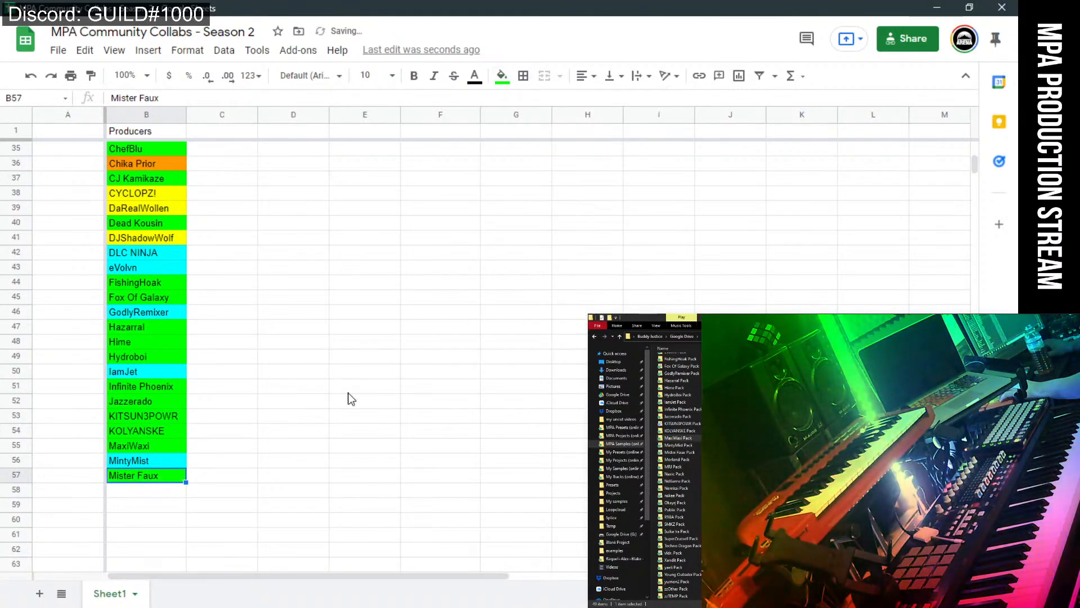
{"action": "left_click", "coordinate": [351, 398]}
{"action": "scroll", "coordinate": [402, 435], "scroll_direction": "down", "scroll_amount": 2}
{"action": "scroll", "coordinate": [402, 435], "scroll_direction": "down", "scroll_amount": 2}
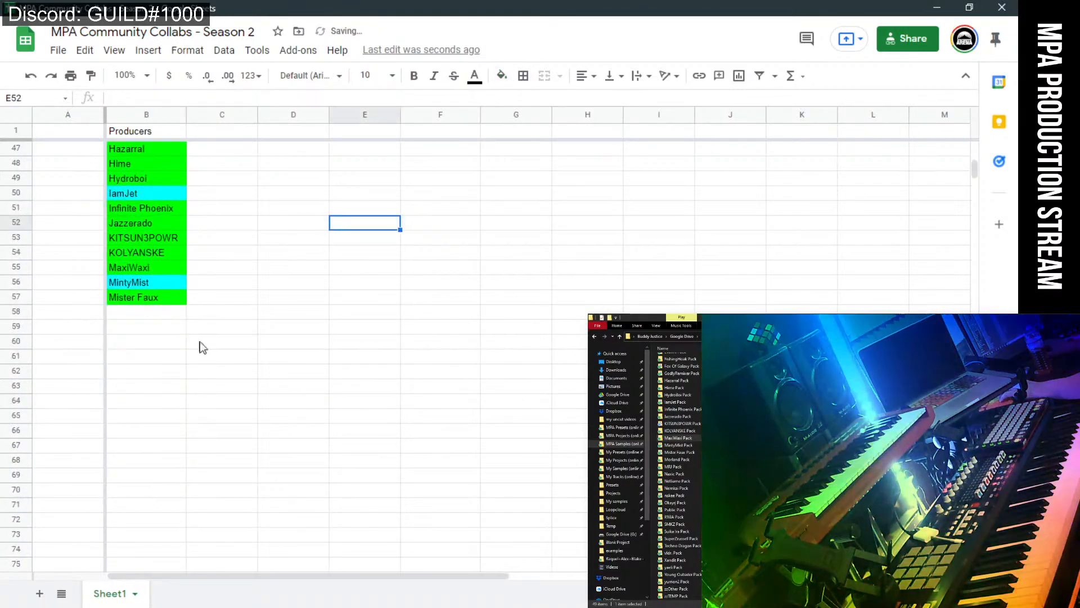
{"action": "left_click", "coordinate": [152, 321]}
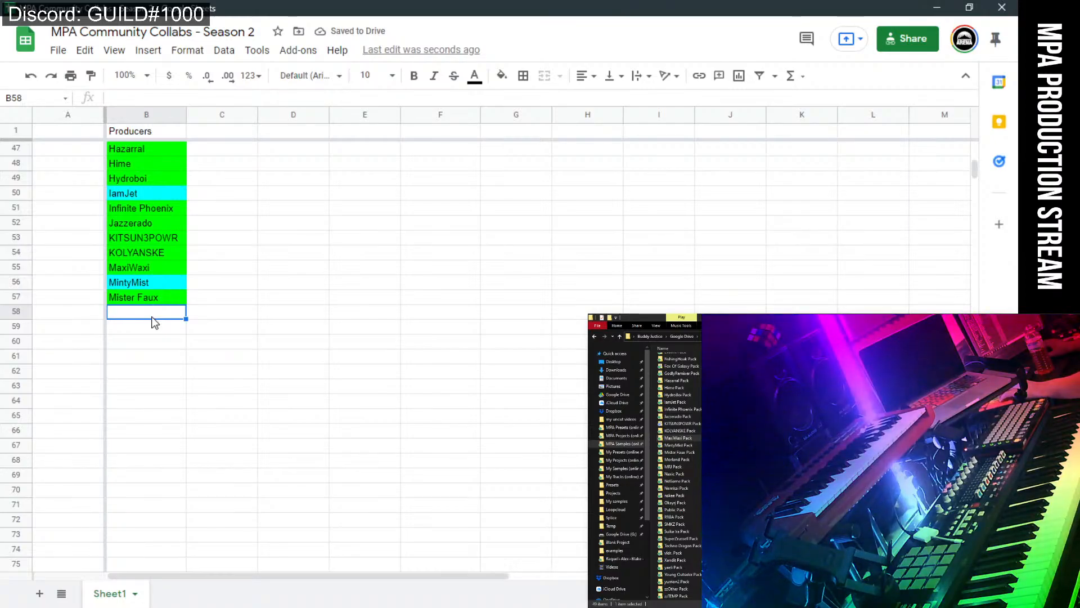
Commit Morland in B58 and fill it green.
{"action": "left_click", "coordinate": [678, 459]}
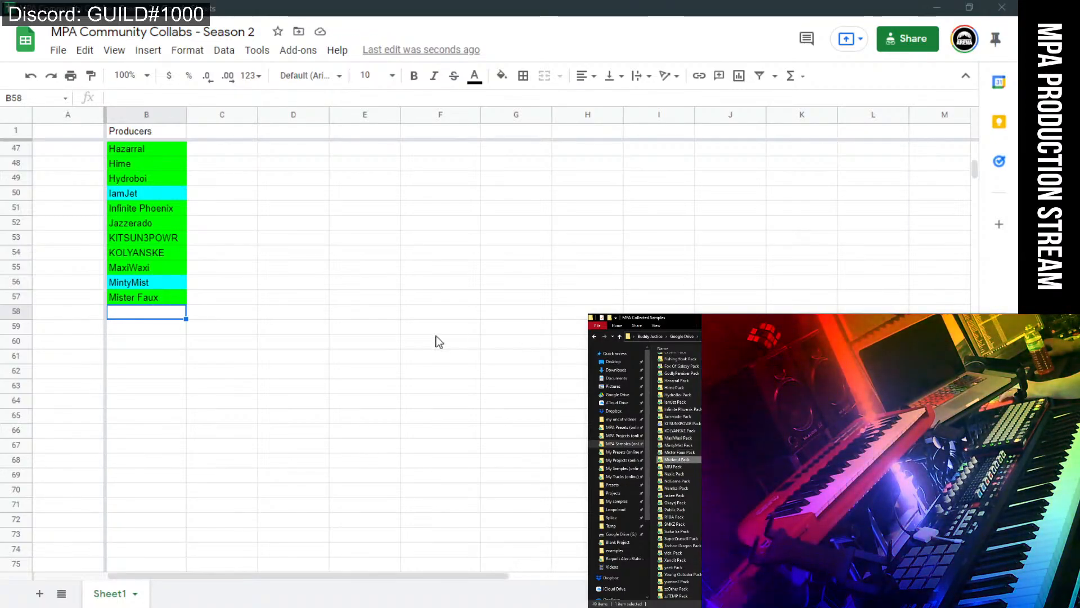
{"action": "left_click", "coordinate": [180, 315]}
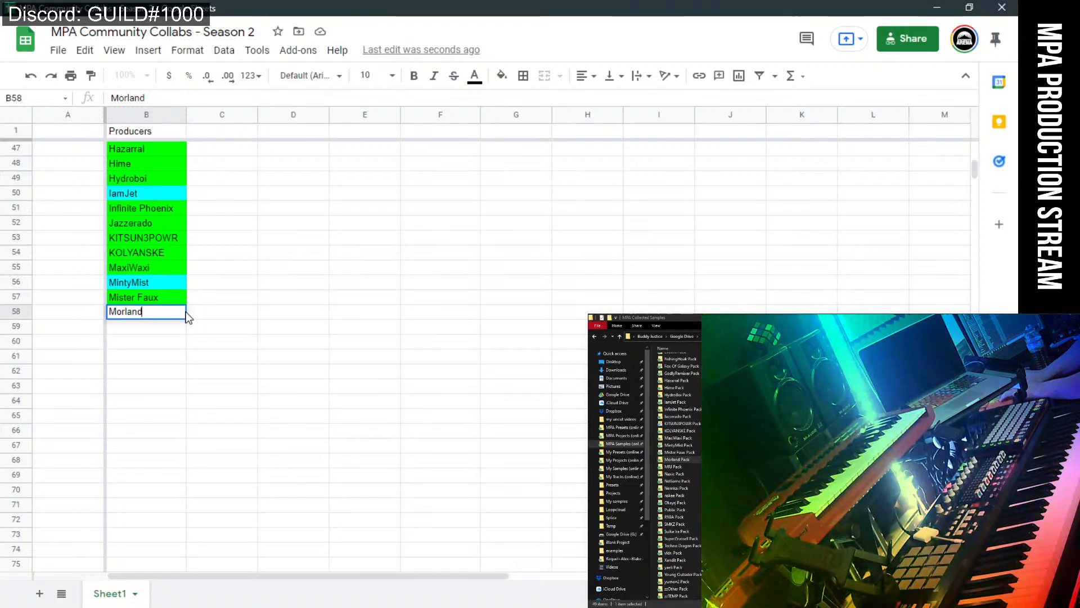
{"action": "key", "text": "Return"}
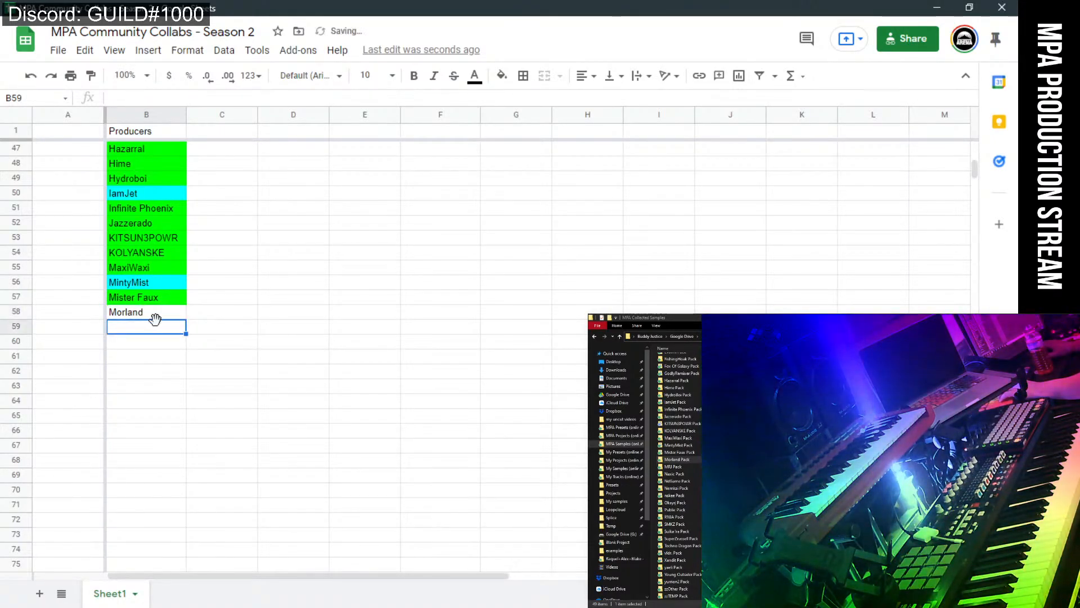
{"action": "left_click", "coordinate": [508, 80]}
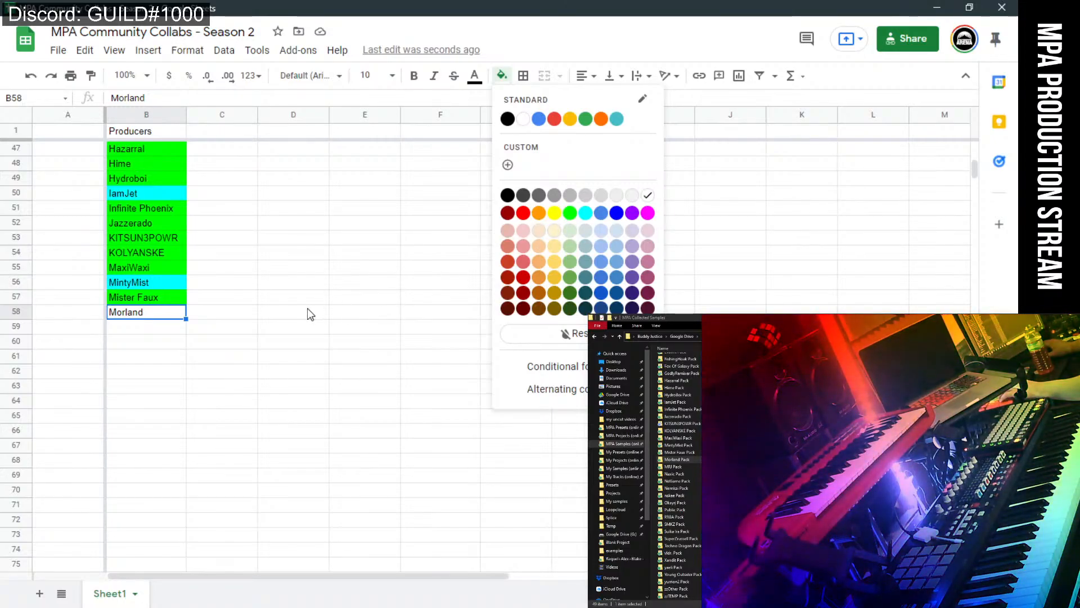
{"action": "left_click", "coordinate": [572, 216]}
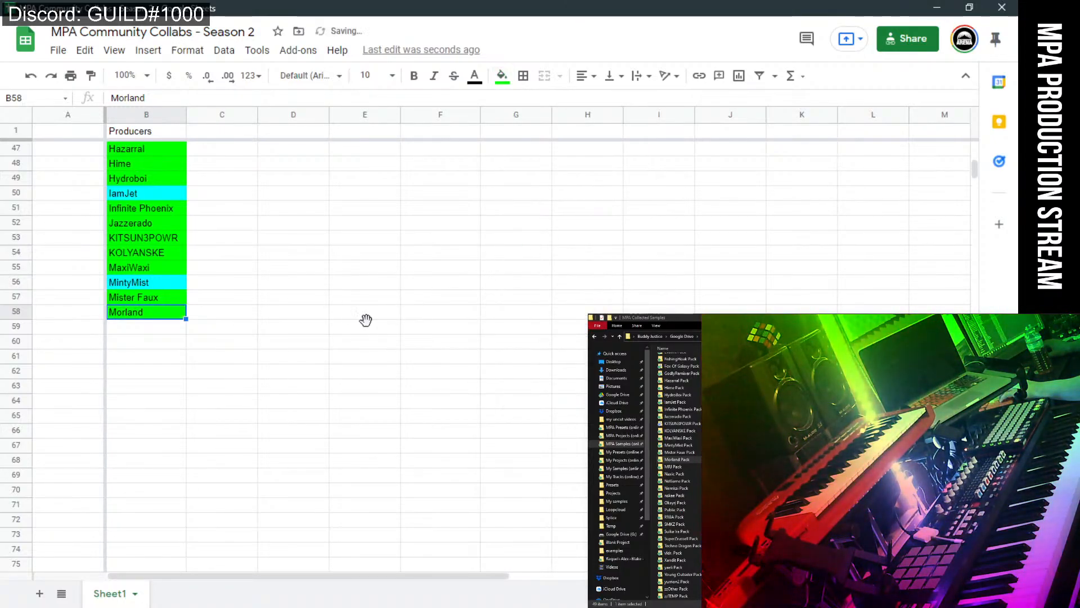
{"action": "left_click", "coordinate": [364, 323]}
Add MRJ in B59 with a yellow fill, then switch to FL Studio.
{"action": "left_click", "coordinate": [148, 335]}
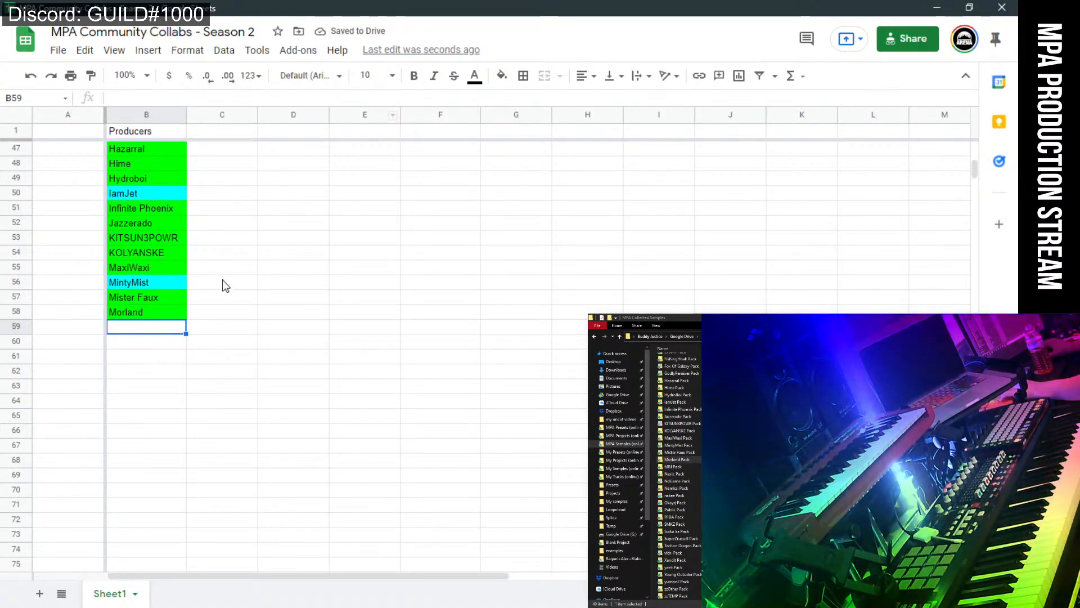
{"action": "type", "text": "MRJ"}
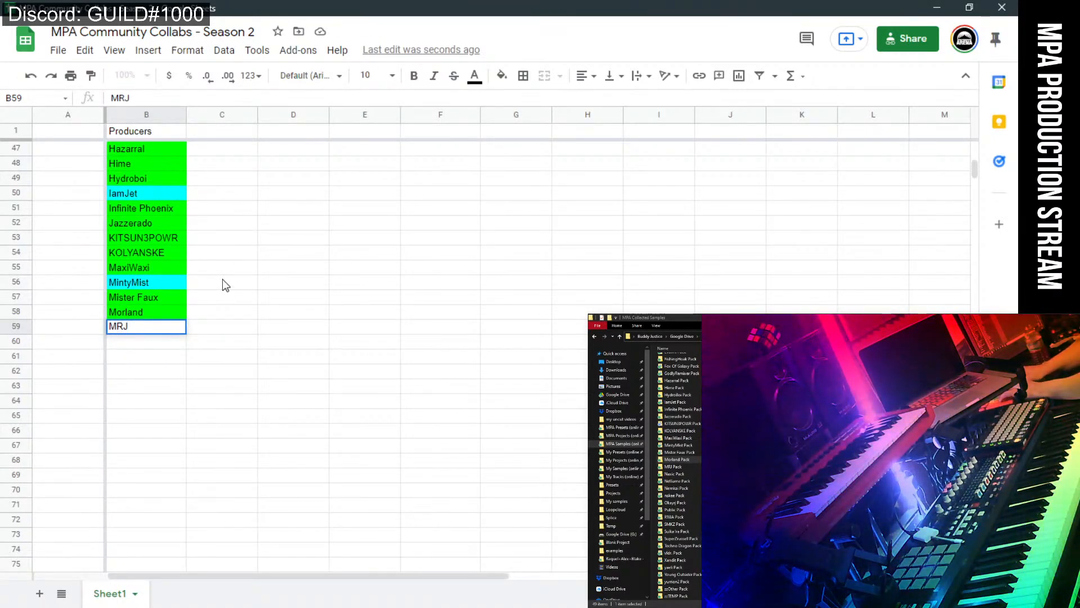
{"action": "left_click", "coordinate": [236, 337]}
{"action": "left_click", "coordinate": [168, 331]}
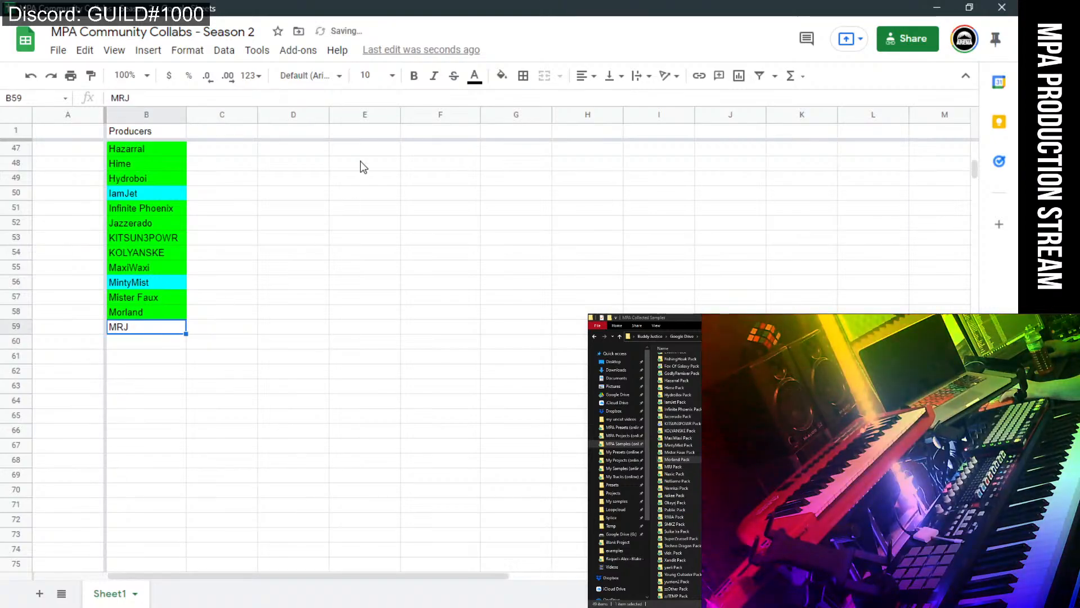
{"action": "left_click", "coordinate": [500, 77]}
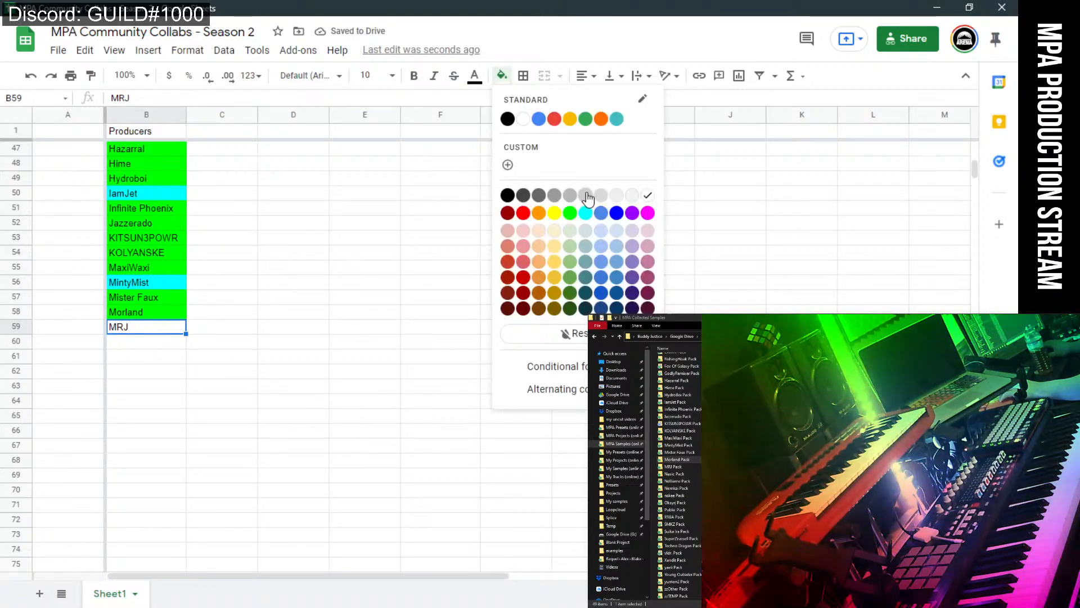
{"action": "left_click", "coordinate": [553, 215]}
{"action": "left_click", "coordinate": [304, 340]}
{"action": "left_click", "coordinate": [147, 343]}
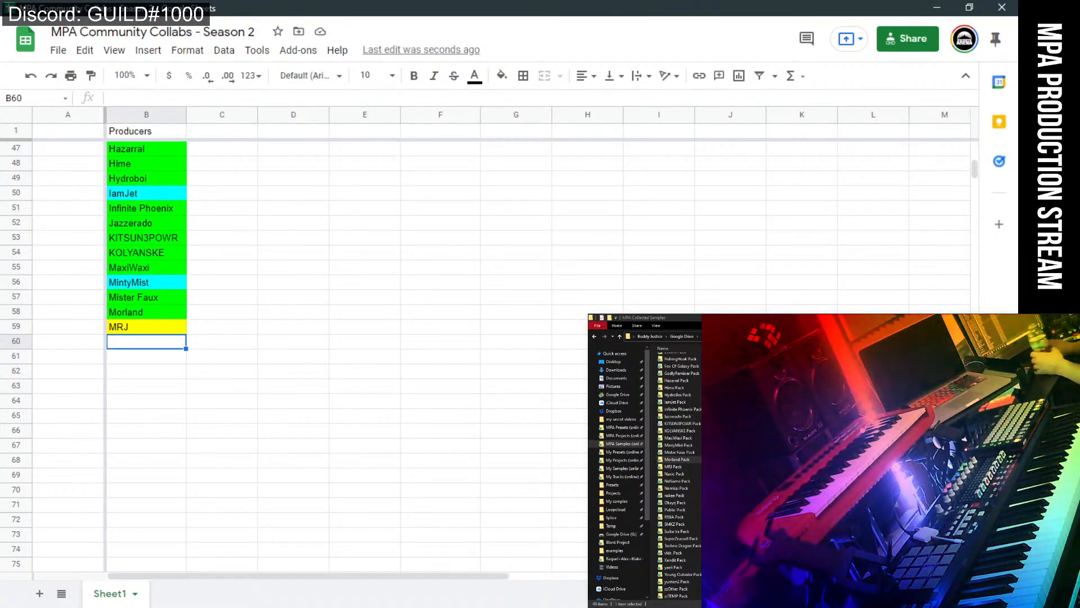
{"action": "key", "text": "alt+Tab"}
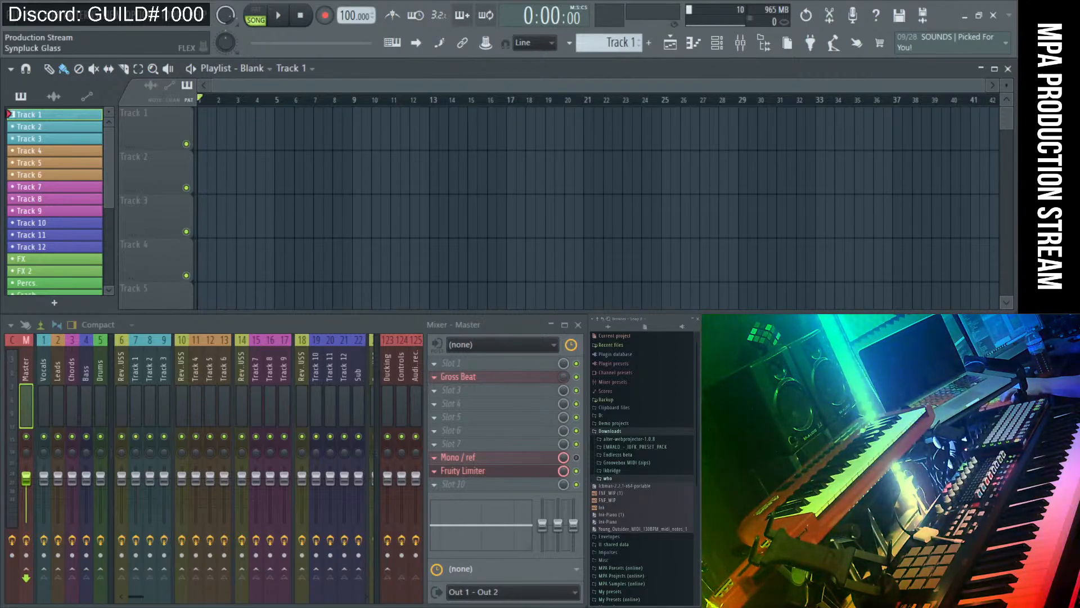
Load the Essential Pianos Yamaha C7 preset into the Synpluck Glass channel's FLEX.
{"action": "left_click", "coordinate": [788, 394]}
{"action": "left_click", "coordinate": [70, 137]}
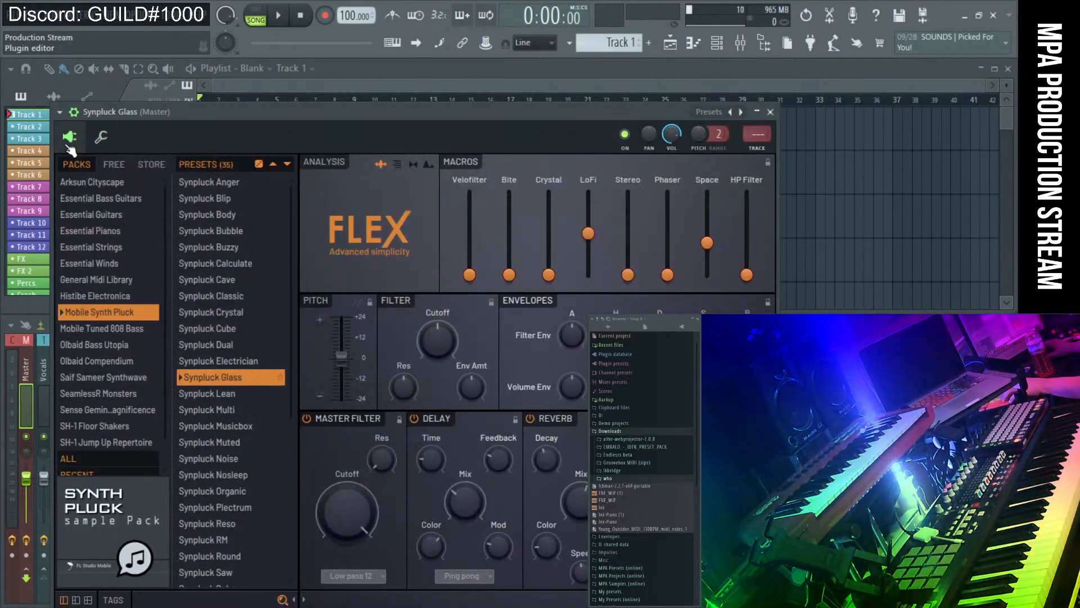
{"action": "scroll", "coordinate": [238, 460], "scroll_direction": "down", "scroll_amount": 2}
{"action": "scroll", "coordinate": [238, 468], "scroll_direction": "up", "scroll_amount": 2}
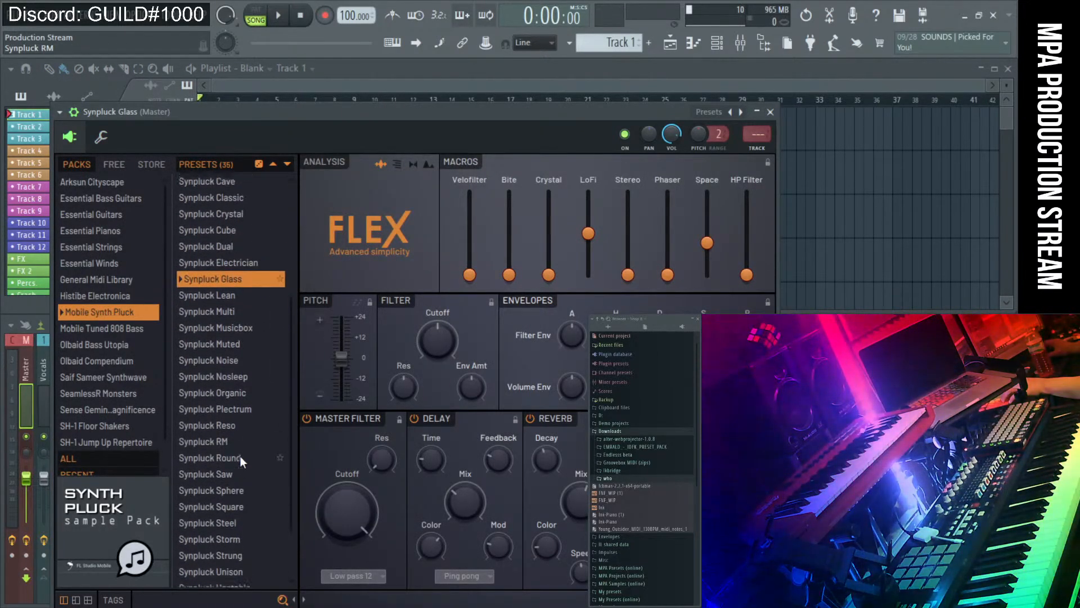
{"action": "scroll", "coordinate": [240, 456], "scroll_direction": "down", "scroll_amount": 2}
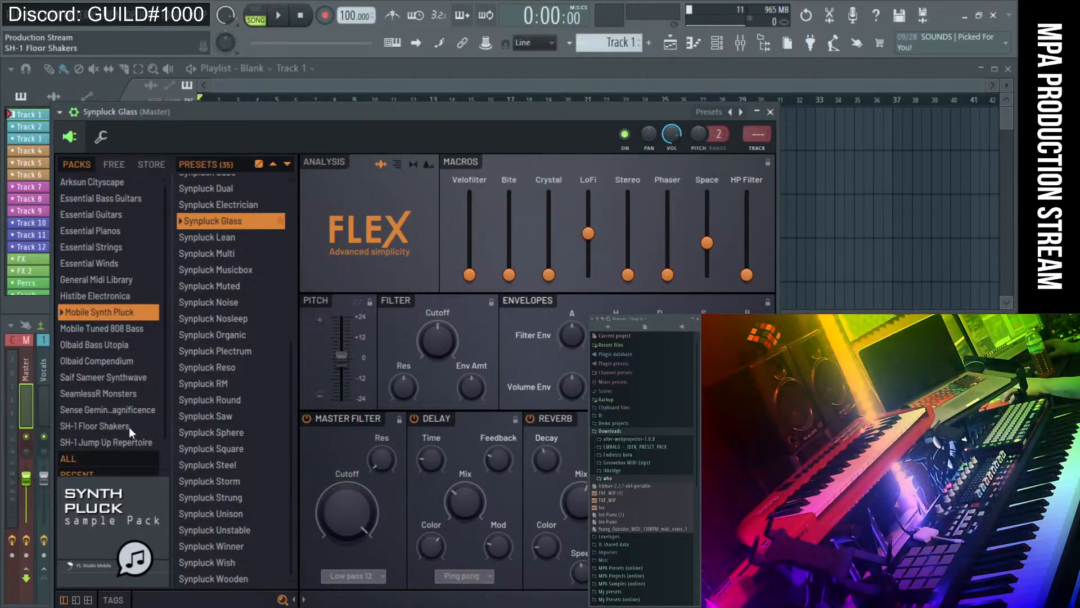
{"action": "scroll", "coordinate": [115, 282], "scroll_direction": "down", "scroll_amount": 1}
{"action": "left_click", "coordinate": [107, 204]}
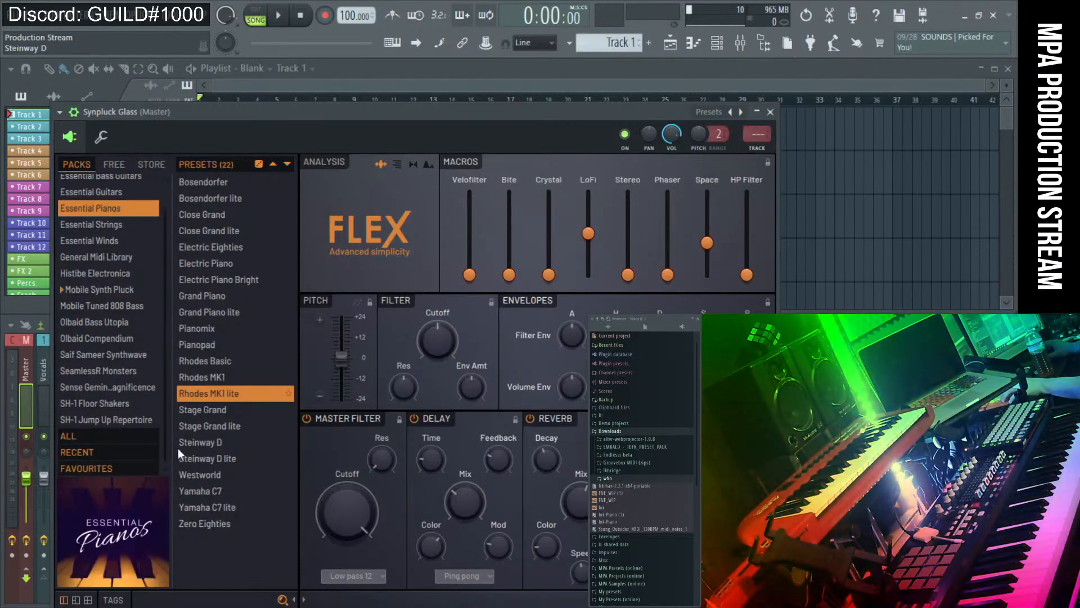
{"action": "left_click", "coordinate": [206, 490]}
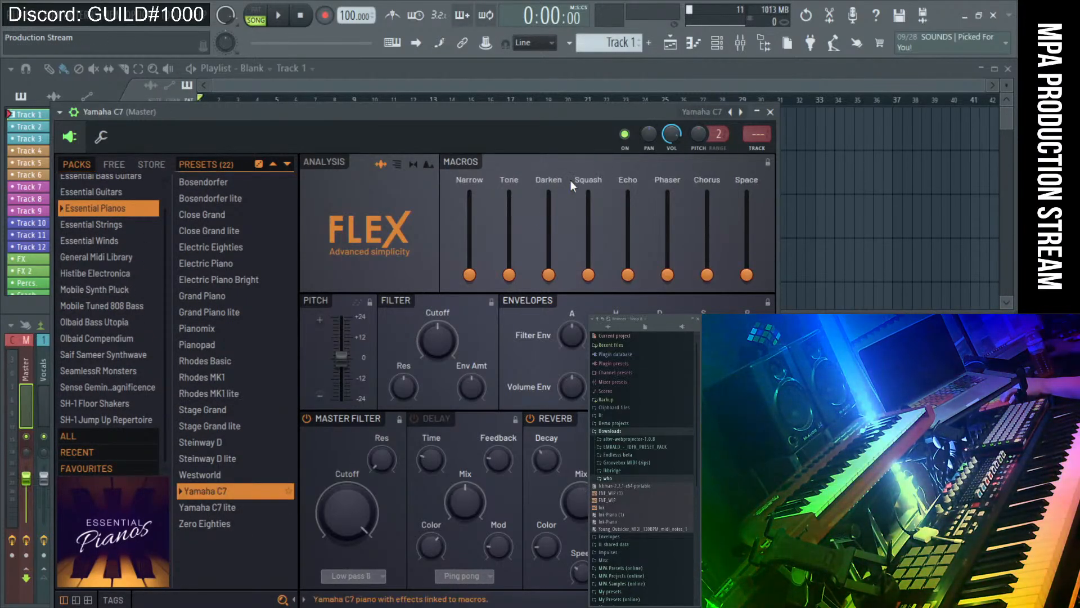
{"action": "left_click", "coordinate": [770, 112]}
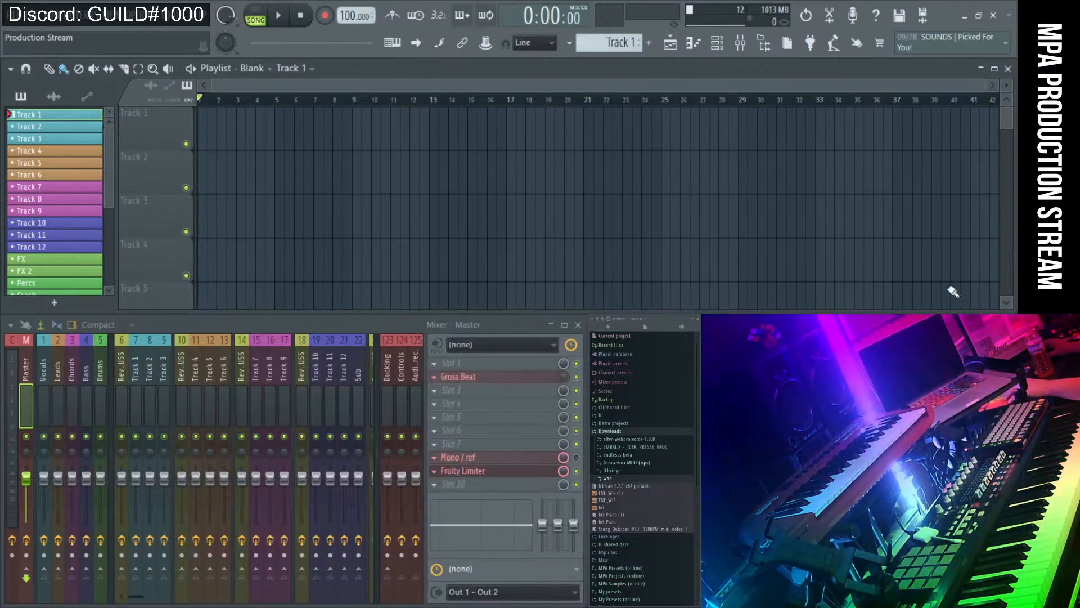
Place the Track 1 clip starting at bar 1 and start song playback.
{"action": "scroll", "coordinate": [654, 171], "scroll_direction": "up", "scroll_amount": 5}
{"action": "left_click_drag", "start_coordinate": [509, 140], "coordinate": [417, 157]}
{"action": "scroll", "coordinate": [332, 141], "scroll_direction": "down", "scroll_amount": 5}
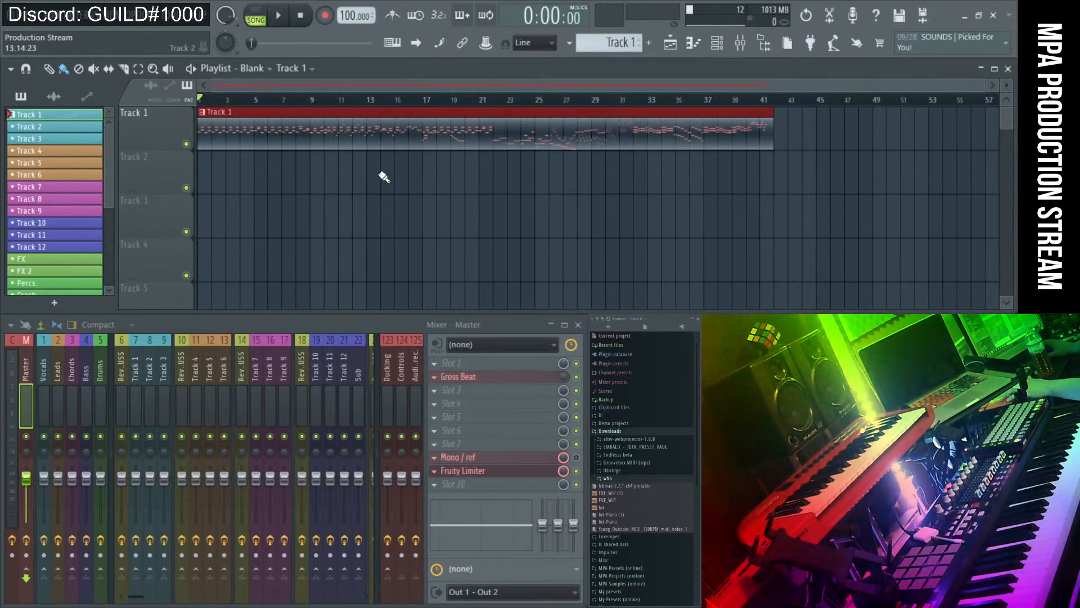
{"action": "scroll", "coordinate": [384, 177], "scroll_direction": "up", "scroll_amount": 1}
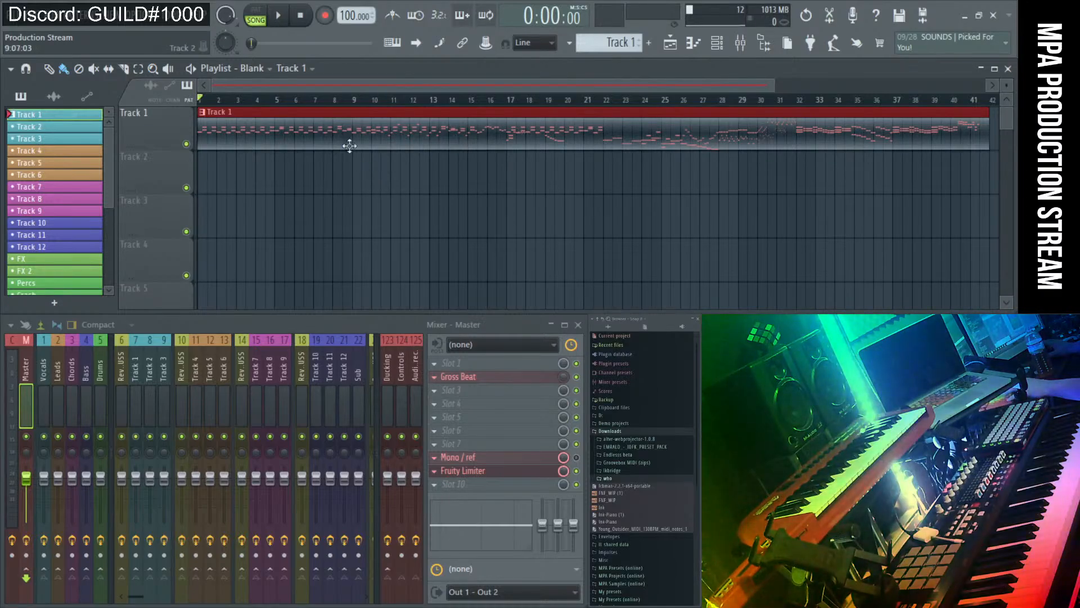
{"action": "key", "text": "space"}
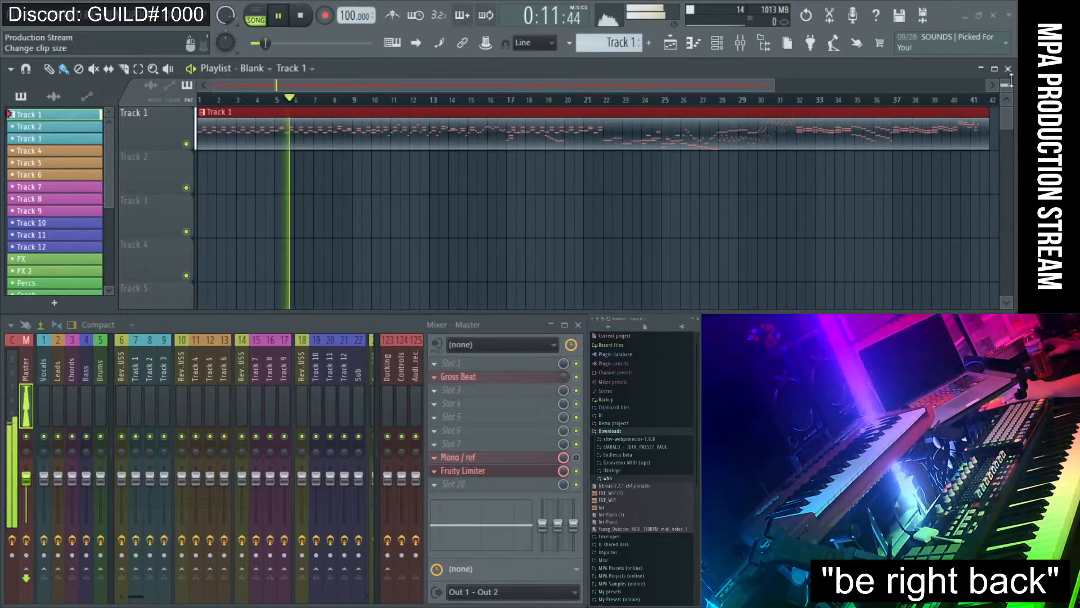
Enlarge the Track 1 lane height on the playlist while playback continues.
{"action": "scroll", "coordinate": [1007, 87], "scroll_direction": "up", "scroll_amount": 3}
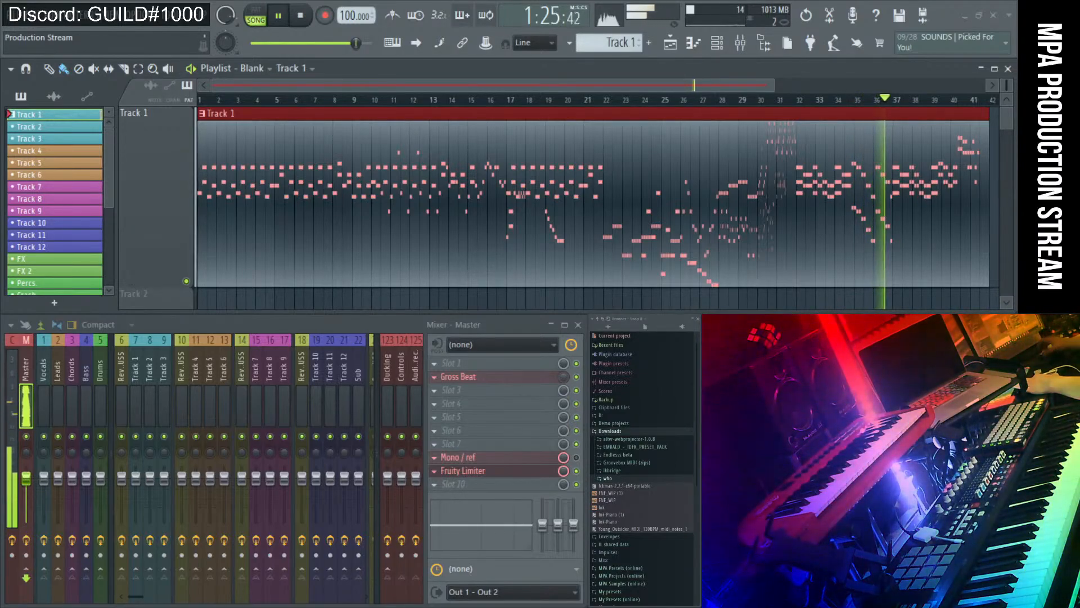
Move the stream chat window aside and stop playback, returning the song to the start.
{"action": "key", "text": "alt+Tab"}
{"action": "left_click_drag", "start_coordinate": [518, 302], "coordinate": [391, 264]}
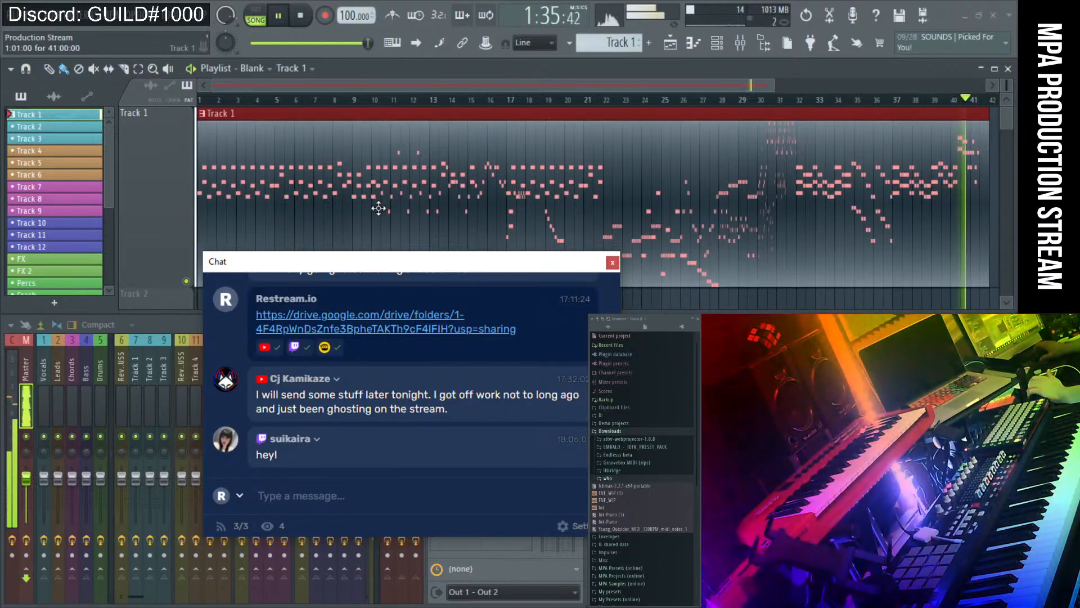
{"action": "left_click_drag", "start_coordinate": [314, 264], "coordinate": [325, 271]}
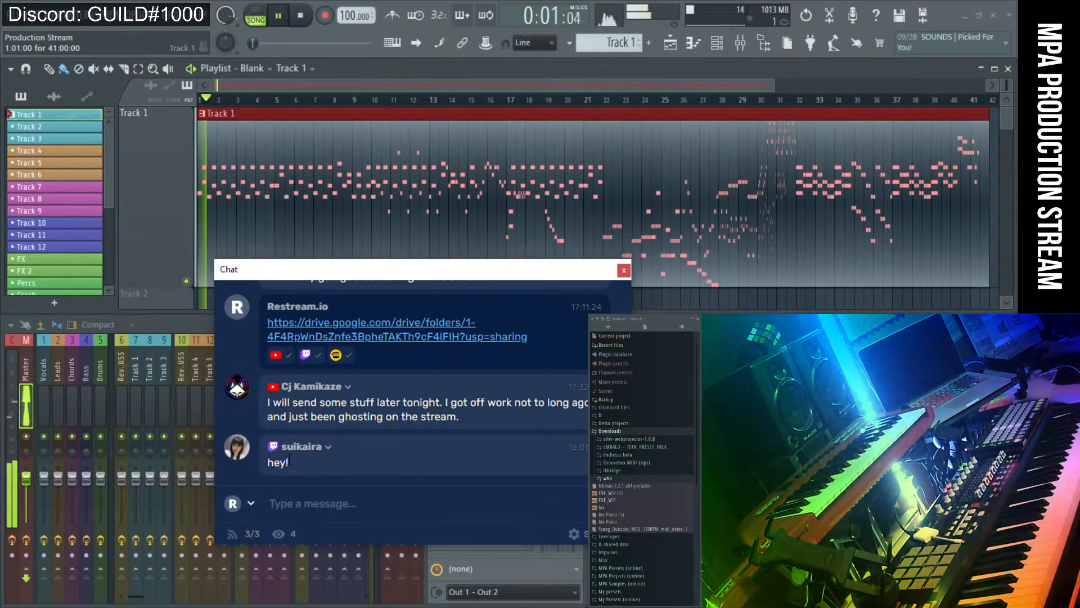
{"action": "left_click_drag", "start_coordinate": [294, 274], "coordinate": [661, 331]}
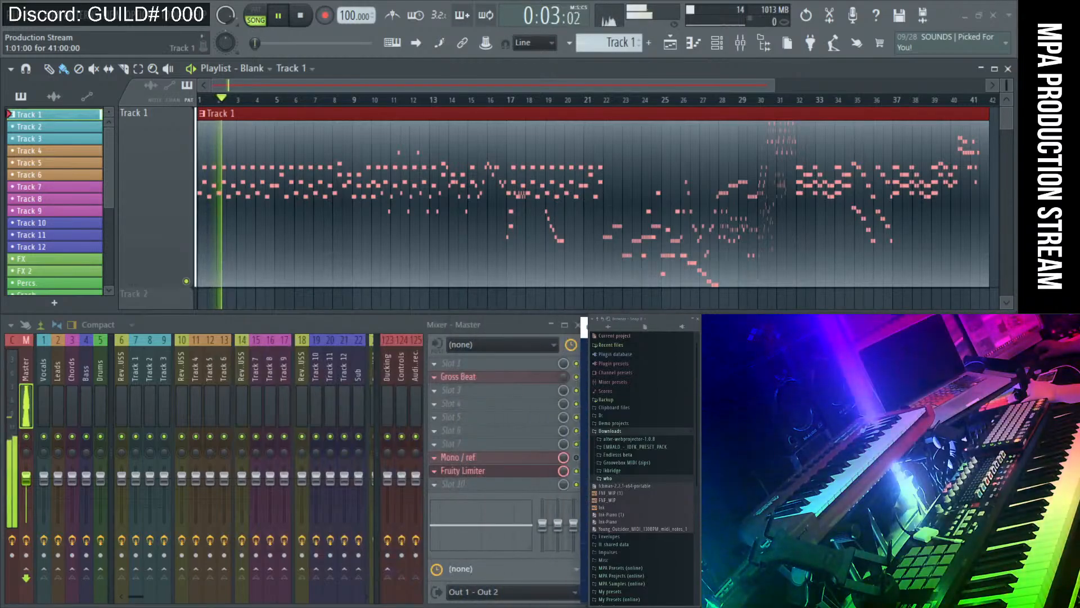
{"action": "key", "text": "space"}
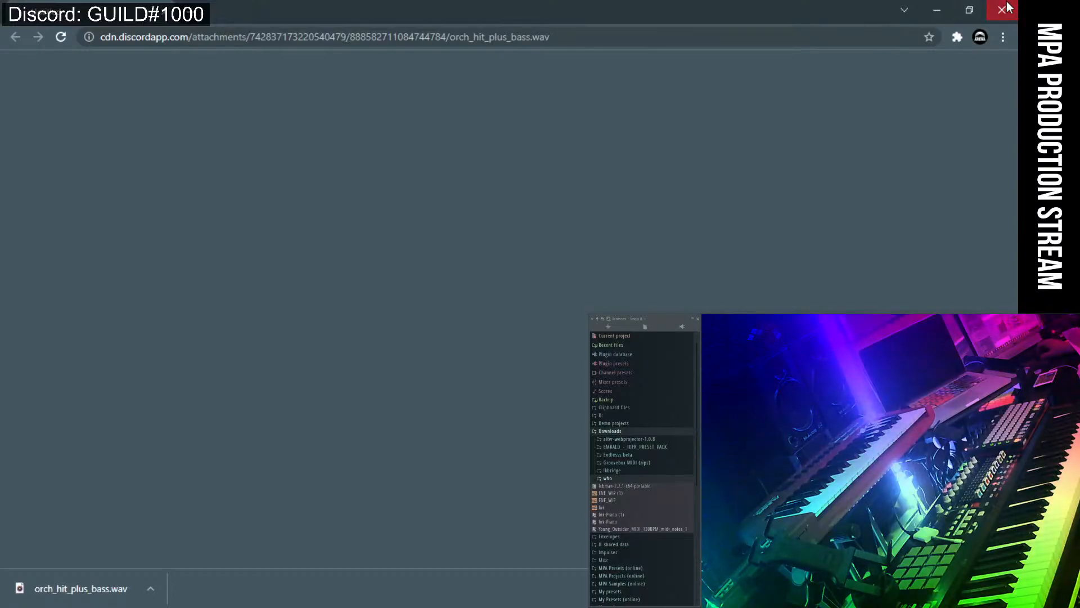
Close the browser, return to the Season 2 sheet and copy its share link.
{"action": "left_click", "coordinate": [1002, 9]}
{"action": "key", "text": "alt+Tab"}
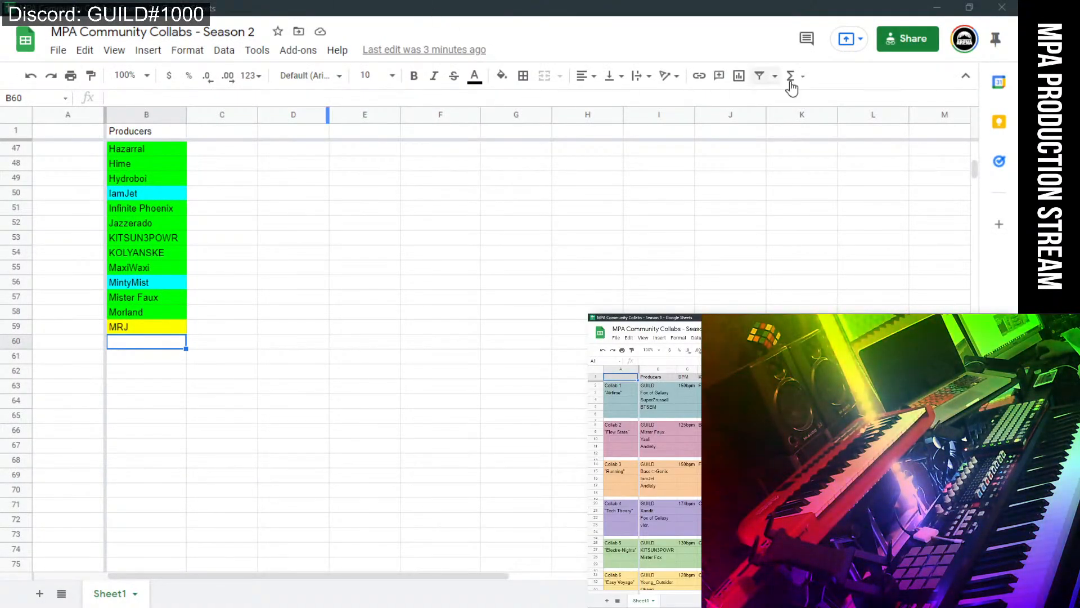
{"action": "left_click", "coordinate": [904, 46]}
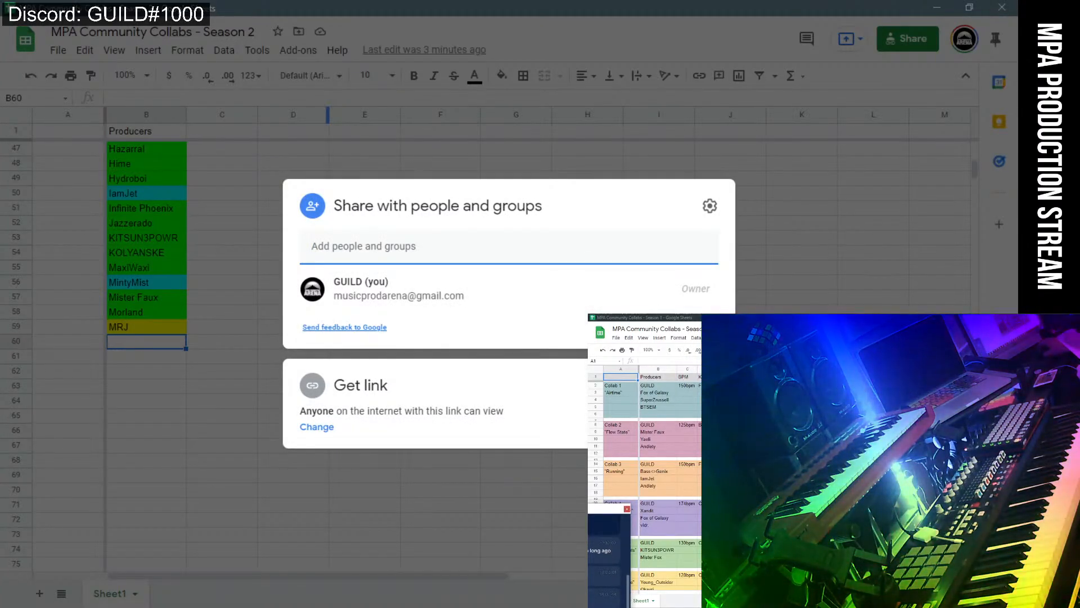
{"action": "left_click", "coordinate": [696, 417]}
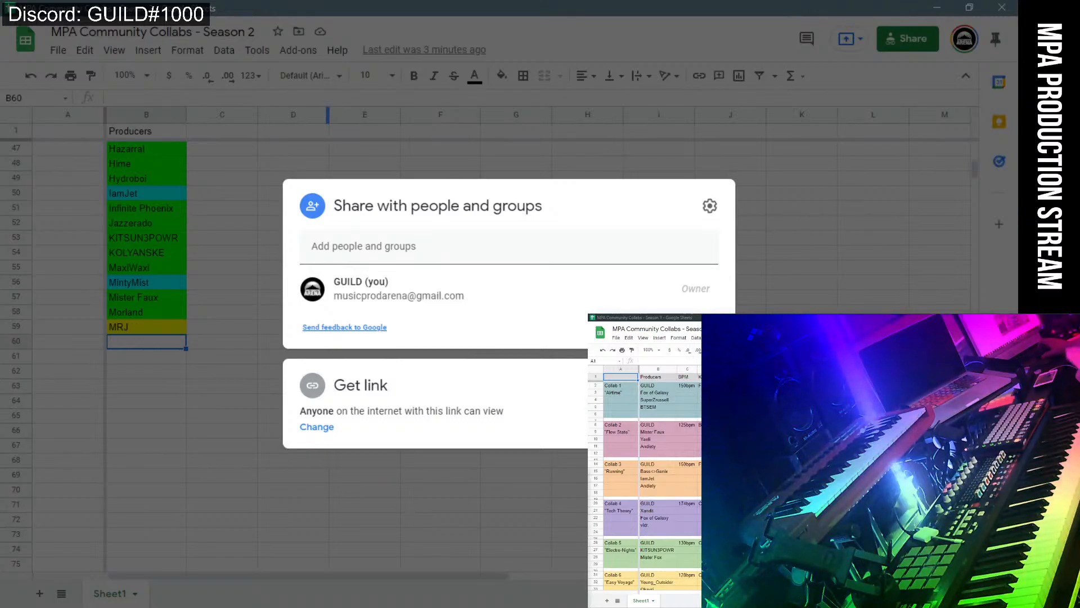
{"action": "left_click", "coordinate": [530, 25]}
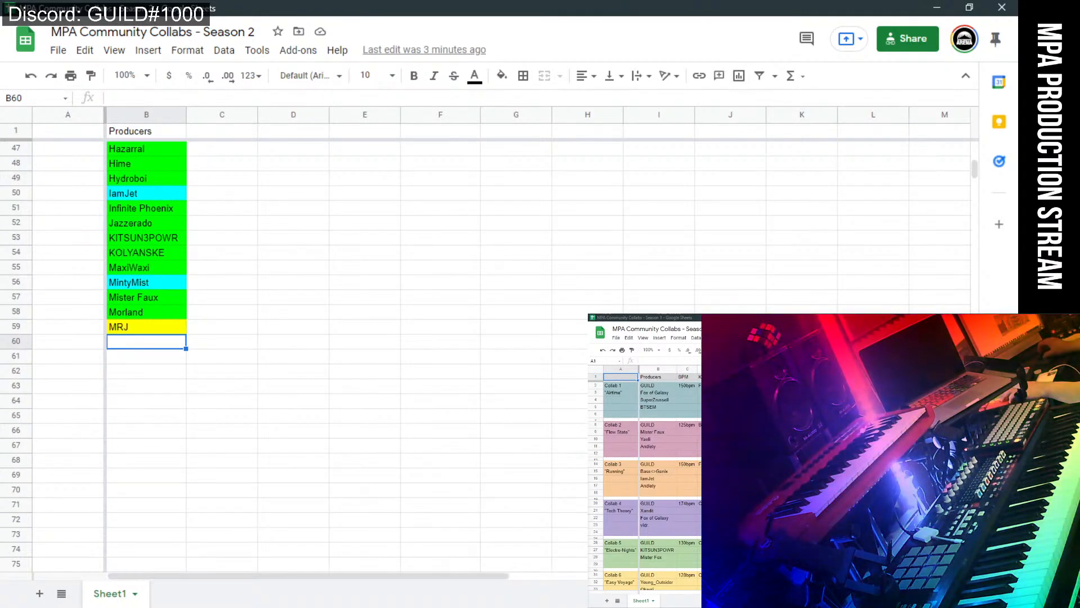
Check the MRJ and Nexic pack folders in the collected samples window.
{"action": "key", "text": "alt+Tab"}
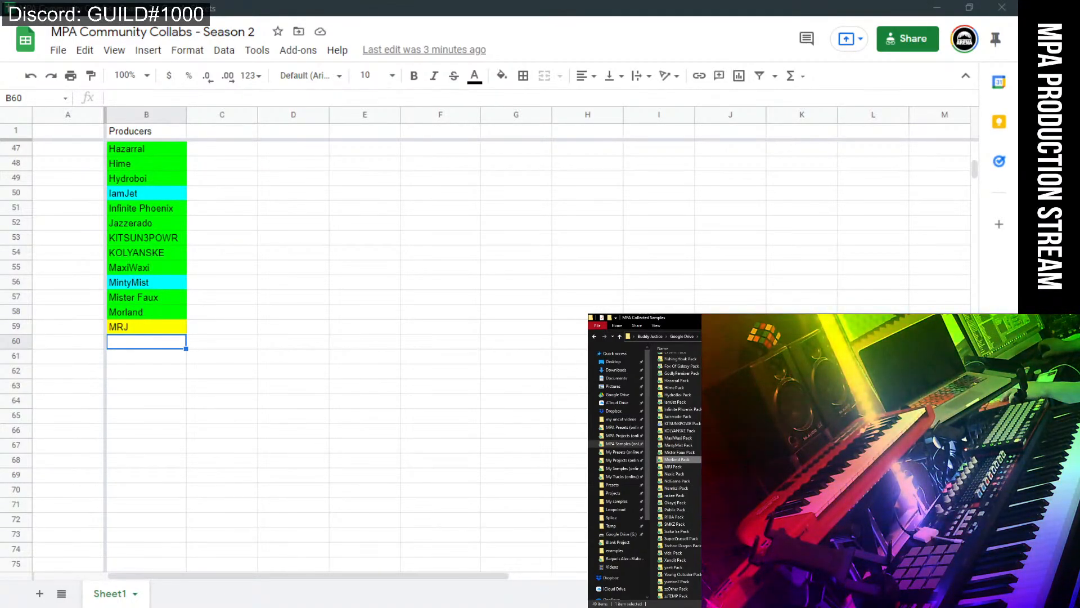
{"action": "key", "text": "alt+Tab"}
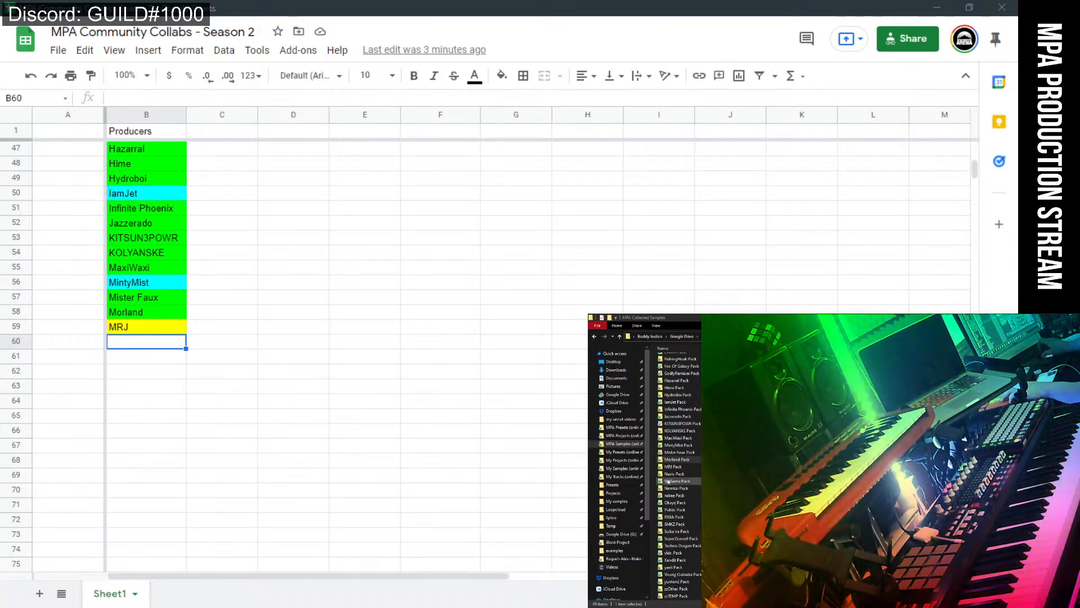
{"action": "left_click", "coordinate": [675, 467]}
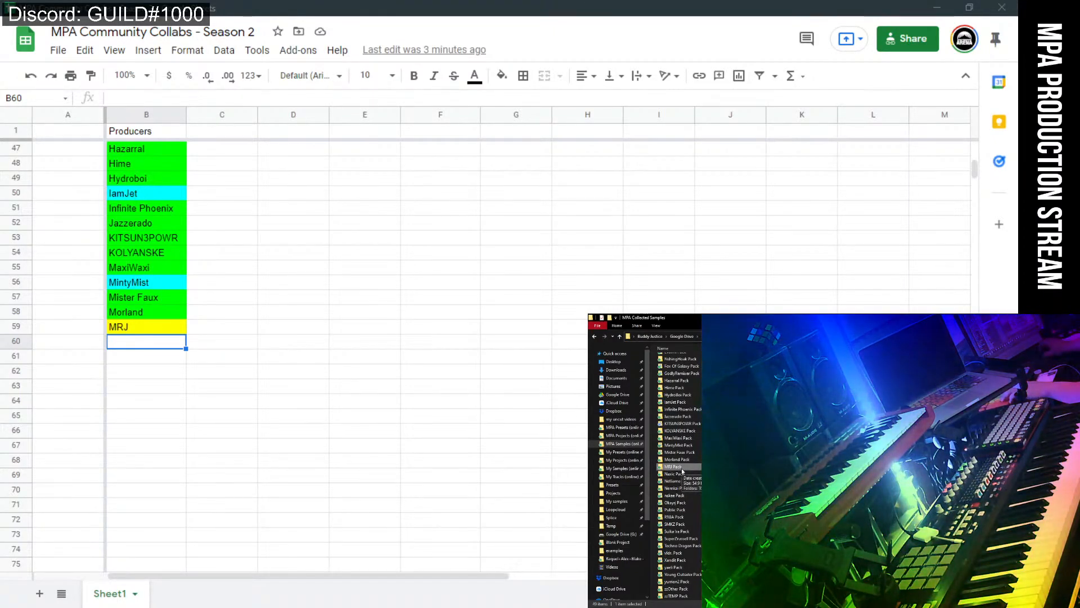
{"action": "left_click", "coordinate": [682, 474]}
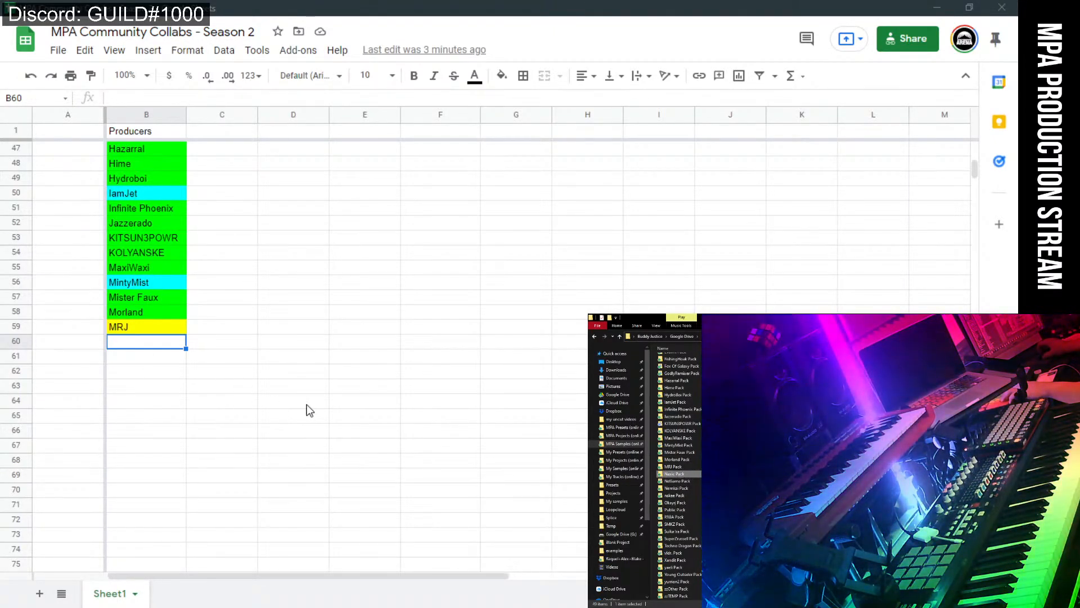
{"action": "scroll", "coordinate": [309, 411], "scroll_direction": "up", "scroll_amount": 4}
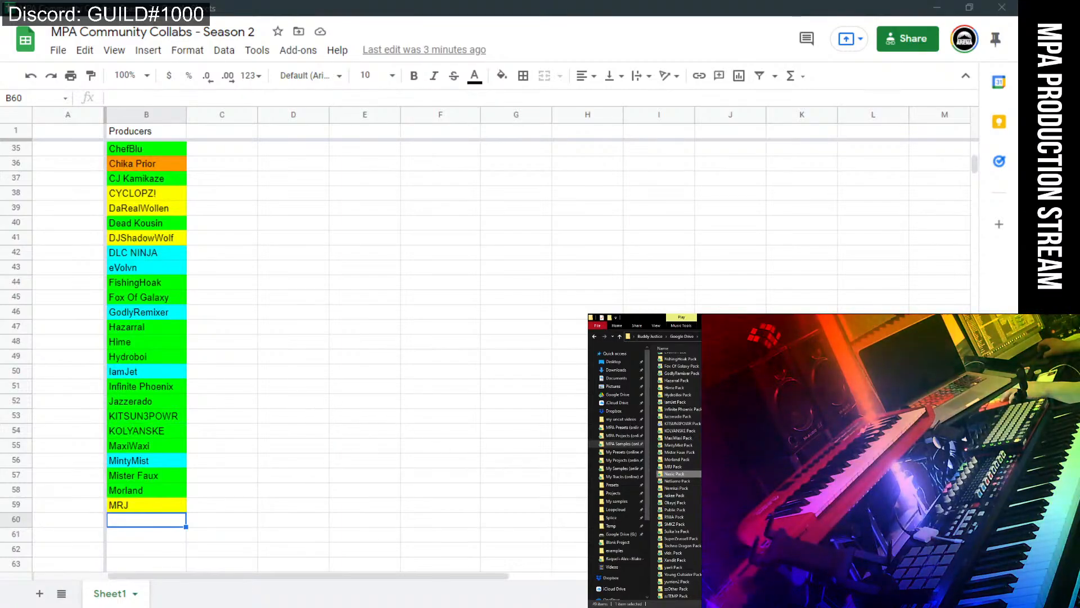
{"action": "scroll", "coordinate": [363, 439], "scroll_direction": "down", "scroll_amount": 5}
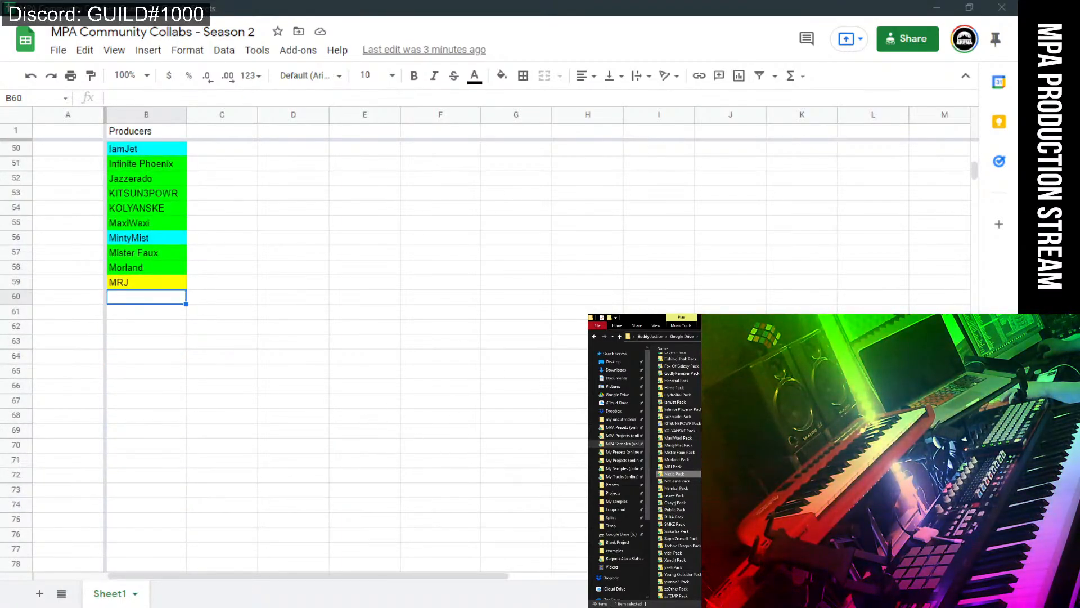
Enter Naxic in B60 and NdGame in B61 with bright green fills, then begin Nemkai in B62.
{"action": "left_click", "coordinate": [120, 302]}
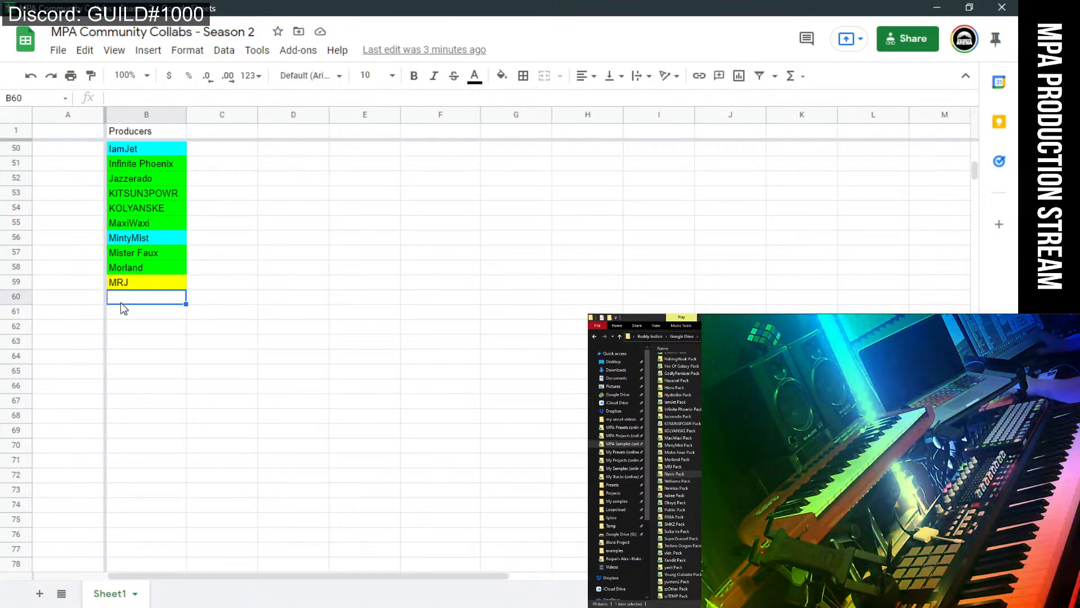
{"action": "type", "text": "Naxic"}
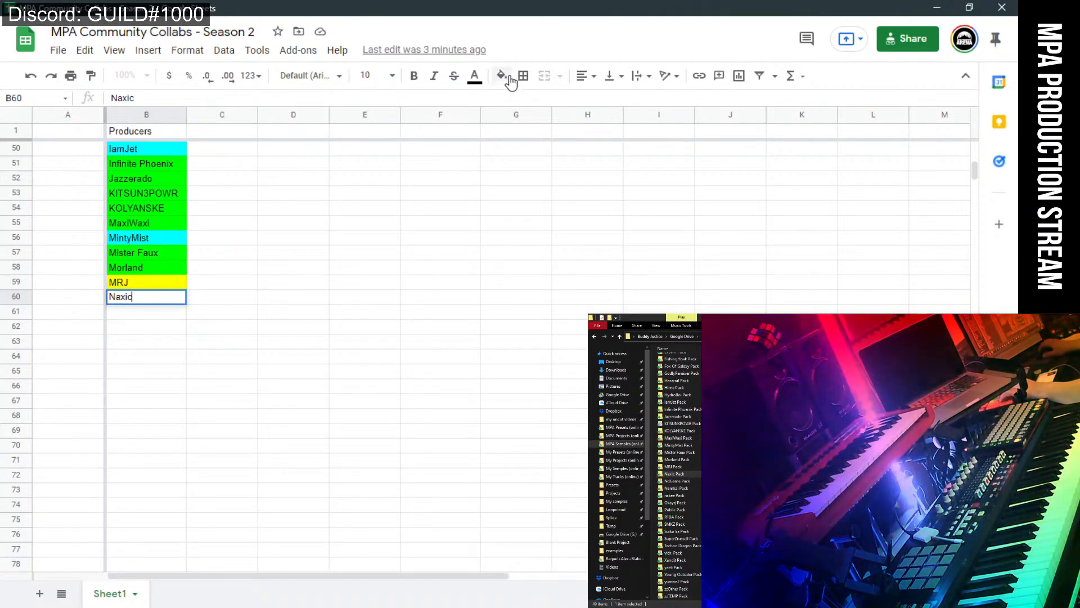
{"action": "left_click", "coordinate": [502, 75]}
{"action": "left_click", "coordinate": [570, 212]}
{"action": "left_click", "coordinate": [141, 318]}
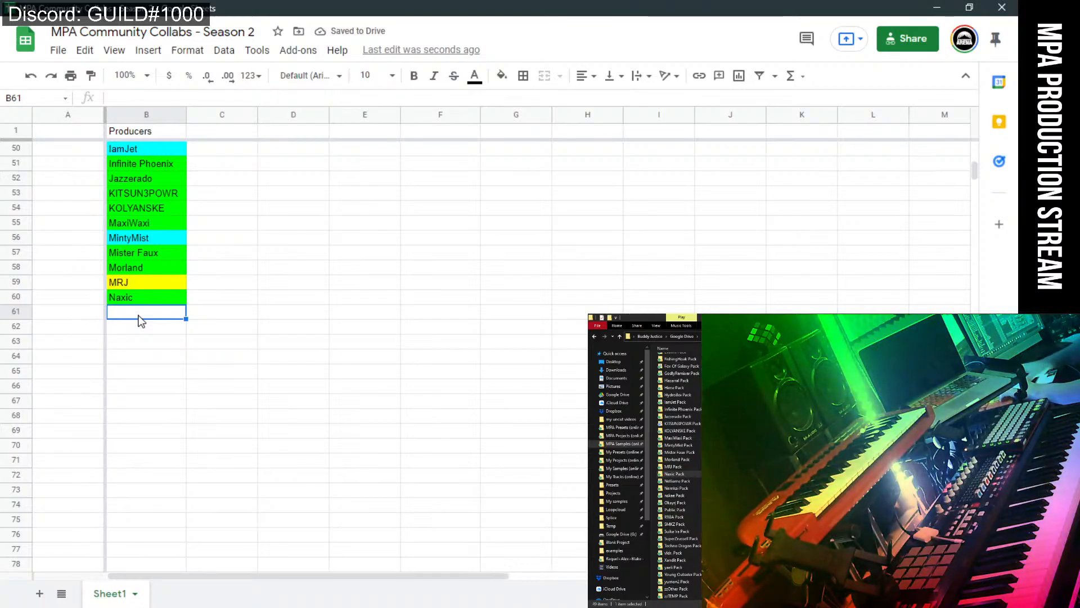
{"action": "type", "text": "NdGame"}
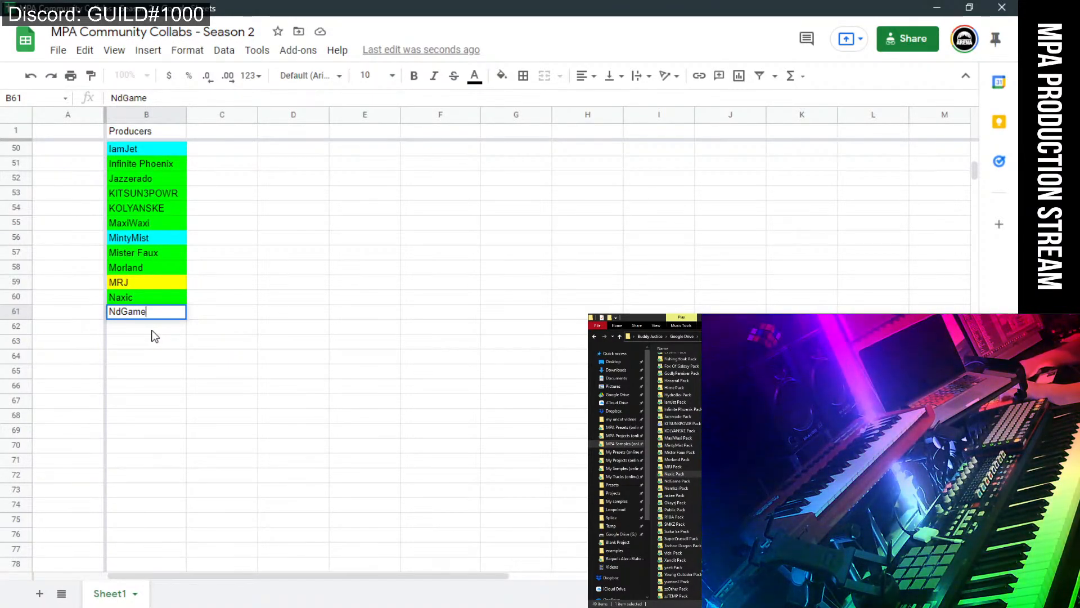
{"action": "left_click", "coordinate": [501, 75]}
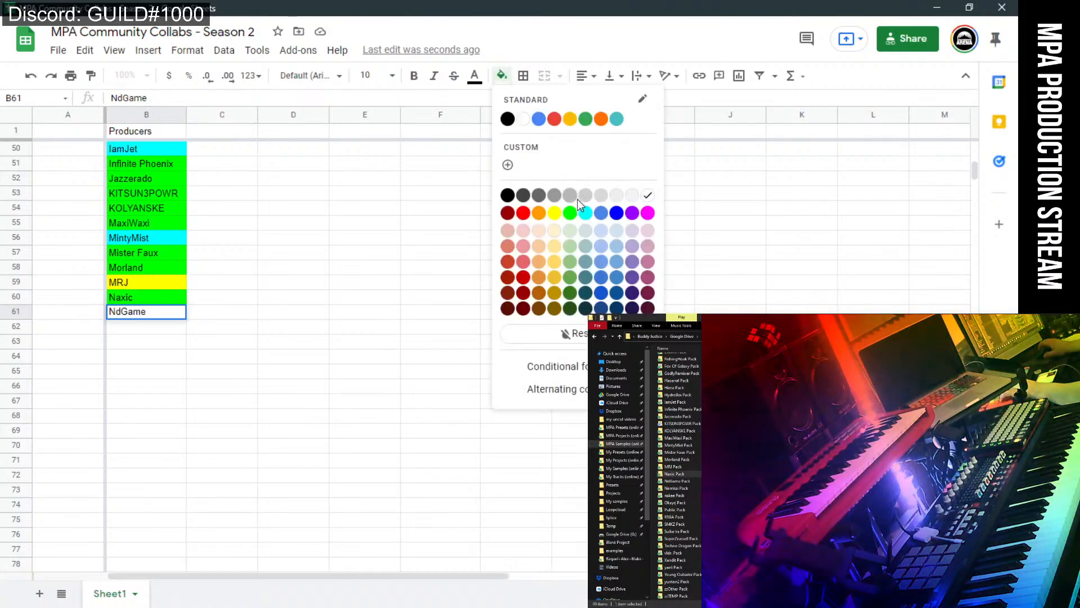
{"action": "left_click", "coordinate": [570, 212]}
{"action": "left_click", "coordinate": [174, 332]}
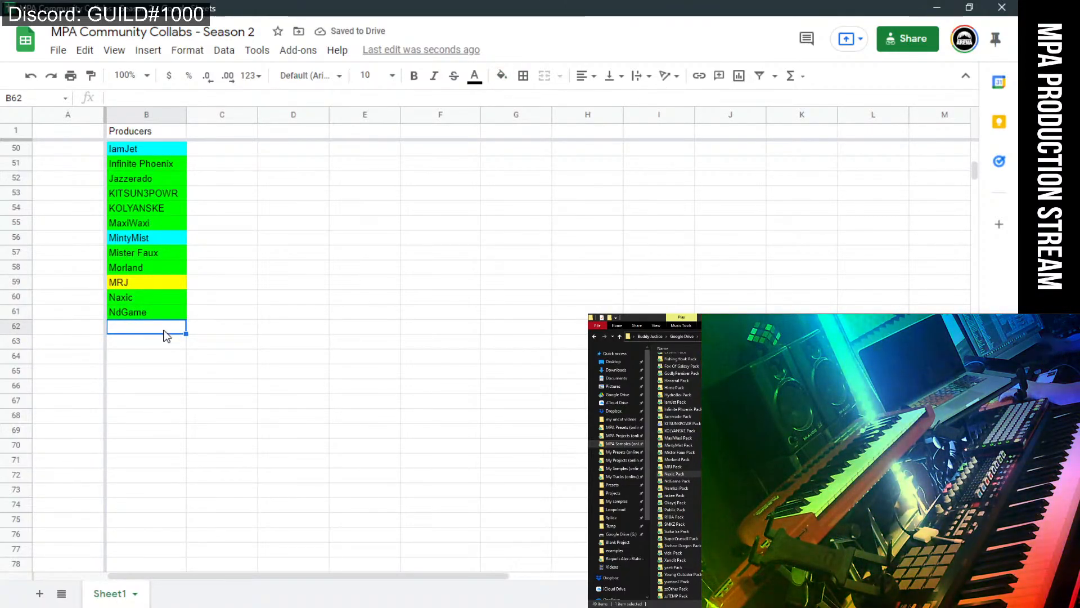
{"action": "type", "text": "Nemkai"}
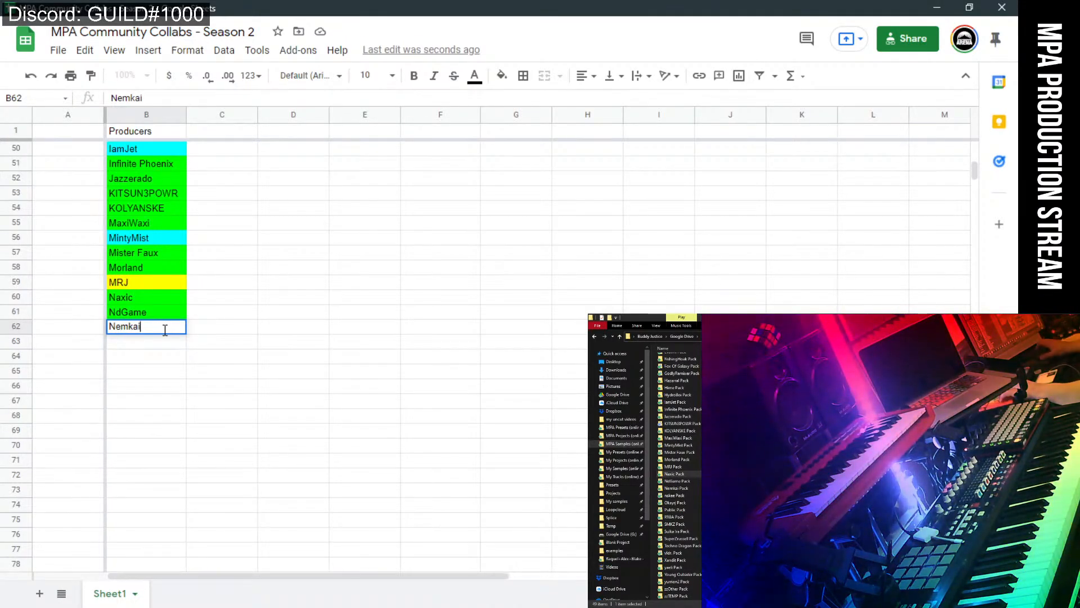
Fill Nemkai green, check the next pack name, and enter Nskee in B63.
{"action": "left_click", "coordinate": [502, 75]}
{"action": "left_click", "coordinate": [566, 206]}
{"action": "left_click", "coordinate": [566, 207]}
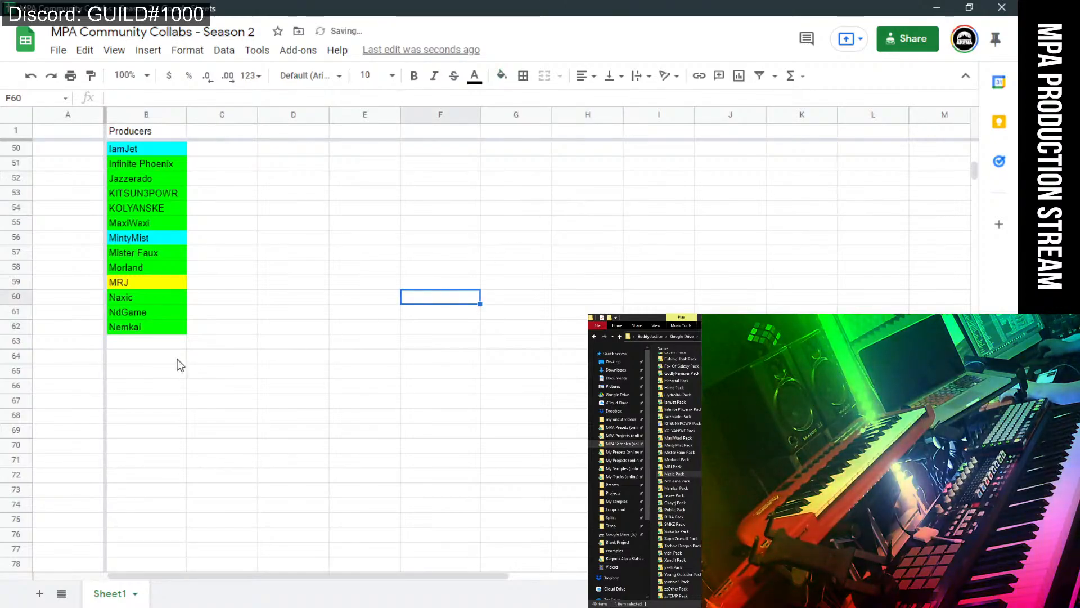
{"action": "left_click", "coordinate": [148, 345]}
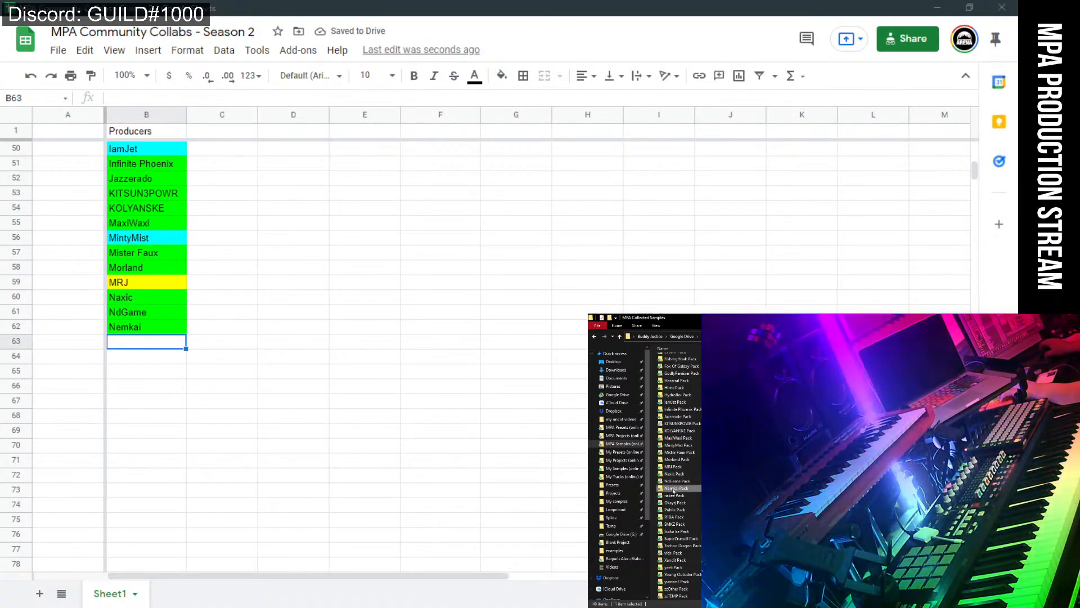
{"action": "left_click", "coordinate": [674, 495]}
{"action": "left_click", "coordinate": [160, 345]}
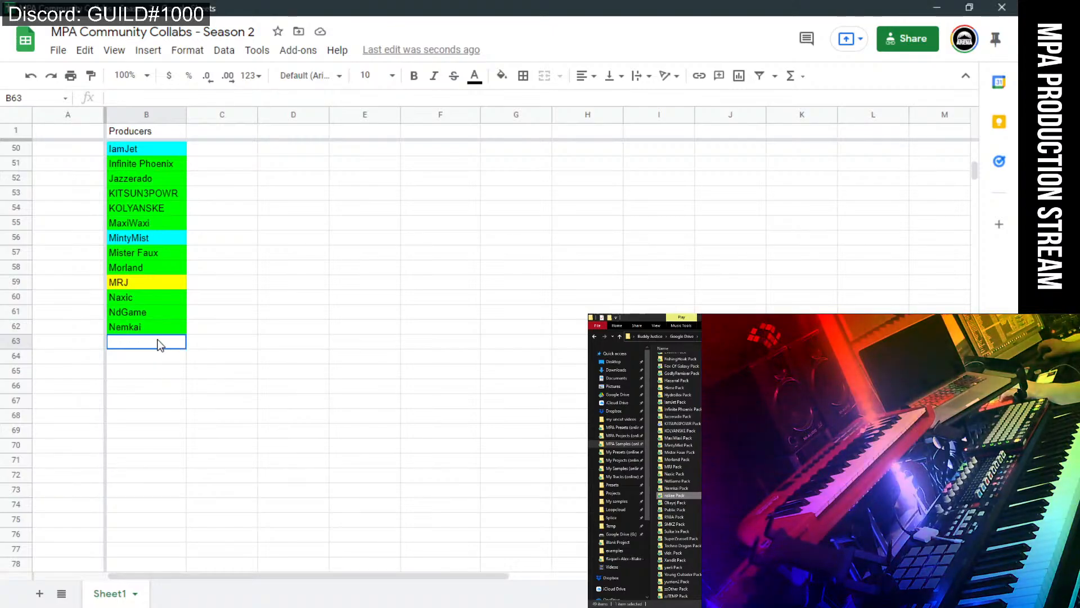
{"action": "type", "text": "Nskee"}
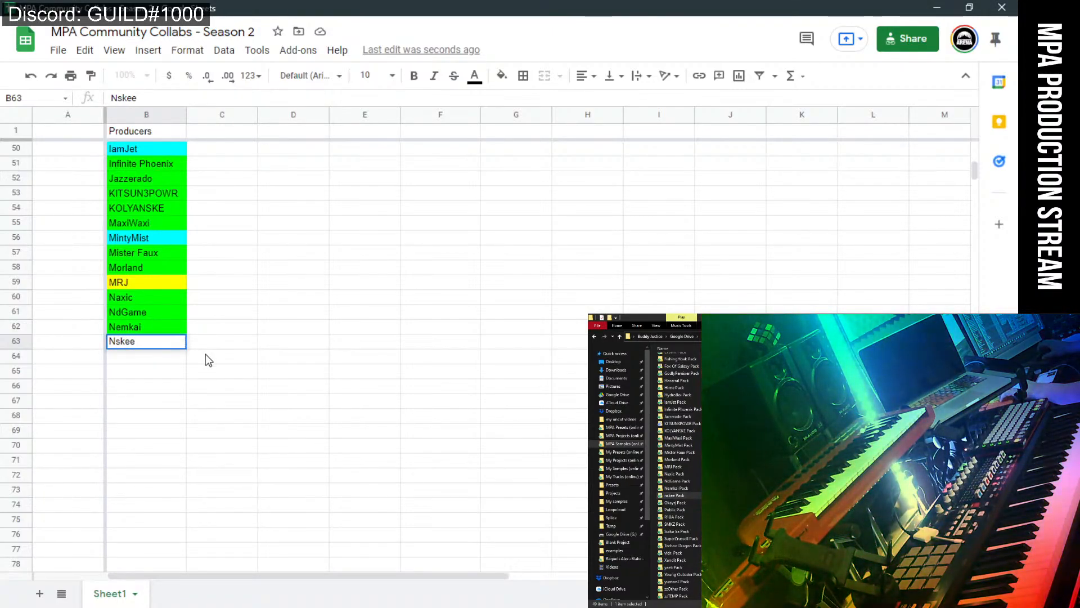
{"action": "key", "text": "Tab"}
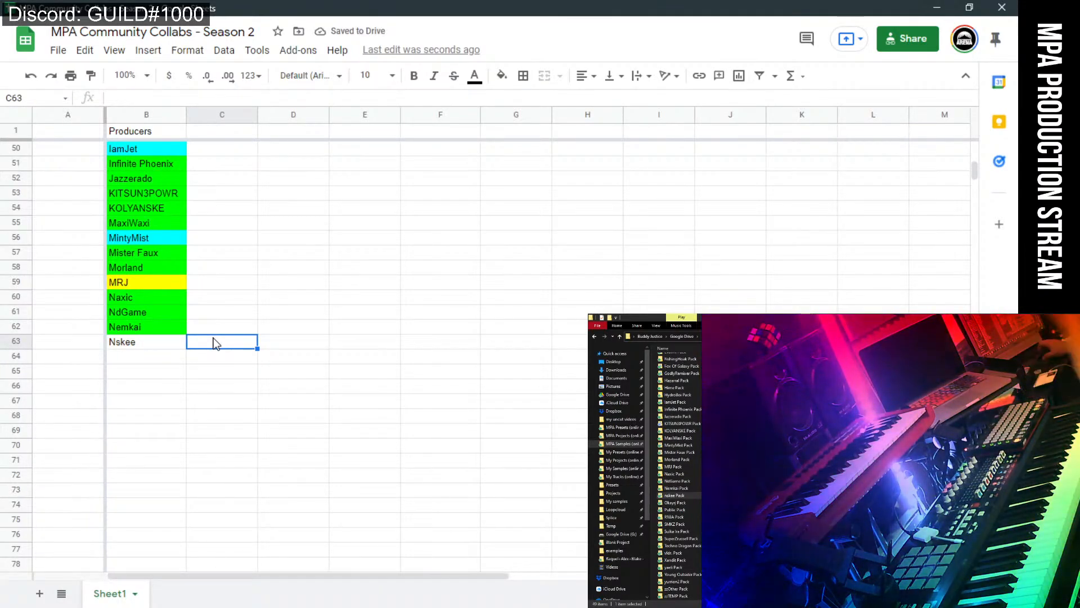
Colour Nskee cyan and add Okayrj in B64 with a cyan fill.
{"action": "left_click", "coordinate": [177, 348]}
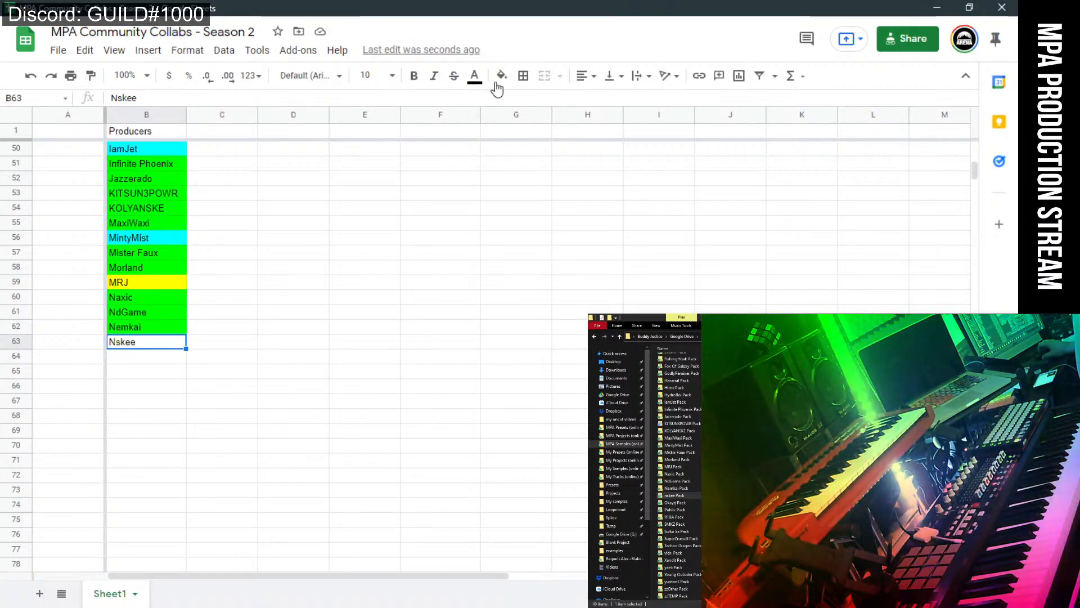
{"action": "left_click", "coordinate": [502, 76]}
{"action": "left_click", "coordinate": [591, 209]}
{"action": "left_click", "coordinate": [304, 346]}
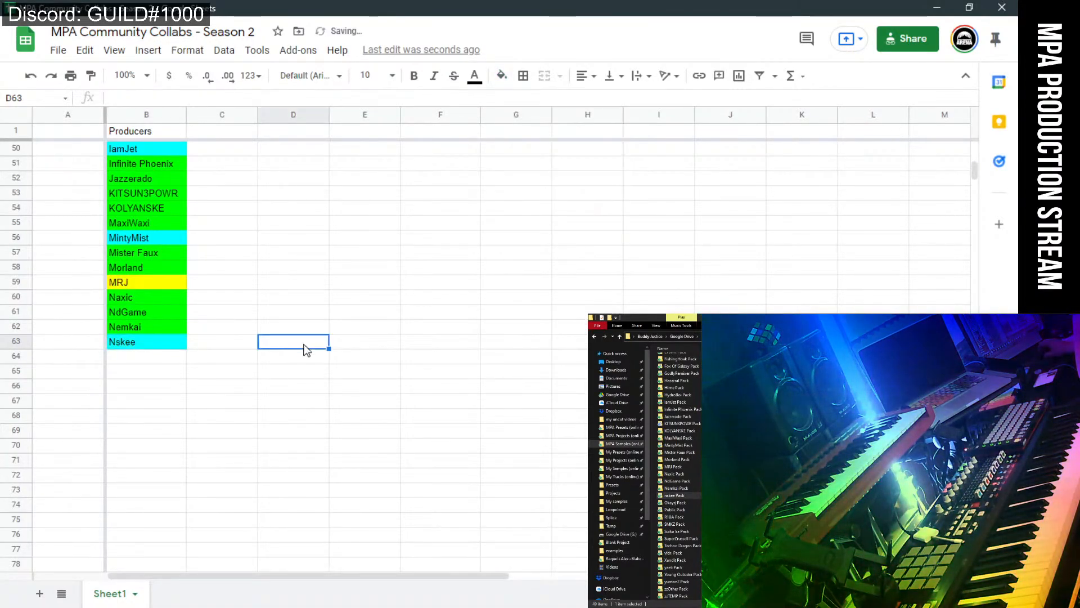
{"action": "left_click", "coordinate": [159, 360]}
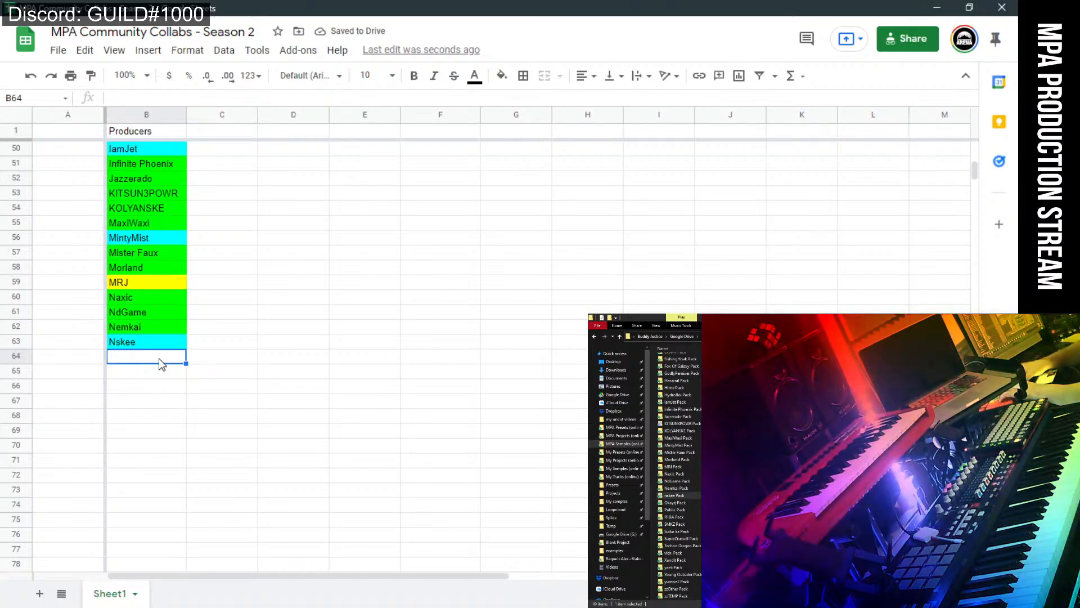
{"action": "type", "text": "Okay"}
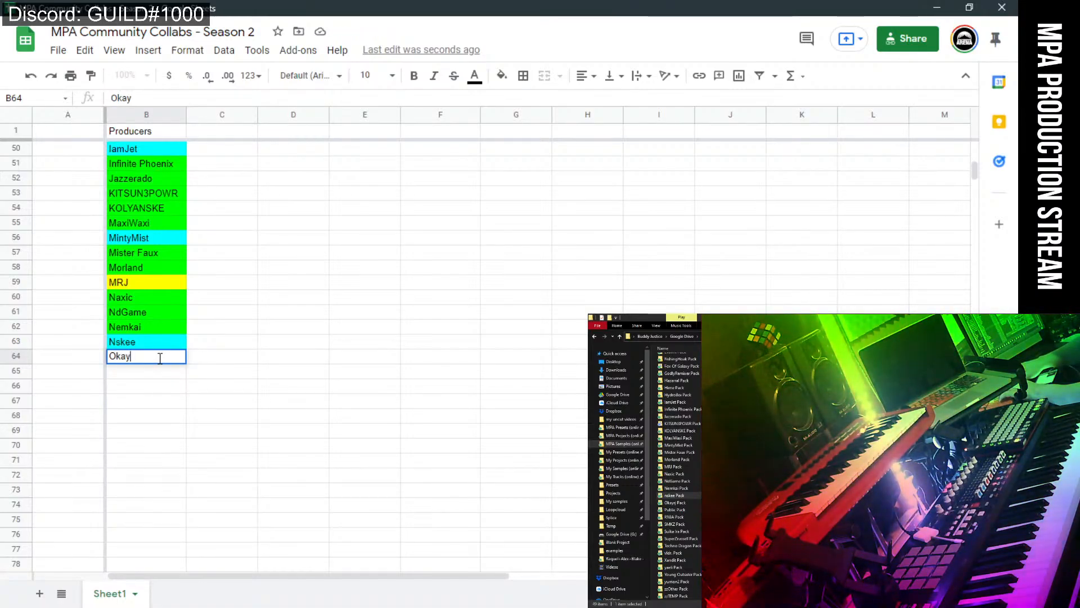
{"action": "type", "text": "rj"}
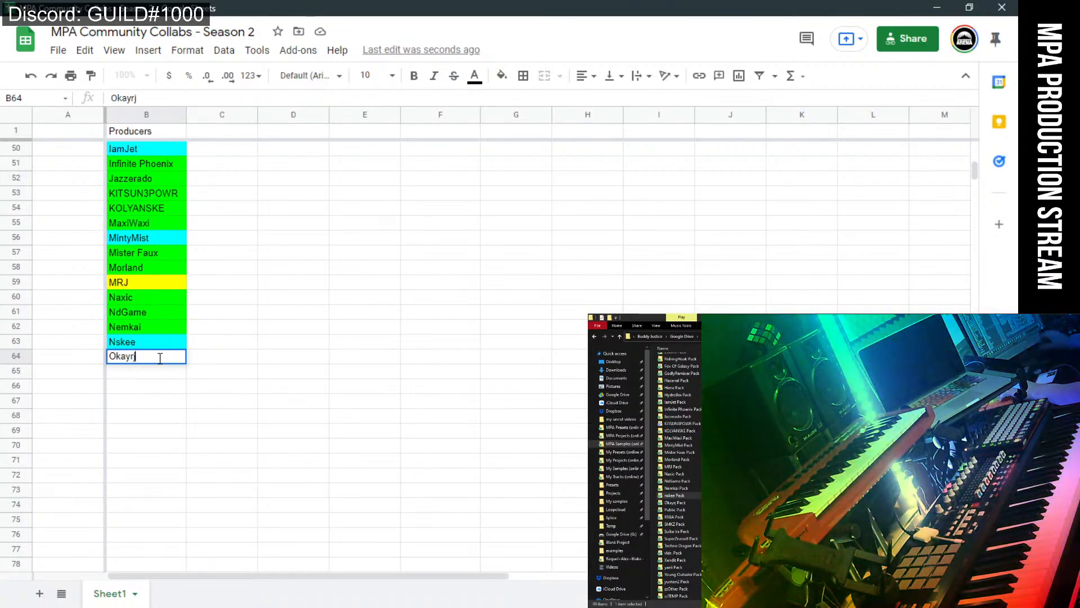
{"action": "left_click", "coordinate": [502, 74]}
{"action": "left_click", "coordinate": [590, 215]}
Add R1BA in B65 and SMKZ in B66, both filled green.
{"action": "left_click", "coordinate": [157, 373]}
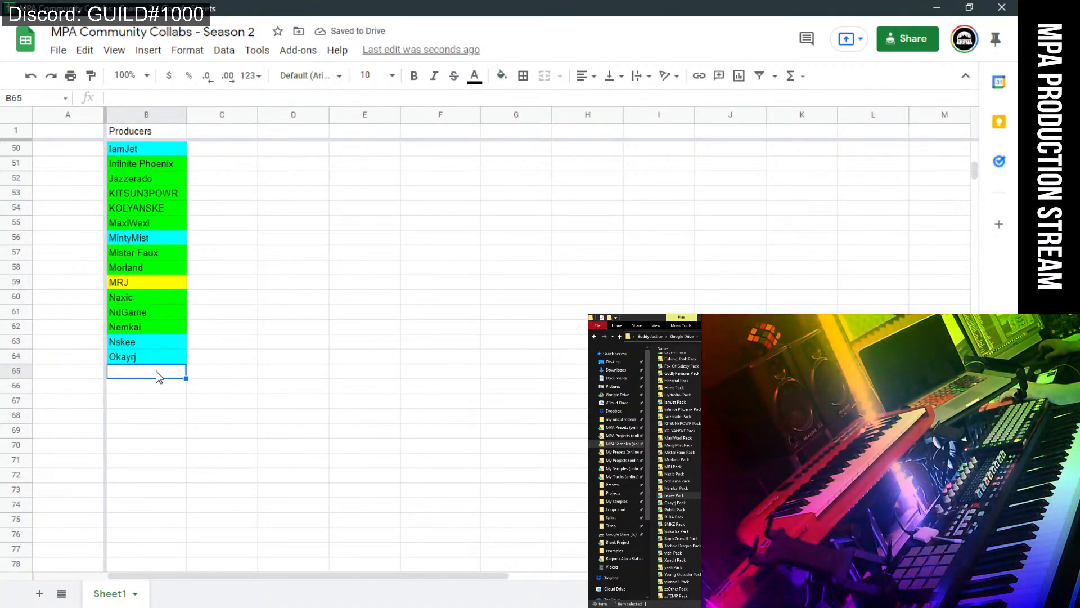
{"action": "type", "text": "R"}
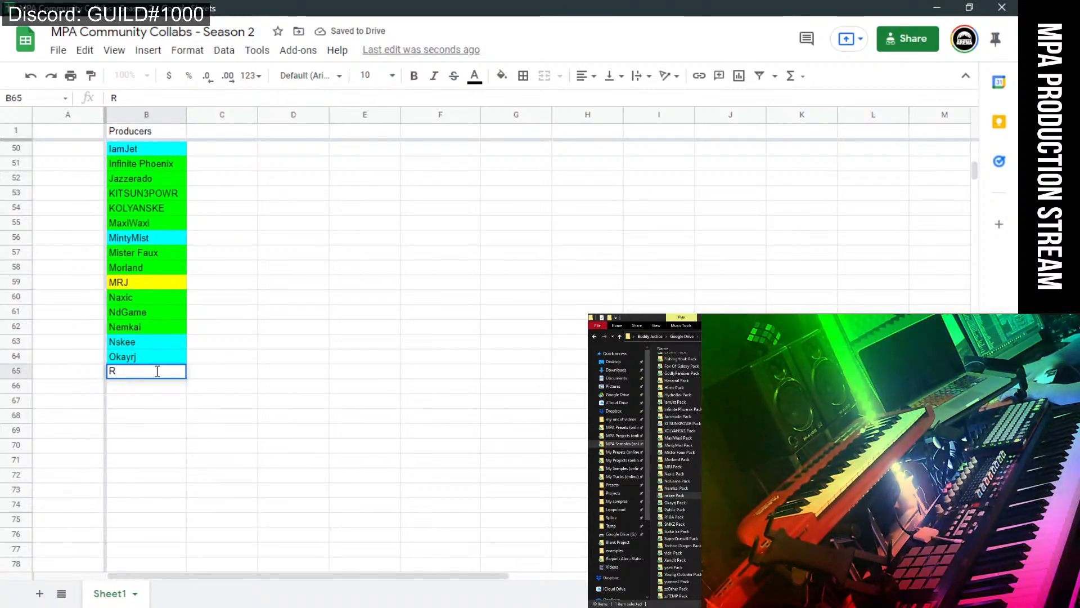
{"action": "type", "text": "1BA"}
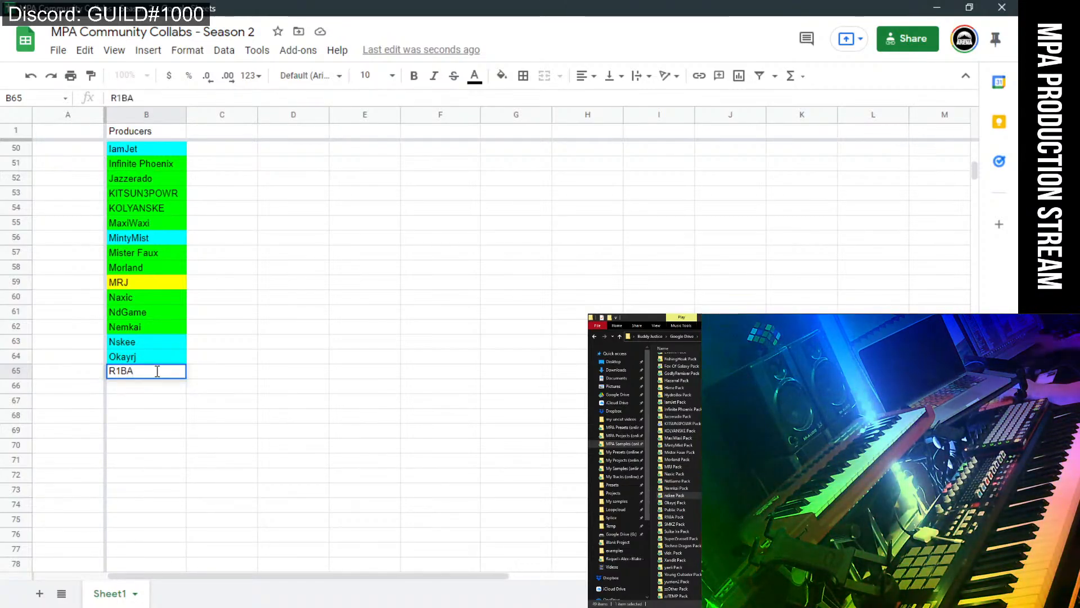
{"action": "left_click", "coordinate": [501, 76]}
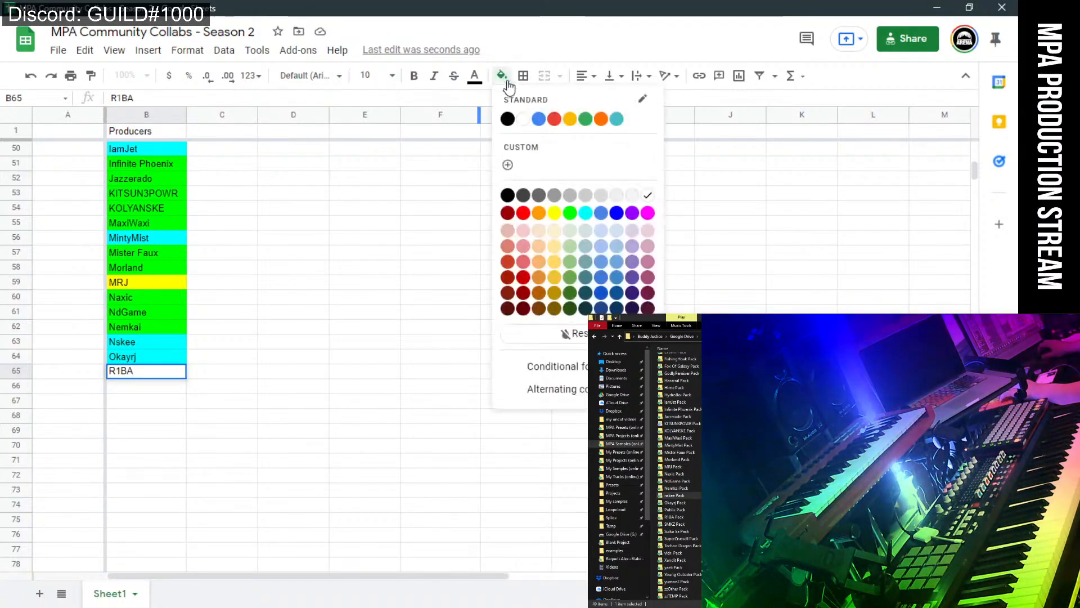
{"action": "left_click", "coordinate": [569, 213]}
{"action": "left_click", "coordinate": [135, 390]}
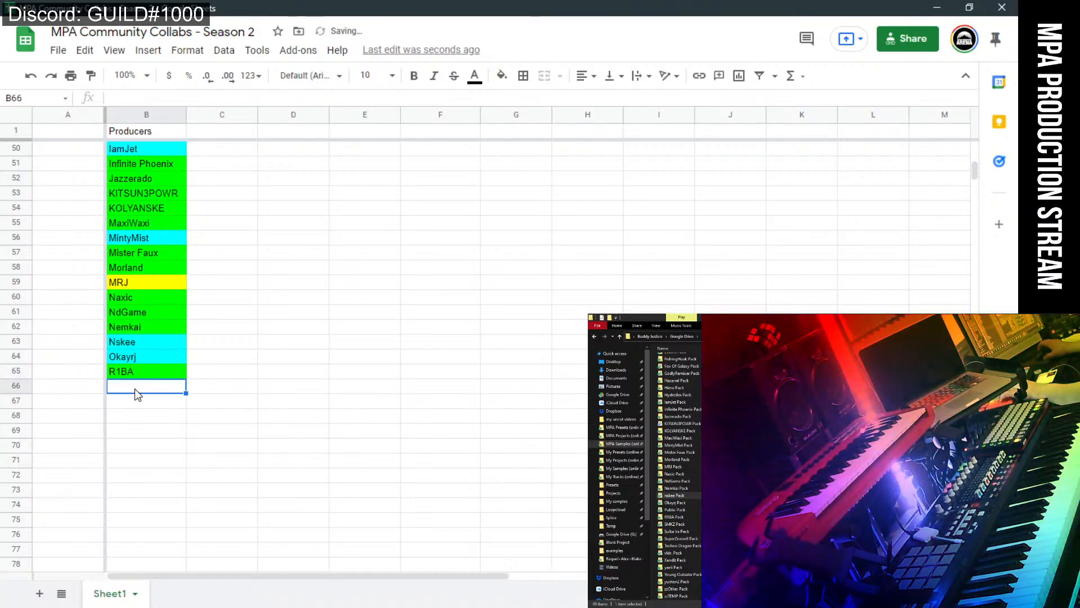
{"action": "type", "text": "SMK"}
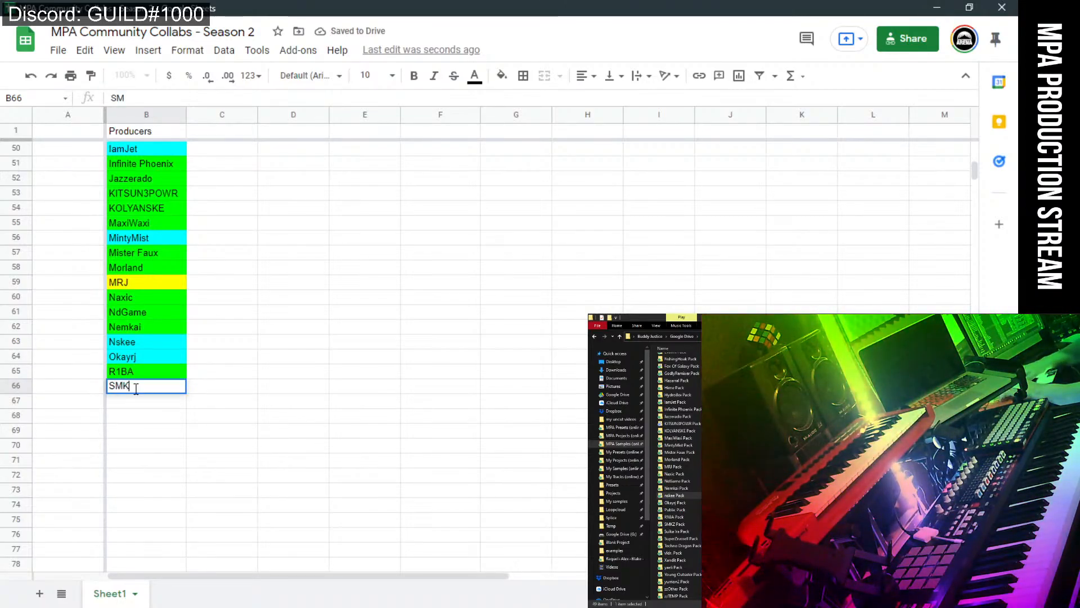
{"action": "type", "text": "Z"}
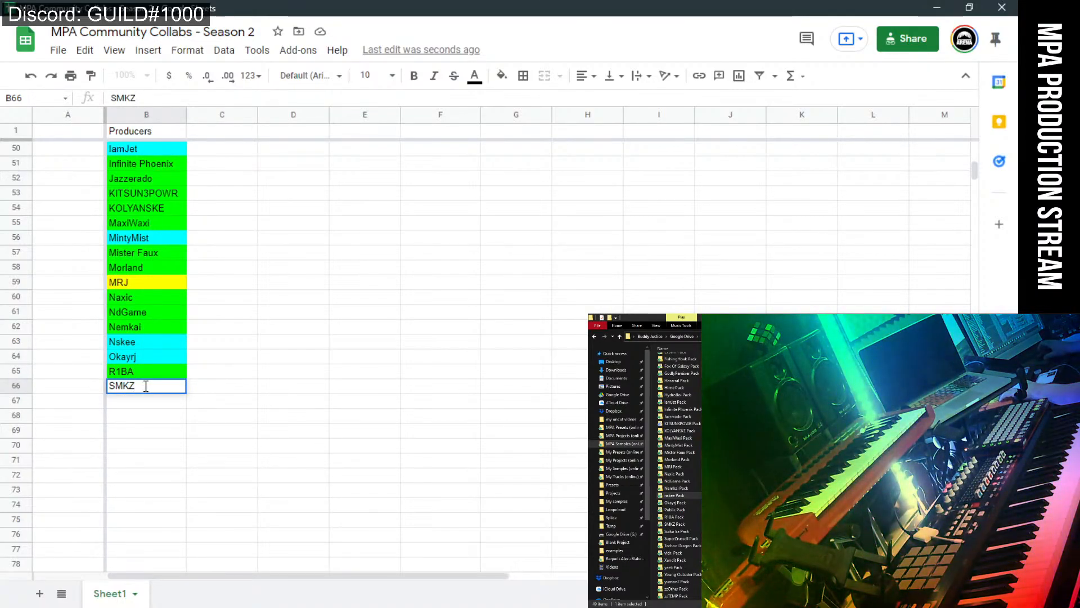
{"action": "left_click", "coordinate": [502, 76]}
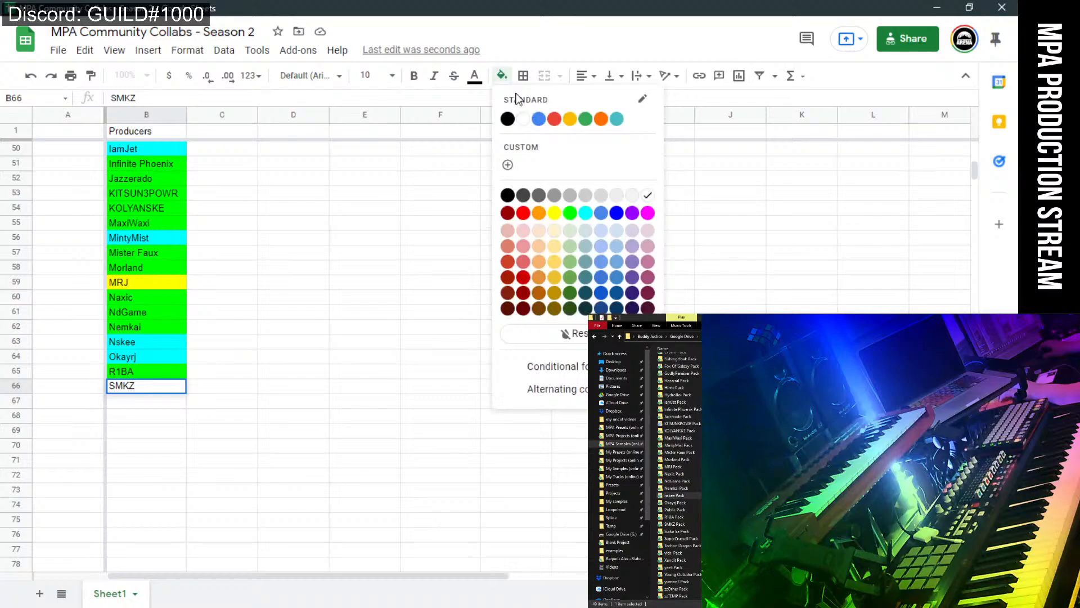
{"action": "left_click", "coordinate": [570, 215]}
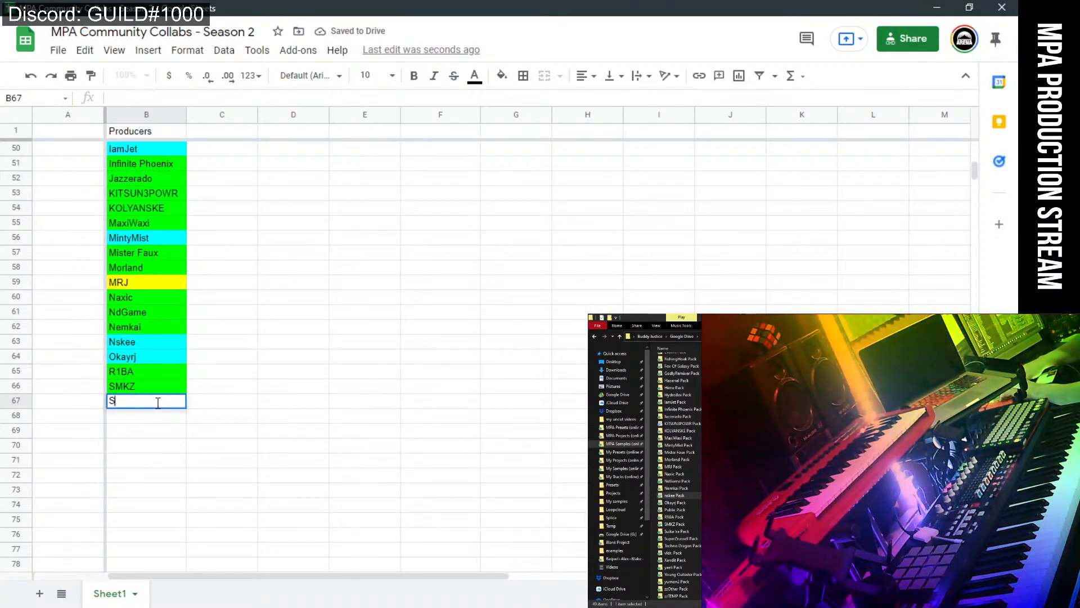
{"action": "type", "text": "Suika"}
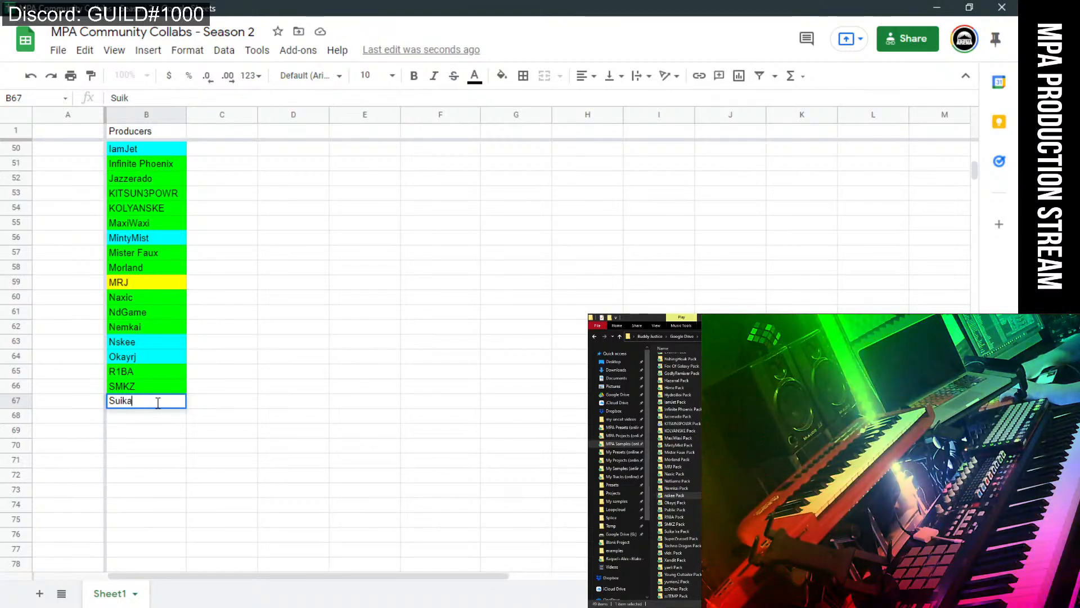
{"action": "type", "text": " Ira"}
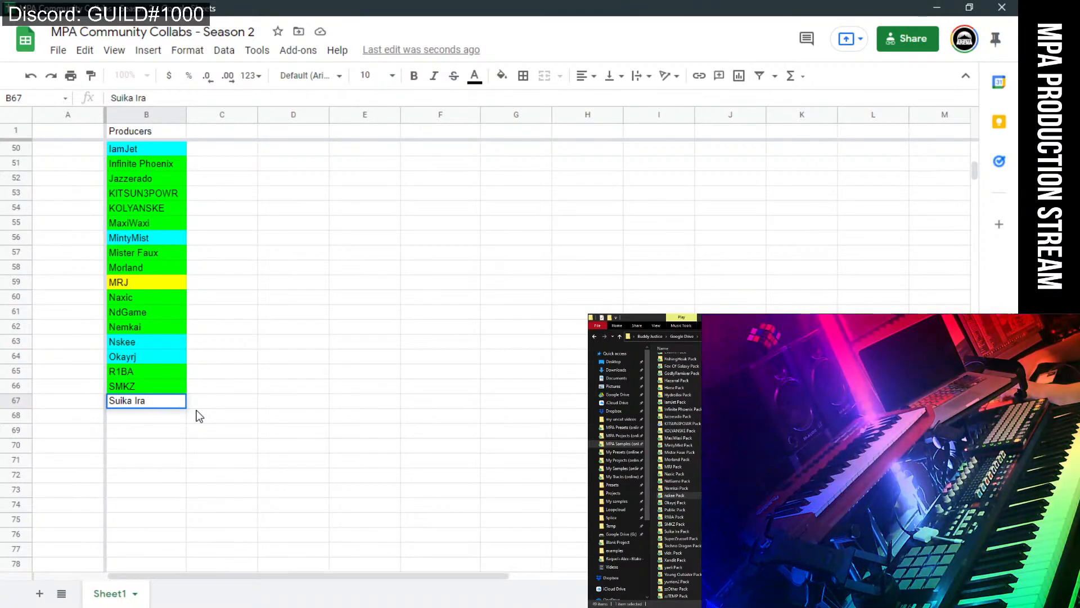
{"action": "left_click", "coordinate": [502, 76]}
{"action": "left_click", "coordinate": [569, 209]}
{"action": "key", "text": "Down"}
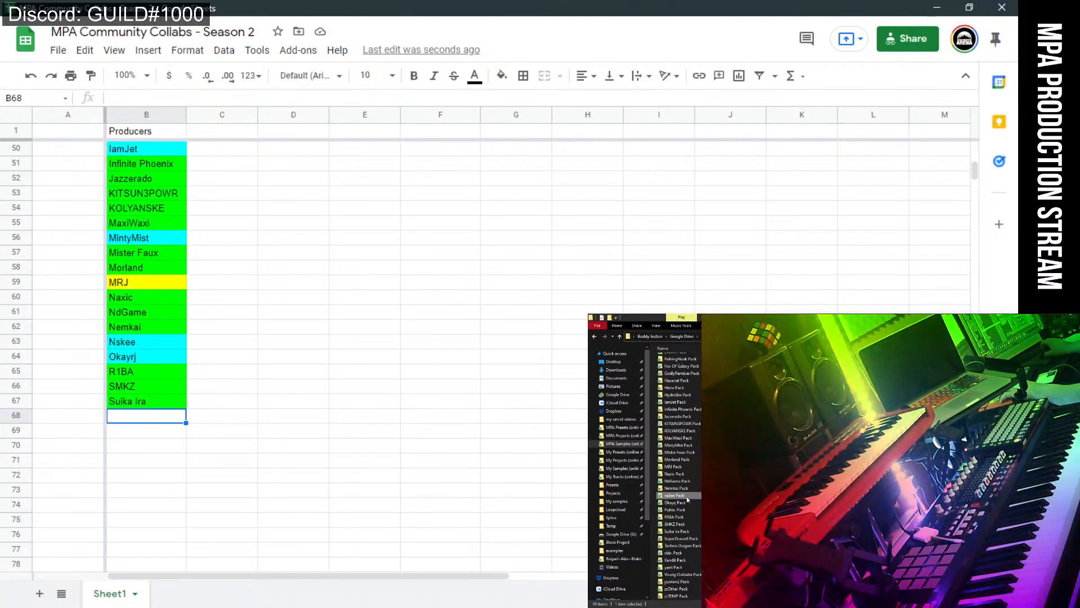
{"action": "left_click", "coordinate": [687, 532]}
{"action": "left_click", "coordinate": [126, 417]}
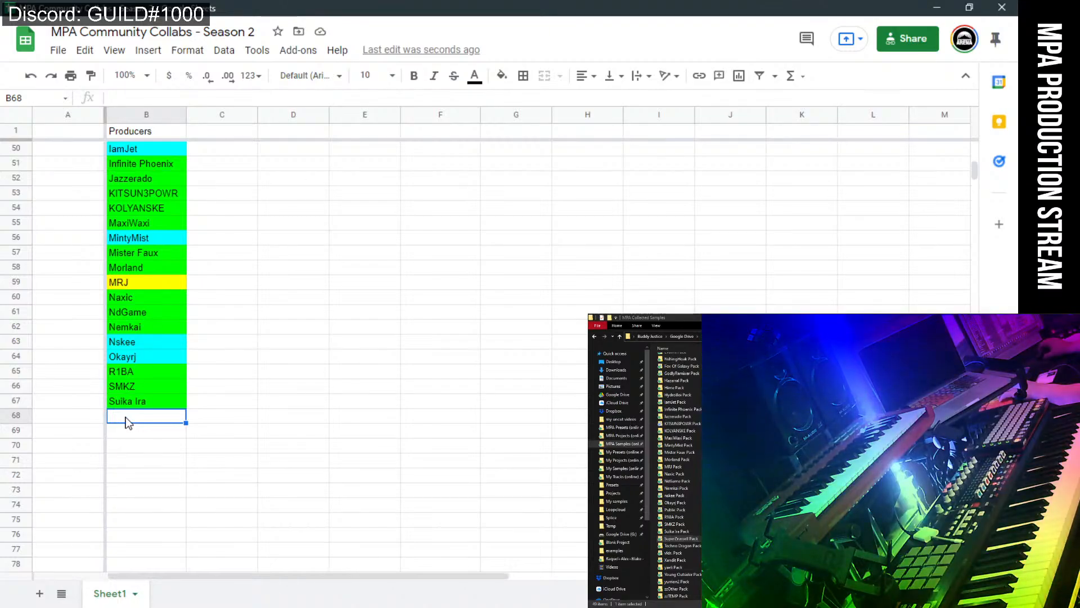
{"action": "type", "text": "Super"}
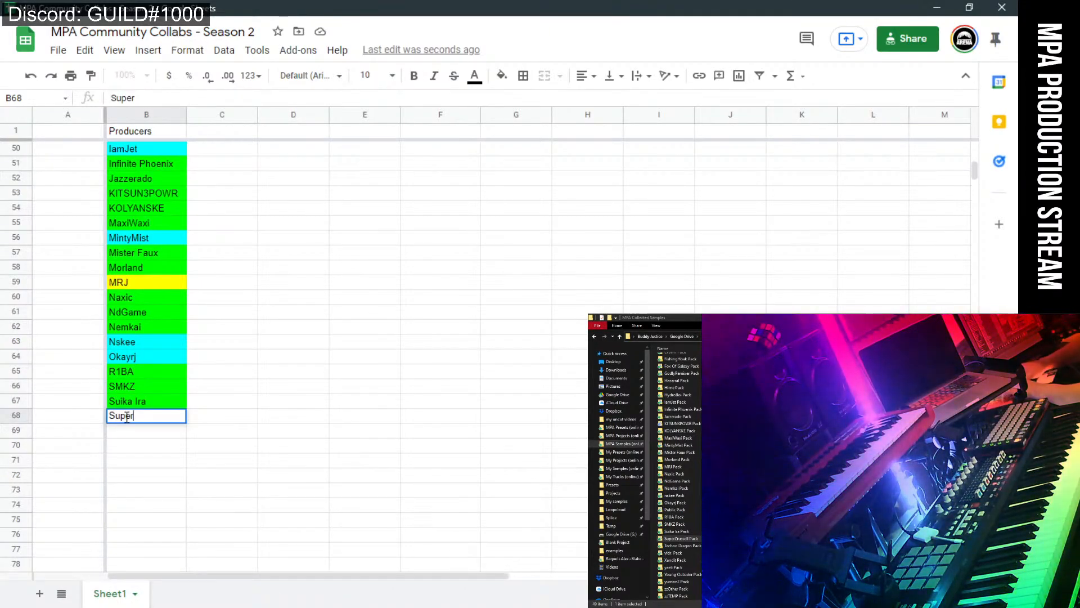
{"action": "type", "text": "Zru"}
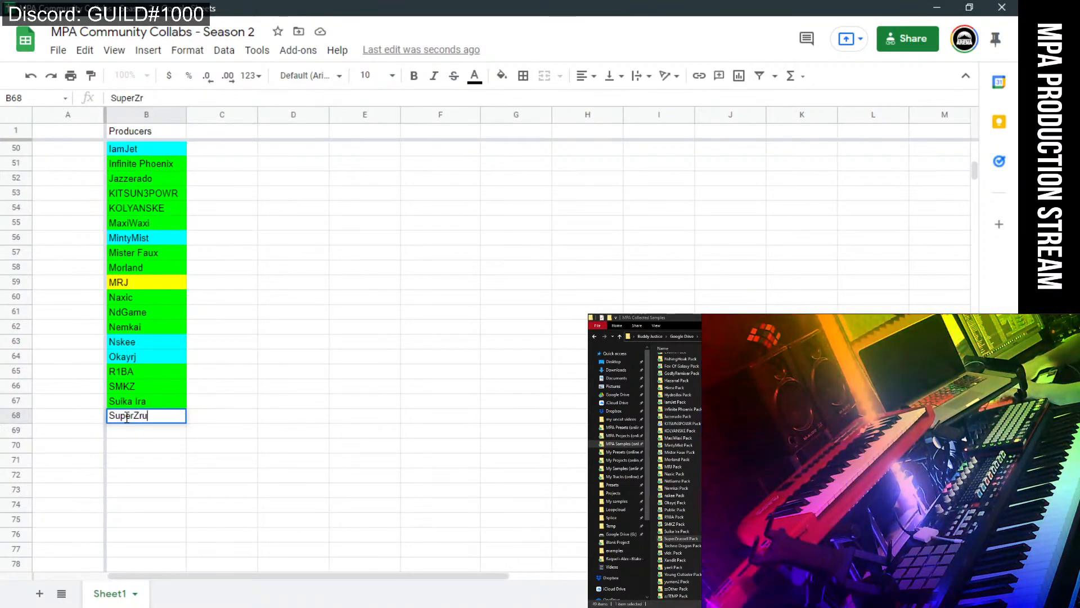
{"action": "type", "text": "ss"}
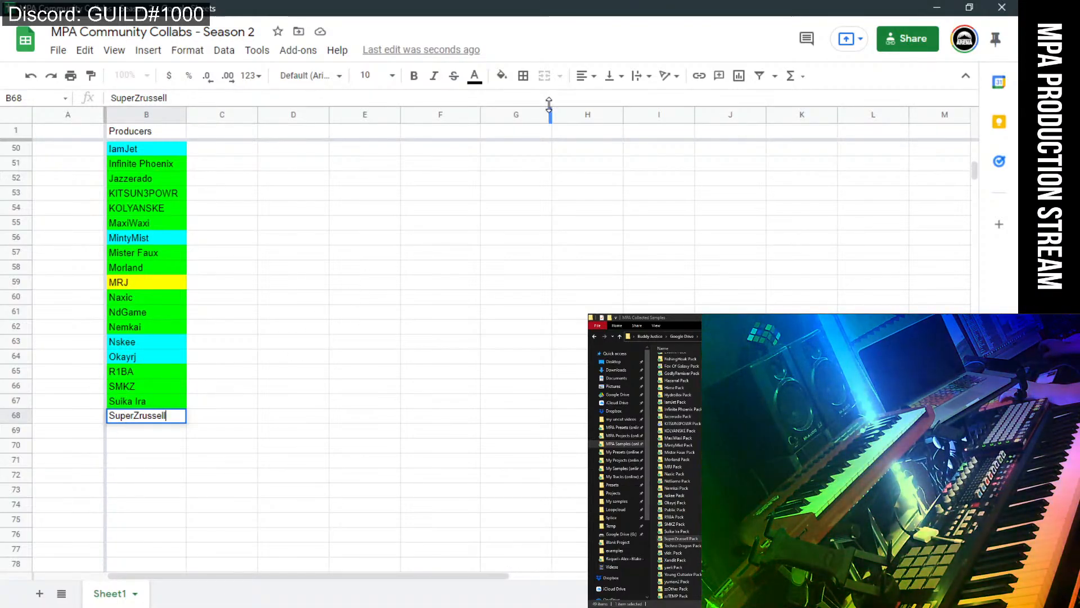
{"action": "type", "text": "ell"}
{"action": "left_click", "coordinate": [501, 74]}
{"action": "left_click", "coordinate": [572, 216]}
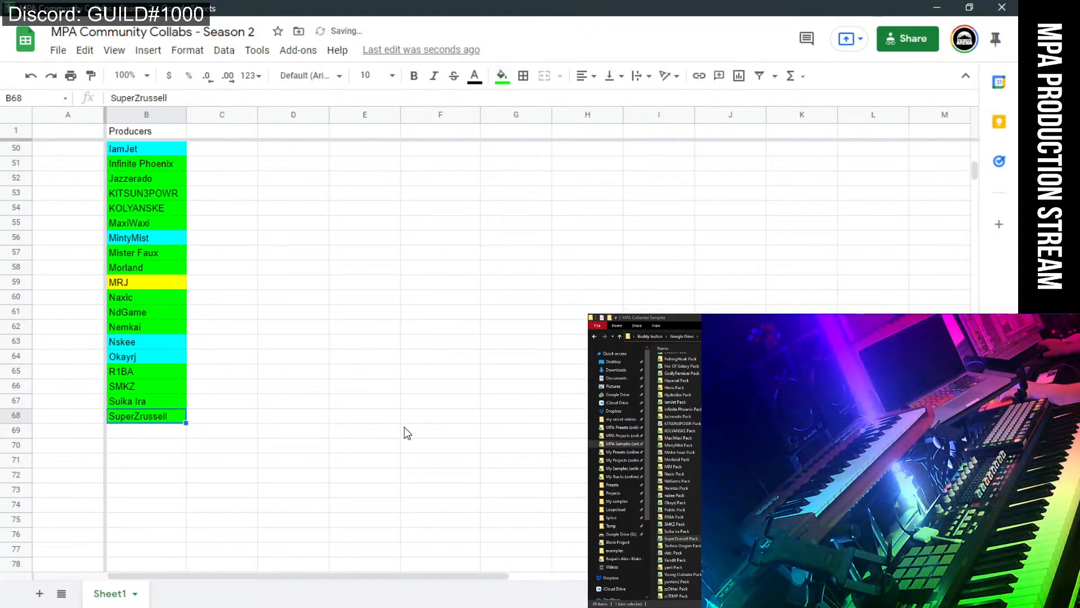
Enter Techno Dragon in B69 and fill it green.
{"action": "left_click", "coordinate": [404, 427]}
{"action": "scroll", "coordinate": [404, 426], "scroll_direction": "down", "scroll_amount": 4}
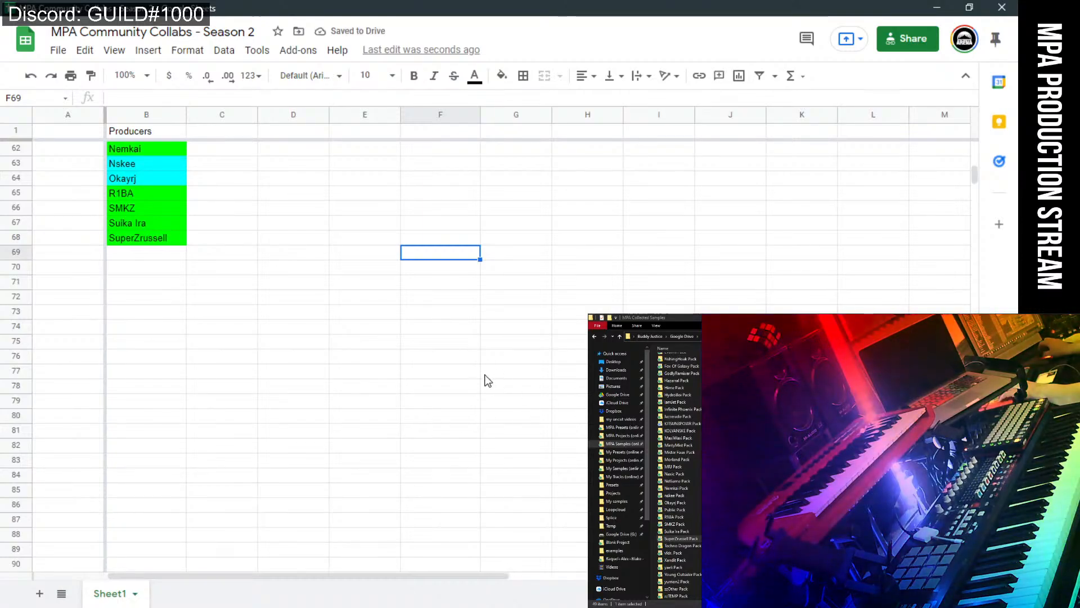
{"action": "left_click", "coordinate": [145, 254]}
{"action": "type", "text": "Tech"}
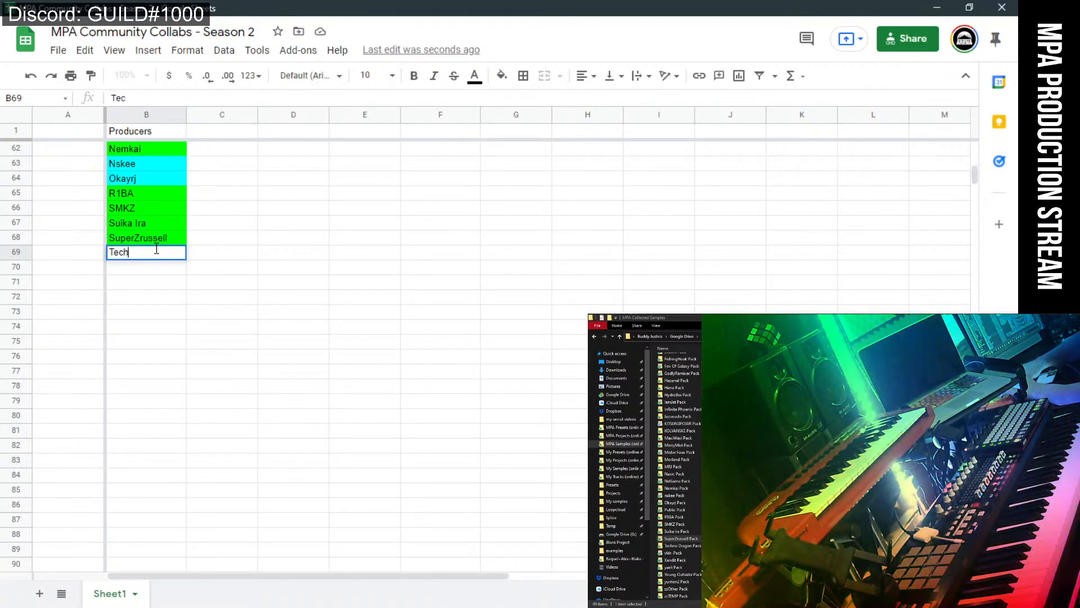
{"action": "type", "text": "no Dragon"}
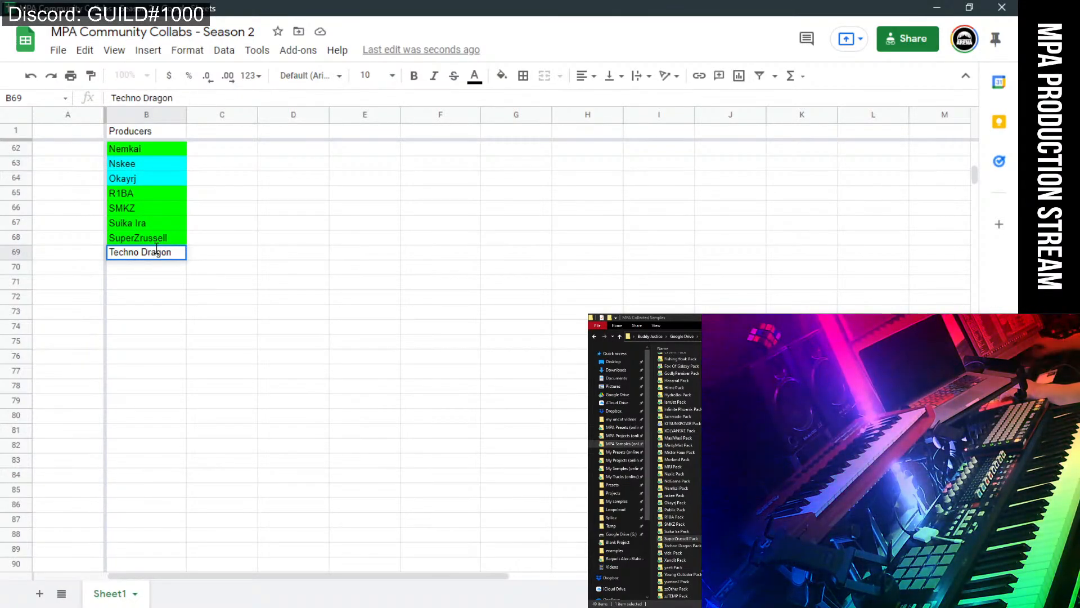
{"action": "left_click", "coordinate": [502, 79]}
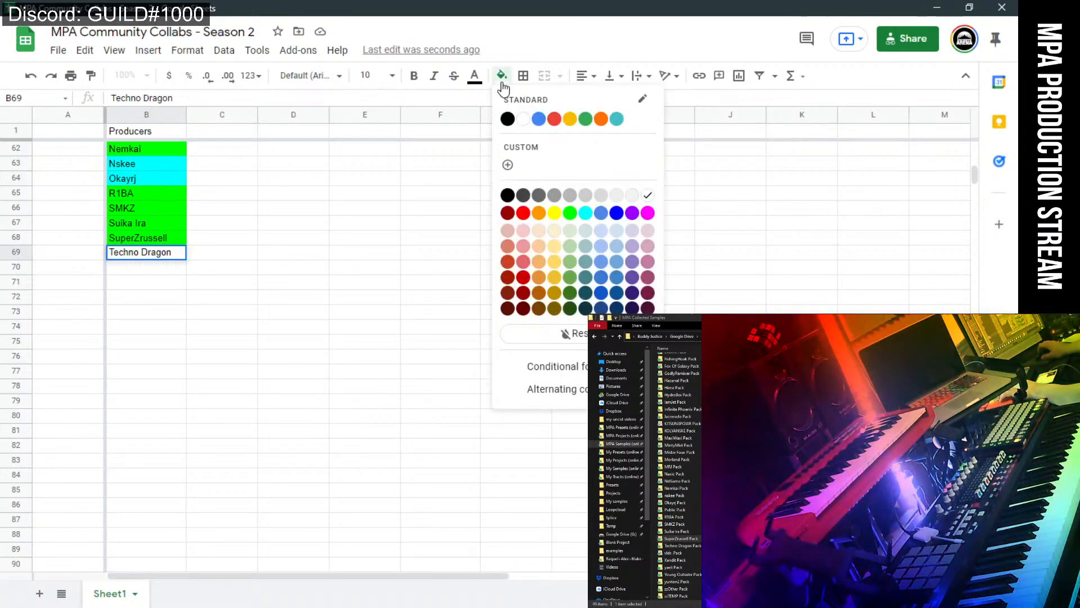
{"action": "left_click", "coordinate": [575, 214]}
{"action": "left_click", "coordinate": [283, 254]}
Check the next pack name and give vldr. in B70 a cyan fill.
{"action": "left_click", "coordinate": [151, 269]}
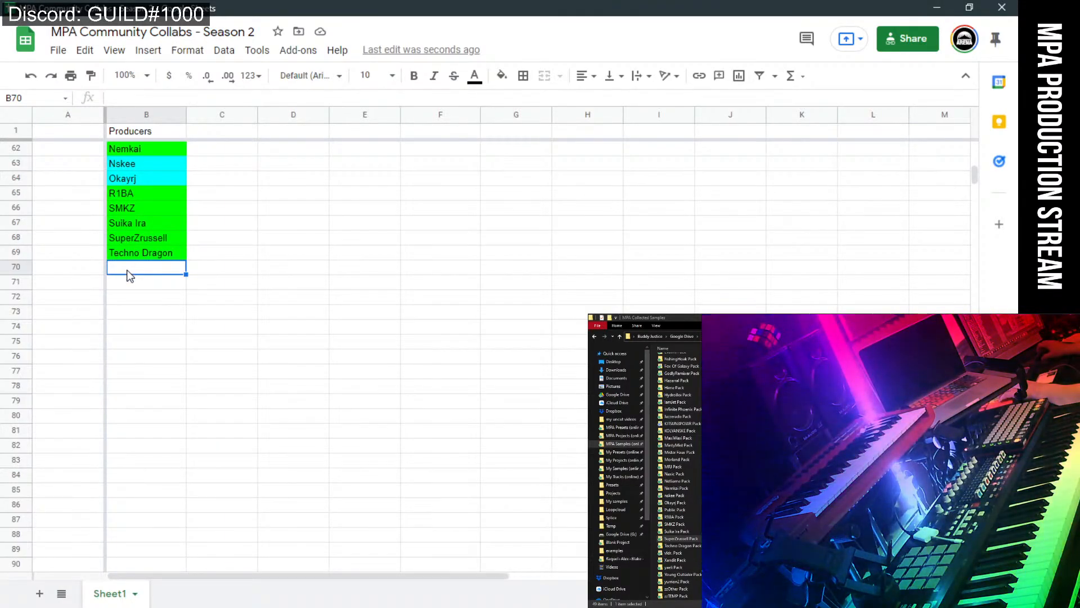
{"action": "left_click", "coordinate": [677, 553]}
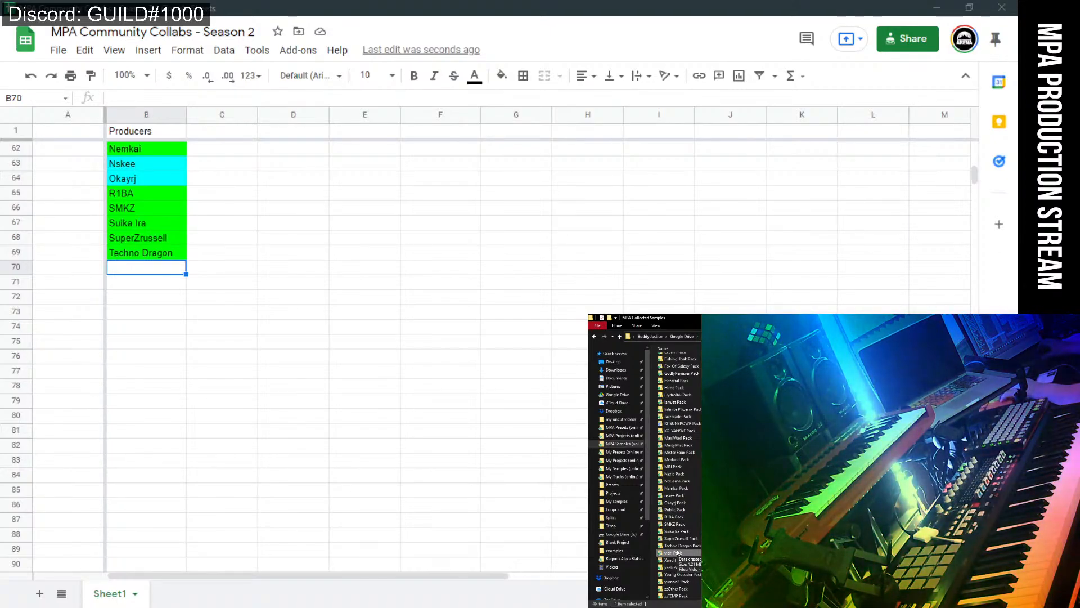
{"action": "left_click", "coordinate": [126, 269]}
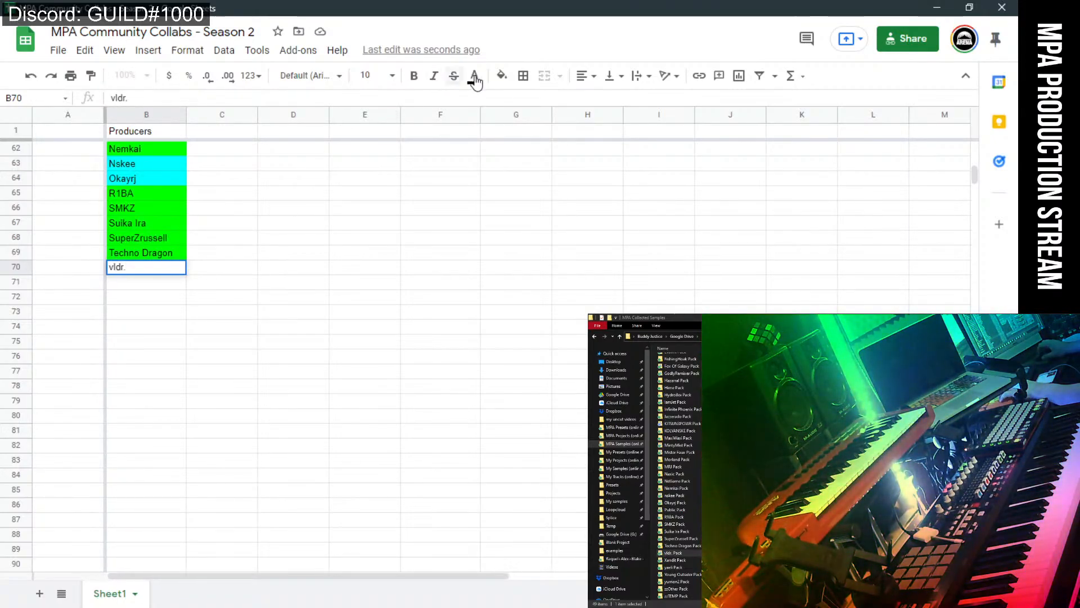
{"action": "left_click", "coordinate": [500, 75]}
{"action": "left_click", "coordinate": [584, 213]}
{"action": "left_click", "coordinate": [454, 290]}
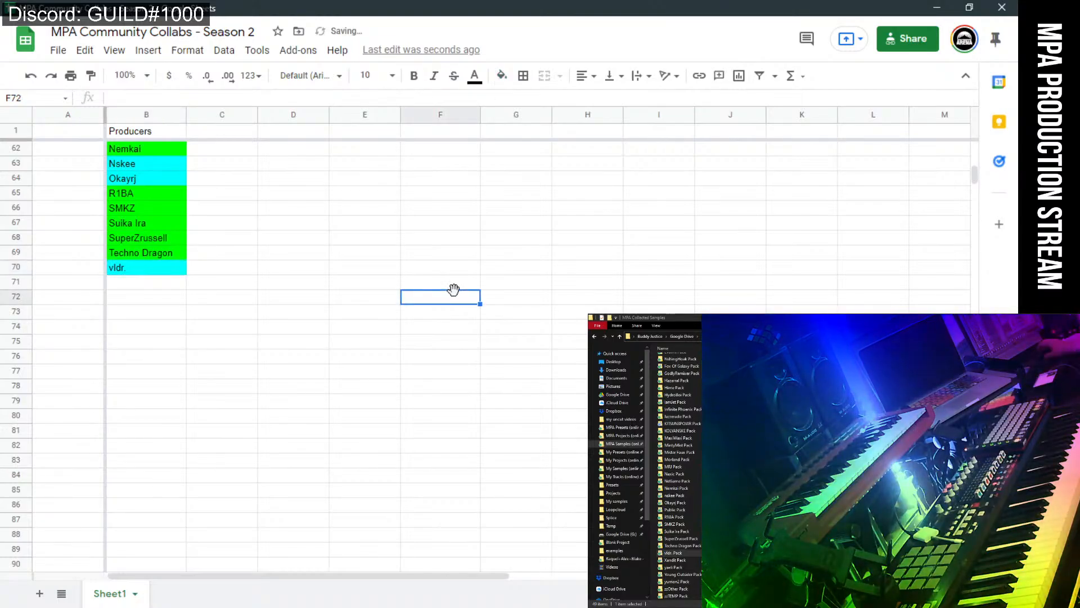
{"action": "scroll", "coordinate": [380, 341], "scroll_direction": "up", "scroll_amount": 12}
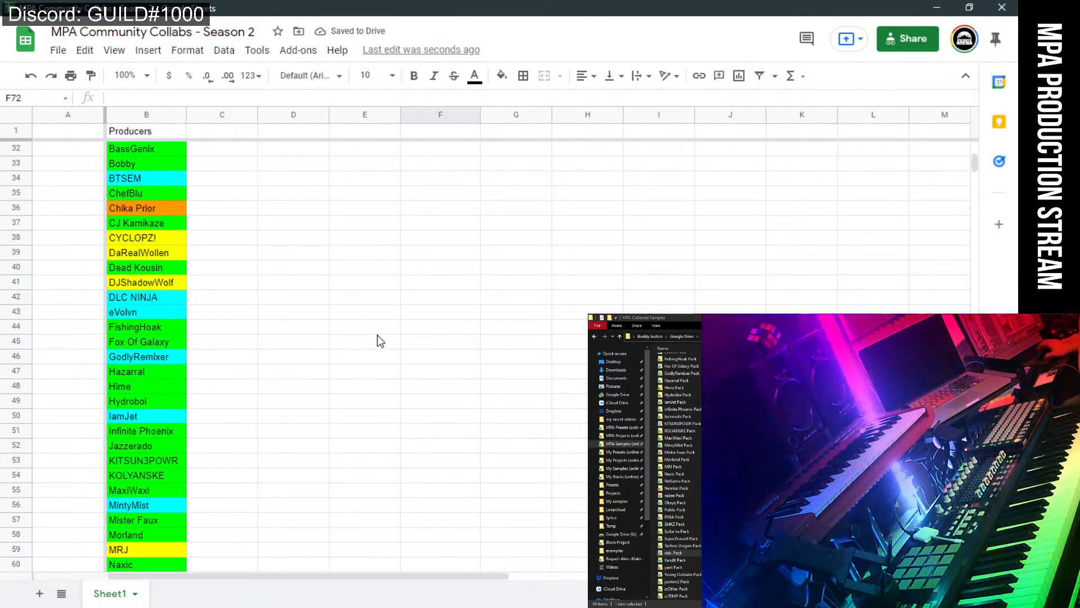
{"action": "scroll", "coordinate": [380, 341], "scroll_direction": "down", "scroll_amount": 3}
{"action": "scroll", "coordinate": [380, 341], "scroll_direction": "down", "scroll_amount": 1}
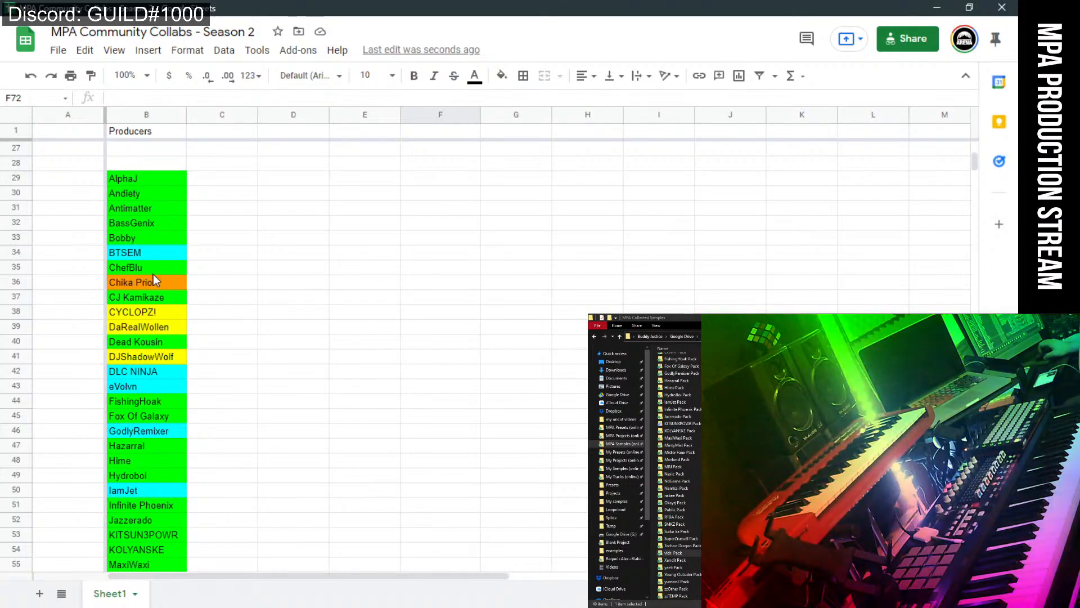
{"action": "left_click", "coordinate": [140, 282]}
{"action": "right_click", "coordinate": [140, 282]}
{"action": "left_click", "coordinate": [434, 252]}
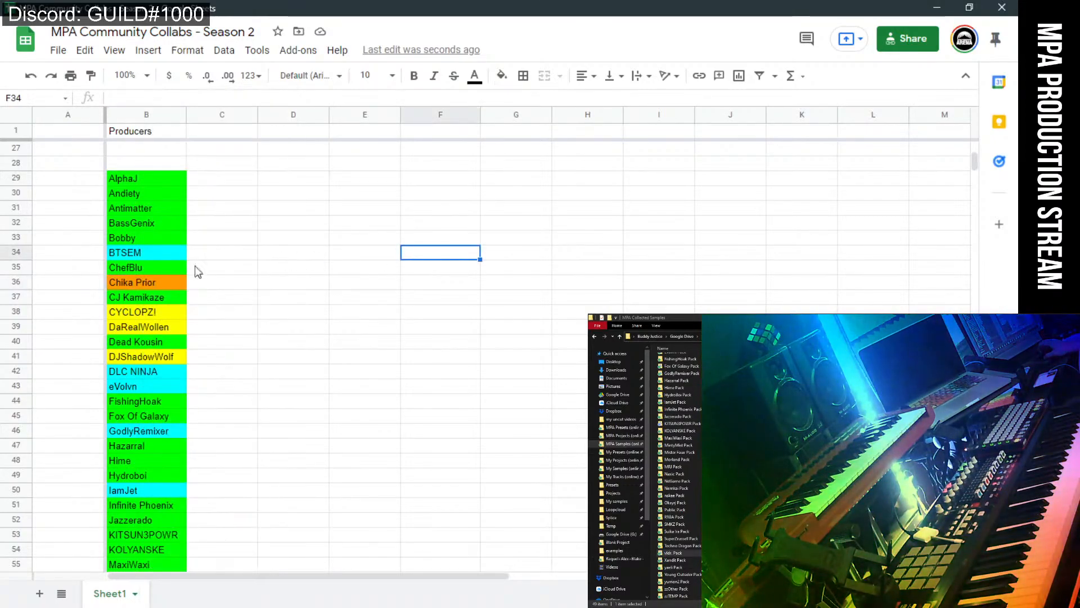
{"action": "left_click", "coordinate": [144, 280]}
{"action": "left_click", "coordinate": [502, 75]}
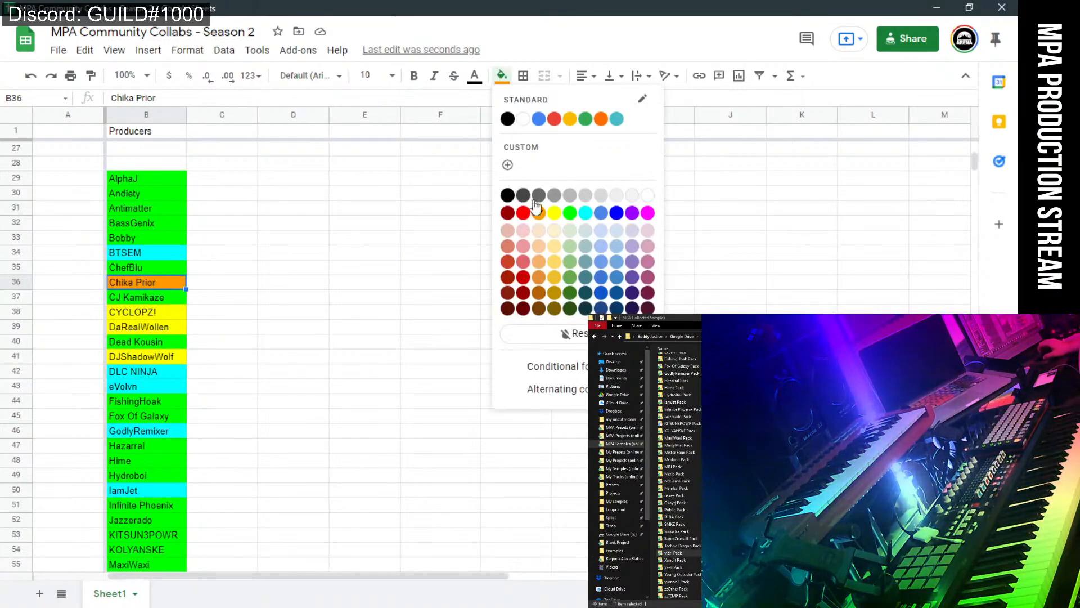
{"action": "left_click", "coordinate": [585, 213]}
{"action": "left_click", "coordinate": [397, 282]}
Enter Xandit in B71 with a green fill and move to row 72.
{"action": "scroll", "coordinate": [451, 292], "scroll_direction": "down", "scroll_amount": 3}
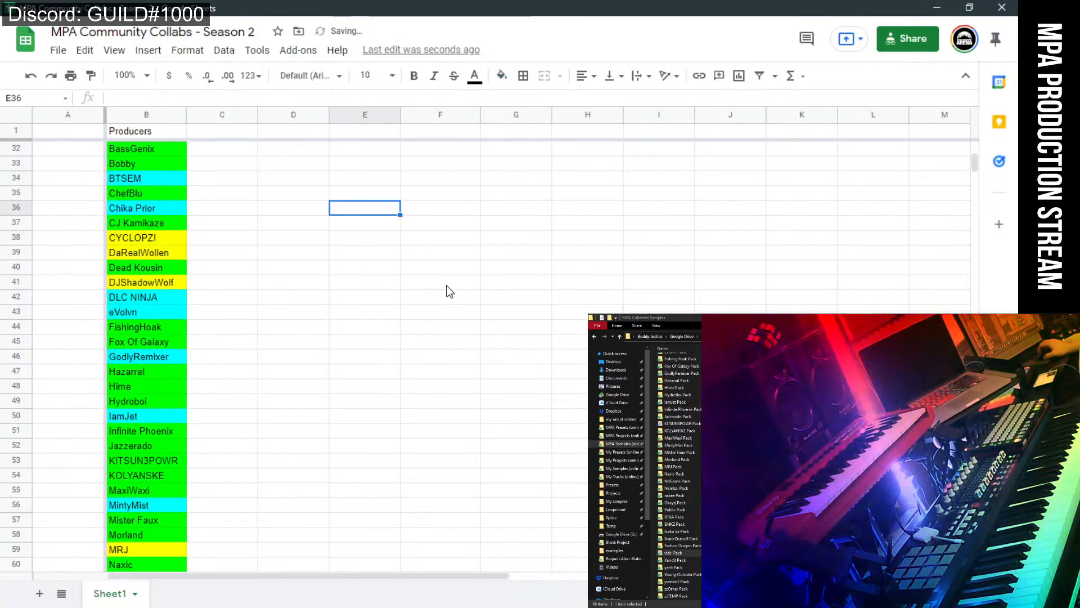
{"action": "scroll", "coordinate": [449, 291], "scroll_direction": "down", "scroll_amount": 3}
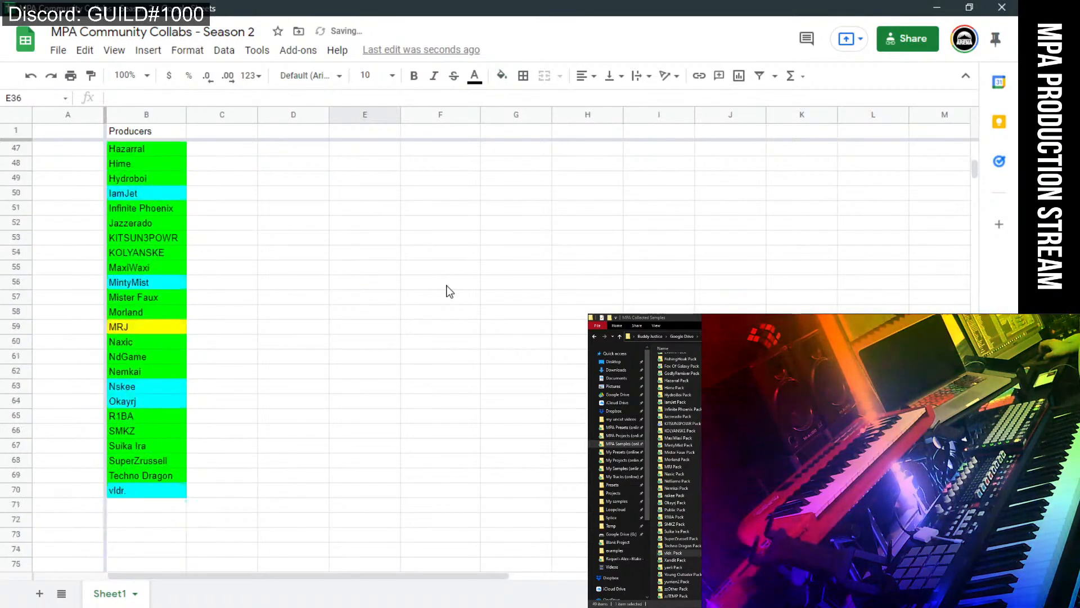
{"action": "left_click", "coordinate": [166, 507]}
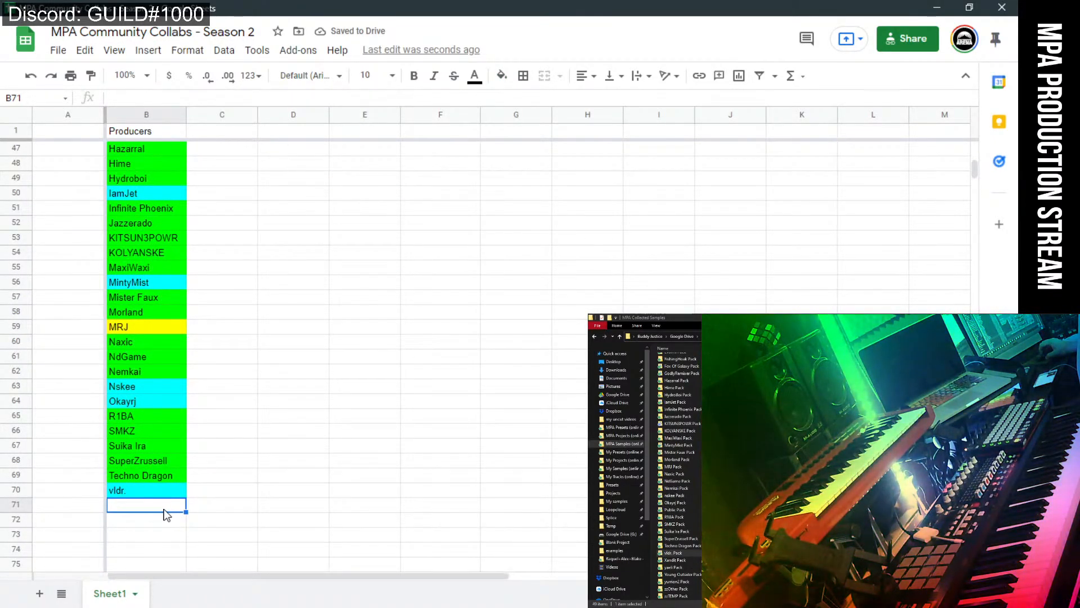
{"action": "type", "text": "Xandit"}
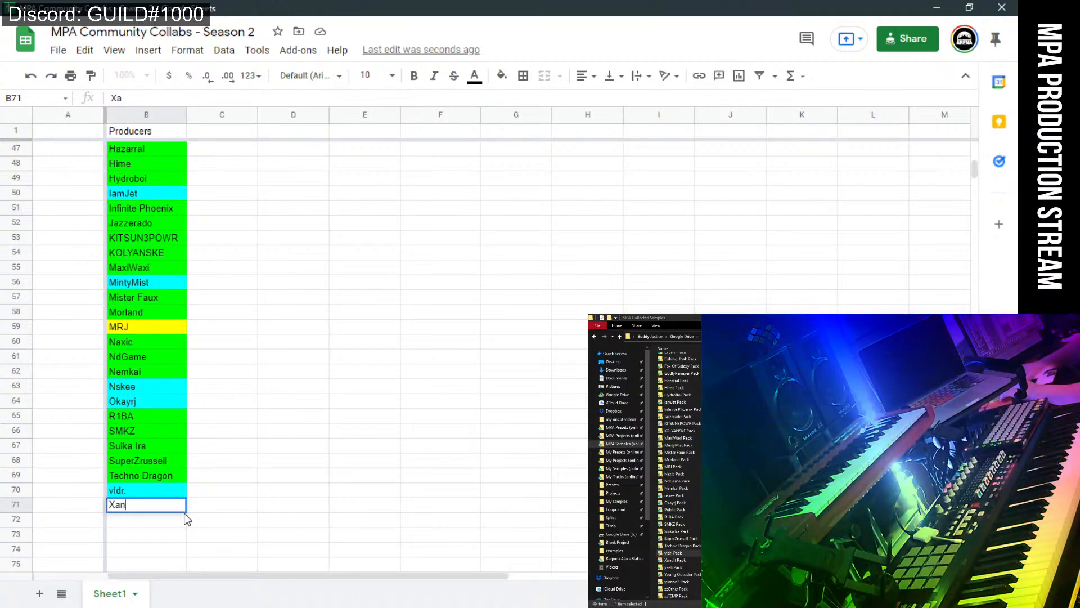
{"action": "left_click", "coordinate": [500, 80]}
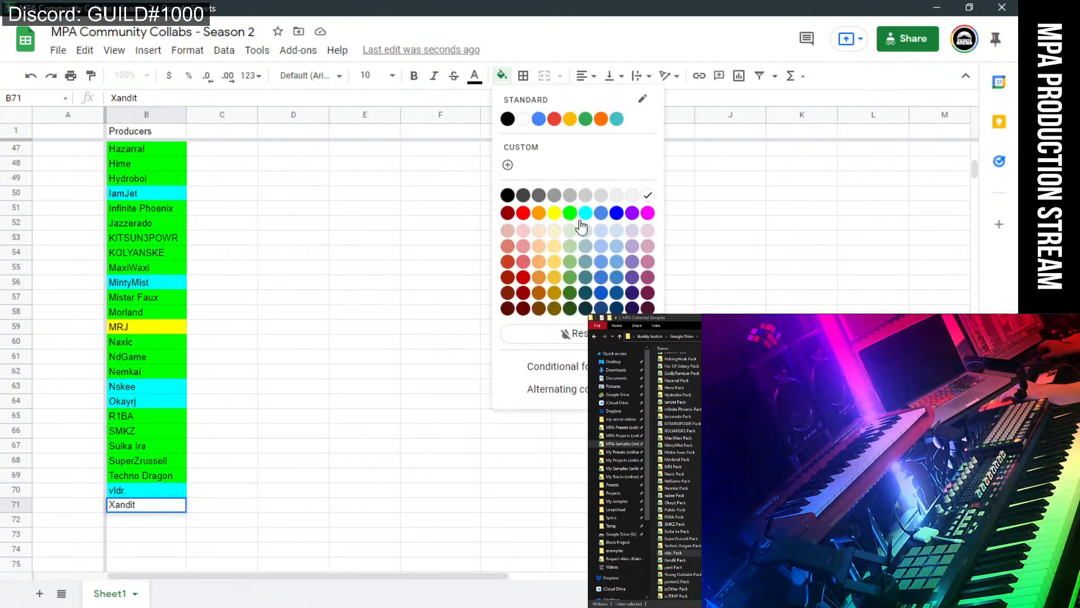
{"action": "left_click", "coordinate": [570, 213]}
{"action": "left_click", "coordinate": [284, 490]}
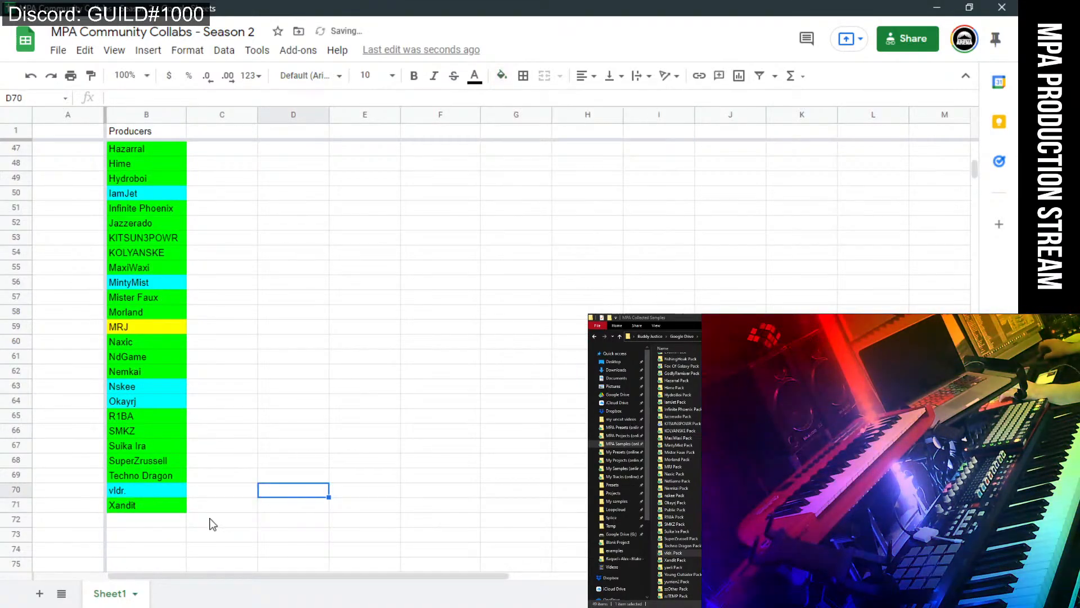
{"action": "left_click", "coordinate": [145, 522]}
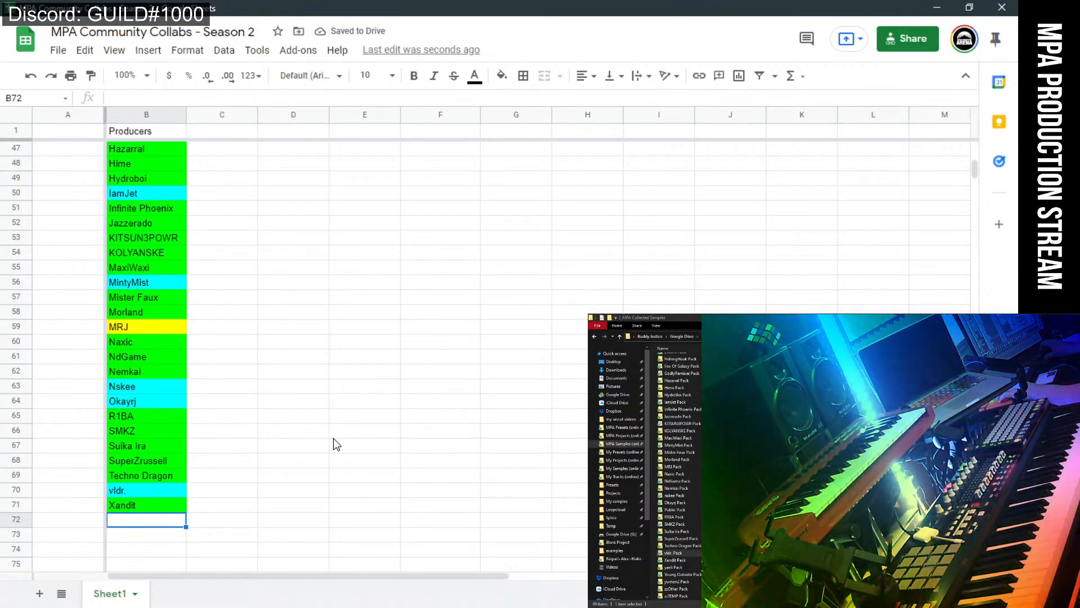
{"action": "scroll", "coordinate": [336, 444], "scroll_direction": "down", "scroll_amount": 2}
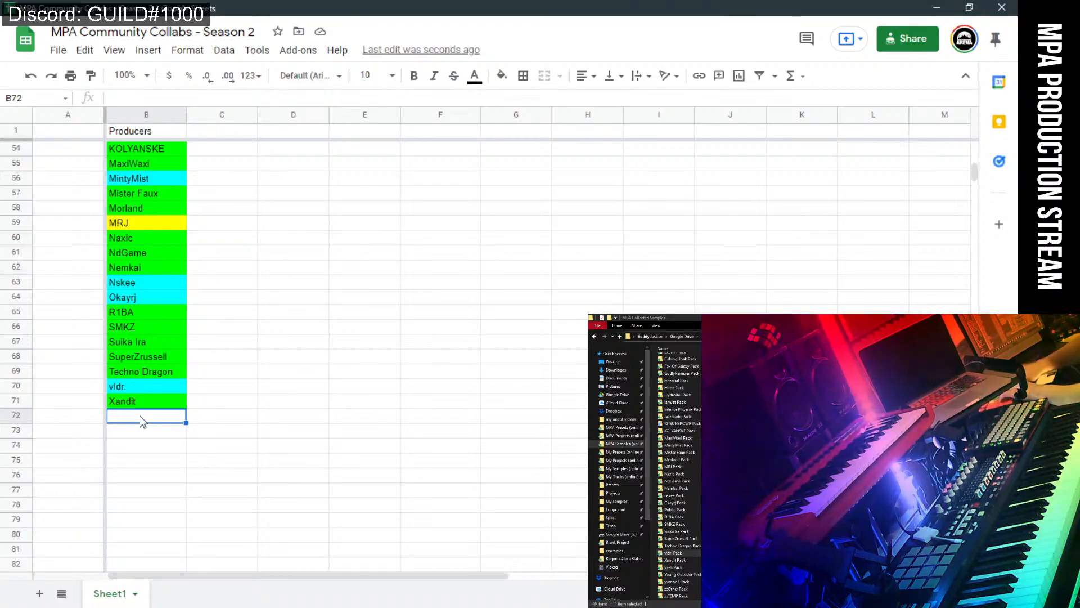
{"action": "type", "text": "ya"}
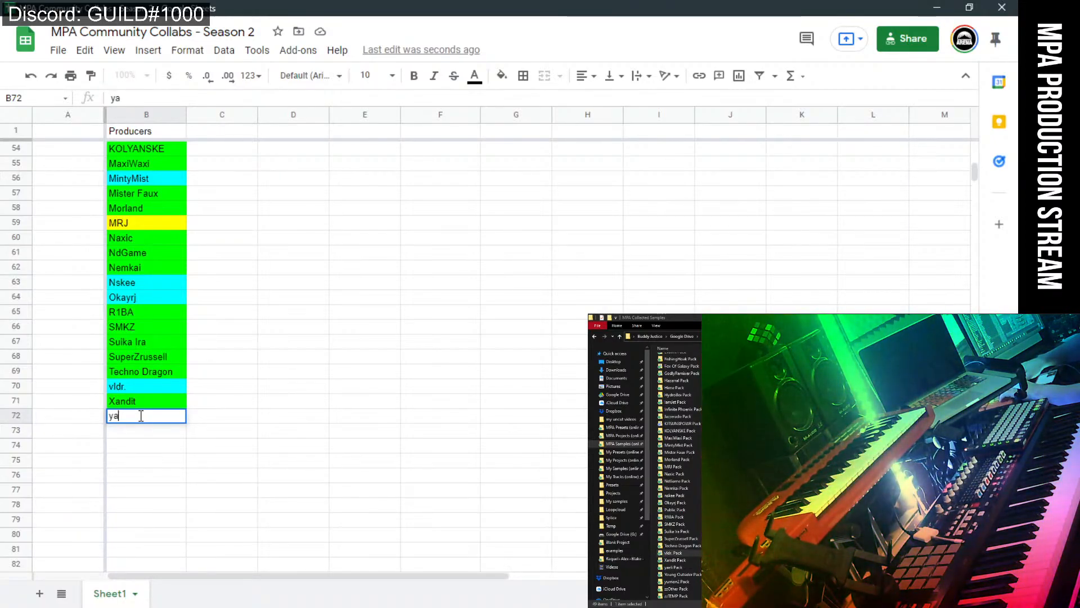
{"action": "type", "text": "eli"}
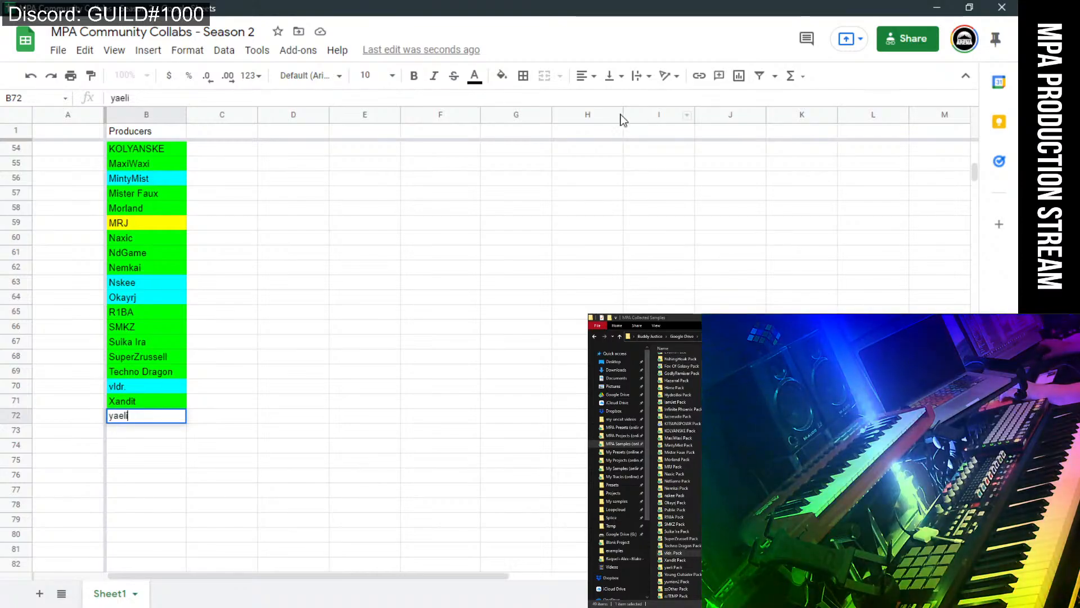
{"action": "left_click", "coordinate": [502, 76]}
{"action": "left_click", "coordinate": [585, 213]}
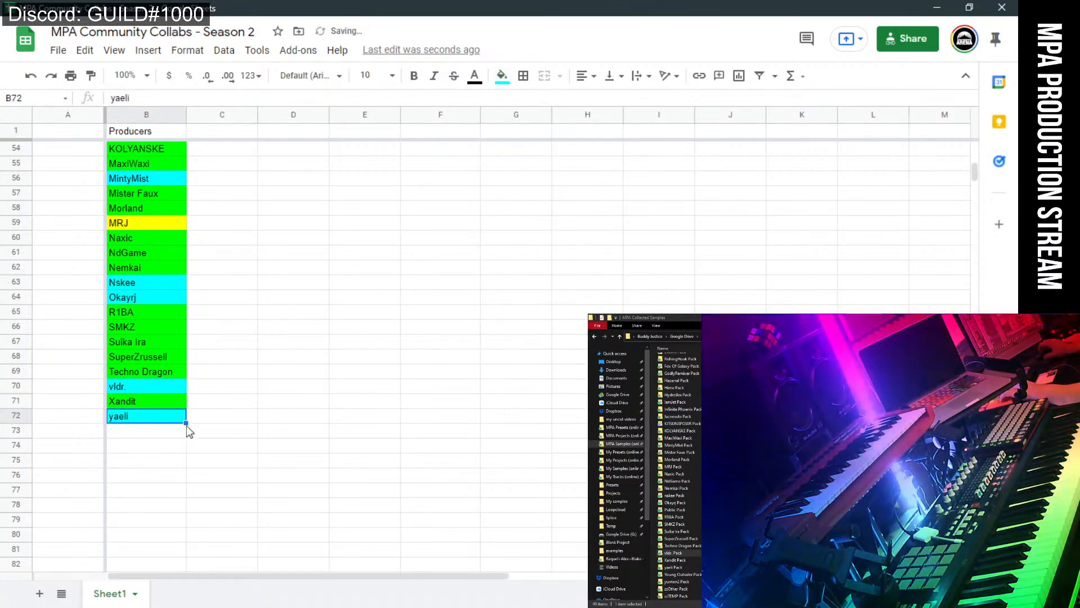
{"action": "left_click", "coordinate": [179, 436]}
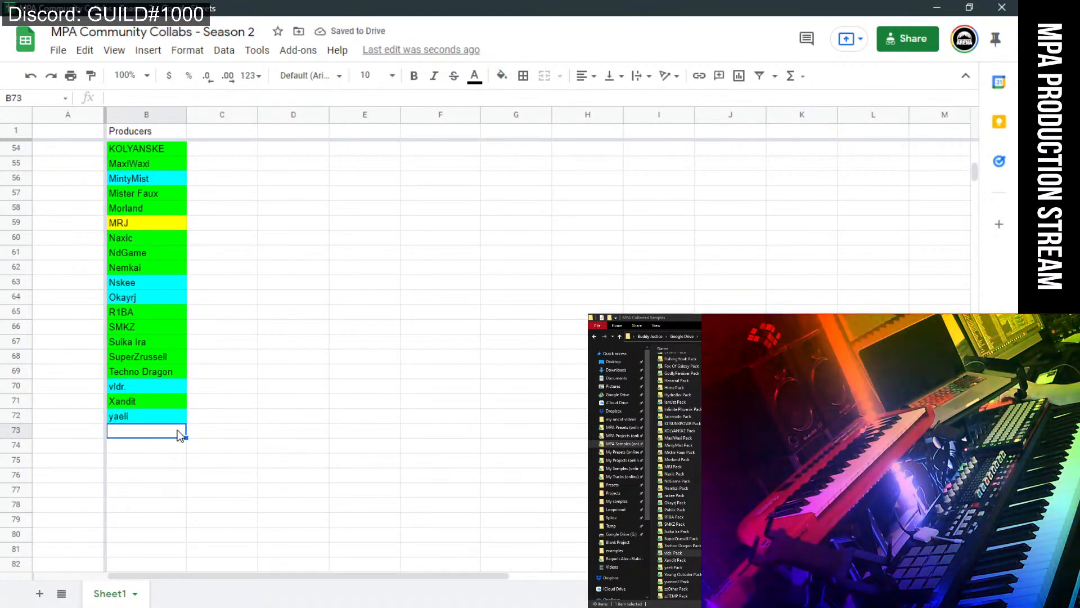
{"action": "type", "text": "Y"}
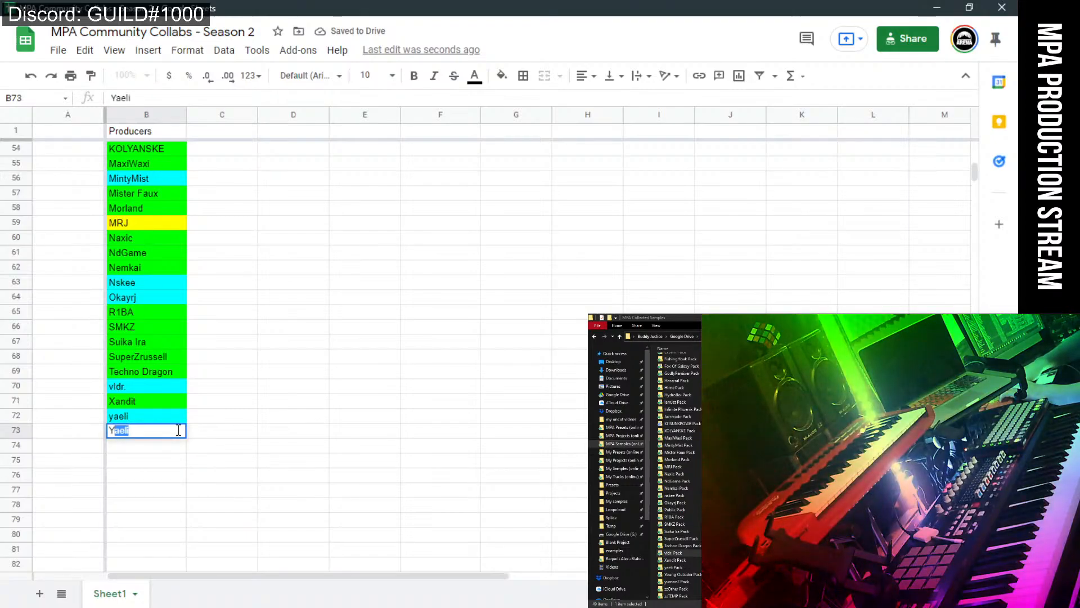
{"action": "type", "text": "oung_"}
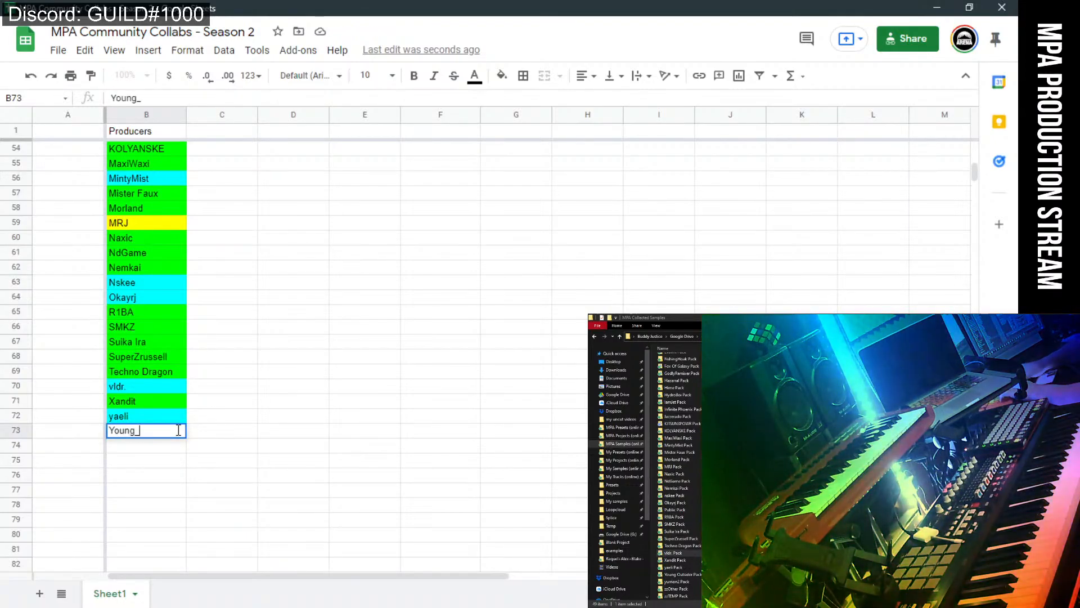
{"action": "type", "text": "Outs"}
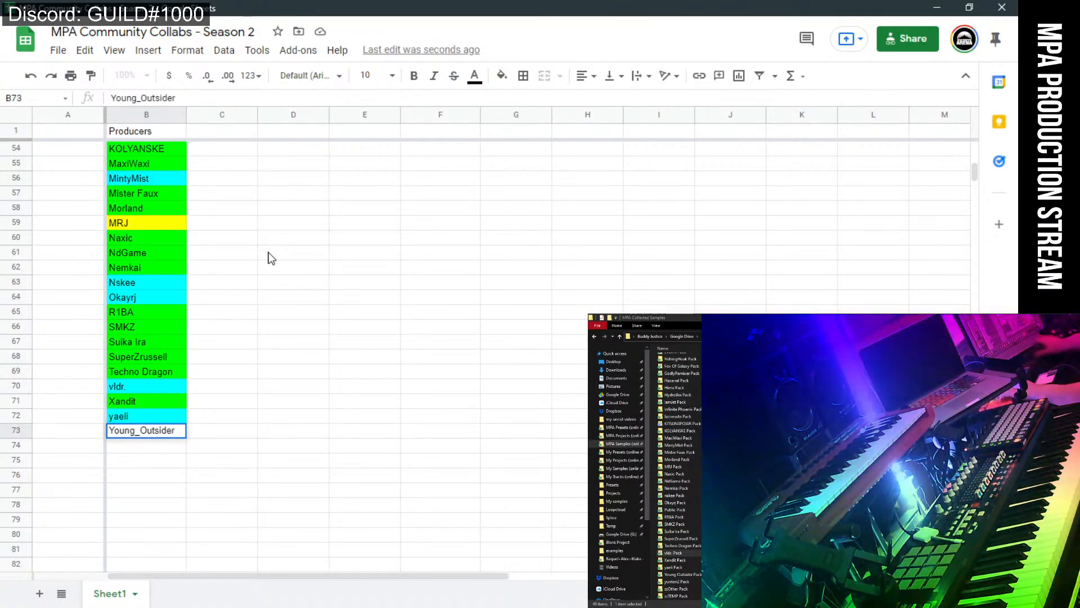
{"action": "type", "text": "ider"}
{"action": "left_click", "coordinate": [501, 75]}
{"action": "left_click", "coordinate": [581, 212]}
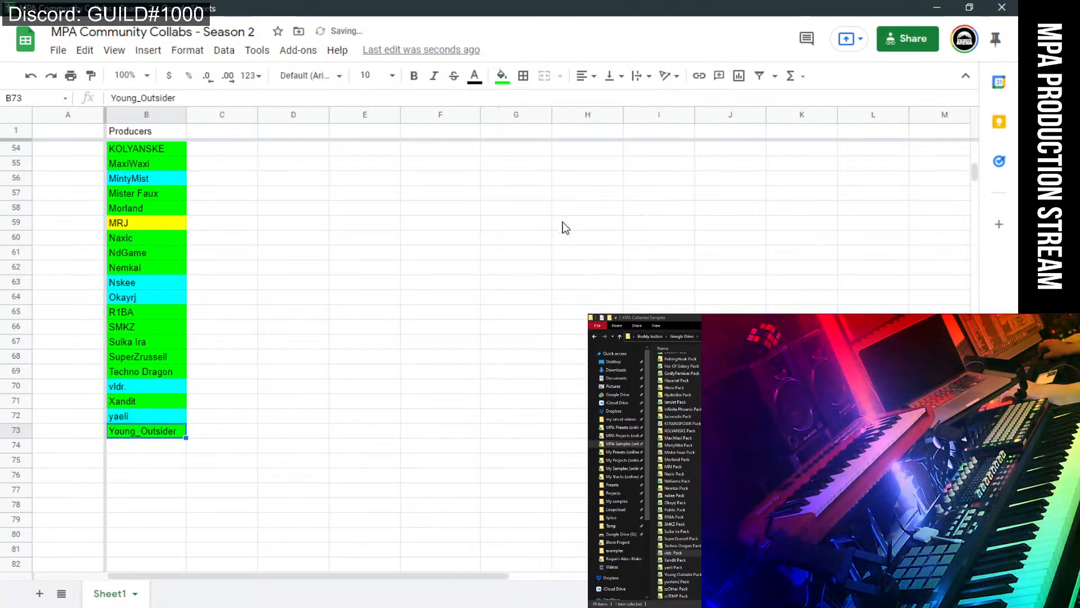
{"action": "left_click", "coordinate": [146, 446]}
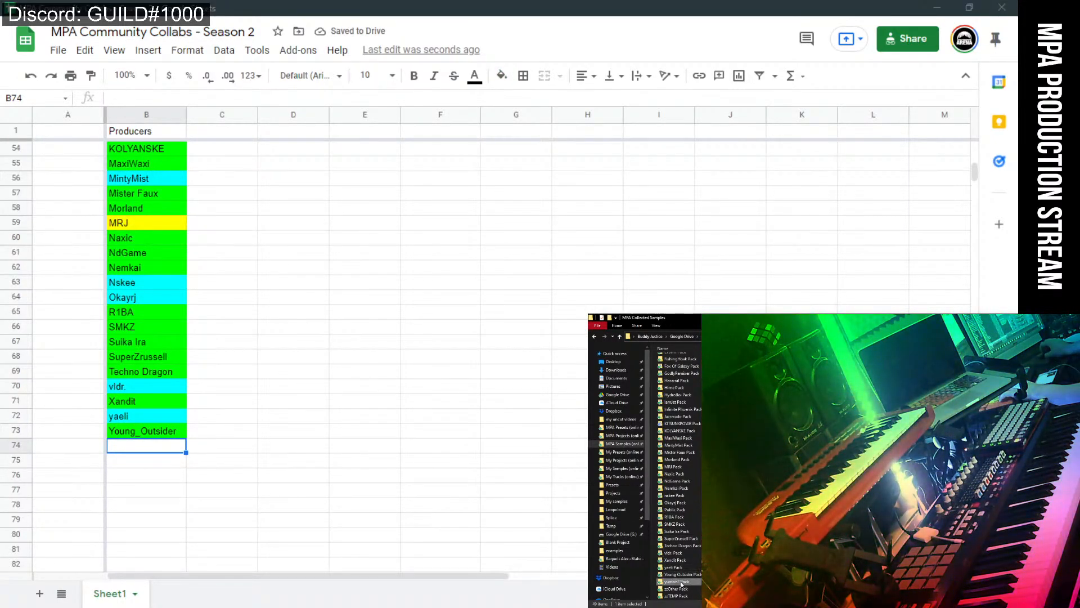
Enter yurrion2 in B74 and give it a yellow fill.
{"action": "left_click", "coordinate": [137, 453]}
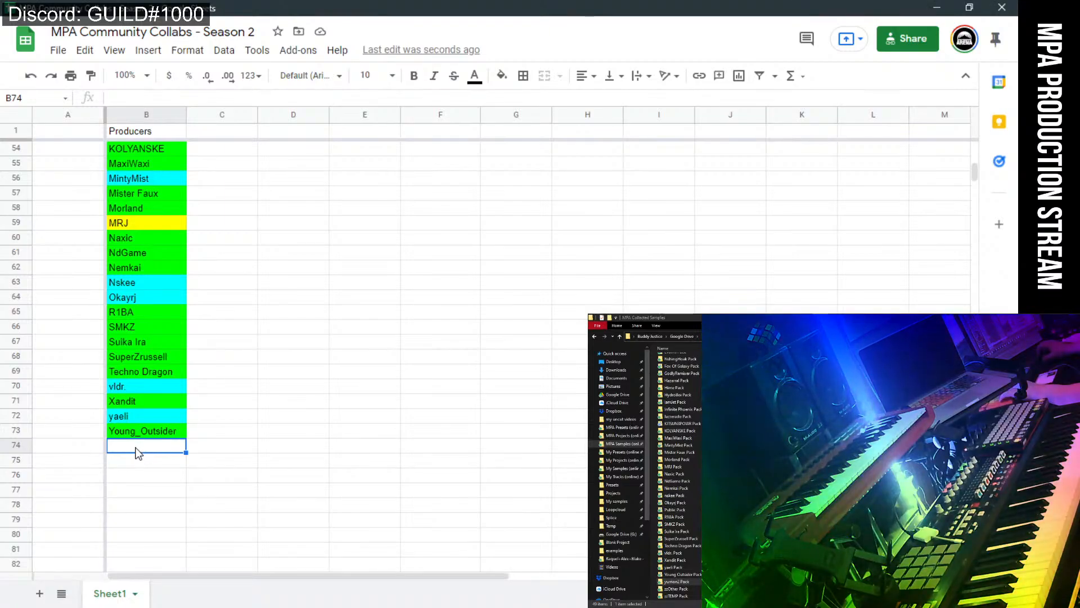
{"action": "type", "text": "y"}
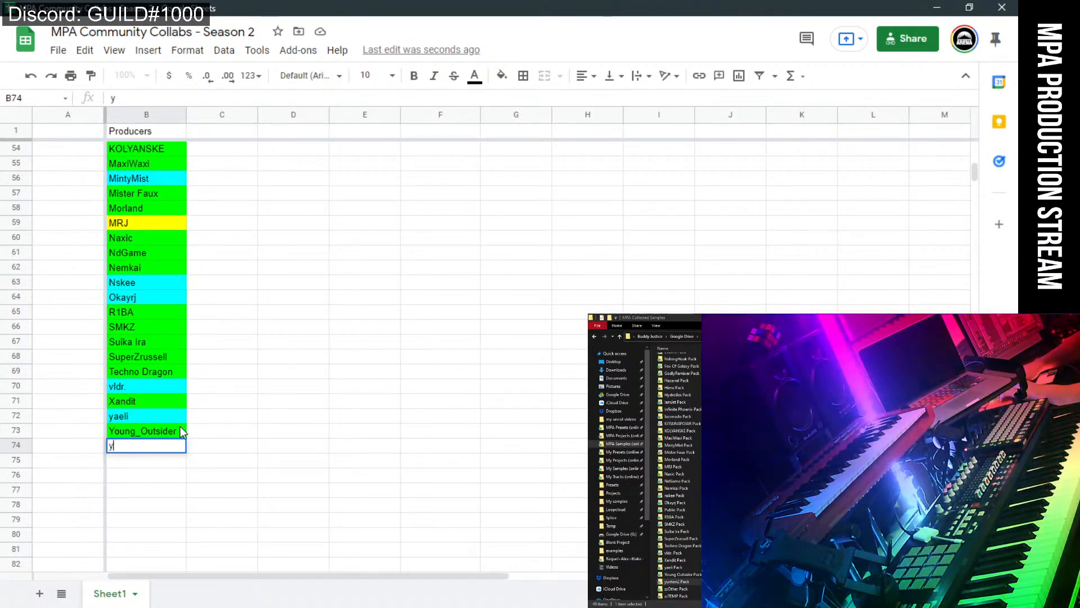
{"action": "type", "text": "urr"}
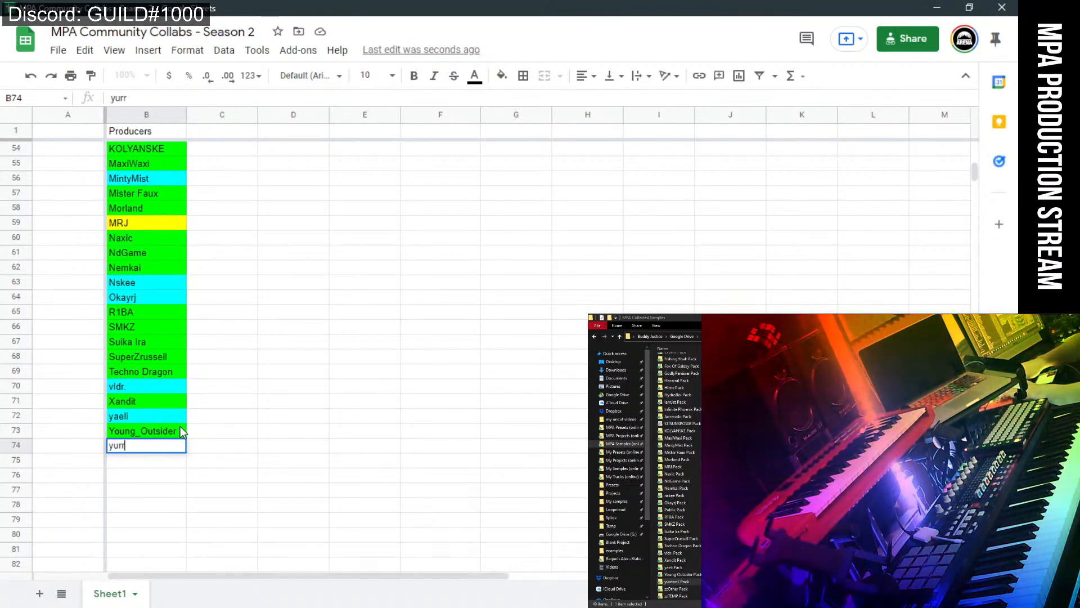
{"action": "type", "text": "ion2"}
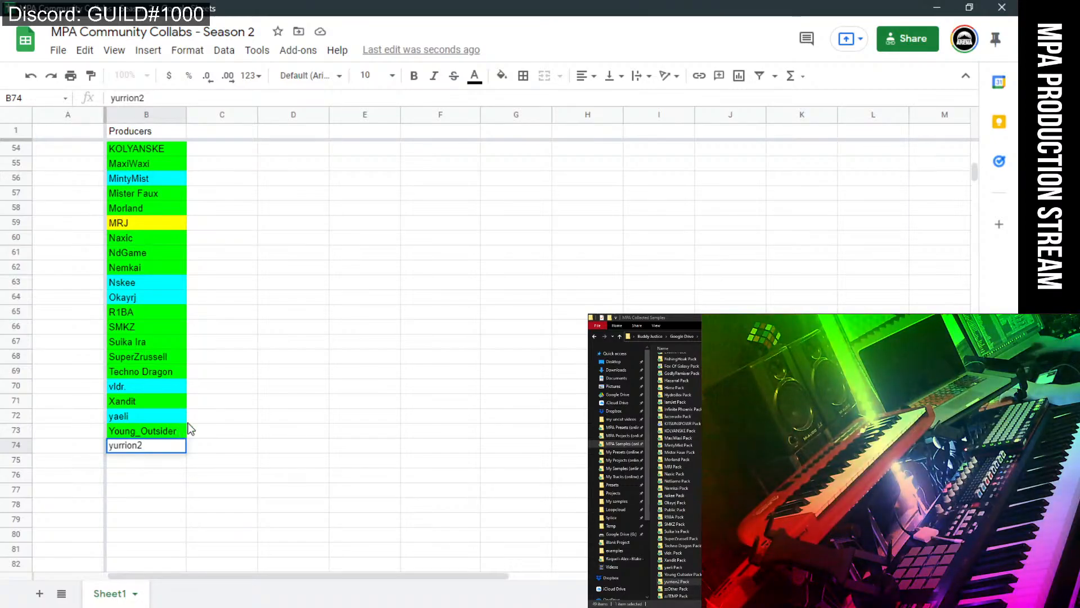
{"action": "left_click", "coordinate": [512, 80]}
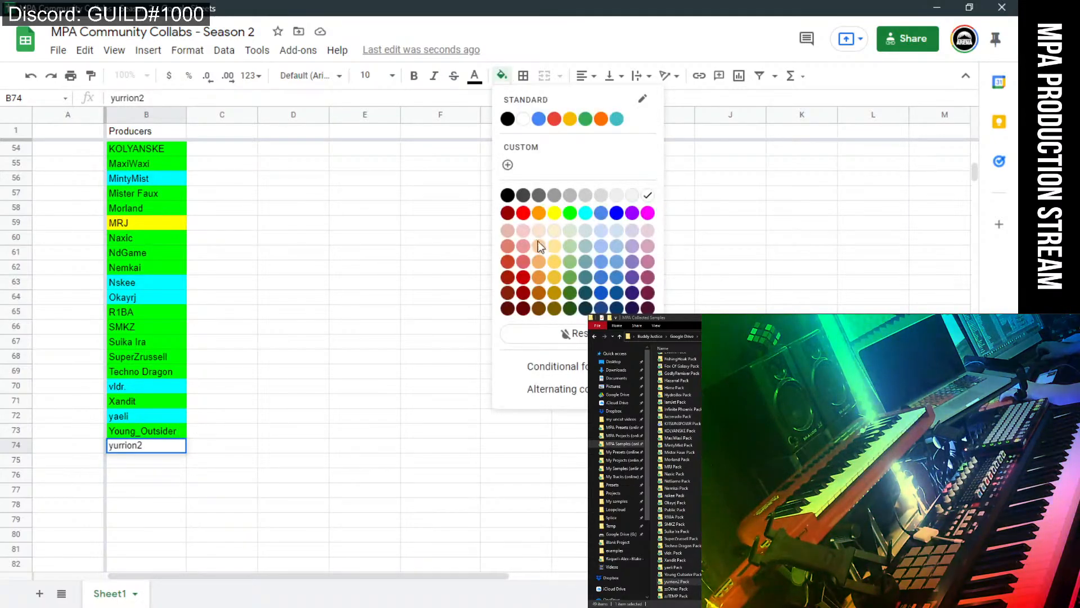
{"action": "left_click", "coordinate": [554, 213]}
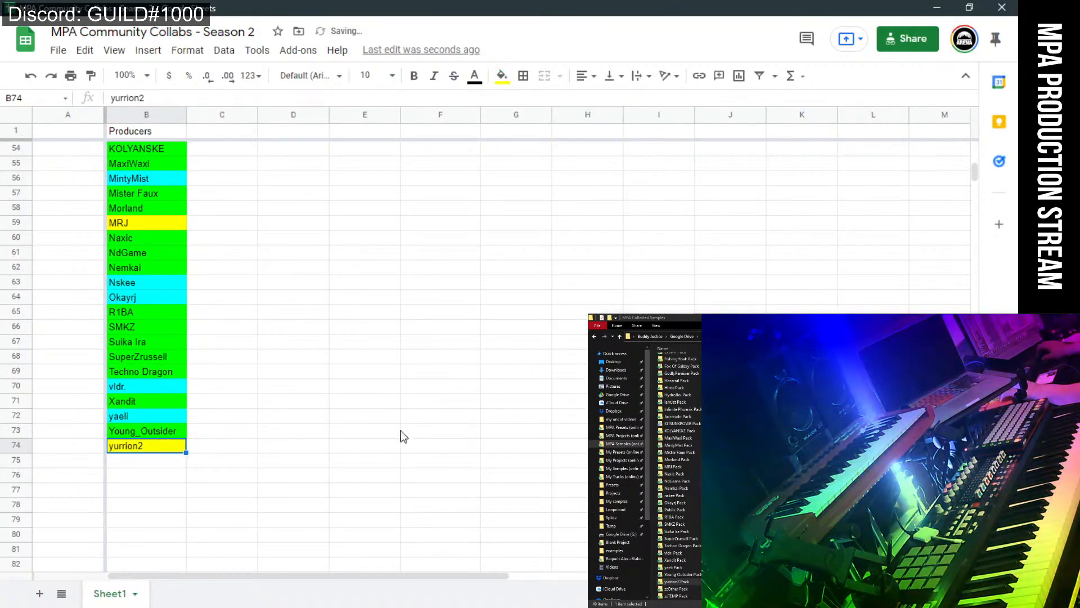
{"action": "left_click", "coordinate": [141, 464]}
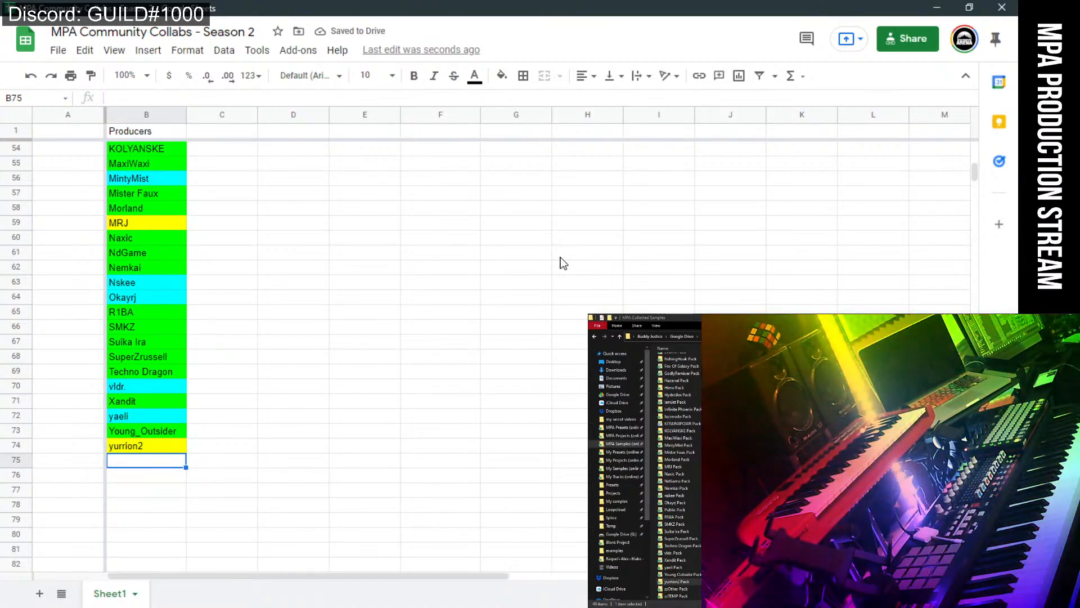
{"action": "scroll", "coordinate": [372, 304], "scroll_direction": "up", "scroll_amount": 2}
{"action": "scroll", "coordinate": [371, 304], "scroll_direction": "up", "scroll_amount": 2}
{"action": "left_click", "coordinate": [407, 311]}
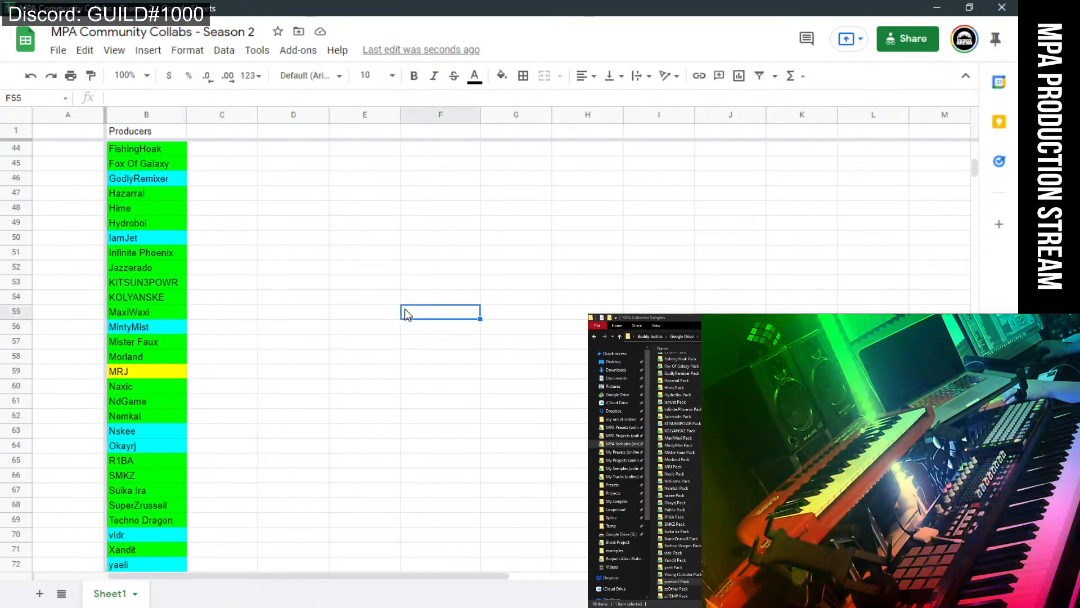
{"action": "scroll", "coordinate": [407, 314], "scroll_direction": "down", "scroll_amount": 4}
{"action": "scroll", "coordinate": [408, 314], "scroll_direction": "up", "scroll_amount": 4}
{"action": "scroll", "coordinate": [393, 304], "scroll_direction": "up", "scroll_amount": 4}
{"action": "scroll", "coordinate": [362, 291], "scroll_direction": "up", "scroll_amount": 4}
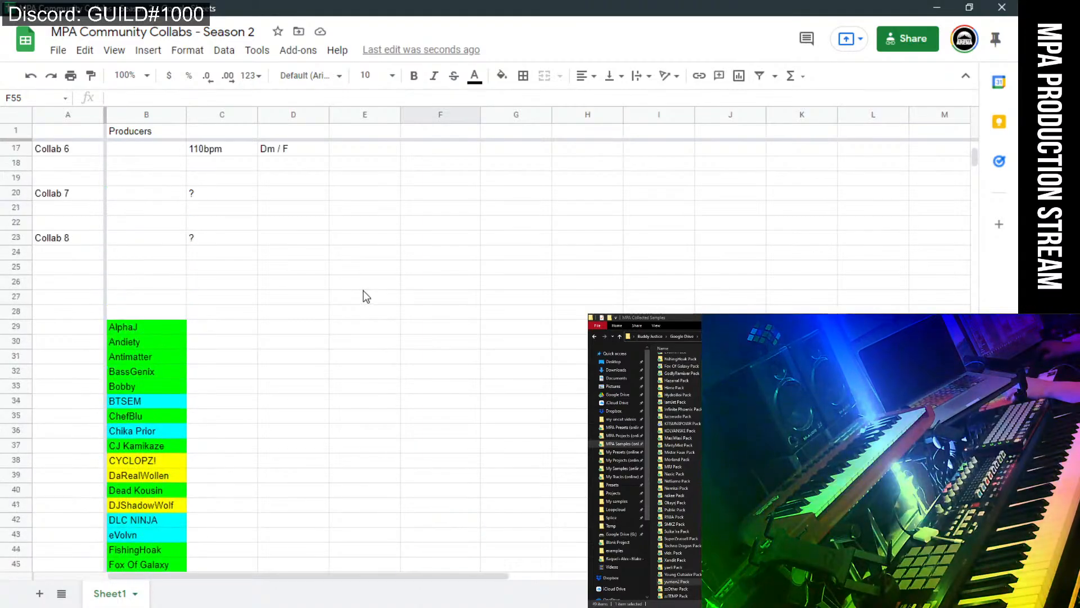
{"action": "scroll", "coordinate": [363, 290], "scroll_direction": "down", "scroll_amount": 3}
{"action": "scroll", "coordinate": [246, 359], "scroll_direction": "up", "scroll_amount": 1}
{"action": "scroll", "coordinate": [250, 363], "scroll_direction": "down", "scroll_amount": 3}
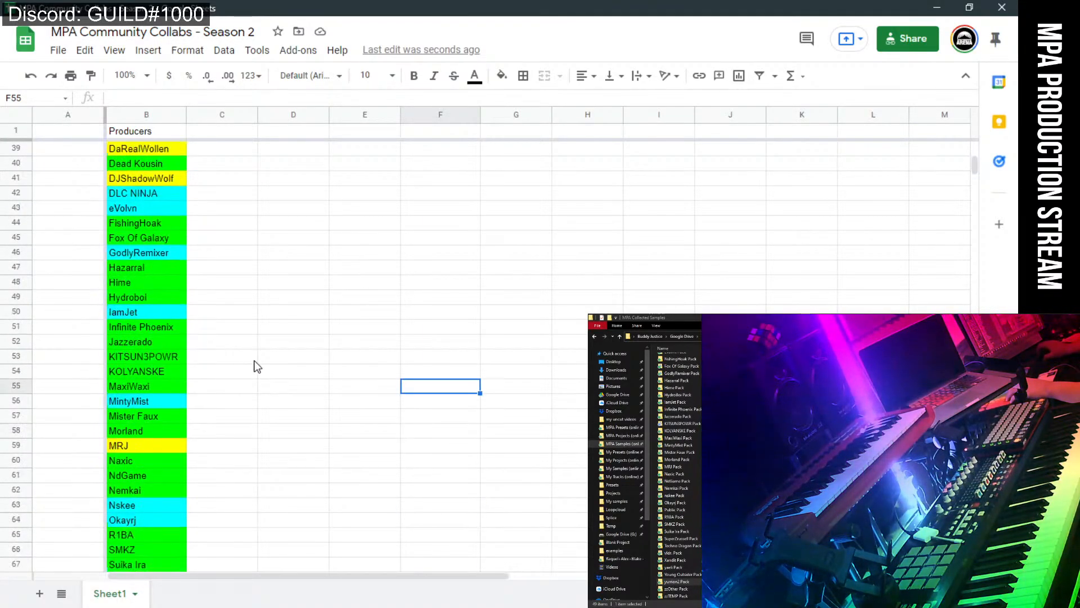
{"action": "scroll", "coordinate": [242, 411], "scroll_direction": "down", "scroll_amount": 2}
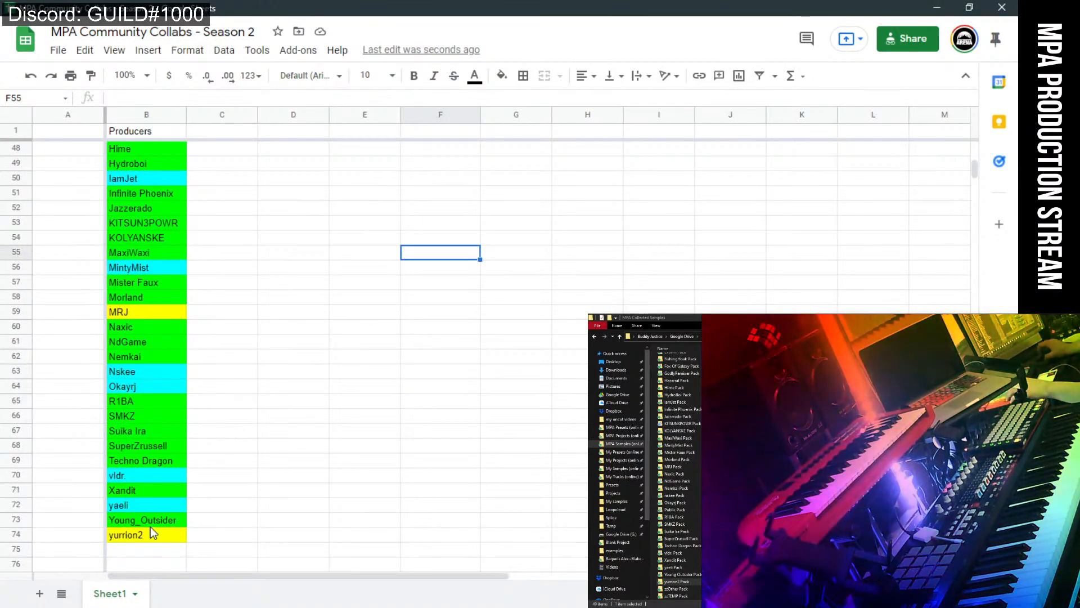
{"action": "scroll", "coordinate": [225, 451], "scroll_direction": "up", "scroll_amount": 9}
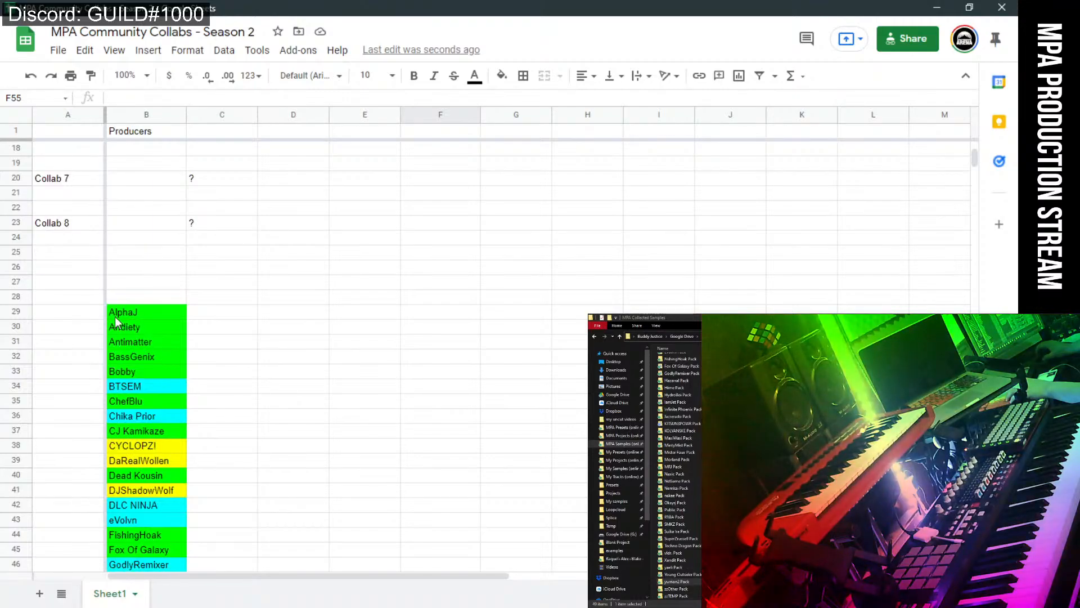
{"action": "left_click_drag", "start_coordinate": [197, 313], "coordinate": [159, 586]}
{"action": "left_click", "coordinate": [100, 253]}
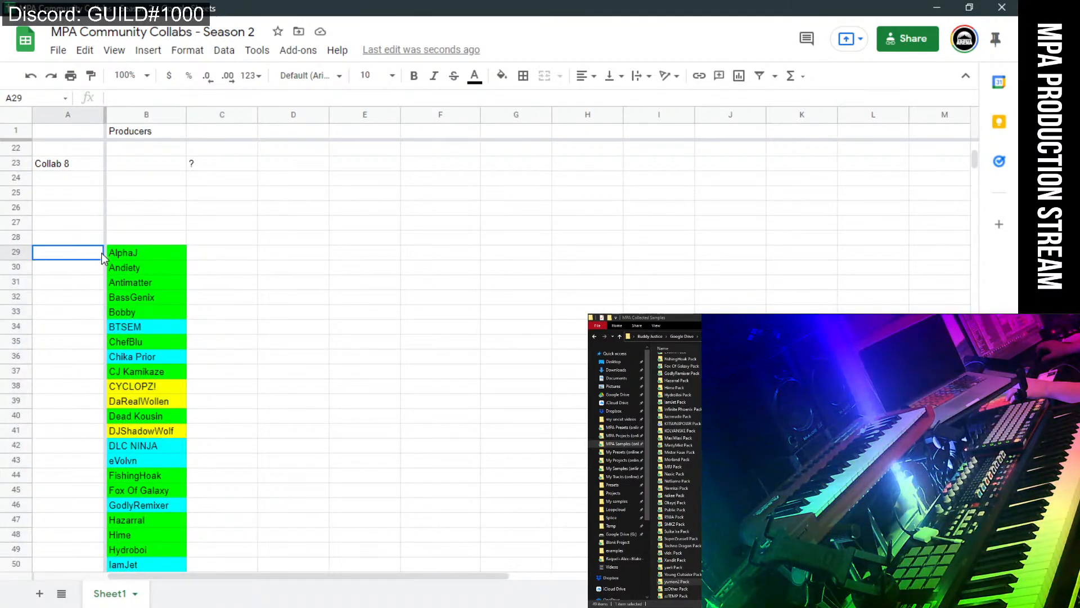
{"action": "scroll", "coordinate": [178, 315], "scroll_direction": "down", "scroll_amount": 1}
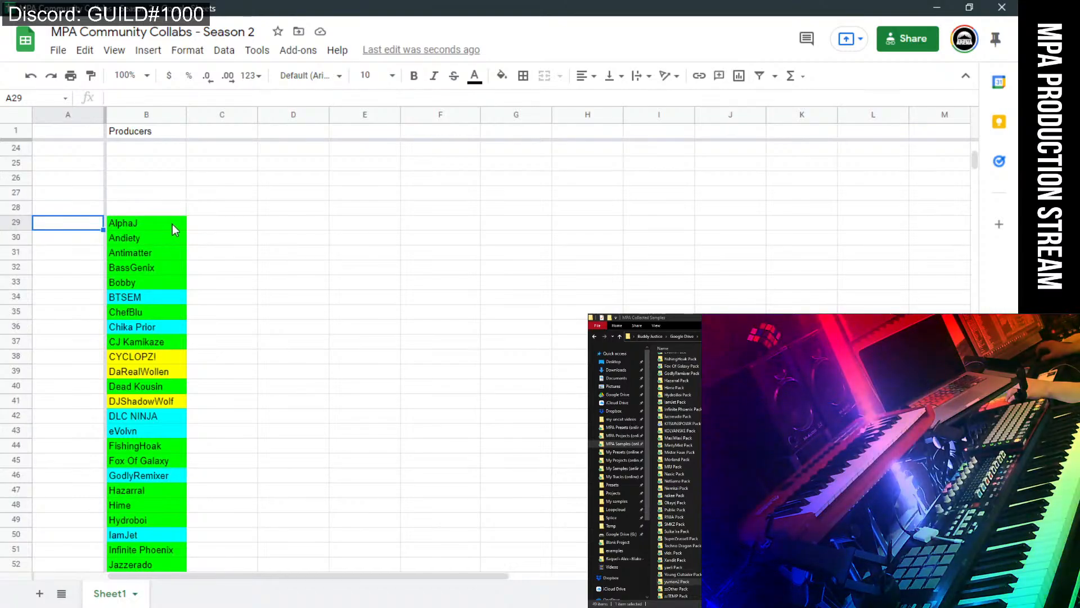
{"action": "left_click_drag", "start_coordinate": [169, 223], "coordinate": [178, 522]}
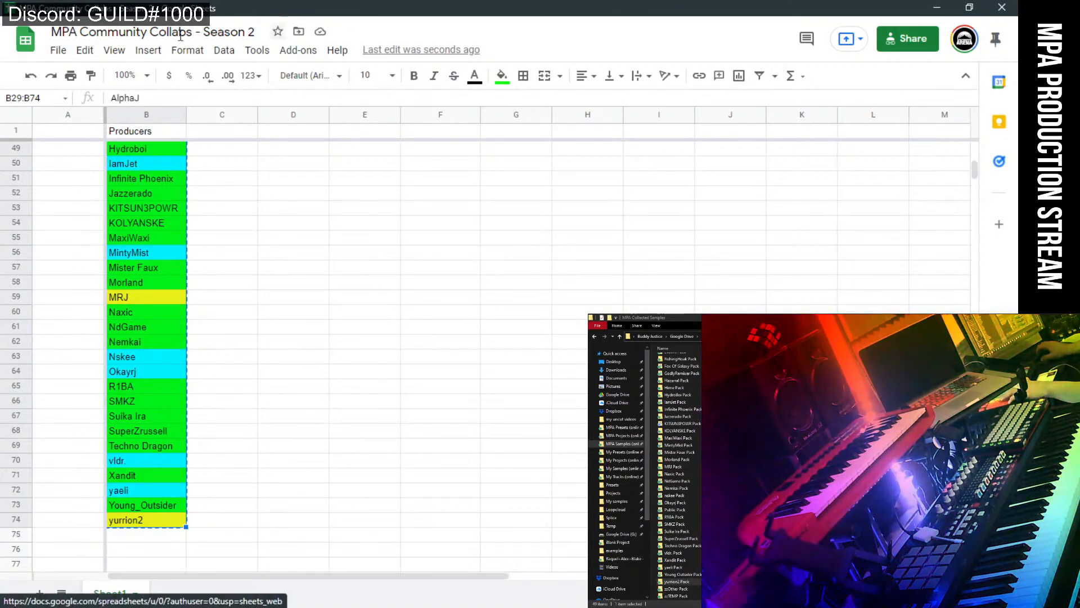
{"action": "left_click", "coordinate": [294, 90]}
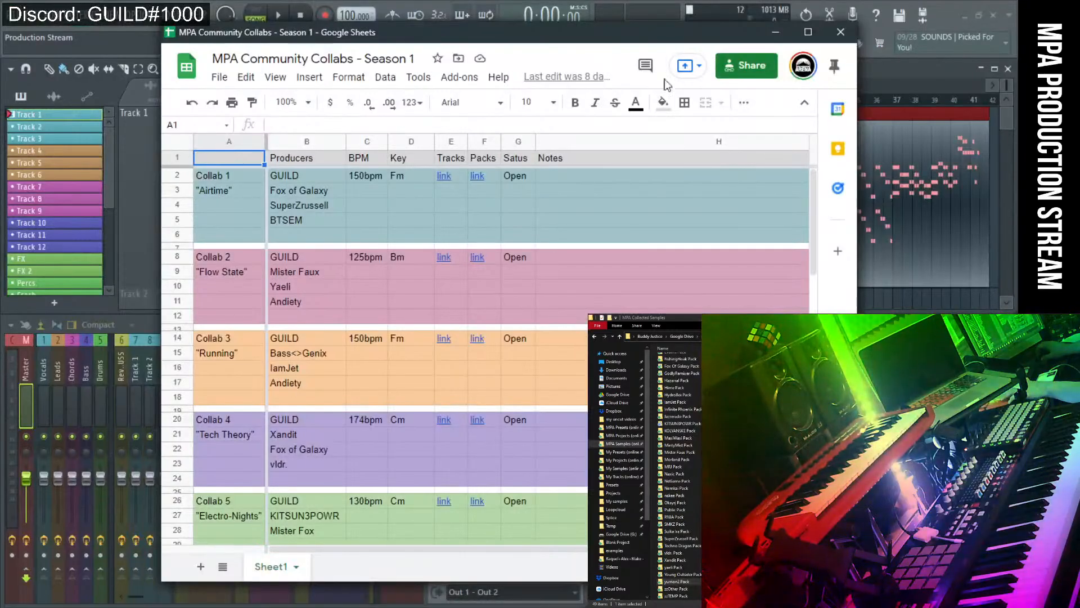
Create a new blank spreadsheet and paste the producer list into A1.
{"action": "left_click", "coordinate": [778, 31]}
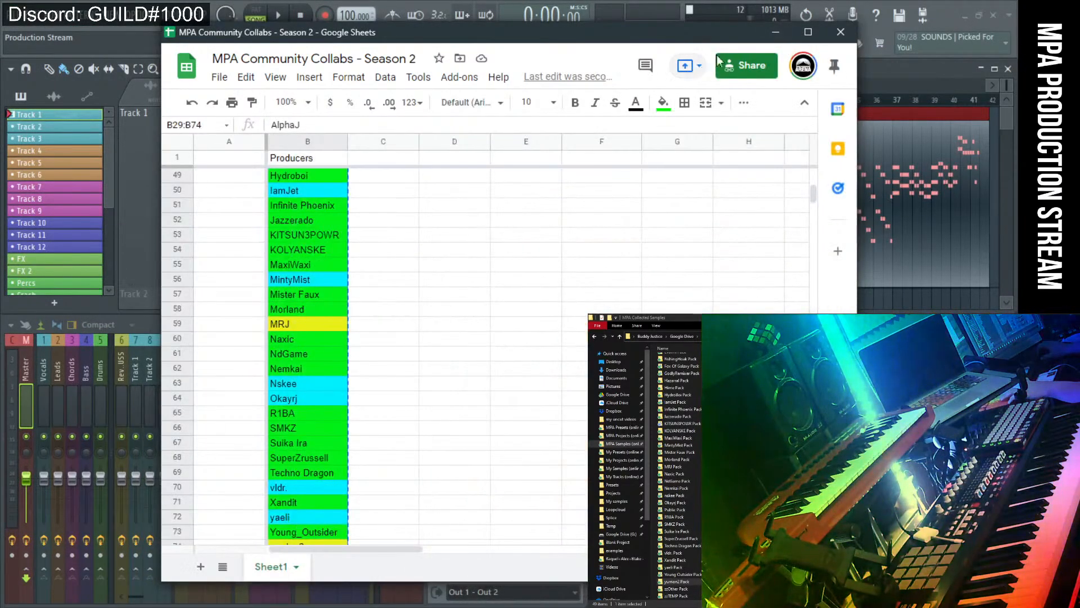
{"action": "left_click", "coordinate": [773, 34]}
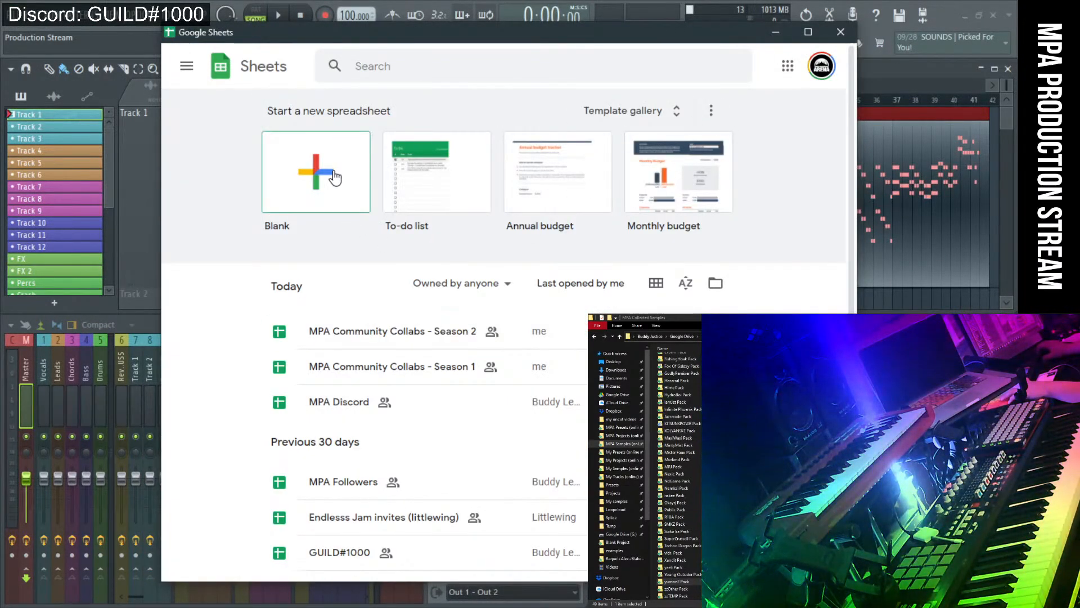
{"action": "left_click", "coordinate": [336, 189]}
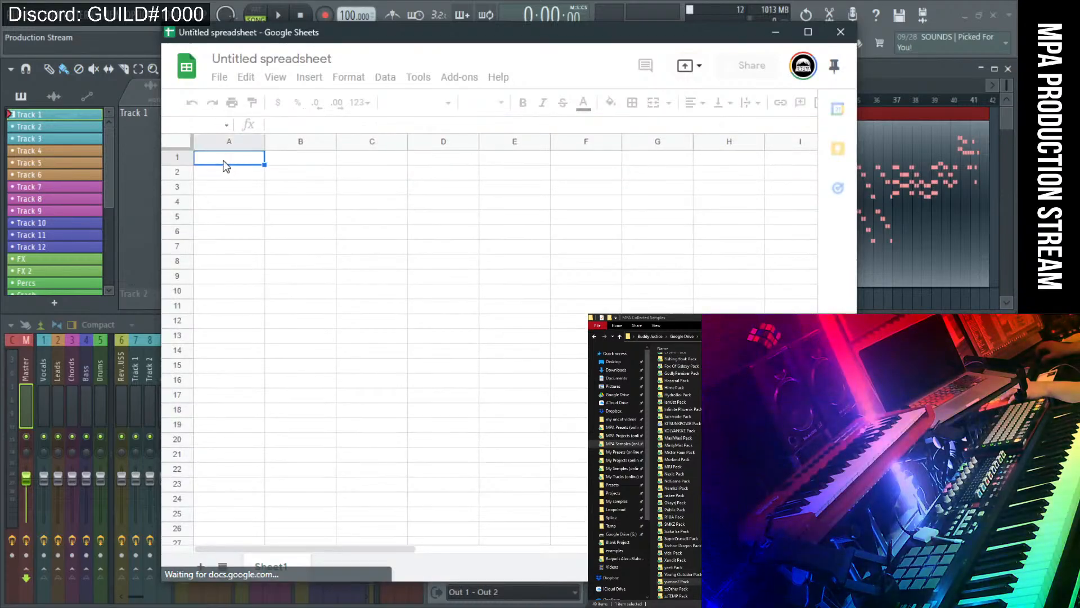
{"action": "key", "text": "ctrl+v"}
{"action": "left_click", "coordinate": [362, 219]}
{"action": "scroll", "coordinate": [410, 350], "scroll_direction": "down", "scroll_amount": 10}
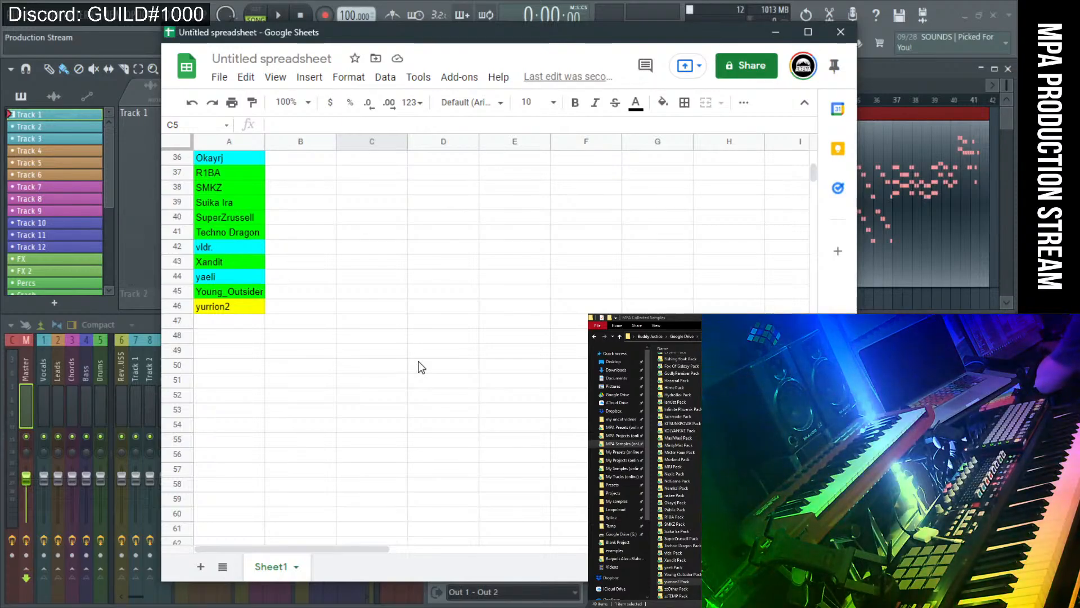
{"action": "scroll", "coordinate": [422, 365], "scroll_direction": "up", "scroll_amount": 3}
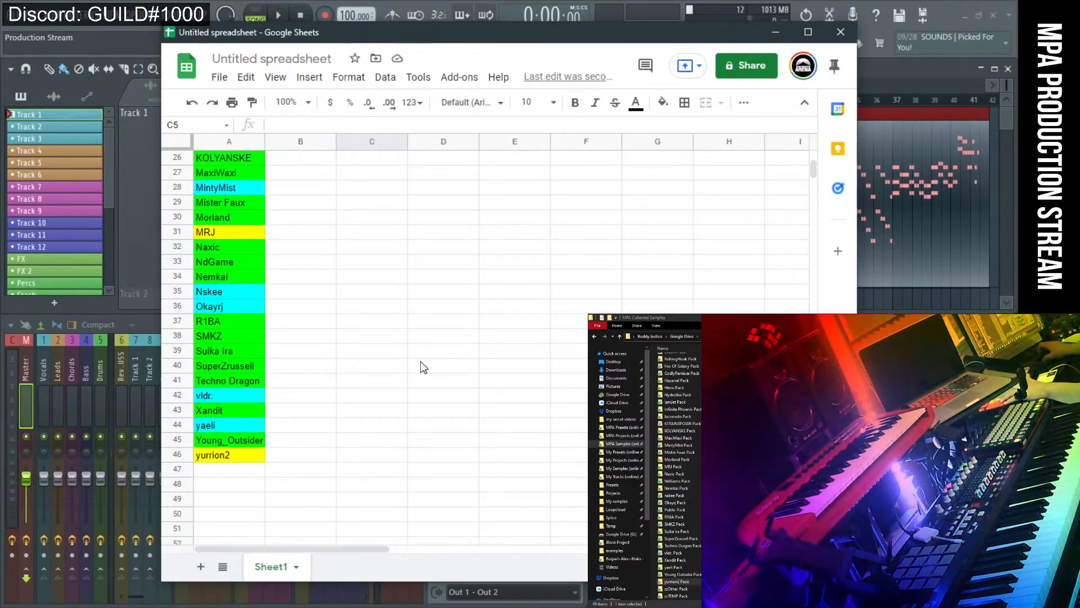
{"action": "scroll", "coordinate": [420, 361], "scroll_direction": "up", "scroll_amount": 8}
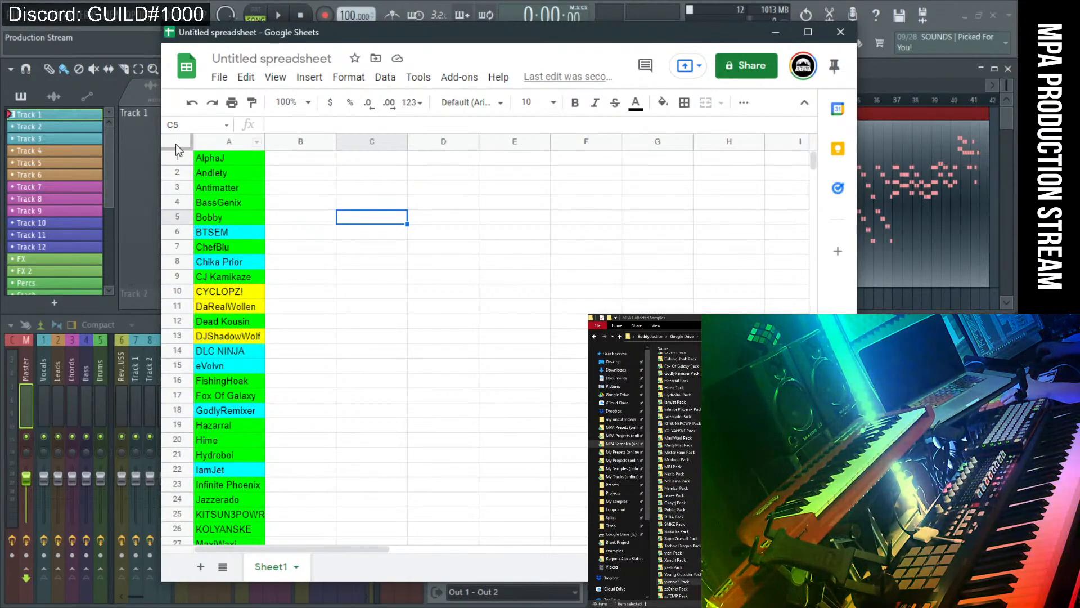
Bring up the column A options and the fill colour choices in the new sheet.
{"action": "right_click", "coordinate": [216, 139]}
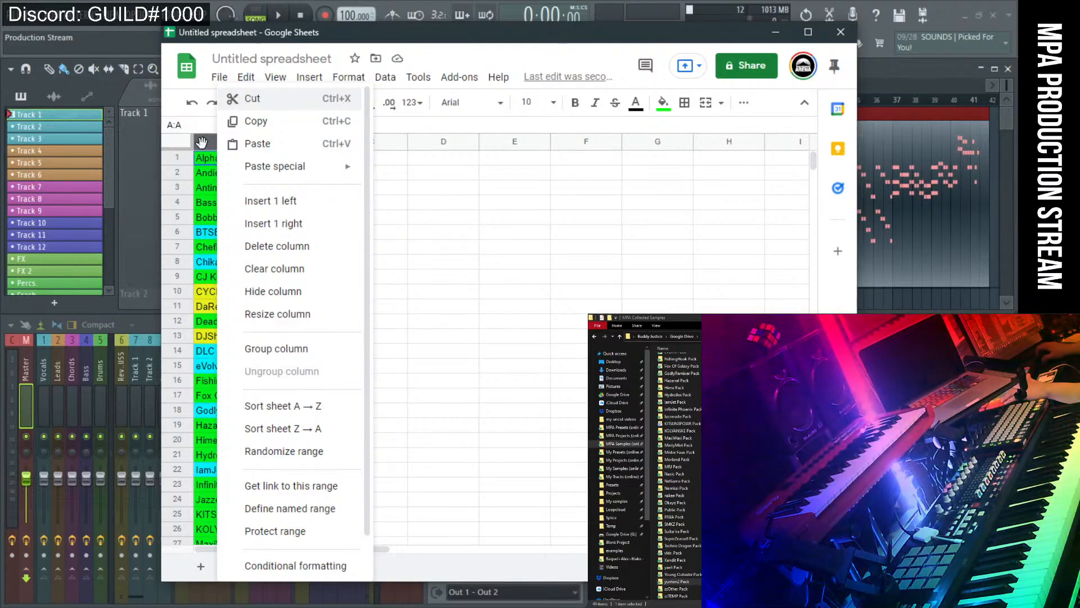
{"action": "left_click", "coordinate": [201, 142]}
{"action": "right_click", "coordinate": [202, 142]}
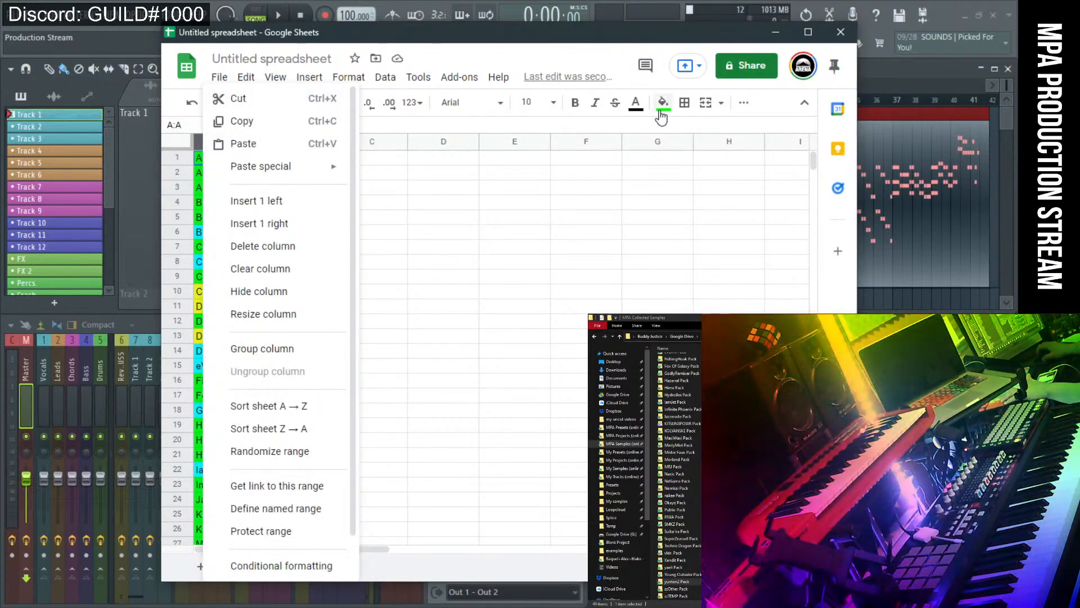
{"action": "left_click", "coordinate": [663, 104]}
{"action": "right_click", "coordinate": [209, 141]}
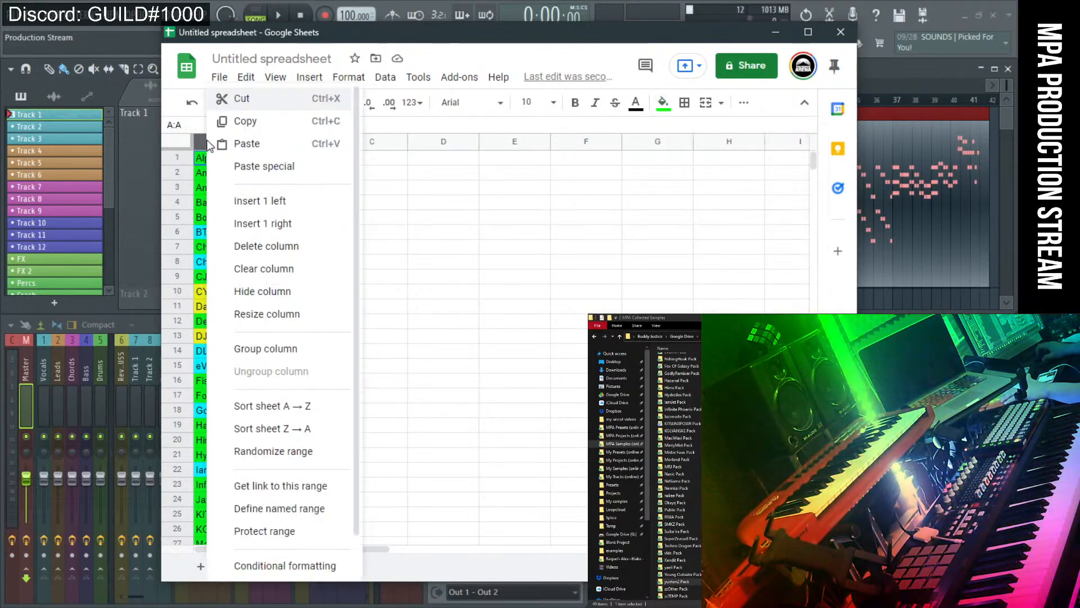
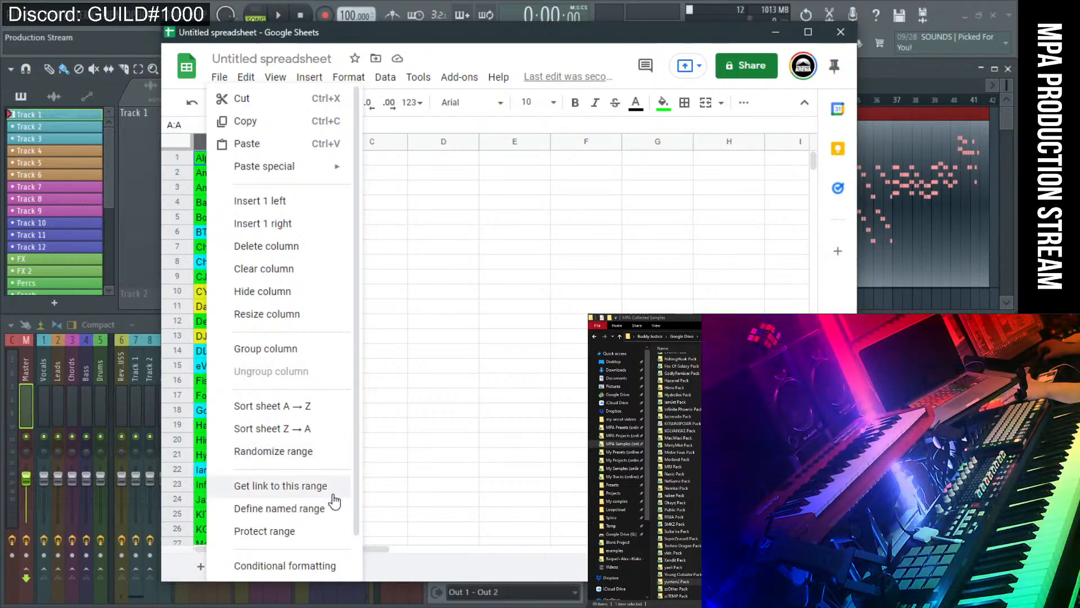
Dismiss the column A menu to see the green, cyan and yellow producer list again.
{"action": "scroll", "coordinate": [332, 534], "scroll_direction": "down", "scroll_amount": 1}
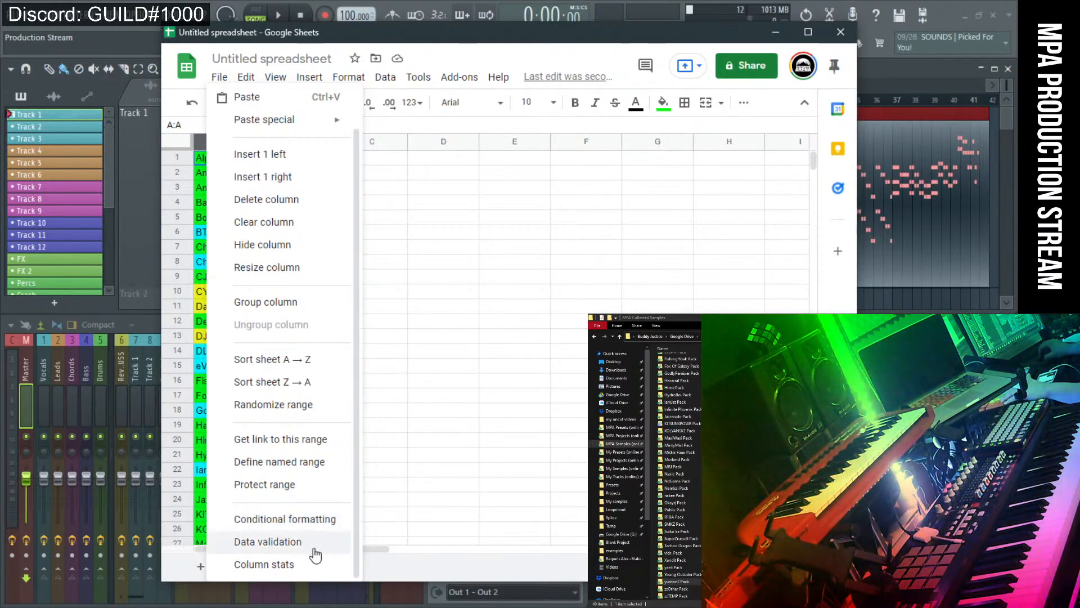
{"action": "scroll", "coordinate": [308, 370], "scroll_direction": "up", "scroll_amount": 1}
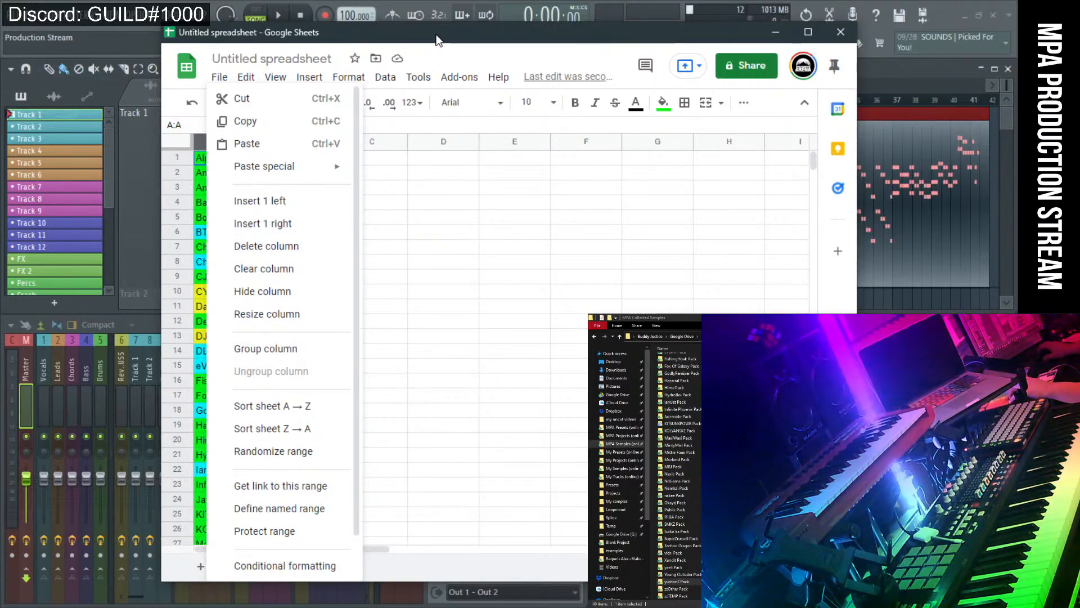
{"action": "left_click", "coordinate": [474, 61]}
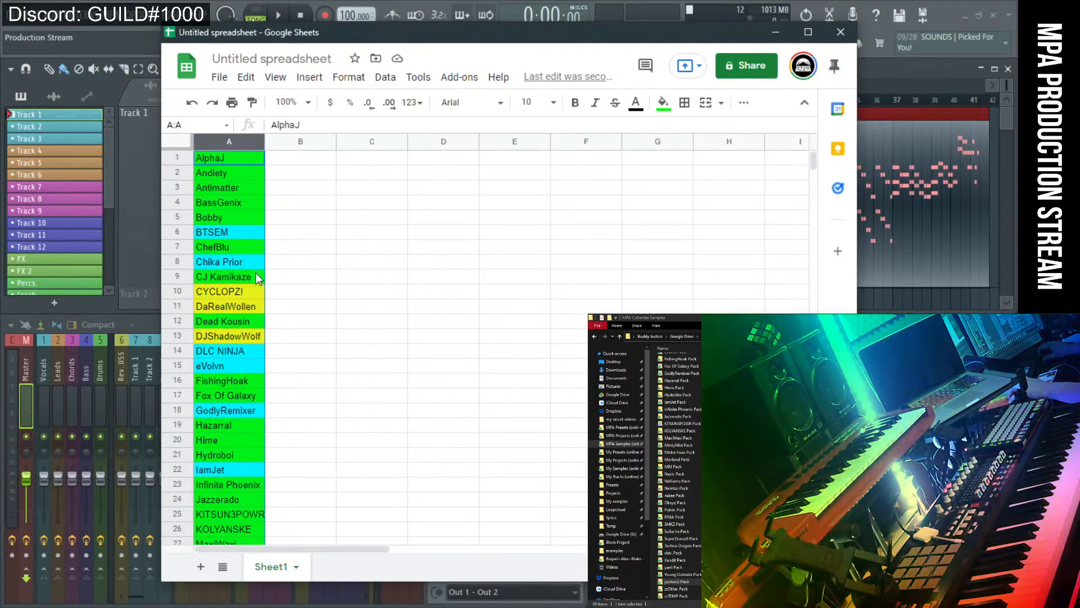
{"action": "left_click", "coordinate": [248, 332]}
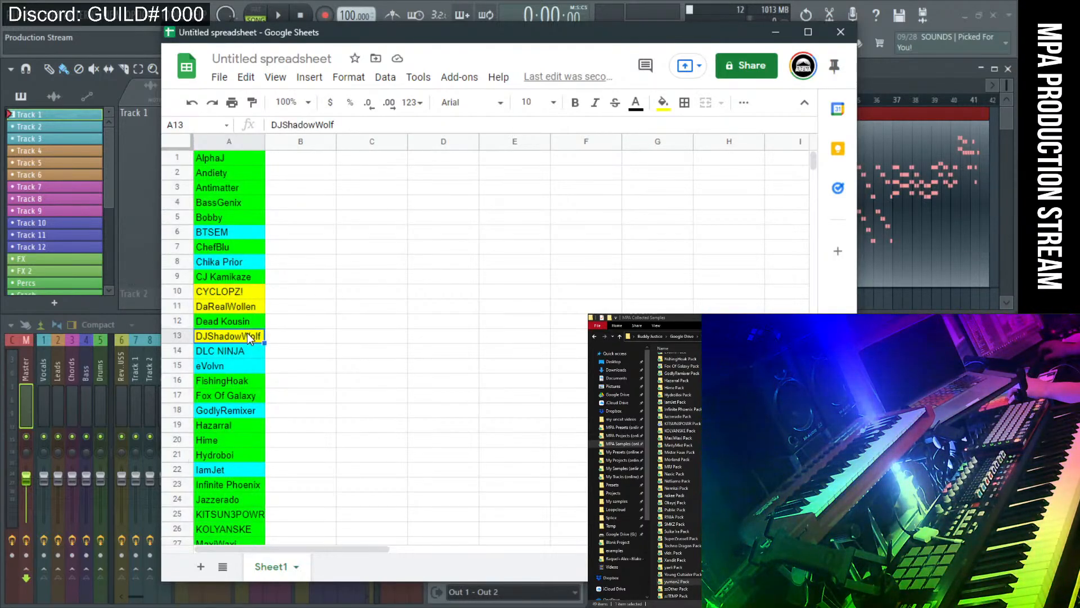
{"action": "left_click", "coordinate": [245, 307]}
{"action": "left_click", "coordinate": [242, 291]}
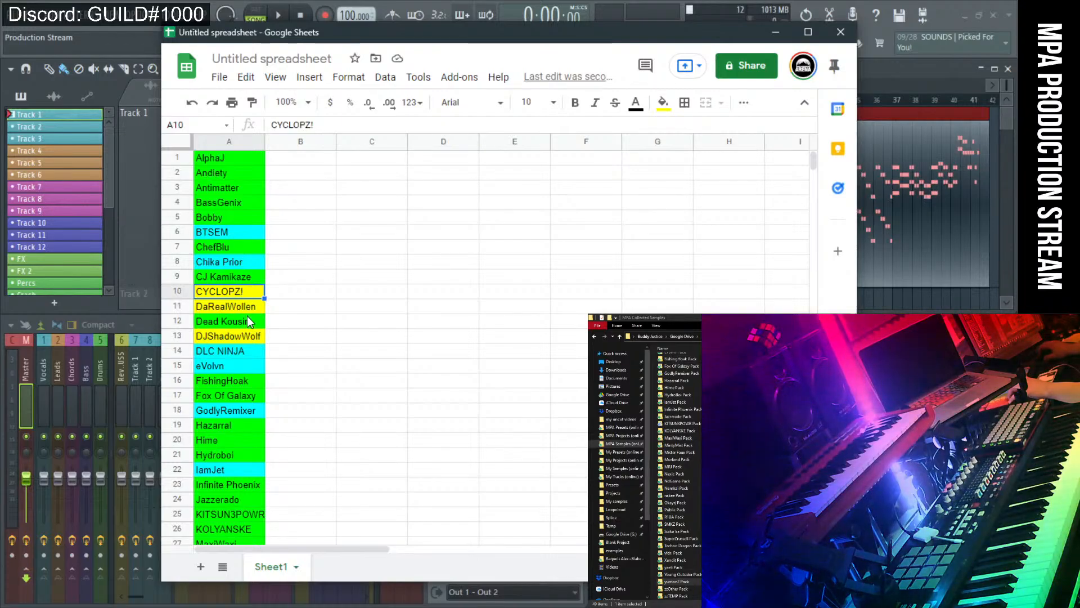
{"action": "scroll", "coordinate": [247, 362], "scroll_direction": "down", "scroll_amount": 5}
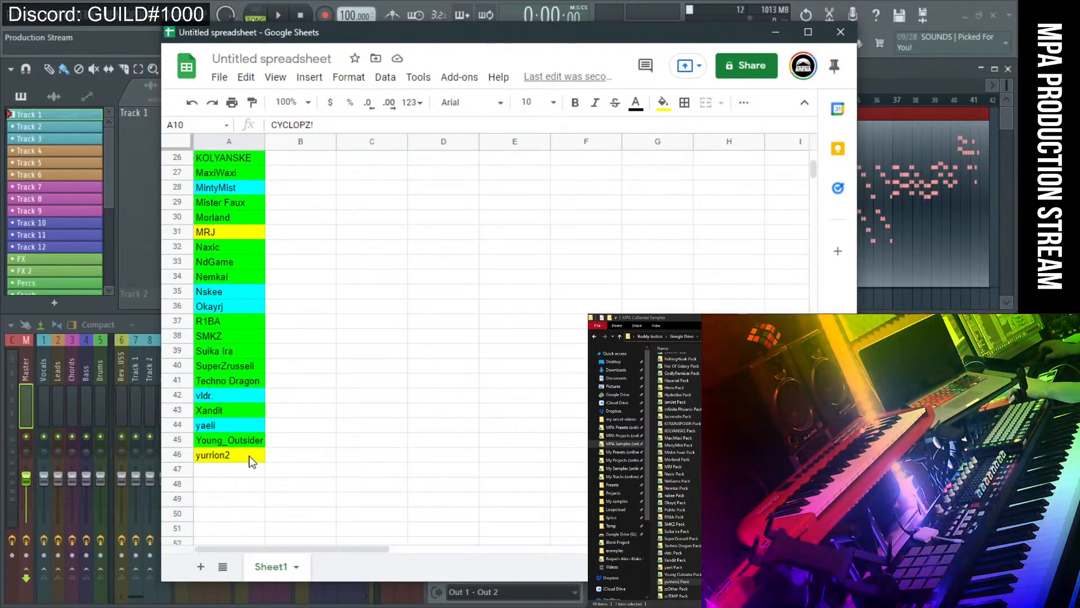
{"action": "left_click", "coordinate": [249, 456]}
{"action": "left_click", "coordinate": [241, 230]}
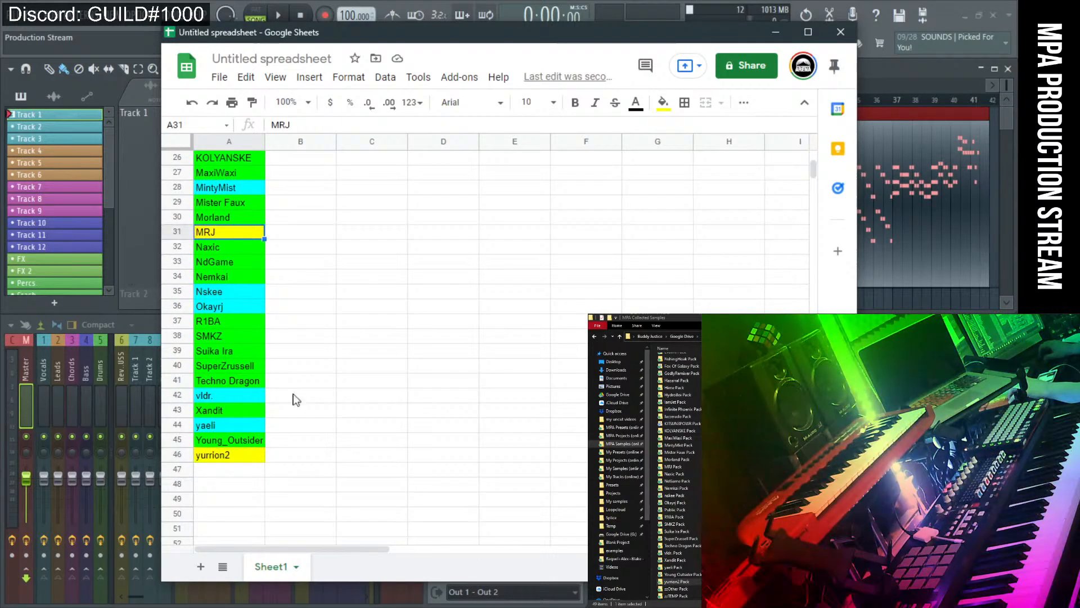
{"action": "left_click", "coordinate": [218, 423]}
{"action": "left_click", "coordinate": [228, 395]}
{"action": "left_click", "coordinate": [223, 292]}
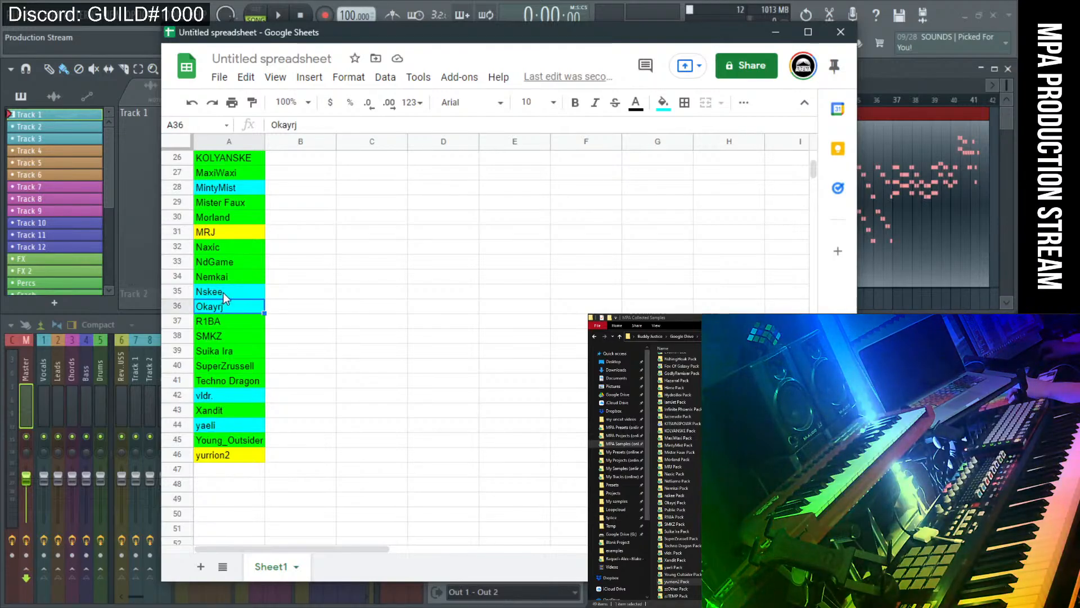
{"action": "scroll", "coordinate": [225, 309], "scroll_direction": "up", "scroll_amount": 2}
{"action": "left_click", "coordinate": [228, 260]}
{"action": "scroll", "coordinate": [230, 303], "scroll_direction": "up", "scroll_amount": 2}
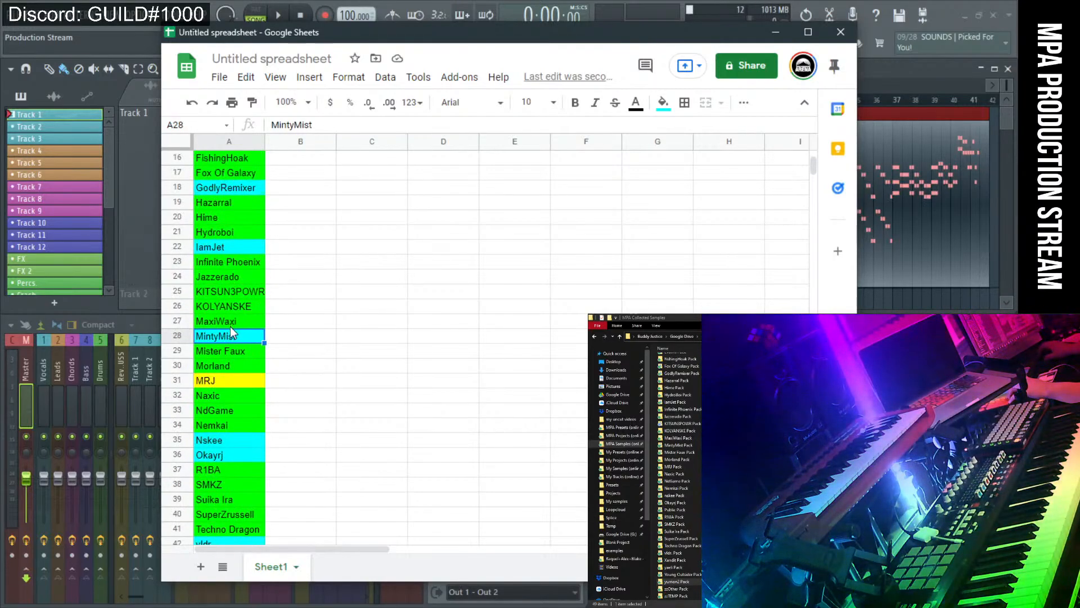
{"action": "left_click", "coordinate": [227, 247]}
{"action": "left_click", "coordinate": [225, 189]}
{"action": "scroll", "coordinate": [220, 321], "scroll_direction": "up", "scroll_amount": 6}
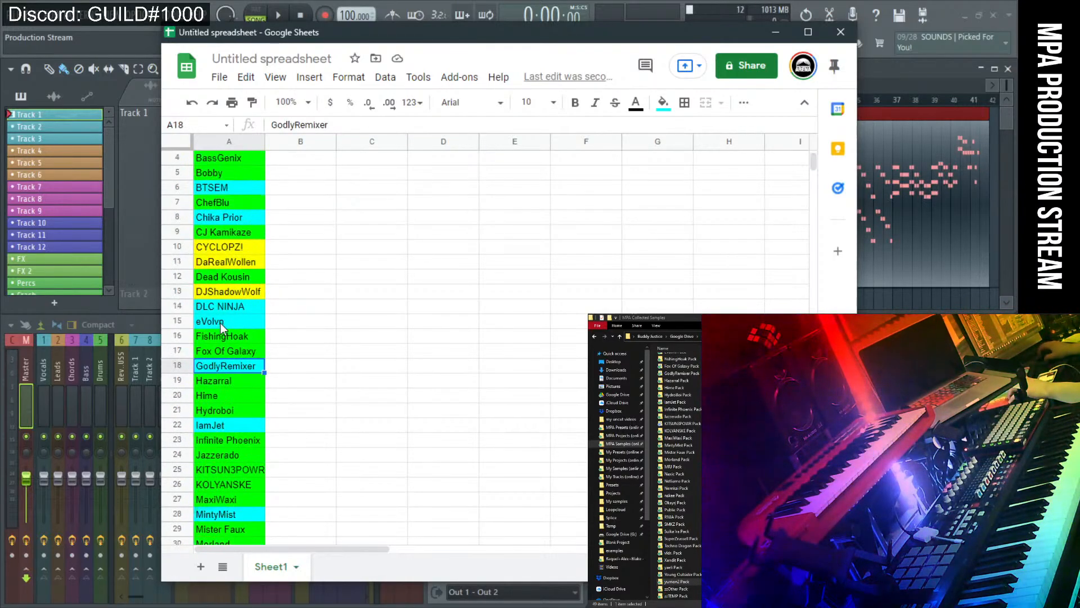
{"action": "left_click", "coordinate": [235, 367]}
{"action": "left_click", "coordinate": [236, 349]}
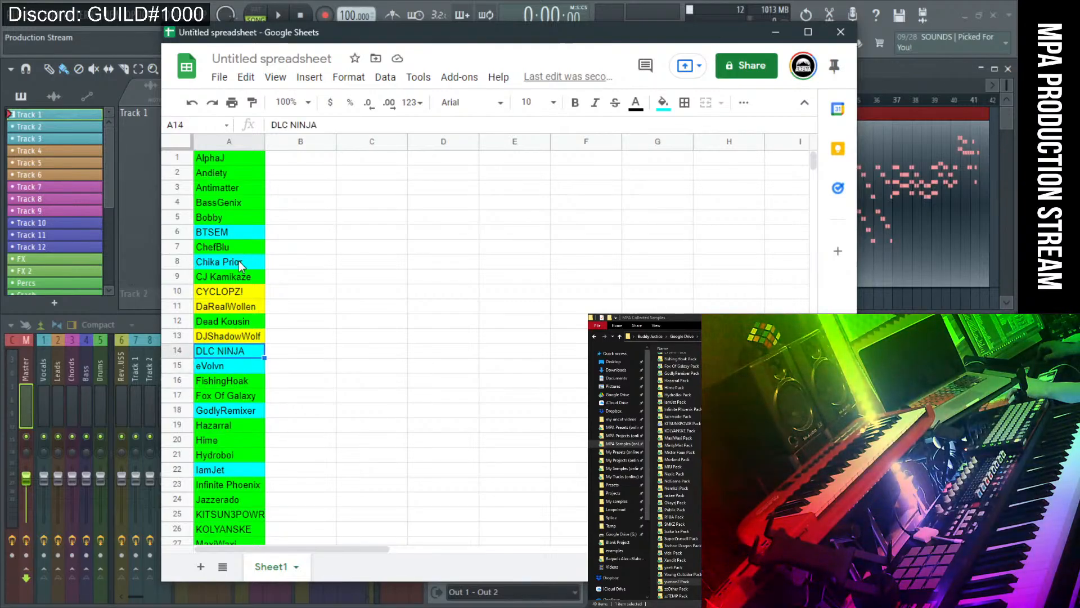
{"action": "left_click", "coordinate": [239, 261]}
{"action": "left_click", "coordinate": [231, 234]}
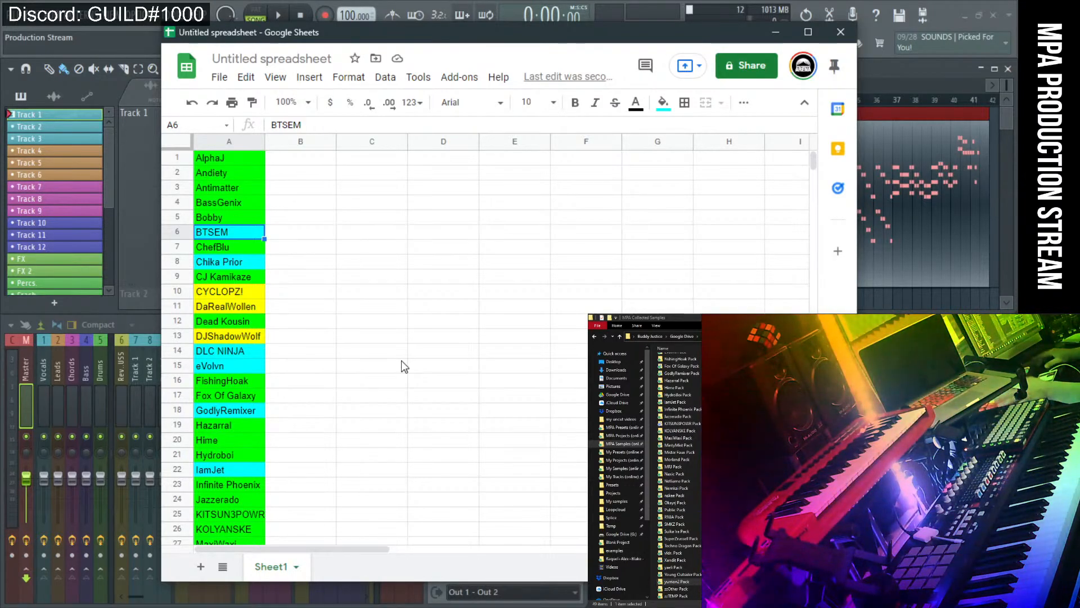
{"action": "left_click", "coordinate": [401, 360]}
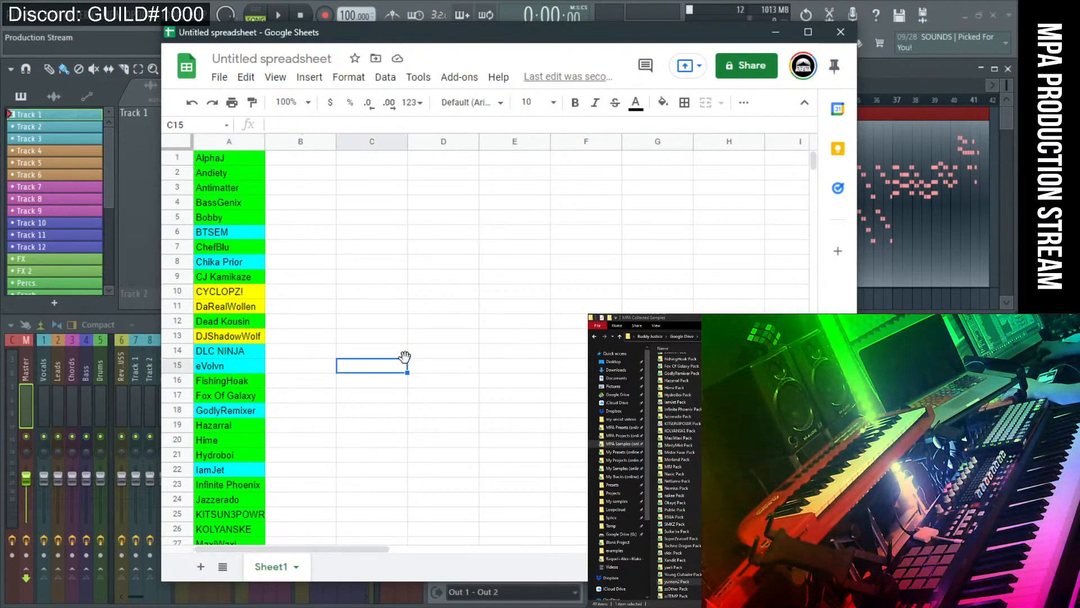
Enter 'Full Mana' in A47 below yurrion2 as a first attempt.
{"action": "scroll", "coordinate": [405, 393], "scroll_direction": "down", "scroll_amount": 9}
{"action": "left_click", "coordinate": [219, 438]}
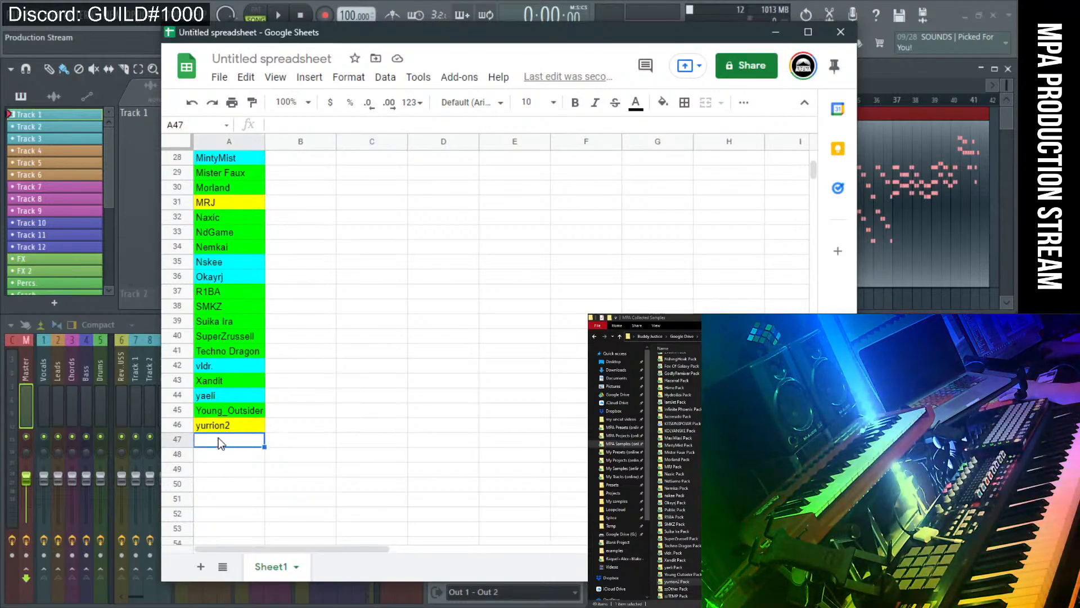
{"action": "type", "text": "Ful"}
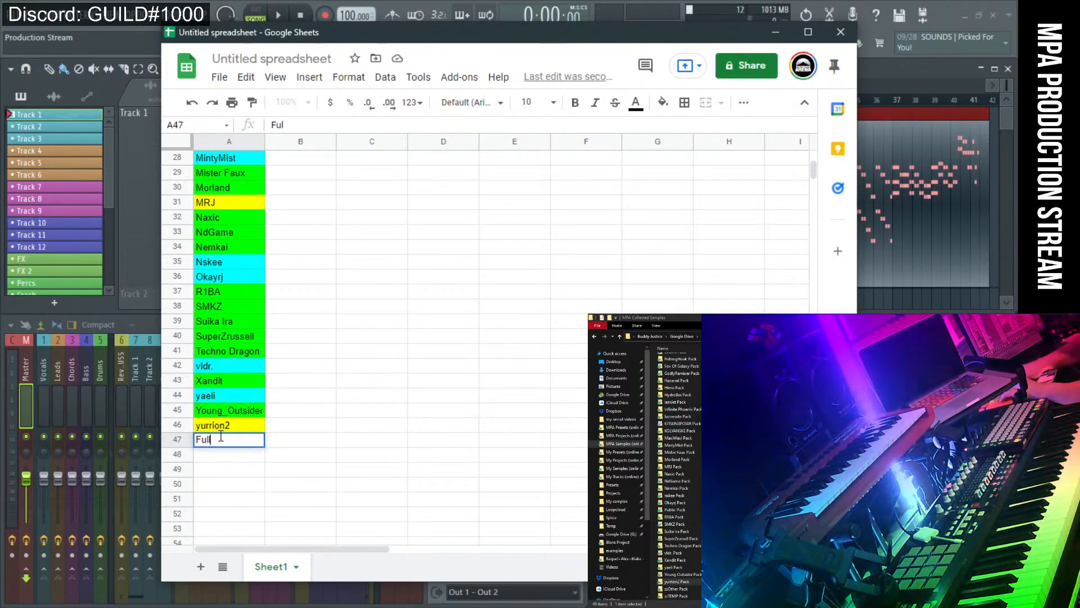
{"action": "type", "text": "l Mana"}
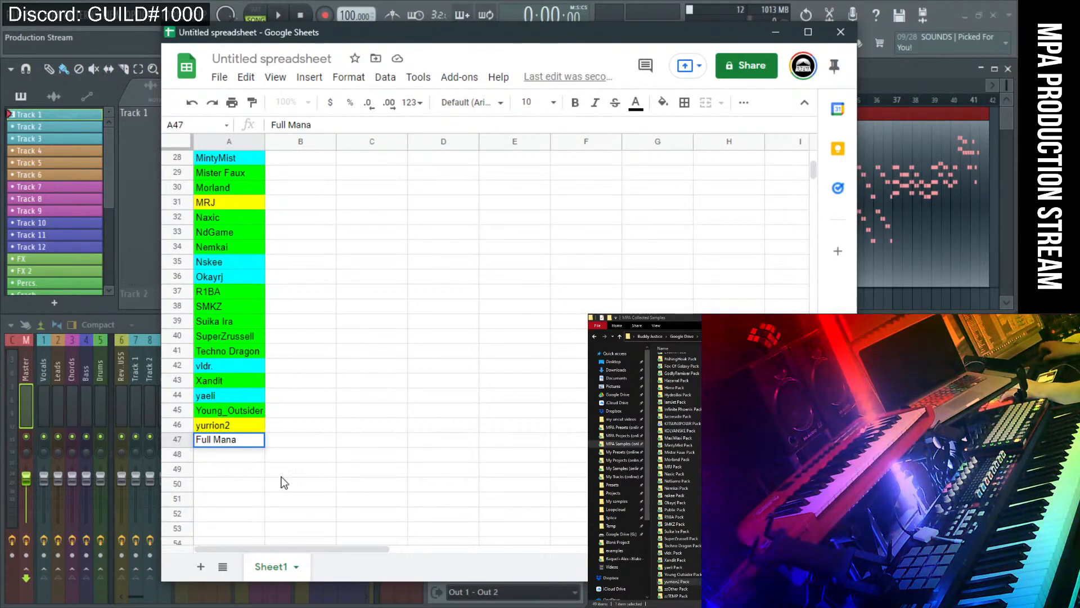
{"action": "key", "text": "Return"}
{"action": "left_click", "coordinate": [251, 445]}
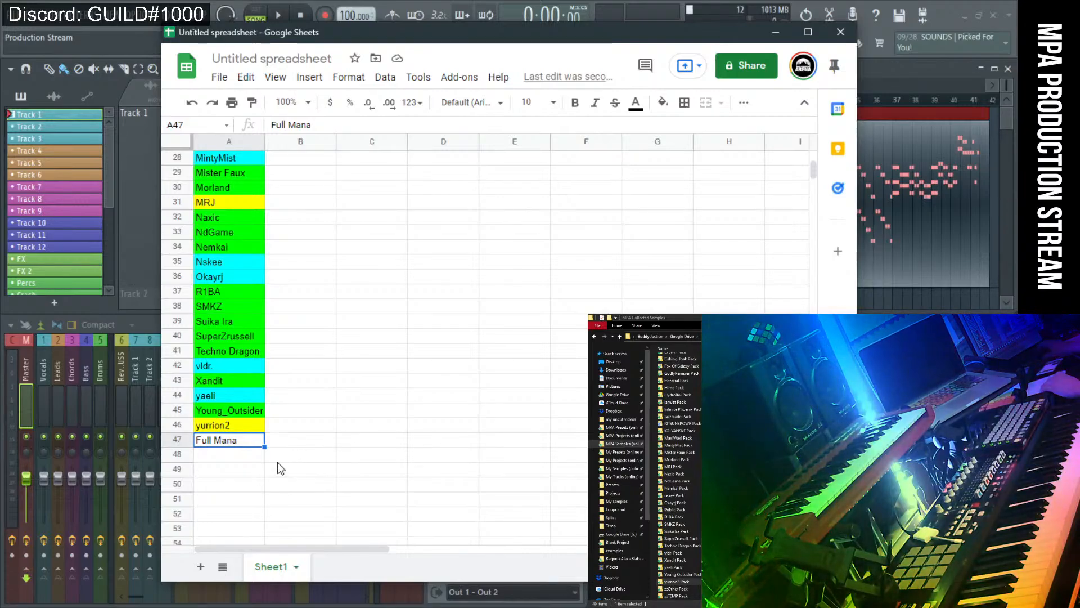
{"action": "left_click", "coordinate": [278, 456]}
{"action": "left_click", "coordinate": [252, 444]}
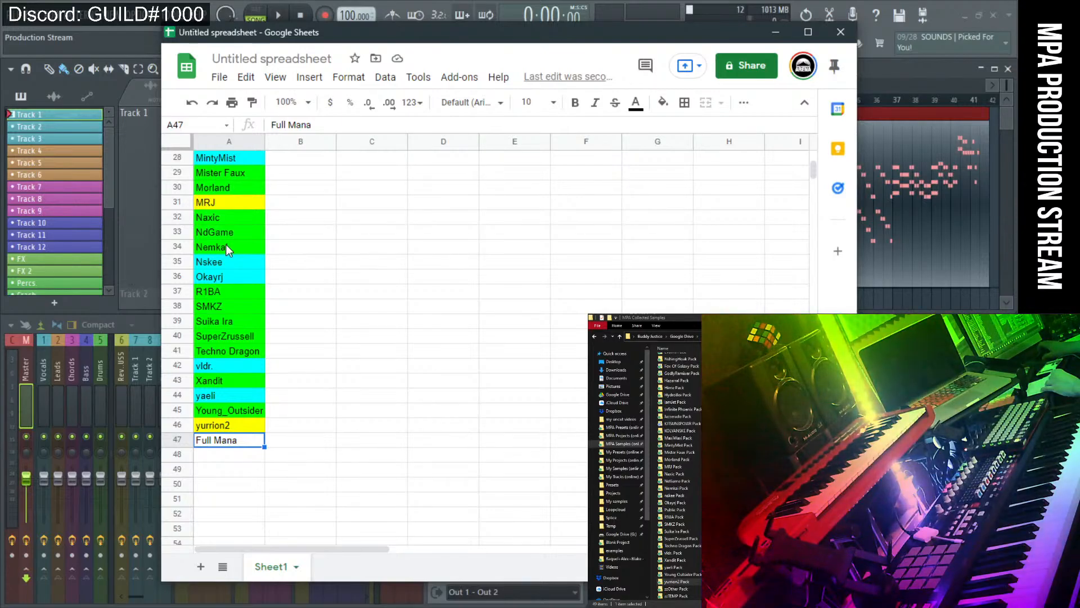
{"action": "scroll", "coordinate": [225, 236], "scroll_direction": "up", "scroll_amount": 1}
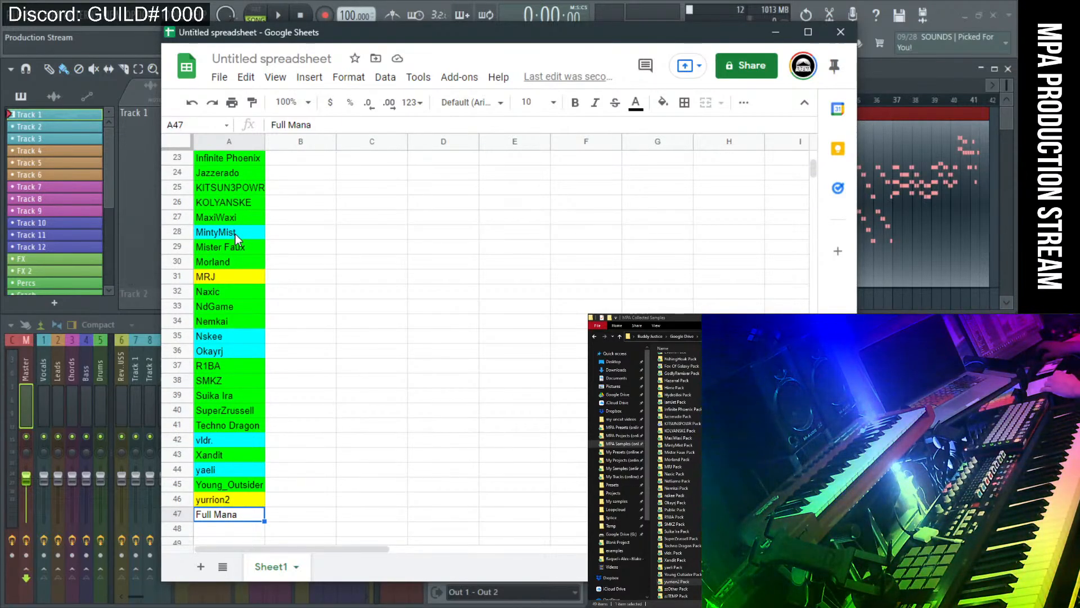
{"action": "scroll", "coordinate": [258, 467], "scroll_direction": "down", "scroll_amount": 1}
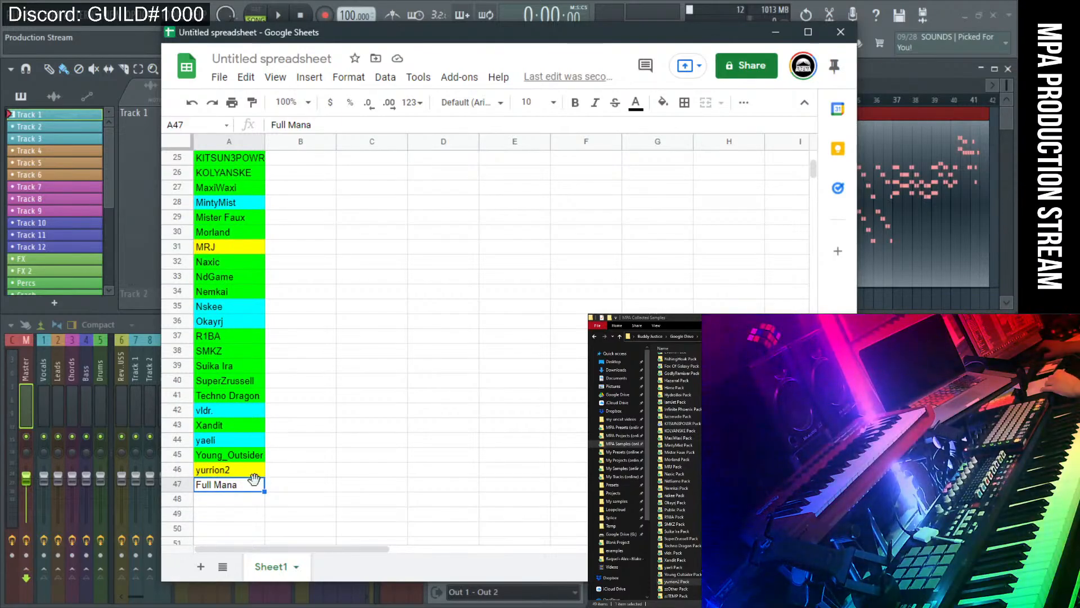
{"action": "left_click", "coordinate": [238, 504]}
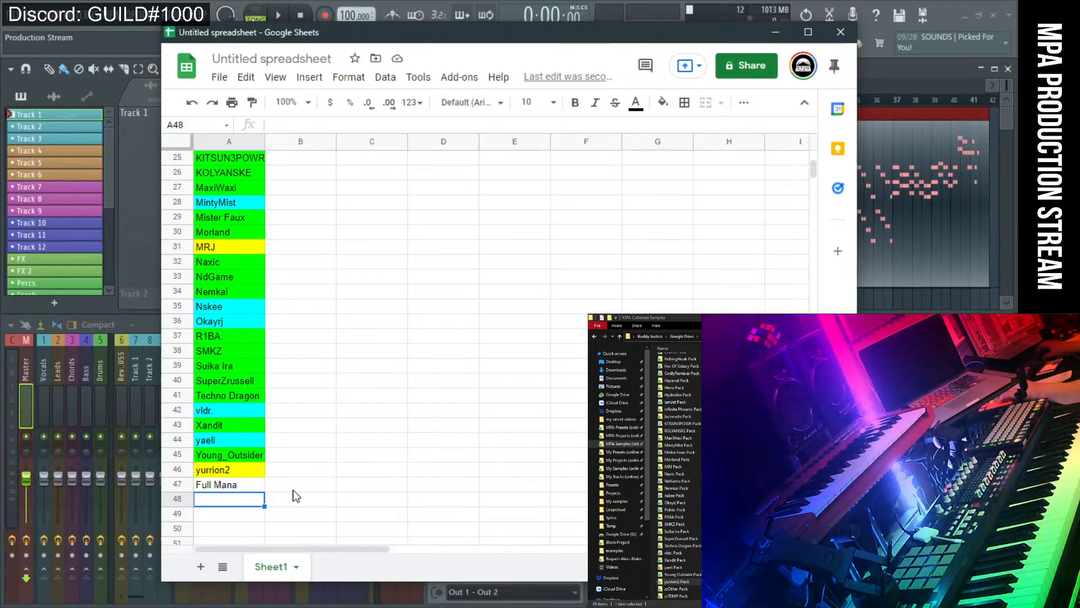
Replace the A47 entry with 'Party Killer Tunes'.
{"action": "left_click", "coordinate": [257, 488]}
{"action": "key", "text": "Delete"}
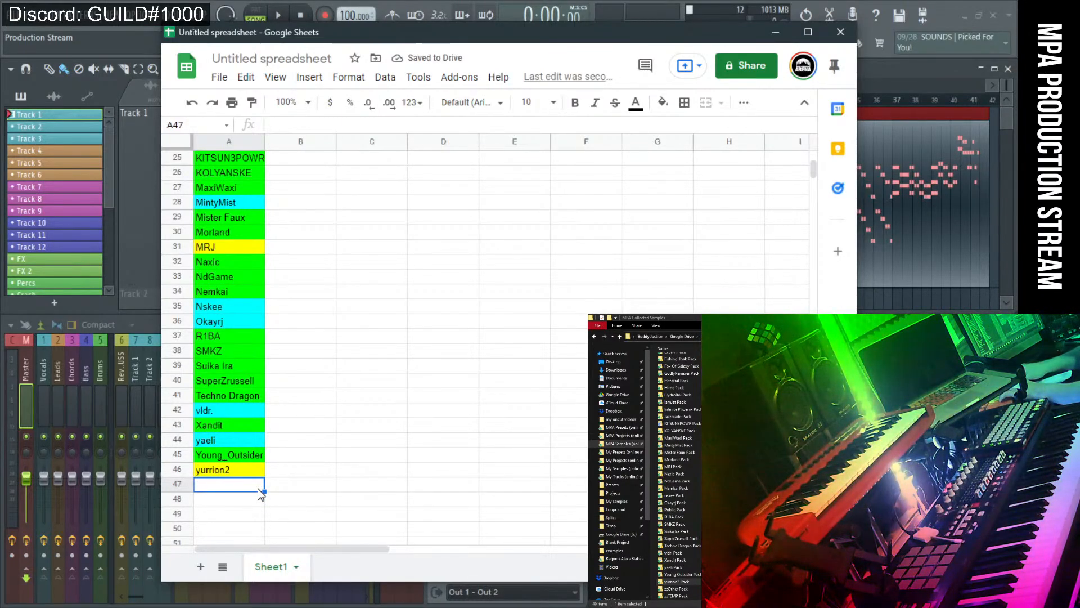
{"action": "double_click", "coordinate": [258, 489]}
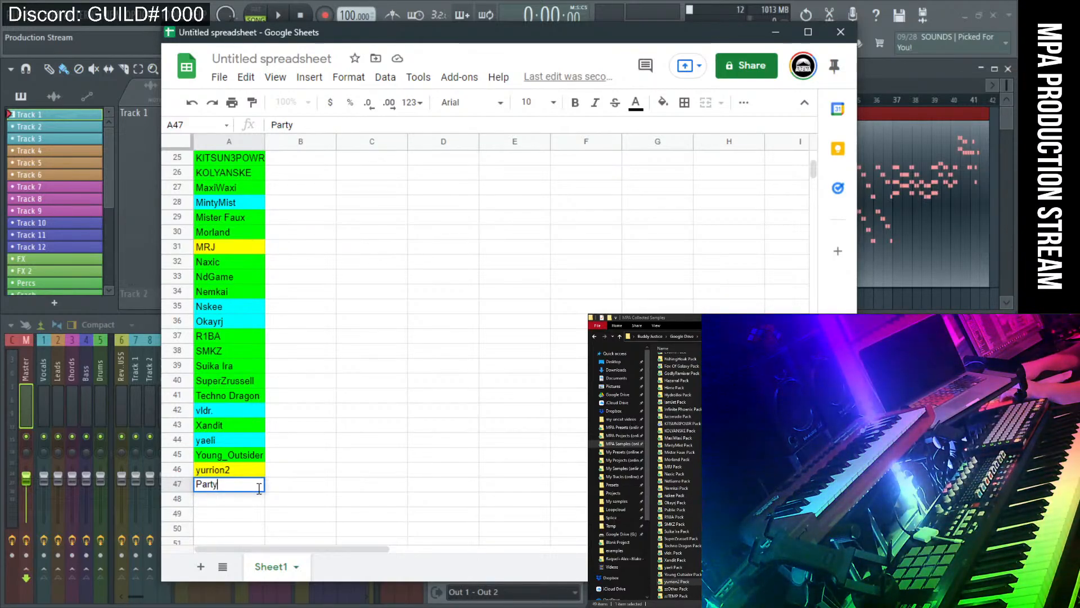
{"action": "type", "text": "Killer Tun"}
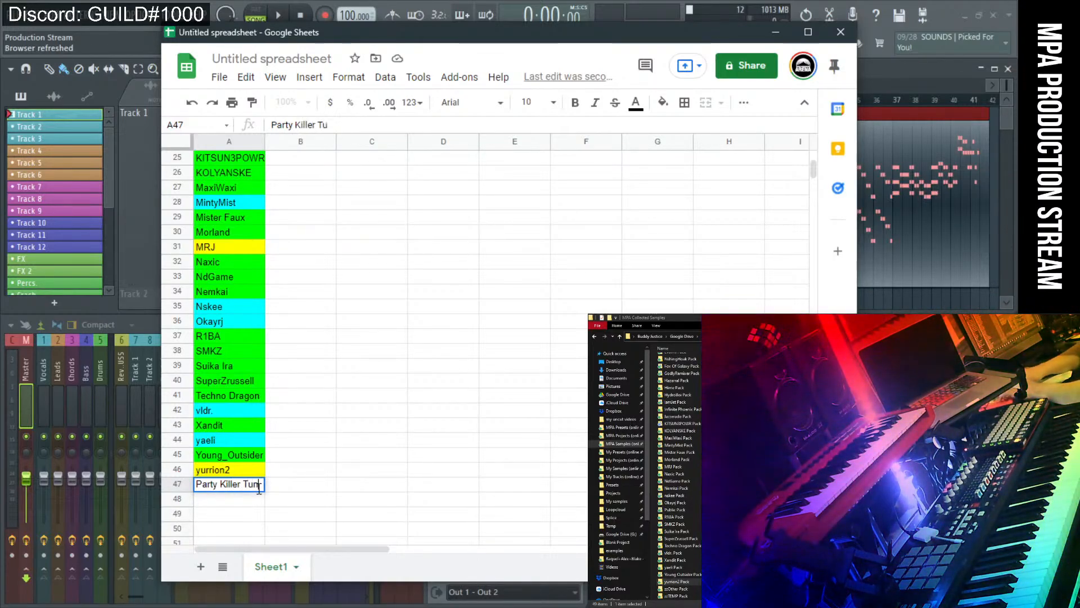
{"action": "type", "text": "es"}
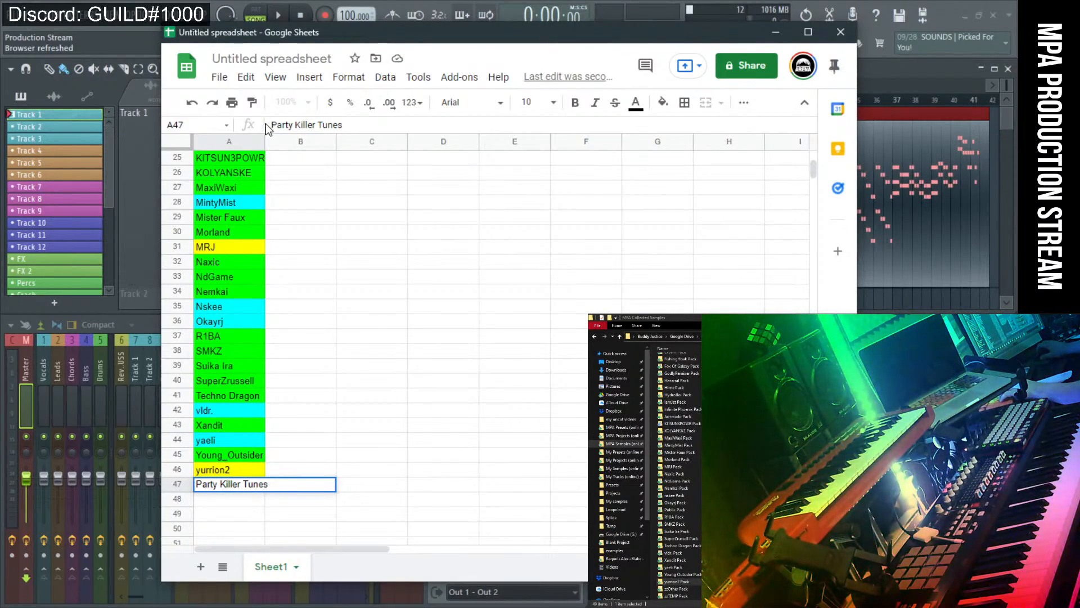
{"action": "key", "text": "Return"}
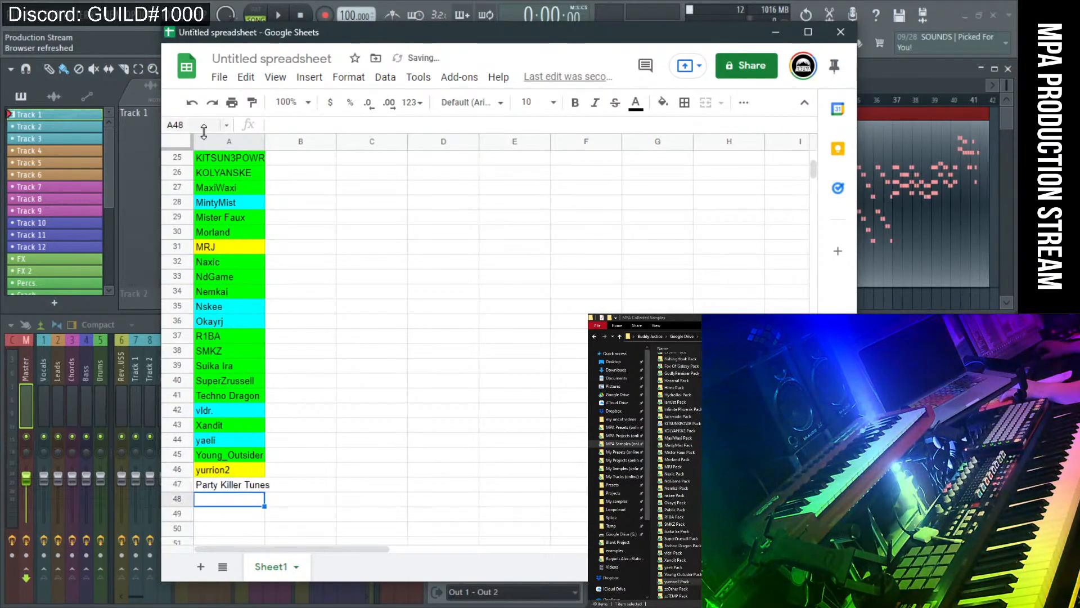
Resize column A to Fit to data so 'Party Killer Tunes' fits.
{"action": "right_click", "coordinate": [205, 143]}
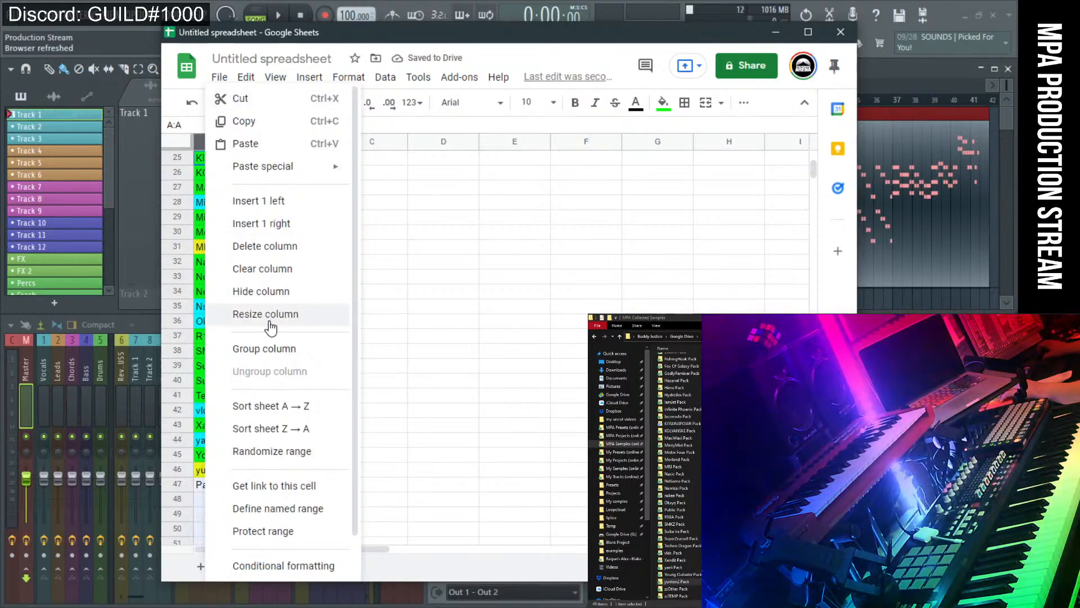
{"action": "left_click", "coordinate": [270, 246]}
{"action": "left_click", "coordinate": [403, 338]}
{"action": "left_click", "coordinate": [528, 377]}
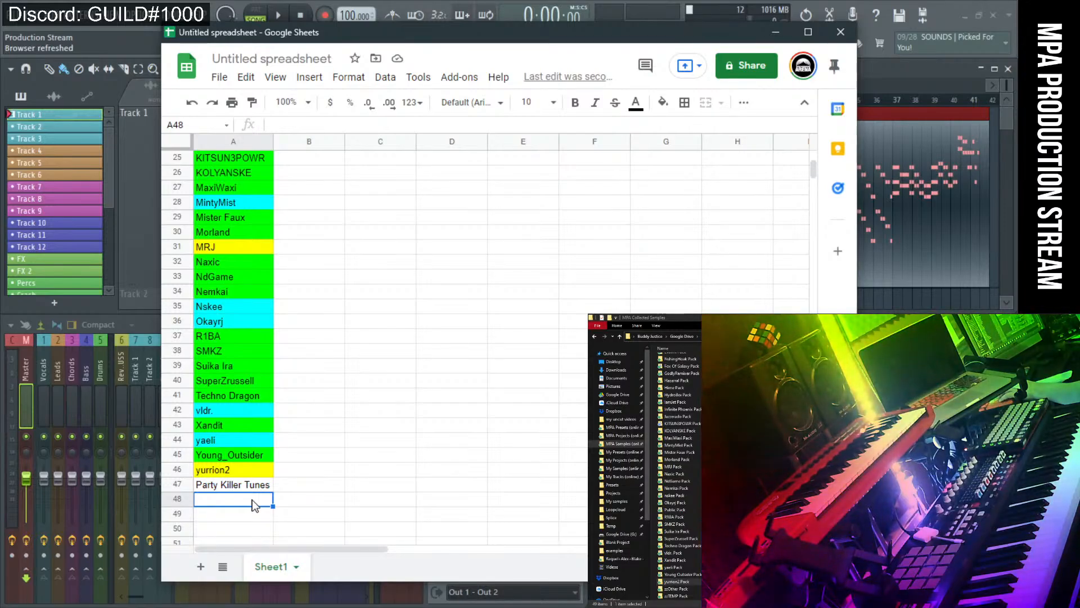
{"action": "type", "text": "11"}
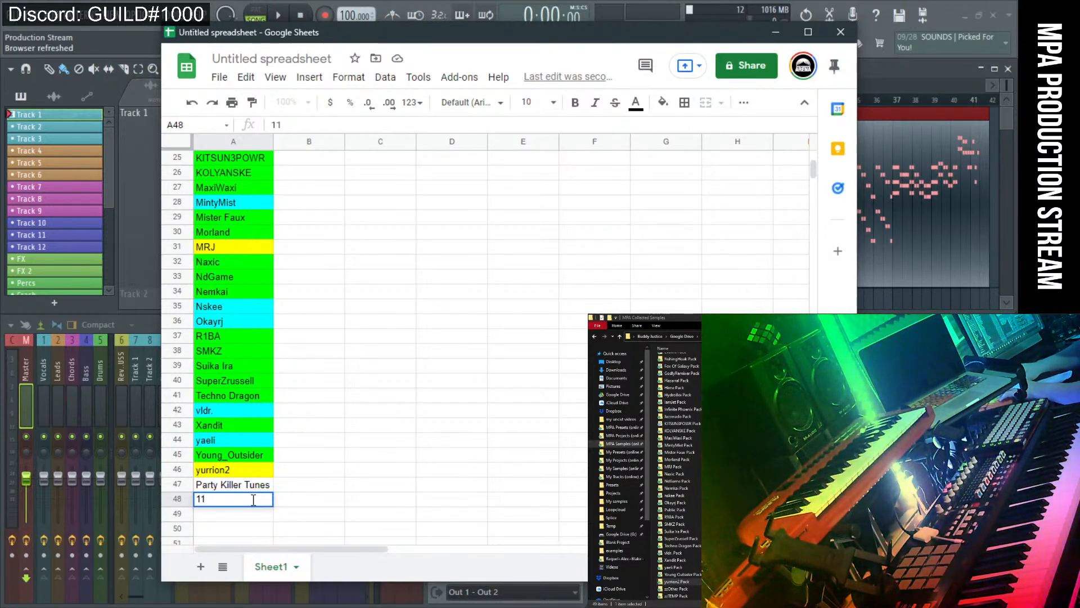
{"action": "type", "text": "th J"}
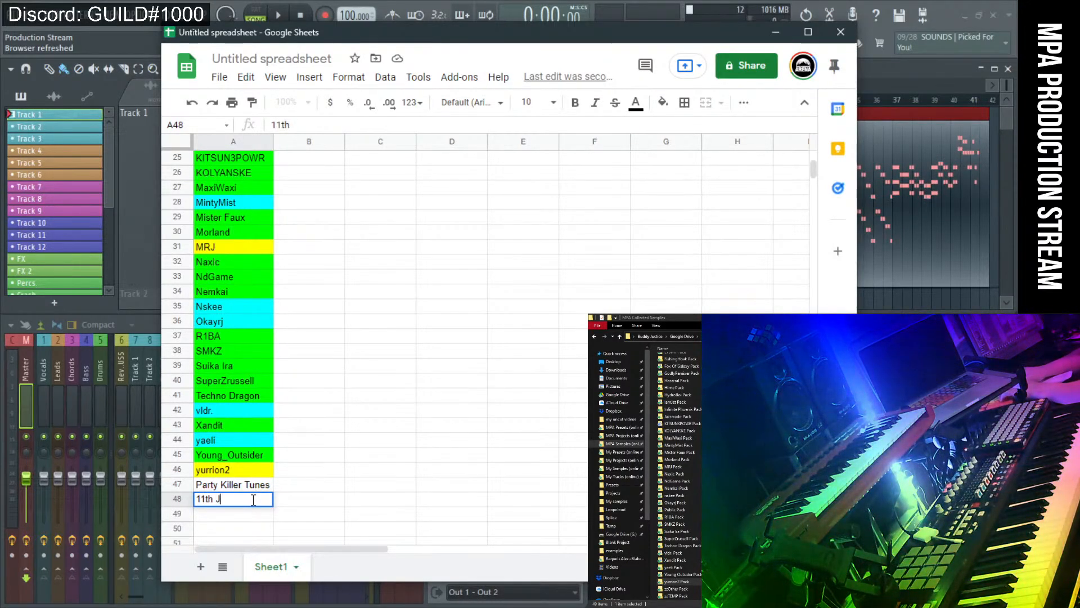
{"action": "type", "text": "ochem"}
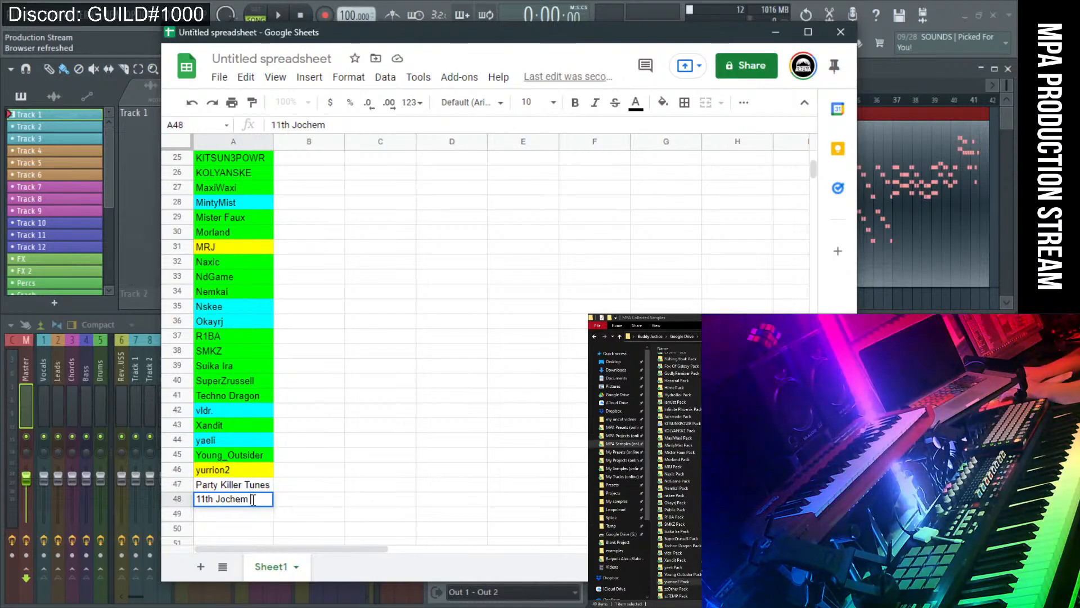
{"action": "type", "text": " L."}
{"action": "key", "text": "Return"}
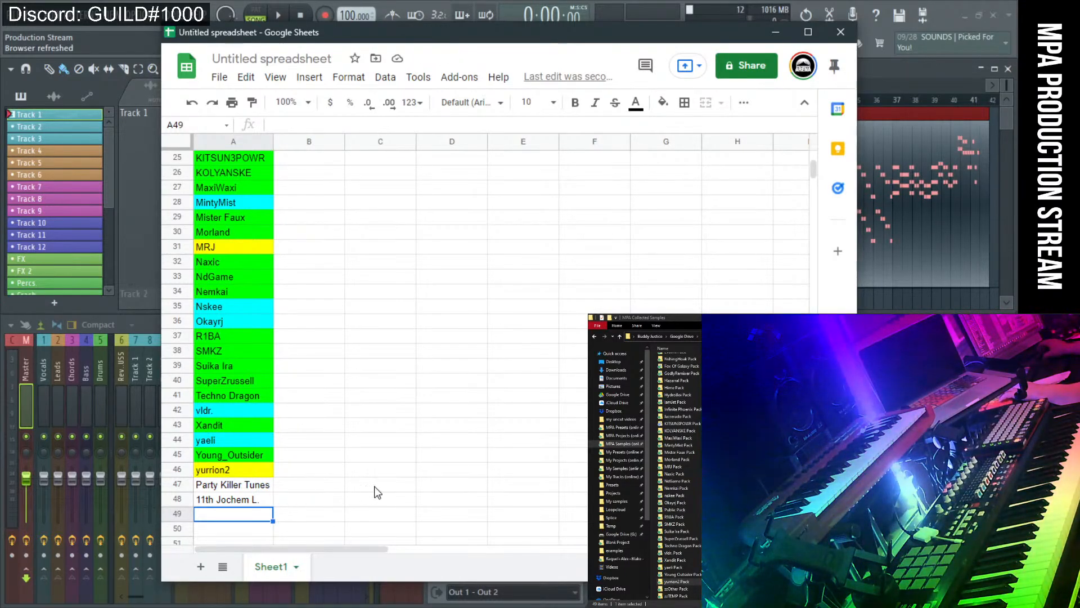
{"action": "scroll", "coordinate": [376, 491], "scroll_direction": "down", "scroll_amount": 2}
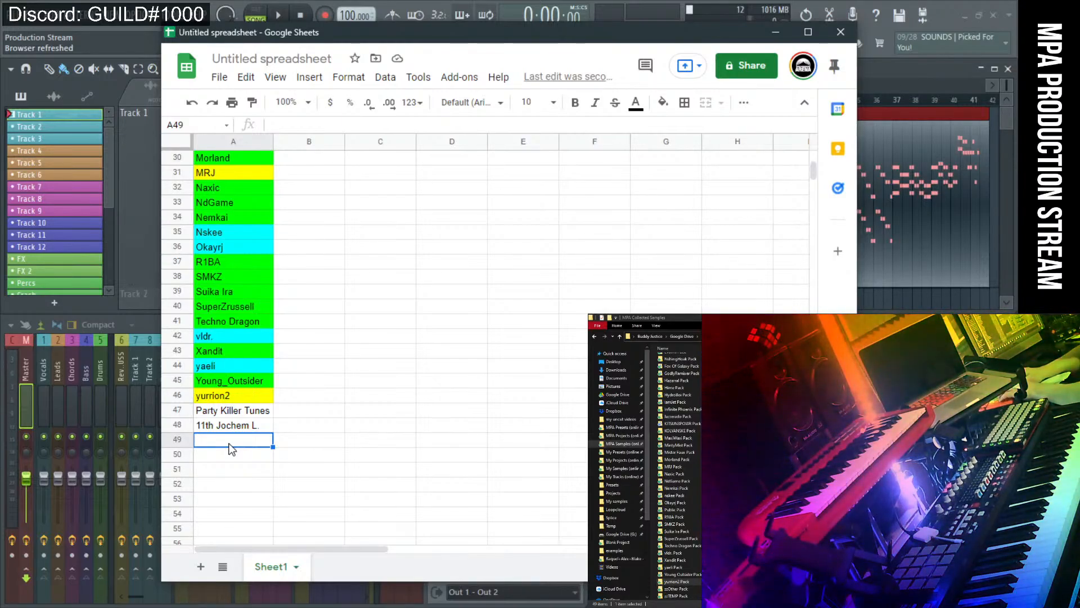
{"action": "type", "text": "H"}
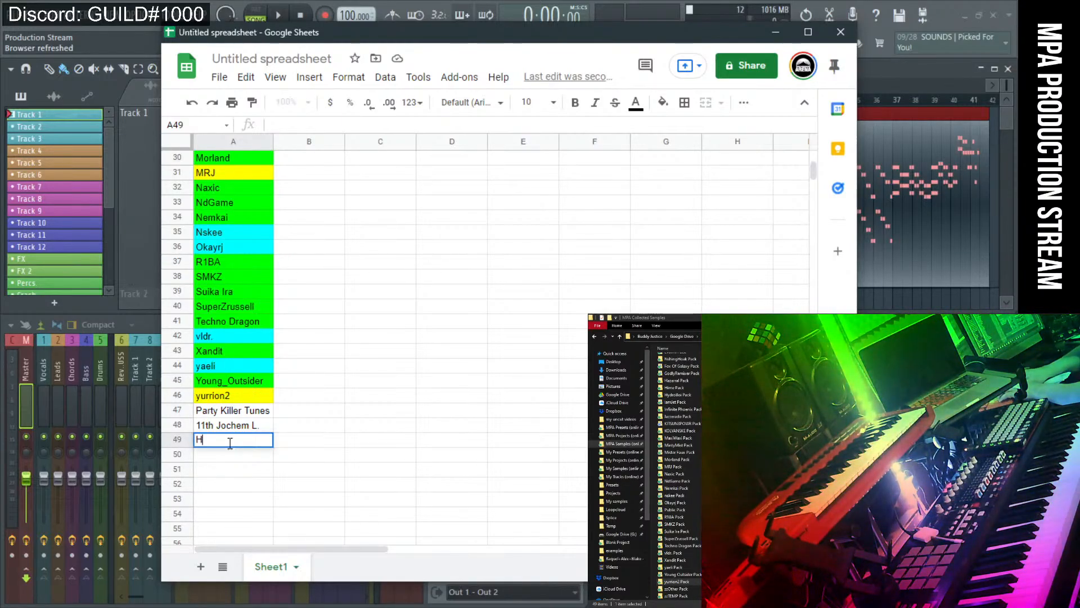
{"action": "type", "text": "ens0"}
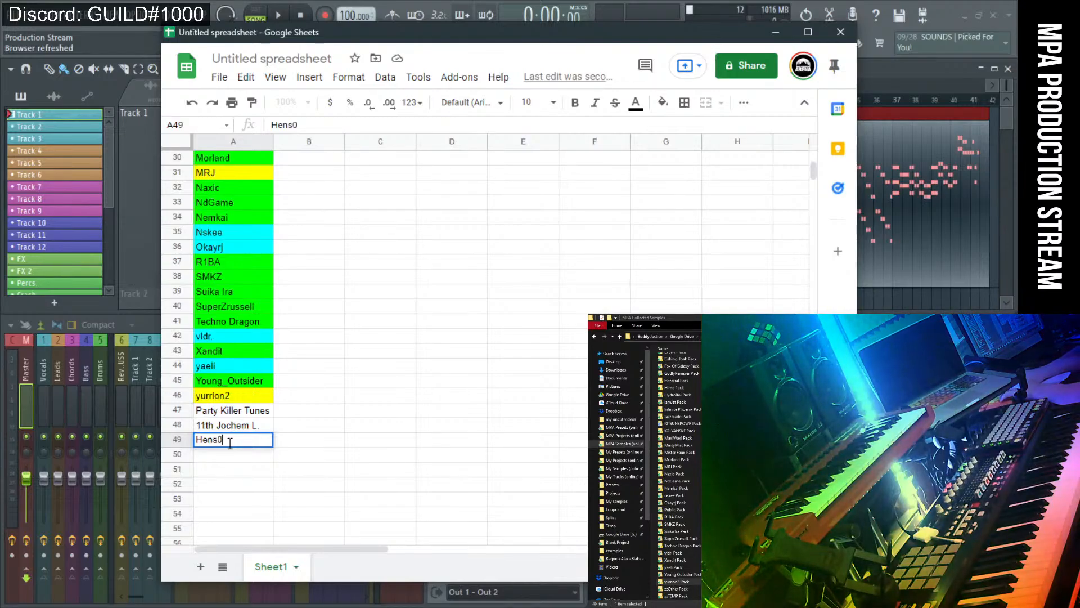
{"action": "key", "text": "Return"}
{"action": "type", "text": "Fu"}
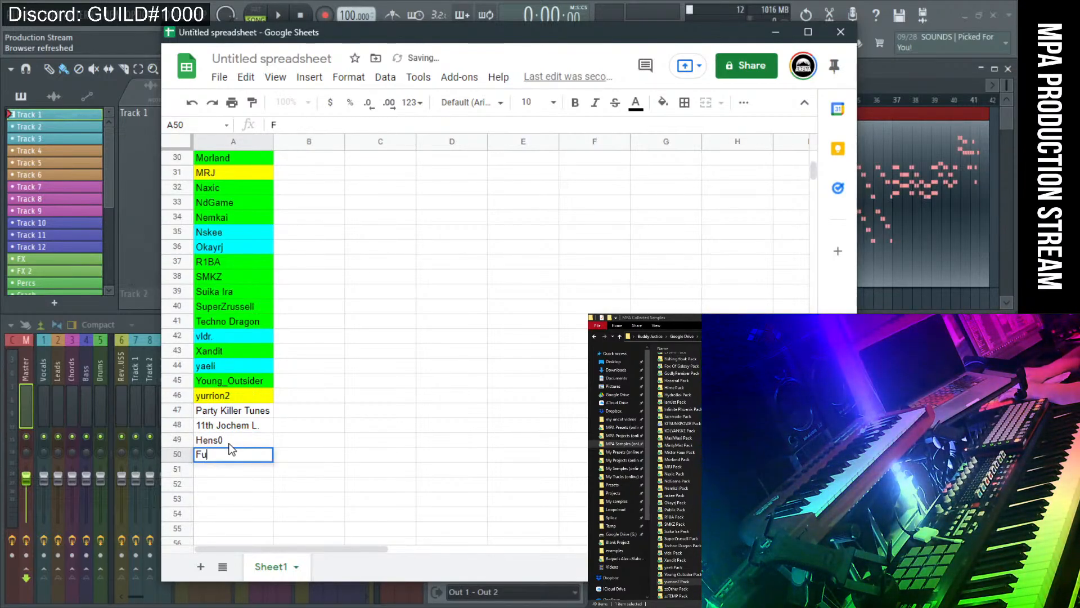
{"action": "type", "text": "ll Mana"}
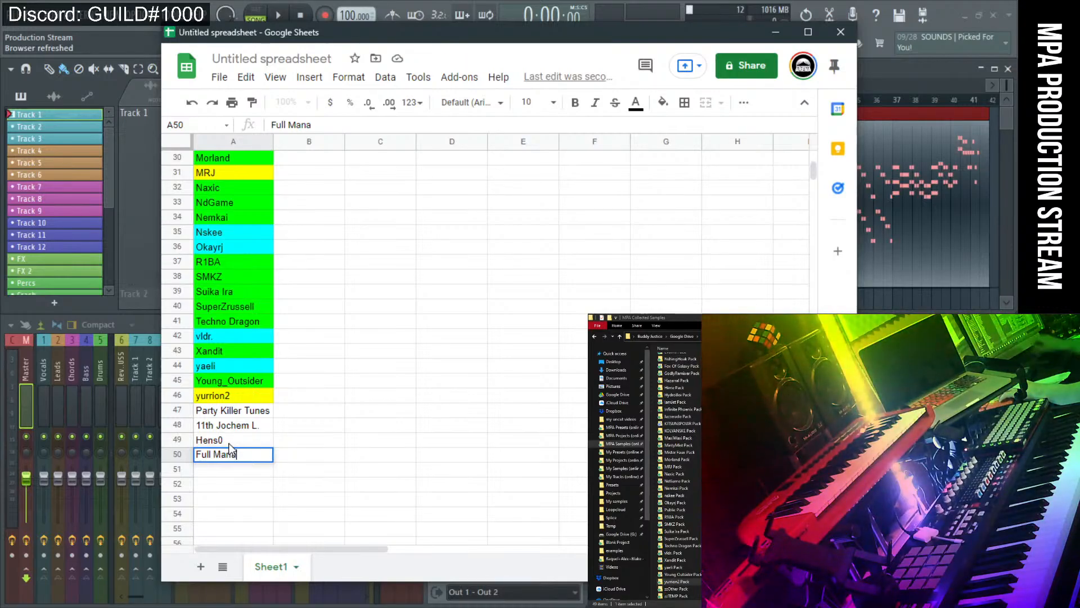
{"action": "left_click", "coordinate": [249, 476]}
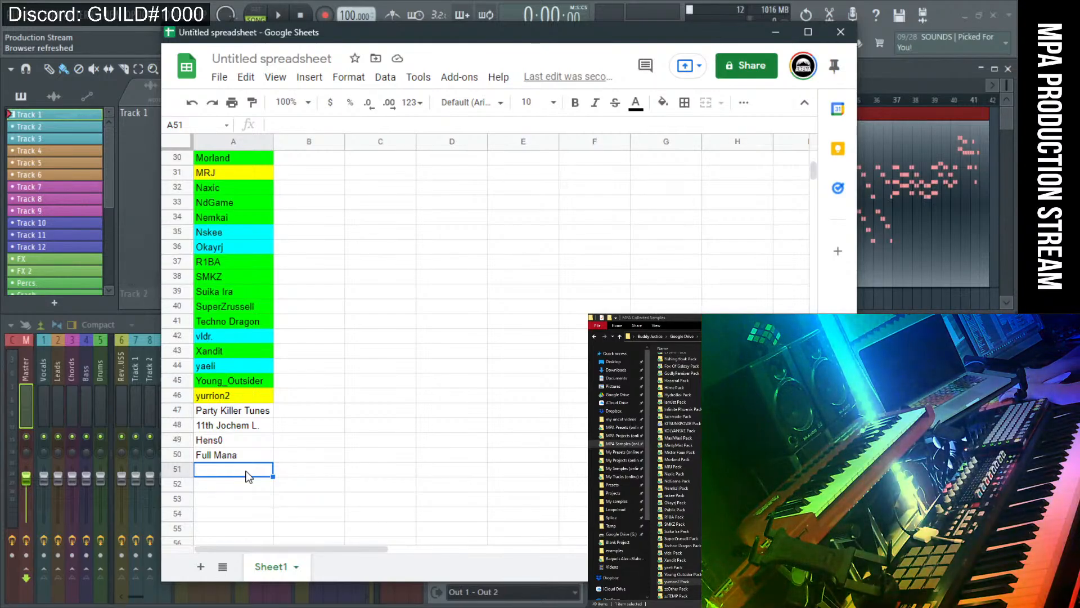
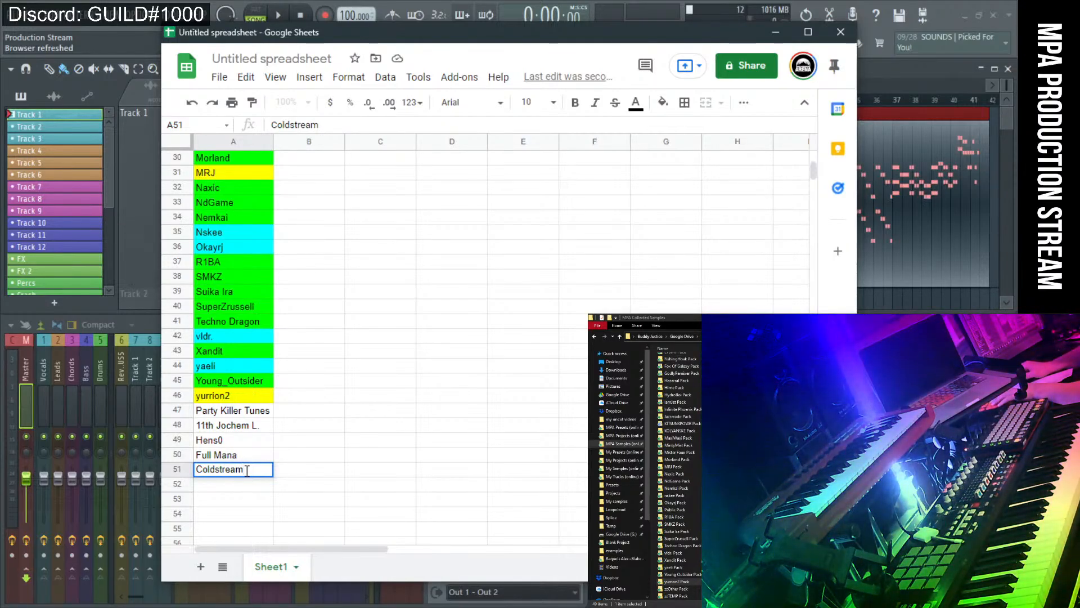
Enter producer names in A51 and A52, the second being 'Skee Lion'.
{"action": "key", "text": "Tab"}
{"action": "left_click", "coordinate": [242, 484]}
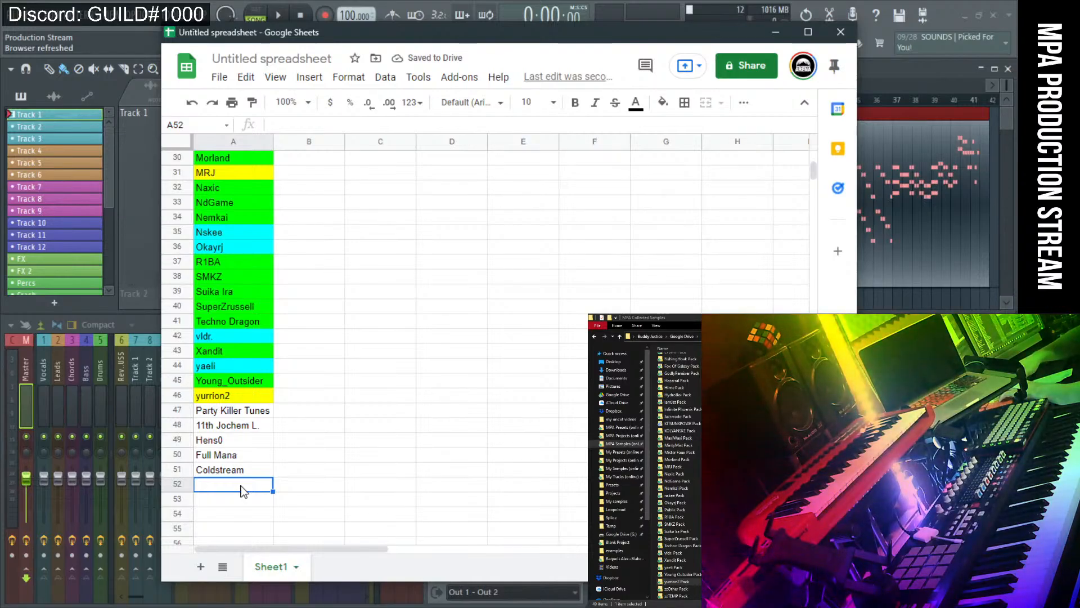
{"action": "type", "text": "Sk"}
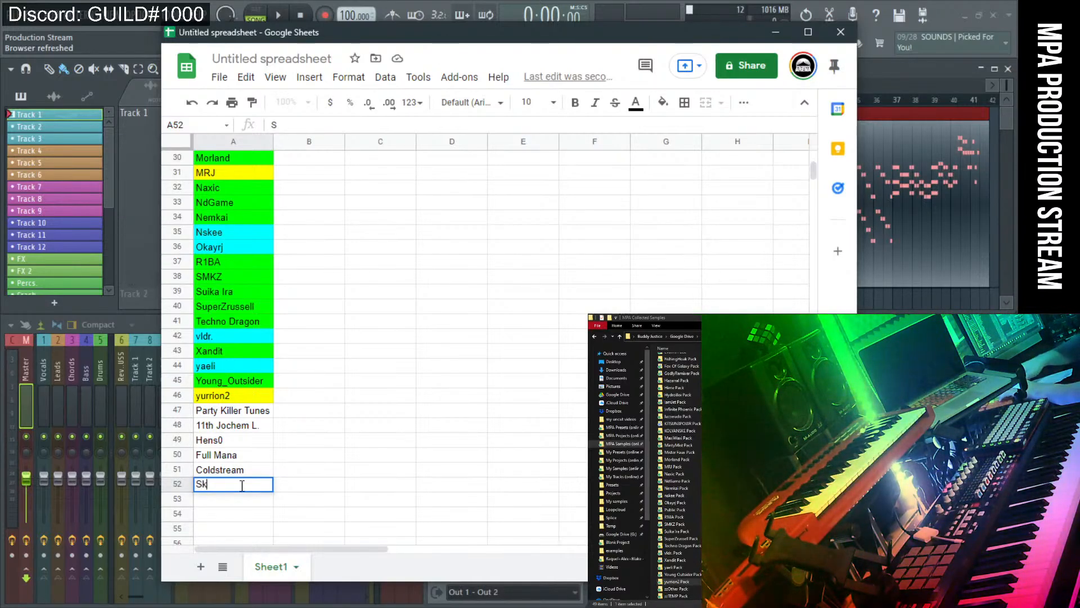
{"action": "type", "text": "ee Lion"}
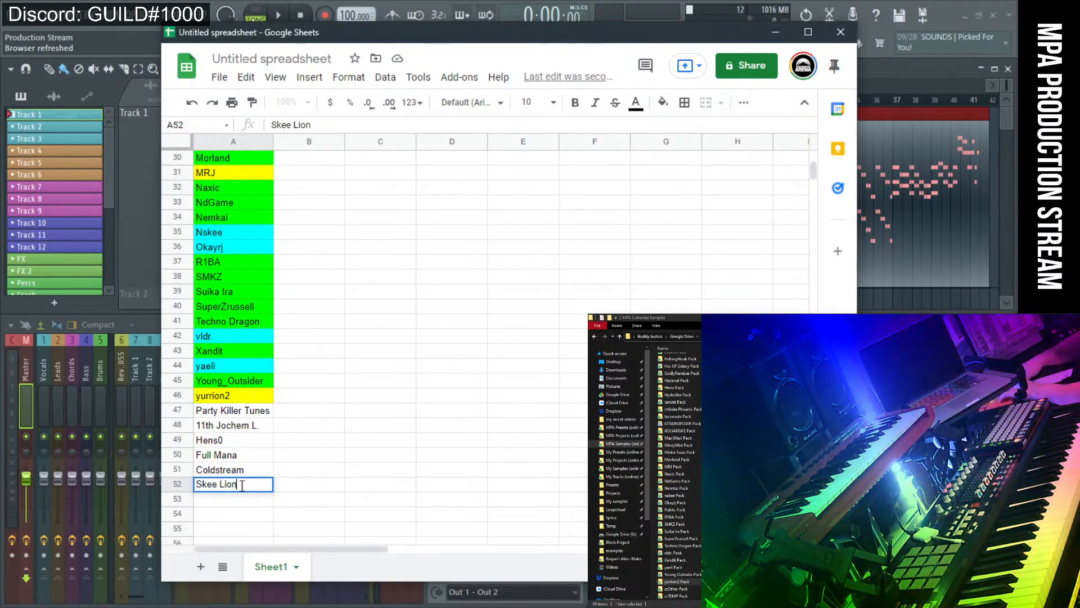
{"action": "key", "text": "Tab"}
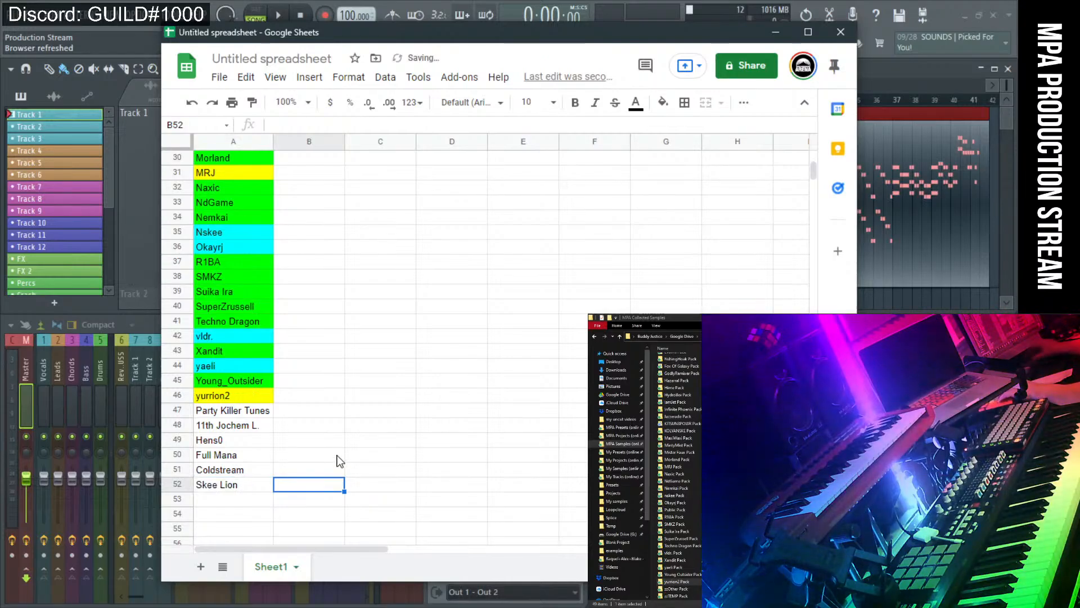
Add the next two producer names in A53 and A54.
{"action": "left_click", "coordinate": [259, 504]}
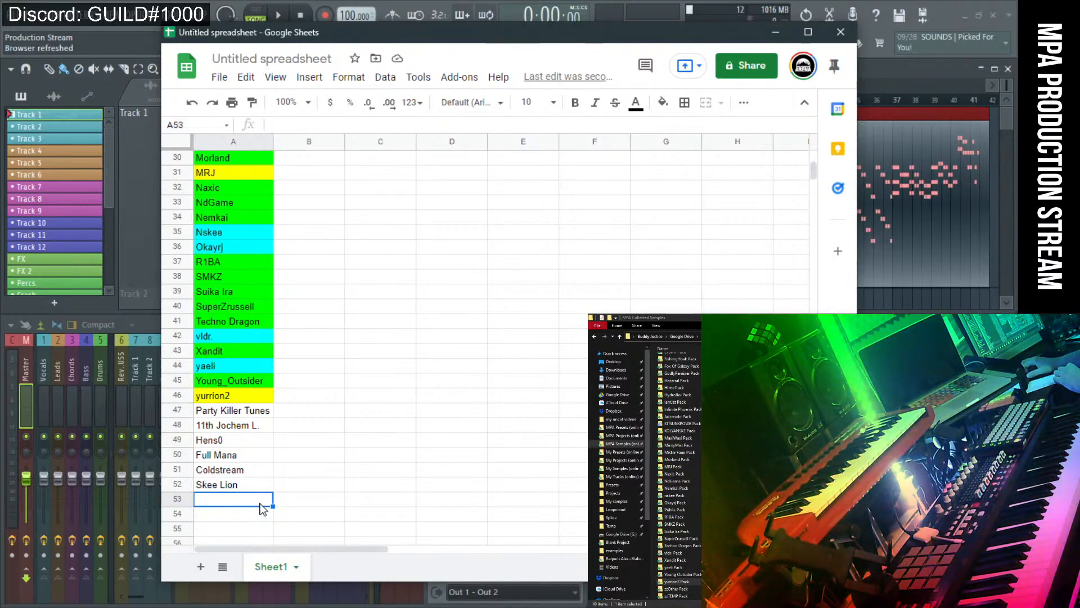
{"action": "type", "text": "Mar"}
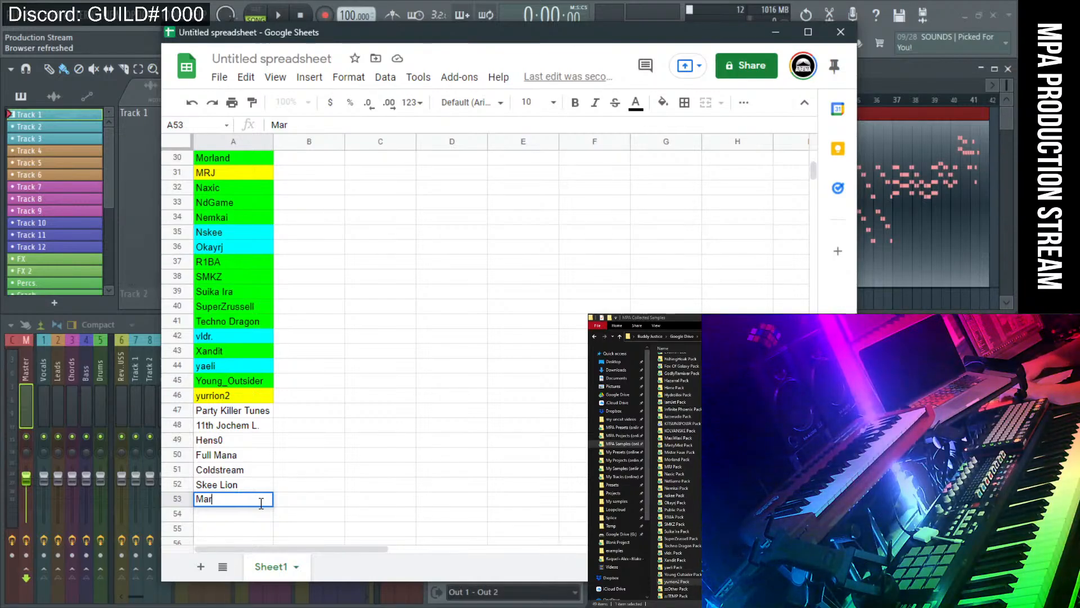
{"action": "type", "text": "5HaY"}
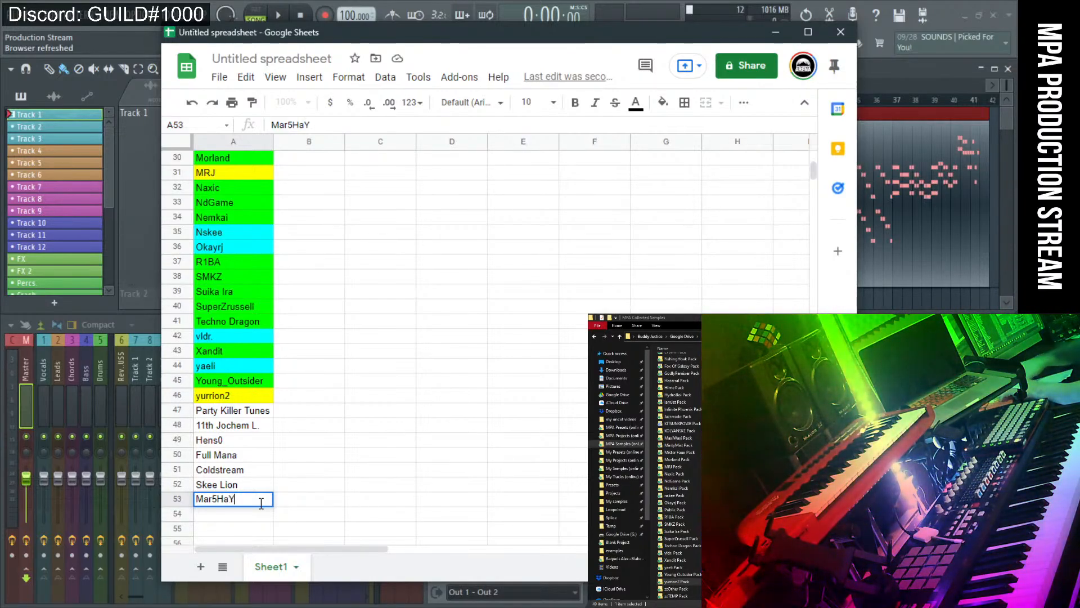
{"action": "key", "text": "Return"}
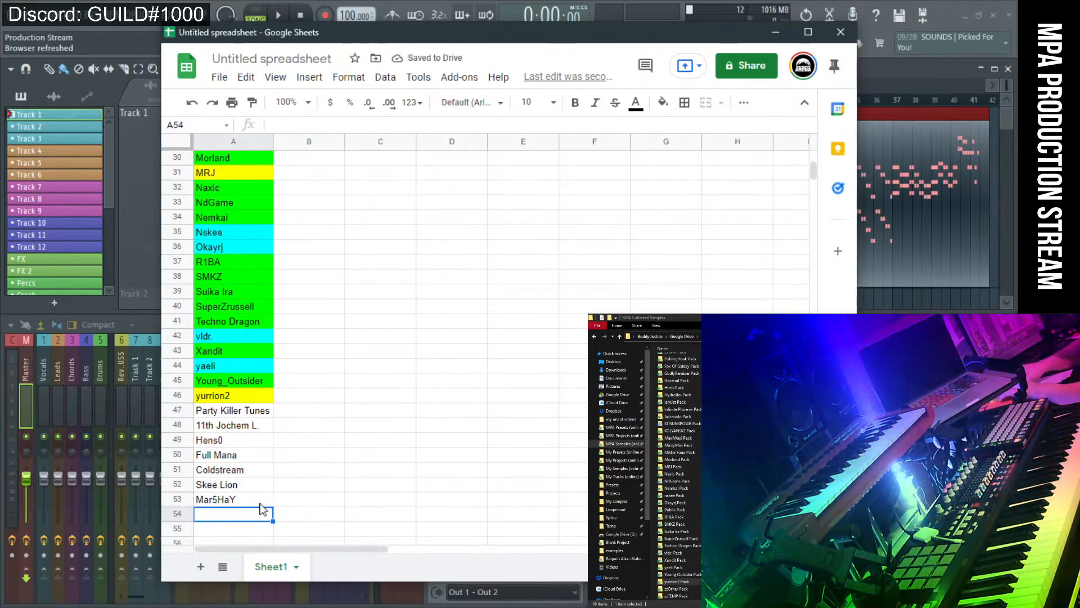
{"action": "type", "text": "acheleg"}
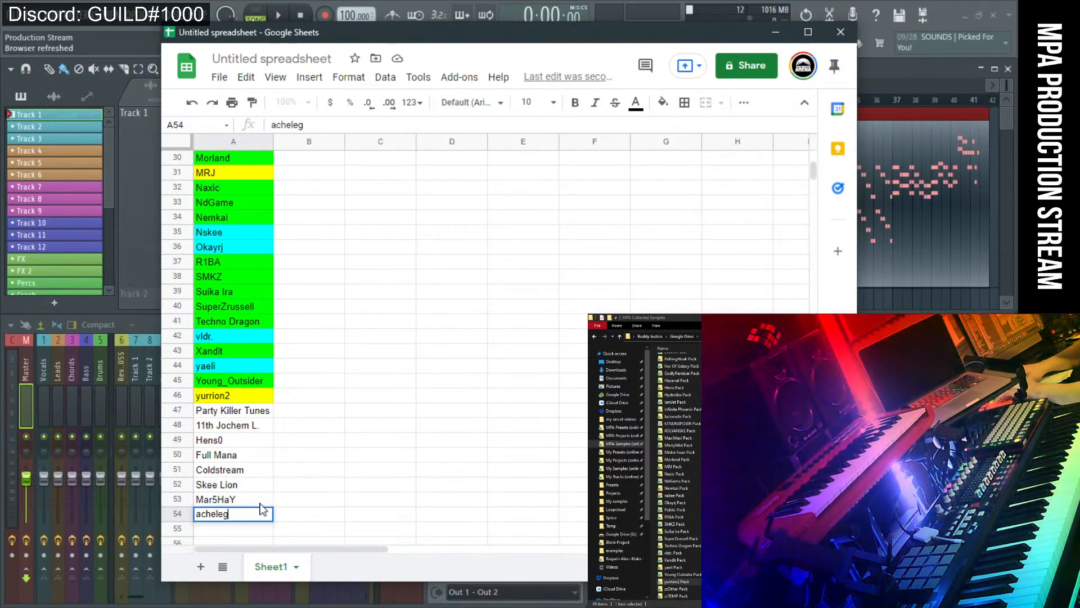
{"action": "key", "text": "Return"}
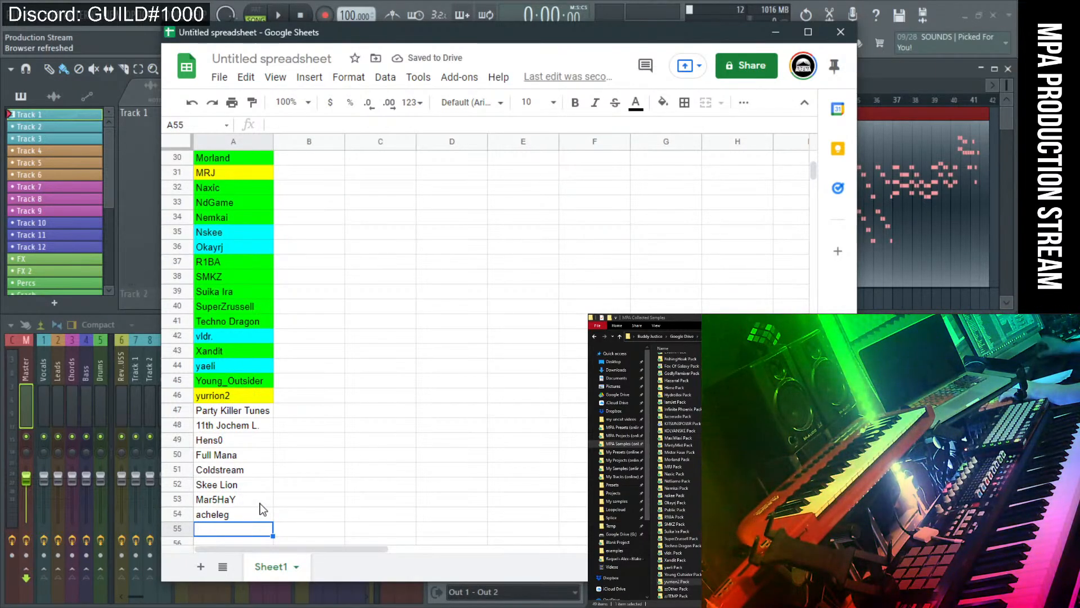
{"action": "scroll", "coordinate": [318, 473], "scroll_direction": "up", "scroll_amount": 8}
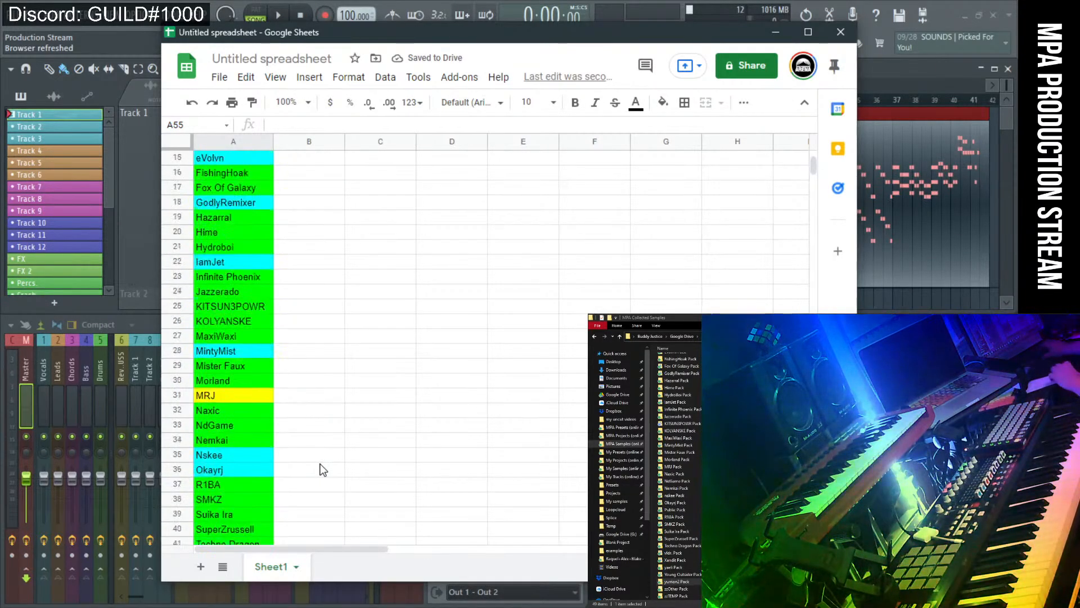
{"action": "scroll", "coordinate": [322, 470], "scroll_direction": "up", "scroll_amount": 1}
{"action": "scroll", "coordinate": [322, 470], "scroll_direction": "down", "scroll_amount": 2}
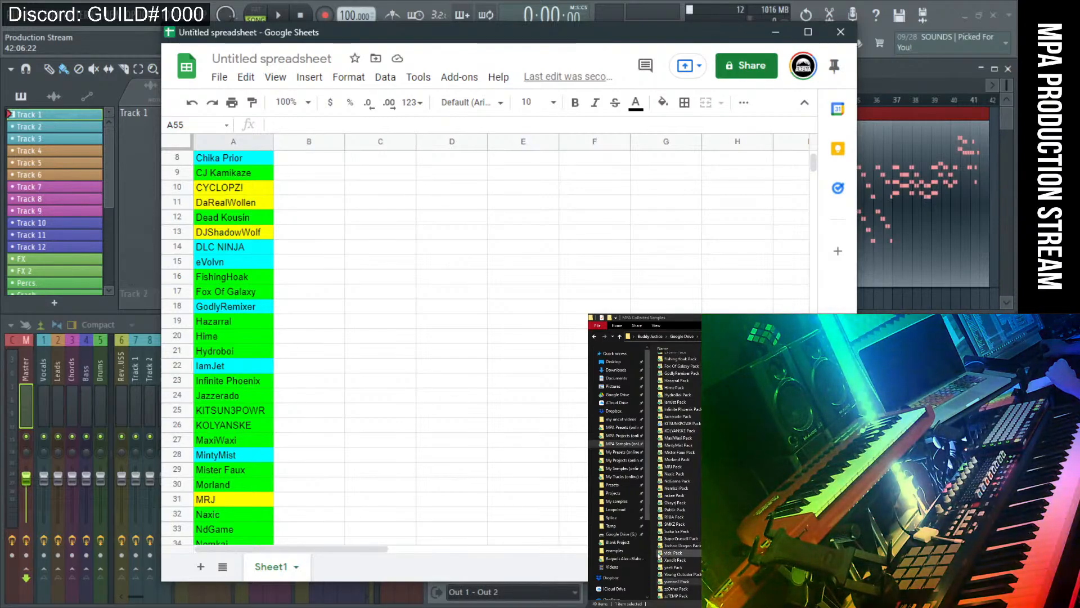
{"action": "right_click", "coordinate": [657, 557]}
Create a new folder named 'Emrald Pack' in the MPA Collected Samples folder.
{"action": "right_click", "coordinate": [657, 570]}
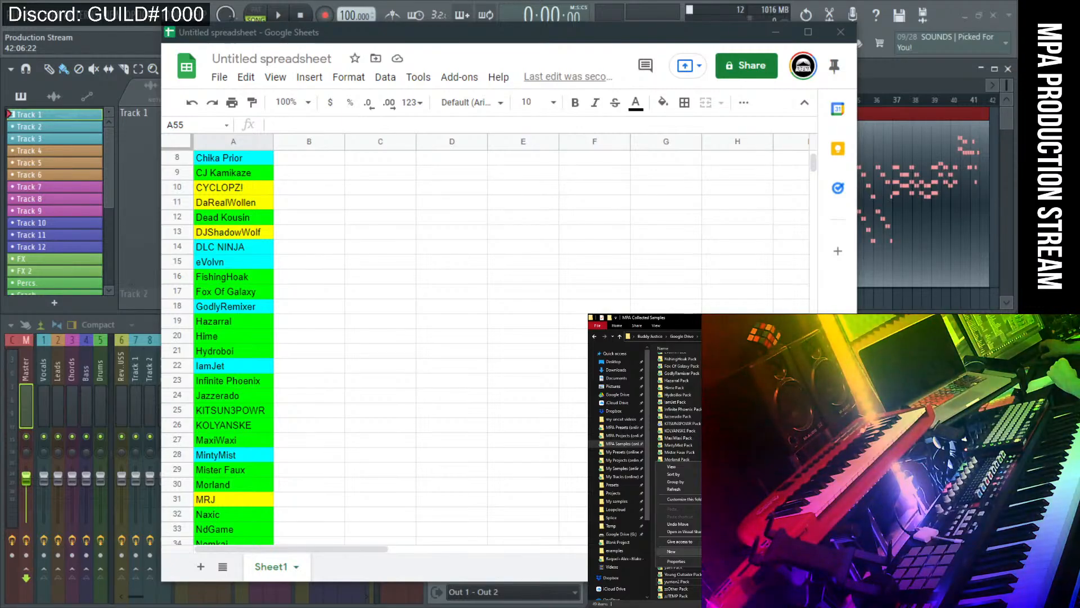
{"action": "left_click", "coordinate": [720, 552]}
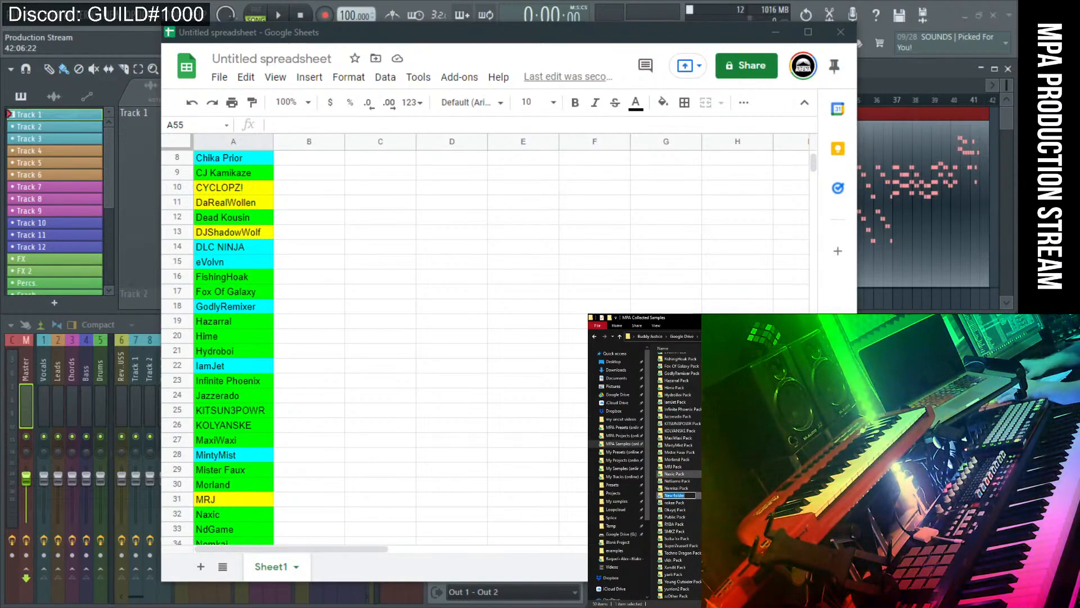
{"action": "type", "text": "Emrald"}
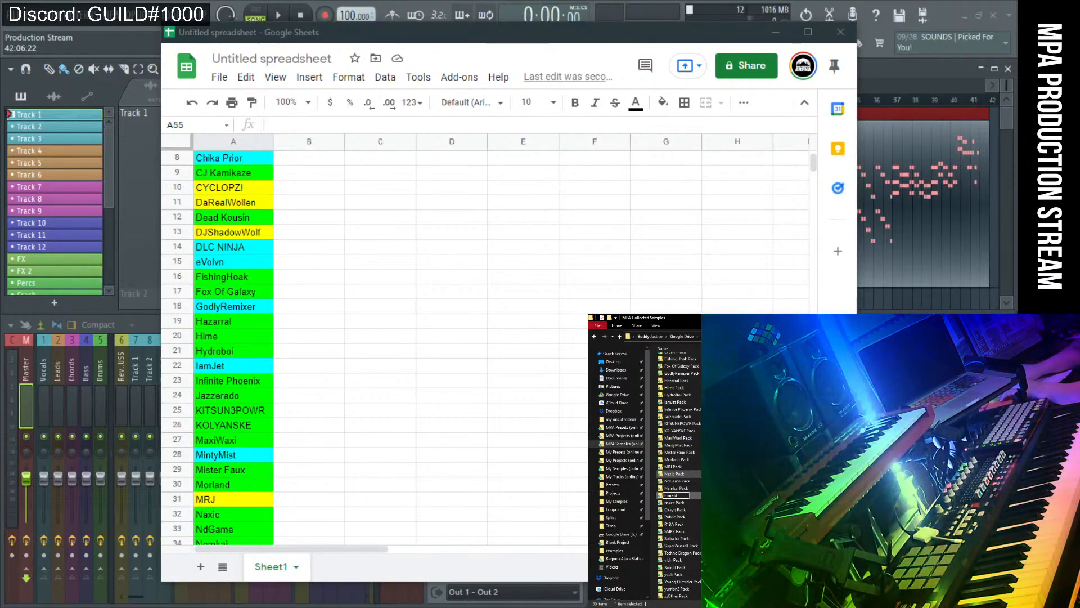
{"action": "type", "text": " Pac"}
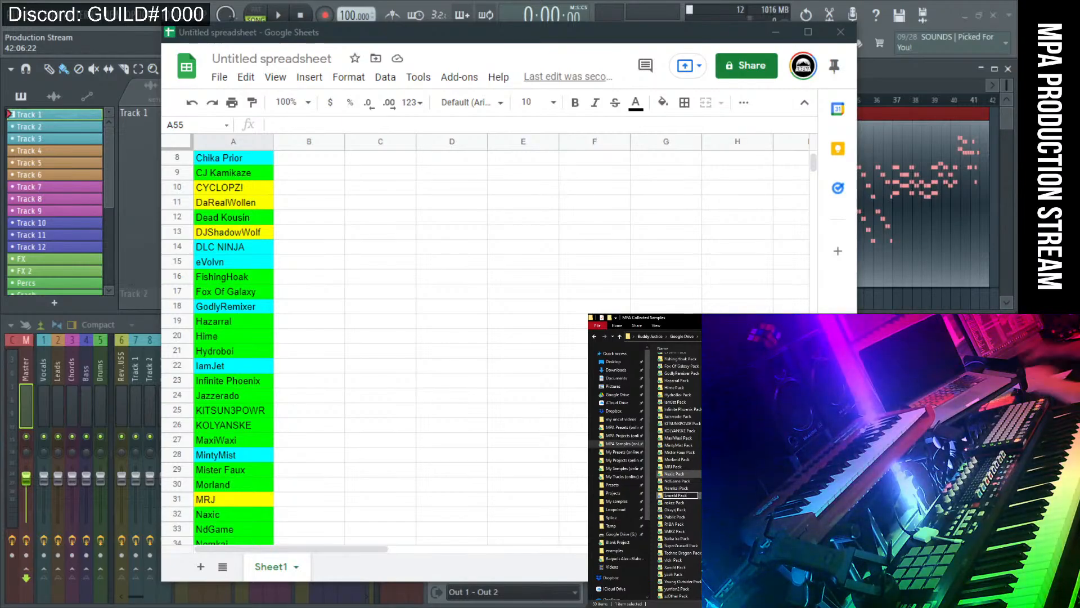
{"action": "type", "text": "k"}
{"action": "key", "text": "Return"}
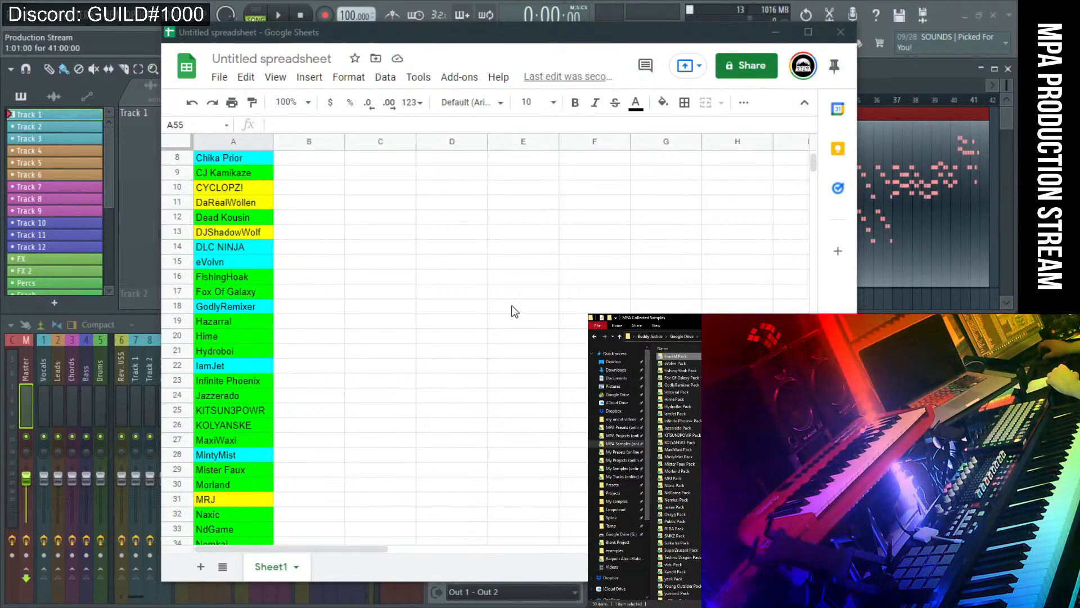
{"action": "scroll", "coordinate": [315, 310], "scroll_direction": "down", "scroll_amount": 7}
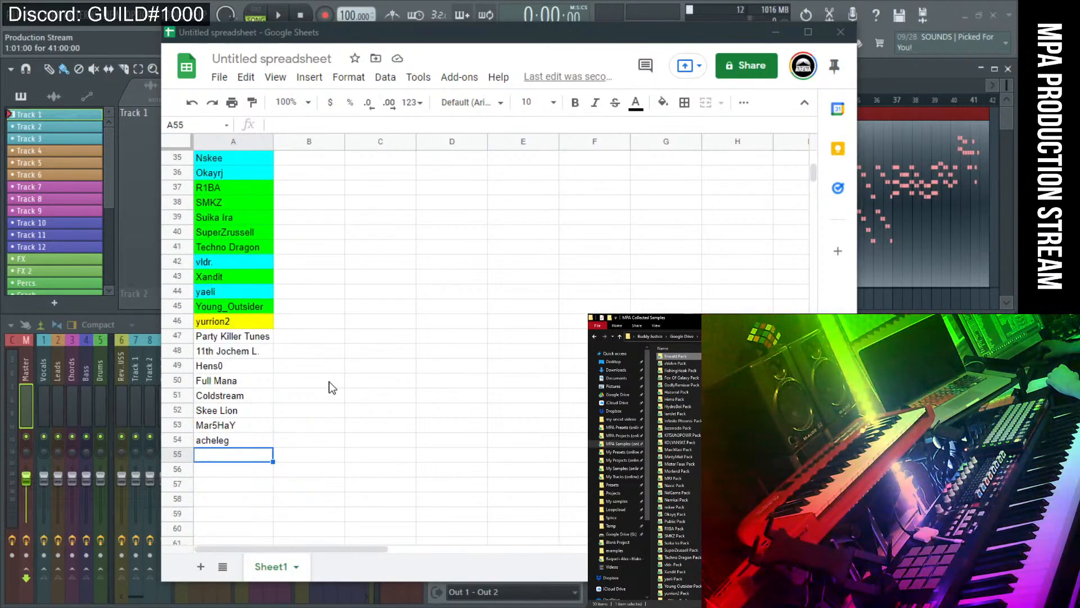
{"action": "scroll", "coordinate": [329, 381], "scroll_direction": "up", "scroll_amount": 5}
{"action": "scroll", "coordinate": [329, 382], "scroll_direction": "up", "scroll_amount": 4}
{"action": "scroll", "coordinate": [329, 382], "scroll_direction": "down", "scroll_amount": 4}
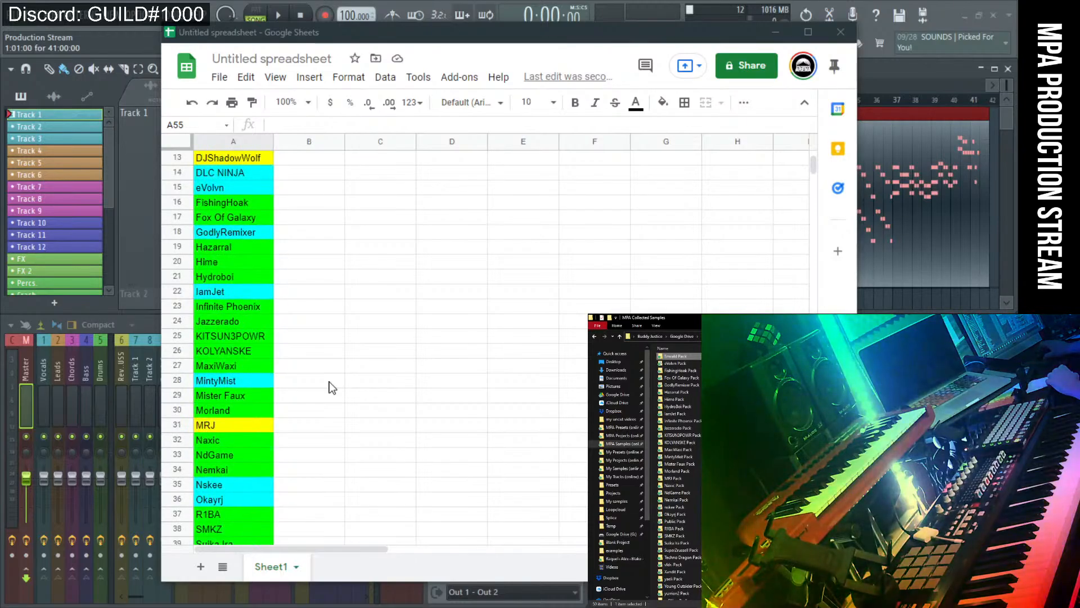
{"action": "scroll", "coordinate": [329, 382], "scroll_direction": "up", "scroll_amount": 3}
{"action": "scroll", "coordinate": [329, 381], "scroll_direction": "up", "scroll_amount": 1}
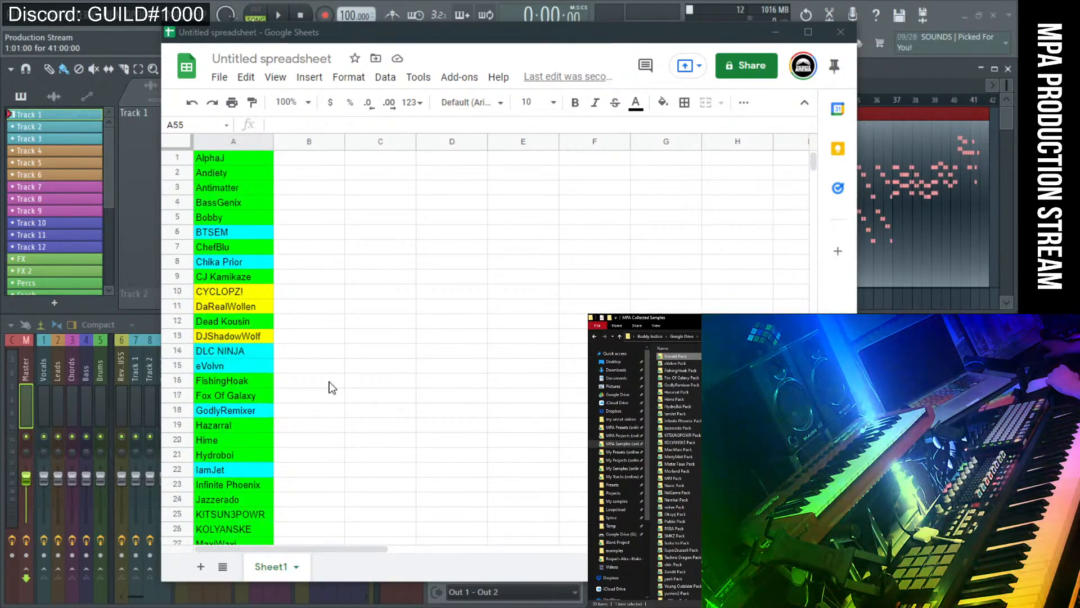
Insert an empty row above row 15 of the producer list.
{"action": "left_click", "coordinate": [180, 364]}
{"action": "right_click", "coordinate": [180, 364]}
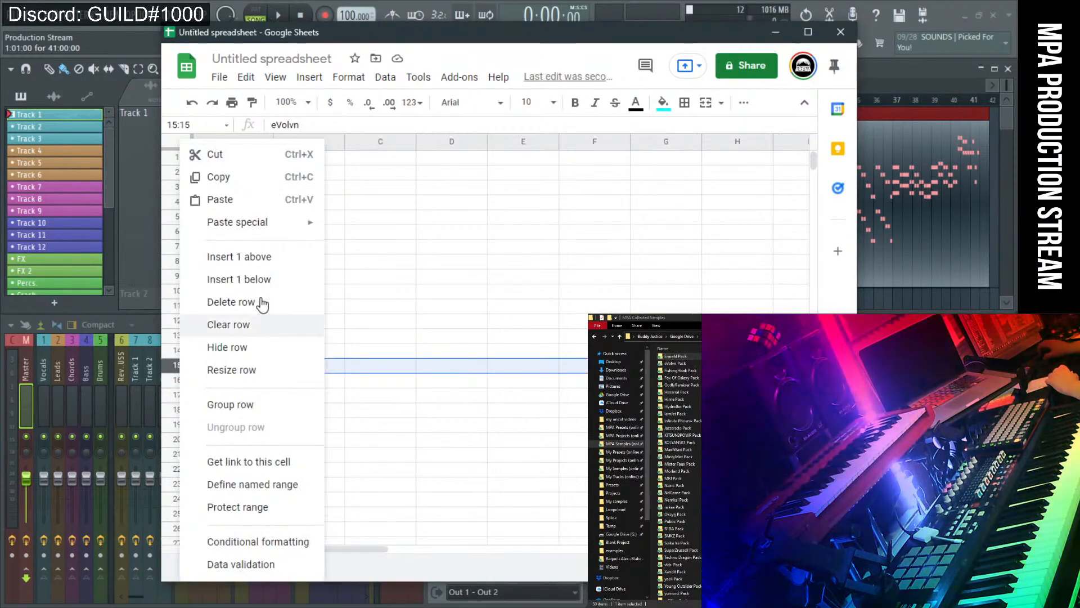
{"action": "left_click", "coordinate": [263, 265]}
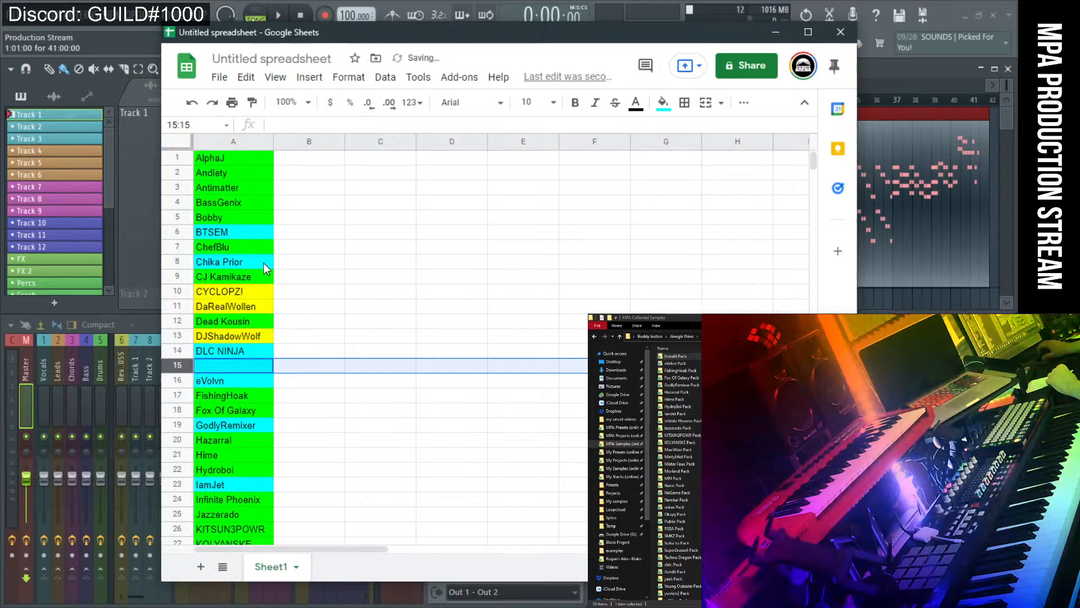
{"action": "left_click", "coordinate": [230, 363]}
Fill A15 green and enter 'Emrald', then check the list's end at row 55.
{"action": "left_click", "coordinate": [663, 103]}
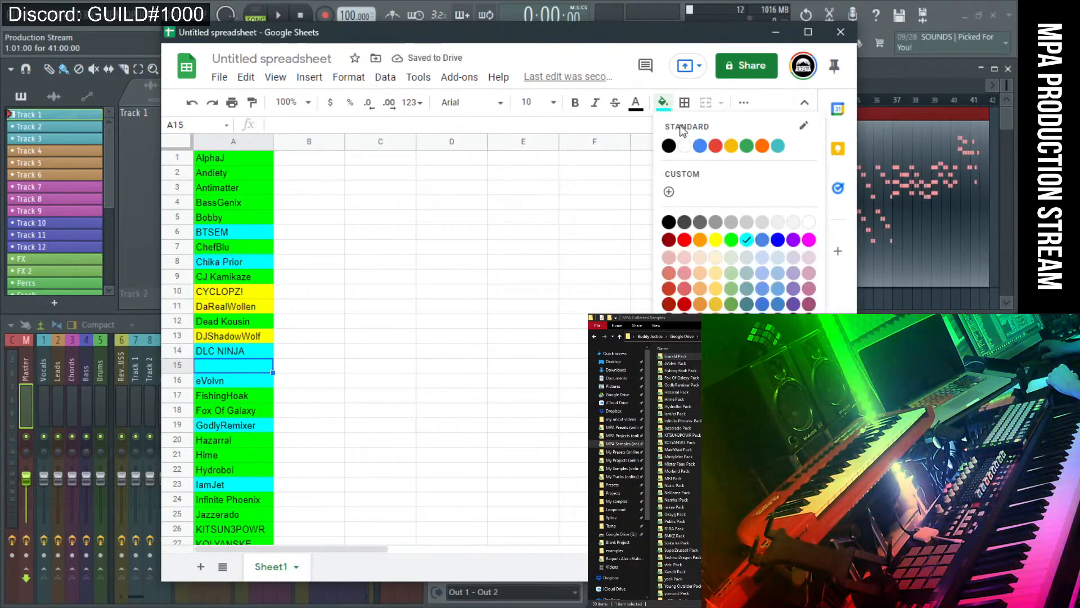
{"action": "left_click", "coordinate": [730, 240]}
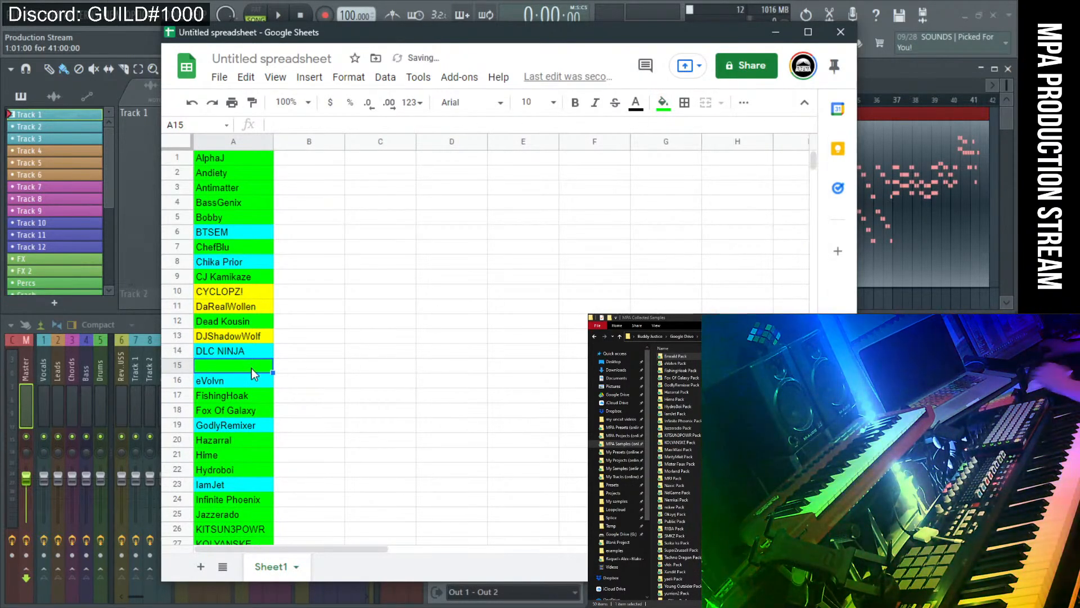
{"action": "type", "text": "Em"}
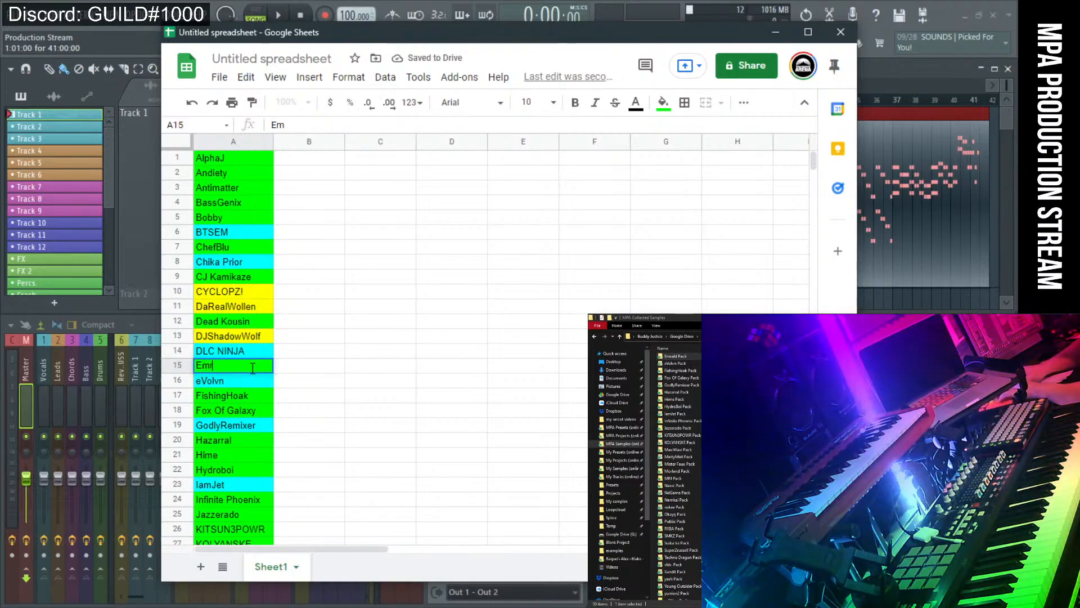
{"action": "type", "text": "rald"}
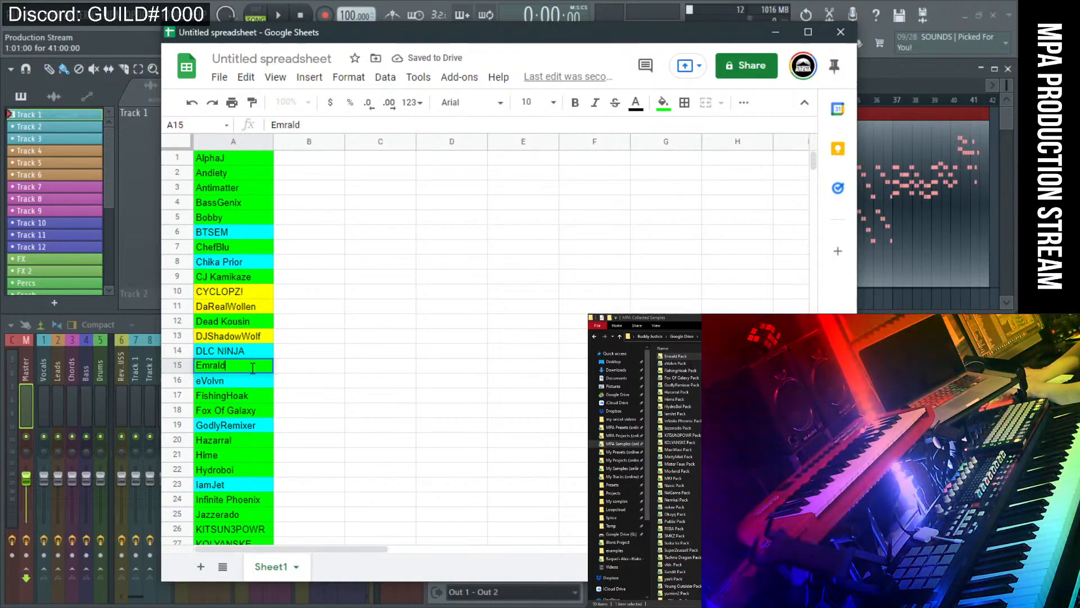
{"action": "key", "text": "Return"}
{"action": "left_click", "coordinate": [540, 429]}
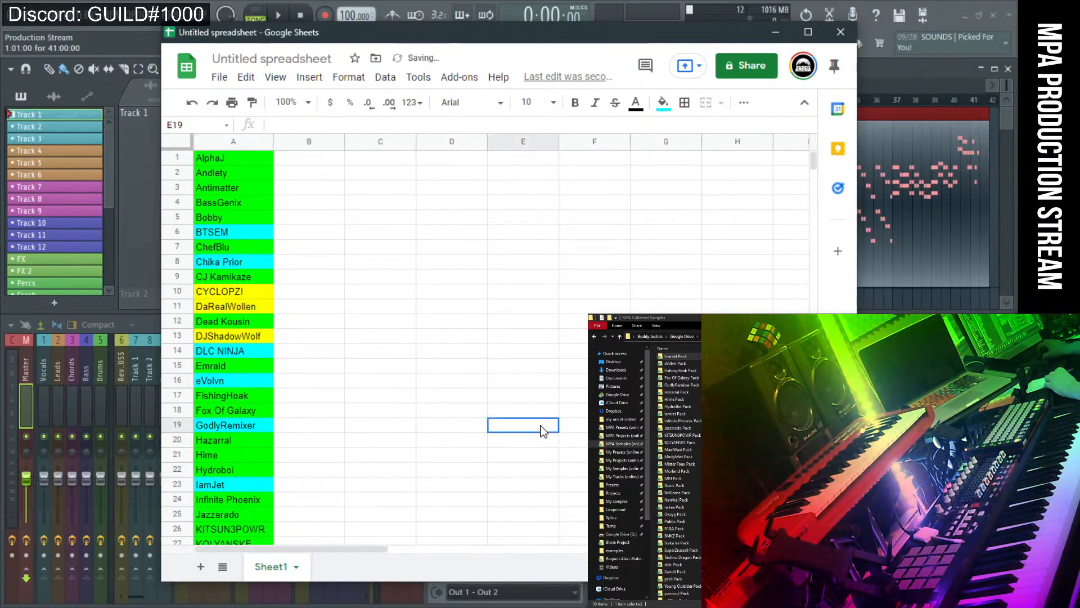
{"action": "scroll", "coordinate": [450, 376], "scroll_direction": "down", "scroll_amount": 2}
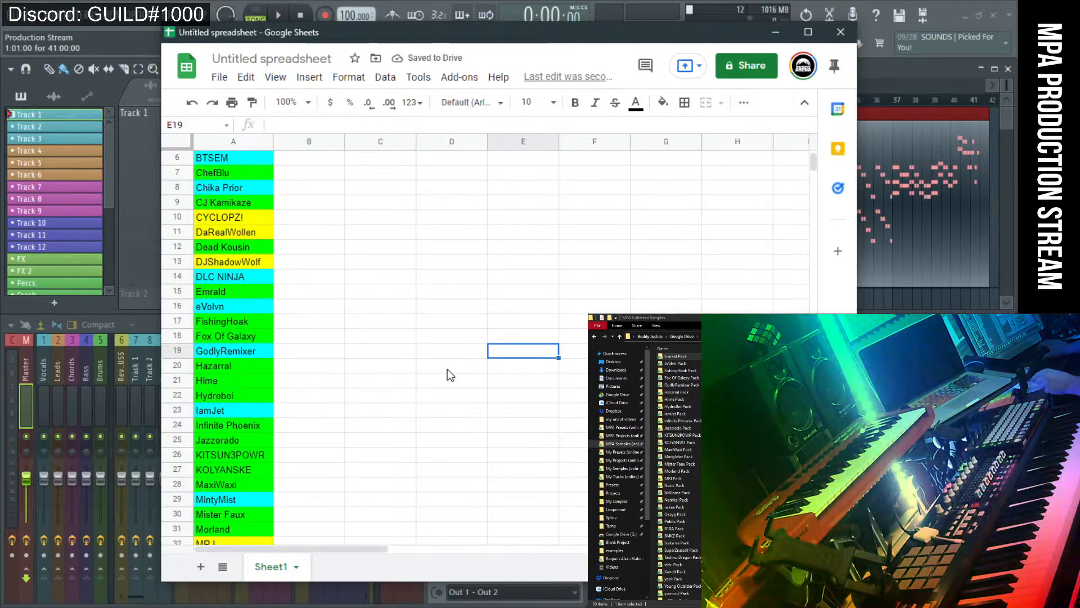
{"action": "scroll", "coordinate": [396, 346], "scroll_direction": "down", "scroll_amount": 3}
{"action": "scroll", "coordinate": [396, 344], "scroll_direction": "down", "scroll_amount": 5}
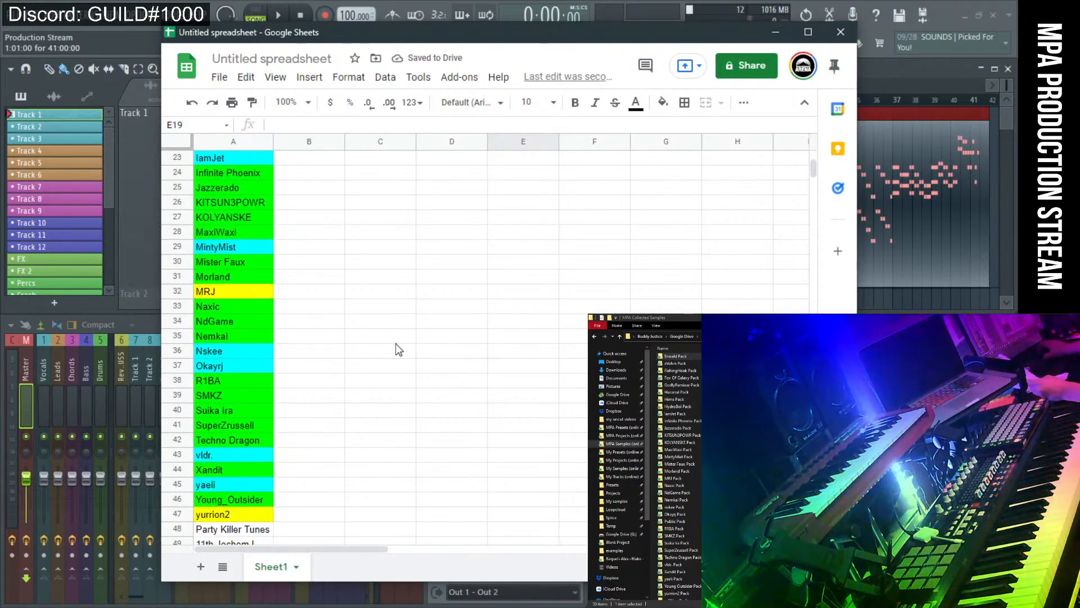
{"action": "scroll", "coordinate": [396, 344], "scroll_direction": "down", "scroll_amount": 4}
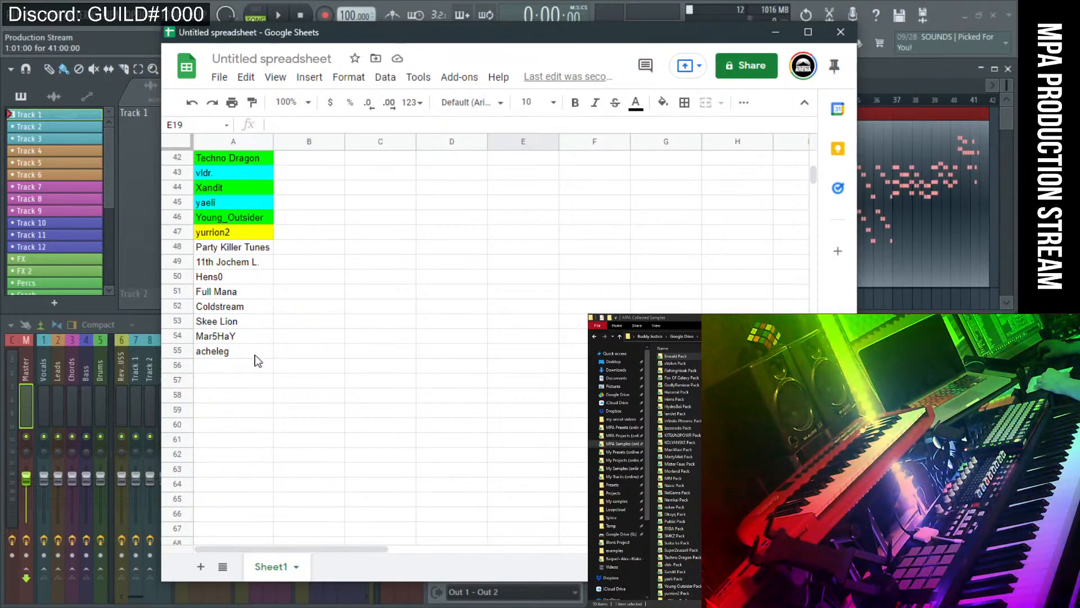
Add 'Nadeliz' in A56 and another producer's full name in A57.
{"action": "left_click", "coordinate": [217, 369]}
{"action": "type", "text": "N"}
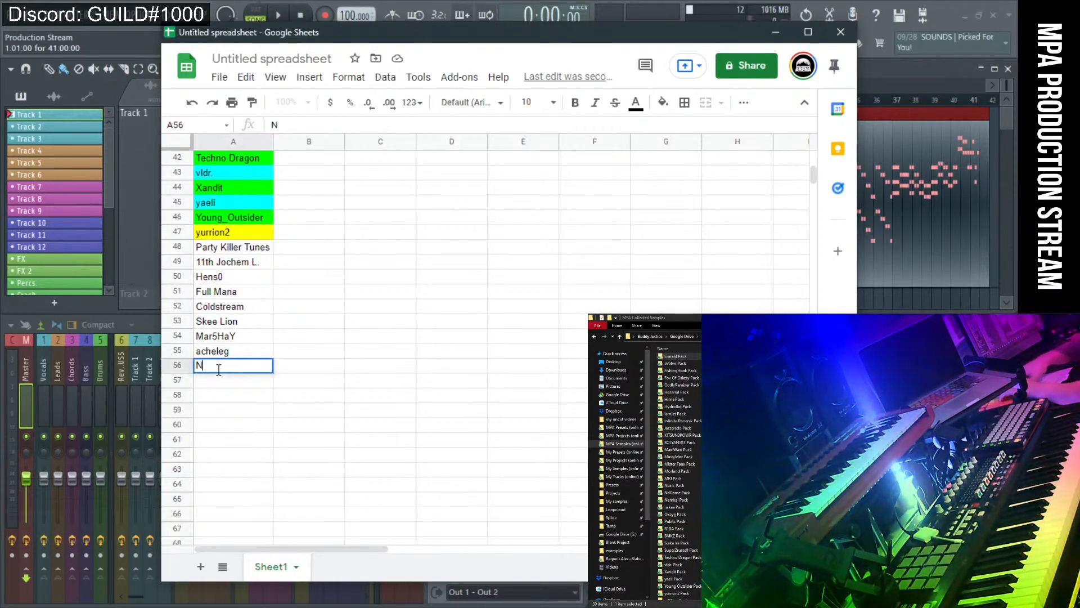
{"action": "type", "text": "ade"}
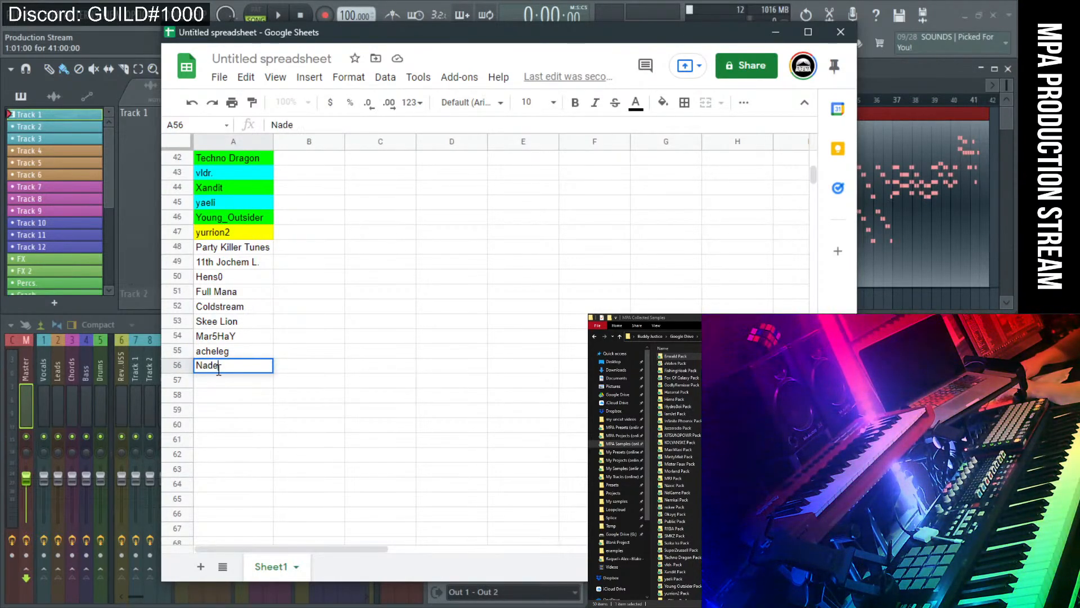
{"action": "type", "text": "liz"}
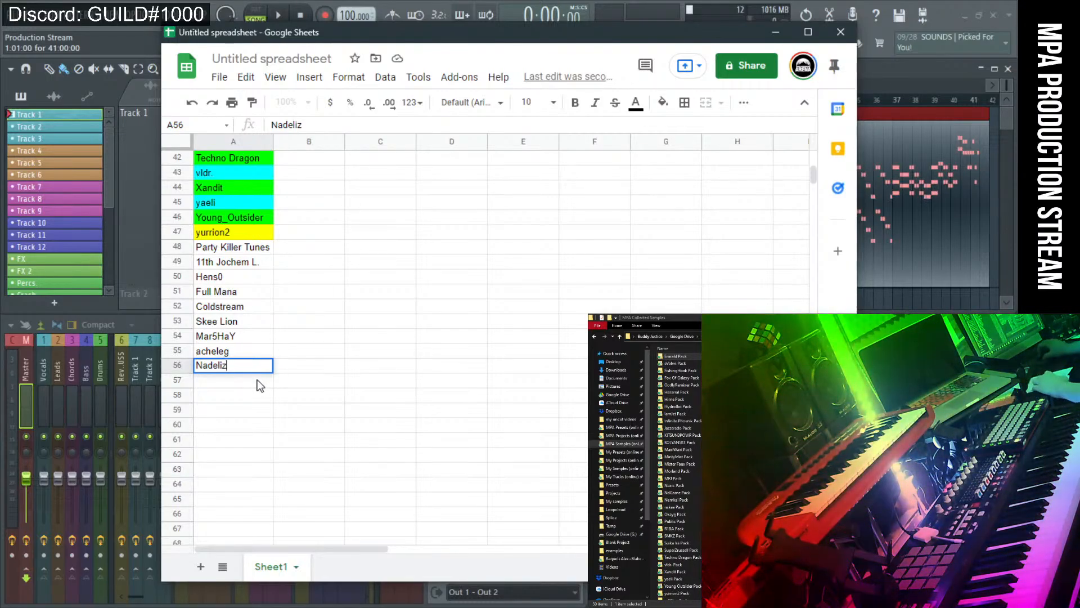
{"action": "key", "text": "Return"}
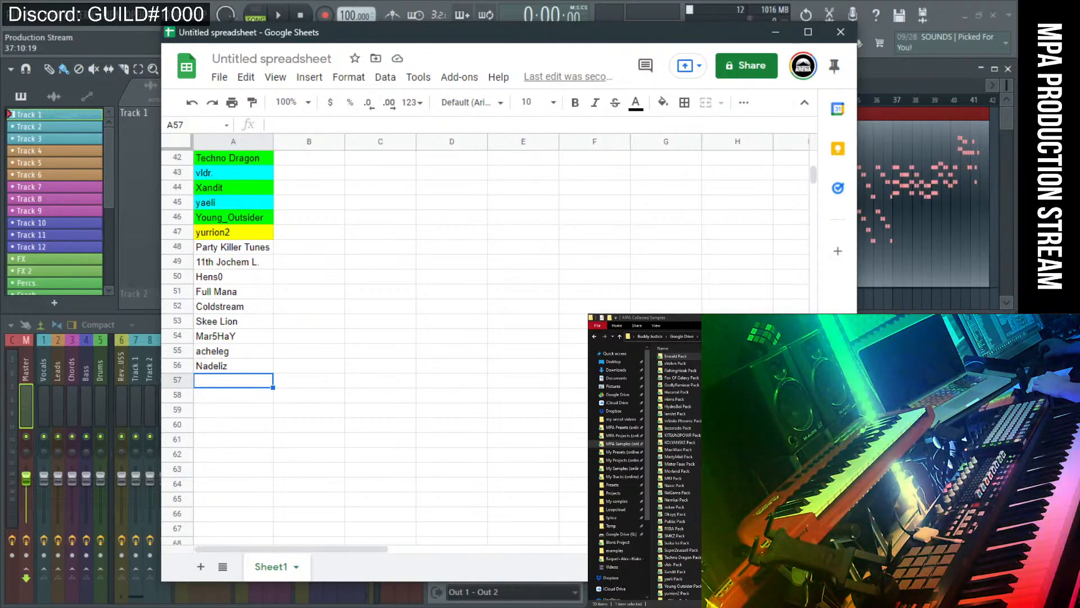
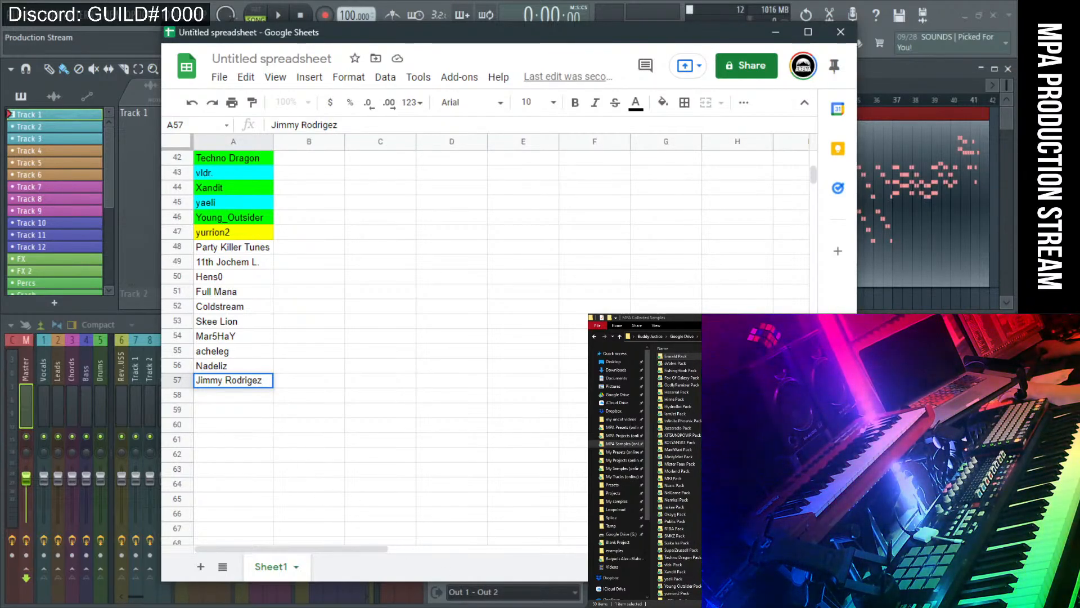
Switch via Discord to the MPA Community Collabs - Season 2 sheet.
{"action": "key", "text": "alt+Tab"}
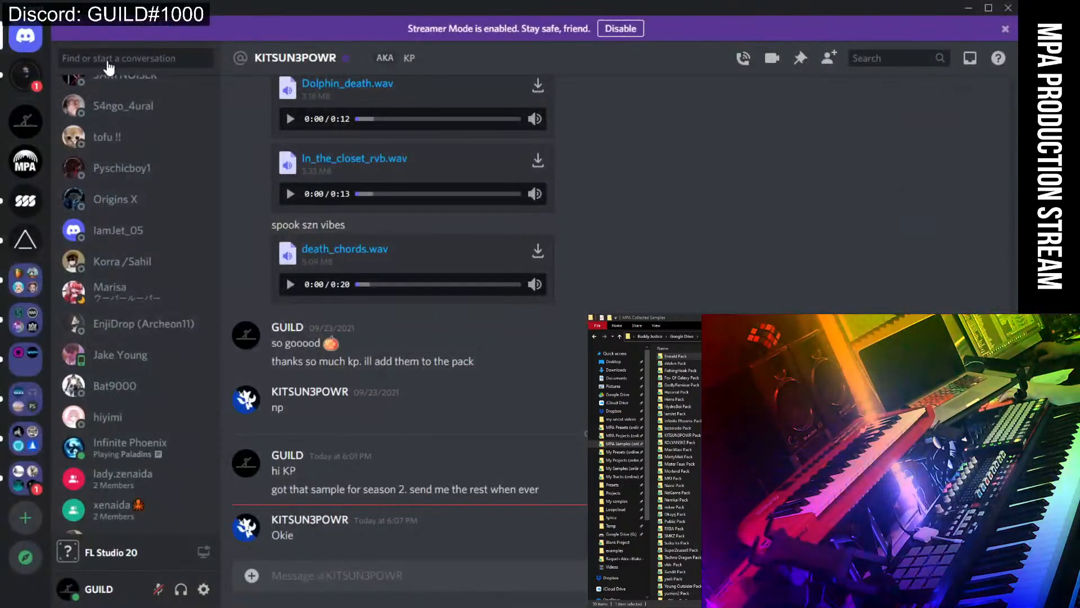
{"action": "left_click", "coordinate": [117, 58]}
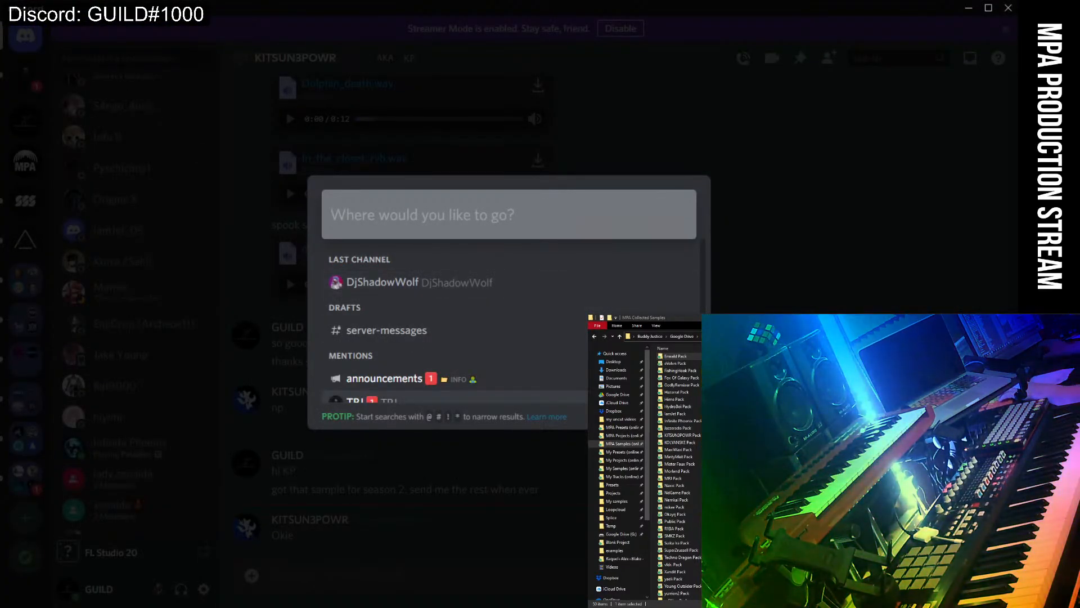
{"action": "key", "text": "alt+Tab"}
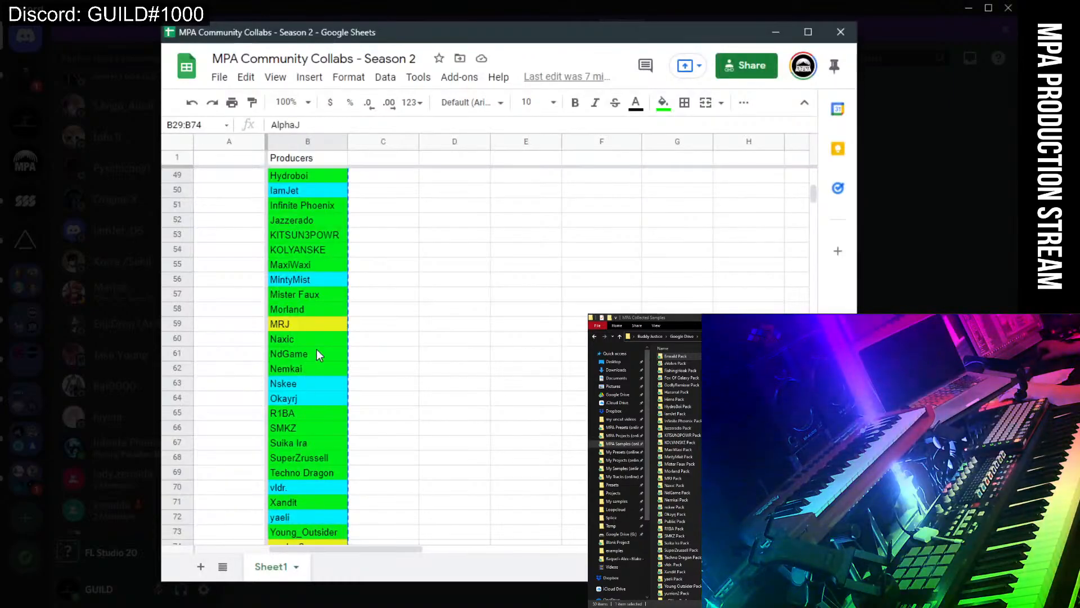
Delete the pasted producer names in B29:B74 of the Collabs sheet.
{"action": "scroll", "coordinate": [368, 381], "scroll_direction": "down", "scroll_amount": 4}
{"action": "left_click", "coordinate": [421, 382]}
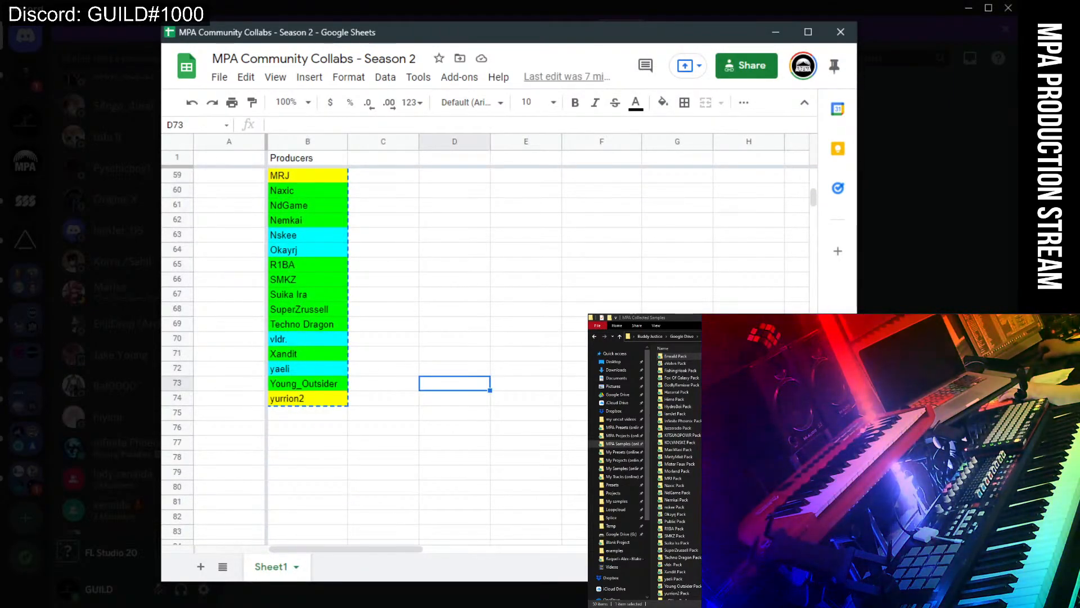
{"action": "scroll", "coordinate": [509, 374], "scroll_direction": "up", "scroll_amount": 12}
{"action": "scroll", "coordinate": [509, 376], "scroll_direction": "down", "scroll_amount": 5}
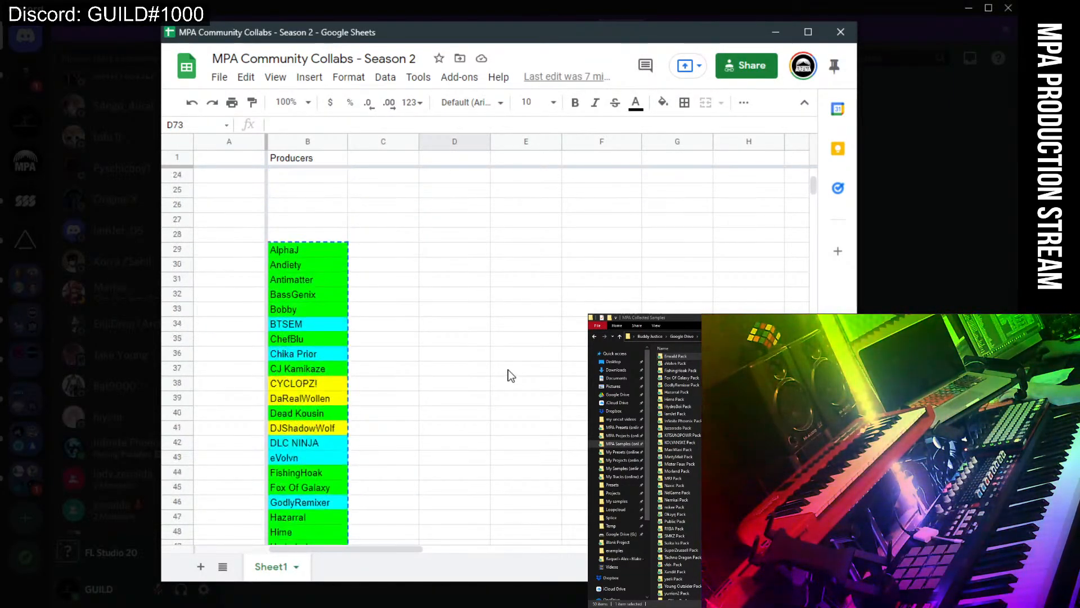
{"action": "scroll", "coordinate": [509, 376], "scroll_direction": "down", "scroll_amount": 7}
{"action": "left_click", "coordinate": [510, 324]}
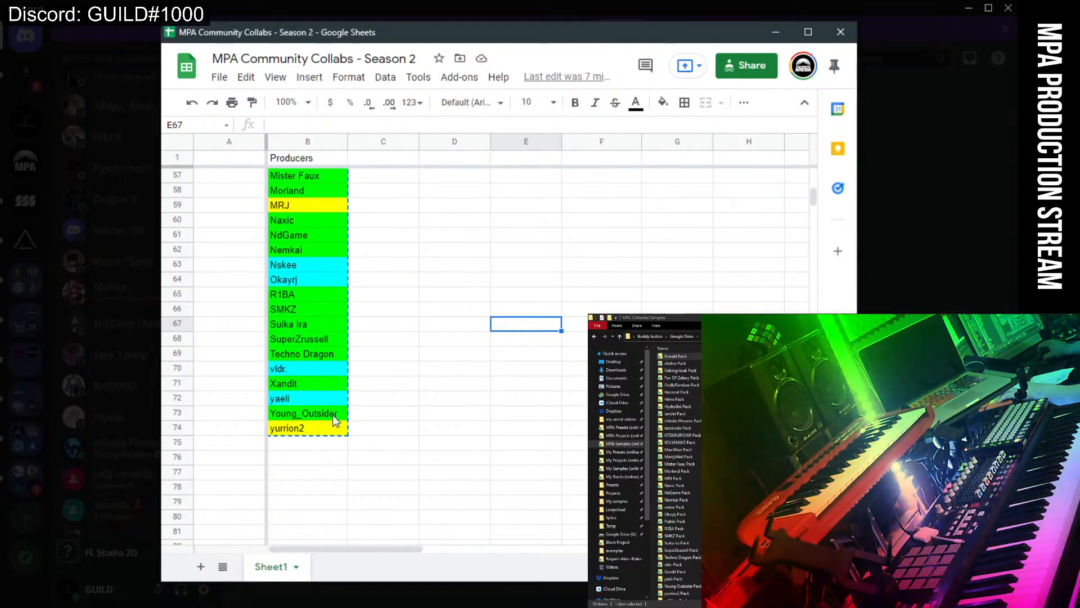
{"action": "scroll", "coordinate": [351, 436], "scroll_direction": "up", "scroll_amount": 10}
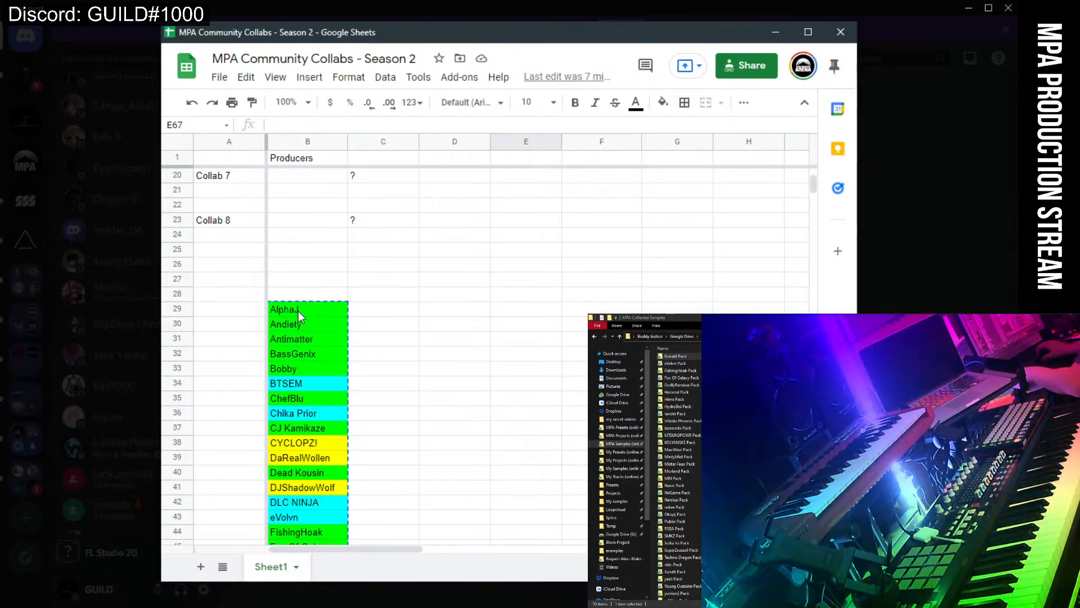
{"action": "left_click_drag", "start_coordinate": [302, 314], "coordinate": [315, 192]}
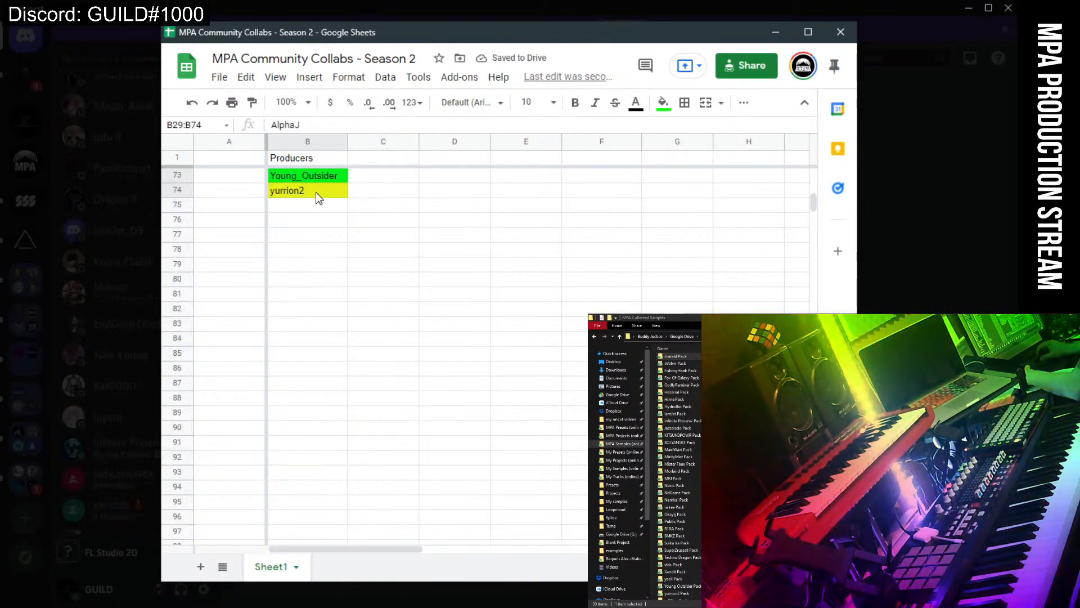
{"action": "key", "text": "Delete"}
Fill the cleared range white to remove its colours, then return to the Untitled sheet.
{"action": "scroll", "coordinate": [384, 279], "scroll_direction": "up", "scroll_amount": 7}
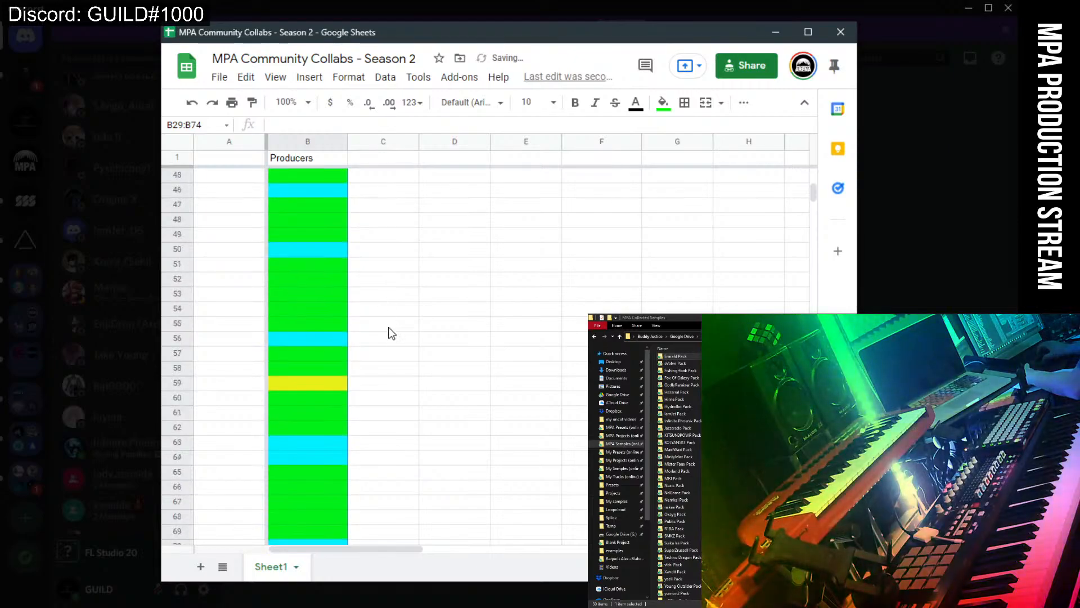
{"action": "left_click", "coordinate": [663, 103]}
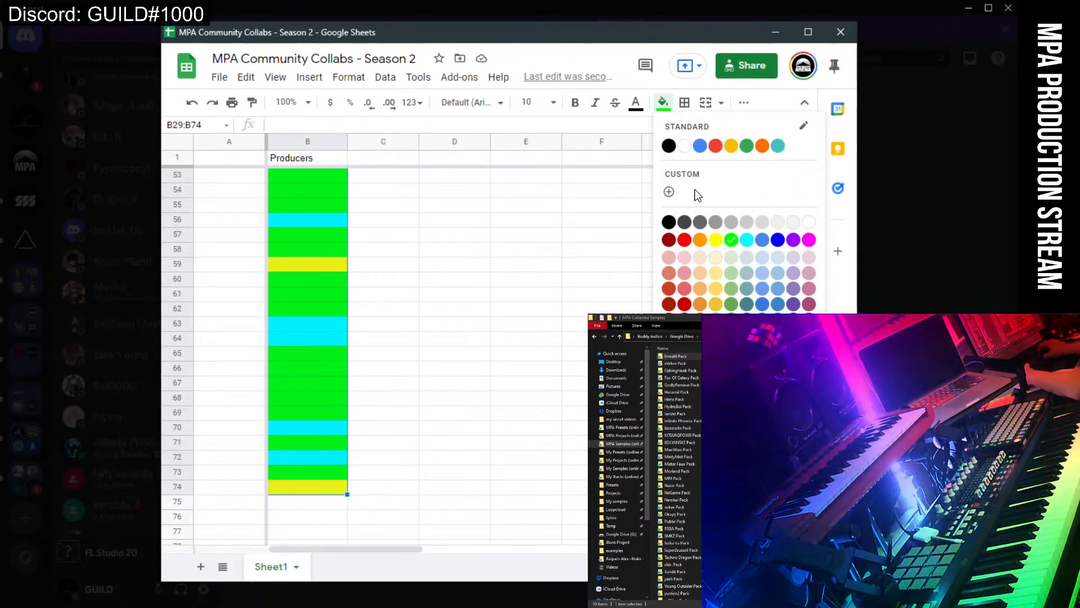
{"action": "left_click", "coordinate": [808, 222]}
{"action": "scroll", "coordinate": [458, 272], "scroll_direction": "up", "scroll_amount": 2}
{"action": "left_click", "coordinate": [457, 266]}
{"action": "scroll", "coordinate": [451, 275], "scroll_direction": "up", "scroll_amount": 8}
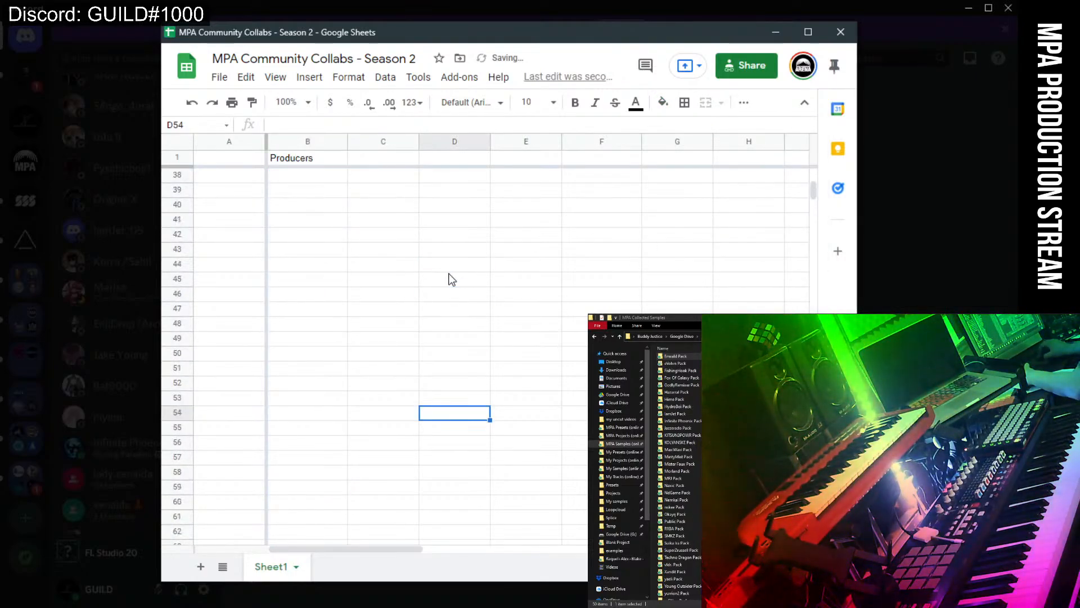
{"action": "scroll", "coordinate": [448, 275], "scroll_direction": "up", "scroll_amount": 2}
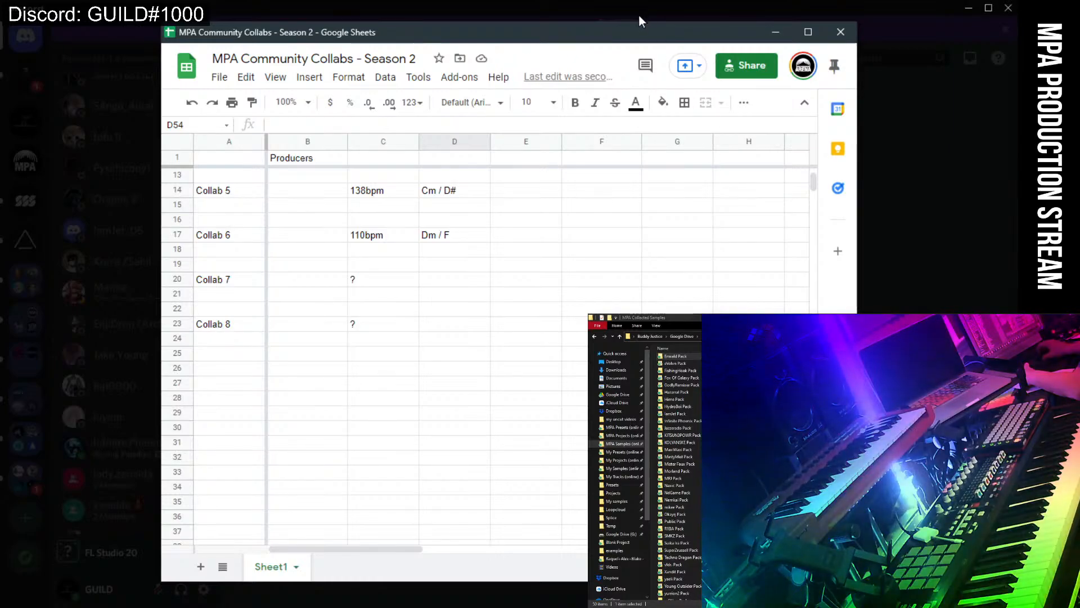
{"action": "left_click_drag", "start_coordinate": [639, 23], "coordinate": [590, 11]}
{"action": "key", "text": "alt+Tab"}
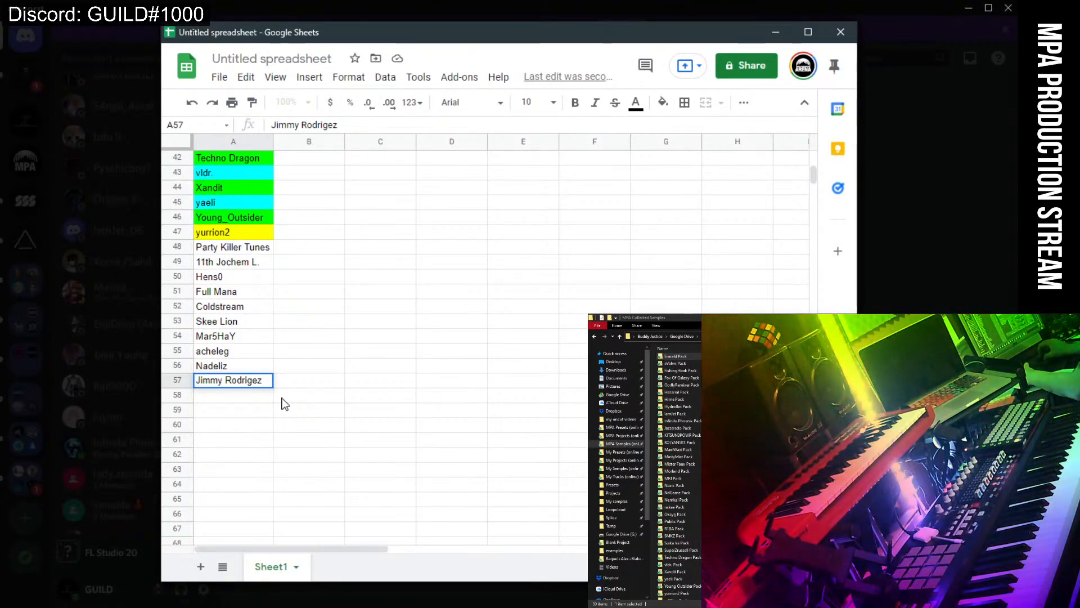
Check the producer's spelling in Discord and add the missing 'u' to the surname in A57.
{"action": "key", "text": "Return"}
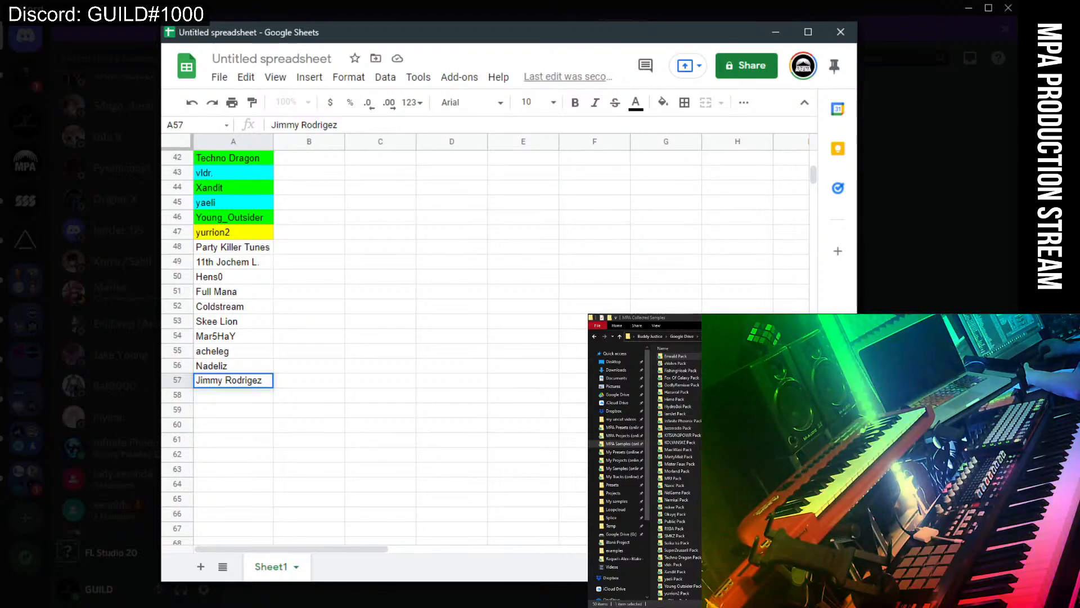
{"action": "key", "text": "alt+Tab"}
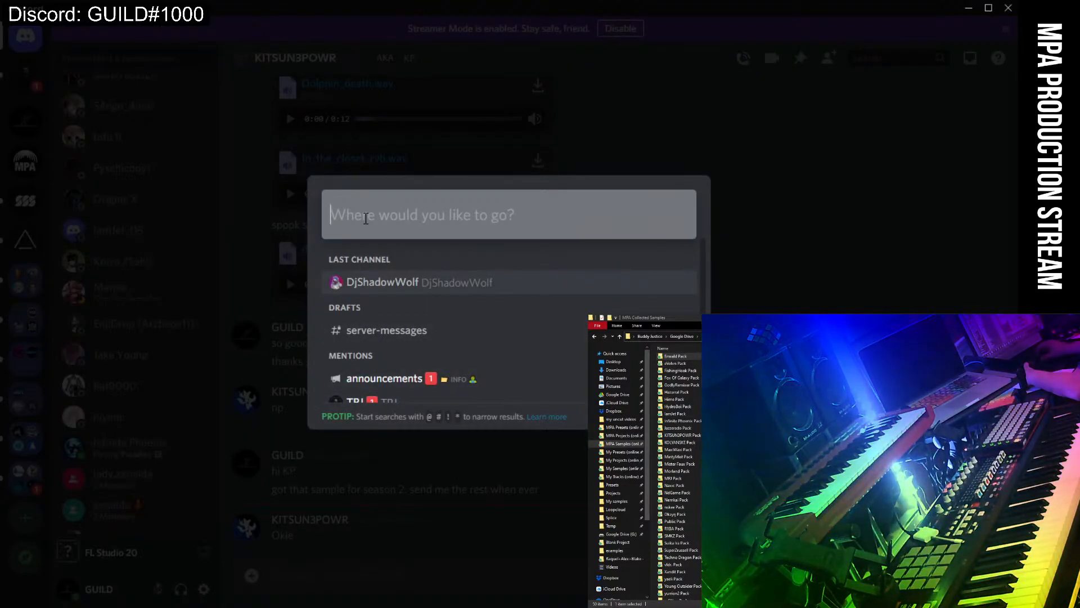
{"action": "key", "text": "Return"}
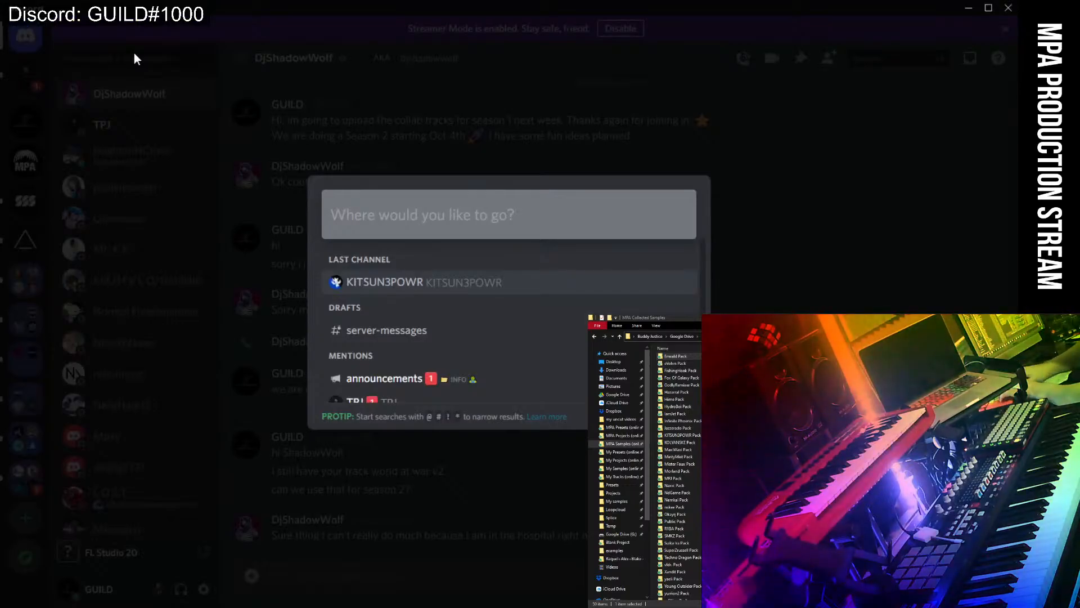
{"action": "type", "text": "Jimm"}
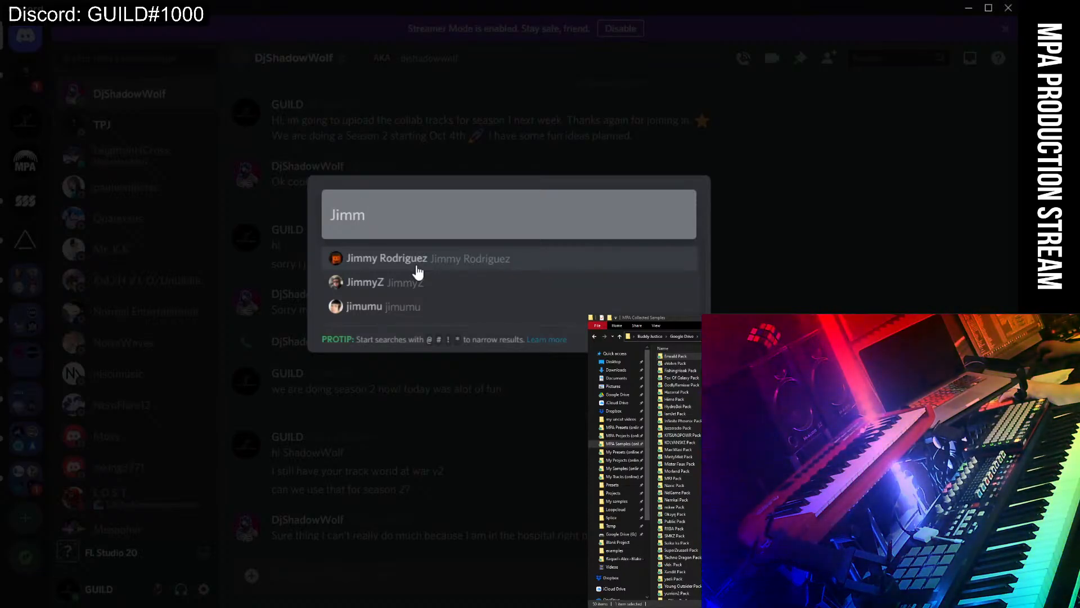
{"action": "key", "text": "Down"}
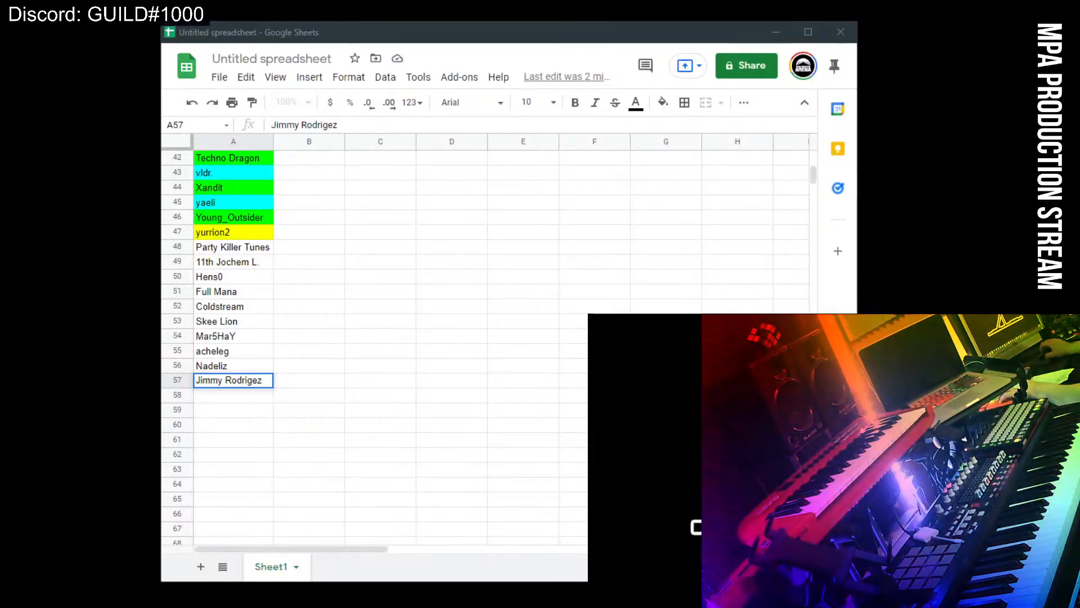
{"action": "double_click", "coordinate": [265, 386]}
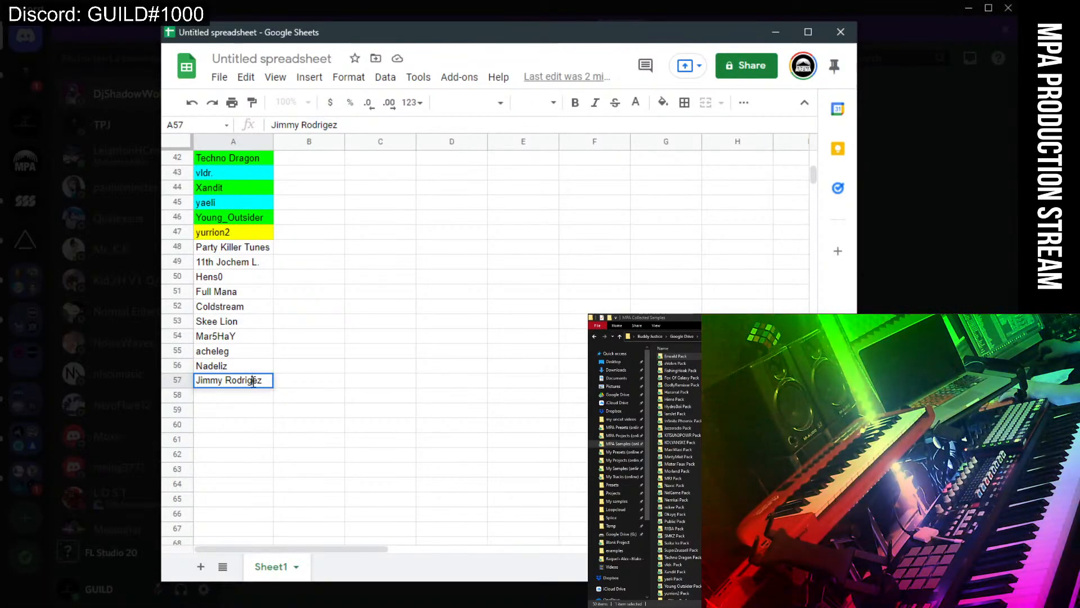
{"action": "type", "text": "u"}
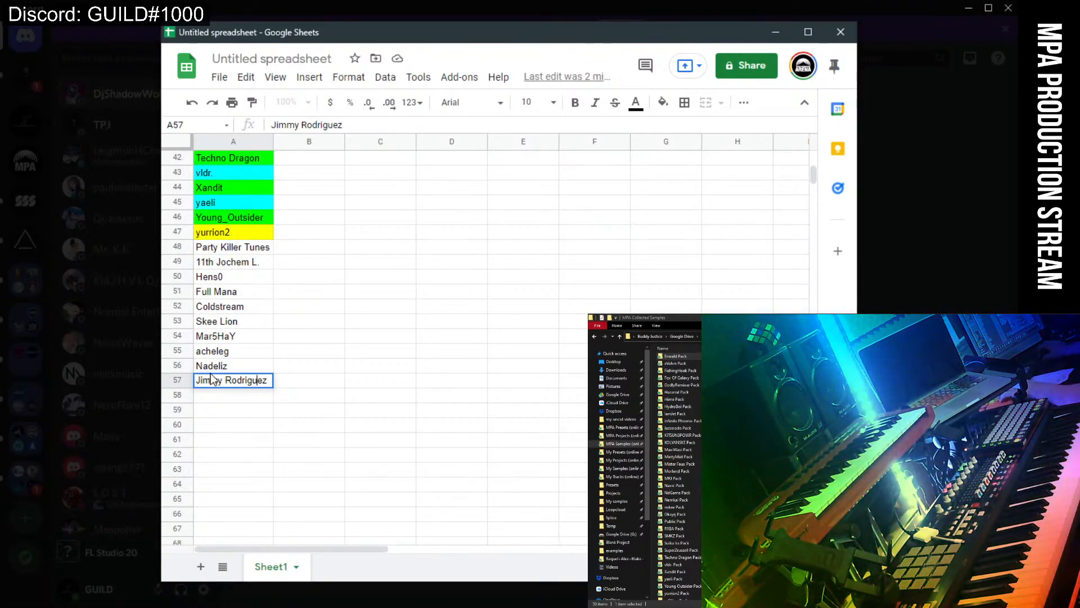
Enter 'Archeonii EnjiDrop' as the next producer name in cell A58.
{"action": "left_click", "coordinate": [217, 398]}
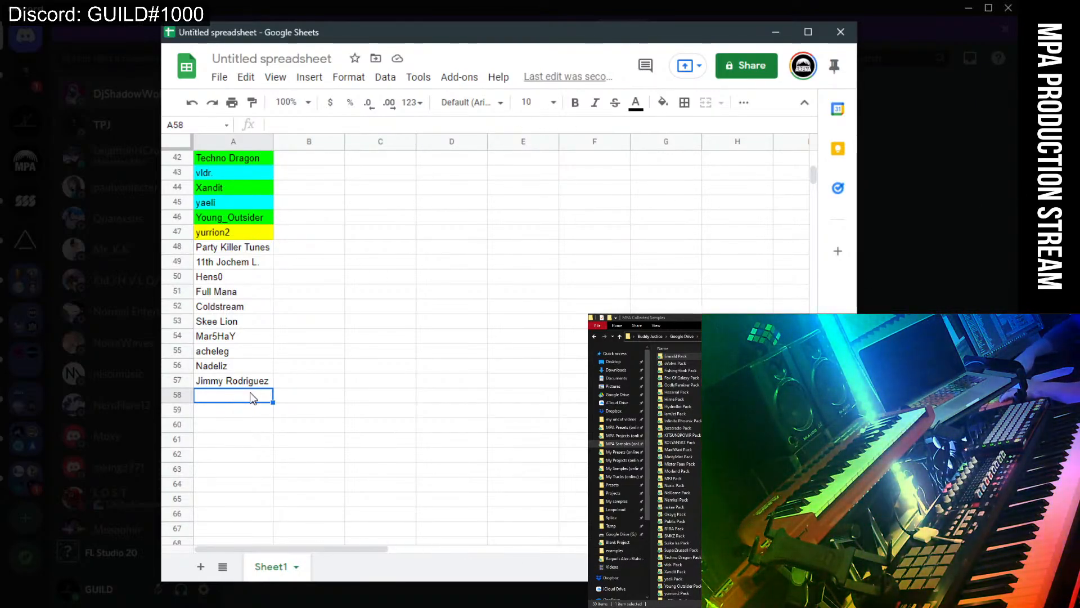
{"action": "type", "text": "Arch"}
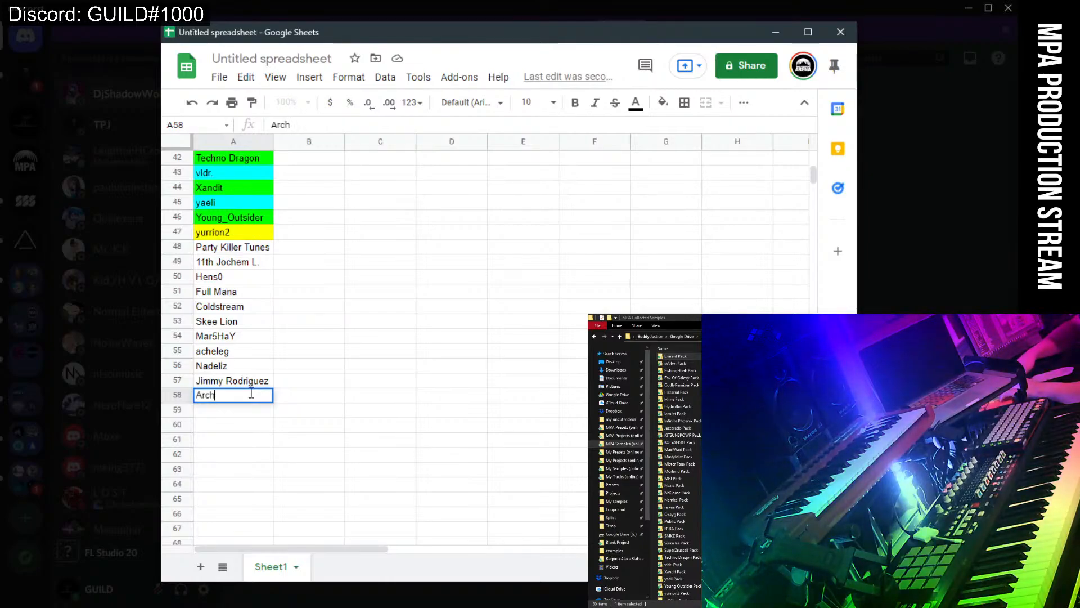
{"action": "type", "text": "eonii"}
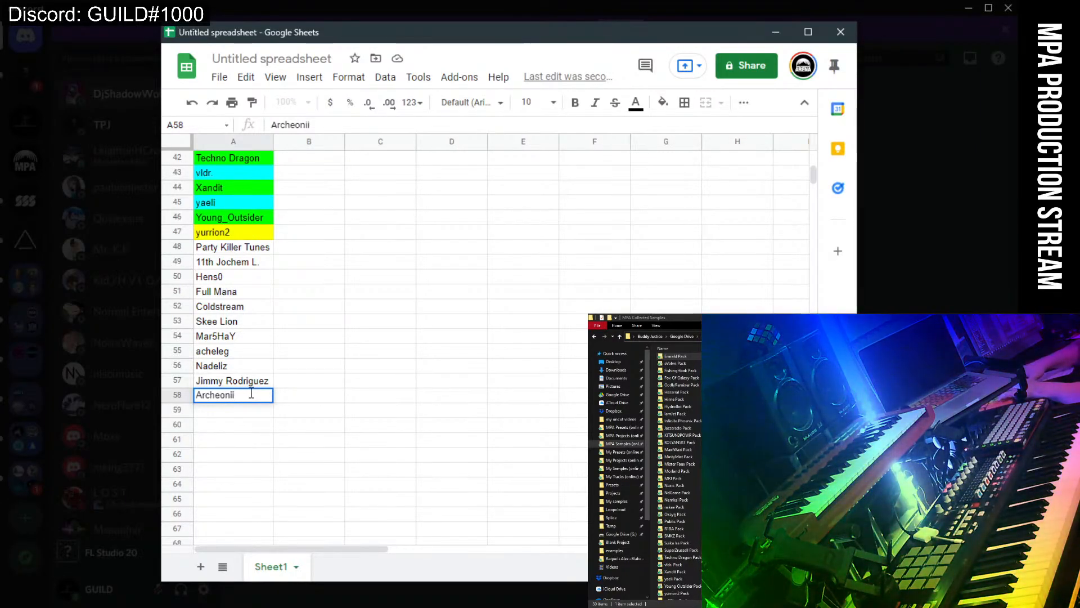
{"action": "type", "text": "EnjiDr"}
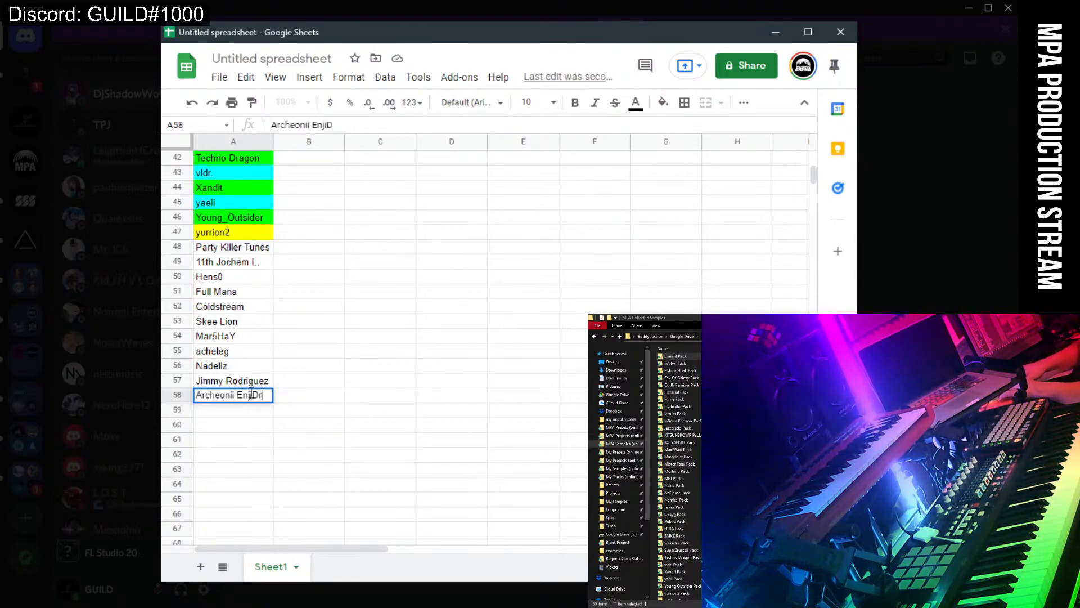
{"action": "type", "text": "op"}
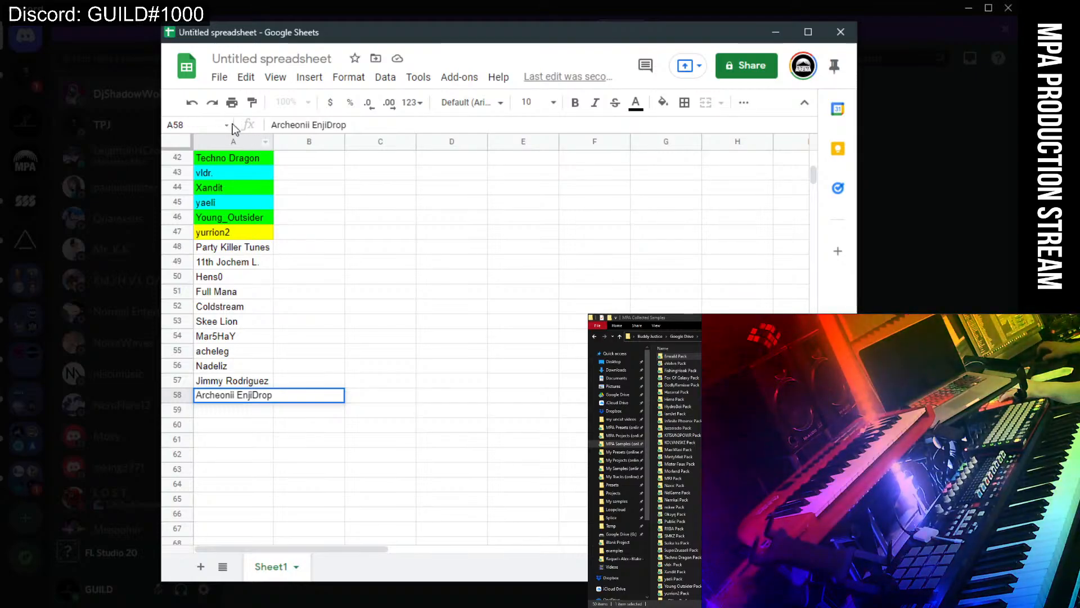
Resize column A with Fit to data so its longest name fits.
{"action": "right_click", "coordinate": [215, 144]}
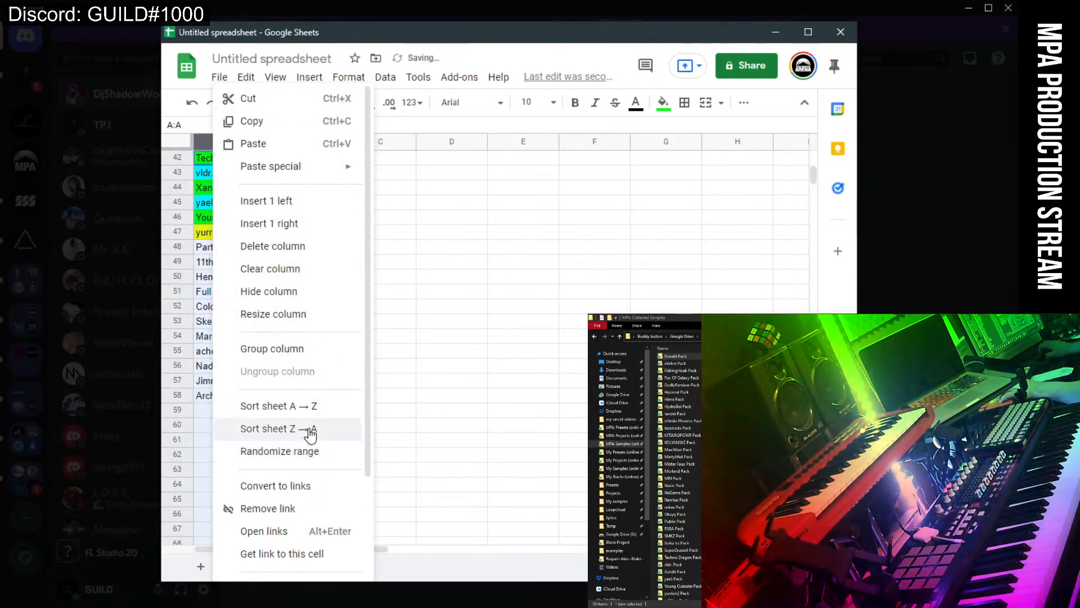
{"action": "left_click", "coordinate": [293, 330]}
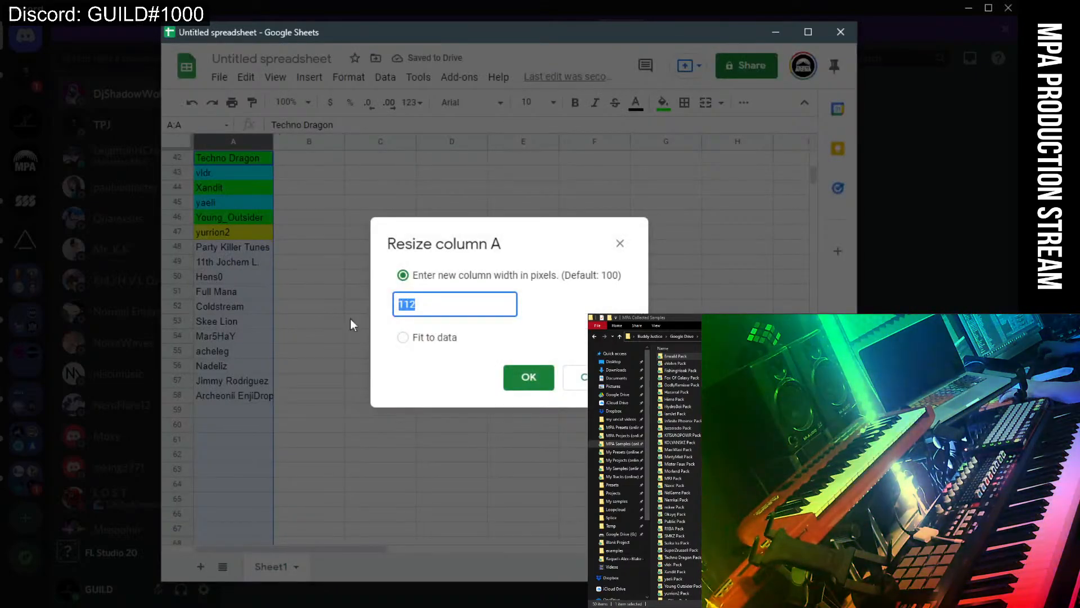
{"action": "left_click", "coordinate": [403, 337]}
{"action": "left_click", "coordinate": [527, 378]}
Enter Brojo, Changry, MN Fishboy, JuanZan and Kathtill into cells A59–A63.
{"action": "left_click", "coordinate": [264, 418]}
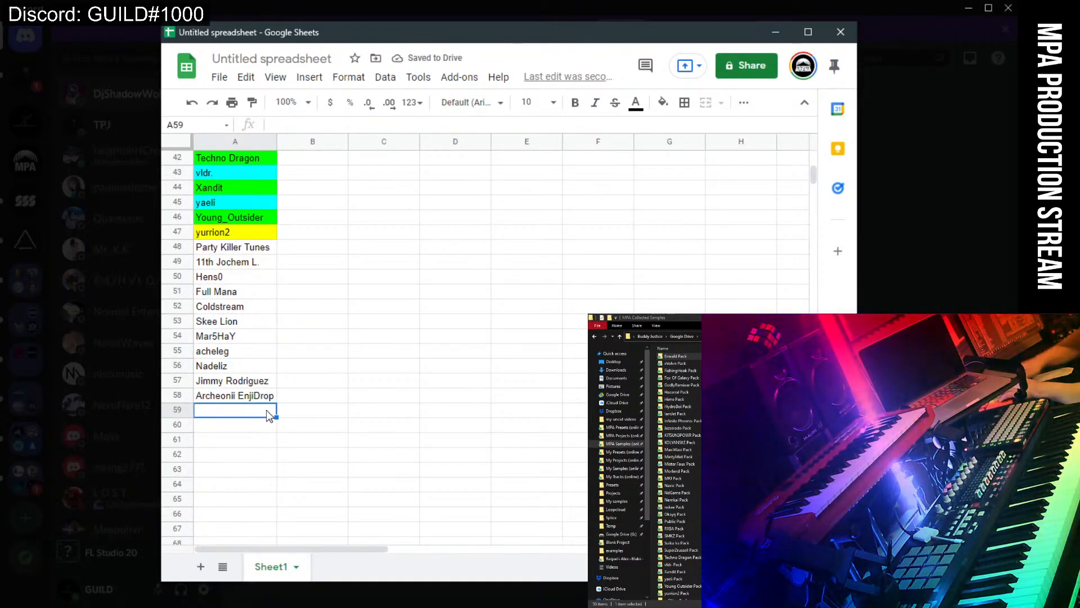
{"action": "type", "text": "Brojo"}
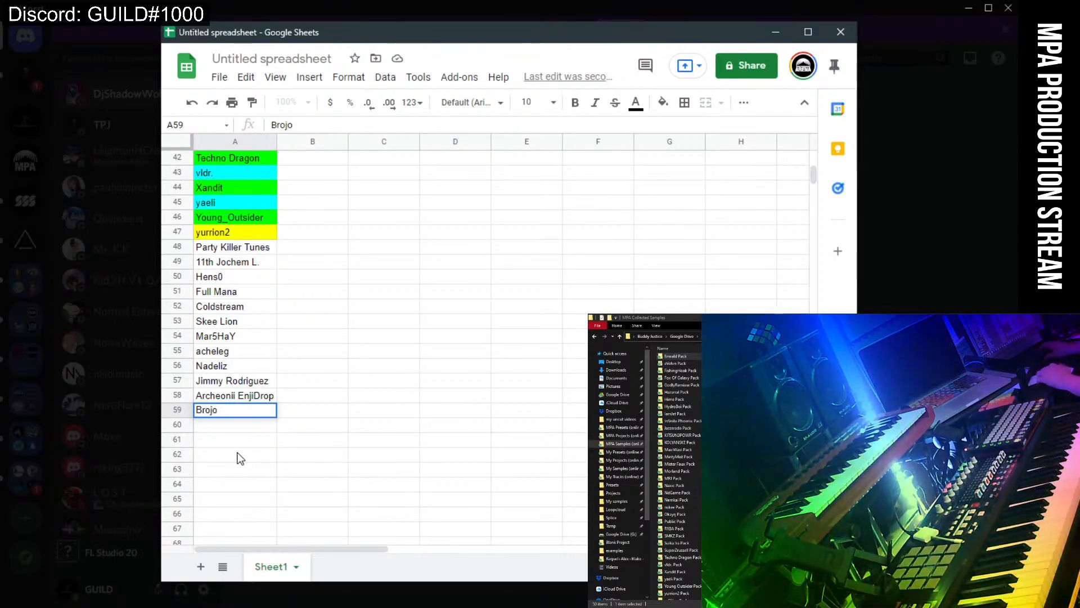
{"action": "left_click", "coordinate": [222, 429]}
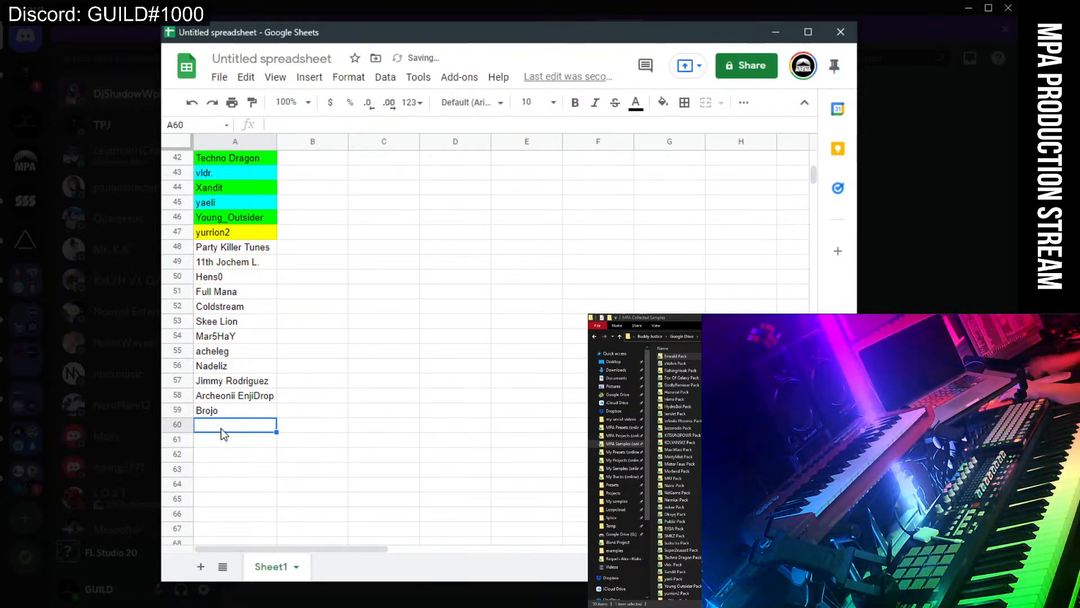
{"action": "type", "text": "Cha"}
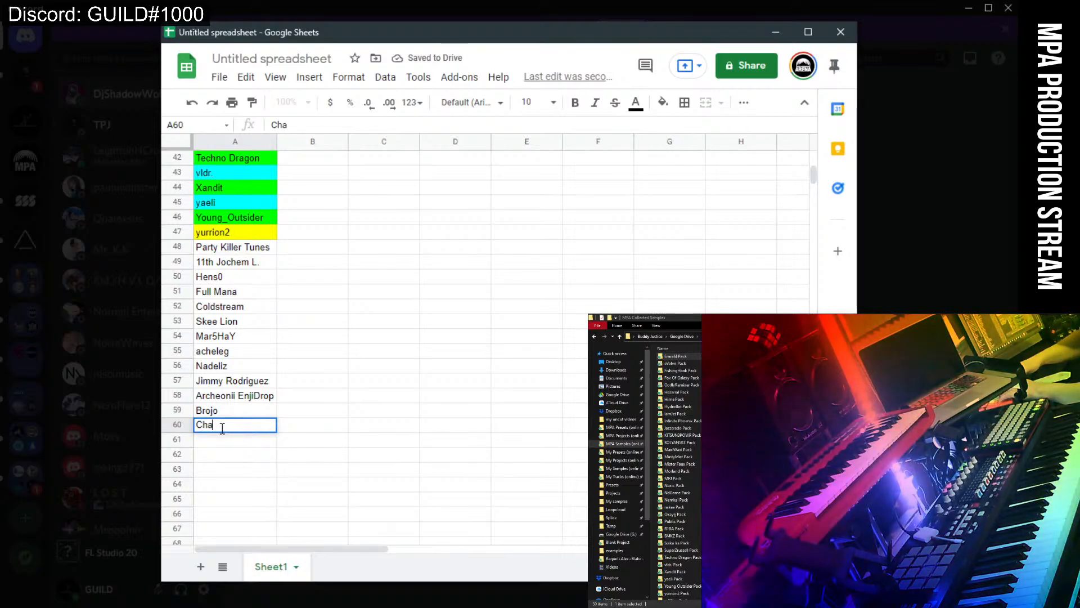
{"action": "type", "text": "ngry"}
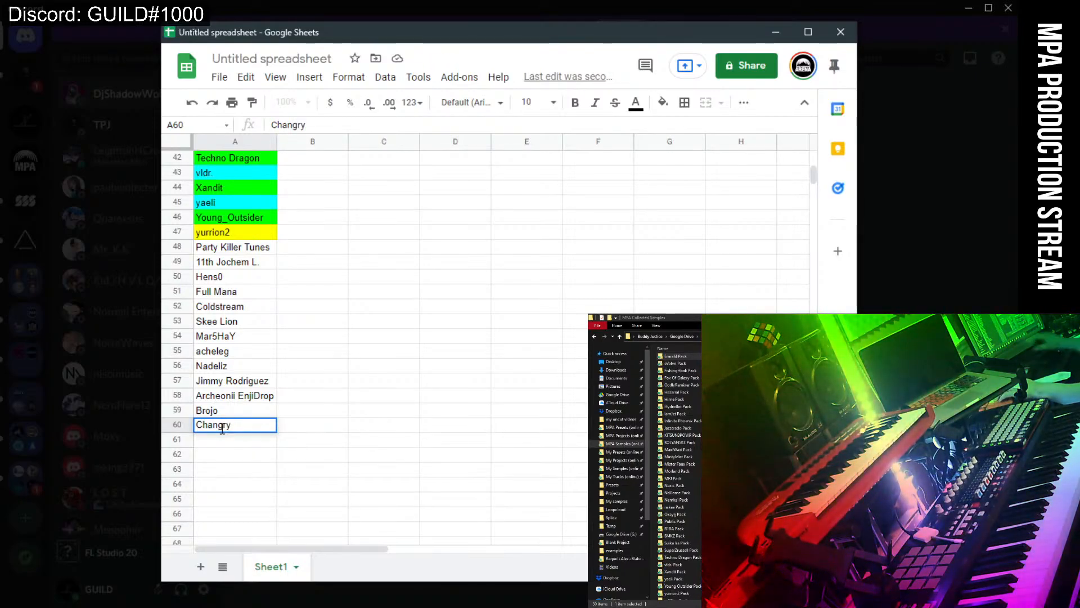
{"action": "left_click", "coordinate": [220, 444]}
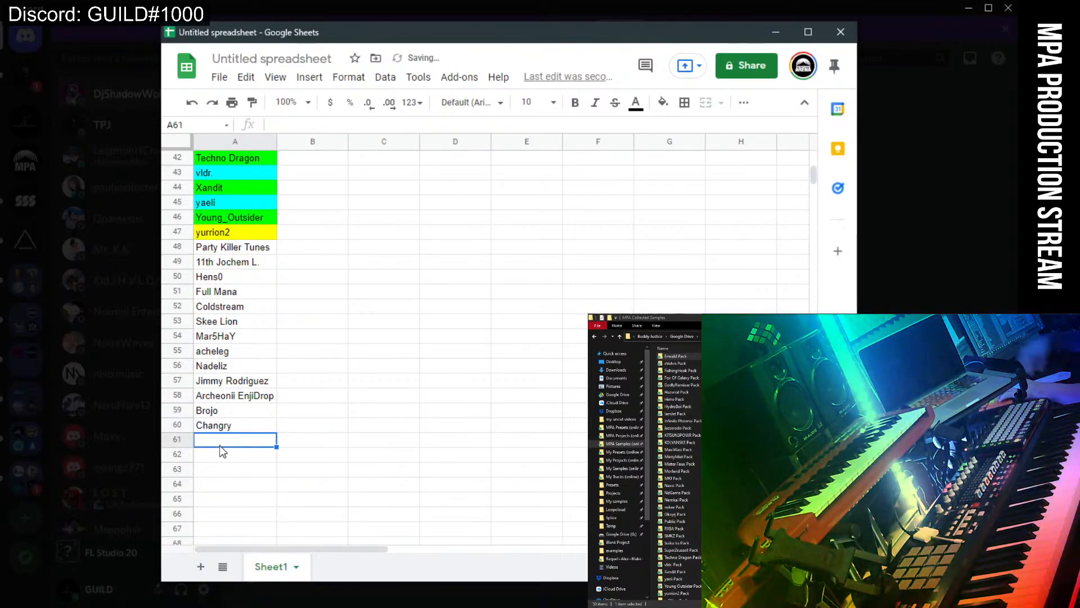
{"action": "type", "text": "MN"}
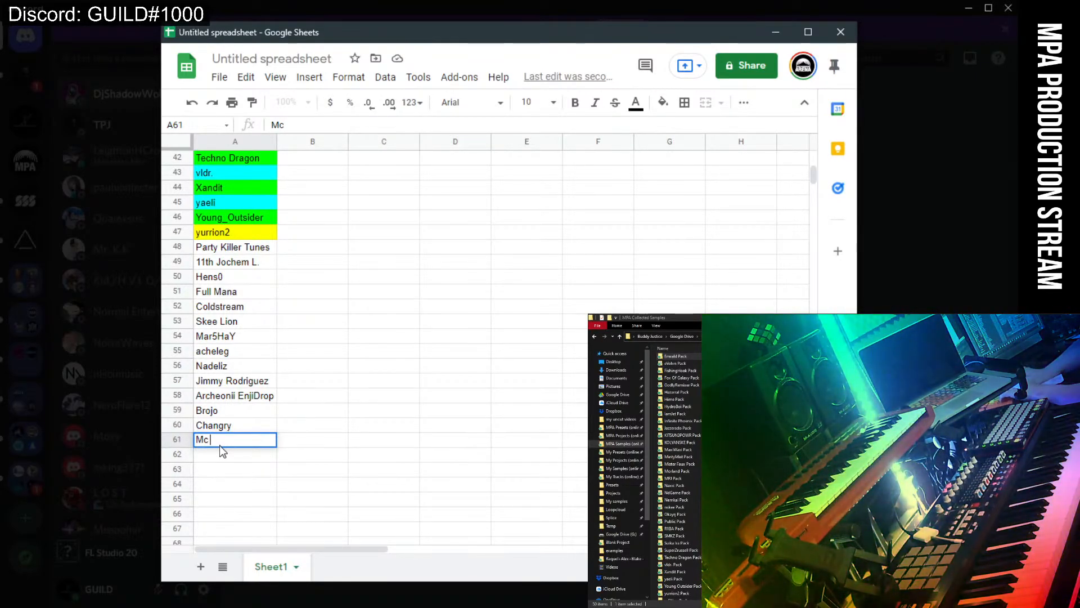
{"action": "type", "text": "Fishboy"}
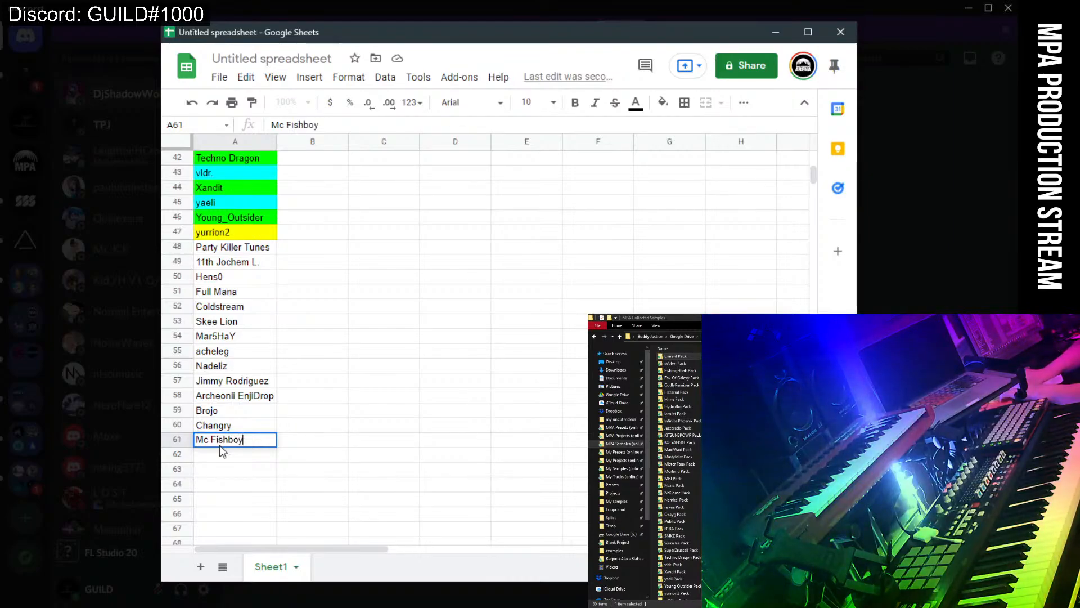
{"action": "key", "text": "Return"}
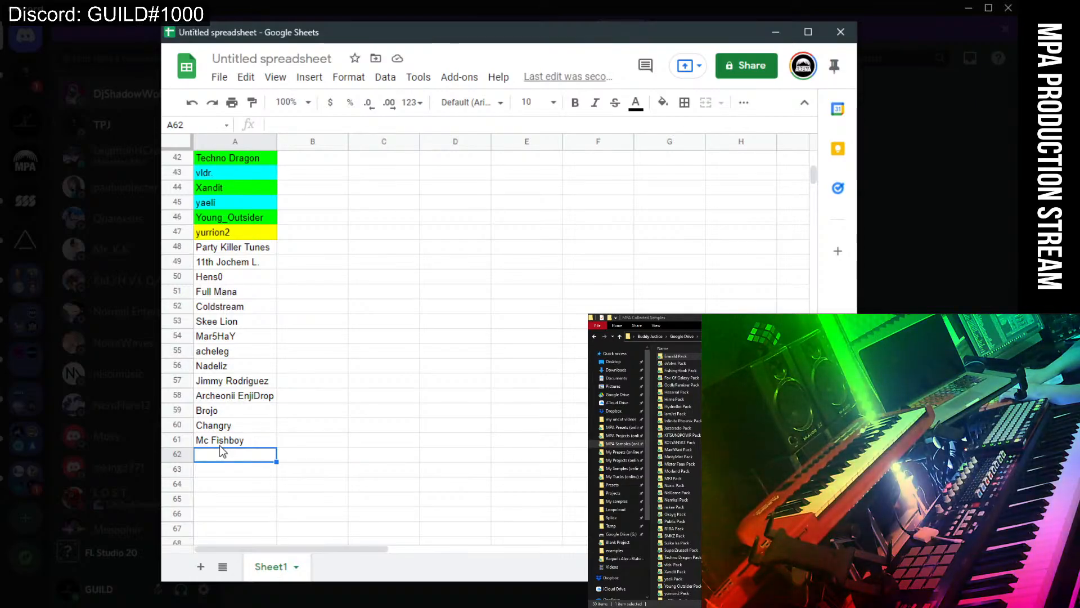
{"action": "type", "text": "JuanZan"}
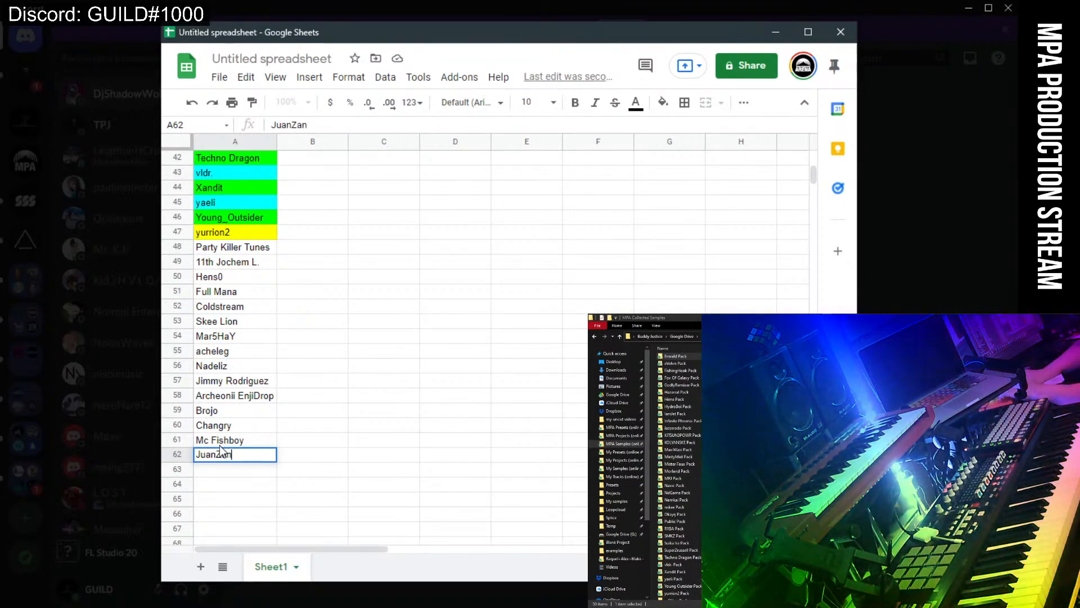
{"action": "key", "text": "Return"}
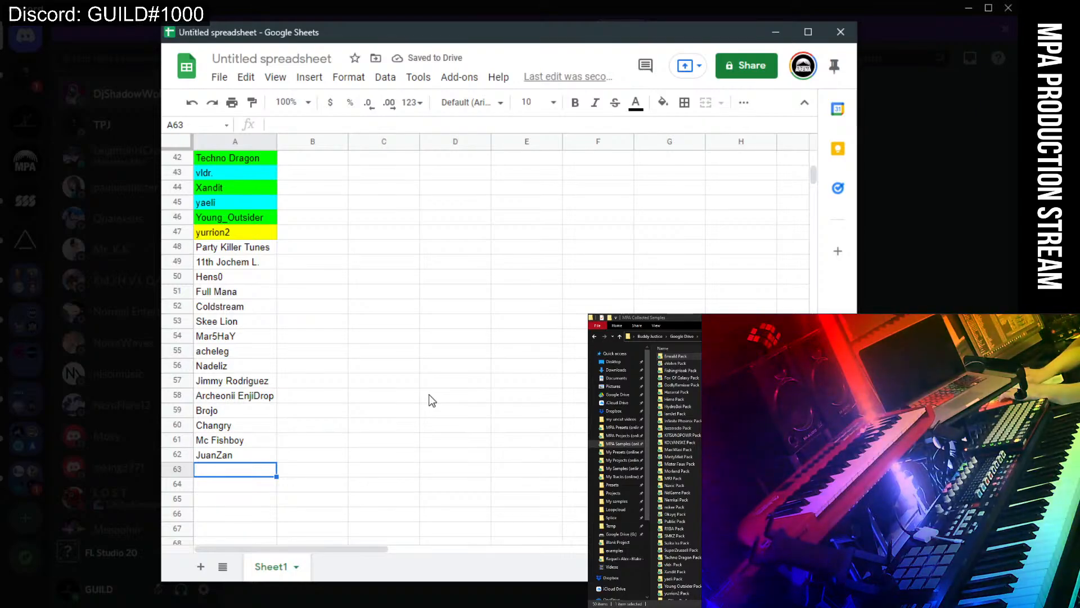
{"action": "type", "text": "Katht"}
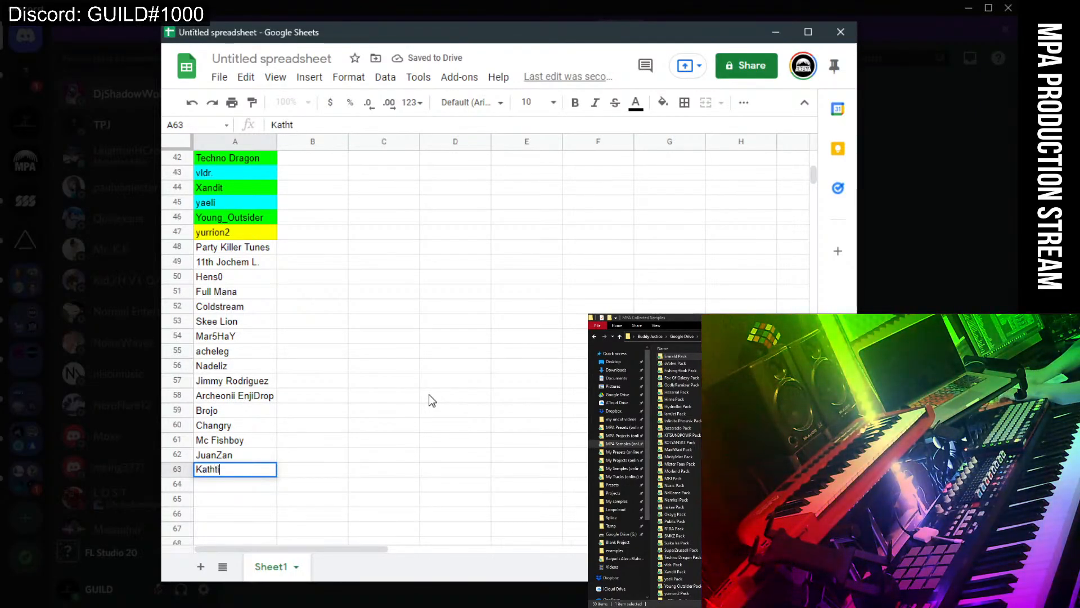
{"action": "type", "text": "ill"}
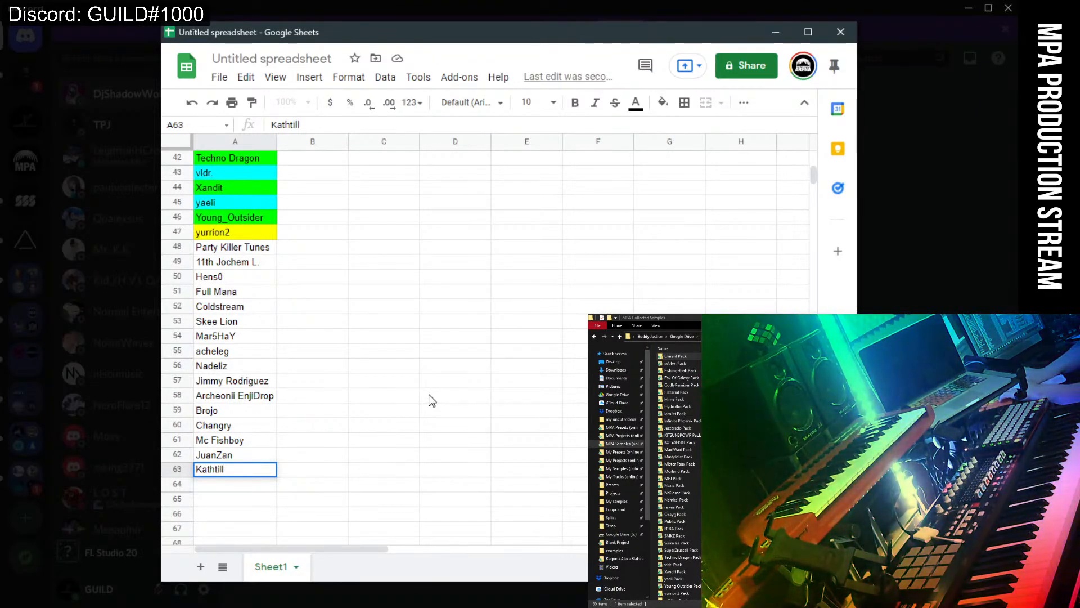
{"action": "key", "text": "Return"}
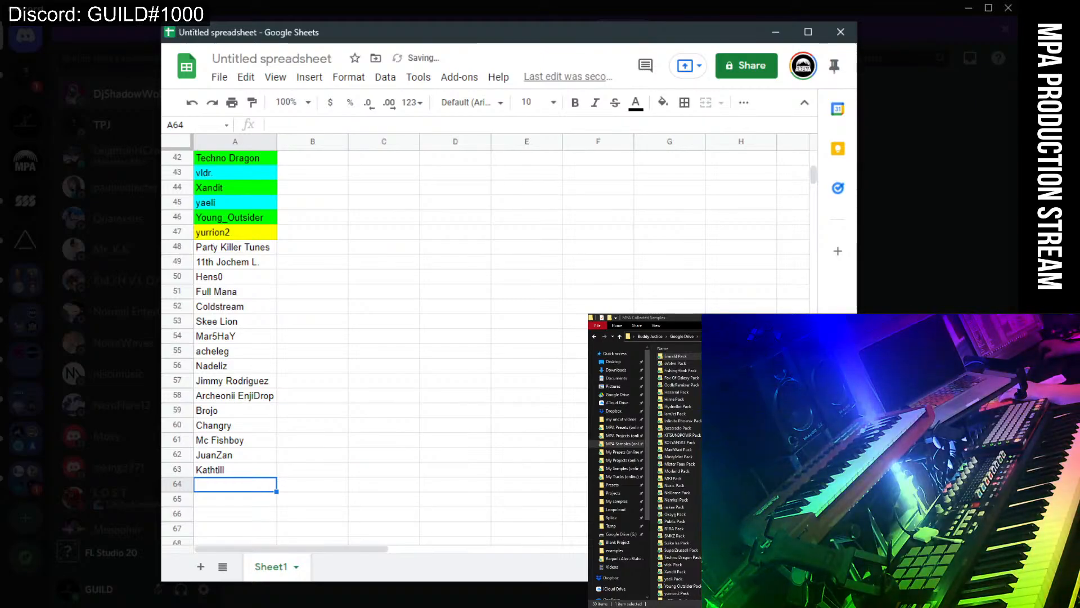
Search Discord's quick switcher for 'Jimm', then dismiss the search.
{"action": "key", "text": "alt+Tab"}
{"action": "key", "text": "ctrl+k"}
{"action": "type", "text": "Jimm"}
{"action": "key", "text": "alt+Tab"}
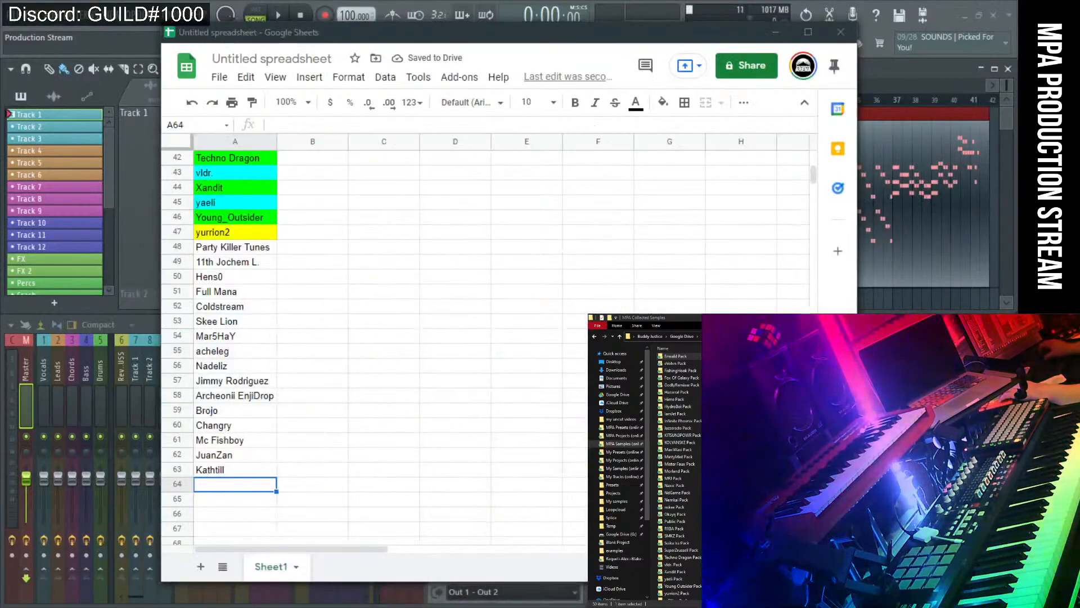
Focus the Discord window and scroll through the direct-message list.
{"action": "key", "text": "alt+Tab"}
{"action": "left_click", "coordinate": [131, 210]}
{"action": "scroll", "coordinate": [116, 254], "scroll_direction": "up", "scroll_amount": 2}
{"action": "scroll", "coordinate": [116, 255], "scroll_direction": "up", "scroll_amount": 1}
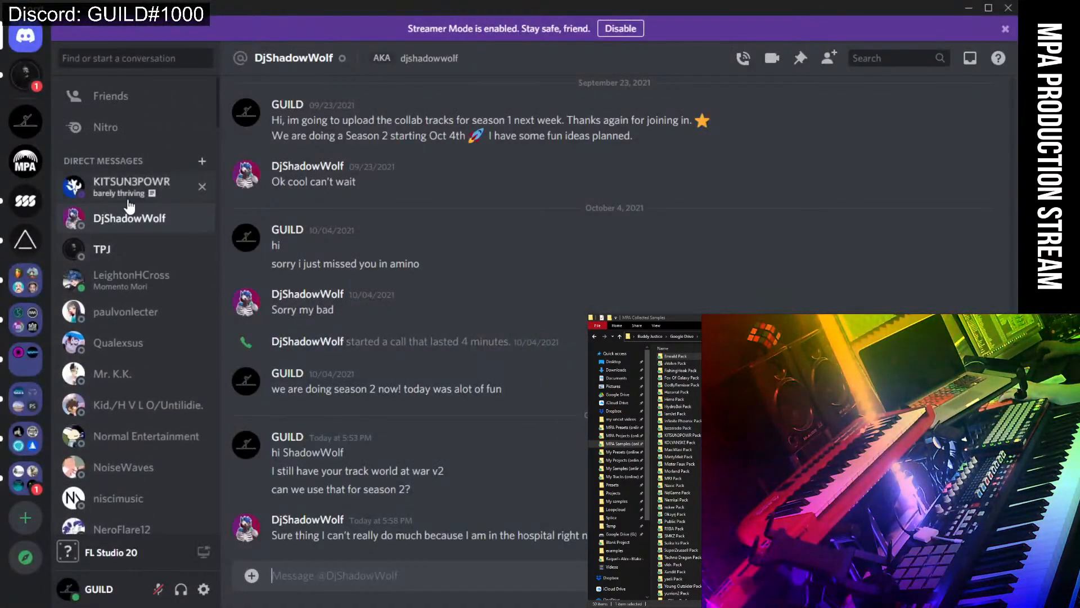
{"action": "scroll", "coordinate": [125, 268], "scroll_direction": "down", "scroll_amount": 12}
{"action": "scroll", "coordinate": [125, 325], "scroll_direction": "down", "scroll_amount": 3}
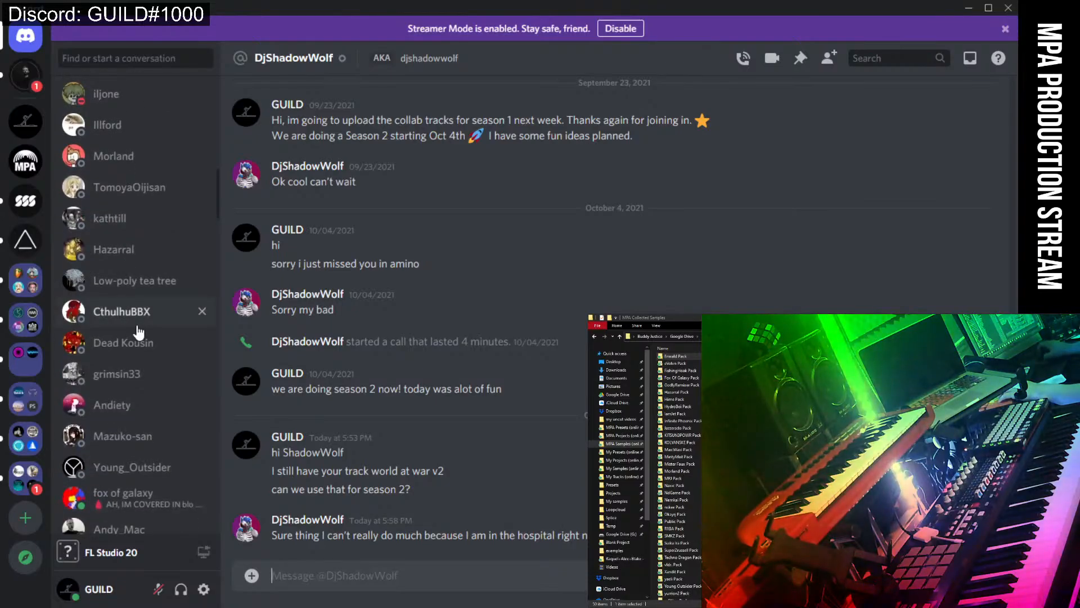
Open the producer's direct message, read through the chat, then minimize Discord.
{"action": "left_click", "coordinate": [132, 229]}
{"action": "scroll", "coordinate": [474, 494], "scroll_direction": "up", "scroll_amount": 8}
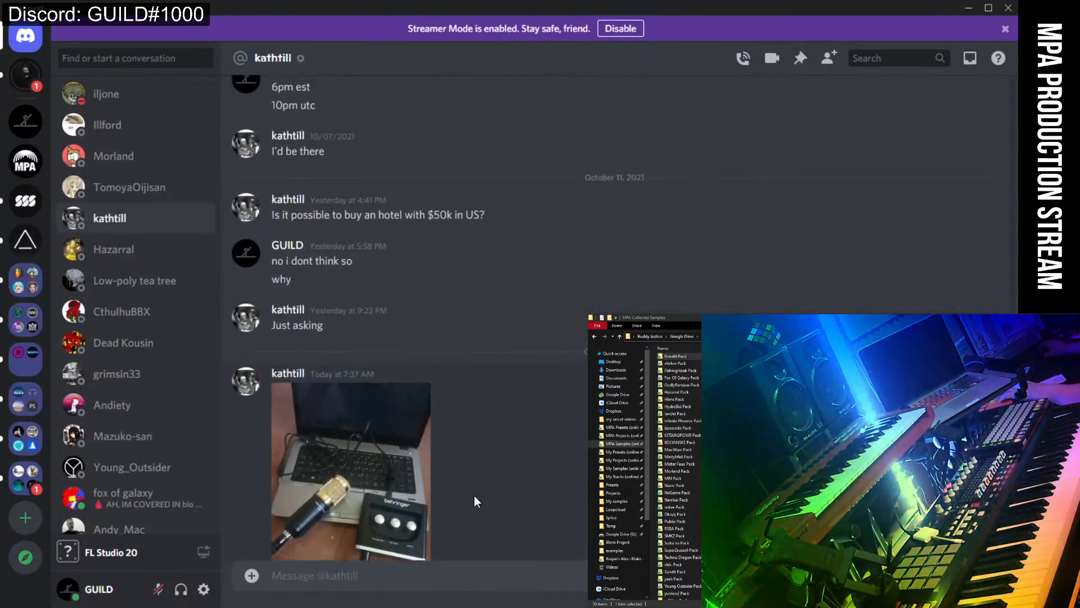
{"action": "scroll", "coordinate": [473, 488], "scroll_direction": "up", "scroll_amount": 15}
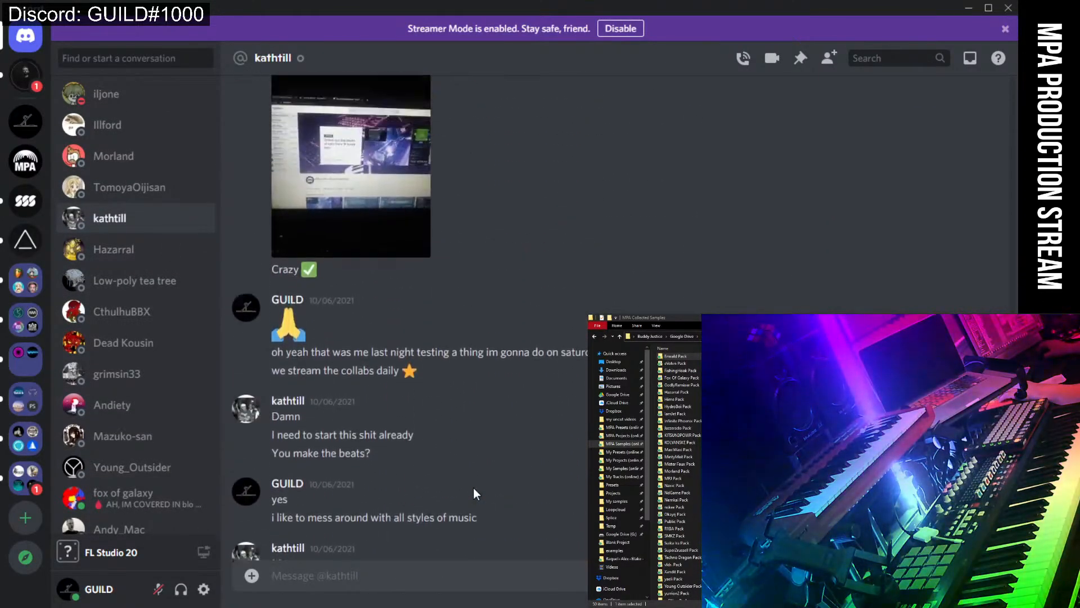
{"action": "scroll", "coordinate": [473, 494], "scroll_direction": "up", "scroll_amount": 4}
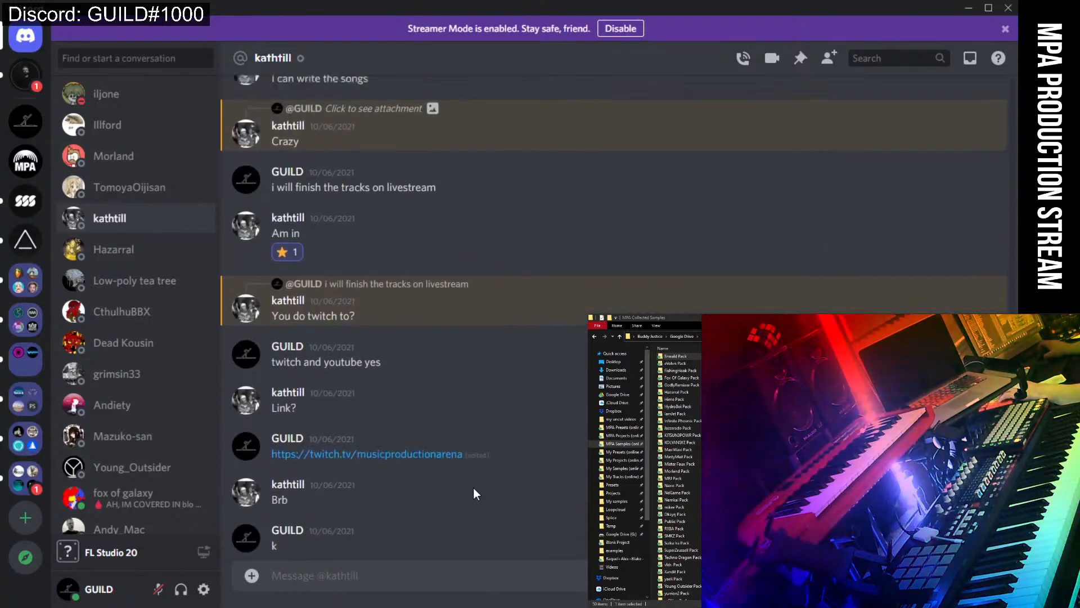
{"action": "scroll", "coordinate": [473, 493], "scroll_direction": "down", "scroll_amount": 12}
{"action": "scroll", "coordinate": [480, 484], "scroll_direction": "down", "scroll_amount": 7}
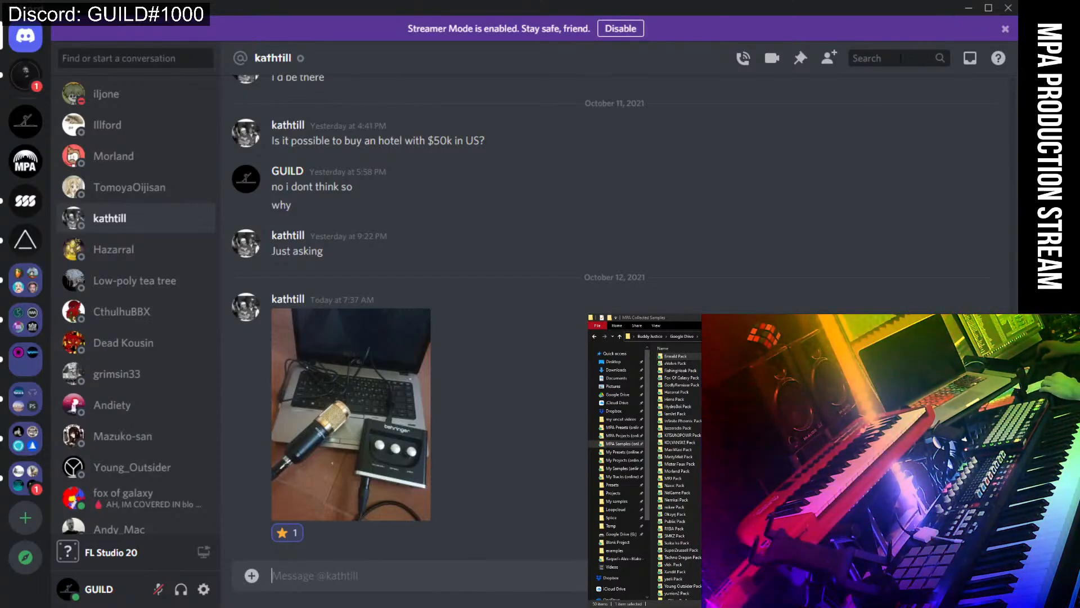
{"action": "left_click", "coordinate": [969, 8]}
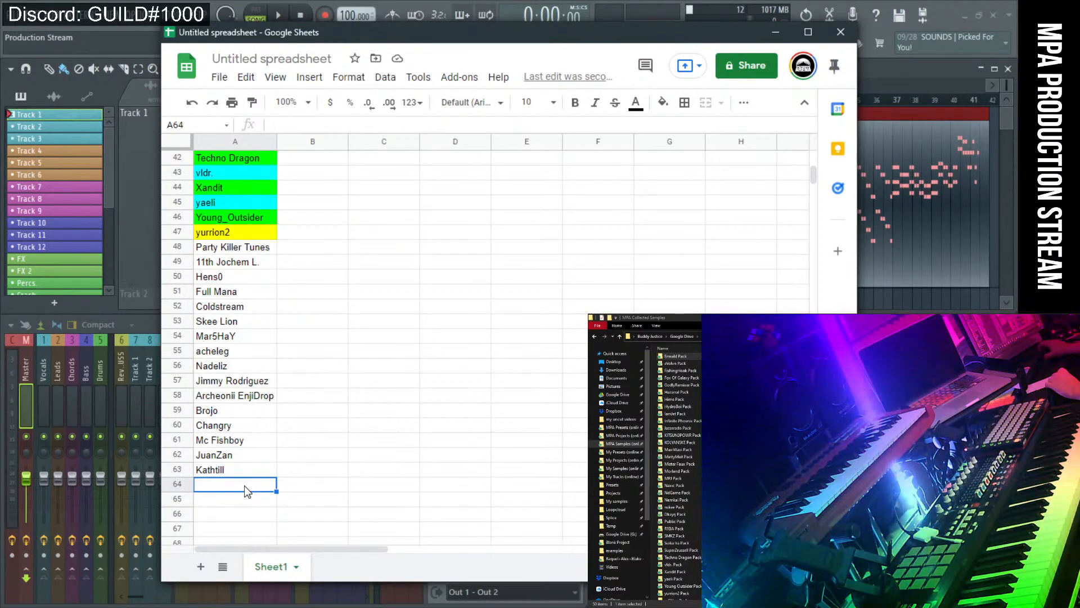
Enter 'iRetroFreak' as the producer name in row 64.
{"action": "type", "text": "i"}
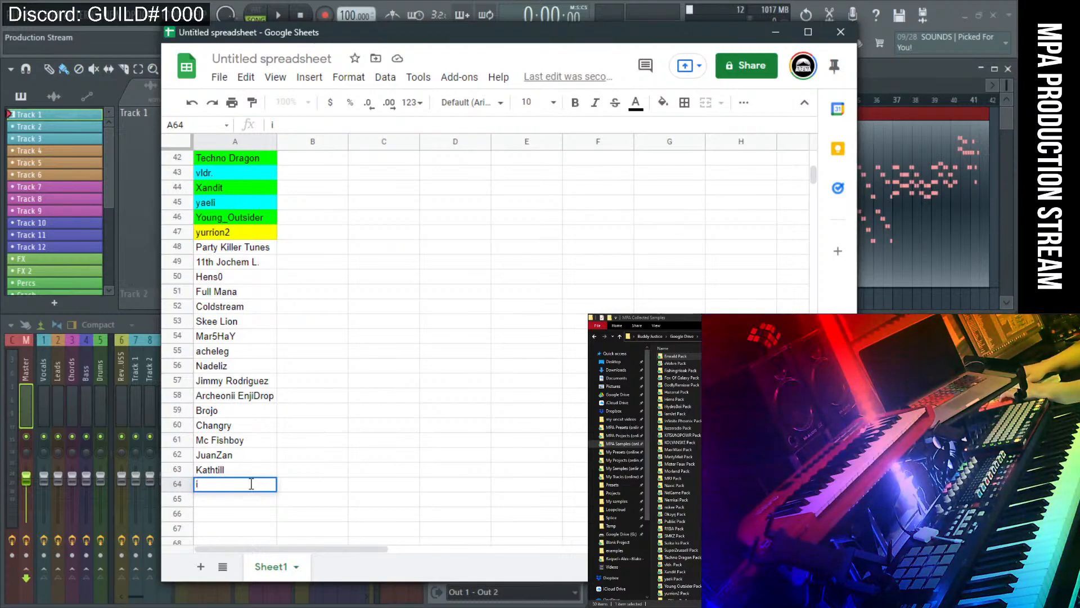
{"action": "type", "text": "Re"}
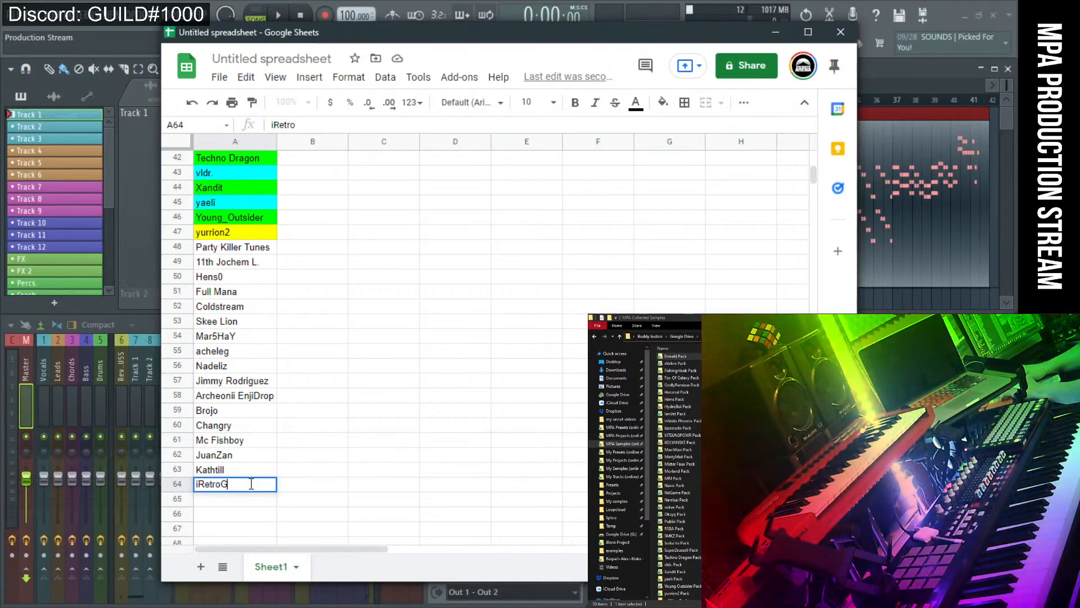
{"action": "type", "text": "troFreak"}
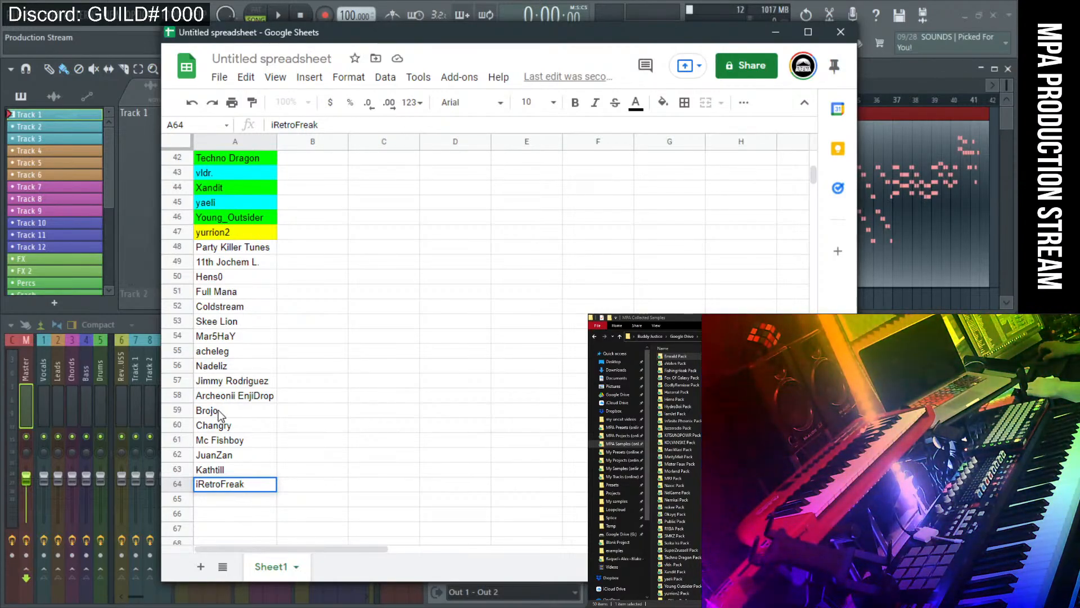
{"action": "left_click", "coordinate": [304, 416]}
{"action": "scroll", "coordinate": [305, 416], "scroll_direction": "up", "scroll_amount": 5}
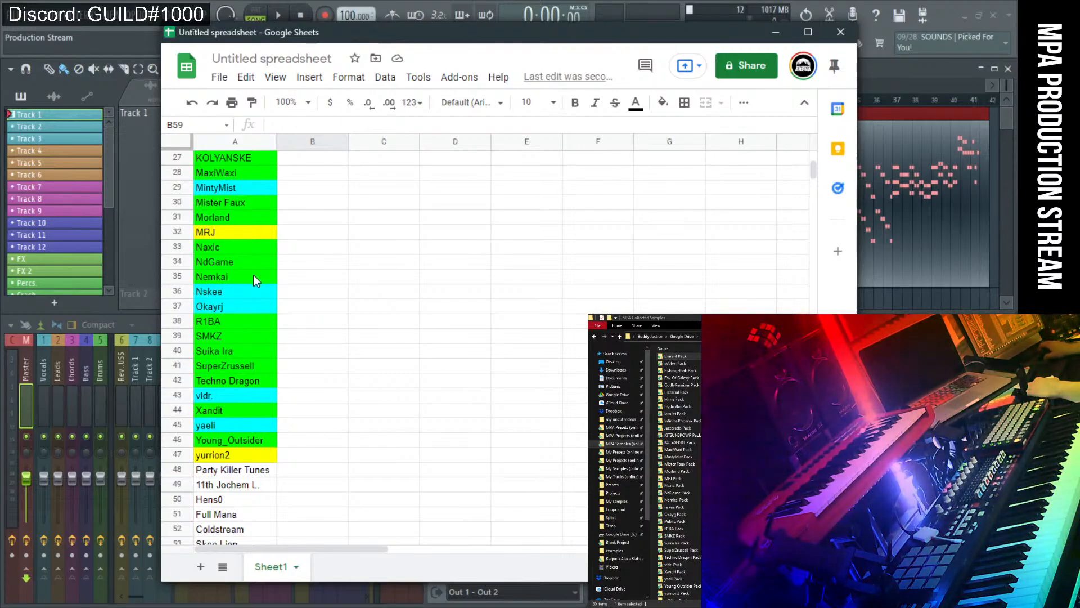
{"action": "scroll", "coordinate": [355, 298], "scroll_direction": "up", "scroll_amount": 2}
{"action": "scroll", "coordinate": [352, 299], "scroll_direction": "down", "scroll_amount": 2}
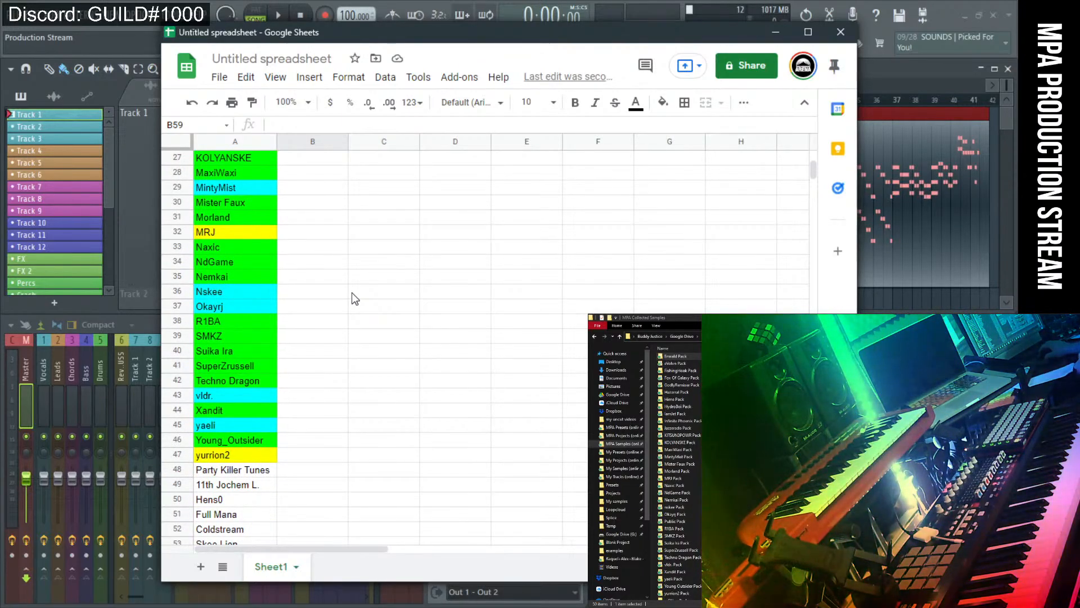
{"action": "scroll", "coordinate": [359, 328], "scroll_direction": "up", "scroll_amount": 8}
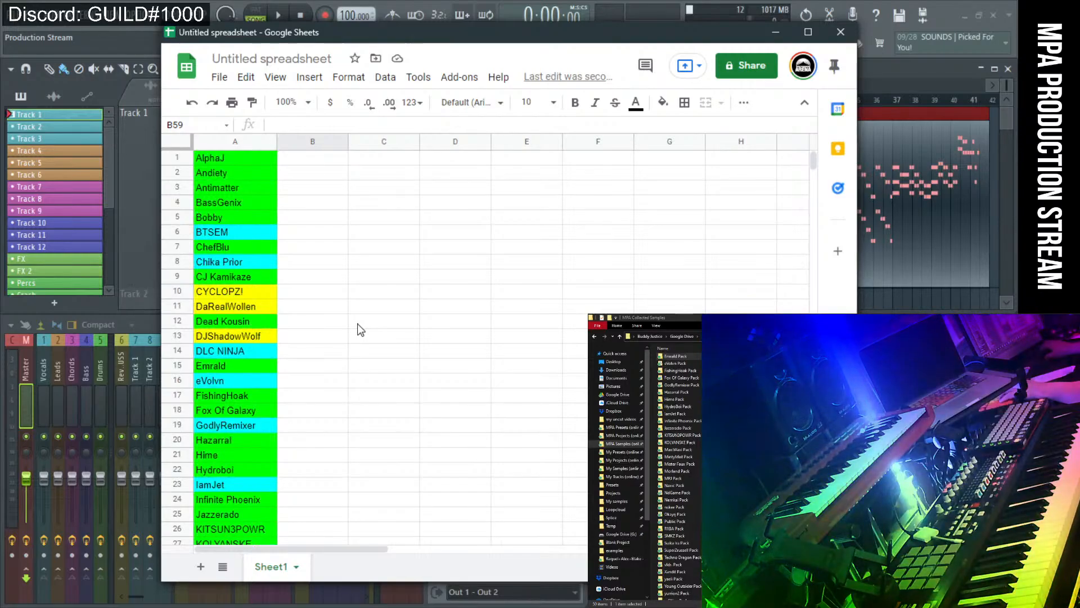
{"action": "scroll", "coordinate": [358, 338], "scroll_direction": "down", "scroll_amount": 14}
Enter 'Enowa' in A65 and start typing 'Hiyimi' in A66.
{"action": "left_click", "coordinate": [222, 414]}
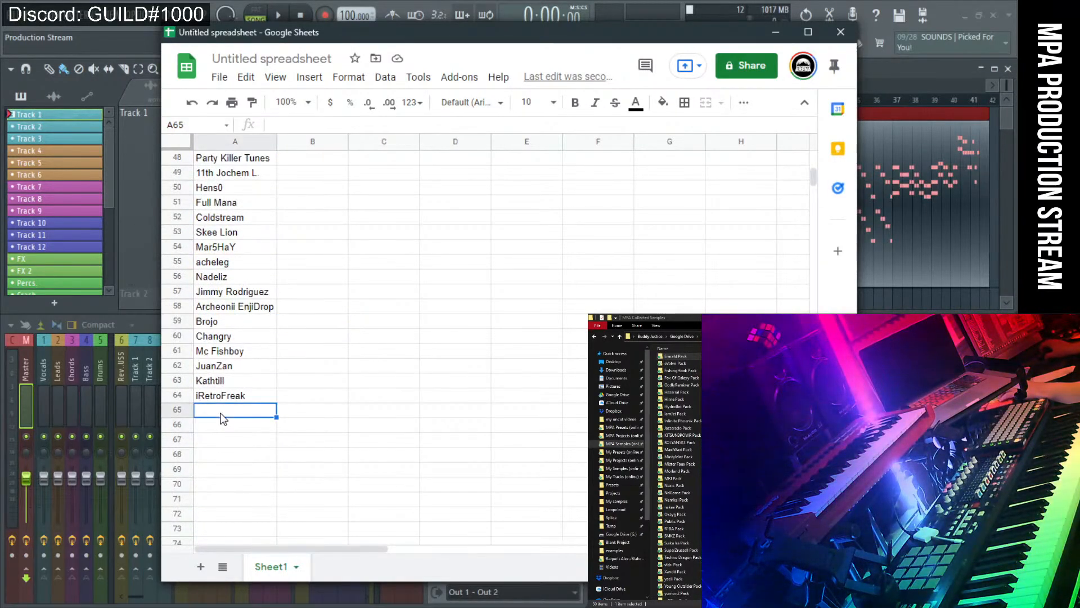
{"action": "type", "text": "E"}
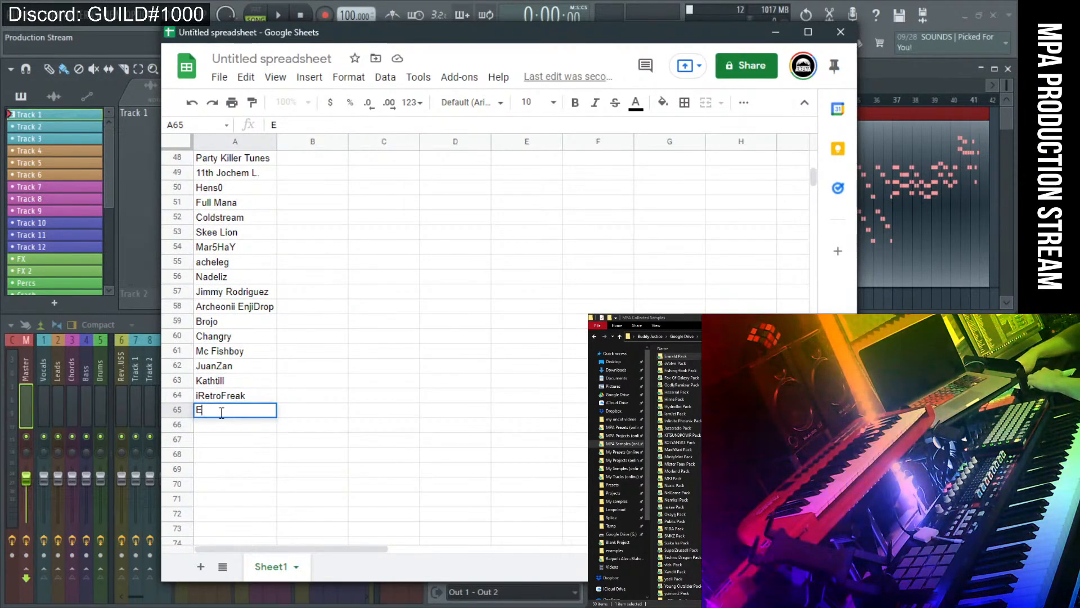
{"action": "type", "text": "nowa"}
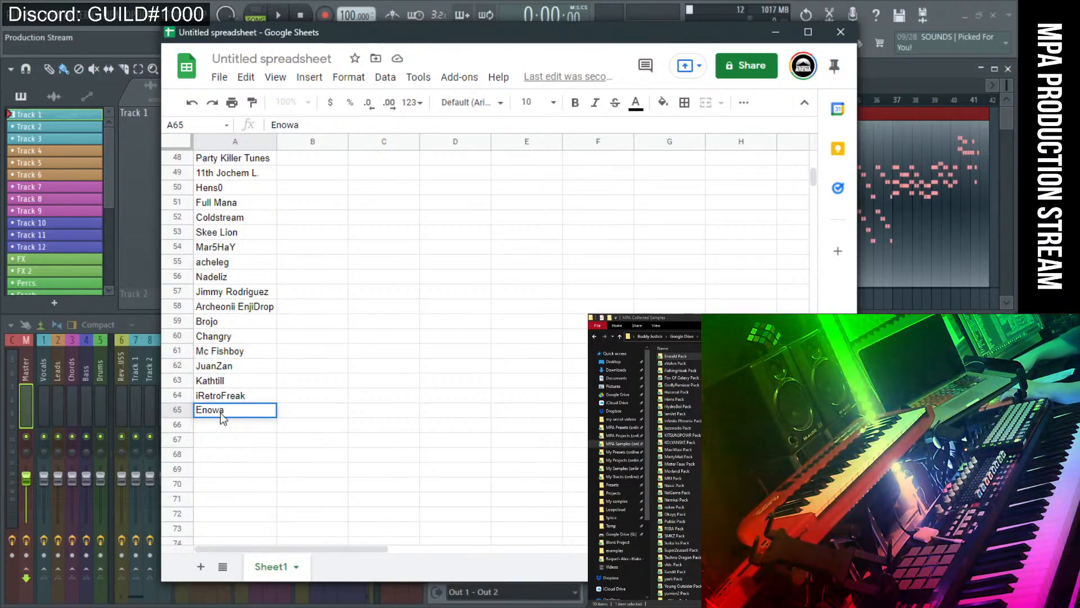
{"action": "key", "text": "Return"}
{"action": "type", "text": "H"}
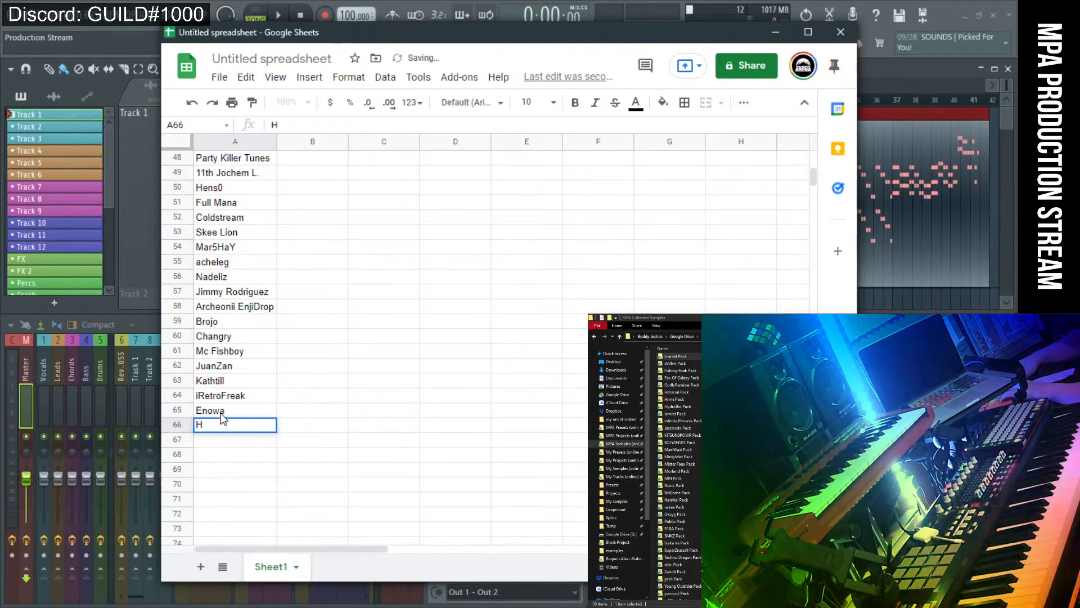
{"action": "type", "text": "iyimi"}
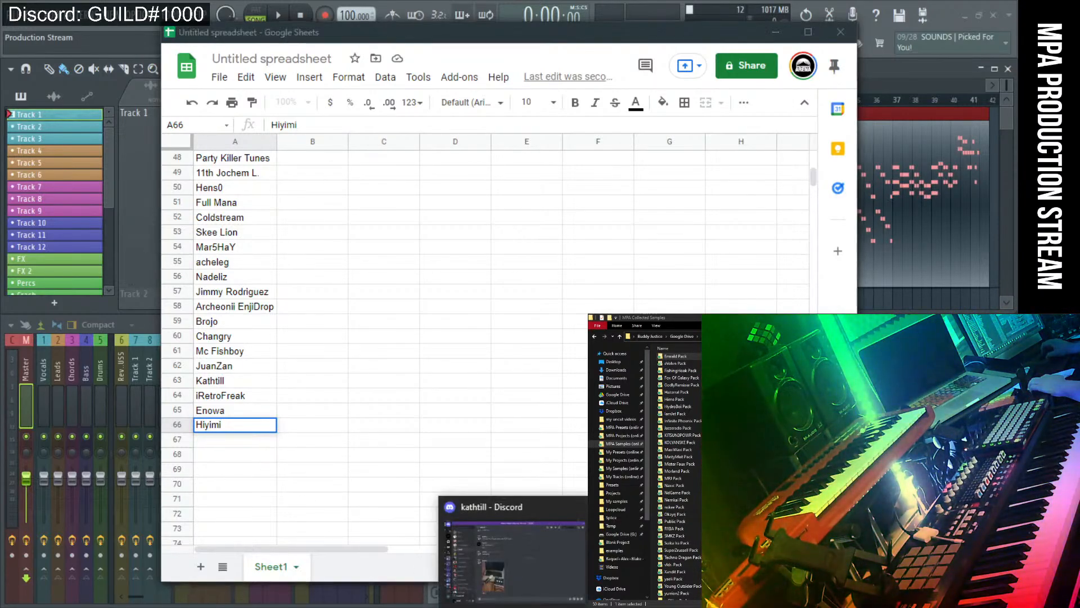
Search Discord for 'hi', open the matching producer's DM, then minimize Discord.
{"action": "left_click", "coordinate": [538, 540]}
{"action": "scroll", "coordinate": [163, 253], "scroll_direction": "up", "scroll_amount": 4}
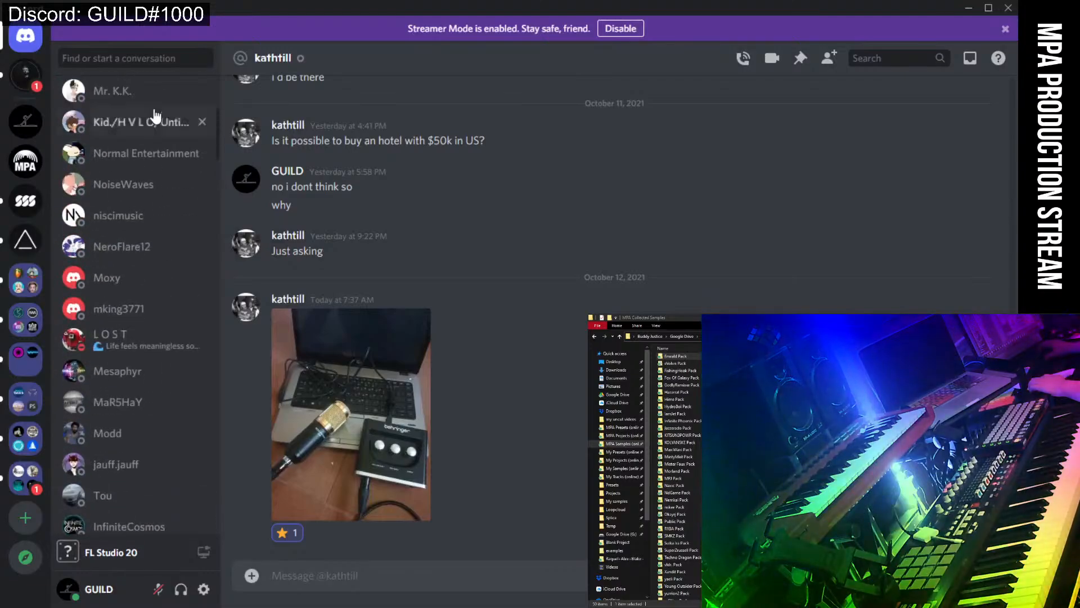
{"action": "left_click", "coordinate": [150, 57]}
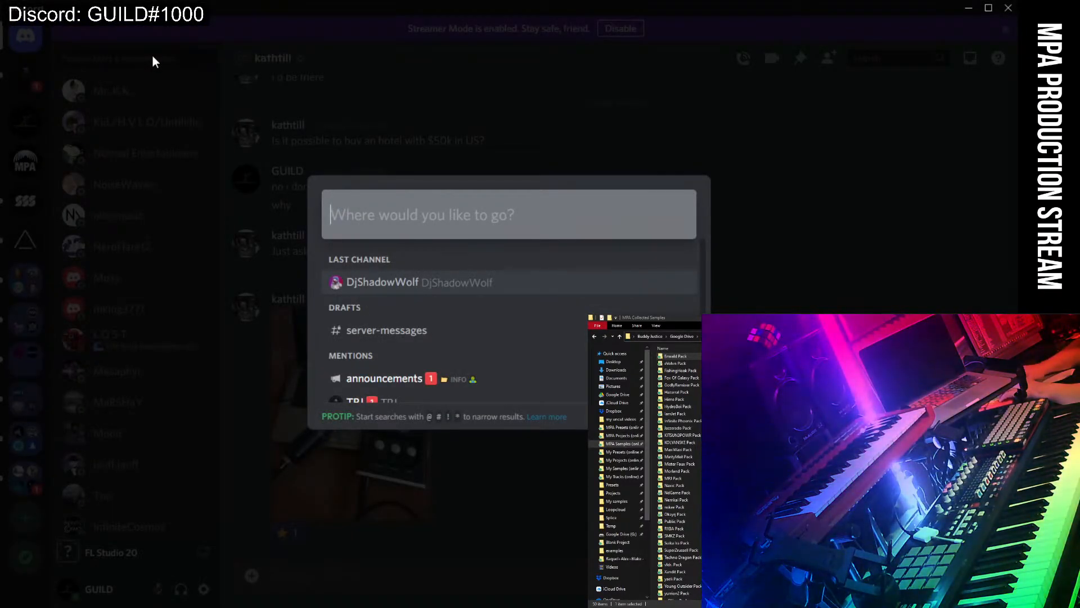
{"action": "type", "text": "hi"}
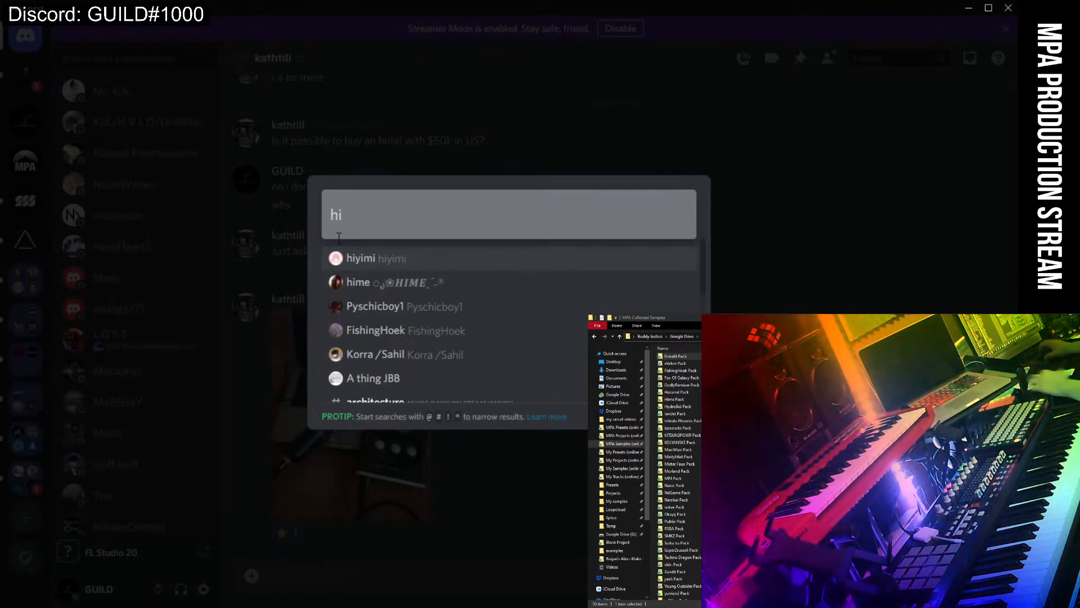
{"action": "left_click", "coordinate": [352, 247]}
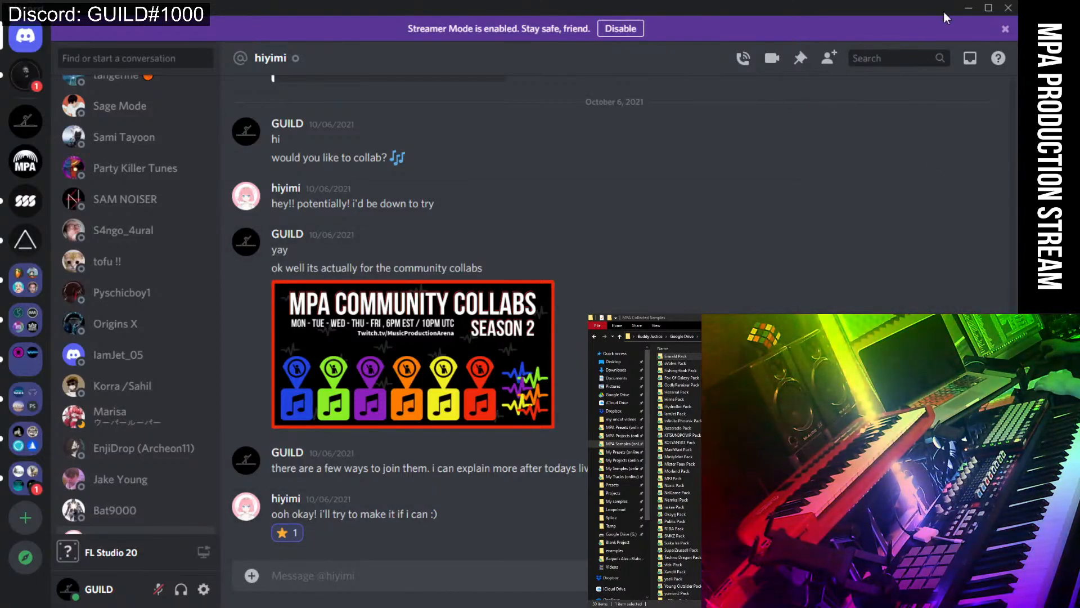
{"action": "left_click", "coordinate": [963, 6]}
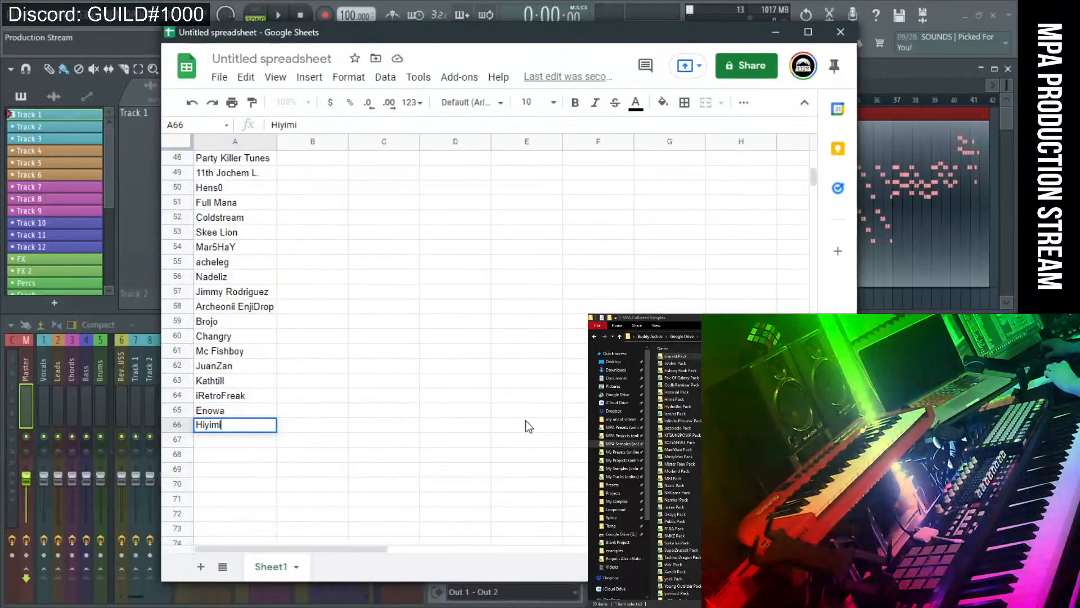
{"action": "left_click", "coordinate": [225, 442]}
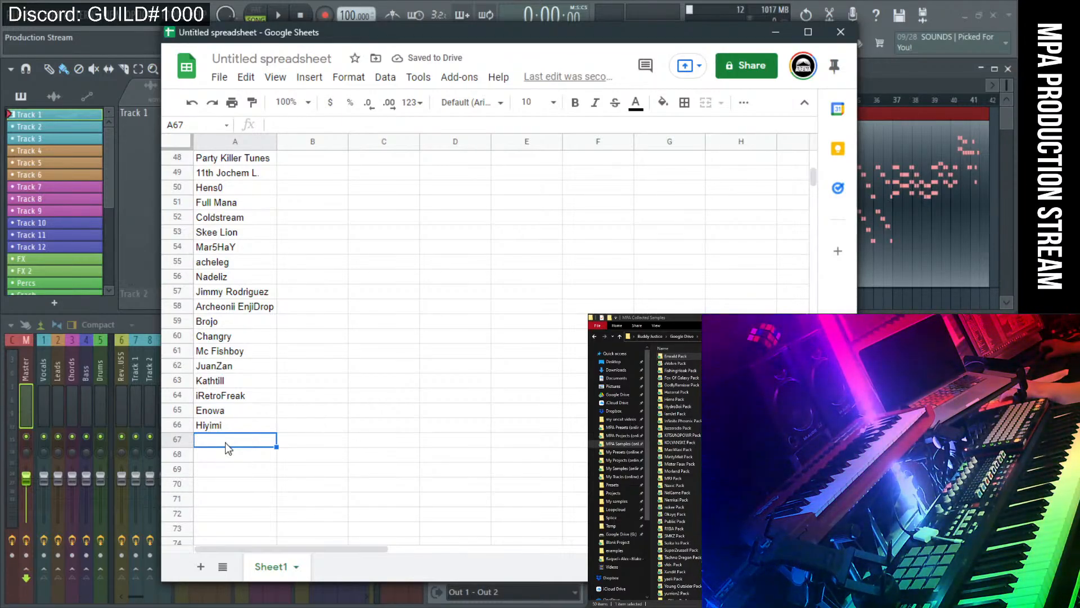
{"action": "type", "text": "The"}
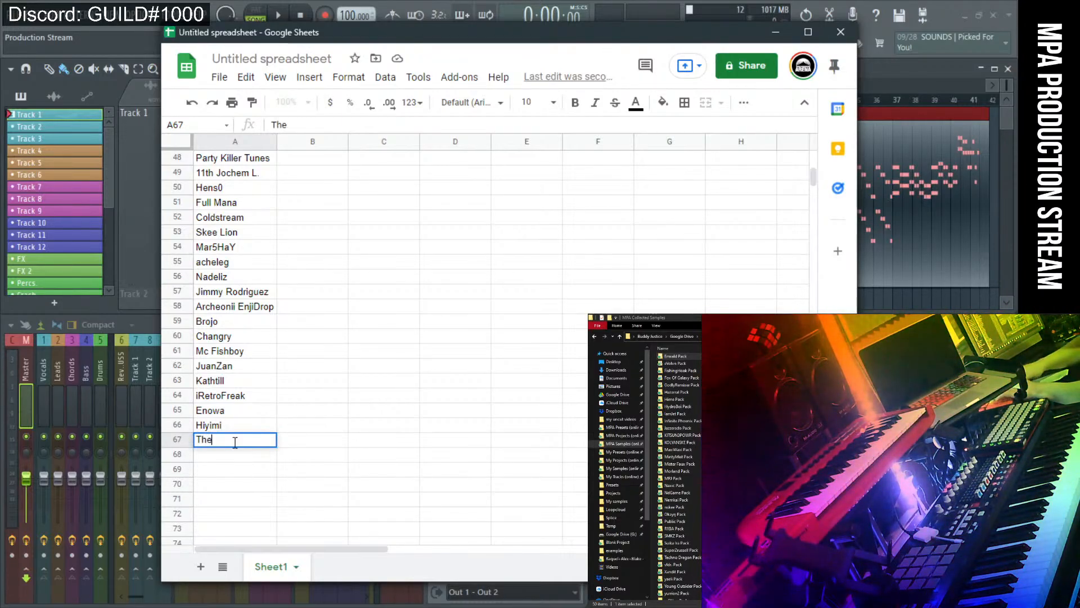
{"action": "type", "text": "m"}
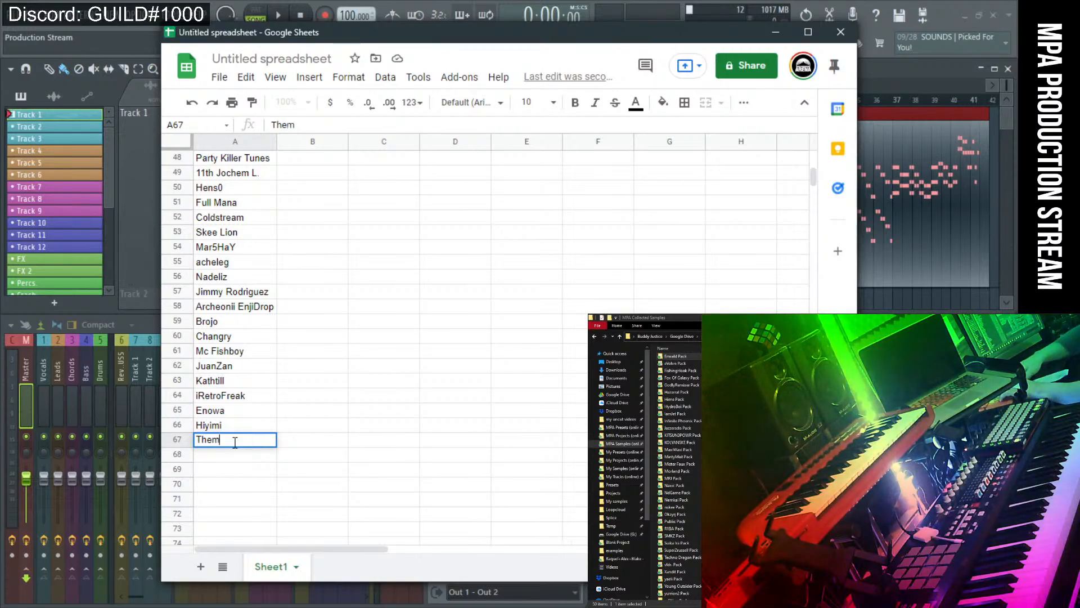
{"action": "type", "text": "icrowave"}
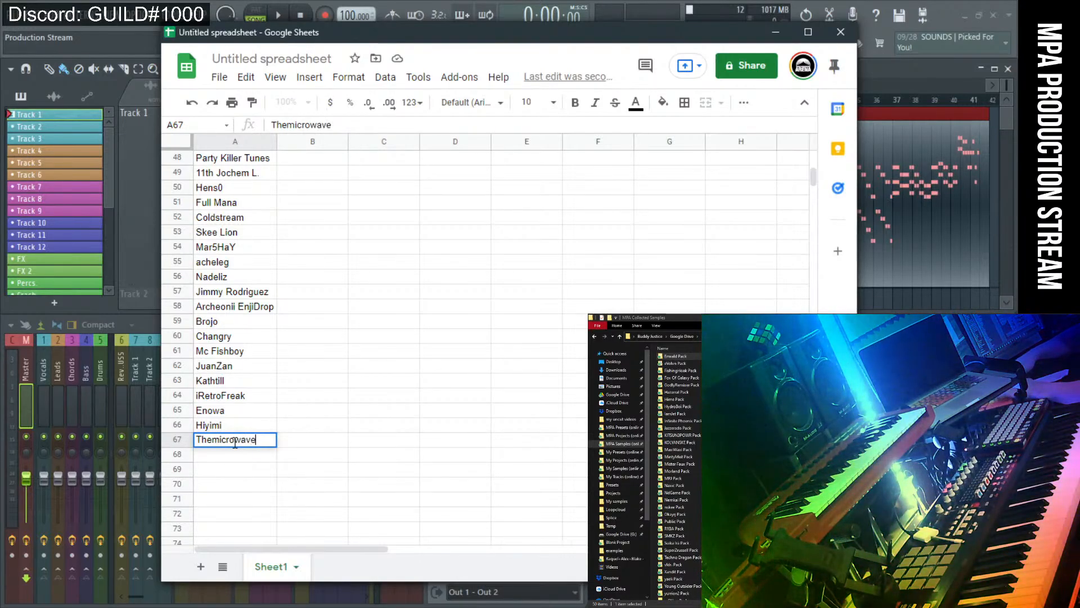
{"action": "type", "text": "dave"}
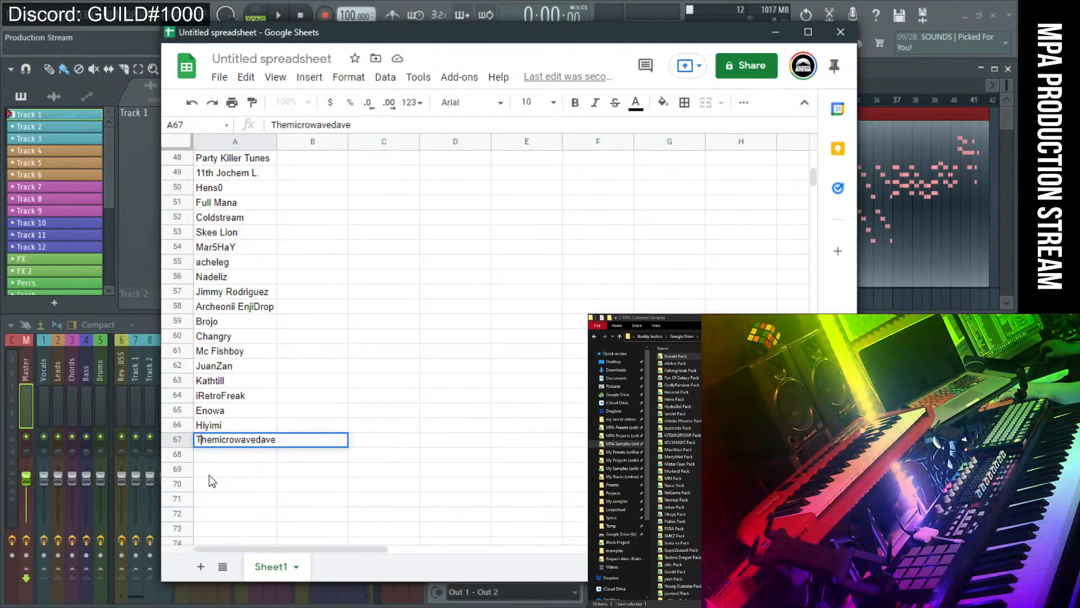
{"action": "left_click", "coordinate": [307, 456]}
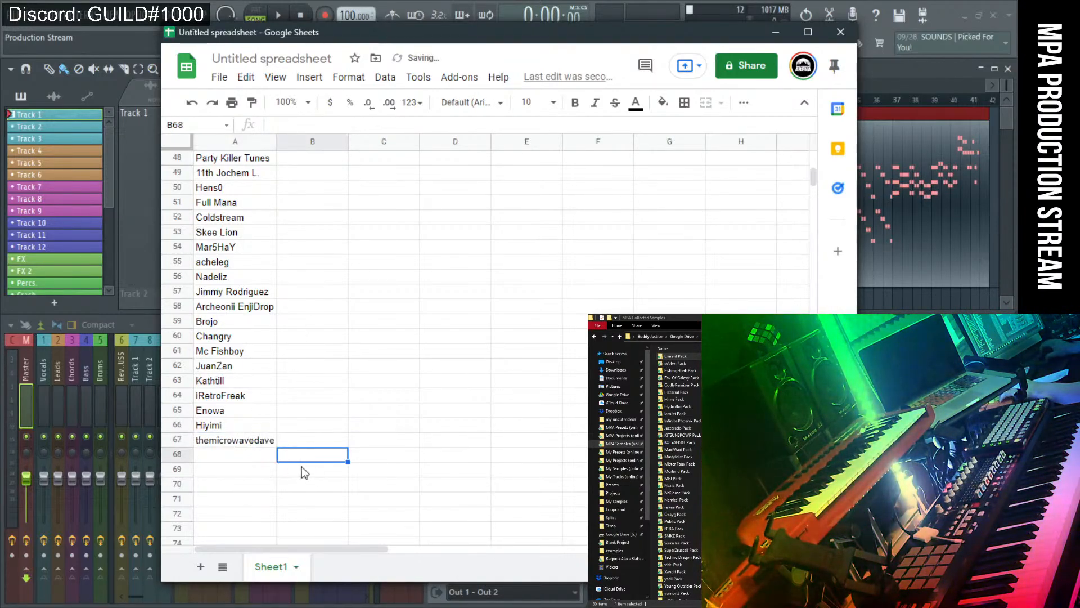
Fit column A to its data, making it 117 pixels wide, then deselect it.
{"action": "right_click", "coordinate": [225, 141]}
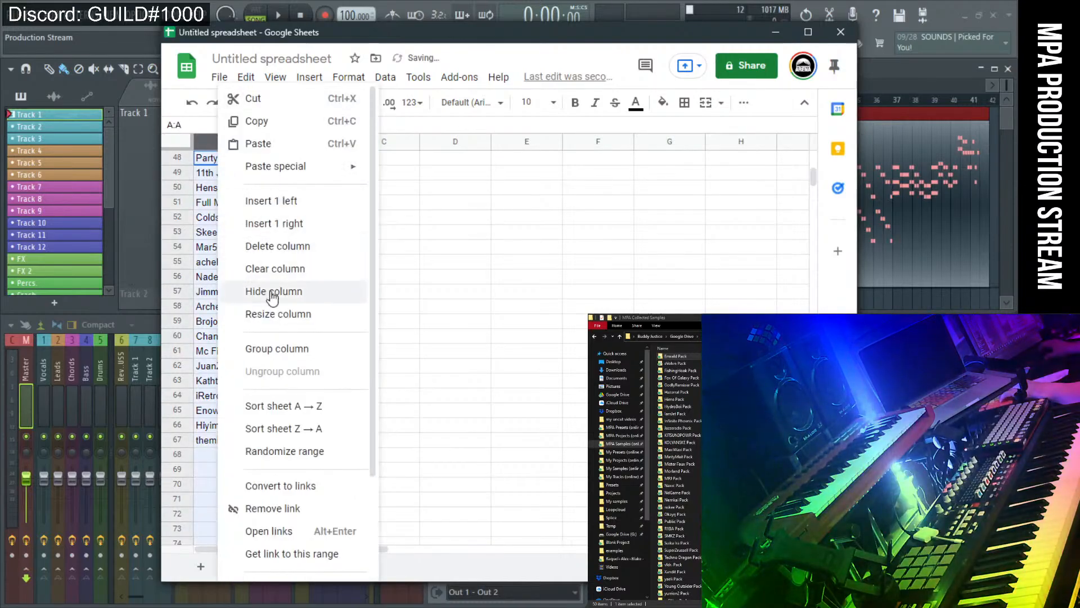
{"action": "left_click", "coordinate": [329, 317]}
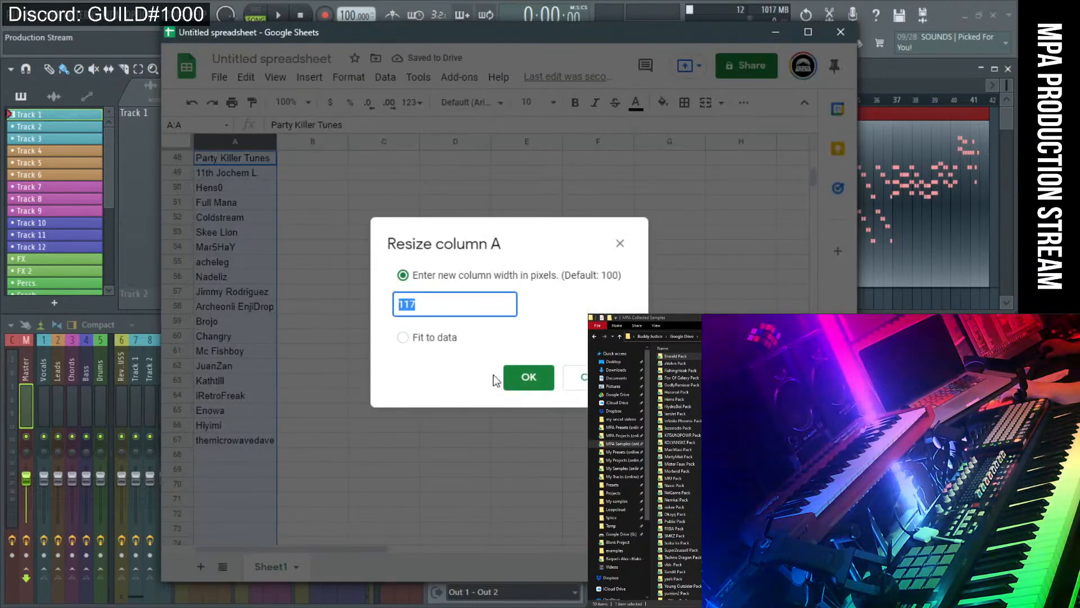
{"action": "left_click", "coordinate": [419, 343]}
{"action": "left_click", "coordinate": [528, 377]}
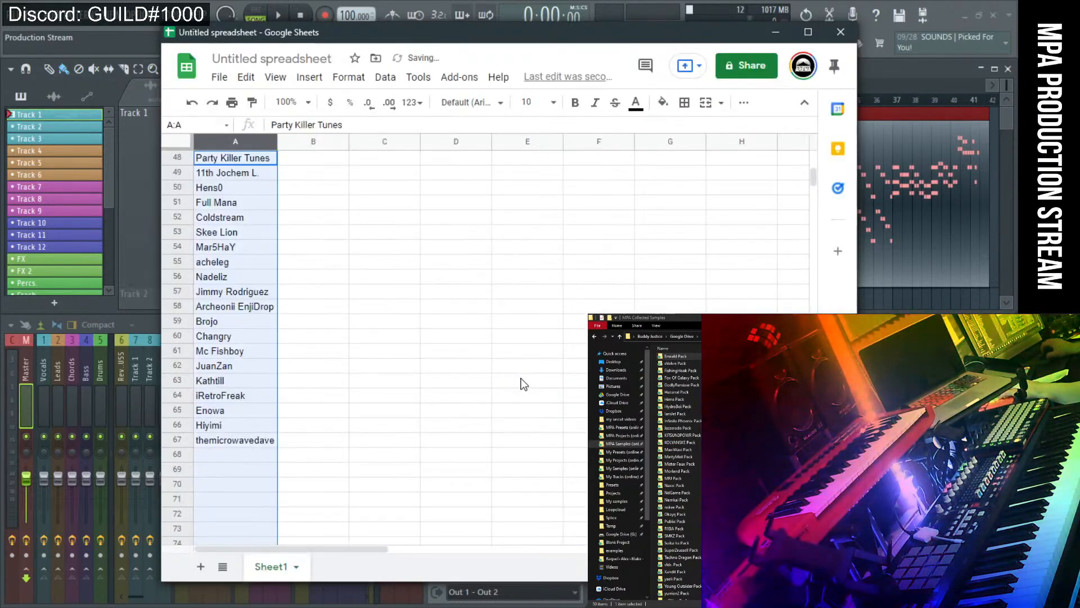
{"action": "left_click", "coordinate": [339, 473]}
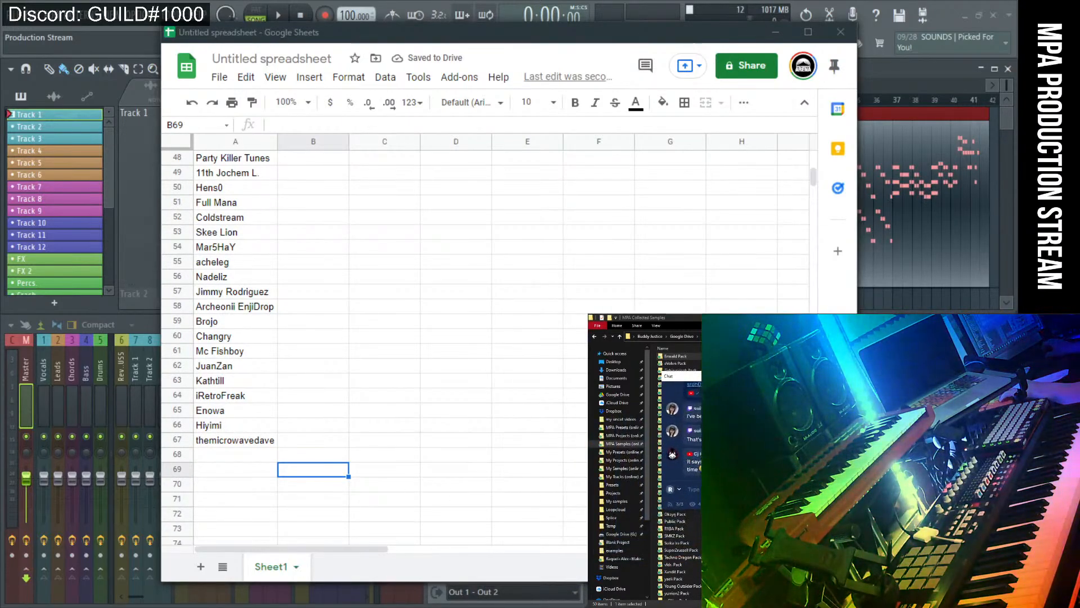
{"action": "left_click_drag", "start_coordinate": [689, 334], "coordinate": [178, 303]}
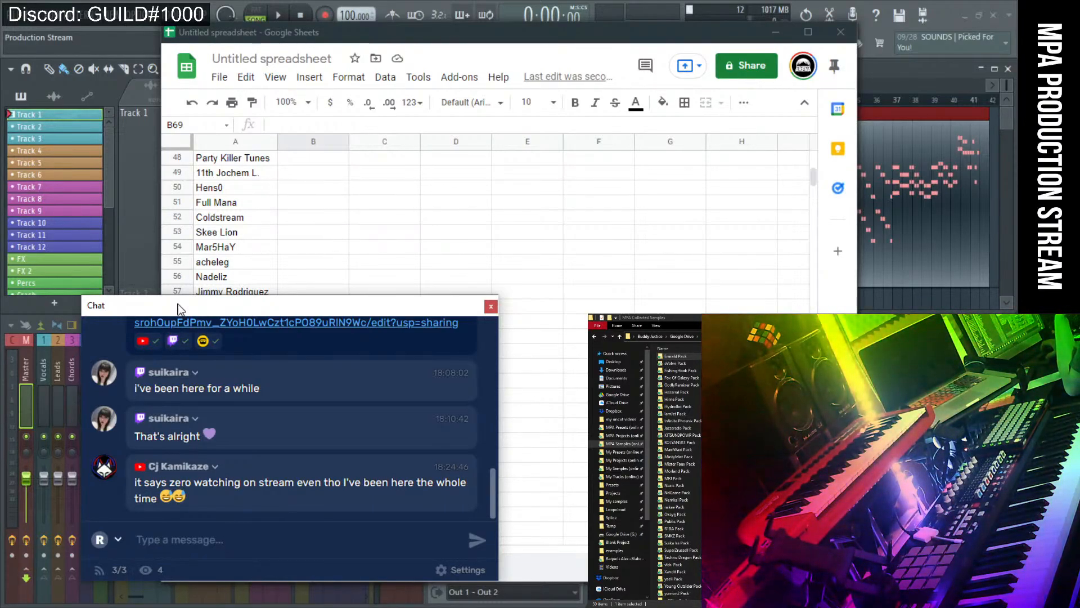
{"action": "left_click_drag", "start_coordinate": [218, 308], "coordinate": [330, 182]}
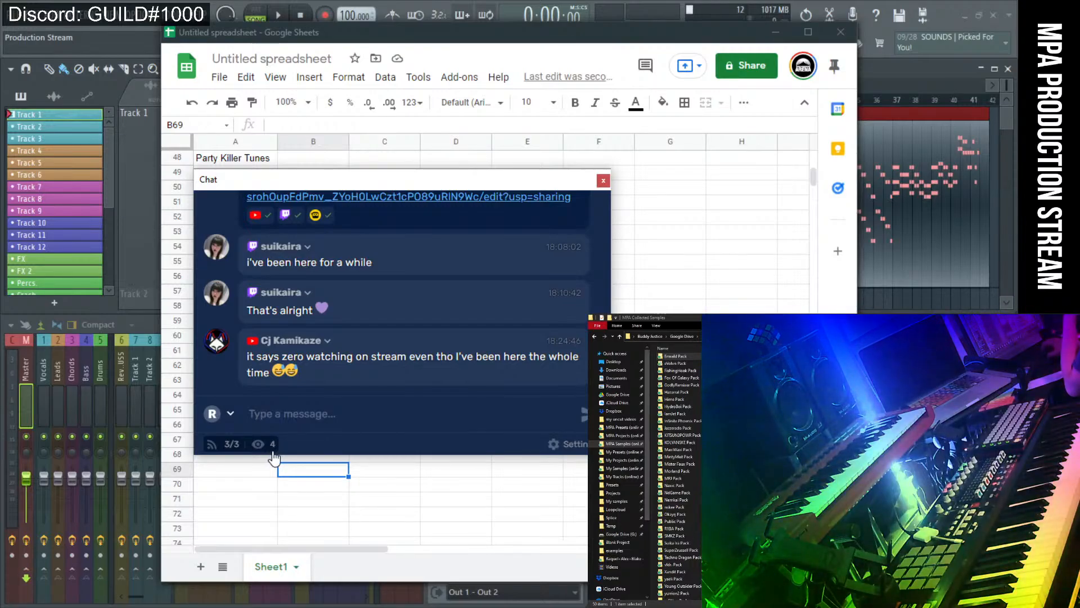
{"action": "left_click_drag", "start_coordinate": [339, 183], "coordinate": [369, 193]}
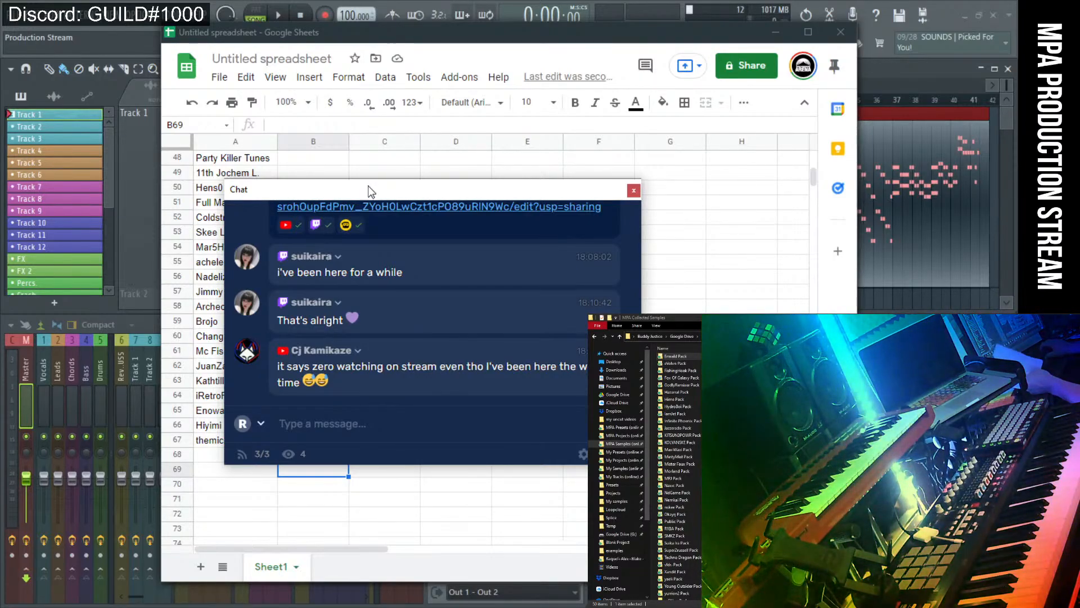
{"action": "left_click_drag", "start_coordinate": [369, 186], "coordinate": [371, 198]}
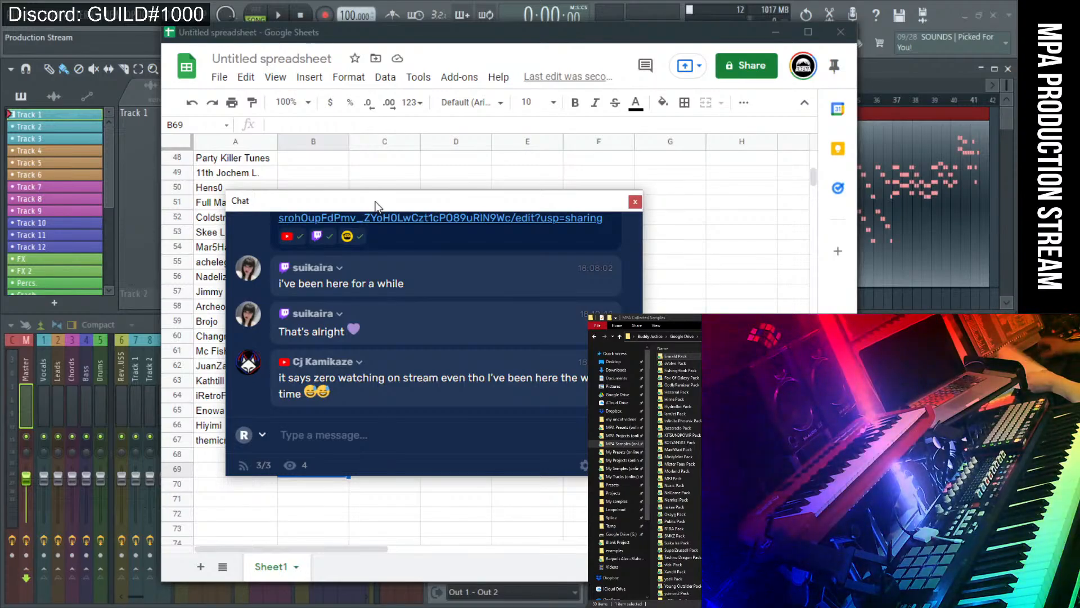
{"action": "left_click_drag", "start_coordinate": [376, 206], "coordinate": [816, 366]}
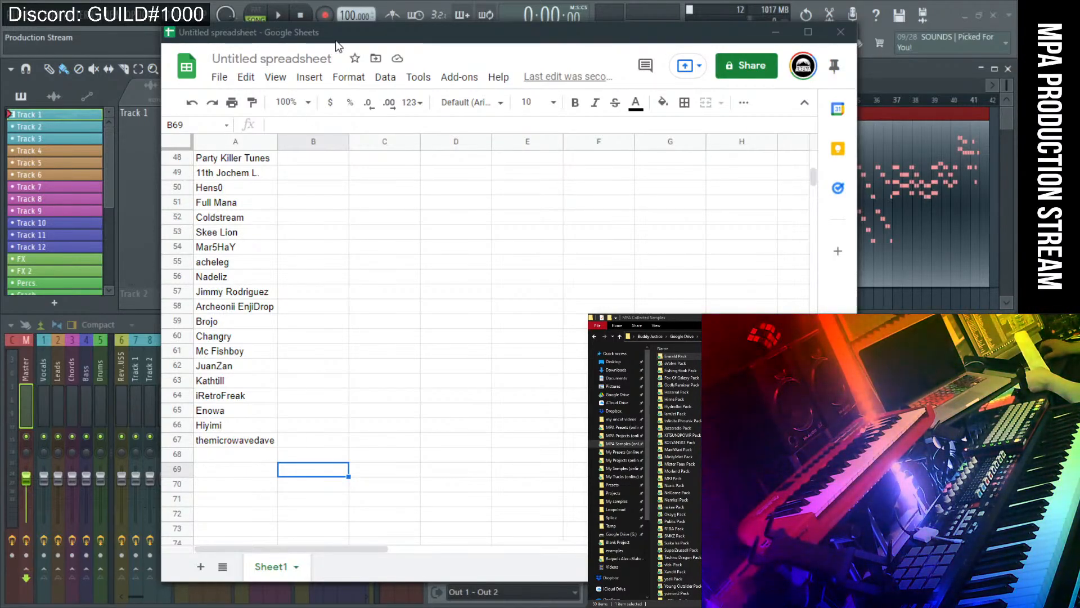
{"action": "left_click_drag", "start_coordinate": [339, 37], "coordinate": [328, 42]}
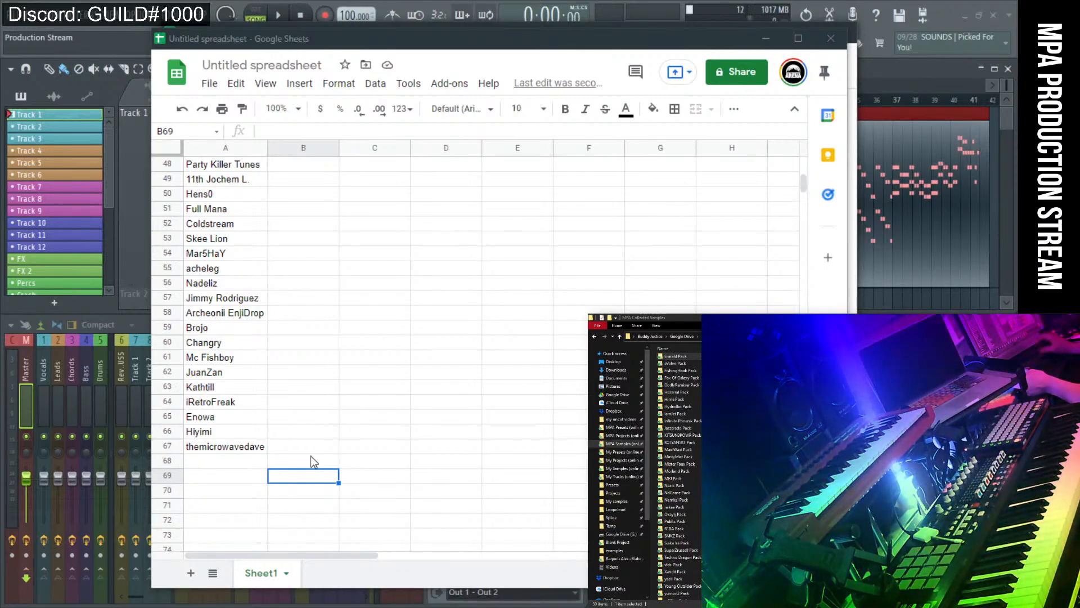
Enter 'The Mighty Loaf' in cell A68.
{"action": "left_click", "coordinate": [236, 460]}
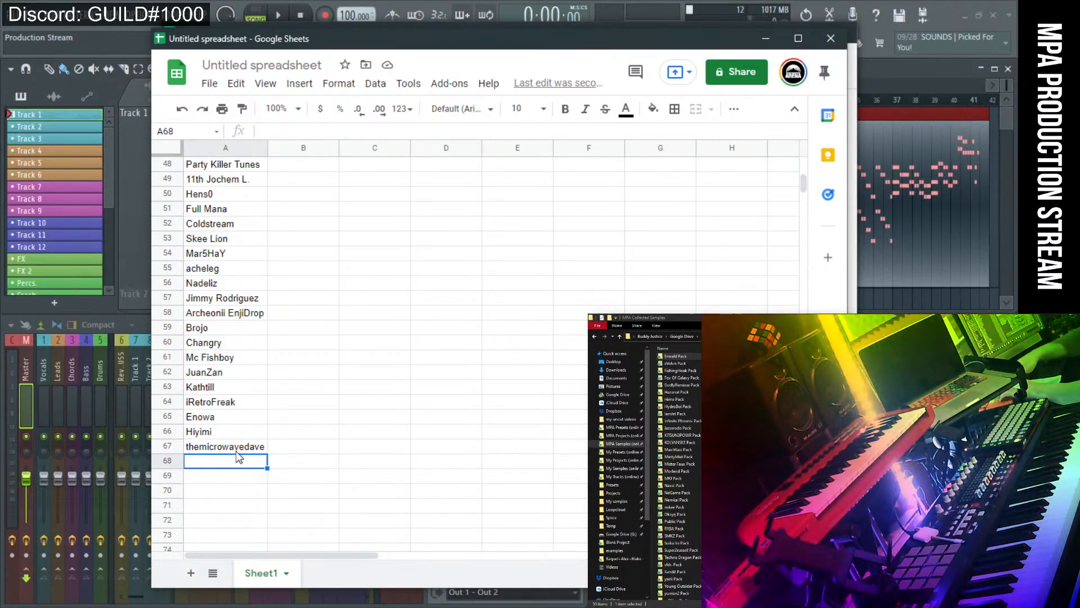
{"action": "type", "text": "The Mo"}
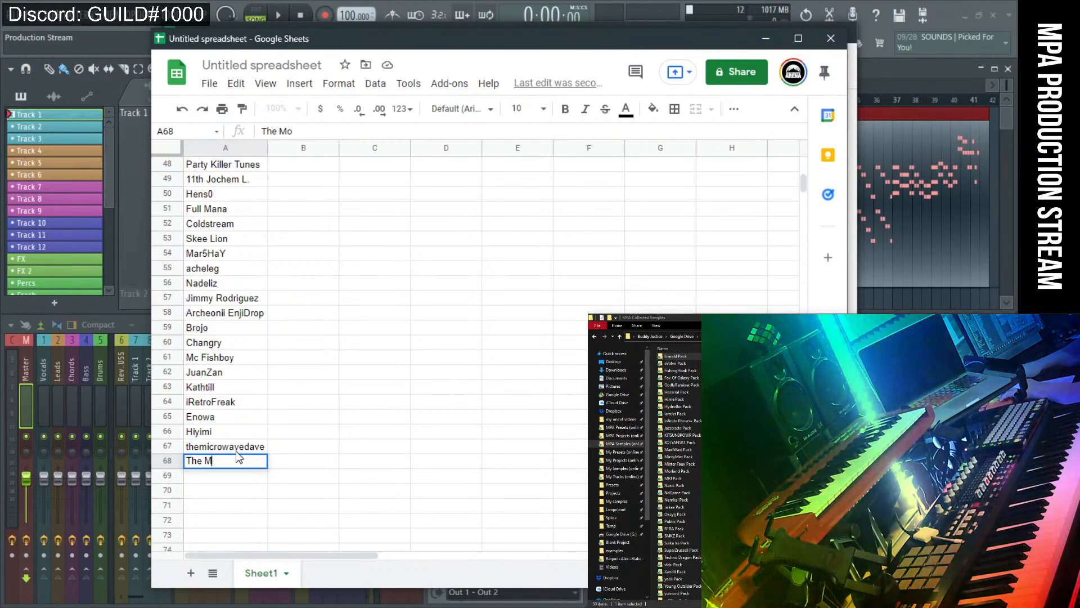
{"action": "key", "text": "BackSpace"}
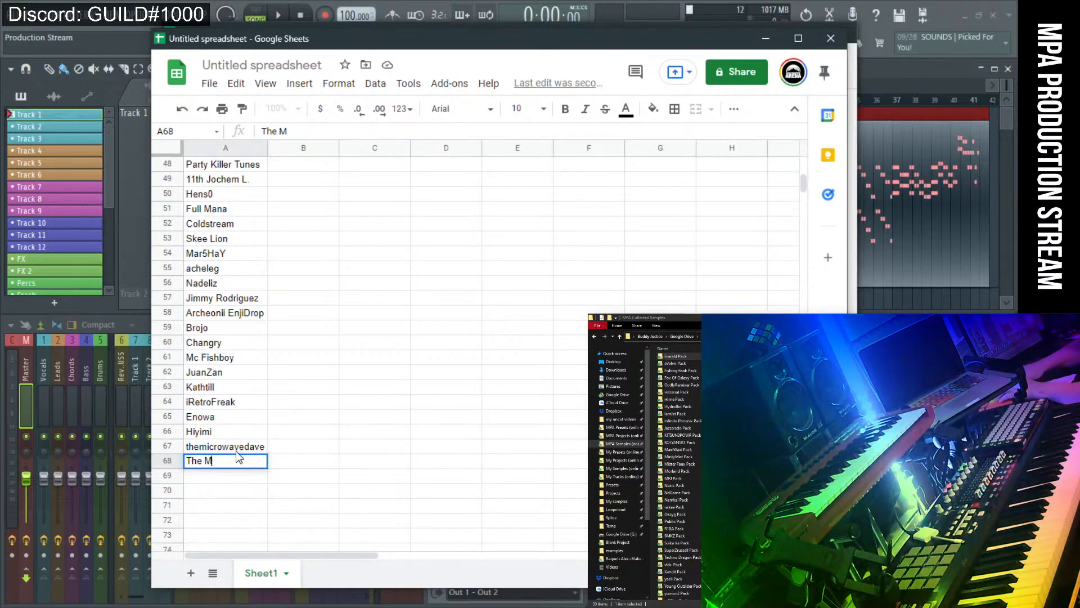
{"action": "type", "text": "i"}
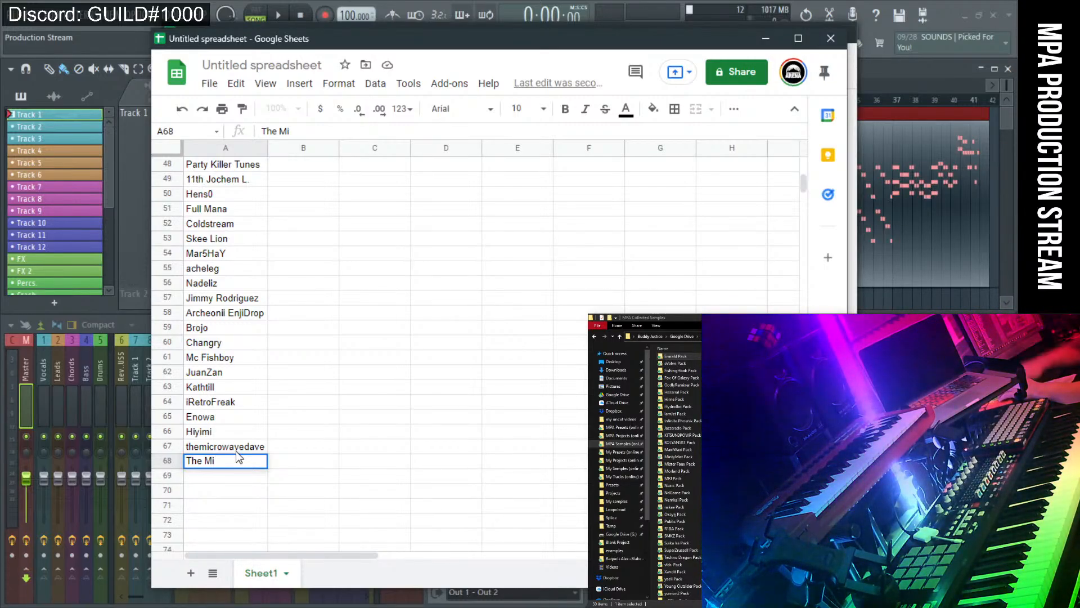
{"action": "type", "text": "ghty "}
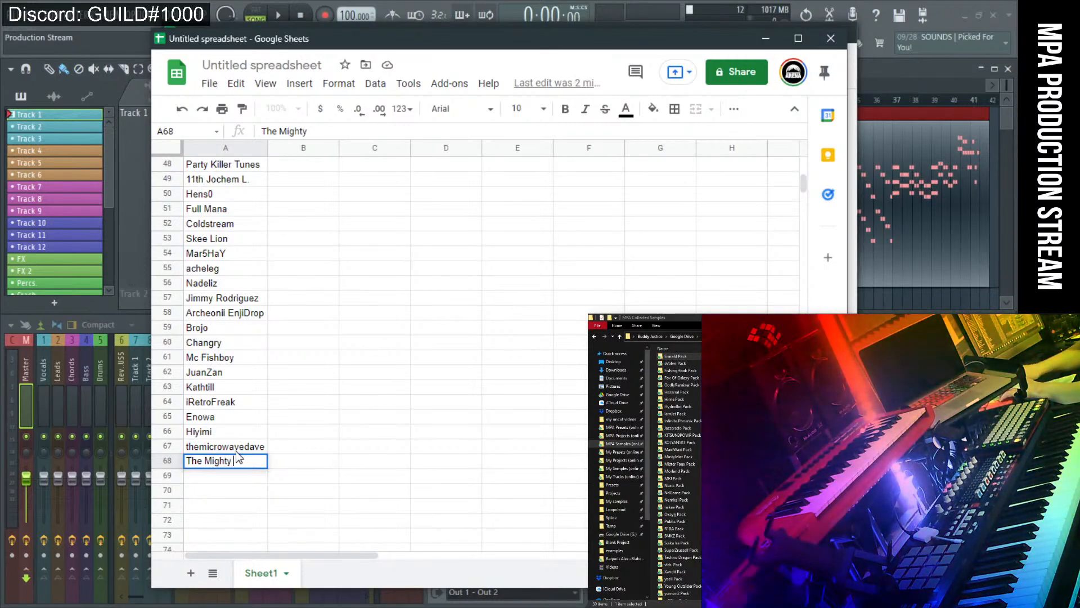
{"action": "type", "text": "Loag"}
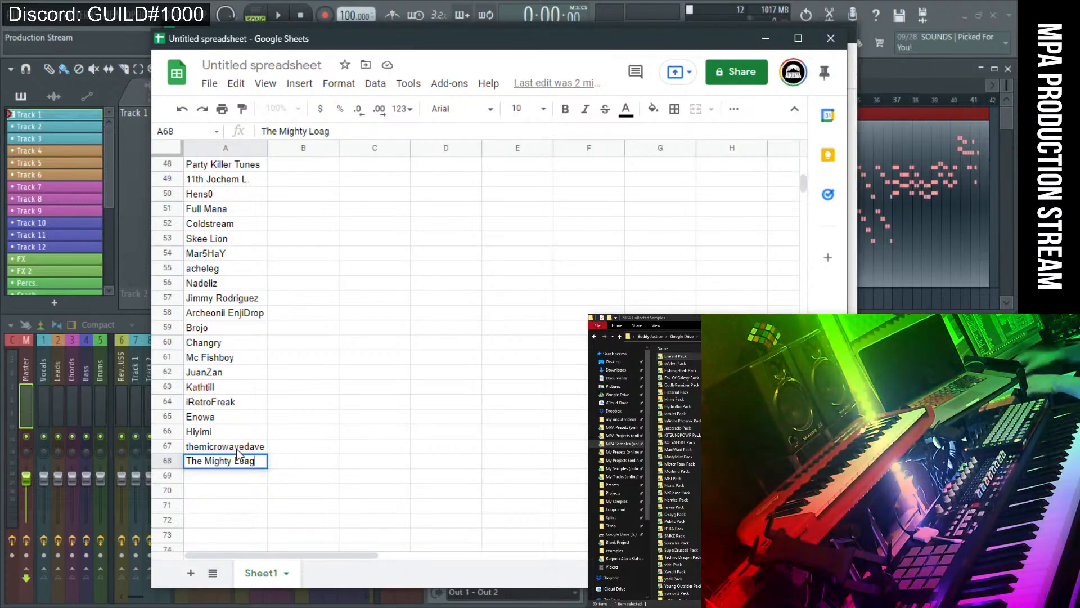
{"action": "key", "text": "BackSpace"}
{"action": "type", "text": "f"}
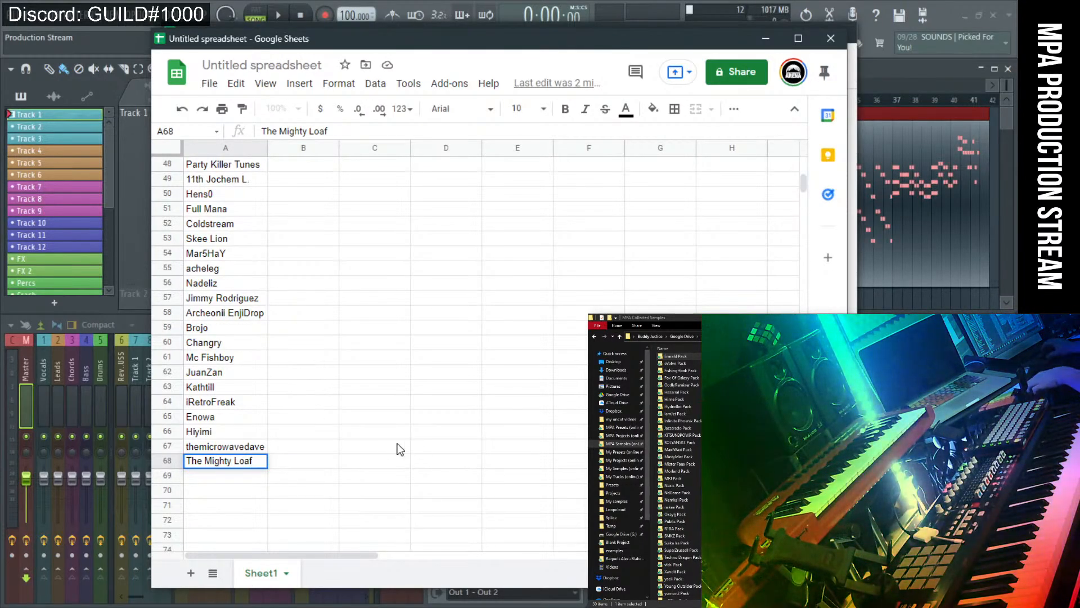
{"action": "key", "text": "Return"}
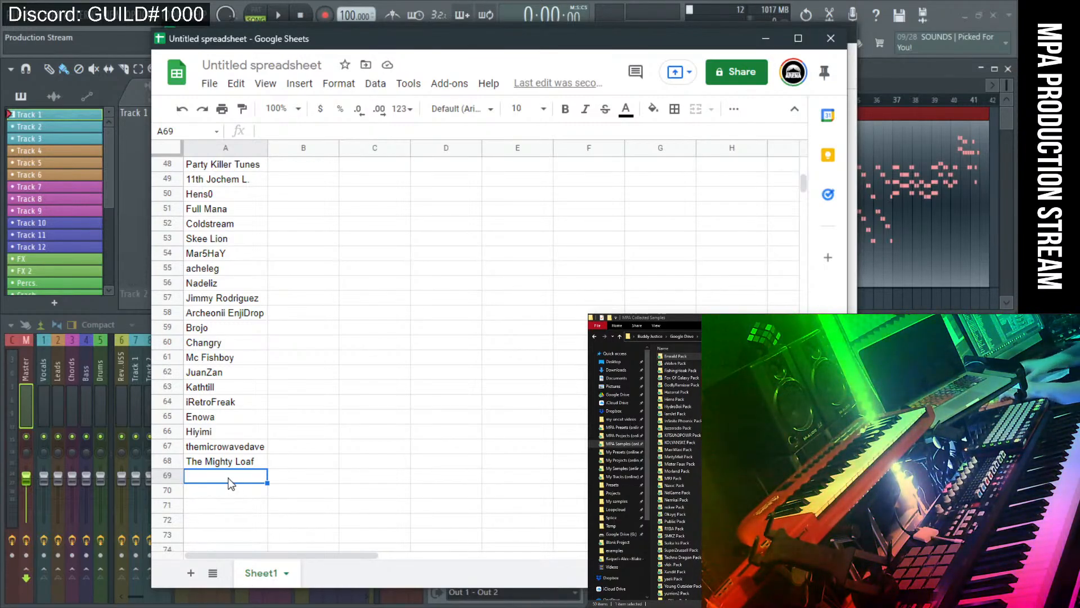
Enter 'Tompz' and 'Shubverse' in A69–A70, then clear the mistyped entry in A71.
{"action": "type", "text": "Tomps"}
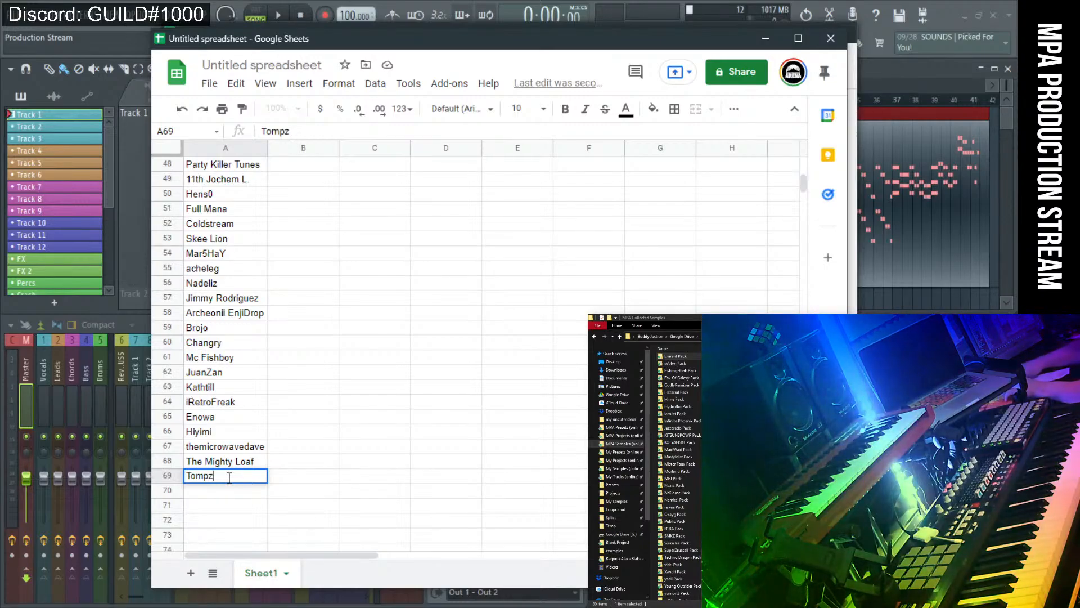
{"action": "key", "text": "BackSpace"}
{"action": "type", "text": "z"}
{"action": "key", "text": "Return"}
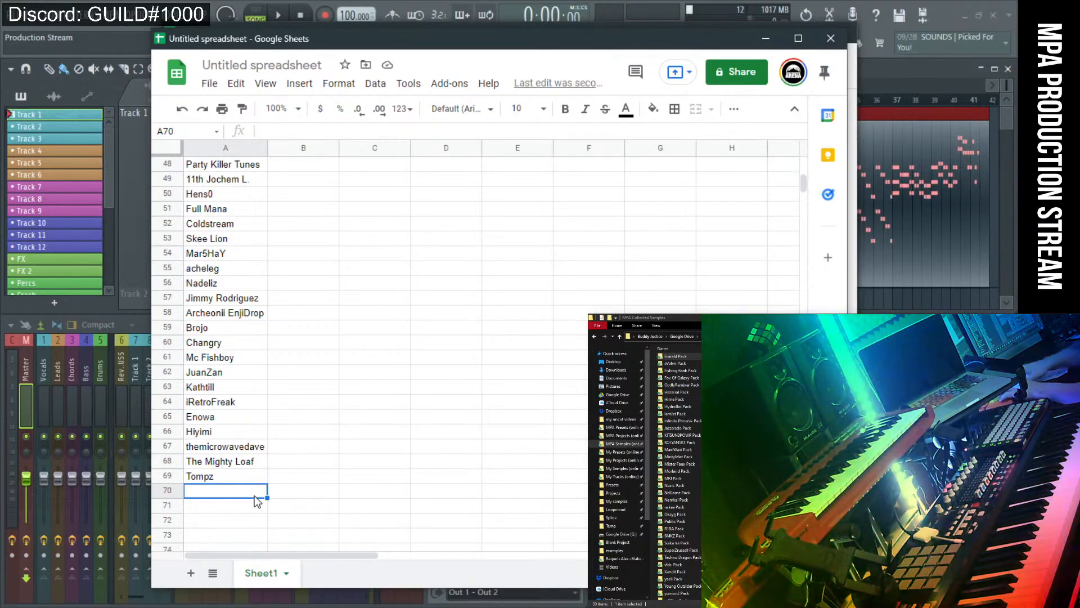
{"action": "type", "text": "Shu"}
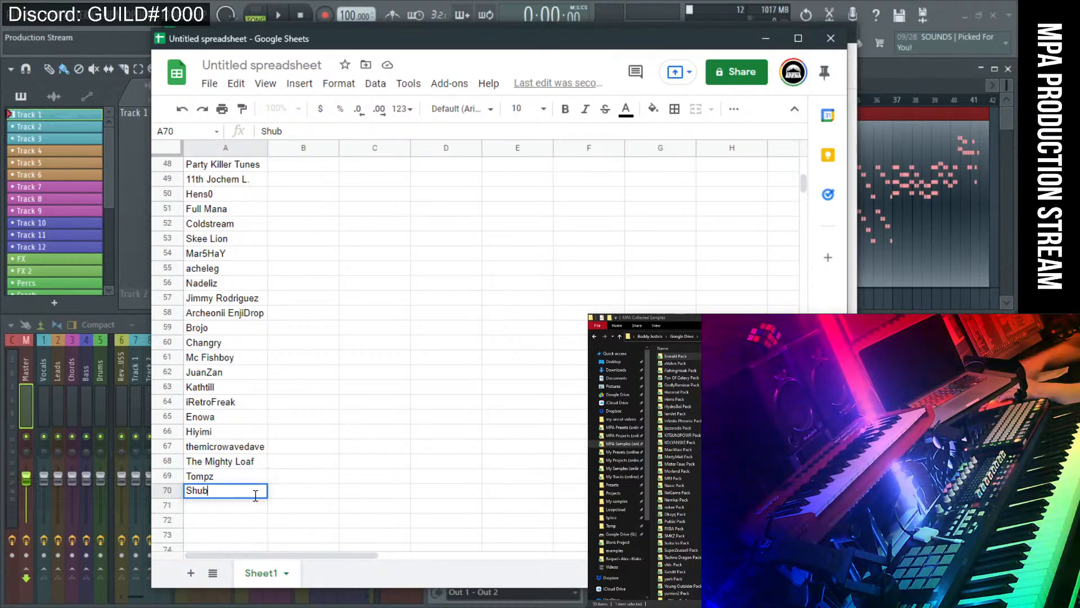
{"action": "type", "text": "b"}
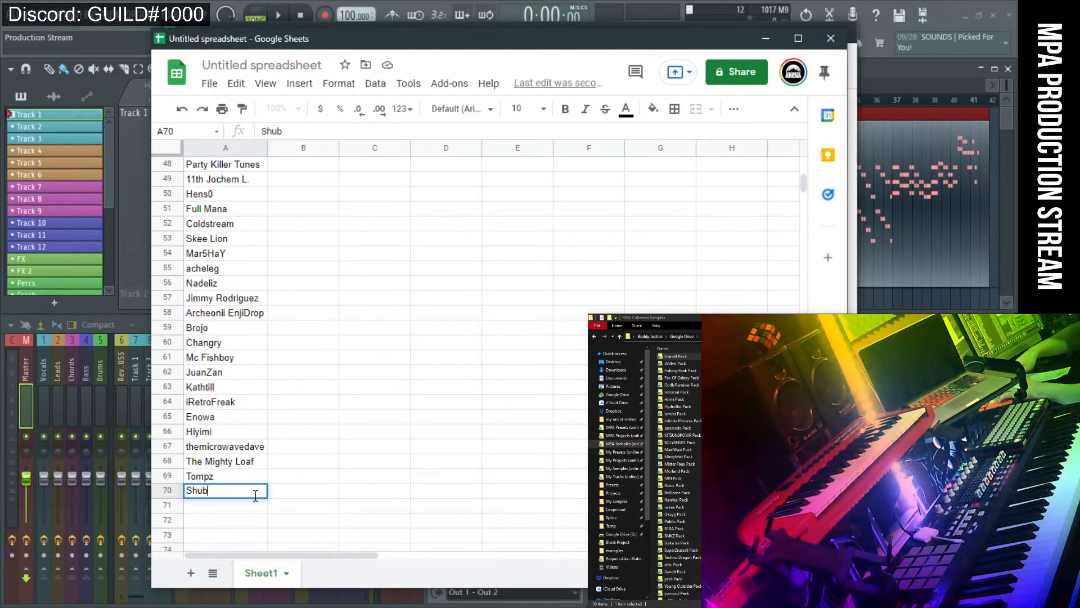
{"action": "type", "text": "verse"}
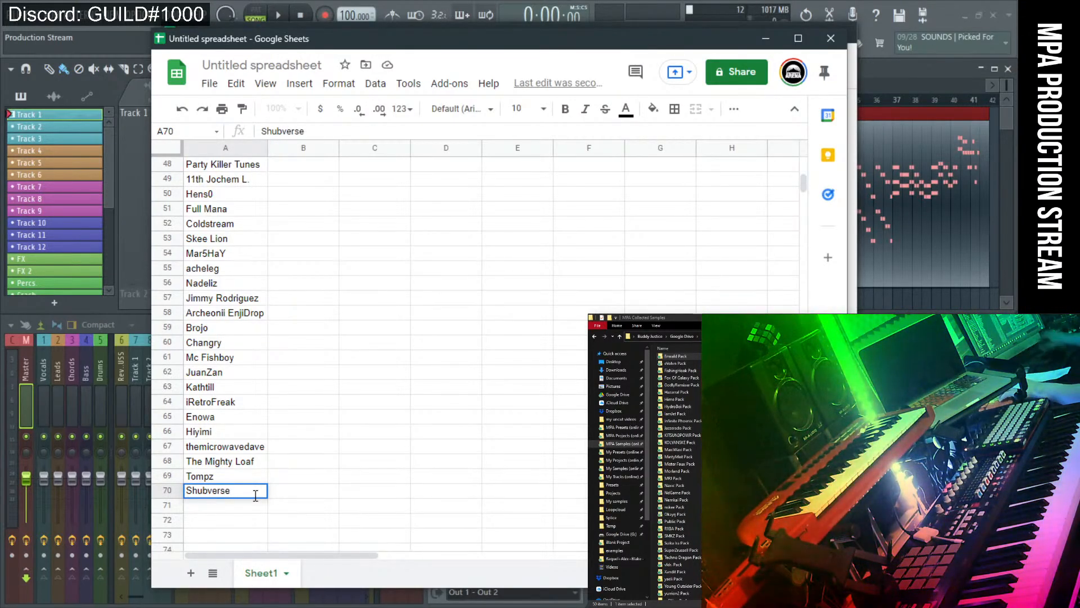
{"action": "left_click", "coordinate": [246, 510]}
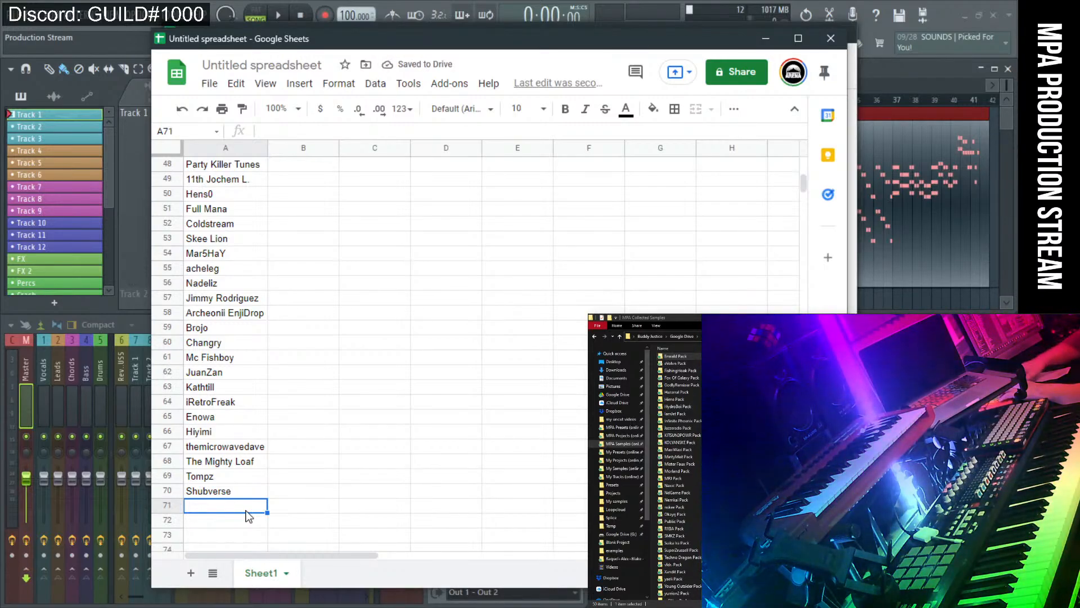
{"action": "type", "text": "Fj"}
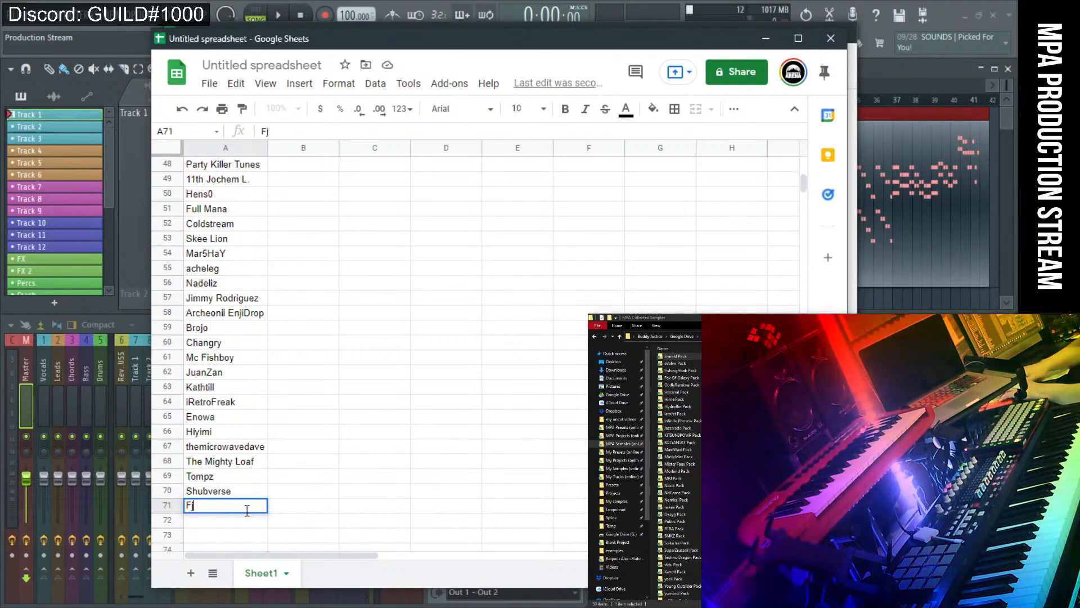
{"action": "type", "text": "ish"}
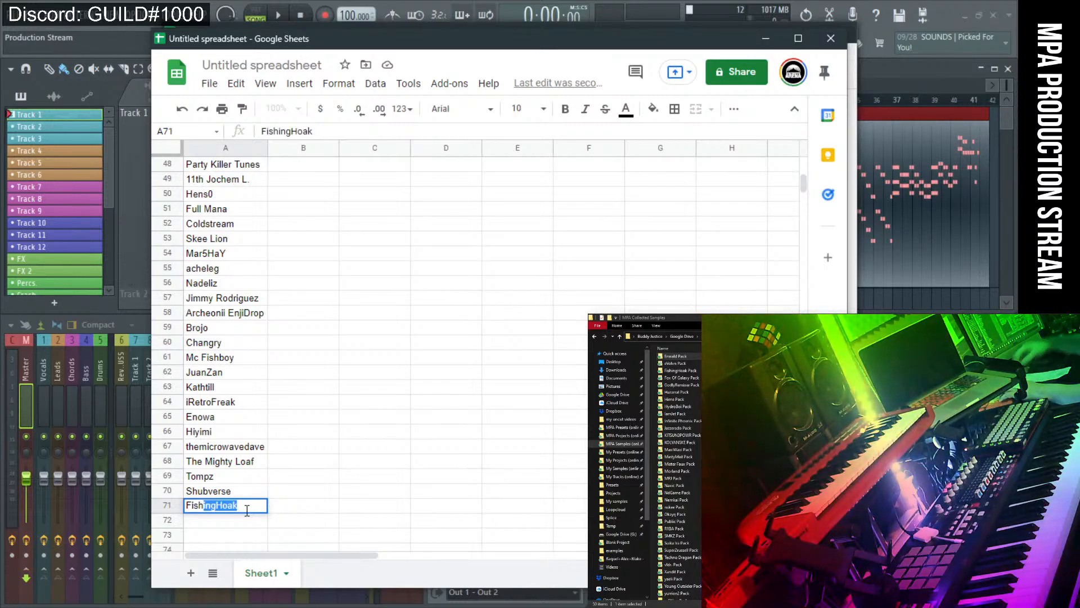
{"action": "key", "text": "BackSpace"}
{"action": "key", "text": "BackSpace"}
{"action": "key", "text": "BackSpace"}
{"action": "key", "text": "BackSpace"}
{"action": "key", "text": "BackSpace"}
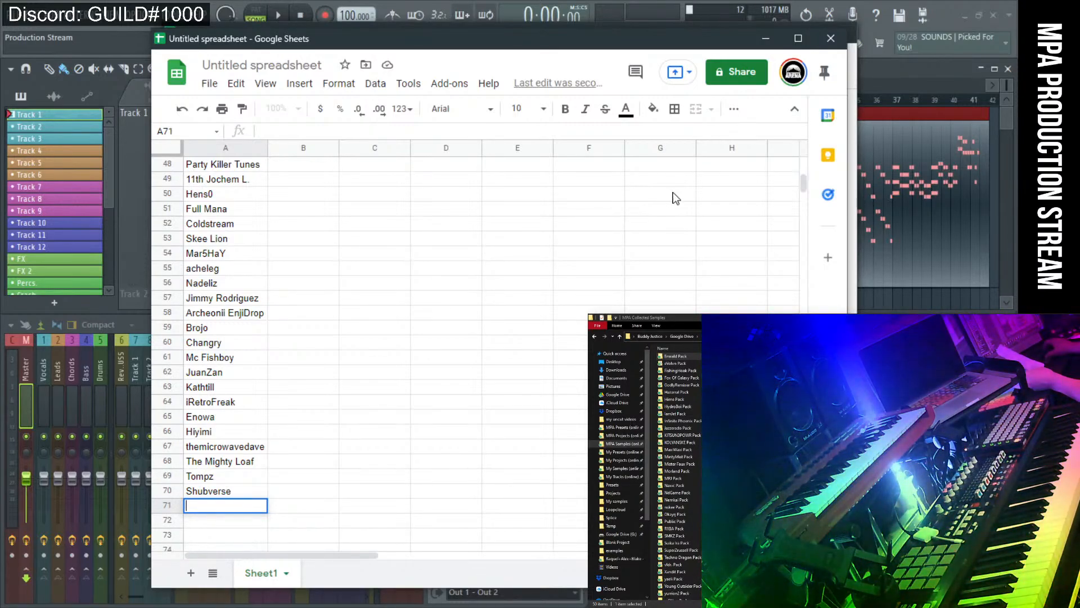
{"action": "left_click_drag", "start_coordinate": [590, 472], "coordinate": [700, 432]}
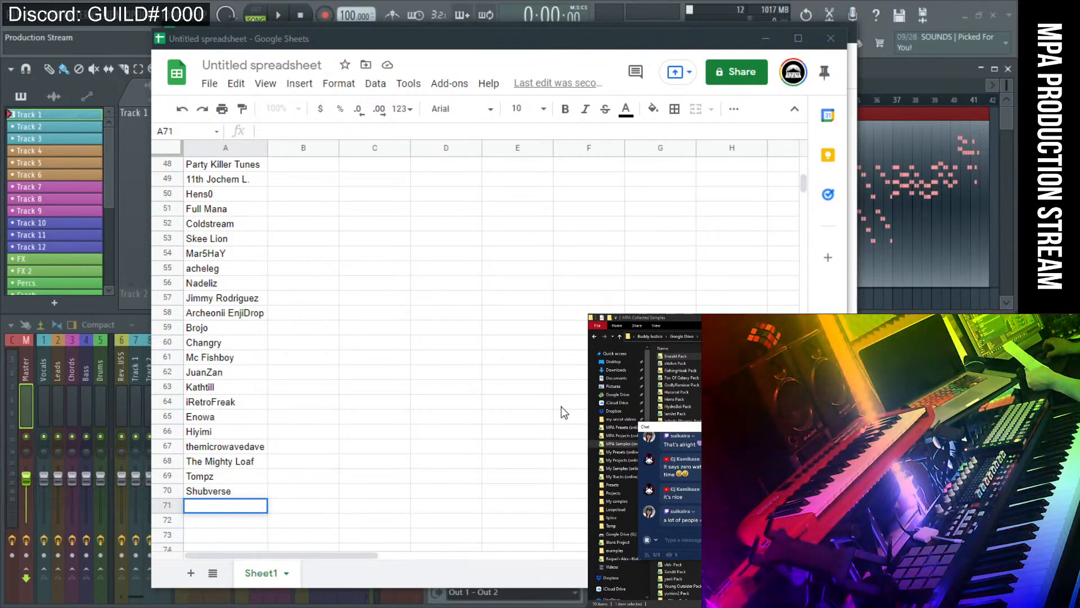
{"action": "scroll", "coordinate": [495, 410], "scroll_direction": "up", "scroll_amount": 2}
{"action": "scroll", "coordinate": [464, 417], "scroll_direction": "down", "scroll_amount": 3}
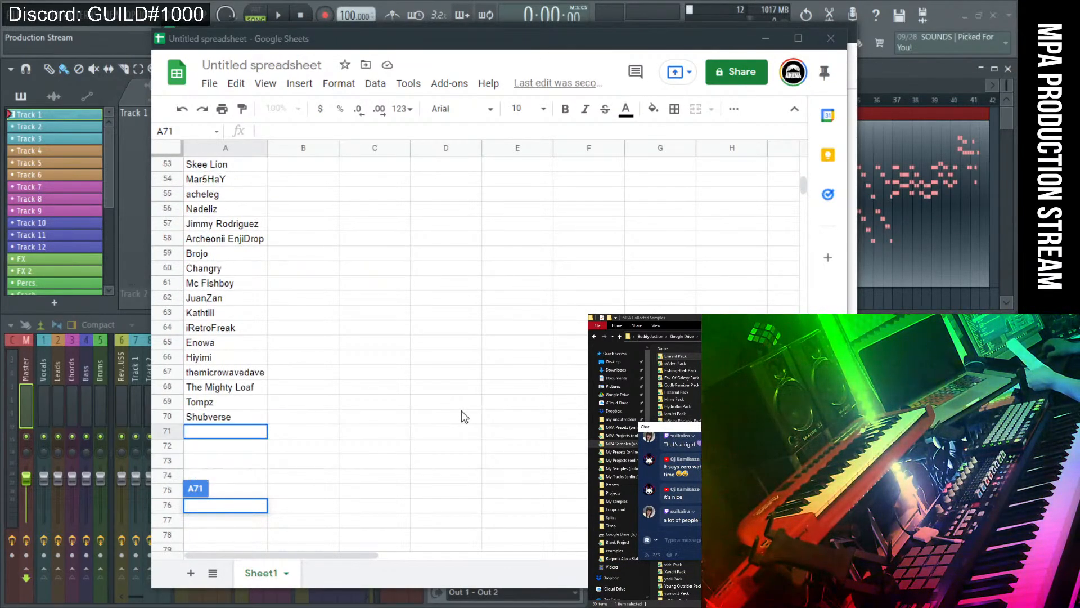
{"action": "left_click", "coordinate": [255, 433]}
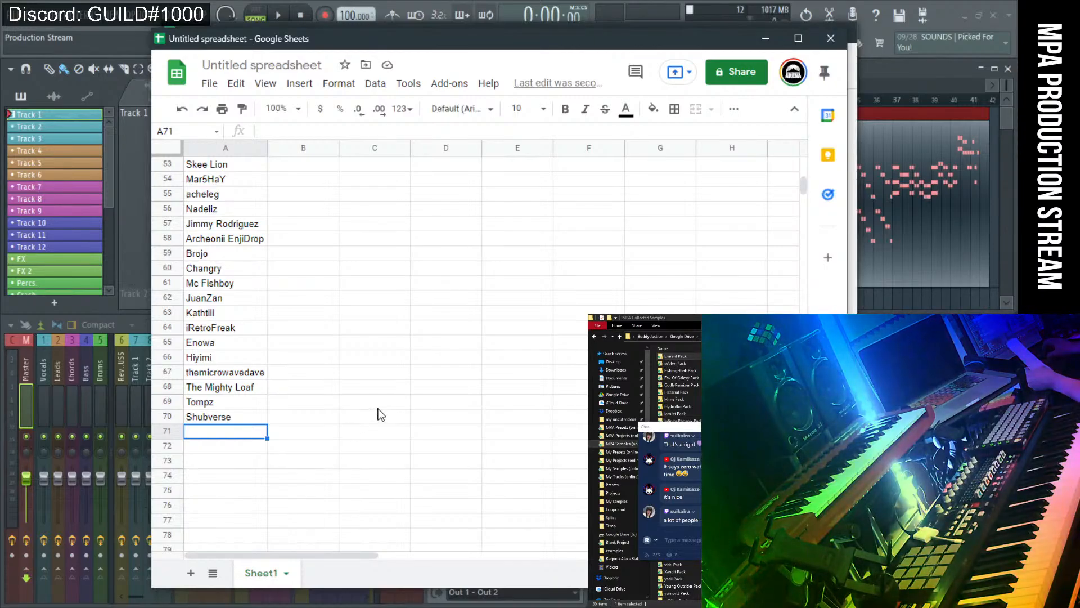
{"action": "scroll", "coordinate": [378, 415], "scroll_direction": "up", "scroll_amount": 6}
{"action": "scroll", "coordinate": [378, 415], "scroll_direction": "up", "scroll_amount": 5}
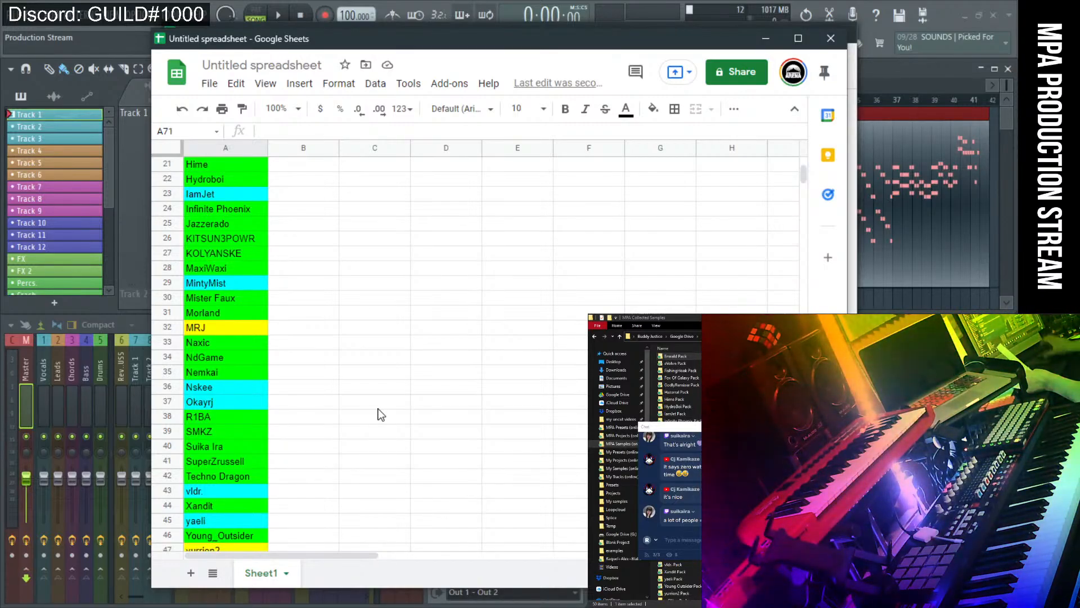
{"action": "scroll", "coordinate": [377, 414], "scroll_direction": "up", "scroll_amount": 7}
{"action": "scroll", "coordinate": [238, 265], "scroll_direction": "down", "scroll_amount": 10}
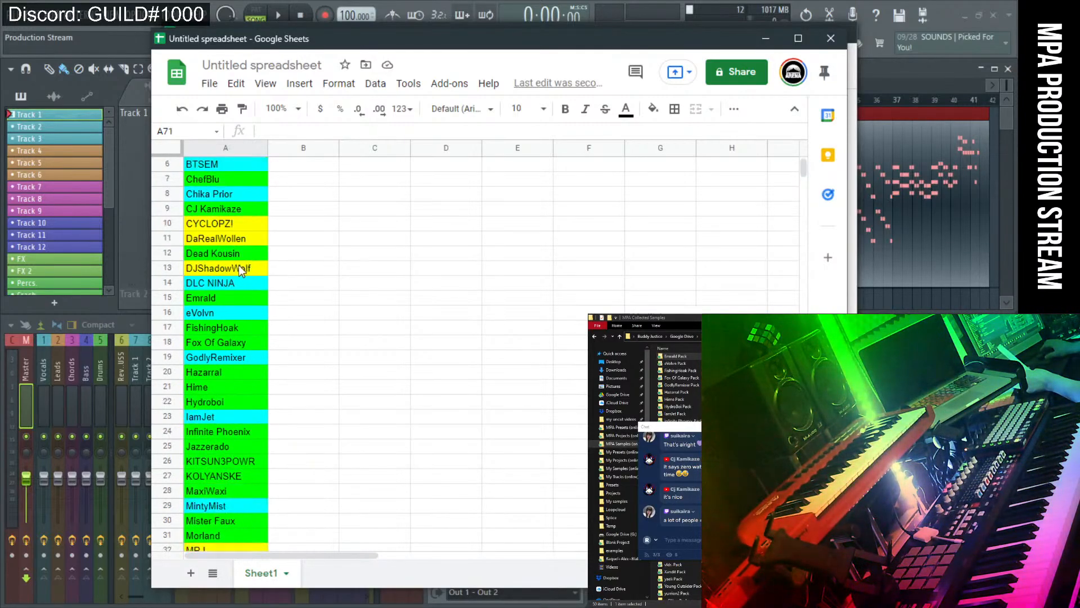
{"action": "scroll", "coordinate": [235, 320], "scroll_direction": "up", "scroll_amount": 4}
{"action": "scroll", "coordinate": [232, 326], "scroll_direction": "up", "scroll_amount": 6}
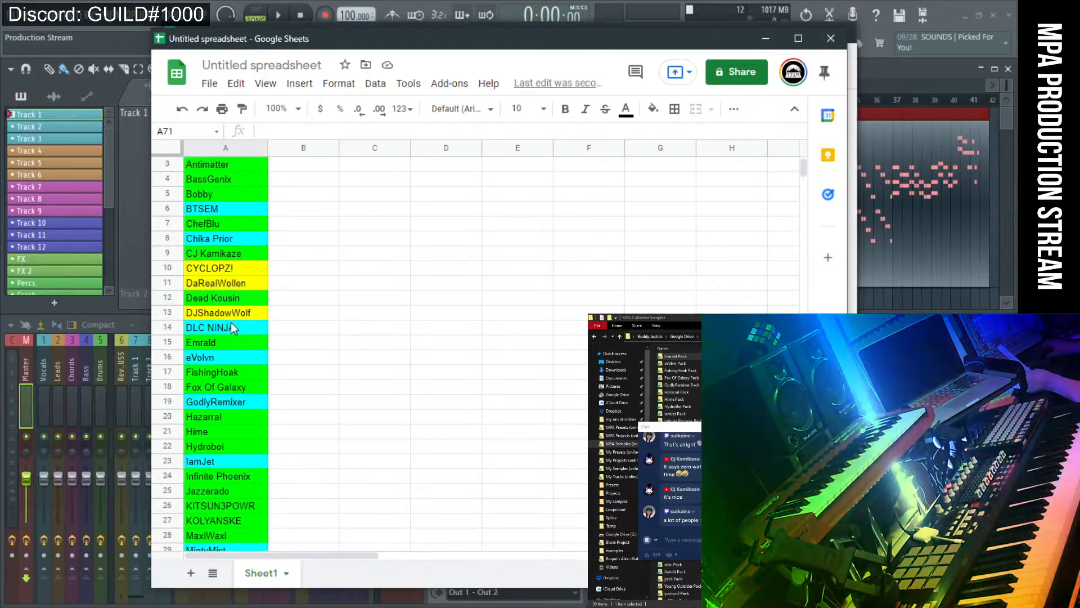
{"action": "scroll", "coordinate": [225, 315], "scroll_direction": "down", "scroll_amount": 15}
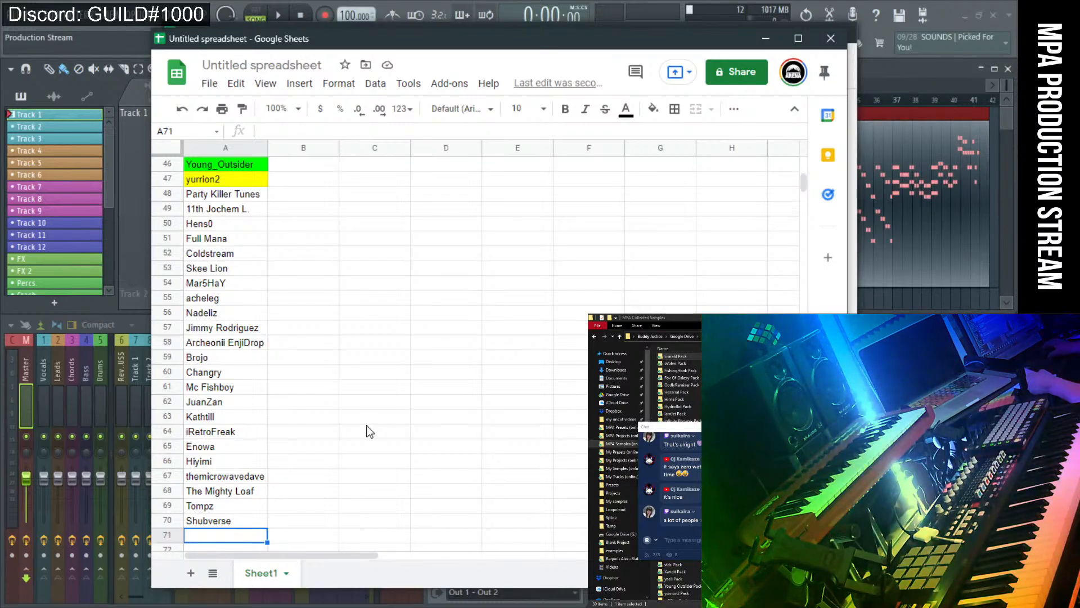
{"action": "scroll", "coordinate": [332, 419], "scroll_direction": "down", "scroll_amount": 2}
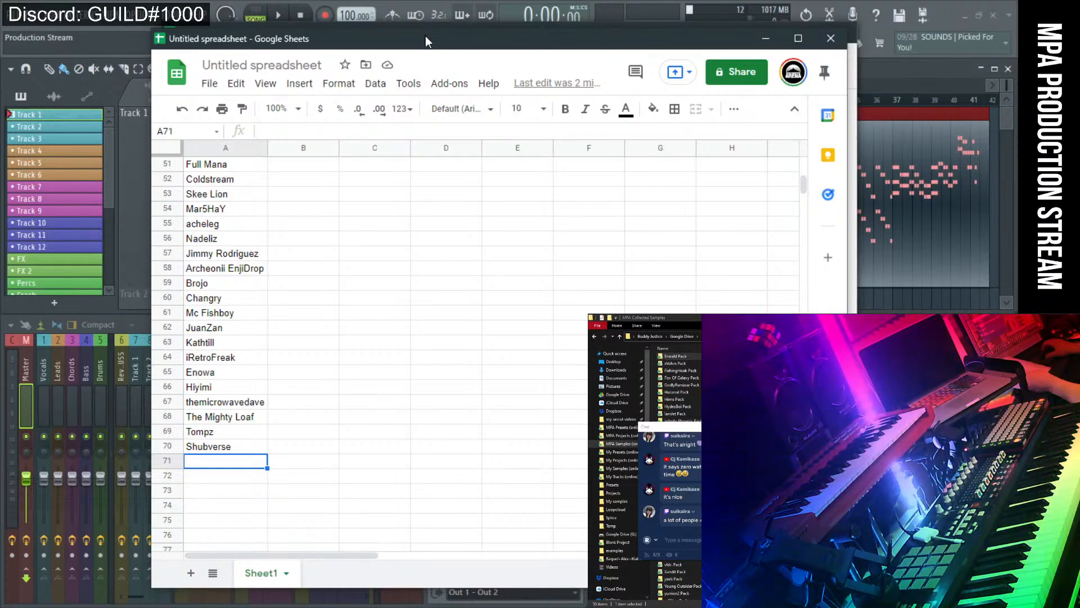
Close the Season 1 collabs sheet and move the scratch window to reveal Season 2.
{"action": "left_click_drag", "start_coordinate": [425, 36], "coordinate": [587, 110]}
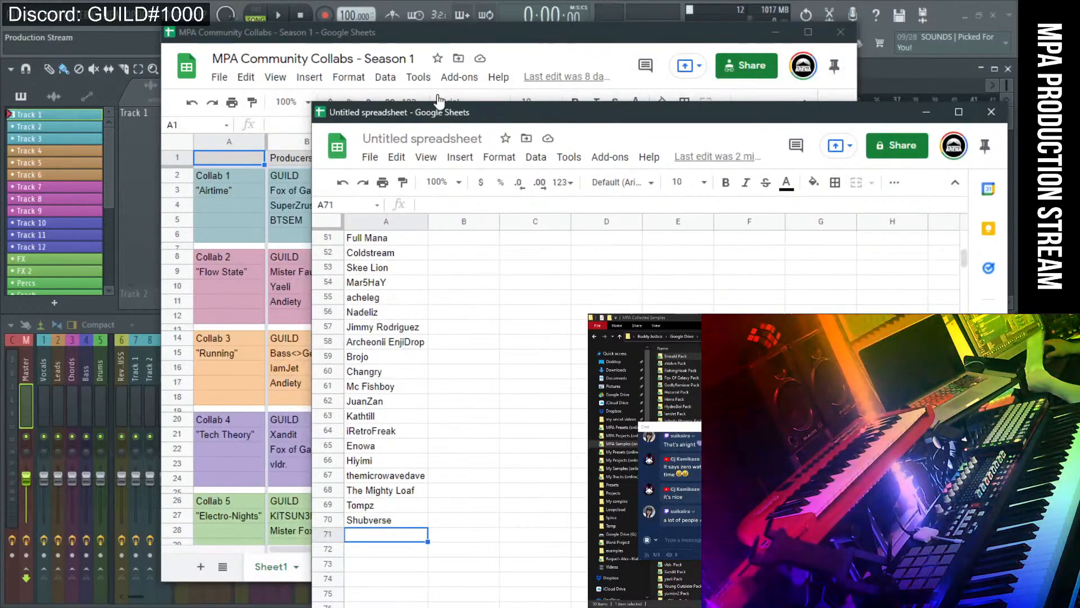
{"action": "left_click_drag", "start_coordinate": [439, 113], "coordinate": [444, 59]}
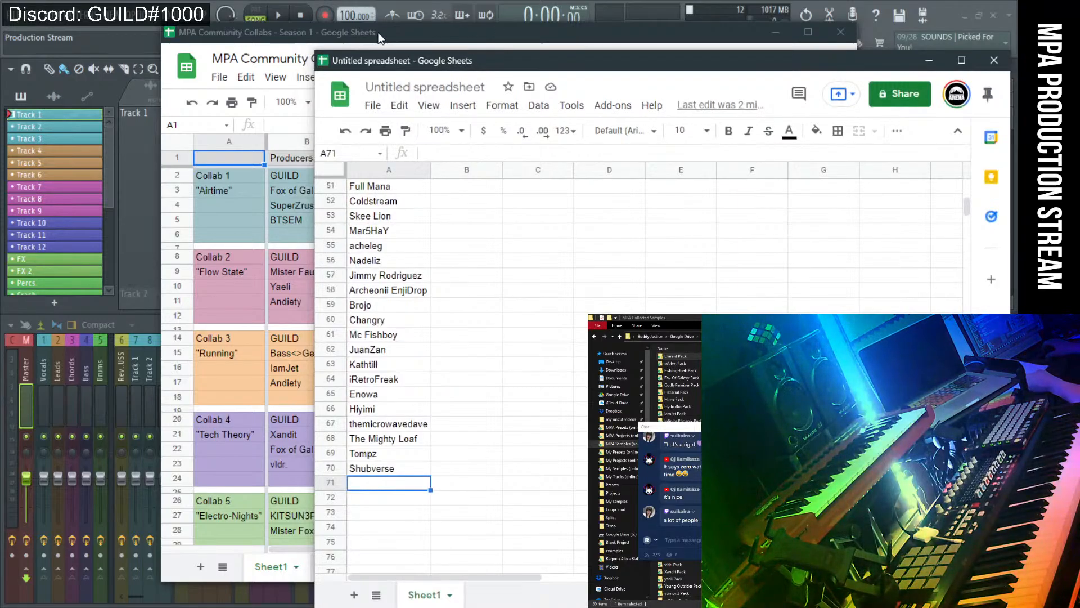
{"action": "left_click_drag", "start_coordinate": [381, 34], "coordinate": [346, 34]}
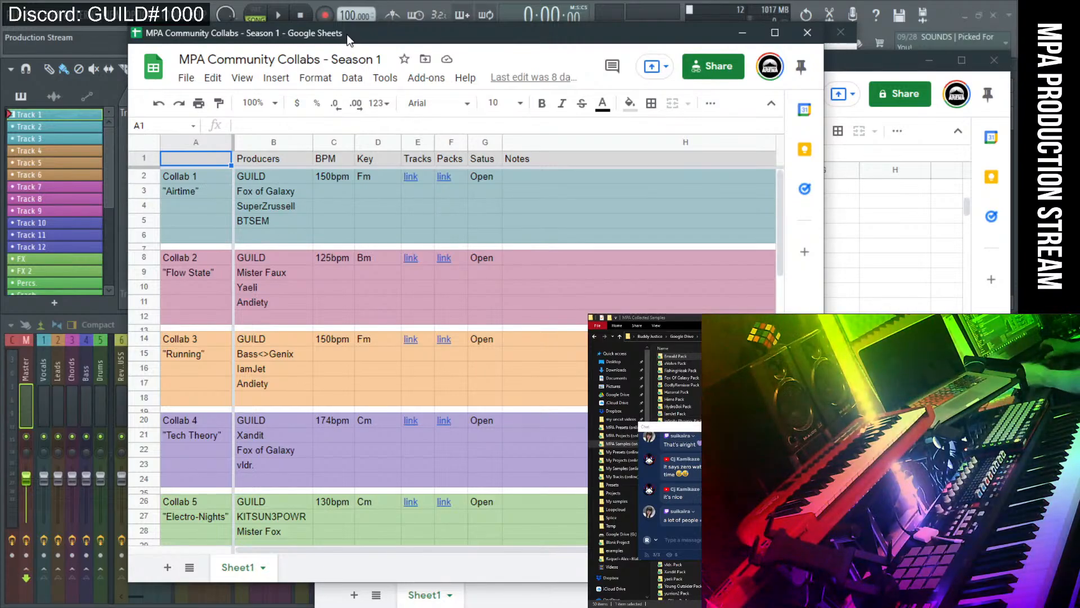
{"action": "key", "text": "ctrl+w"}
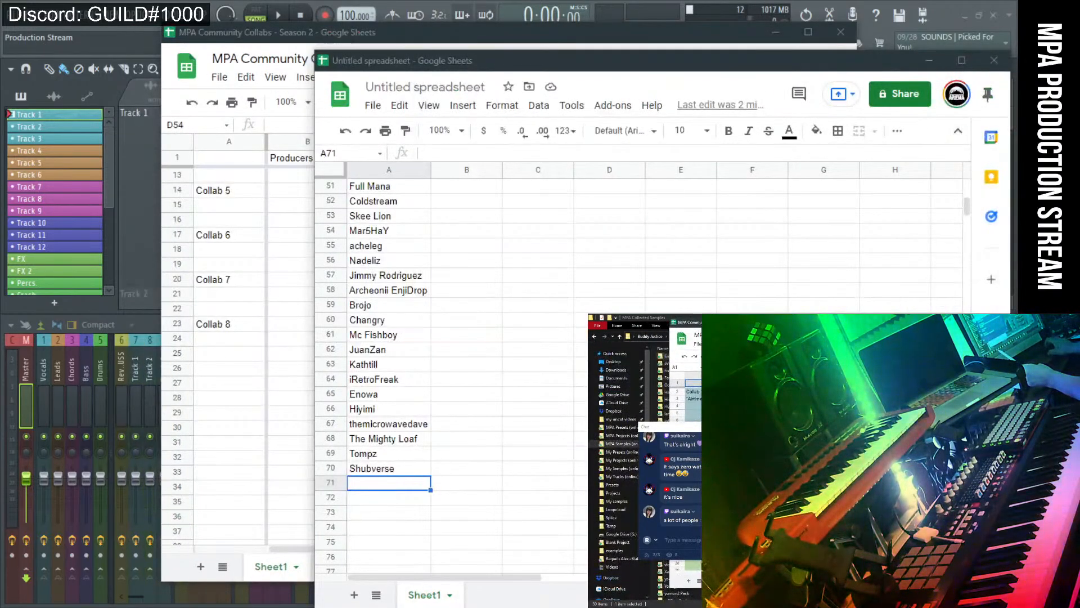
{"action": "left_click_drag", "start_coordinate": [563, 59], "coordinate": [447, 54]}
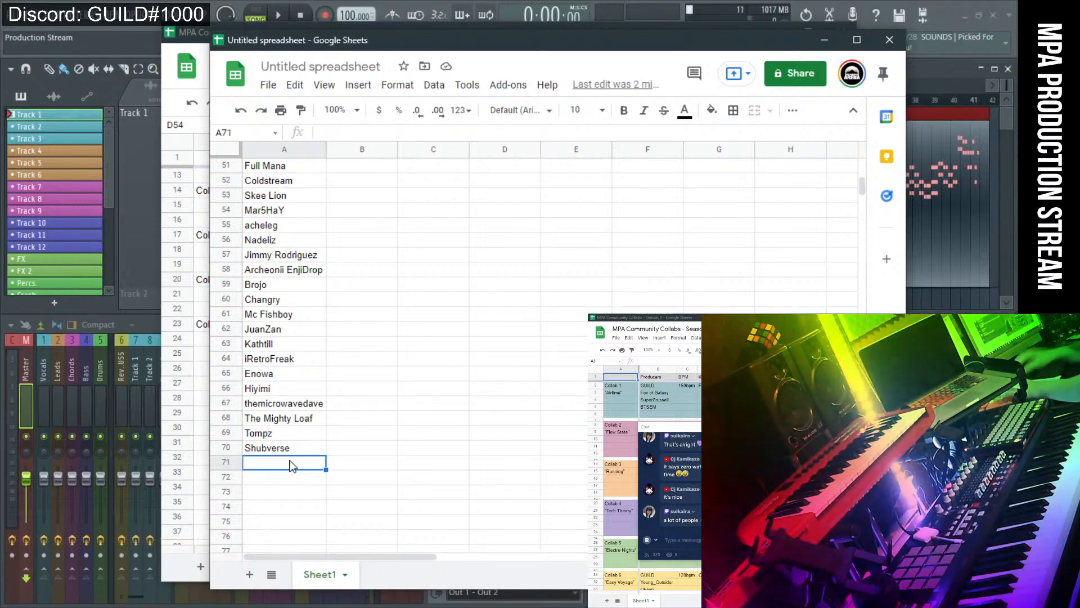
Enter 'The Flaming Maniac' as the next producer name in row 71.
{"action": "type", "text": "T"}
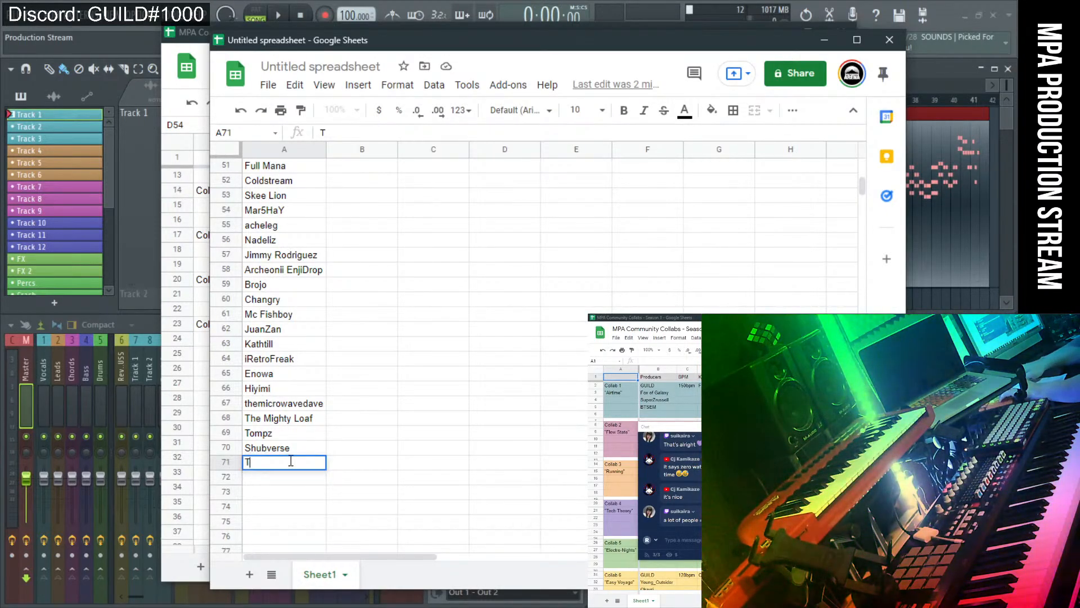
{"action": "type", "text": "he Flaming Ma"}
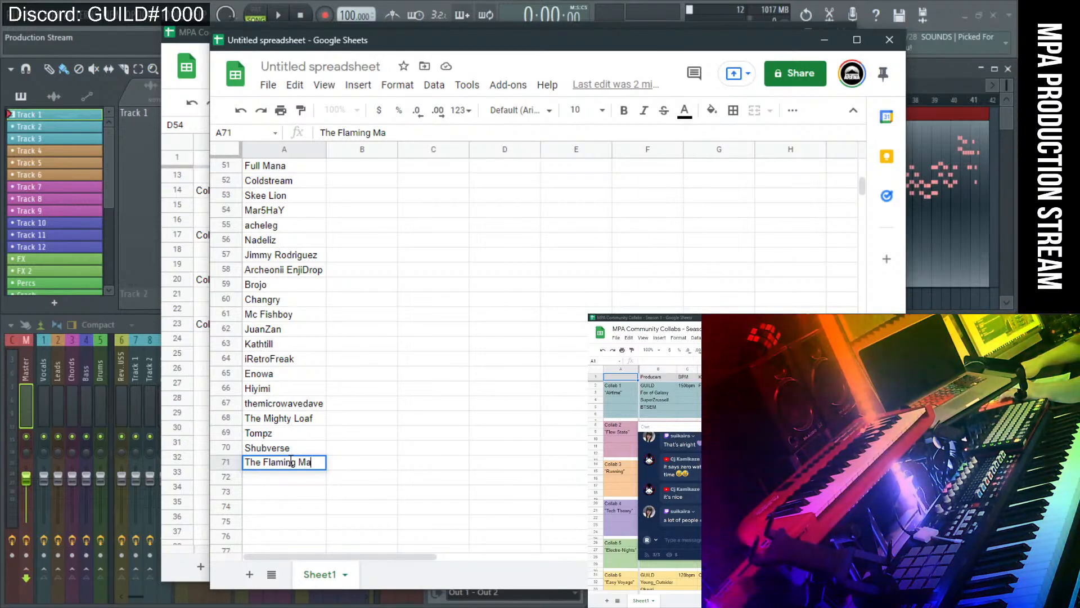
{"action": "type", "text": "ni"}
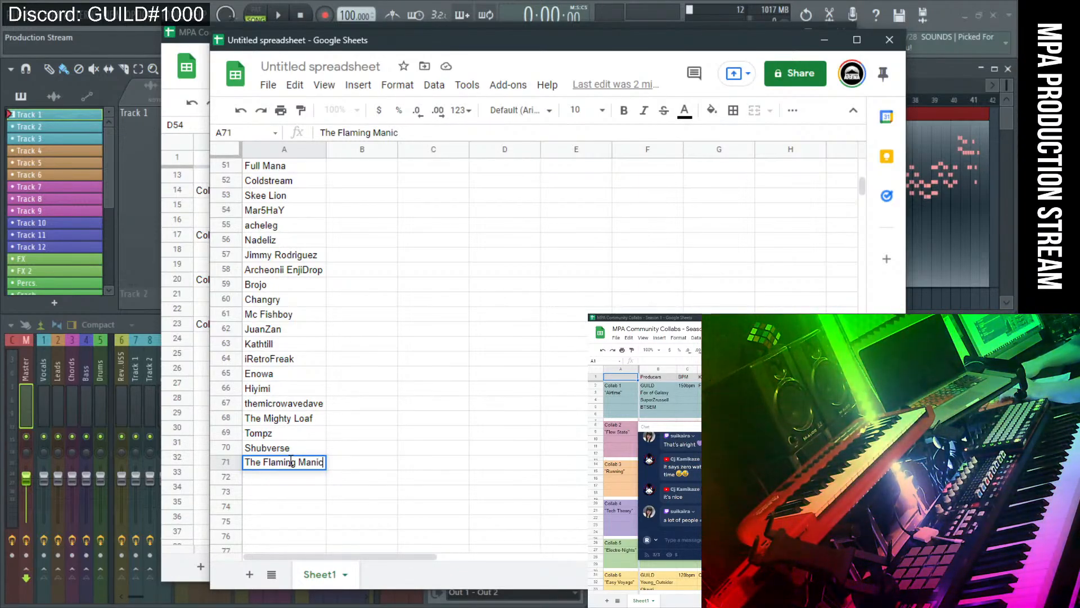
{"action": "key", "text": "BackSpace"}
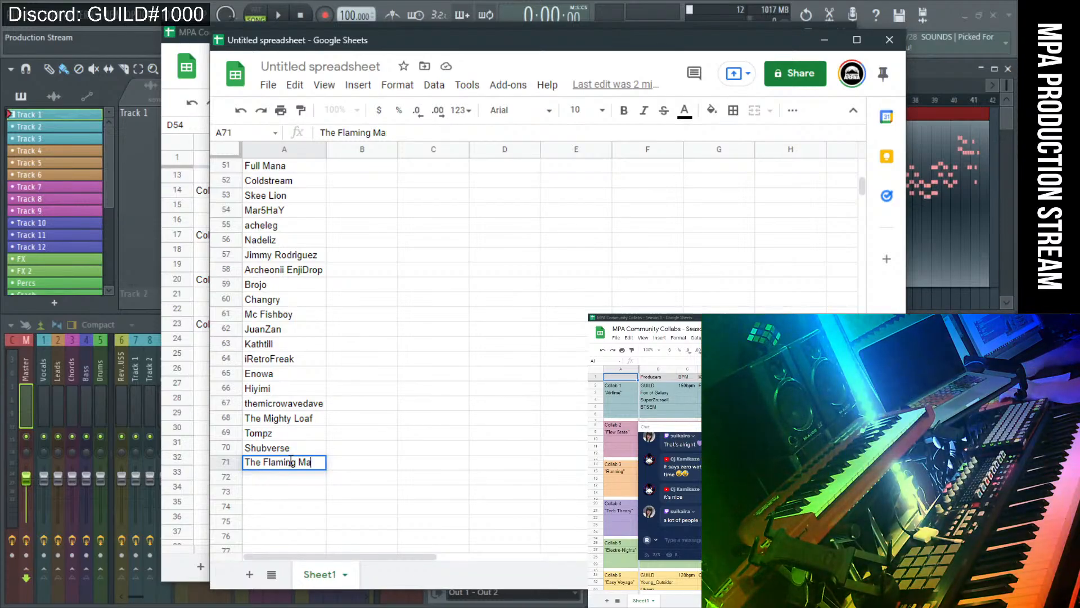
{"action": "type", "text": "ni"}
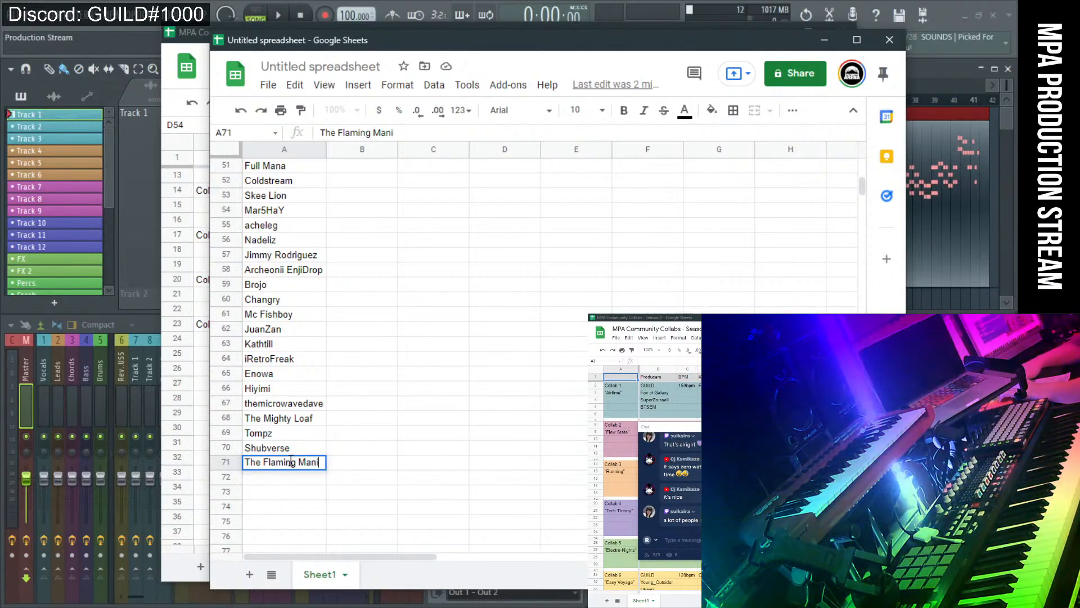
{"action": "type", "text": "ac"}
{"action": "left_click", "coordinate": [517, 410]}
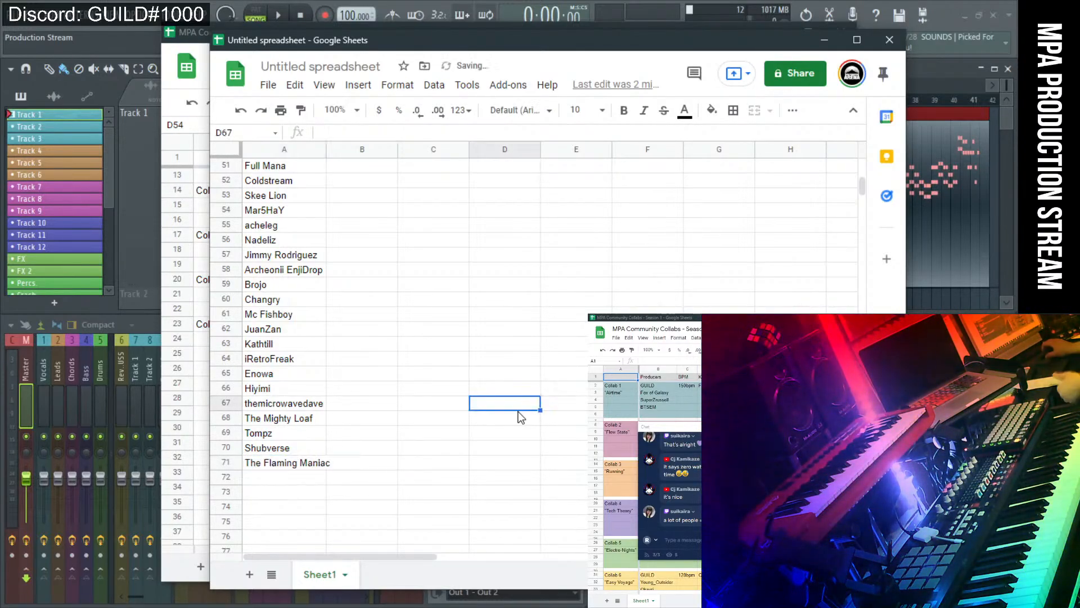
Resize column A with Fit to data, then deselect it.
{"action": "right_click", "coordinate": [279, 151]}
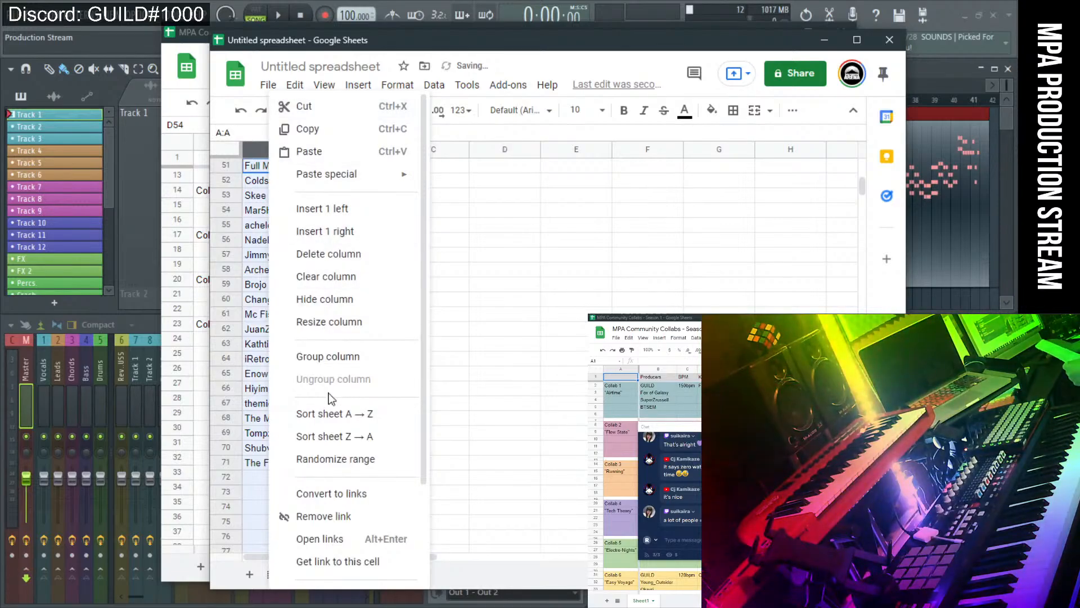
{"action": "left_click", "coordinate": [344, 325]}
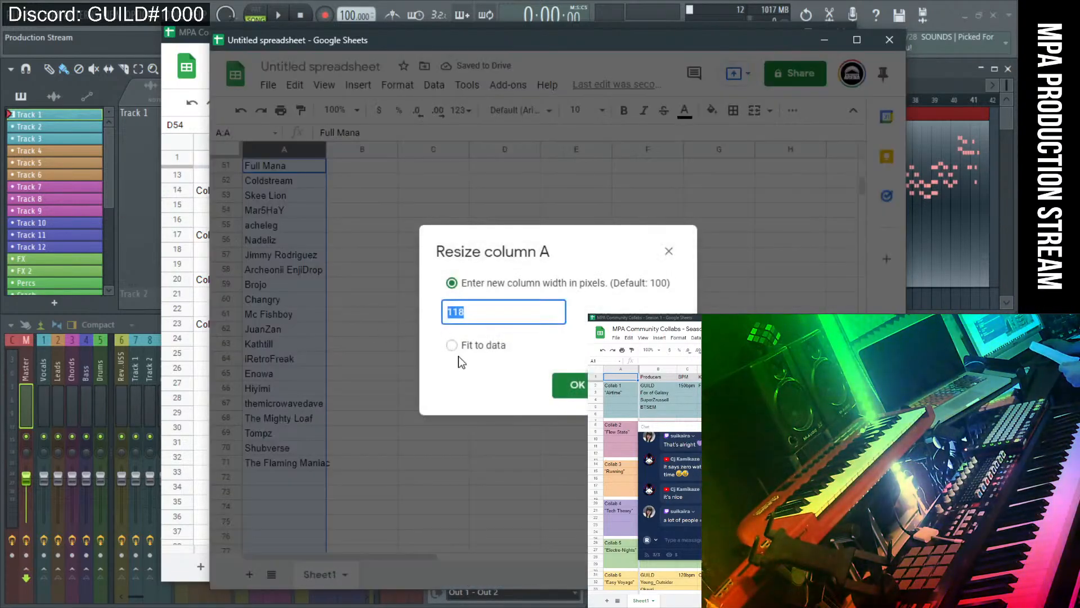
{"action": "left_click", "coordinate": [452, 345]}
{"action": "left_click", "coordinate": [582, 388]}
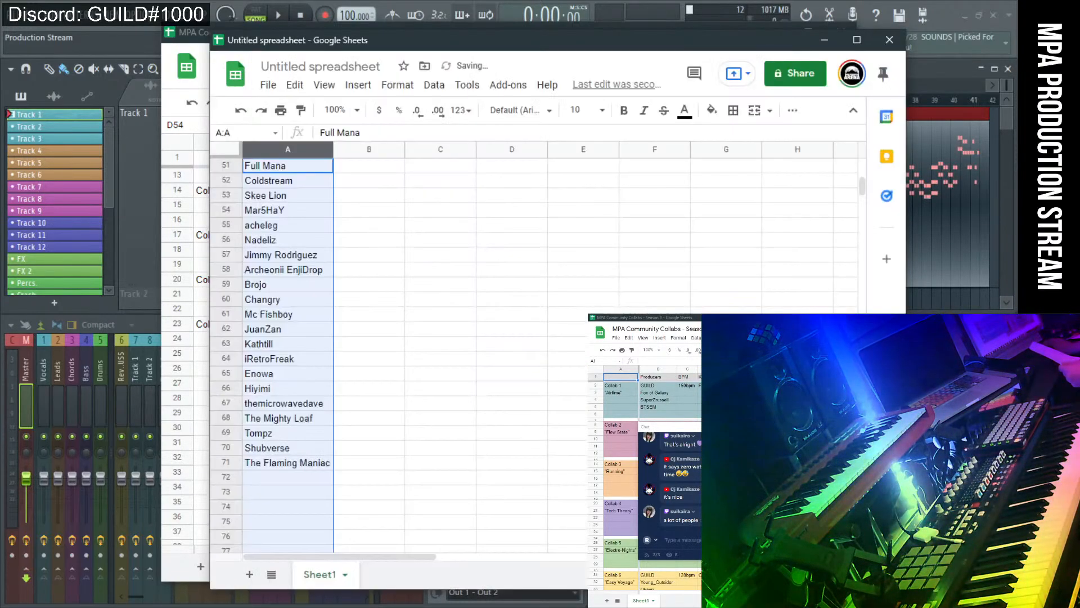
{"action": "left_click", "coordinate": [541, 417]}
Enter 'The Nobody' in A72 and begin typing 'Tommy' in A73.
{"action": "left_click", "coordinate": [298, 479]}
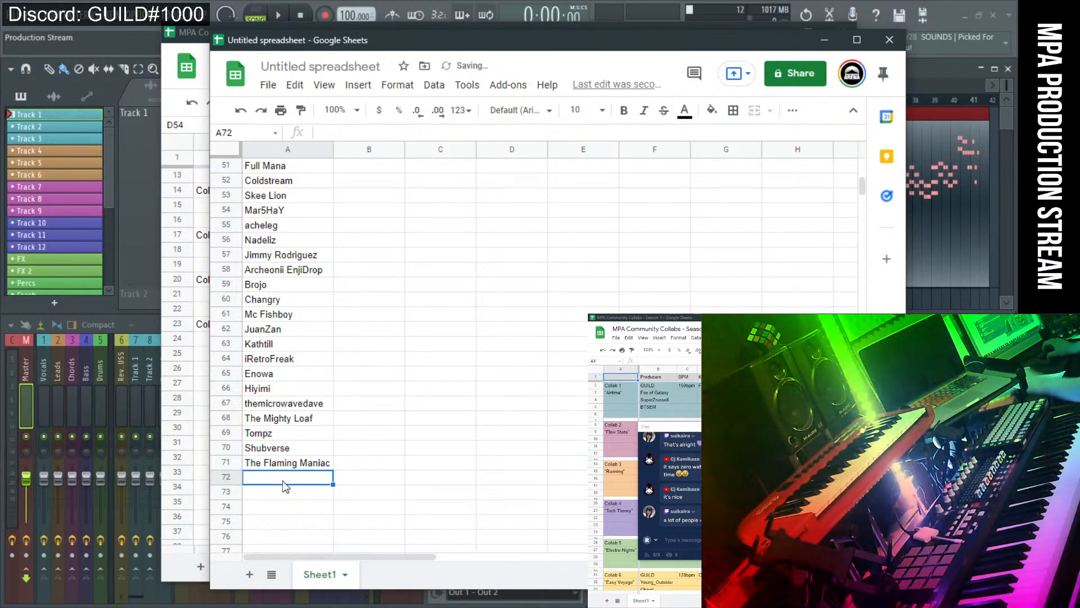
{"action": "type", "text": "The "}
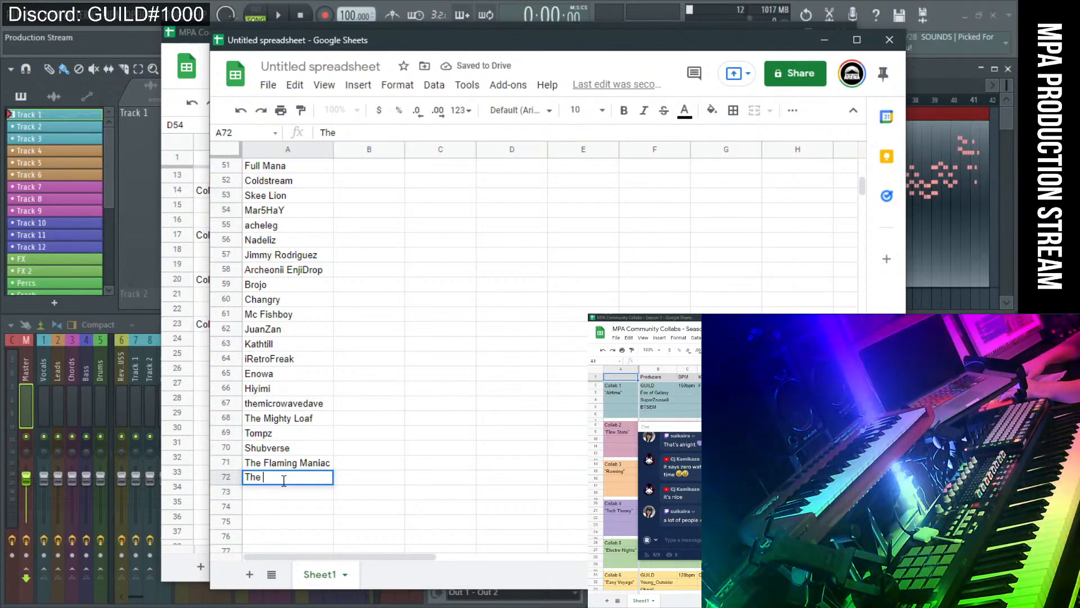
{"action": "type", "text": "Nobody"}
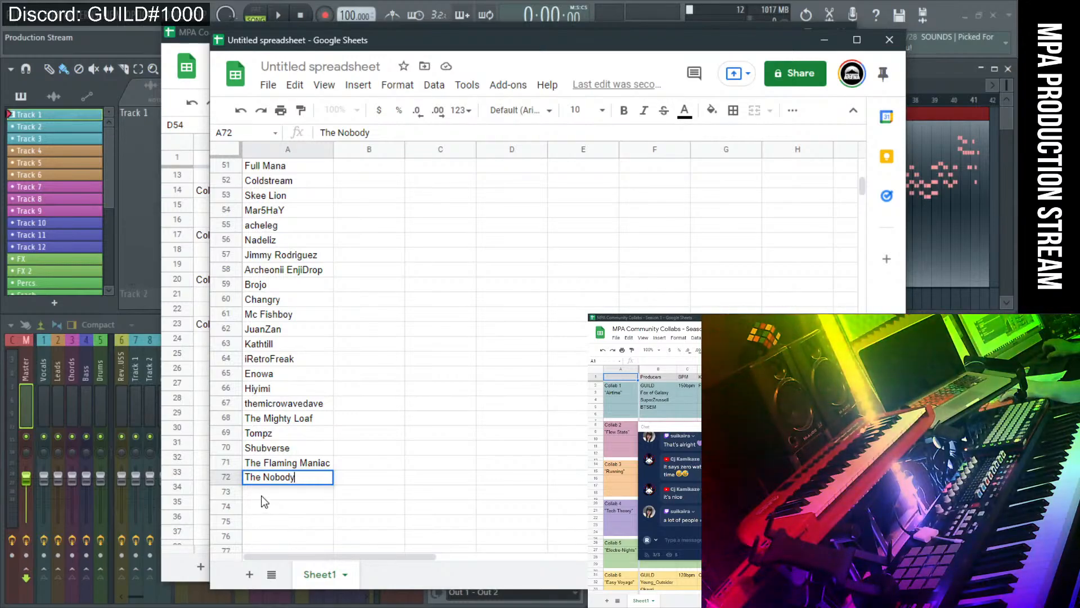
{"action": "left_click", "coordinate": [261, 497]}
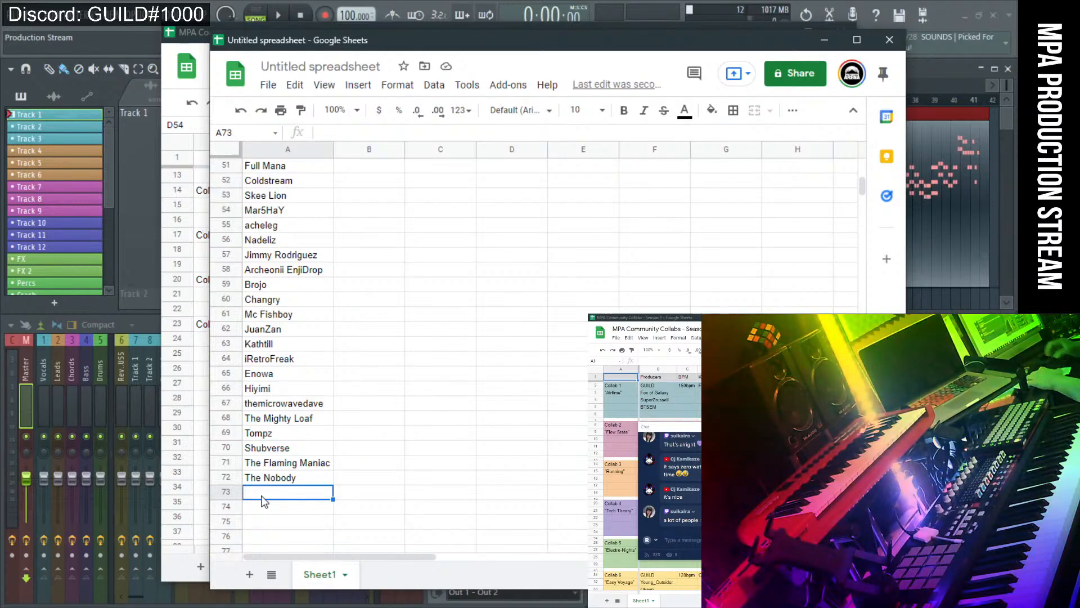
{"action": "type", "text": "Tommy"}
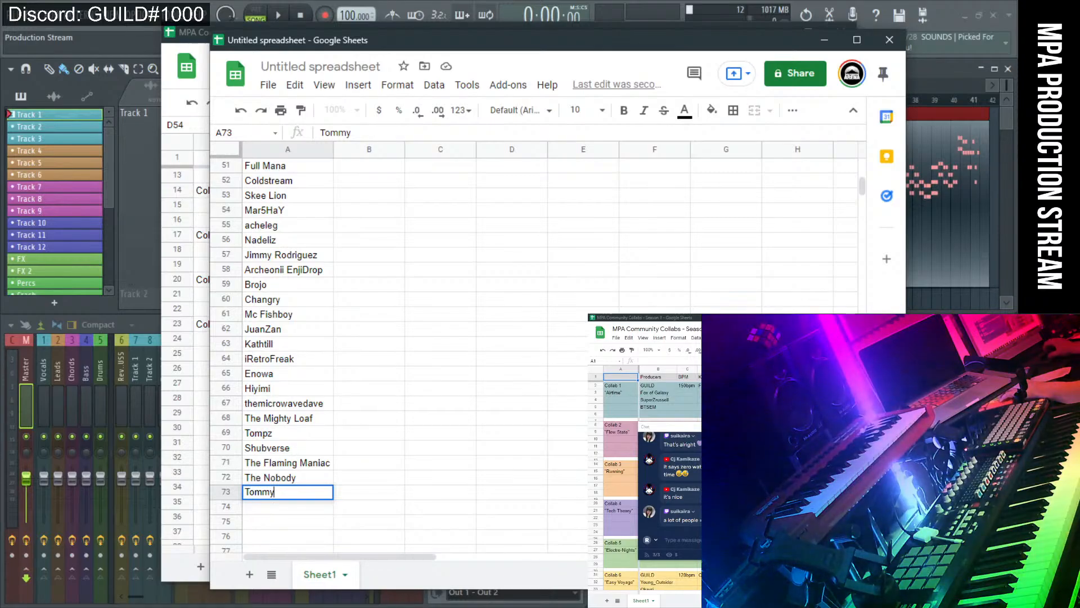
Minimize both Sheets windows and open the producer's Discord DM through a quick-switcher search.
{"action": "left_click", "coordinate": [825, 39]}
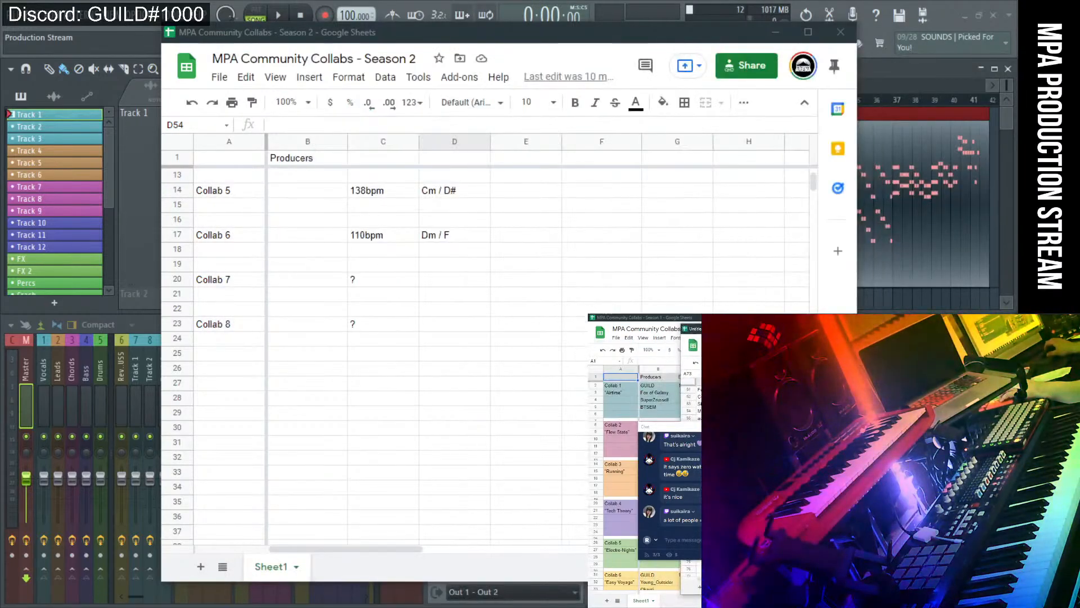
{"action": "left_click", "coordinate": [783, 32]}
{"action": "key", "text": "alt+Tab"}
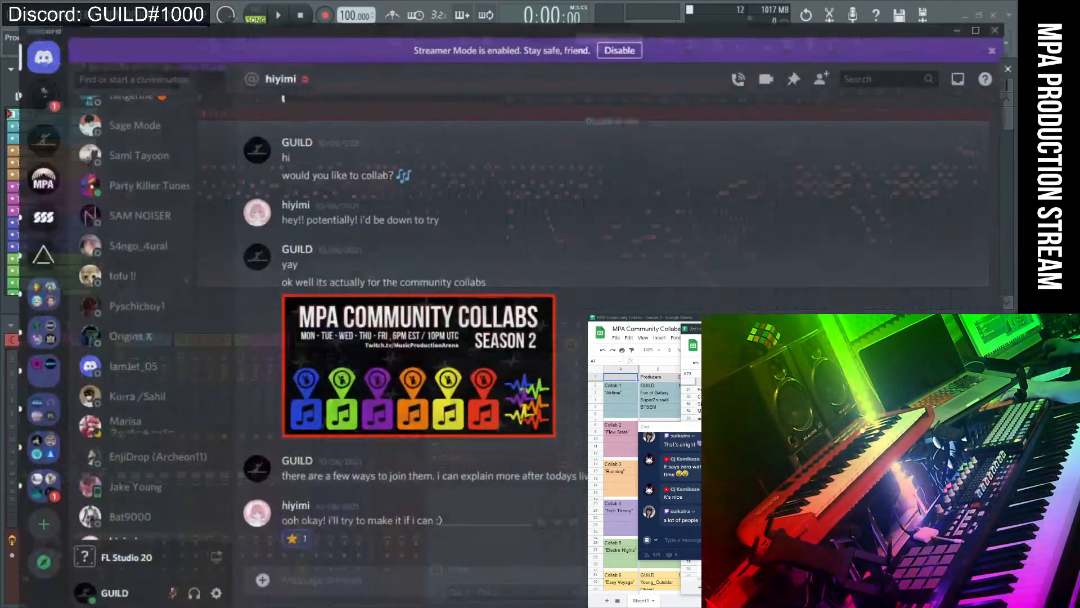
{"action": "left_click", "coordinate": [106, 58]}
{"action": "type", "text": "Tommy"}
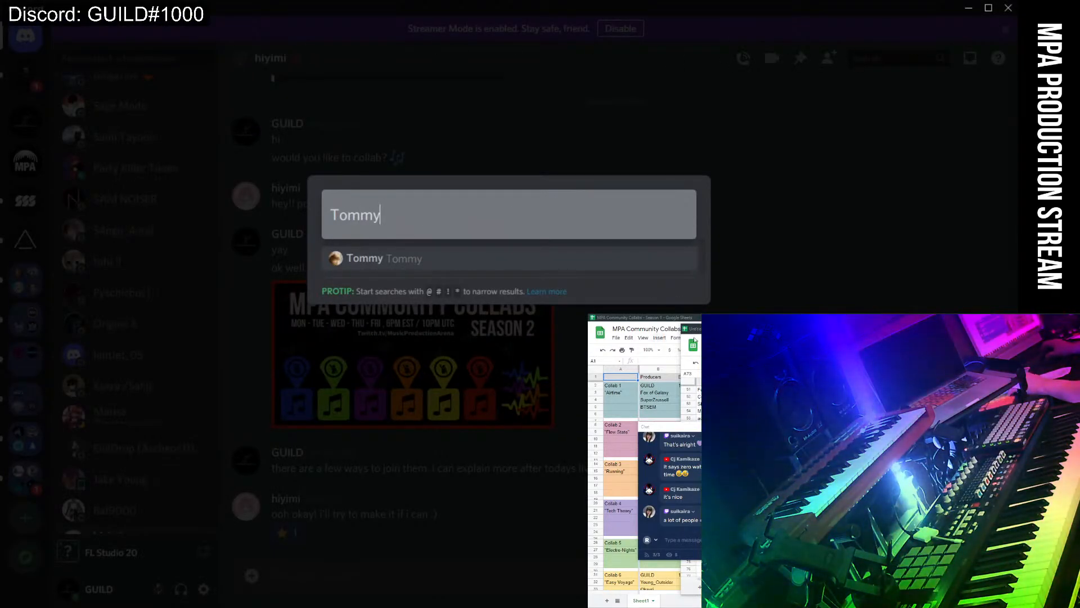
{"action": "left_click", "coordinate": [414, 259]}
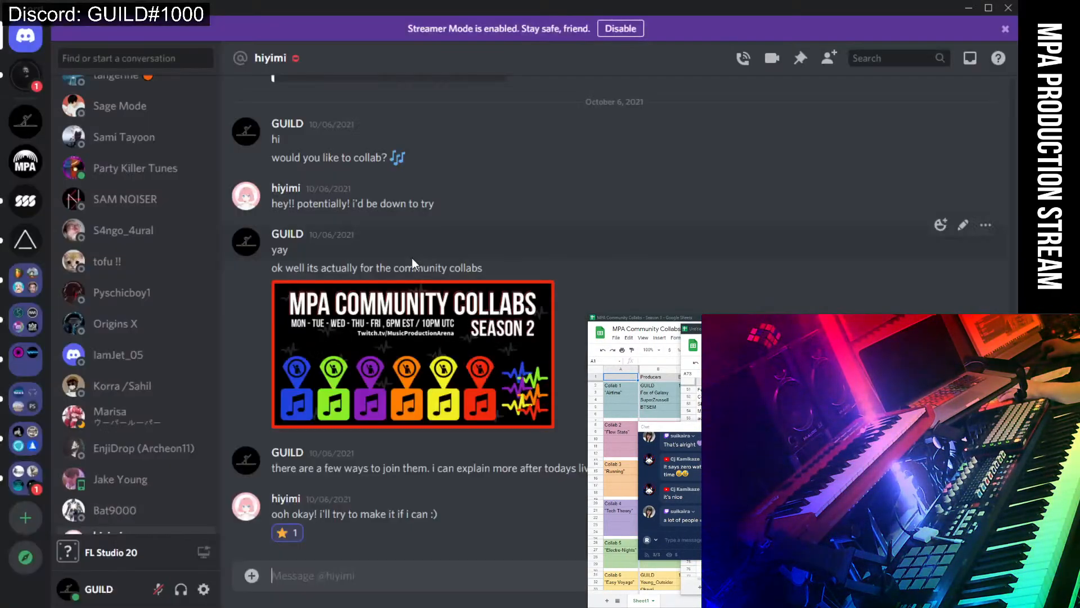
Search for the producer again in the quick switcher, then dismiss it.
{"action": "left_click", "coordinate": [93, 64]}
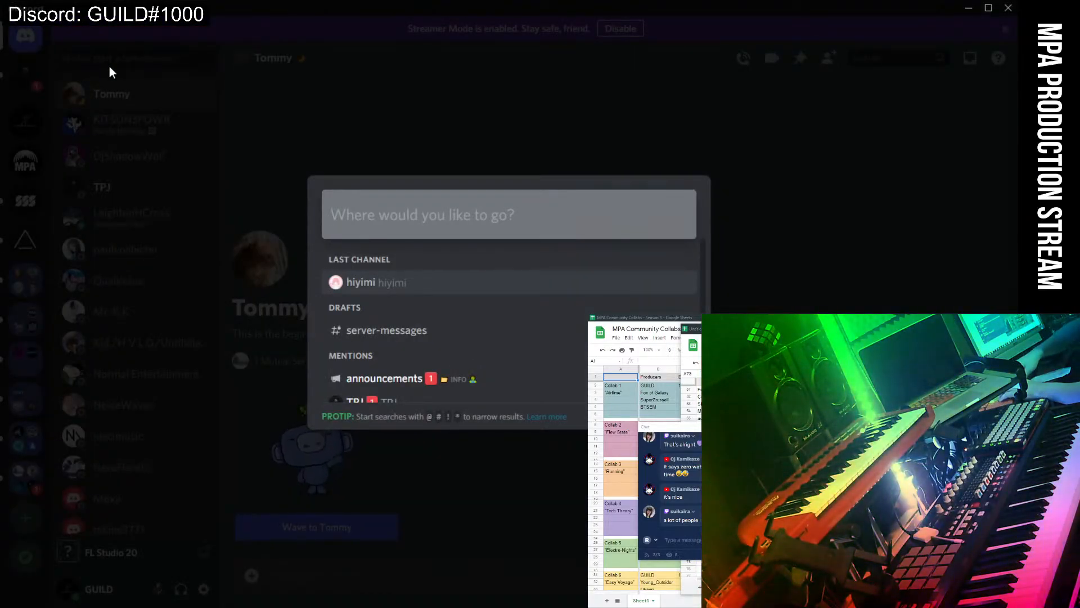
{"action": "type", "text": "iomm"}
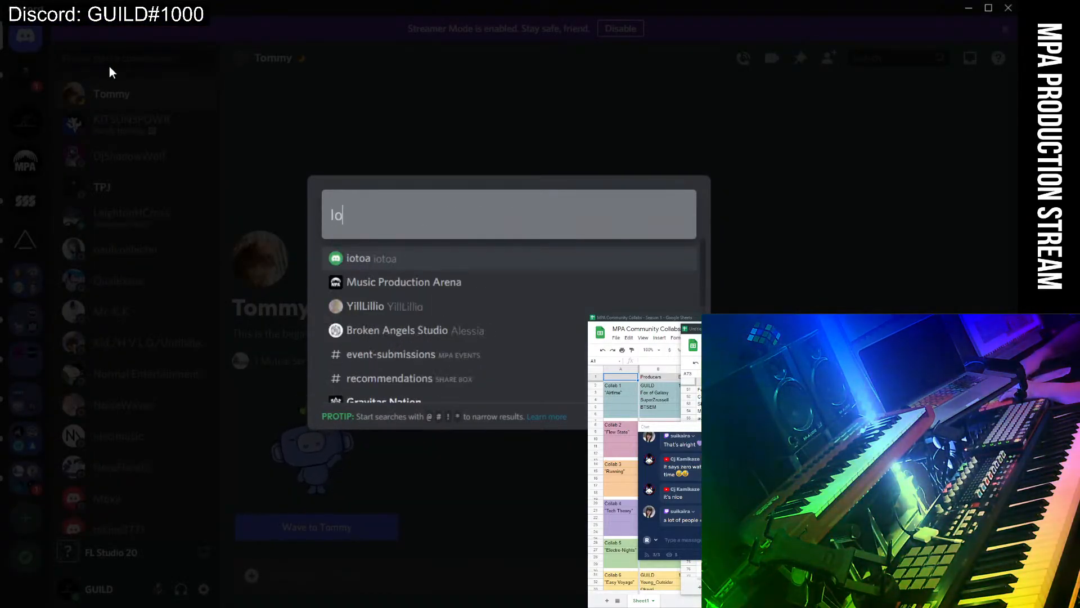
{"action": "key", "text": "BackSpace"}
{"action": "key", "text": "BackSpace"}
{"action": "key", "text": "BackSpace"}
{"action": "key", "text": "BackSpace"}
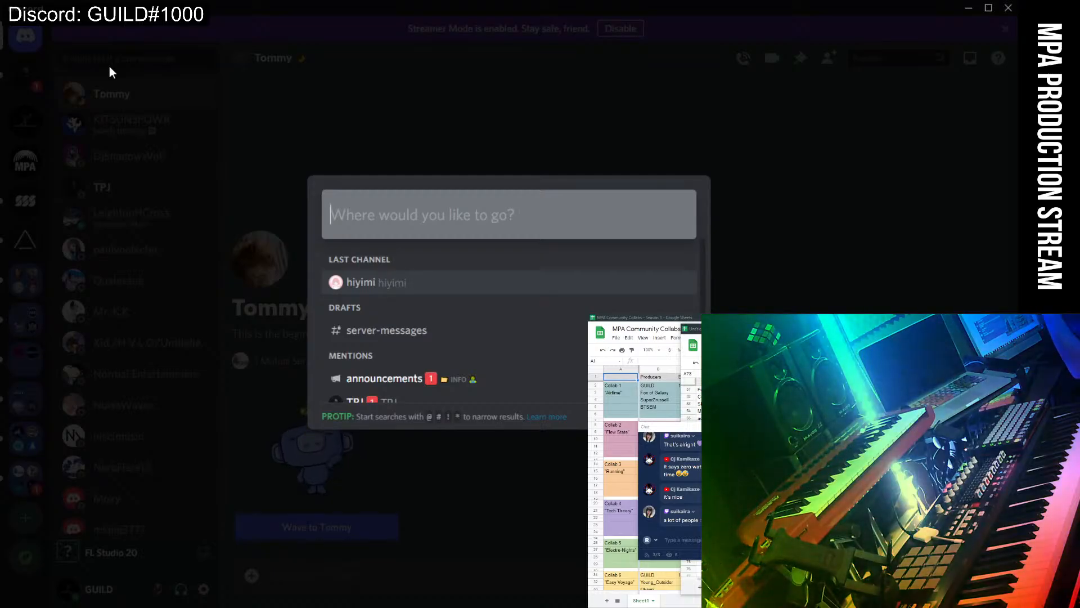
{"action": "left_click", "coordinate": [233, 213]}
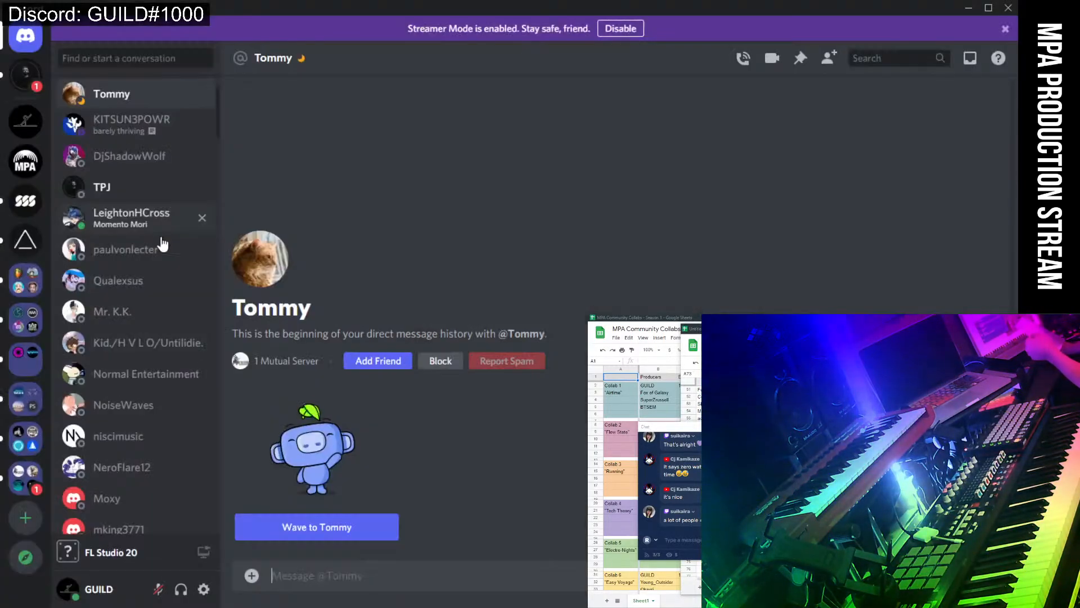
Scroll down and back up the Discord DM list, checking for the listed producers' names.
{"action": "scroll", "coordinate": [166, 274], "scroll_direction": "down", "scroll_amount": 2}
{"action": "scroll", "coordinate": [168, 276], "scroll_direction": "down", "scroll_amount": 9}
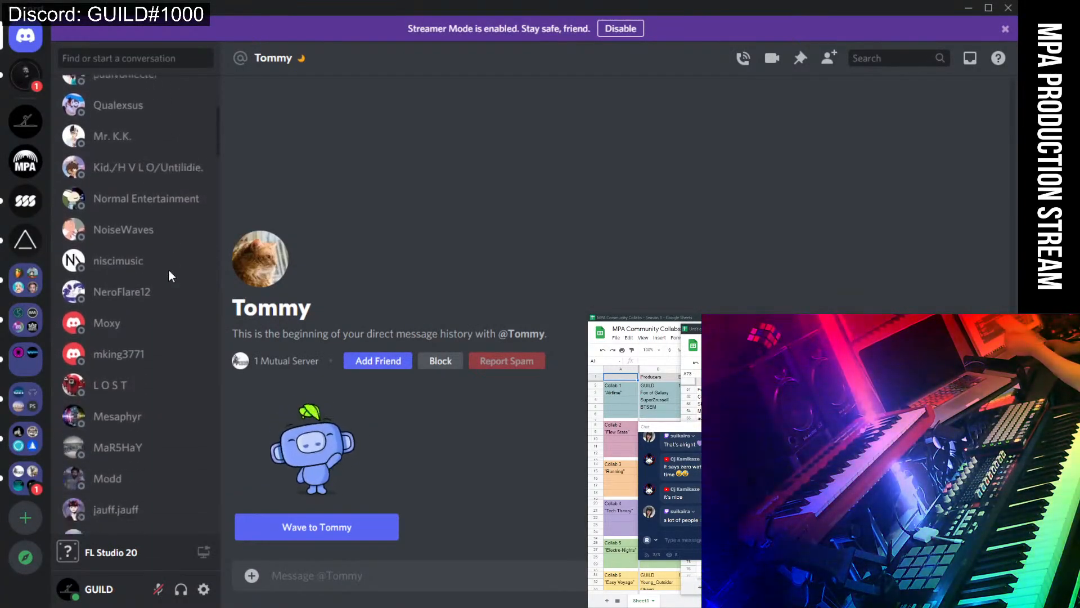
{"action": "scroll", "coordinate": [167, 286], "scroll_direction": "down", "scroll_amount": 10}
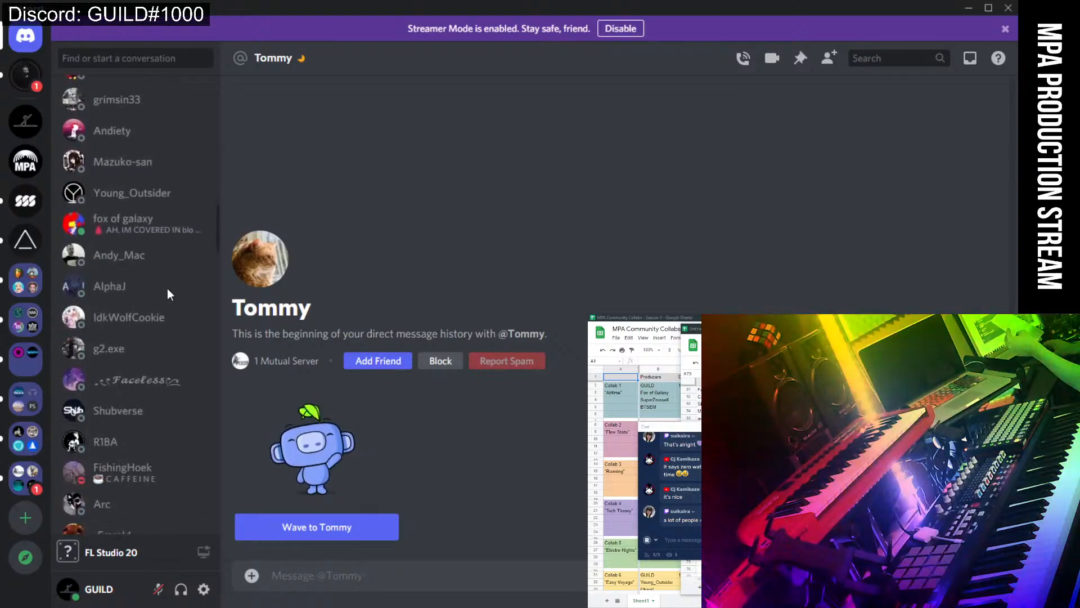
{"action": "scroll", "coordinate": [167, 288], "scroll_direction": "down", "scroll_amount": 3}
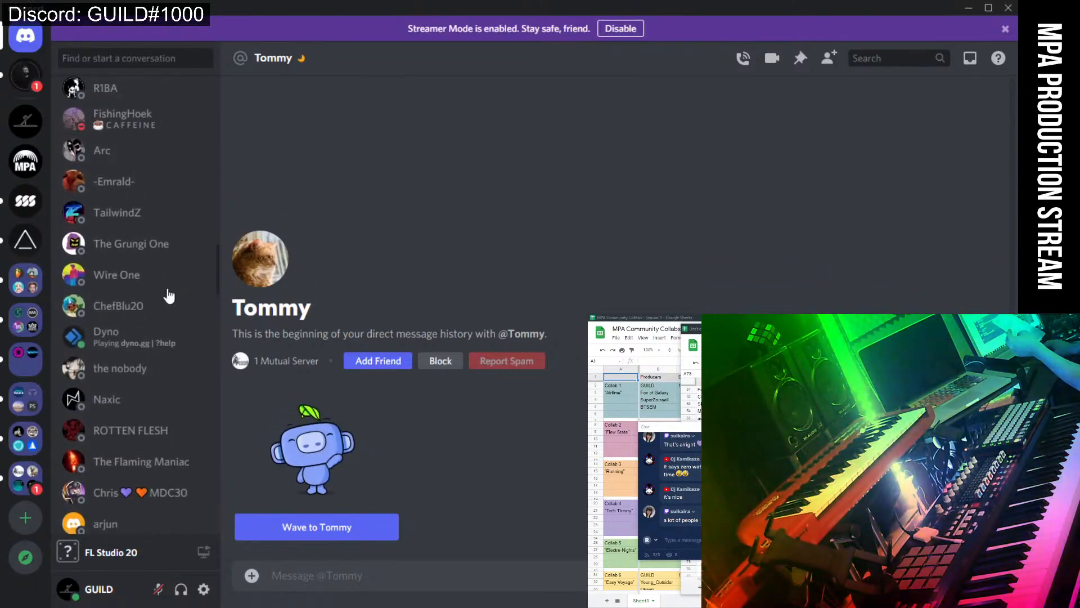
{"action": "scroll", "coordinate": [173, 312], "scroll_direction": "down", "scroll_amount": 5}
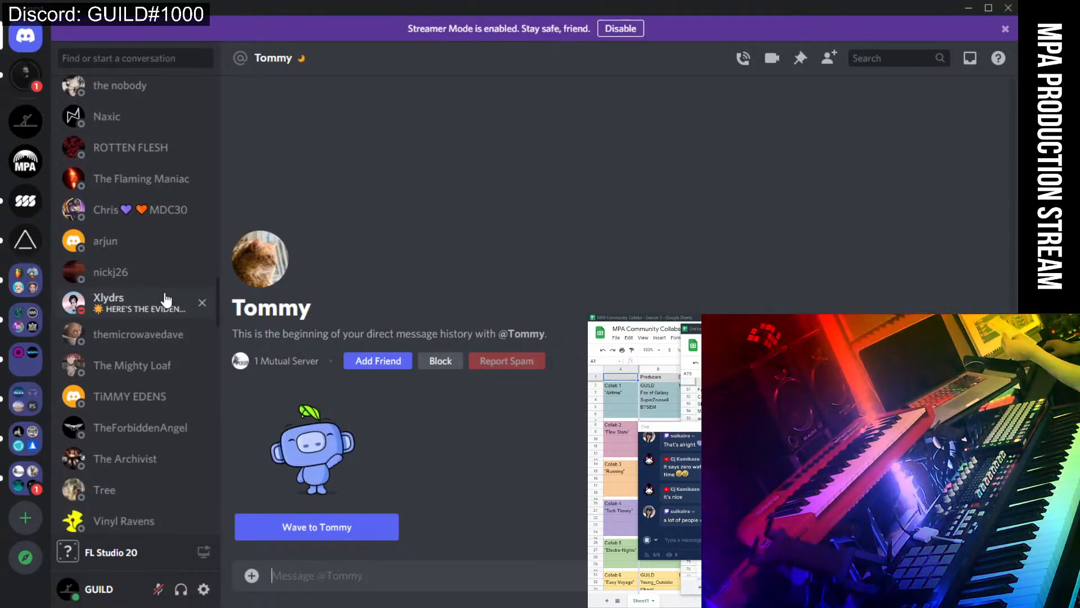
{"action": "scroll", "coordinate": [166, 300], "scroll_direction": "down", "scroll_amount": 4}
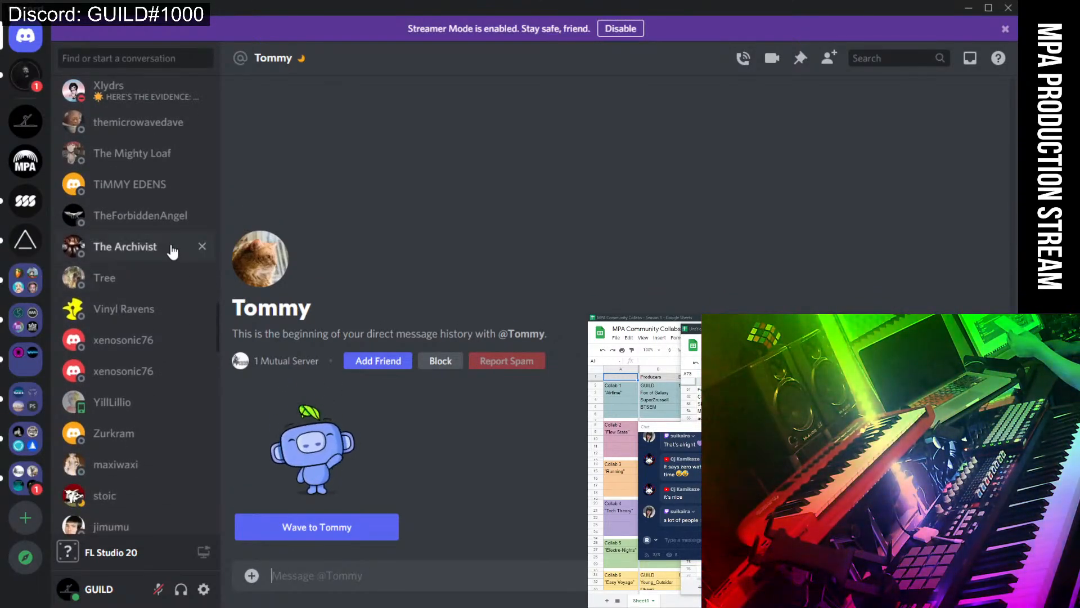
{"action": "scroll", "coordinate": [171, 248], "scroll_direction": "down", "scroll_amount": 5}
{"action": "scroll", "coordinate": [171, 247], "scroll_direction": "up", "scroll_amount": 2}
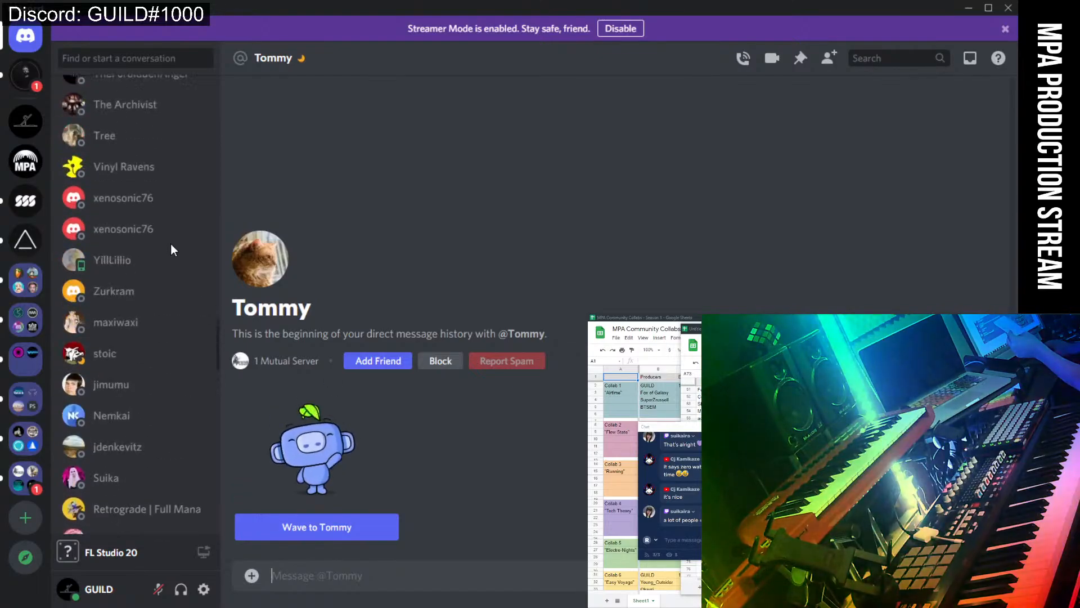
{"action": "scroll", "coordinate": [171, 244], "scroll_direction": "up", "scroll_amount": 5}
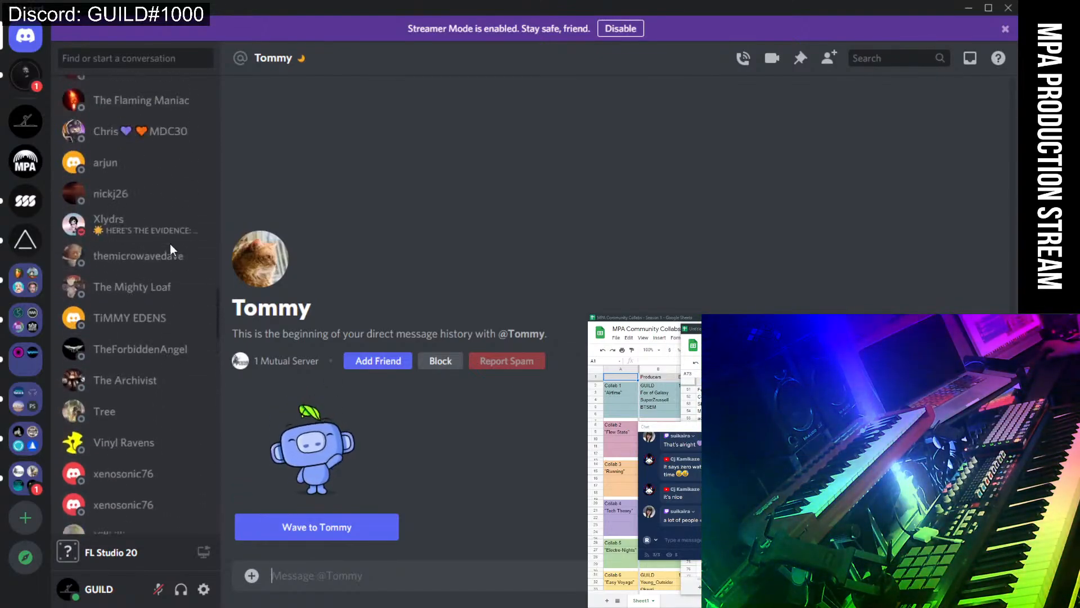
{"action": "scroll", "coordinate": [170, 244], "scroll_direction": "up", "scroll_amount": 4}
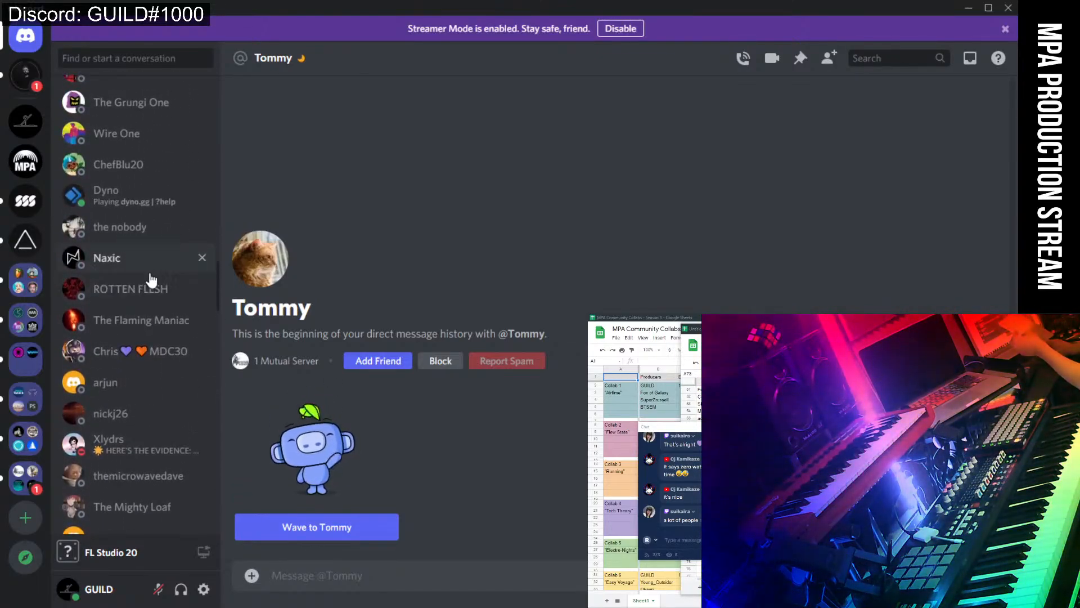
{"action": "scroll", "coordinate": [151, 280], "scroll_direction": "up", "scroll_amount": 5}
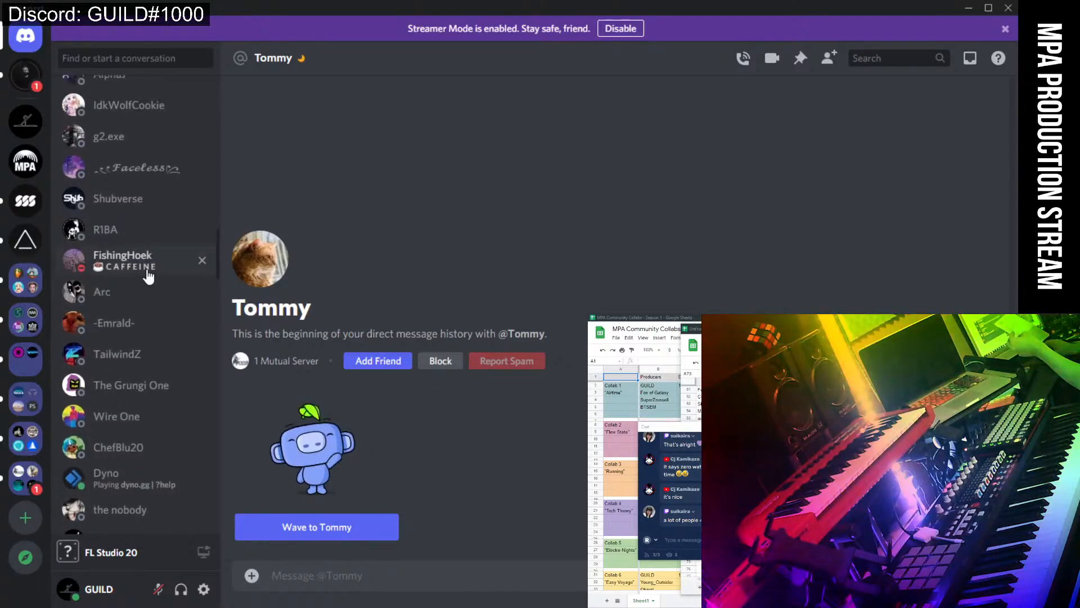
{"action": "scroll", "coordinate": [147, 276], "scroll_direction": "up", "scroll_amount": 1}
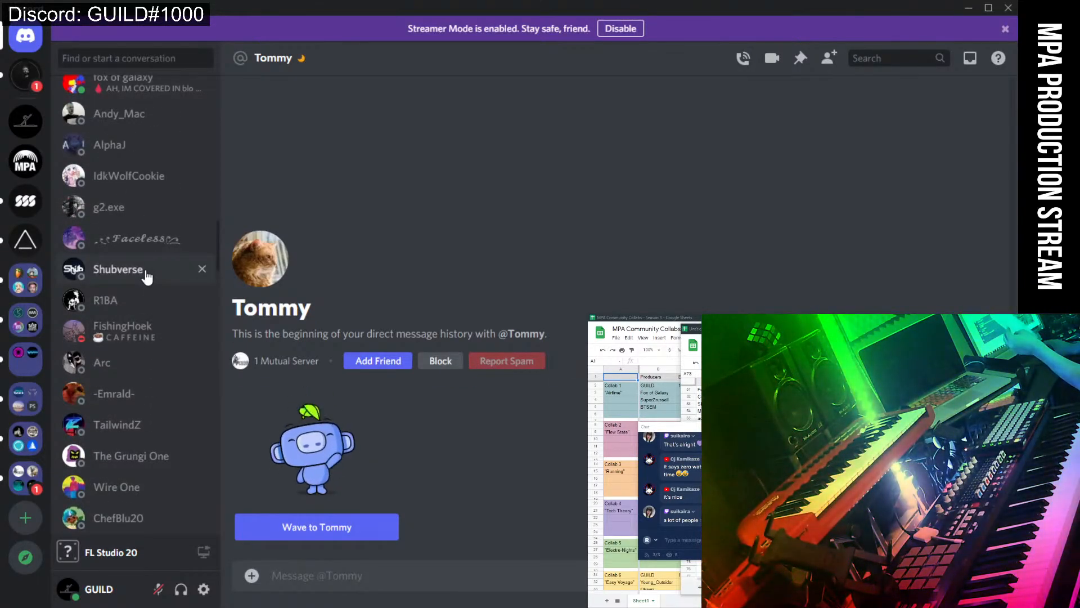
{"action": "scroll", "coordinate": [135, 270], "scroll_direction": "up", "scroll_amount": 2}
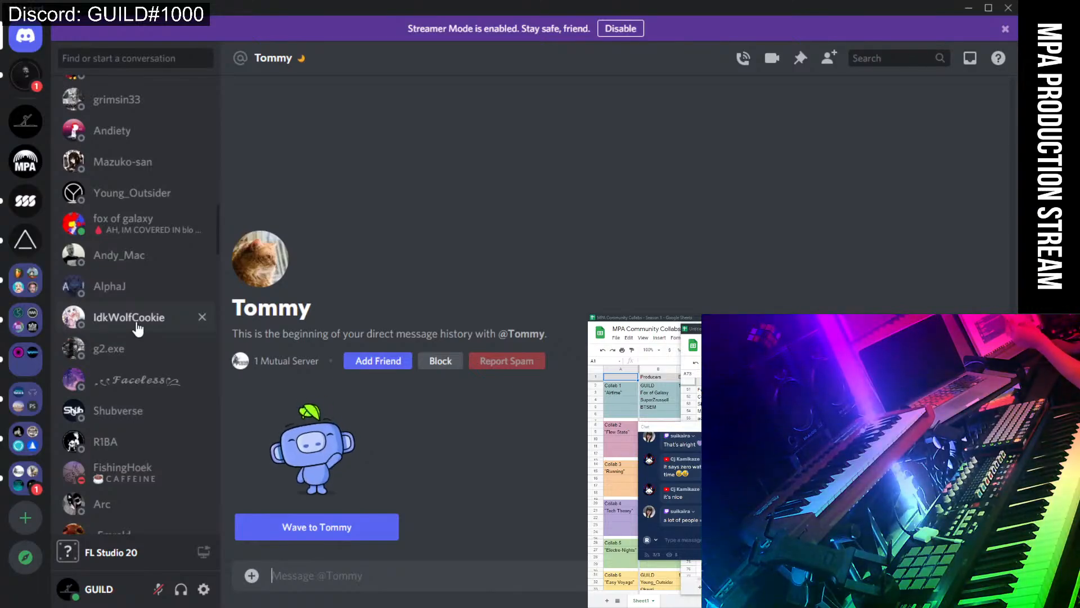
{"action": "scroll", "coordinate": [137, 321], "scroll_direction": "up", "scroll_amount": 1}
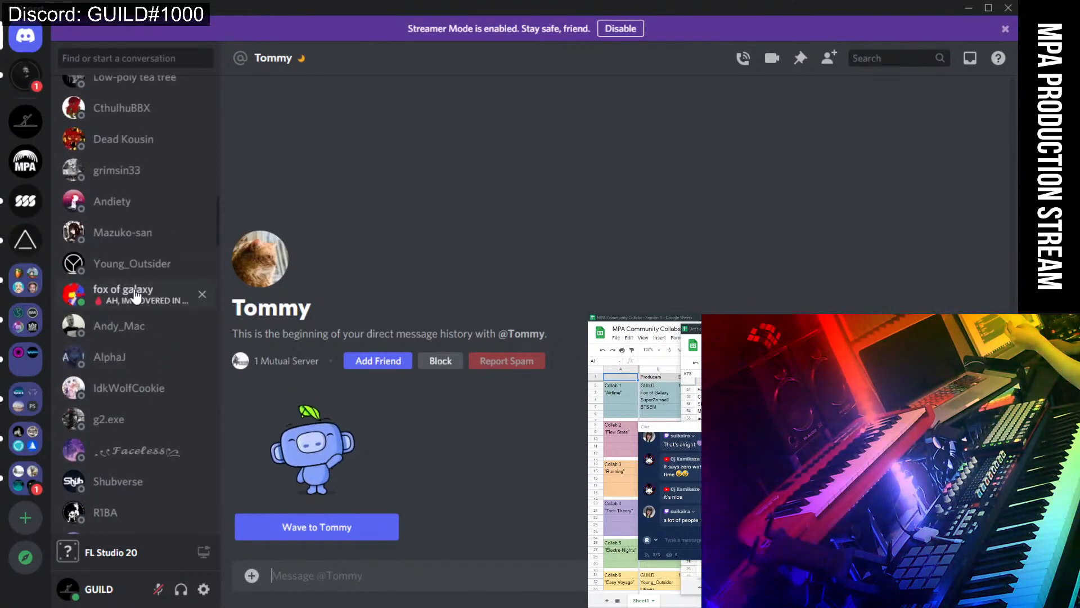
{"action": "scroll", "coordinate": [135, 294], "scroll_direction": "up", "scroll_amount": 3}
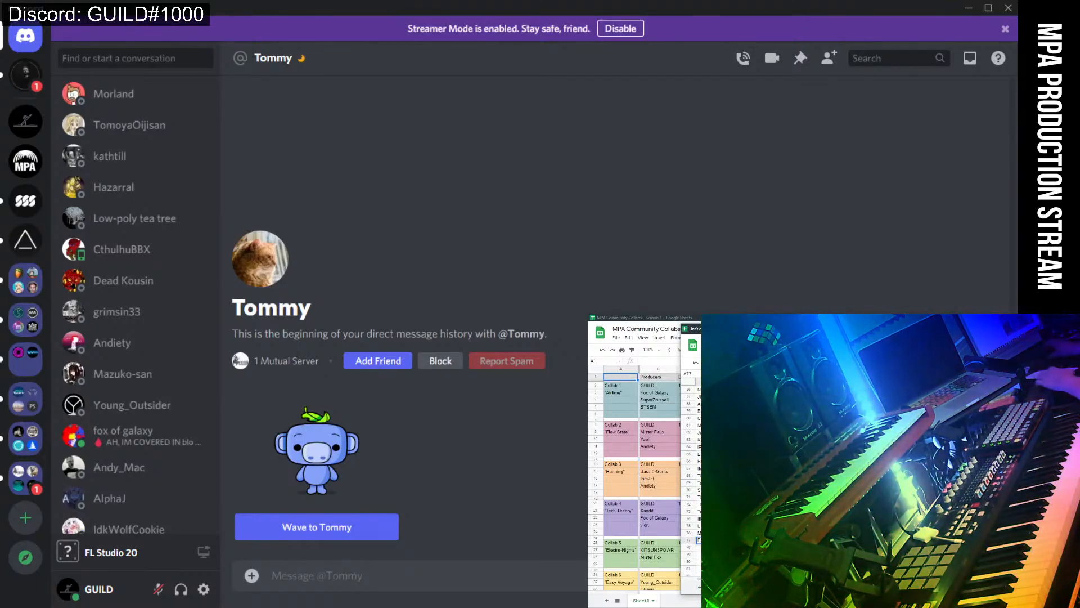
{"action": "left_click", "coordinate": [700, 547]}
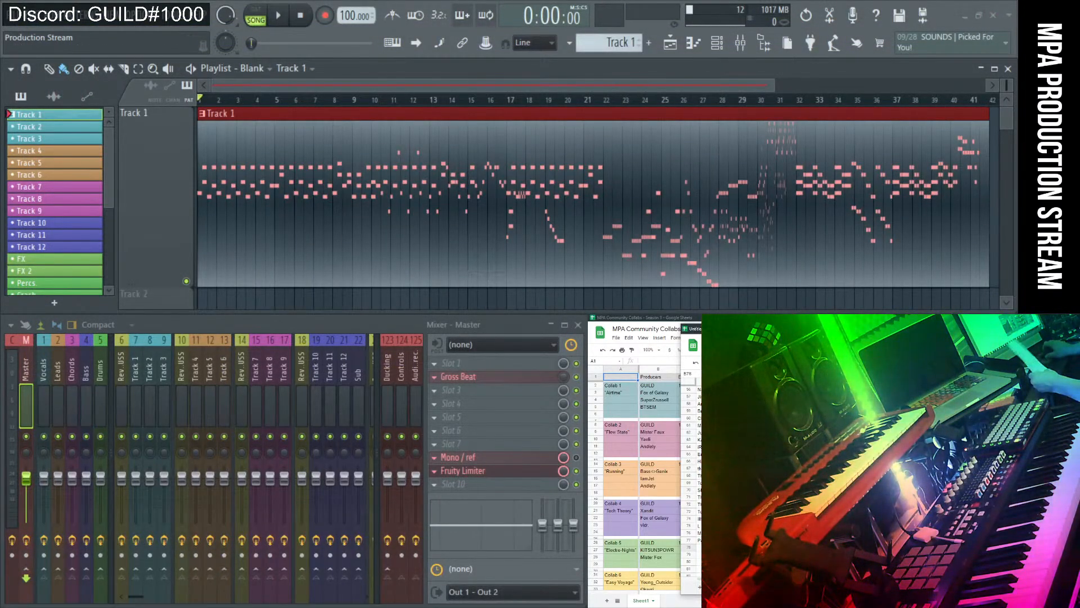
Move the scratch spreadsheet to the main screen, maximize it, and check the list's last name.
{"action": "left_click_drag", "start_coordinate": [694, 328], "coordinate": [299, 51]}
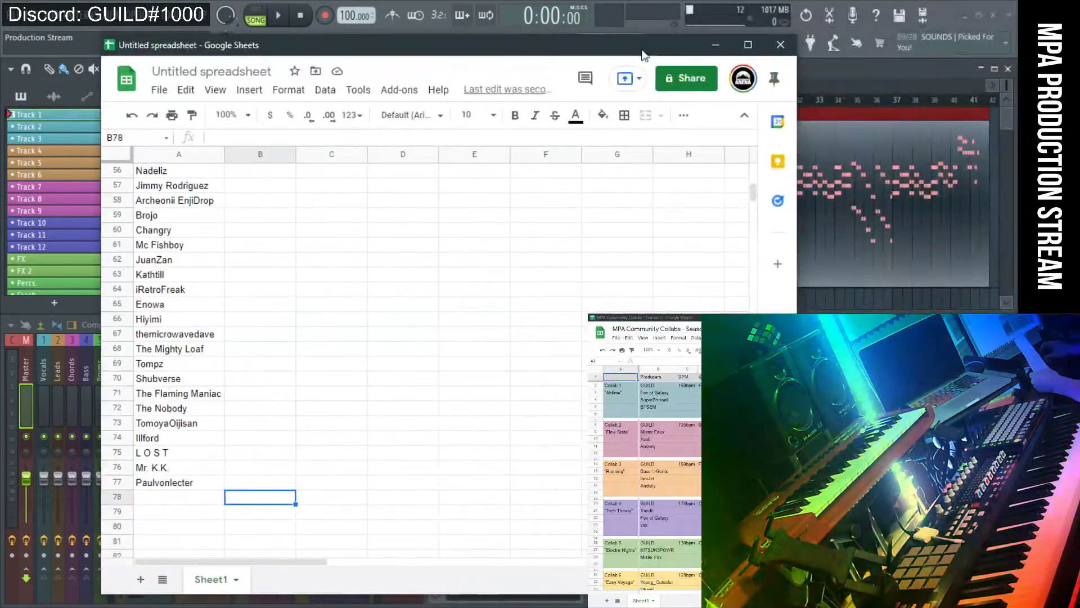
{"action": "left_click", "coordinate": [755, 44]}
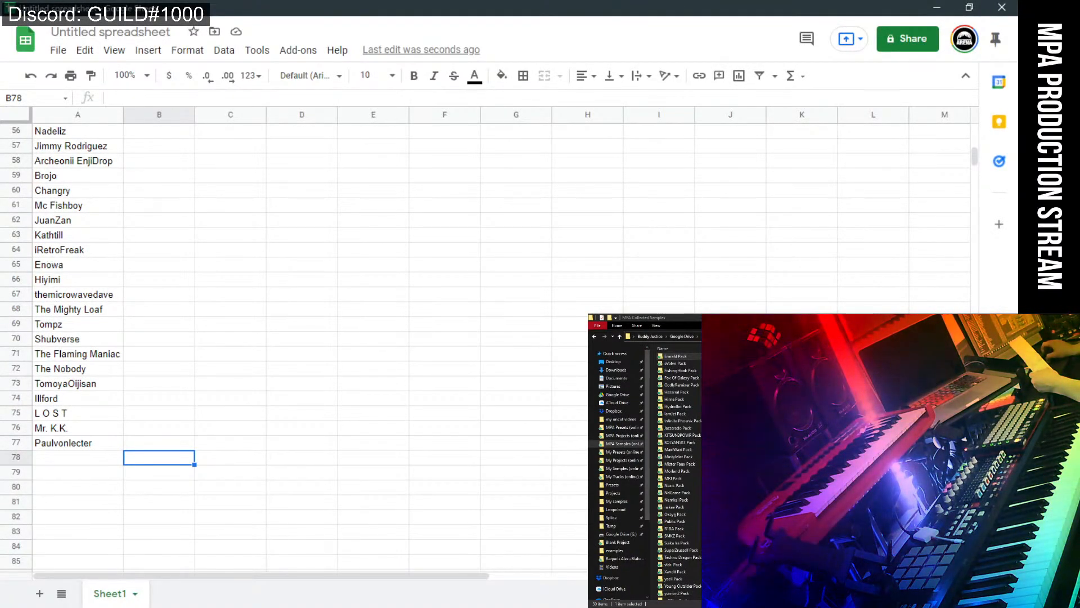
{"action": "left_click", "coordinate": [115, 442]}
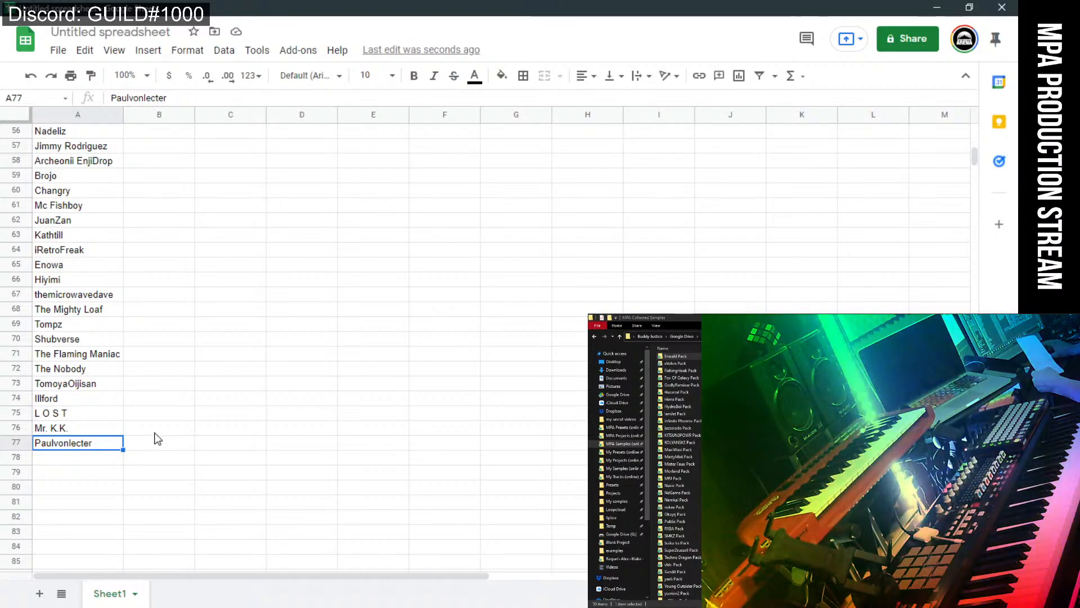
{"action": "left_click", "coordinate": [221, 414]}
{"action": "scroll", "coordinate": [222, 413], "scroll_direction": "up", "scroll_amount": 15}
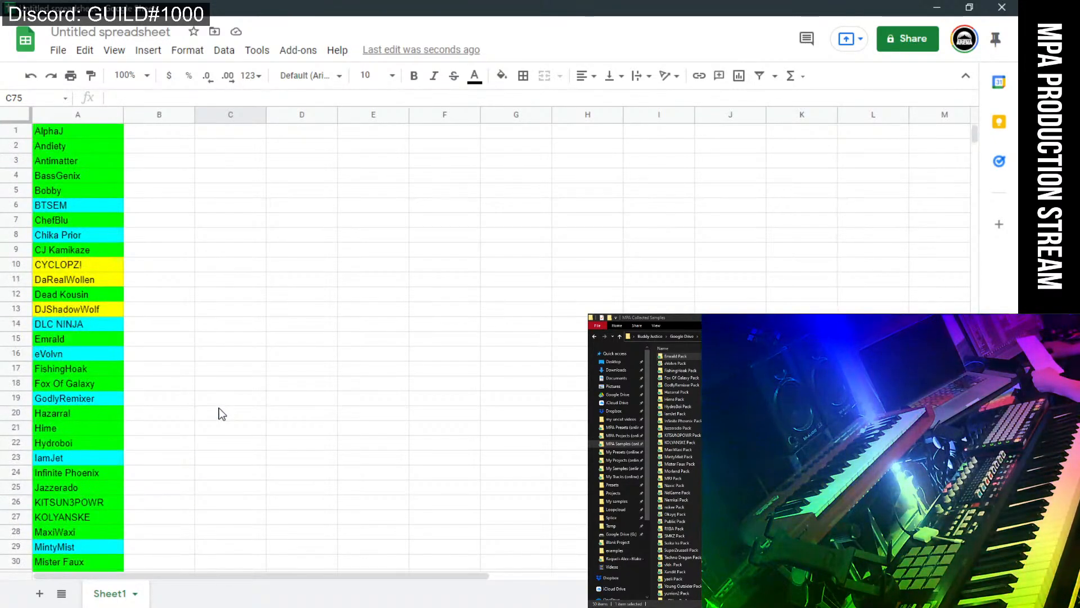
{"action": "scroll", "coordinate": [262, 349], "scroll_direction": "down", "scroll_amount": 16}
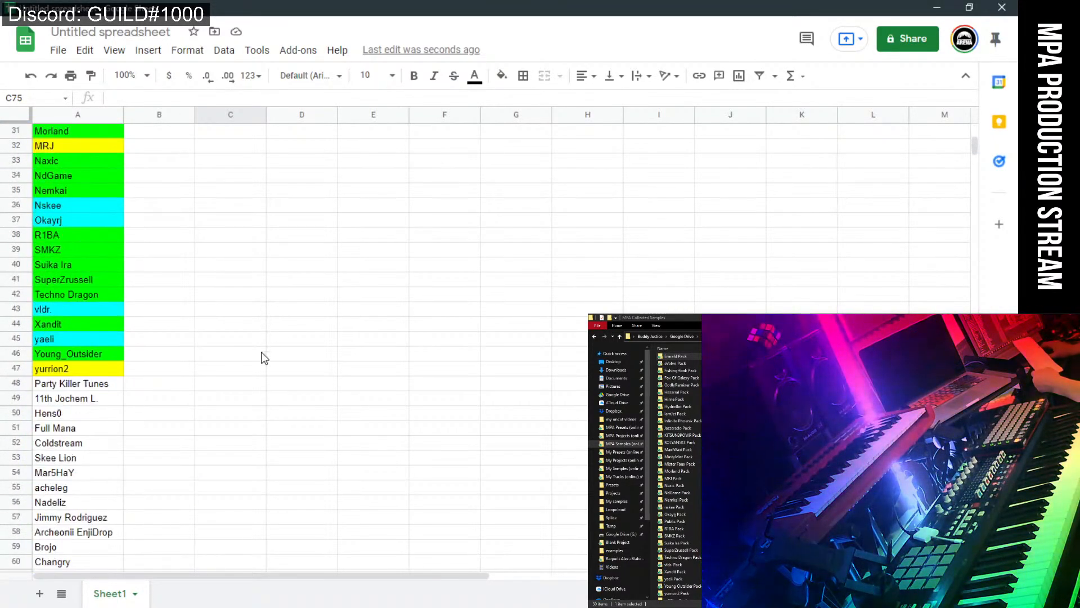
{"action": "left_click", "coordinate": [251, 423]}
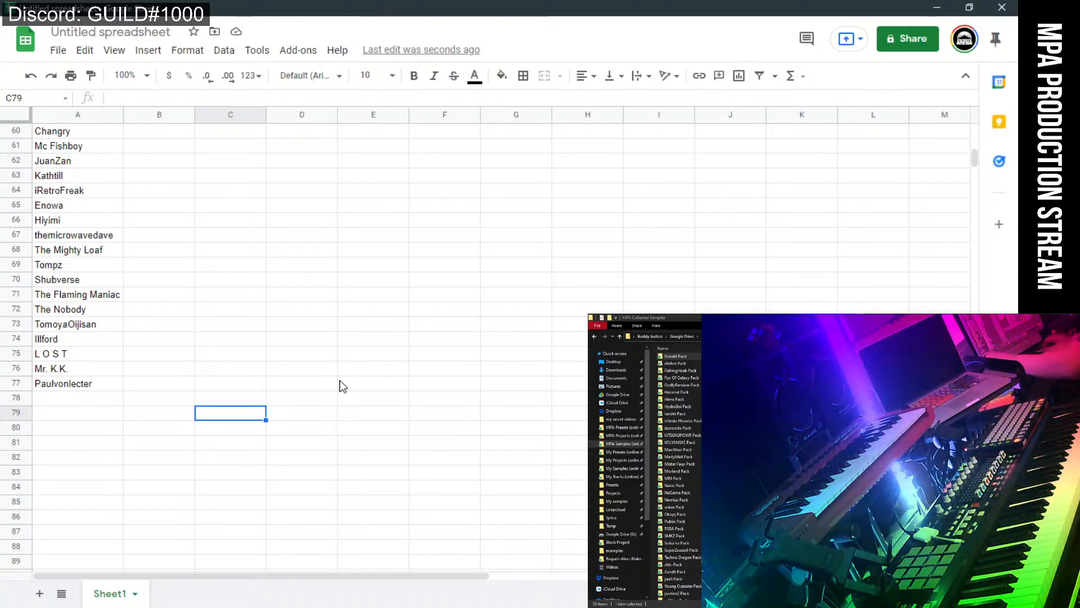
Select the uncoloured producer names in A48:A77.
{"action": "left_click", "coordinate": [100, 386]}
{"action": "scroll", "coordinate": [148, 383], "scroll_direction": "up", "scroll_amount": 5}
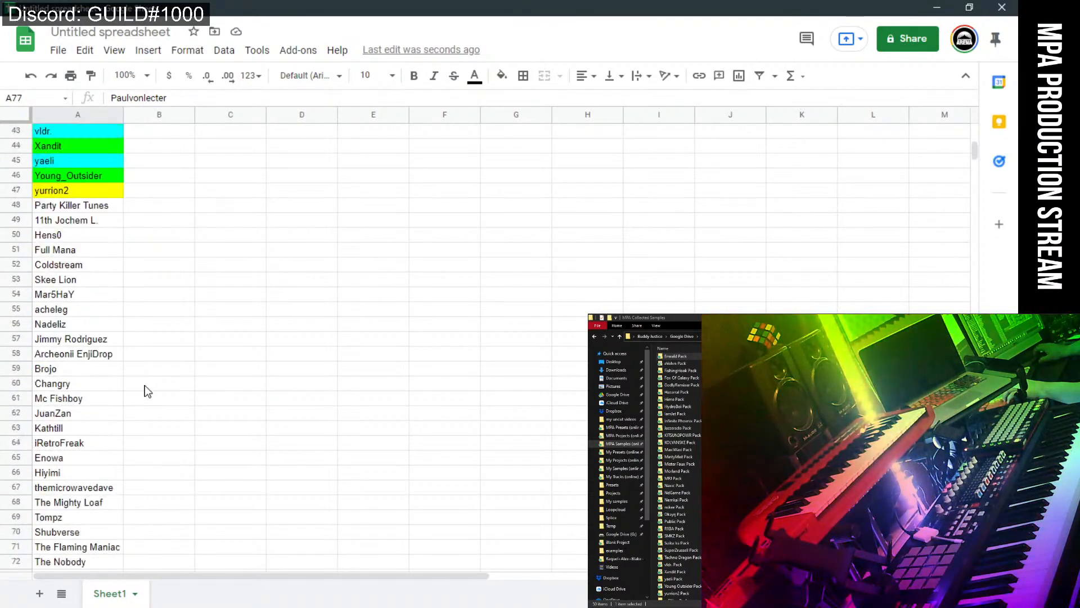
{"action": "left_click_drag", "start_coordinate": [112, 210], "coordinate": [107, 556]}
{"action": "scroll", "coordinate": [174, 463], "scroll_direction": "up", "scroll_amount": 4}
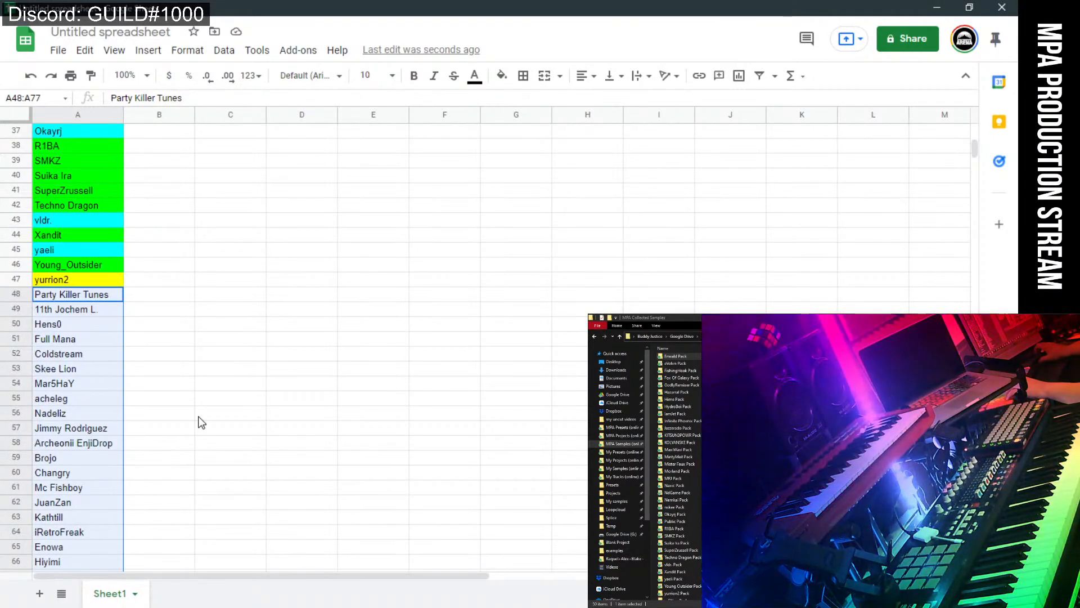
{"action": "scroll", "coordinate": [201, 422], "scroll_direction": "up", "scroll_amount": 10}
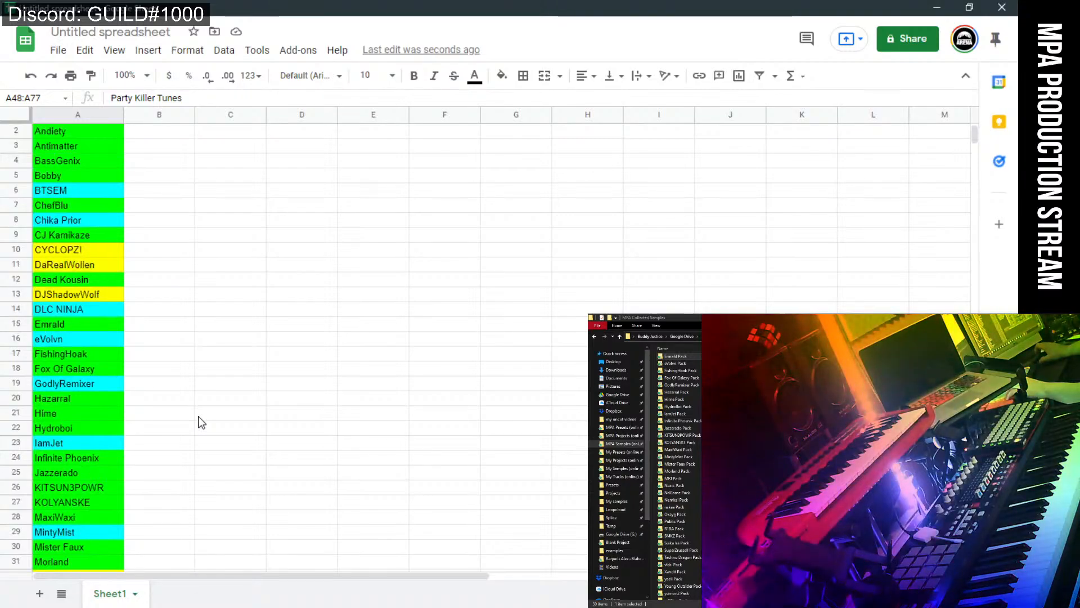
{"action": "scroll", "coordinate": [202, 422], "scroll_direction": "down", "scroll_amount": 8}
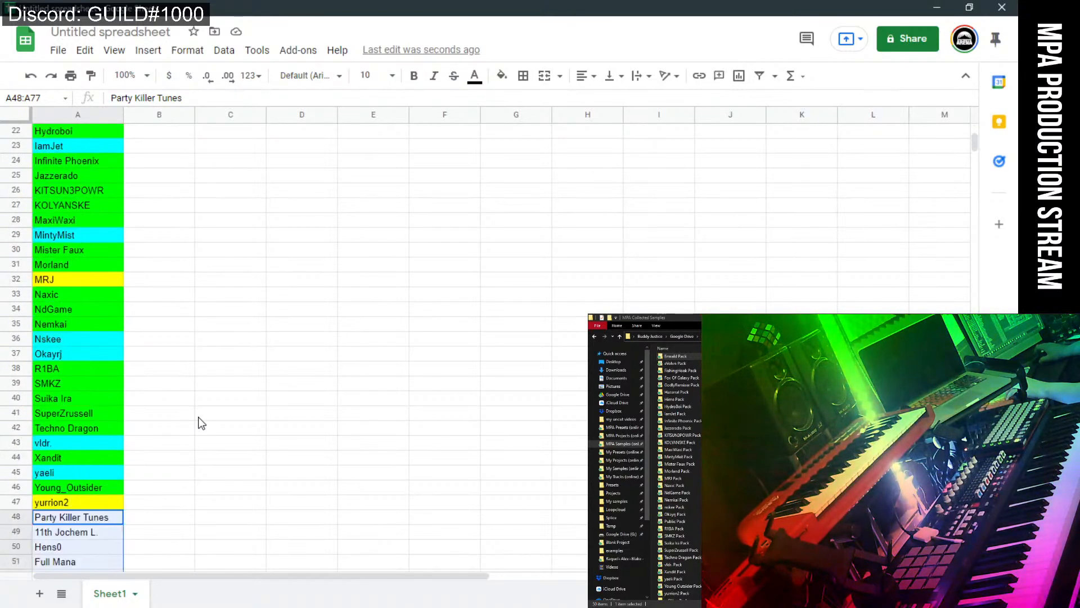
{"action": "scroll", "coordinate": [200, 418], "scroll_direction": "down", "scroll_amount": 2}
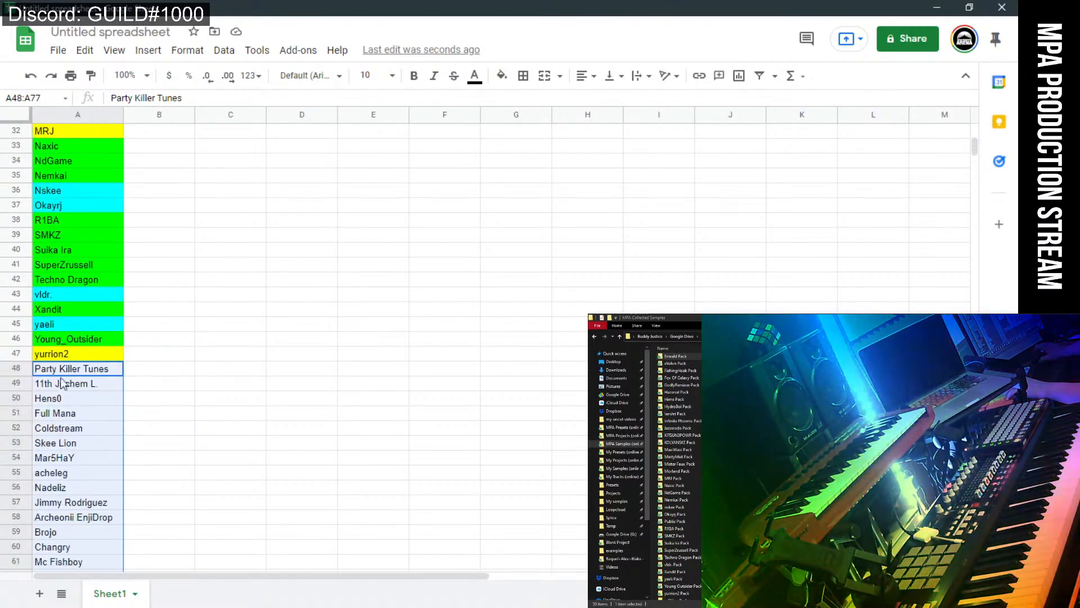
Fill cells A48:A77 with cyan and scroll the list to review the colouring.
{"action": "left_click", "coordinate": [502, 77]}
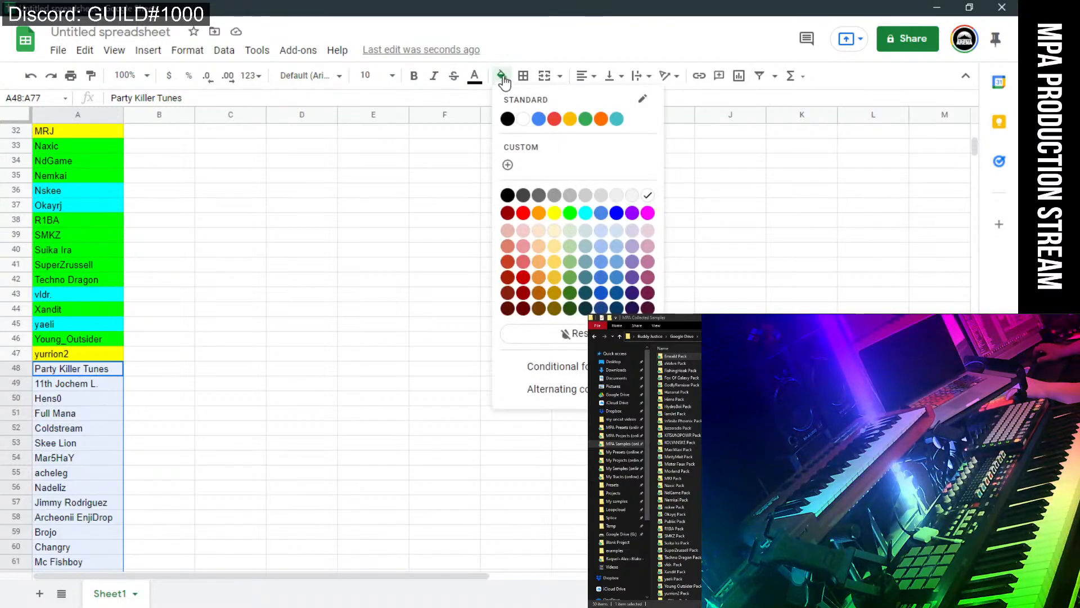
{"action": "left_click", "coordinate": [588, 214]}
{"action": "left_click", "coordinate": [353, 269]}
{"action": "left_click", "coordinate": [393, 356]}
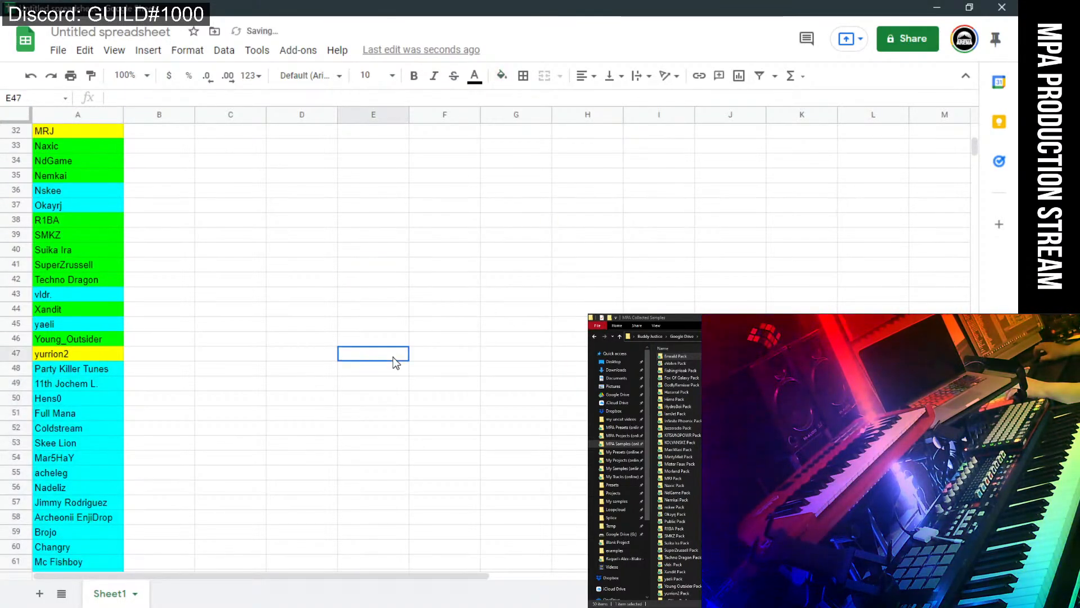
{"action": "scroll", "coordinate": [360, 471], "scroll_direction": "down", "scroll_amount": 7}
{"action": "scroll", "coordinate": [362, 467], "scroll_direction": "up", "scroll_amount": 5}
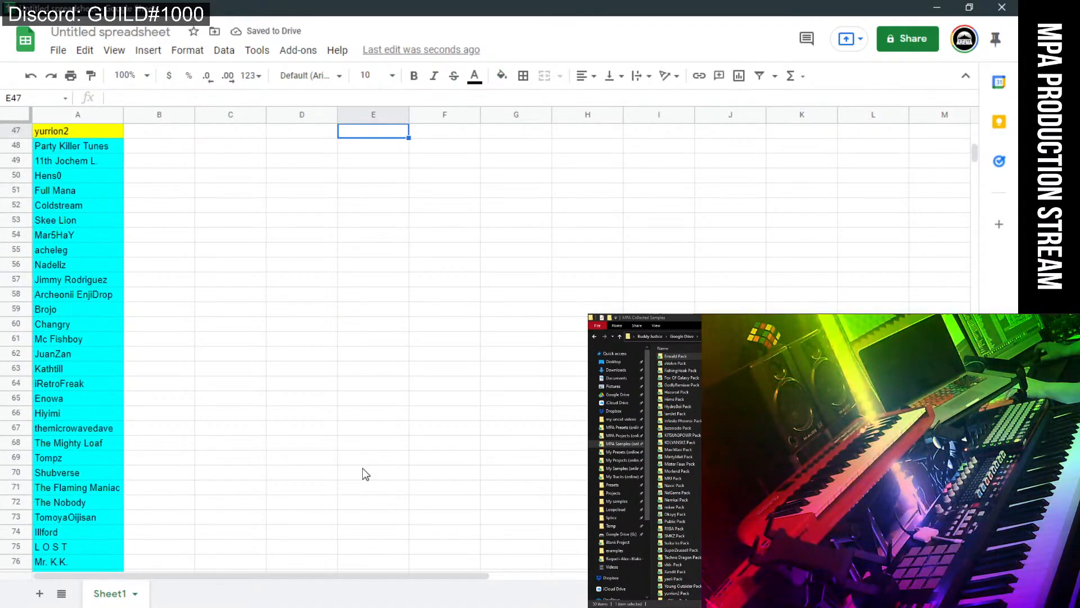
{"action": "scroll", "coordinate": [362, 468], "scroll_direction": "down", "scroll_amount": 2}
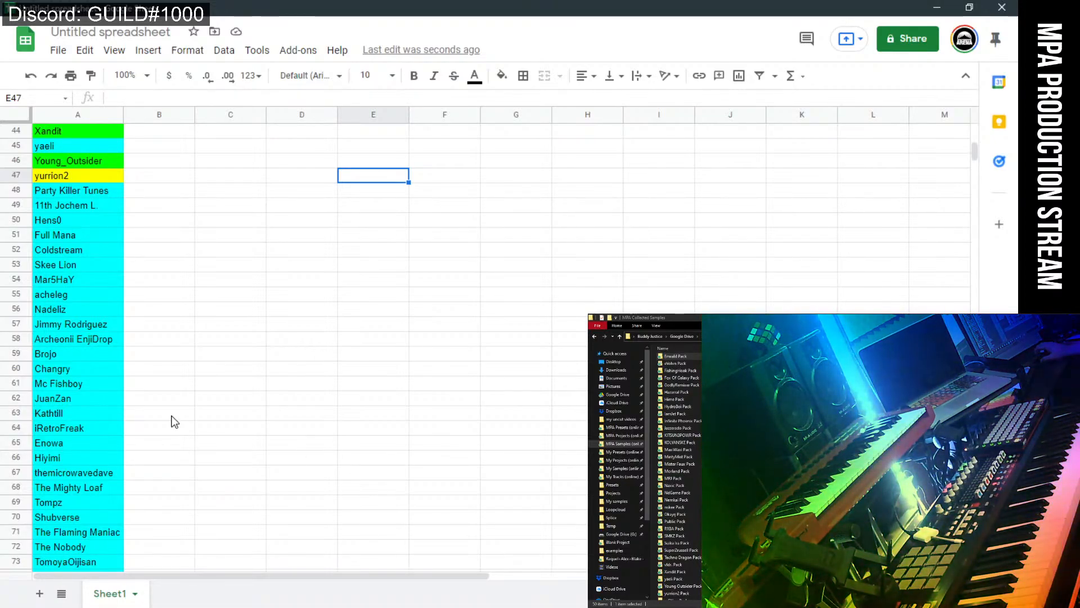
{"action": "scroll", "coordinate": [198, 471], "scroll_direction": "down", "scroll_amount": 1}
{"action": "scroll", "coordinate": [198, 471], "scroll_direction": "down", "scroll_amount": 3}
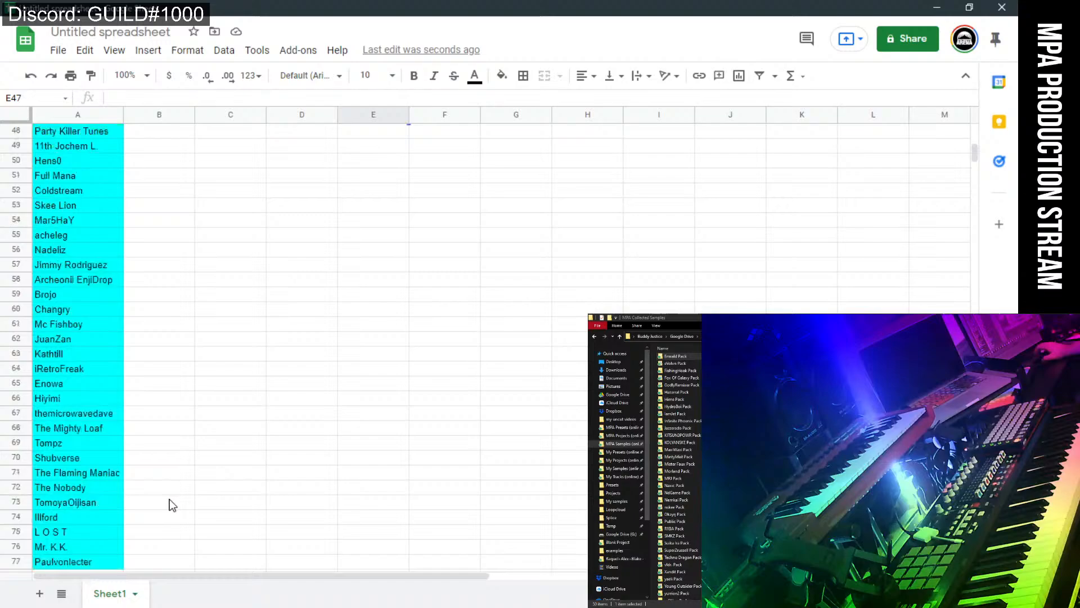
{"action": "left_click", "coordinate": [202, 457]}
{"action": "scroll", "coordinate": [170, 475], "scroll_direction": "up", "scroll_amount": 4}
{"action": "scroll", "coordinate": [160, 469], "scroll_direction": "up", "scroll_amount": 6}
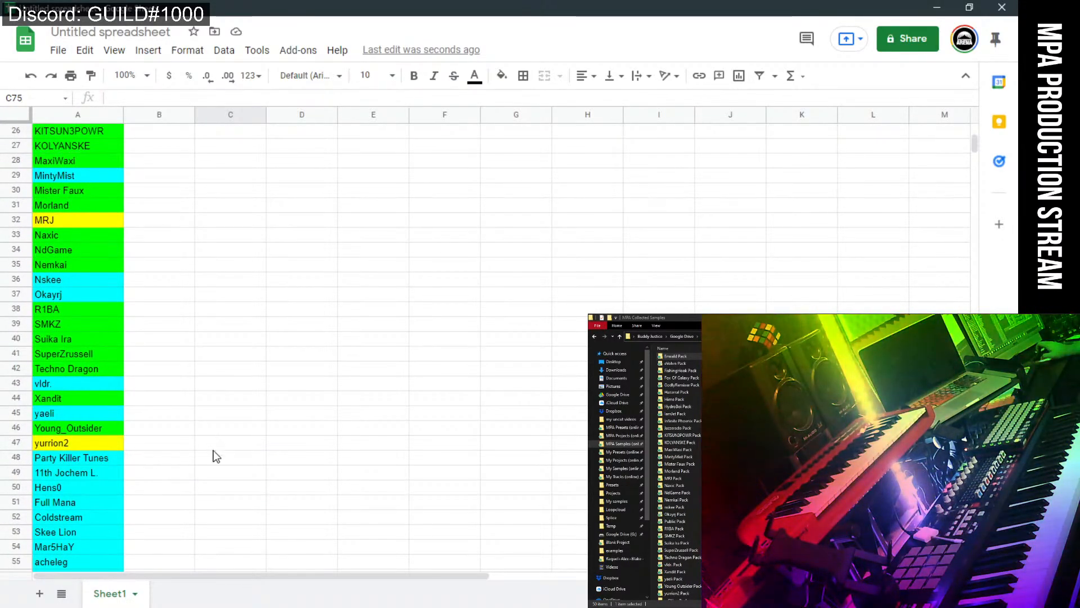
{"action": "scroll", "coordinate": [196, 439], "scroll_direction": "up", "scroll_amount": 8}
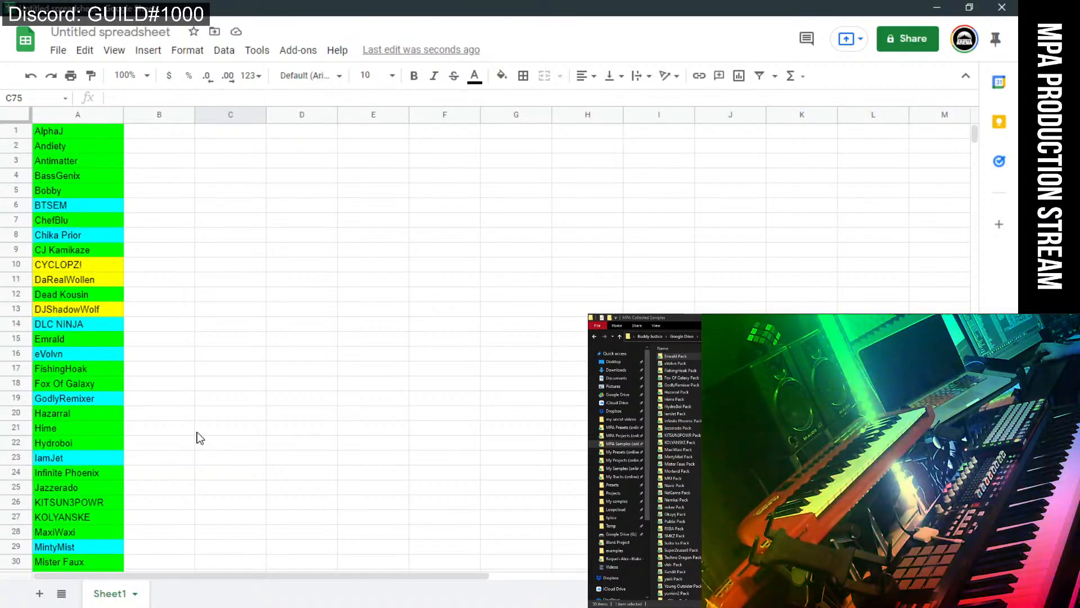
{"action": "left_click", "coordinate": [86, 205]}
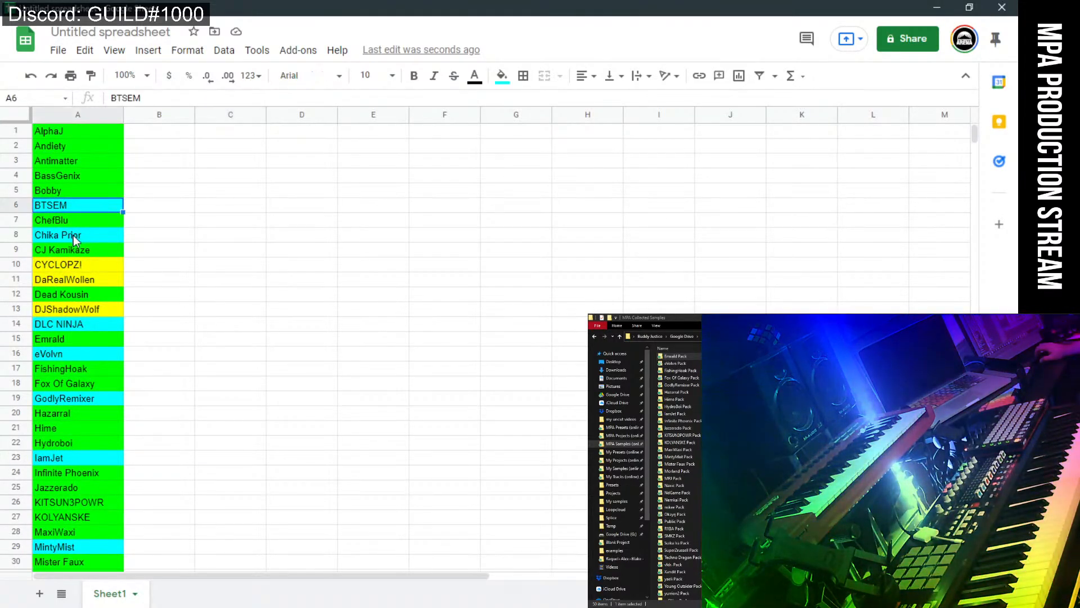
{"action": "left_click", "coordinate": [73, 237]}
{"action": "left_click", "coordinate": [69, 329]}
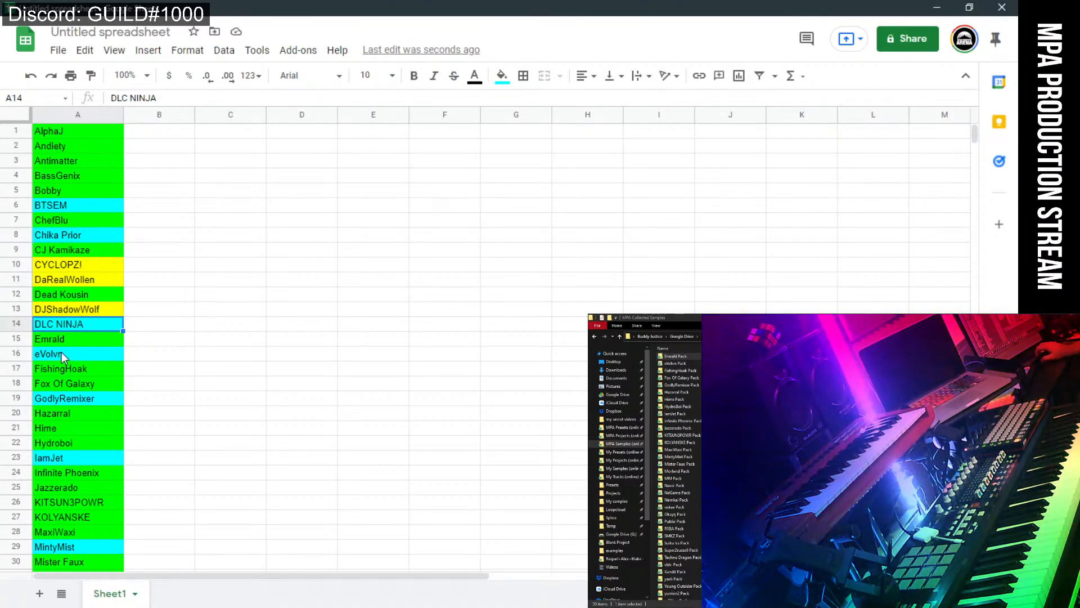
{"action": "left_click", "coordinate": [61, 352]}
{"action": "left_click", "coordinate": [66, 398]}
{"action": "left_click", "coordinate": [65, 457]}
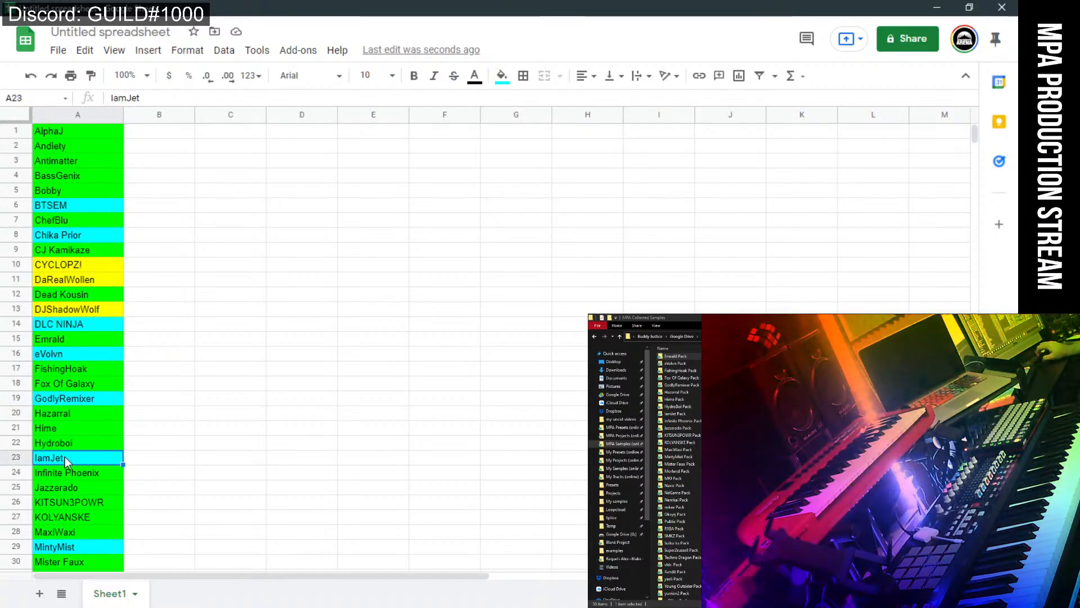
{"action": "key", "text": "ctrl+y"}
{"action": "left_click", "coordinate": [261, 463]}
{"action": "scroll", "coordinate": [276, 476], "scroll_direction": "down", "scroll_amount": 3}
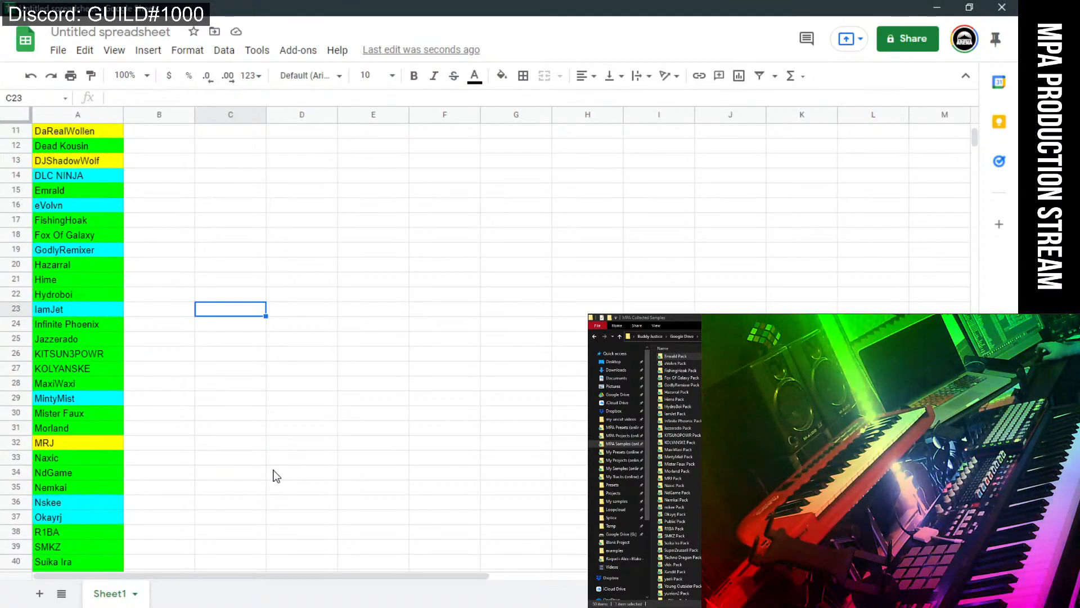
{"action": "left_click", "coordinate": [93, 397]}
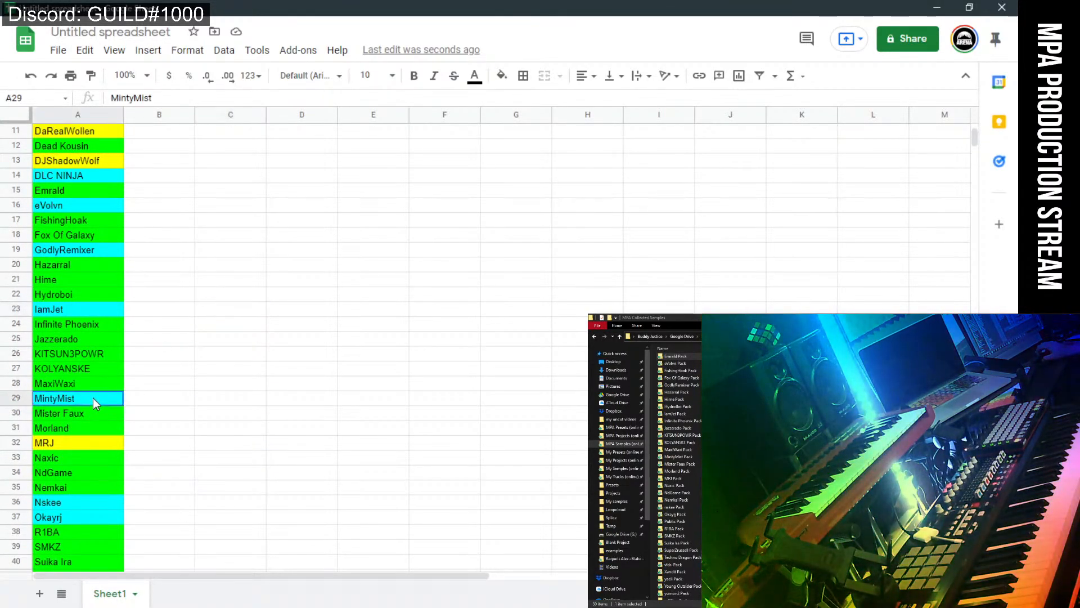
{"action": "left_click", "coordinate": [86, 516]}
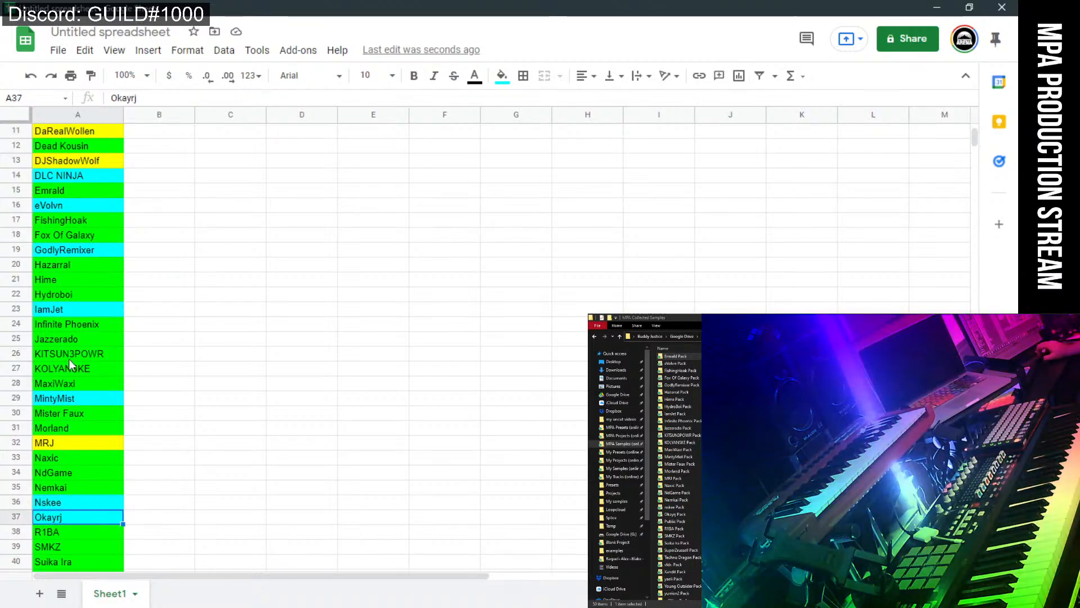
{"action": "left_click", "coordinate": [71, 311]}
{"action": "scroll", "coordinate": [198, 387], "scroll_direction": "up", "scroll_amount": 1}
{"action": "left_click", "coordinate": [200, 386]}
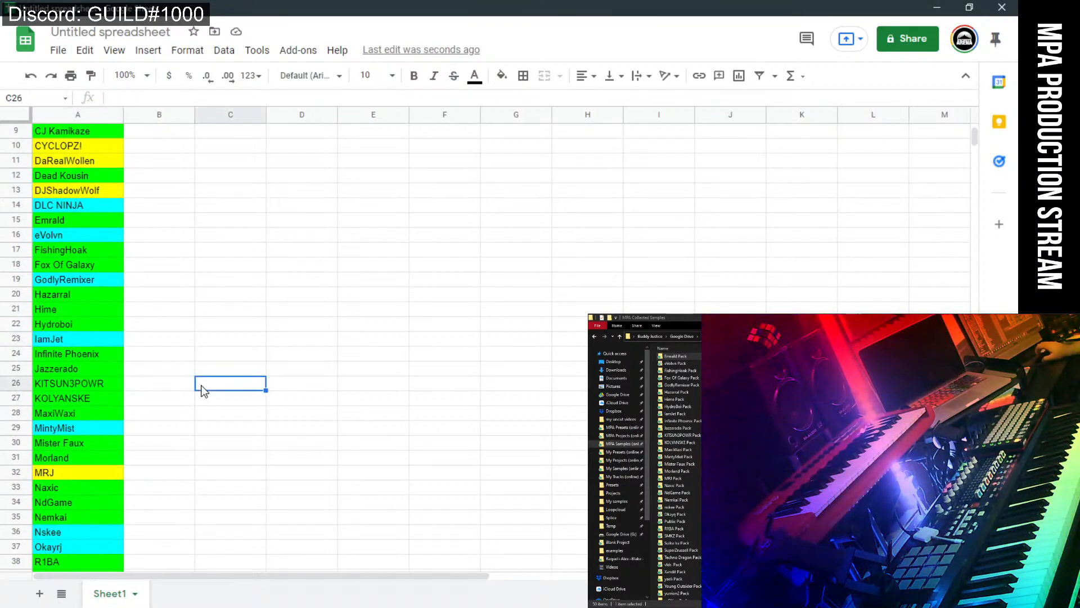
{"action": "scroll", "coordinate": [203, 388], "scroll_direction": "up", "scroll_amount": 2}
{"action": "left_click", "coordinate": [203, 385]}
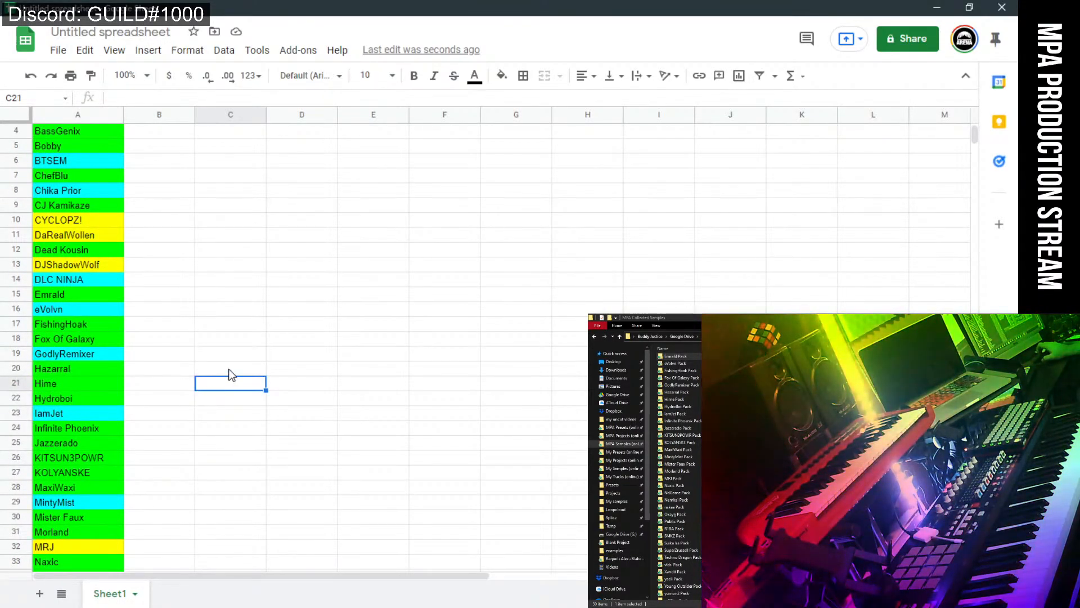
{"action": "scroll", "coordinate": [229, 375], "scroll_direction": "up", "scroll_amount": 1}
{"action": "scroll", "coordinate": [230, 378], "scroll_direction": "down", "scroll_amount": 2}
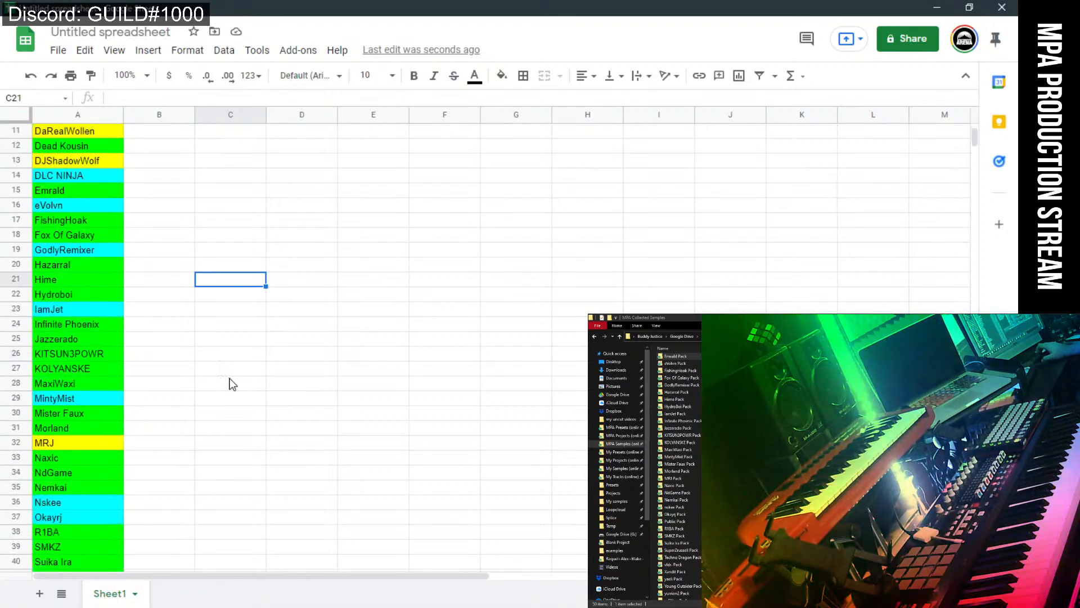
{"action": "scroll", "coordinate": [231, 381], "scroll_direction": "down", "scroll_amount": 1}
{"action": "scroll", "coordinate": [233, 383], "scroll_direction": "up", "scroll_amount": 2}
{"action": "scroll", "coordinate": [233, 384], "scroll_direction": "up", "scroll_amount": 2}
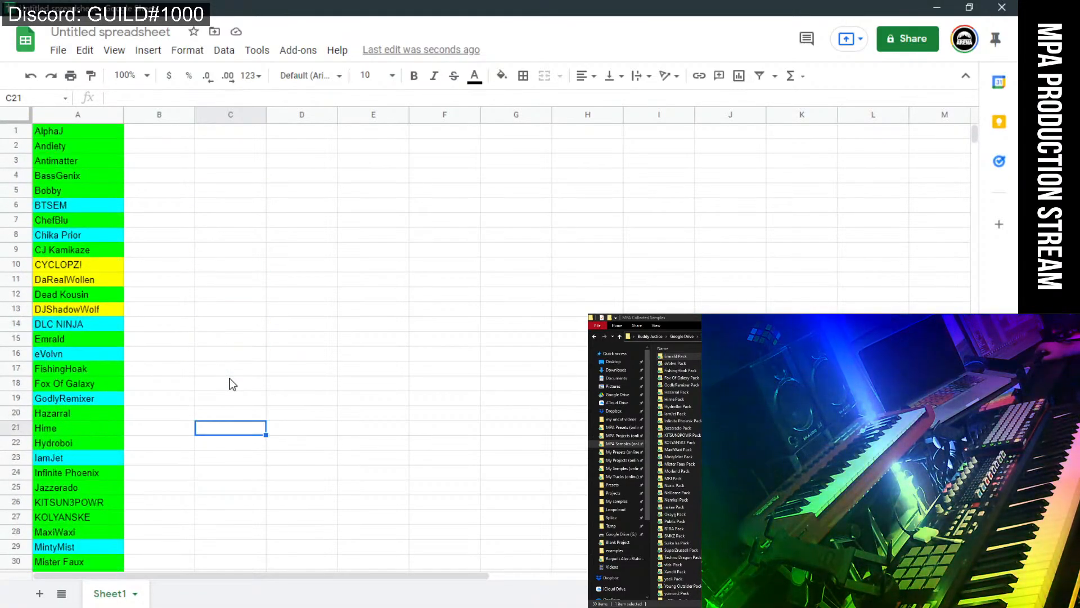
{"action": "scroll", "coordinate": [233, 384], "scroll_direction": "down", "scroll_amount": 10}
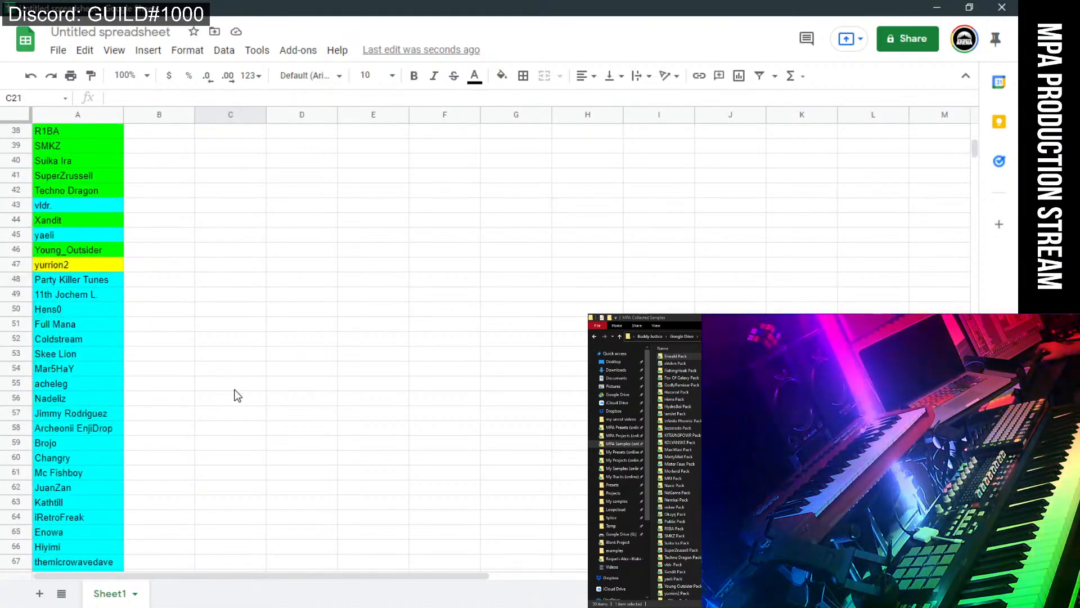
{"action": "scroll", "coordinate": [238, 395], "scroll_direction": "up", "scroll_amount": 10}
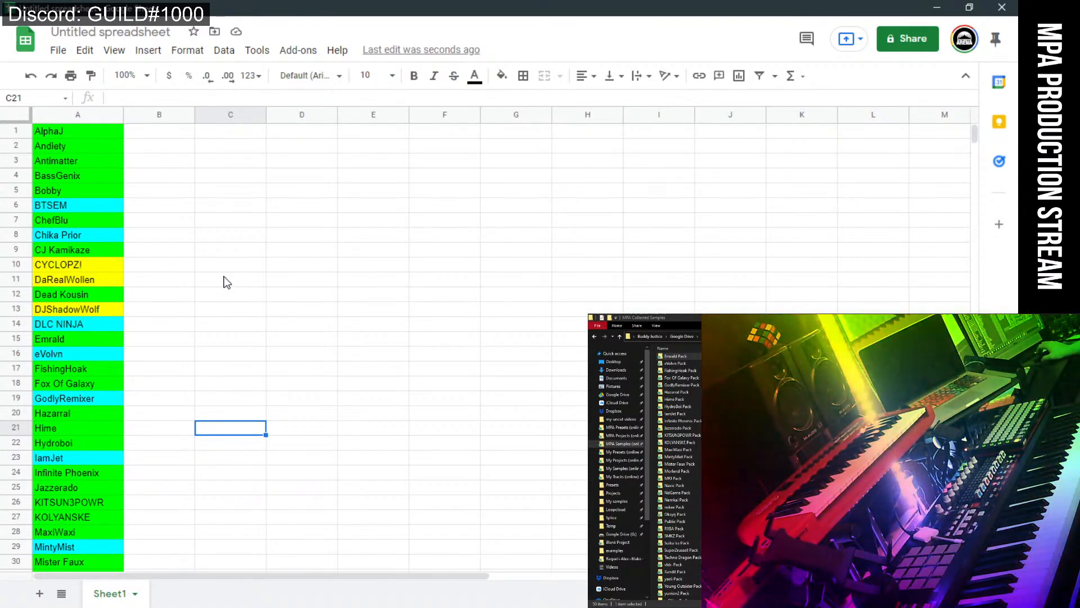
Review the yellow entries in A10 and A11 and the entry in row 32.
{"action": "left_click", "coordinate": [106, 269]}
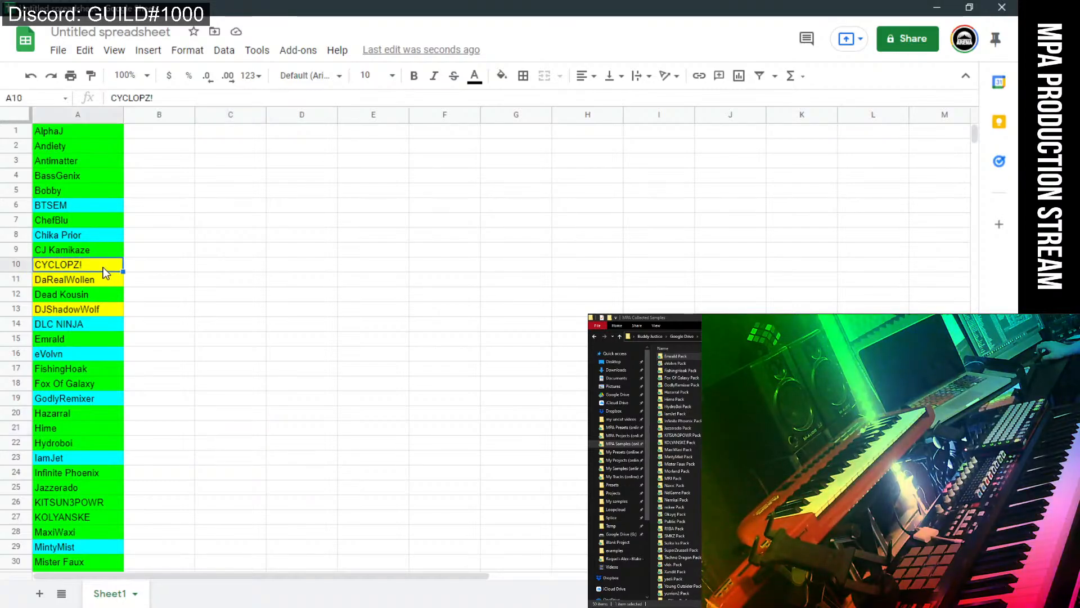
{"action": "left_click", "coordinate": [94, 280]}
{"action": "scroll", "coordinate": [73, 361], "scroll_direction": "down", "scroll_amount": 2}
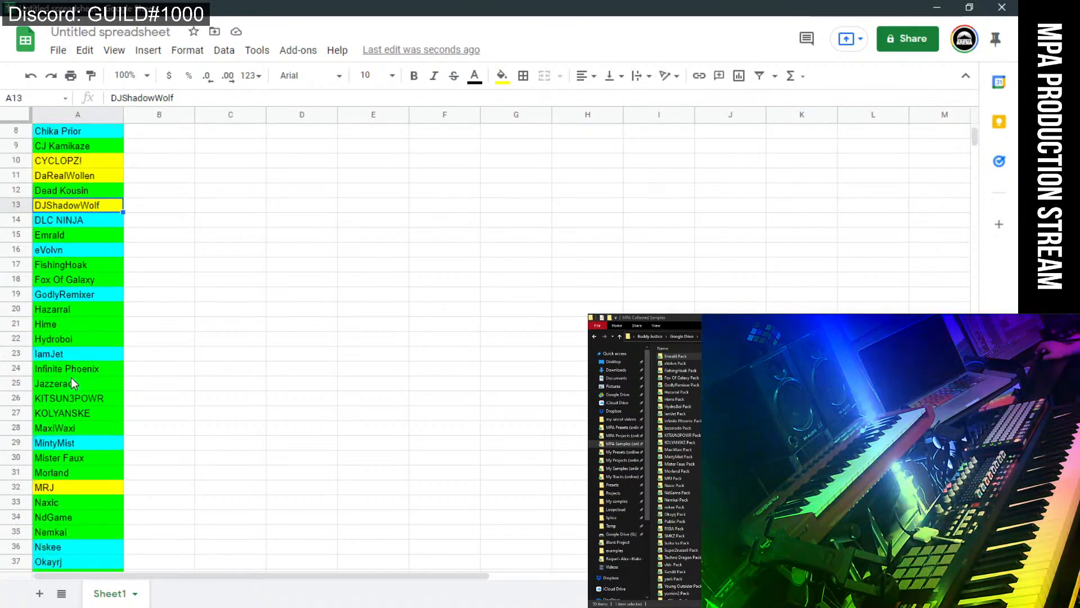
{"action": "left_click", "coordinate": [82, 486]}
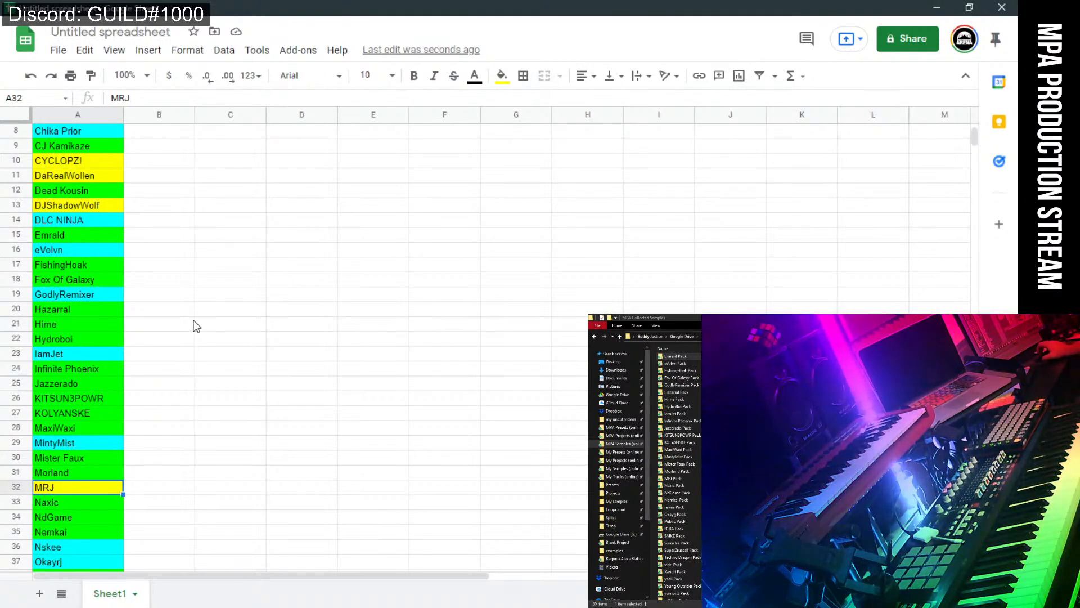
{"action": "scroll", "coordinate": [193, 323], "scroll_direction": "up", "scroll_amount": 2}
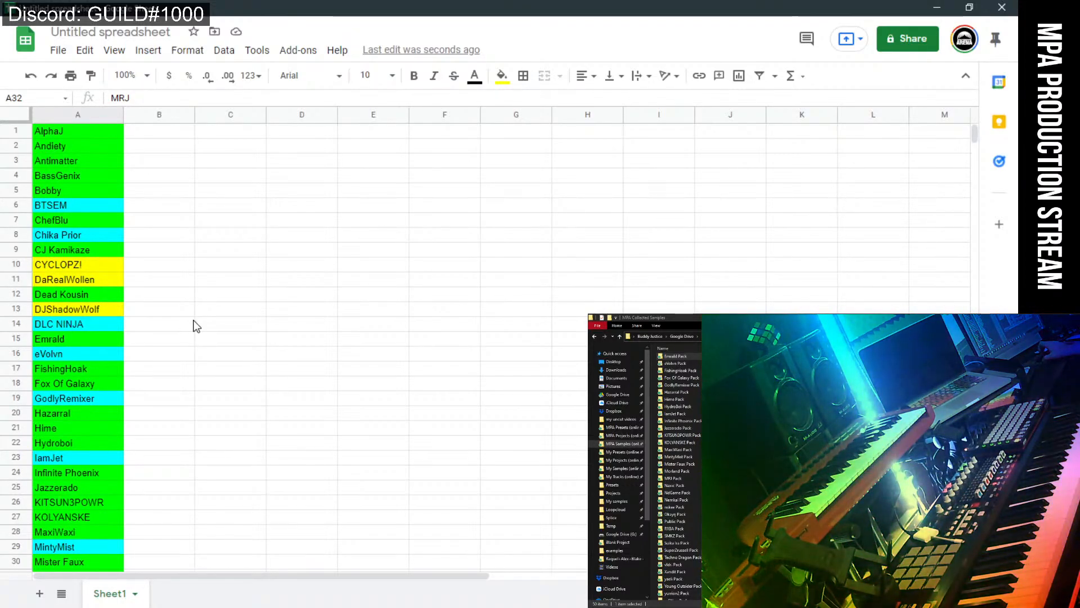
{"action": "left_click", "coordinate": [93, 279]}
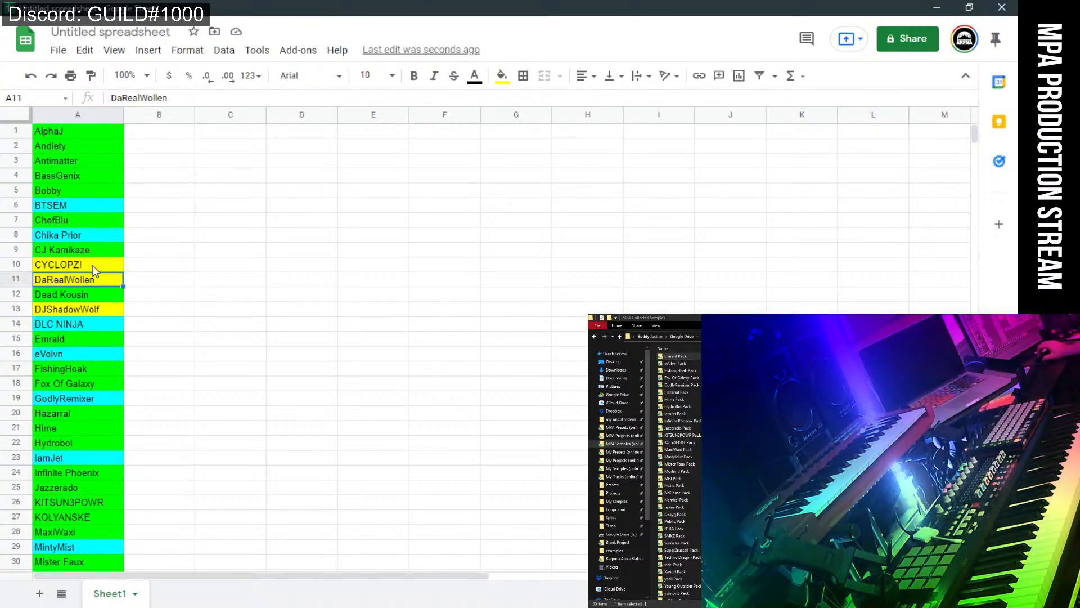
{"action": "left_click", "coordinate": [93, 265]}
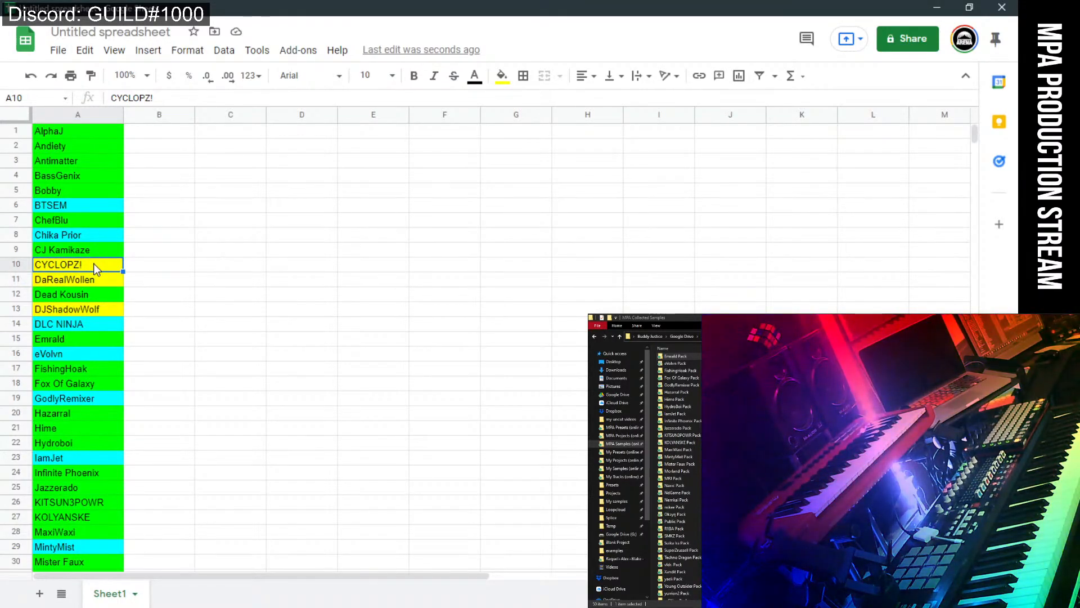
Change cell A13's fill from yellow to green, leaving A10 and A11 yellow.
{"action": "left_click", "coordinate": [82, 307]}
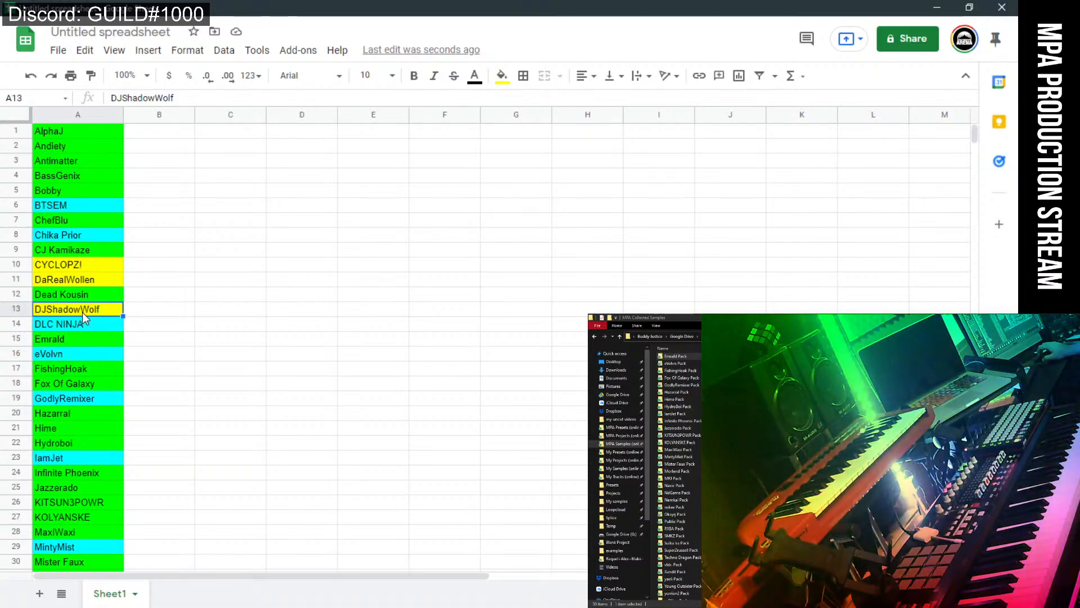
{"action": "left_click", "coordinate": [501, 76]}
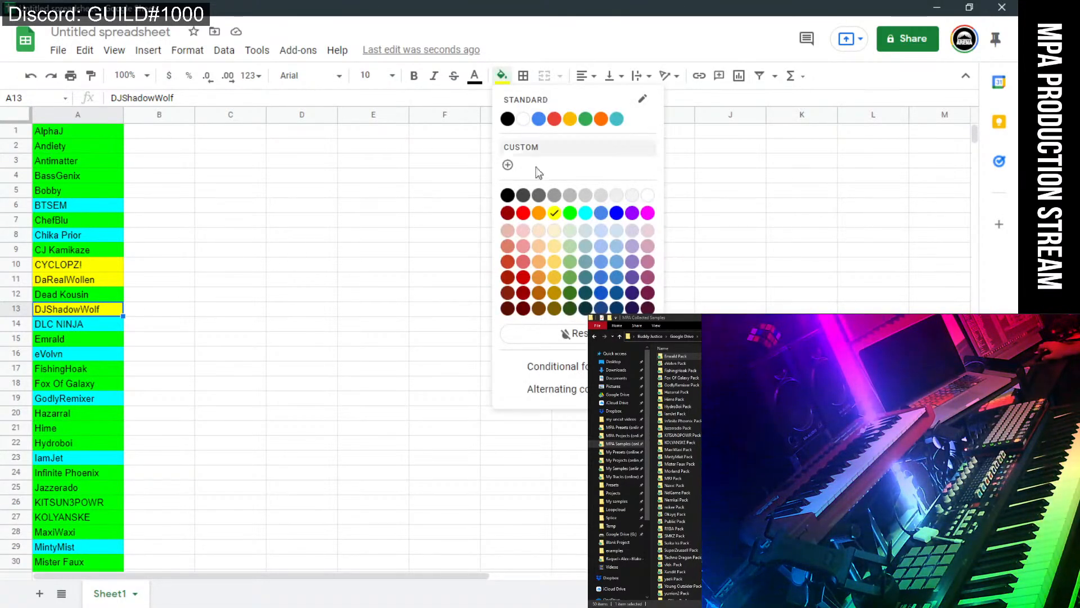
{"action": "left_click", "coordinate": [560, 214]}
{"action": "left_click", "coordinate": [329, 262]}
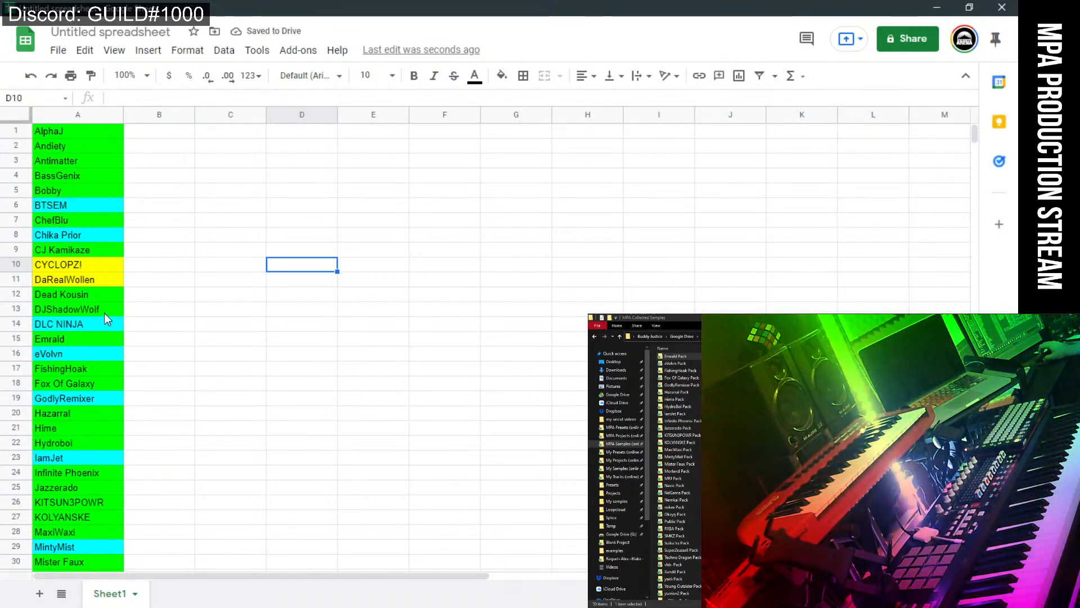
{"action": "left_click", "coordinate": [102, 279]}
{"action": "left_click", "coordinate": [101, 262]}
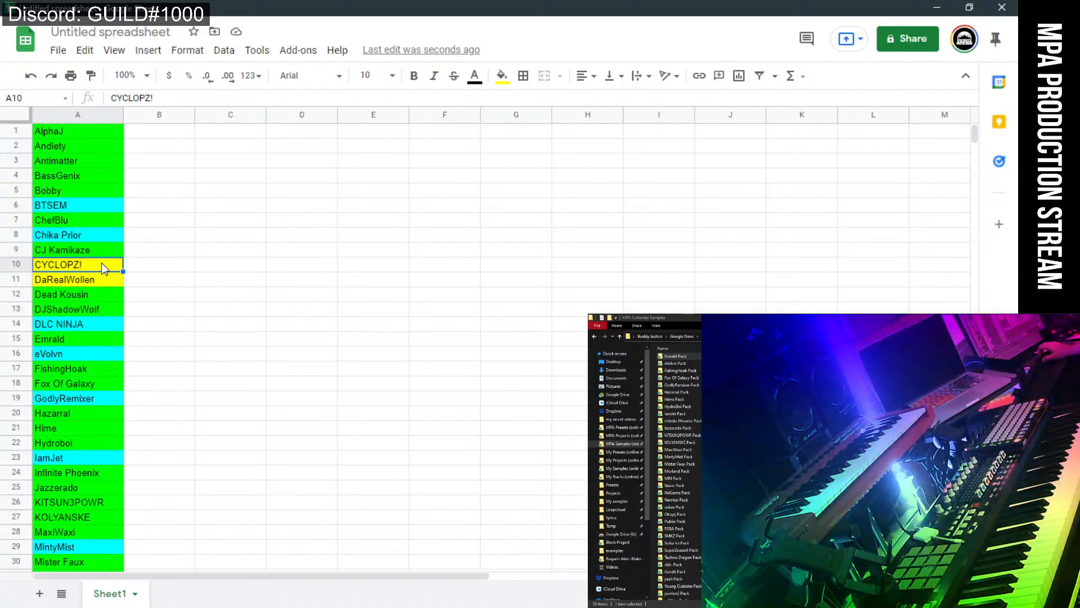
{"action": "left_click", "coordinate": [212, 207]}
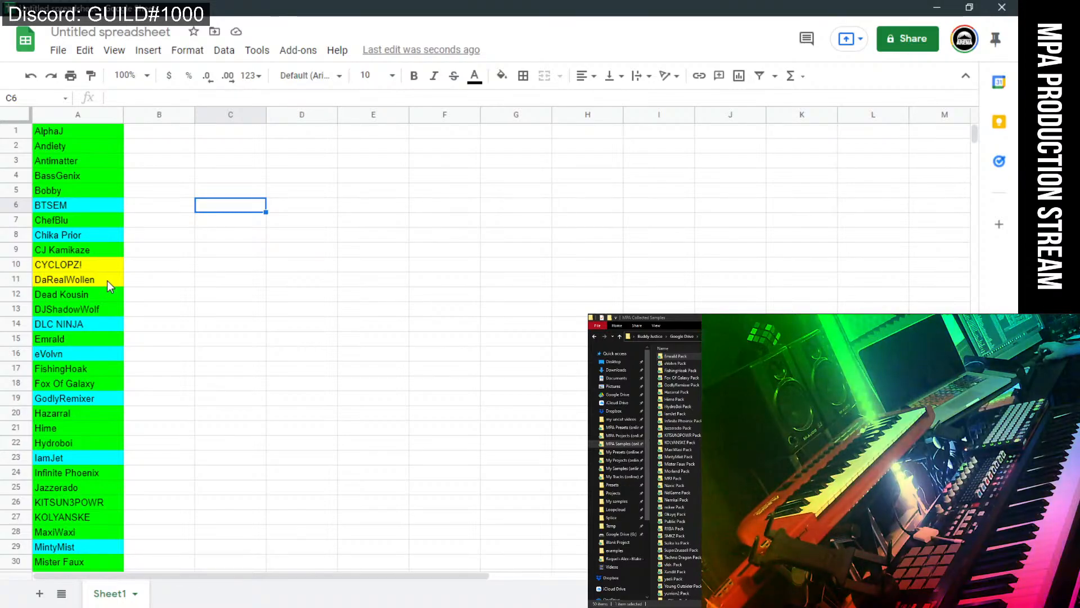
{"action": "left_click", "coordinate": [168, 279]}
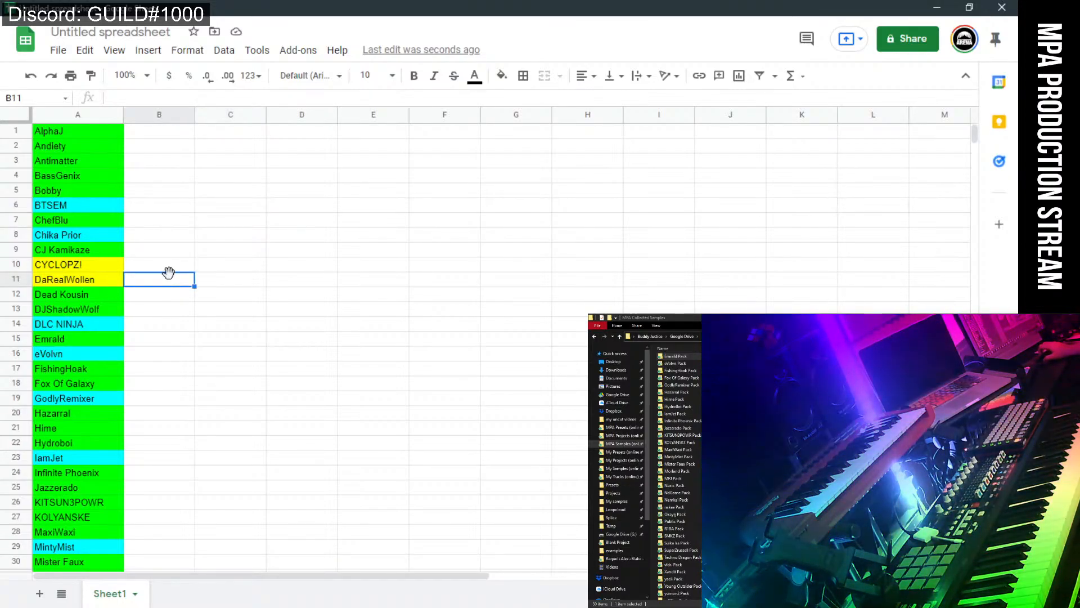
{"action": "left_click", "coordinate": [190, 195]}
{"action": "scroll", "coordinate": [206, 350], "scroll_direction": "down", "scroll_amount": 3}
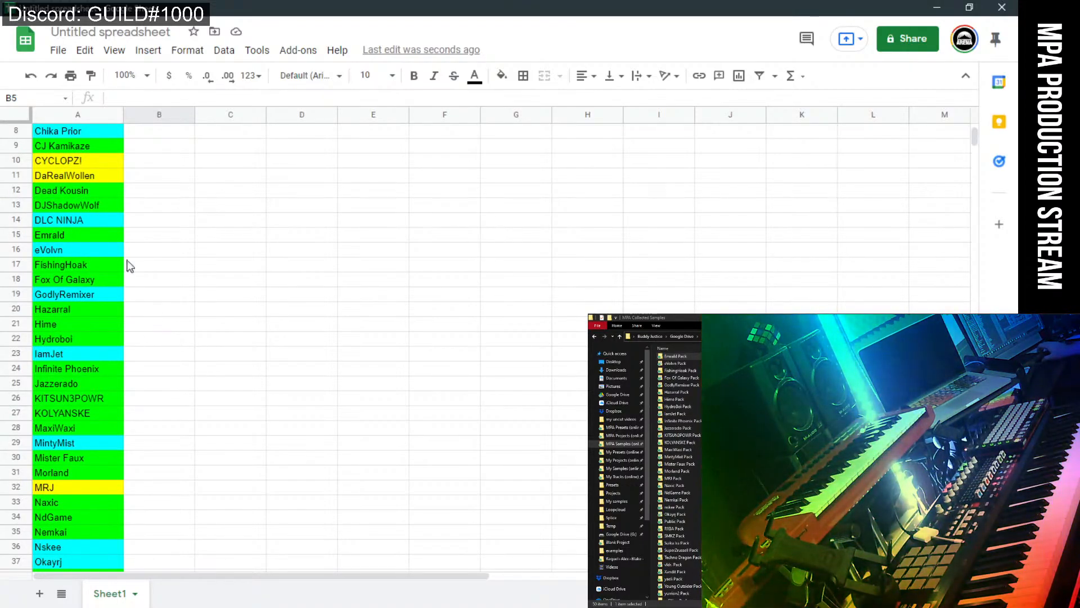
{"action": "scroll", "coordinate": [216, 345], "scroll_direction": "down", "scroll_amount": 1}
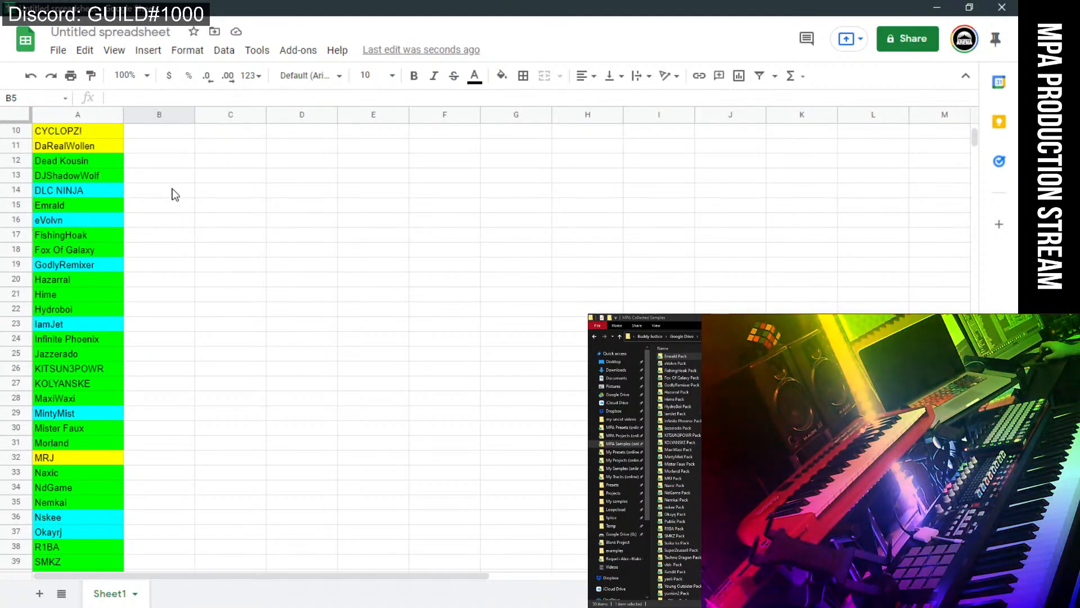
{"action": "scroll", "coordinate": [216, 436], "scroll_direction": "down", "scroll_amount": 2}
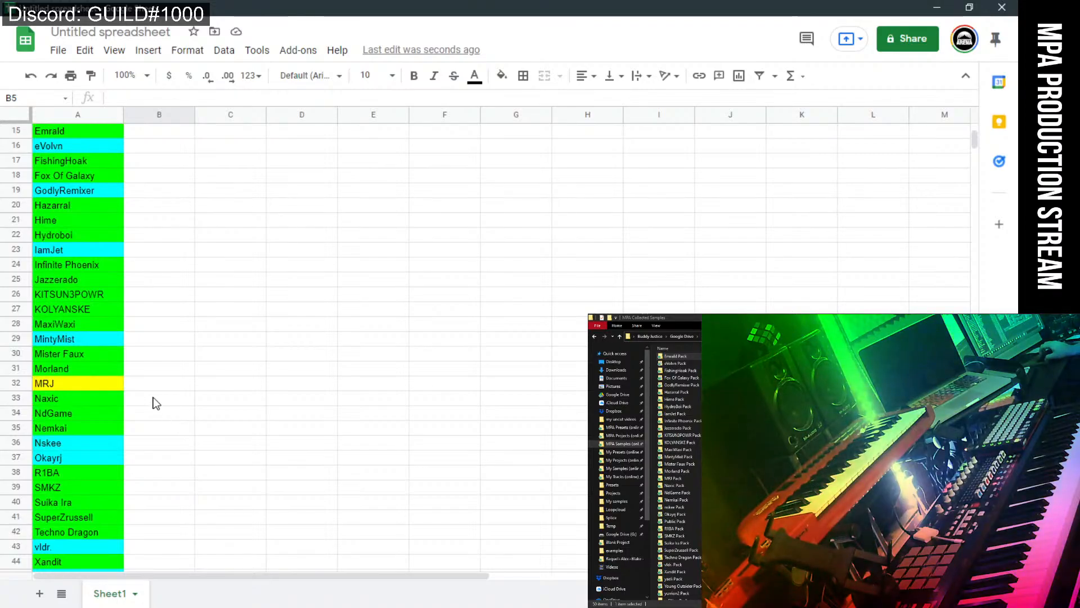
{"action": "scroll", "coordinate": [163, 388], "scroll_direction": "down", "scroll_amount": 3}
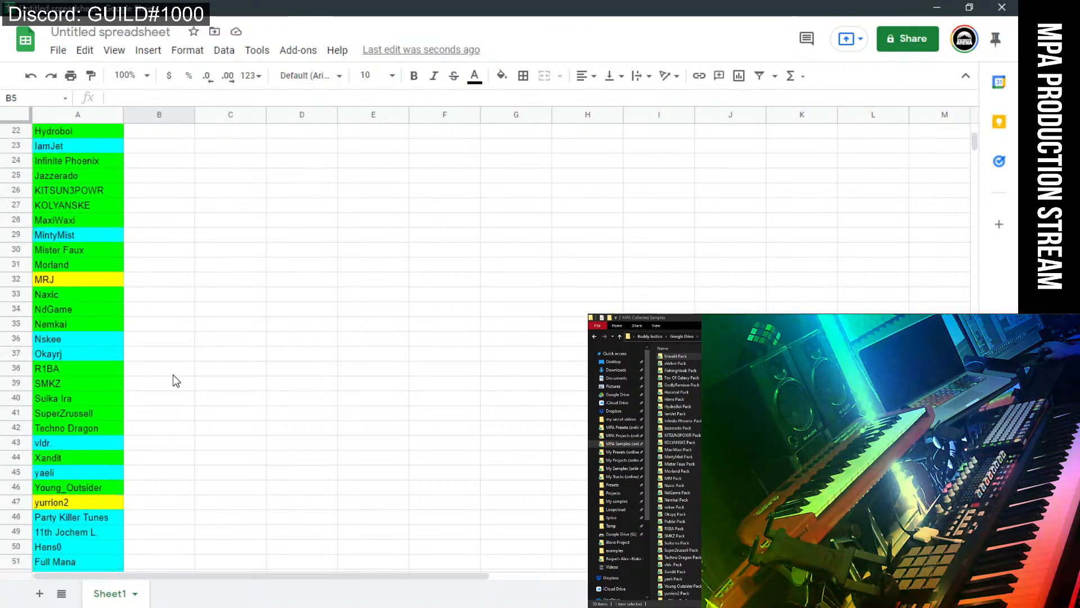
{"action": "left_click", "coordinate": [98, 278]}
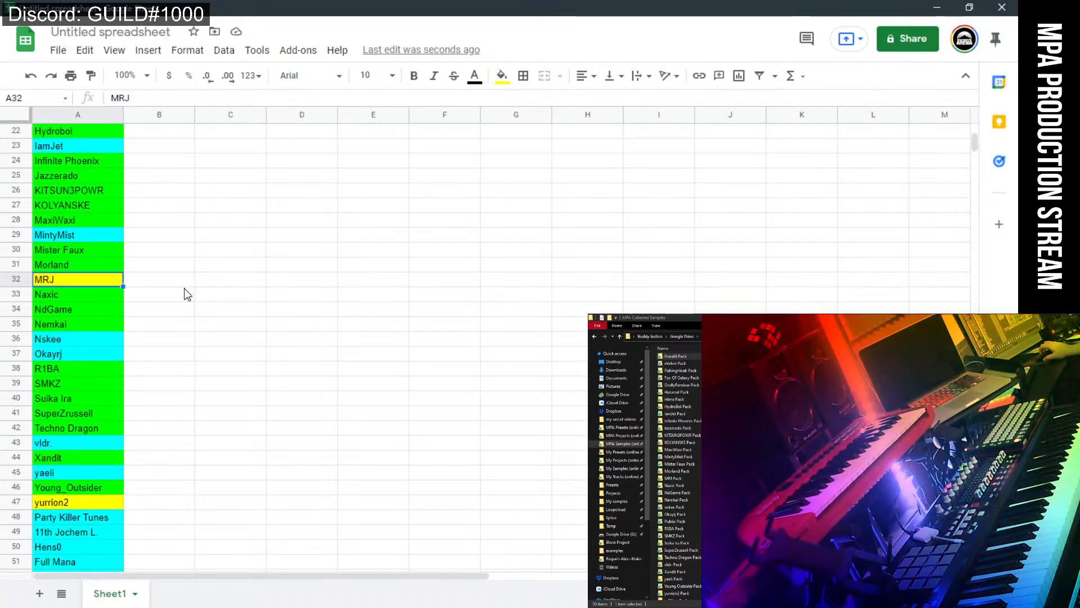
{"action": "scroll", "coordinate": [191, 312], "scroll_direction": "down", "scroll_amount": 1}
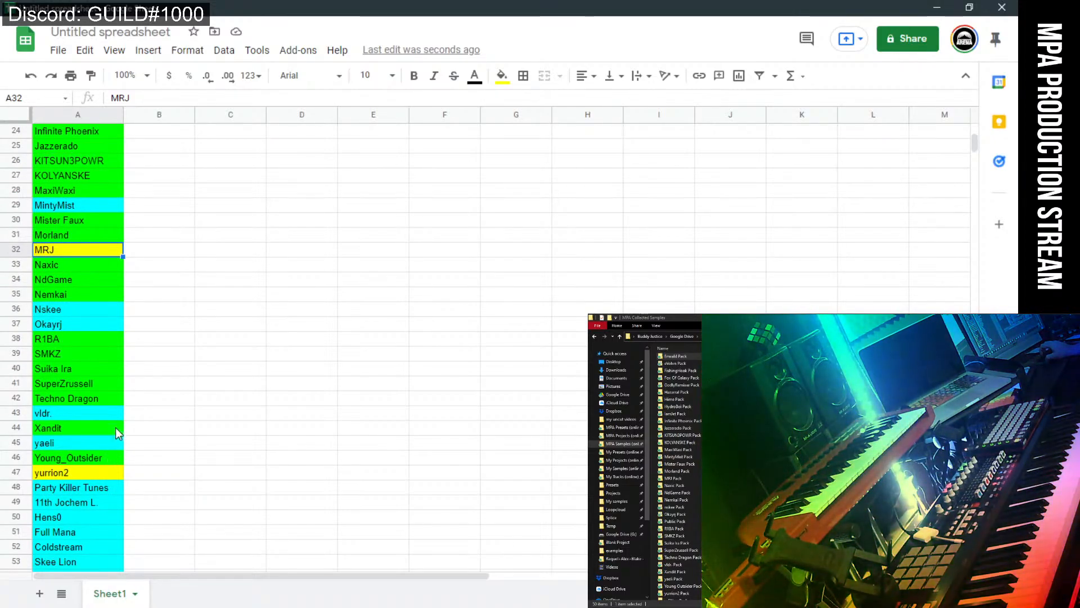
{"action": "left_click", "coordinate": [213, 355]}
{"action": "scroll", "coordinate": [169, 371], "scroll_direction": "down", "scroll_amount": 3}
{"action": "left_click", "coordinate": [101, 368]}
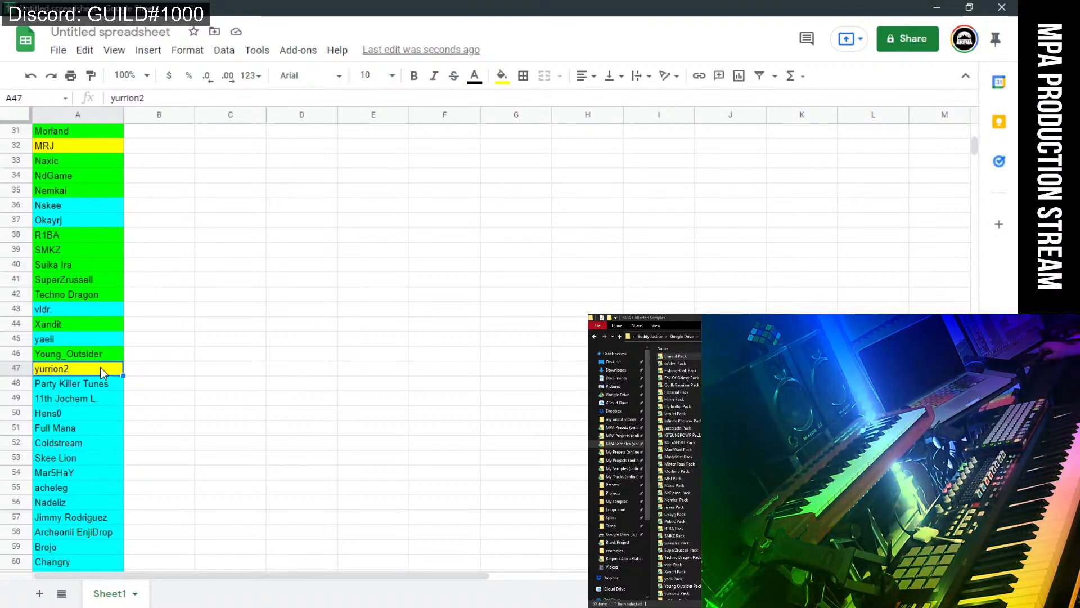
{"action": "left_click", "coordinate": [153, 371]}
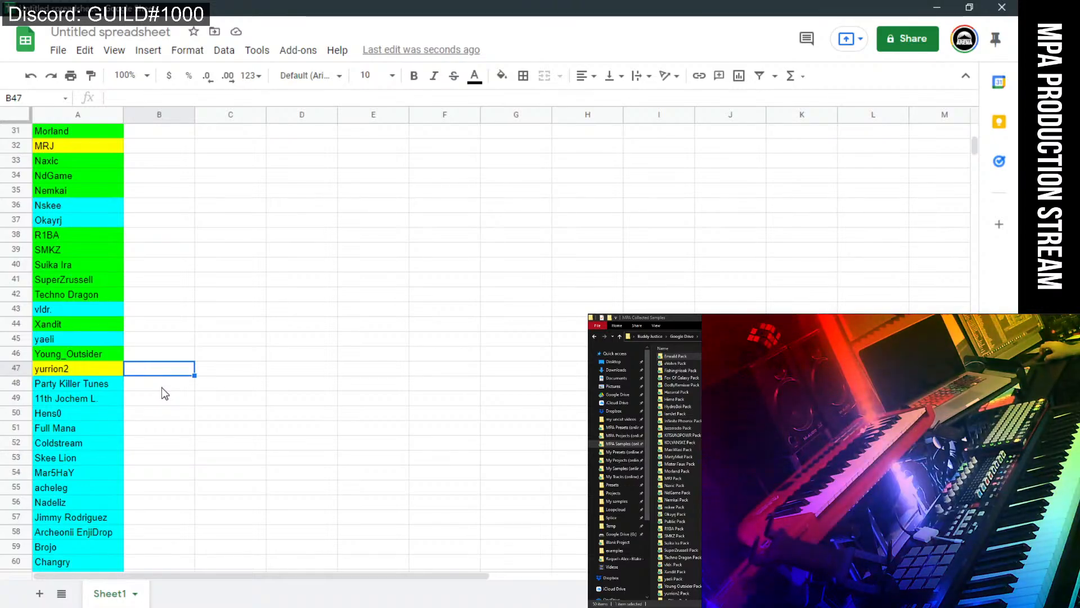
{"action": "left_click", "coordinate": [120, 370]}
{"action": "left_click", "coordinate": [245, 401]}
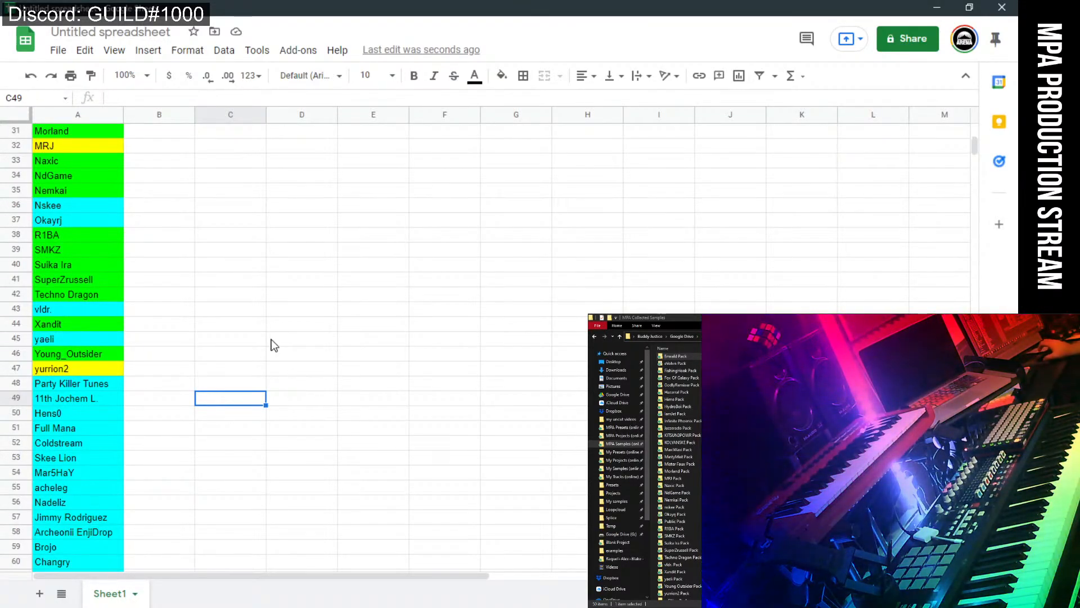
{"action": "scroll", "coordinate": [262, 397], "scroll_direction": "down", "scroll_amount": 2}
{"action": "scroll", "coordinate": [261, 397], "scroll_direction": "down", "scroll_amount": 7}
{"action": "scroll", "coordinate": [232, 425], "scroll_direction": "up", "scroll_amount": 6}
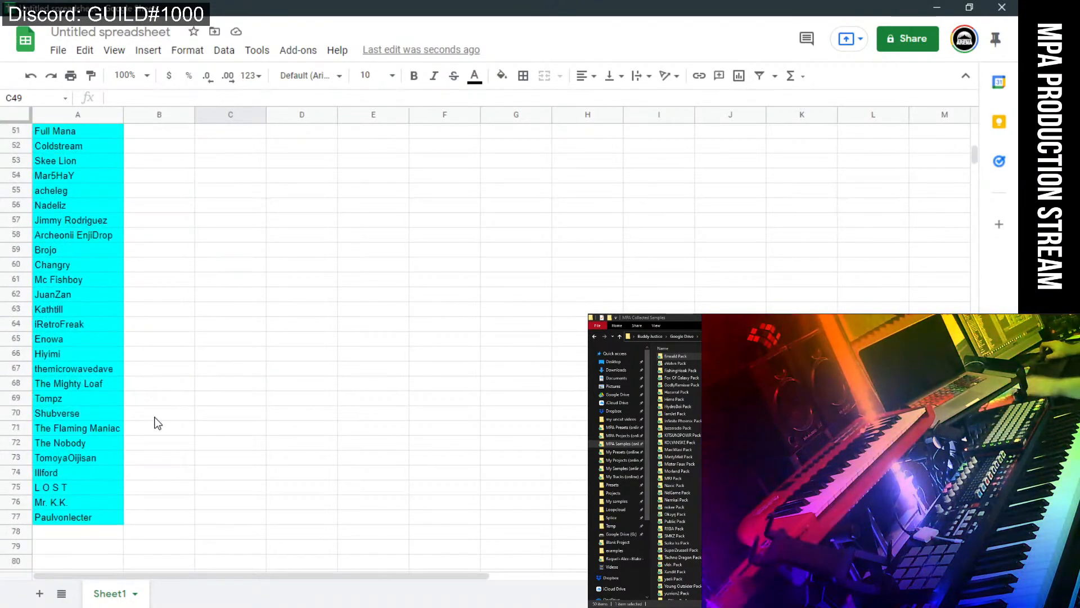
{"action": "left_click", "coordinate": [285, 358]}
{"action": "scroll", "coordinate": [286, 359], "scroll_direction": "up", "scroll_amount": 4}
{"action": "scroll", "coordinate": [285, 360], "scroll_direction": "up", "scroll_amount": 8}
{"action": "scroll", "coordinate": [236, 393], "scroll_direction": "down", "scroll_amount": 12}
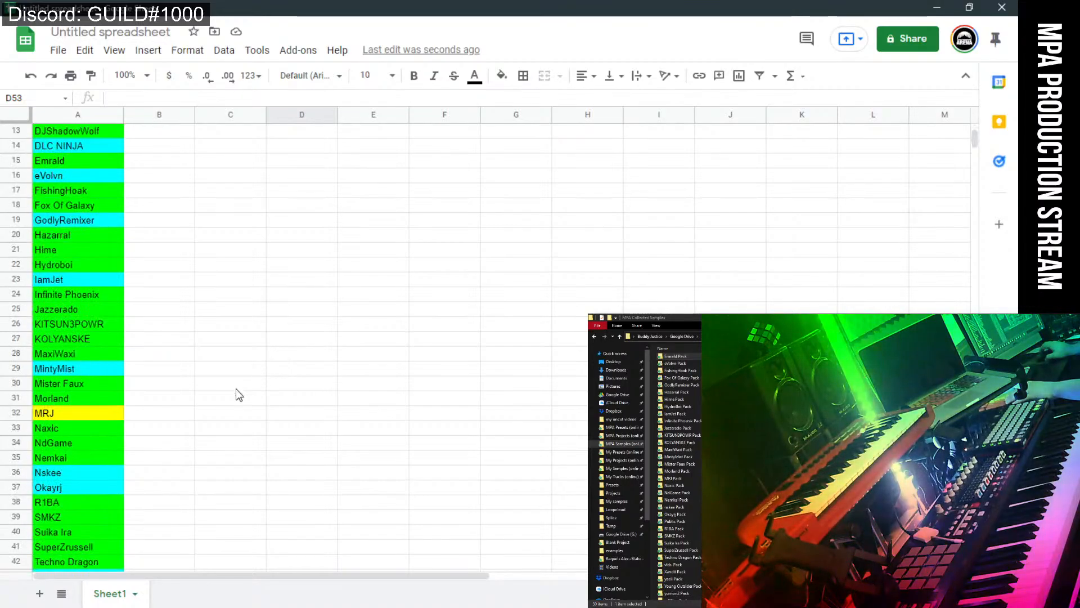
{"action": "scroll", "coordinate": [200, 447], "scroll_direction": "down", "scroll_amount": 5}
Copy the producer list in A1:A77 and switch to the MPA Community Collabs - Season 2 spreadsheet.
{"action": "left_click_drag", "start_coordinate": [112, 487], "coordinate": [50, 132]}
{"action": "right_click", "coordinate": [50, 132]}
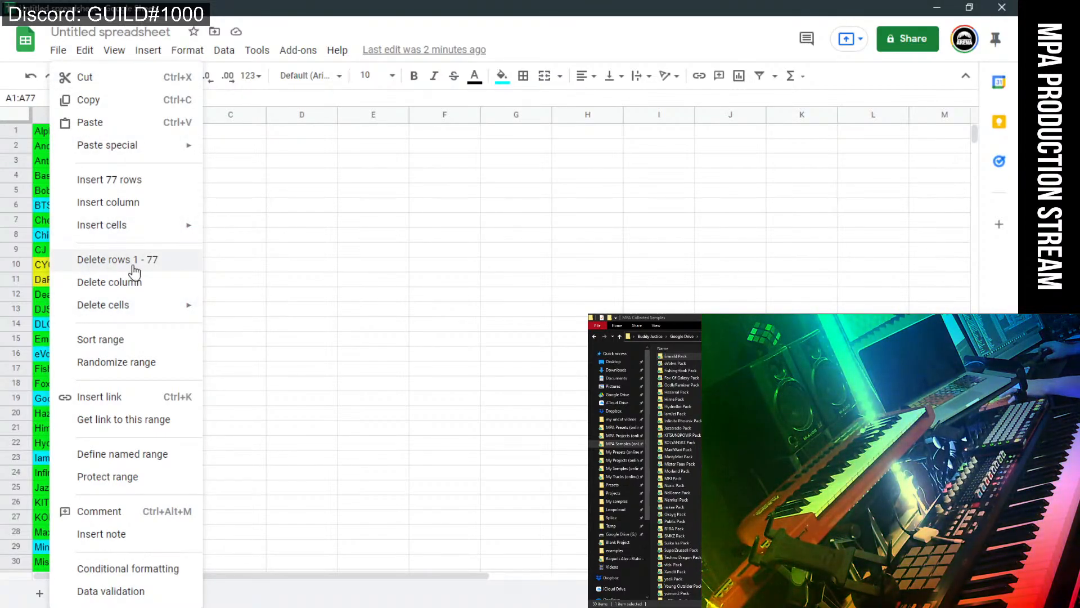
{"action": "key", "text": "ctrl+c"}
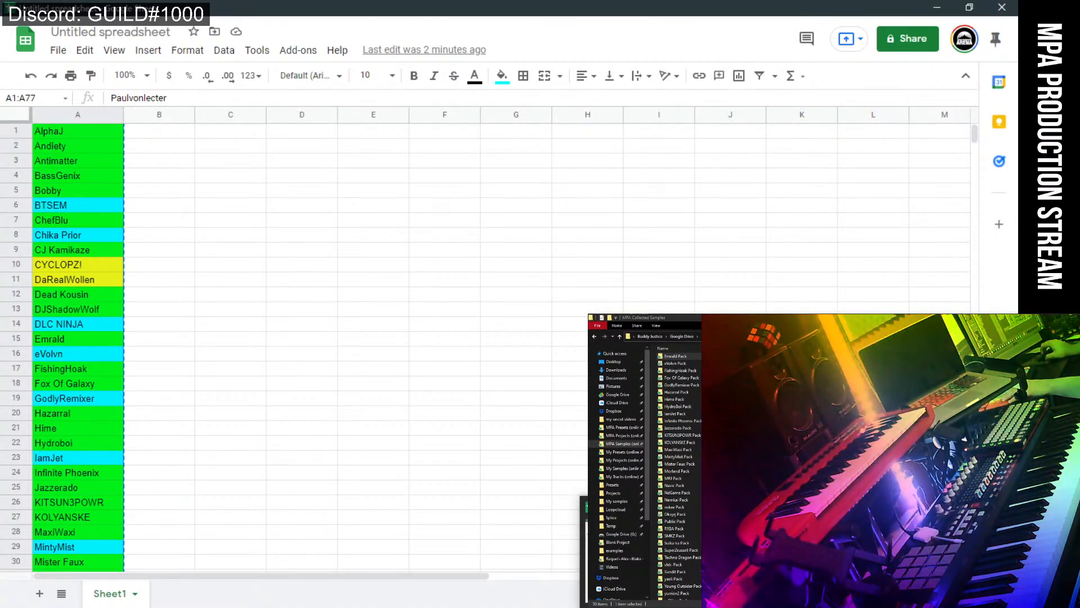
{"action": "key", "text": "alt+Tab"}
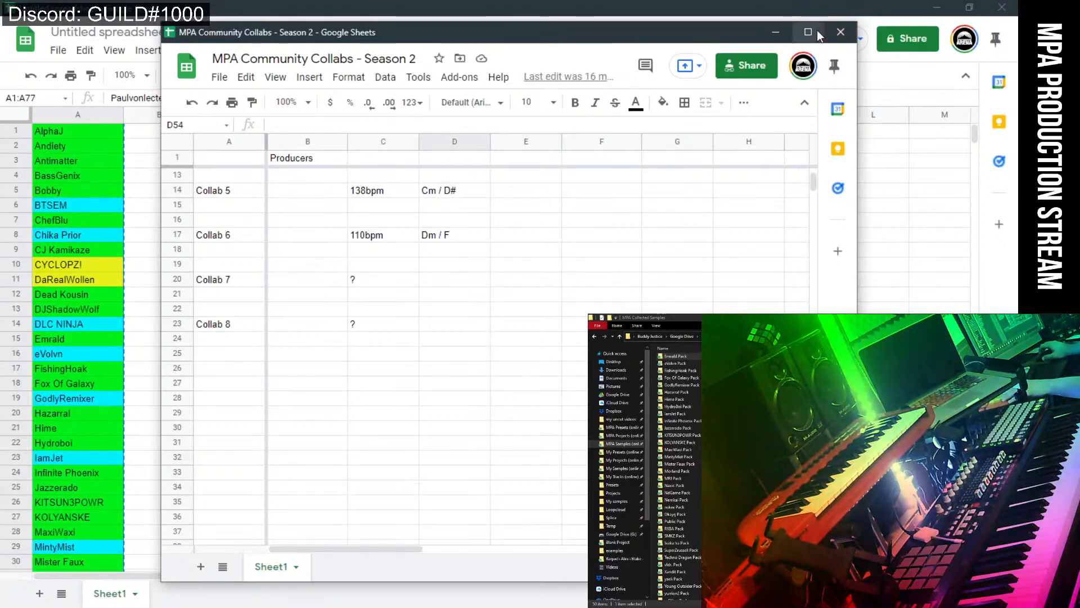
Maximize the Season 2 sheet, paste the colour-coded list into B27, and check the result.
{"action": "left_click", "coordinate": [809, 32]}
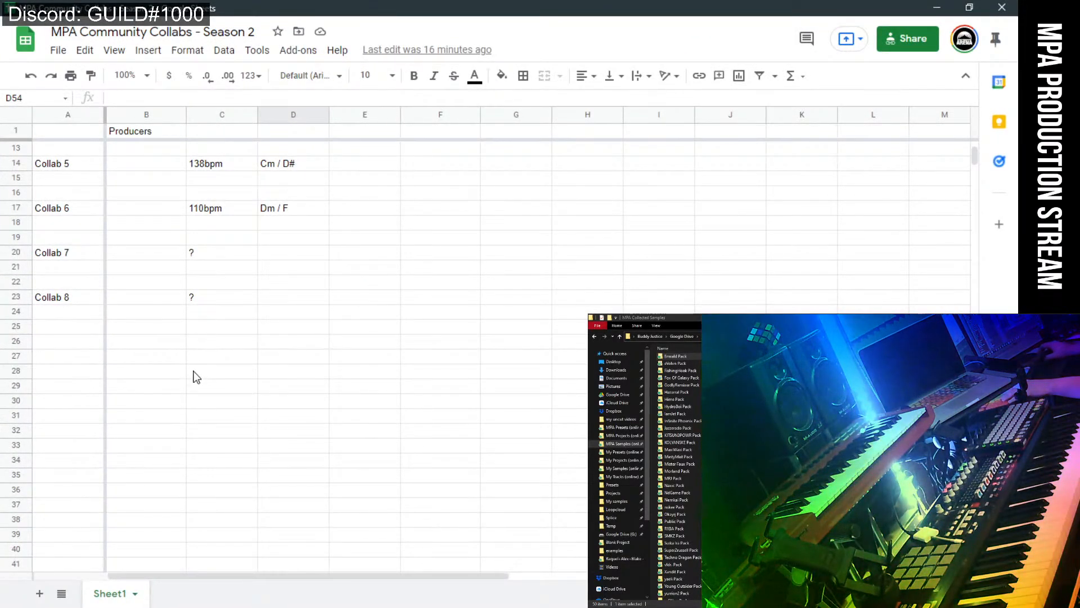
{"action": "left_click", "coordinate": [117, 352]}
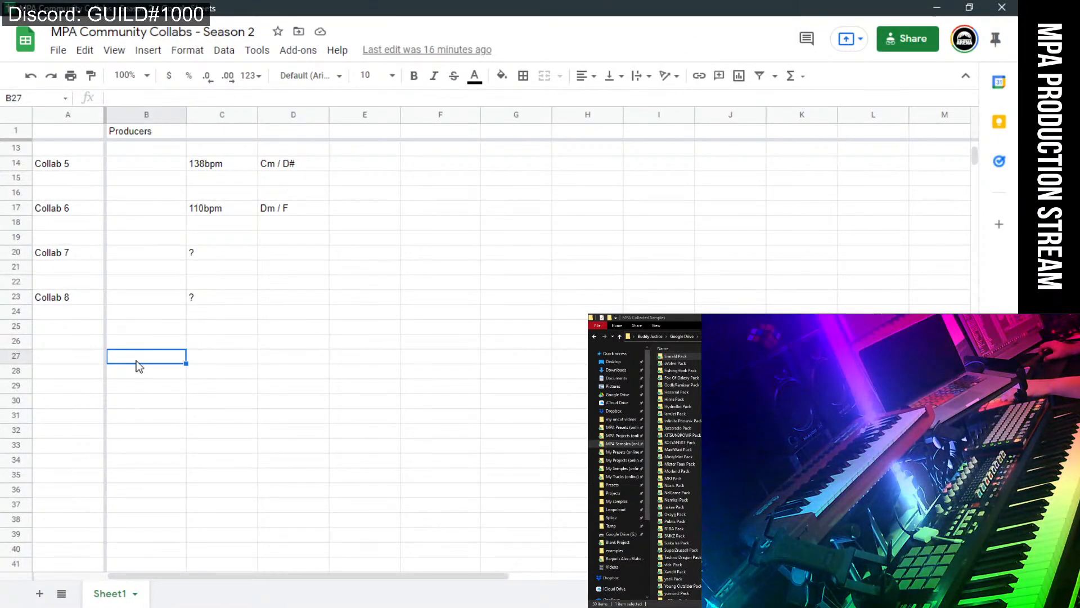
{"action": "key", "text": "ctrl+v"}
{"action": "left_click", "coordinate": [292, 371]}
{"action": "scroll", "coordinate": [495, 403], "scroll_direction": "down", "scroll_amount": 15}
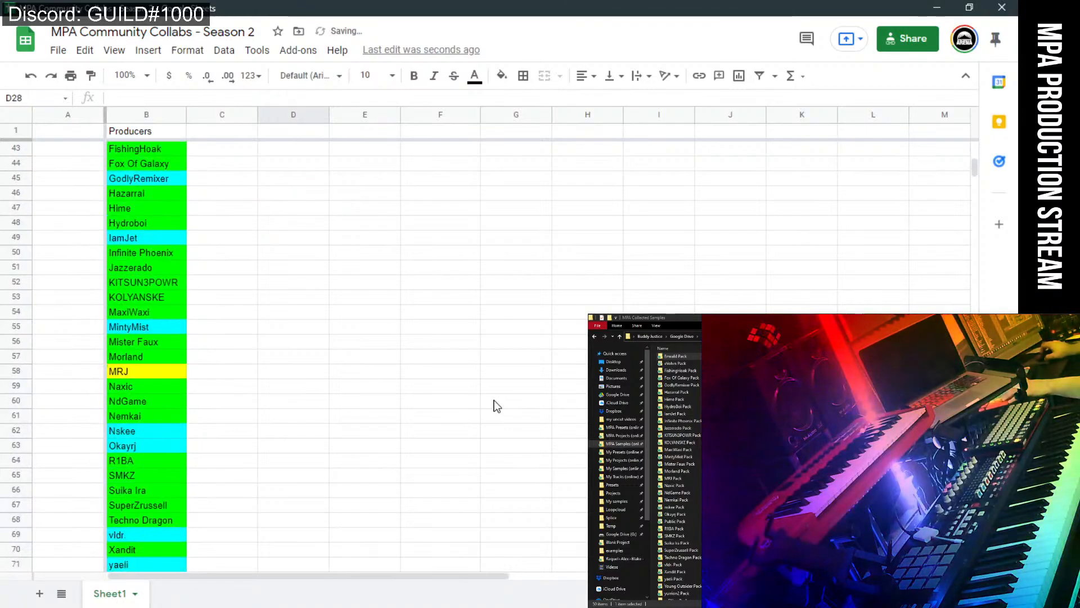
{"action": "scroll", "coordinate": [496, 405], "scroll_direction": "up", "scroll_amount": 12}
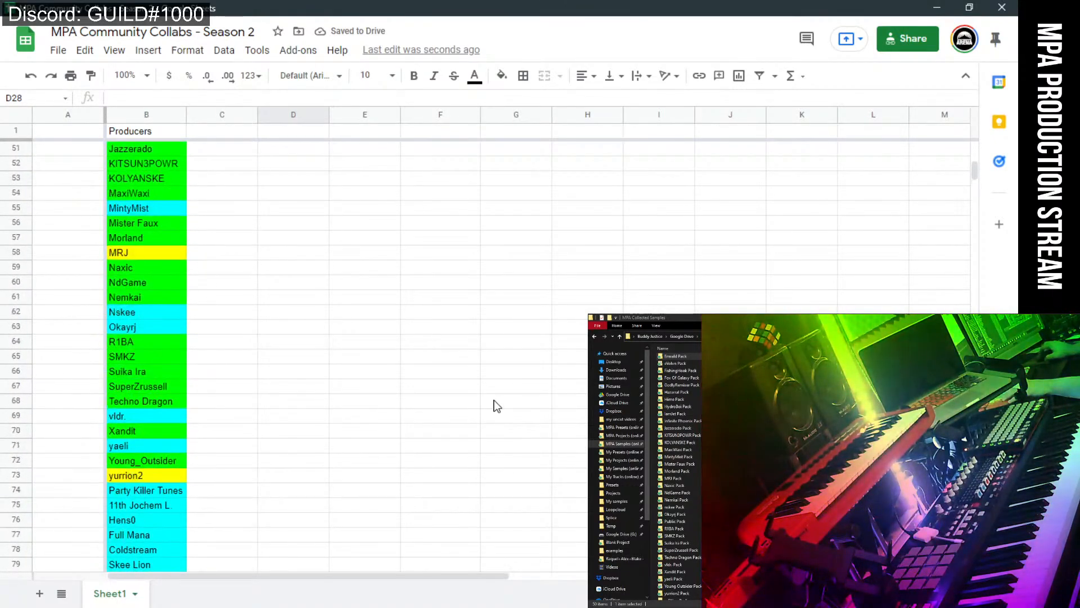
{"action": "scroll", "coordinate": [495, 400], "scroll_direction": "up", "scroll_amount": 3}
{"action": "left_click", "coordinate": [495, 400]}
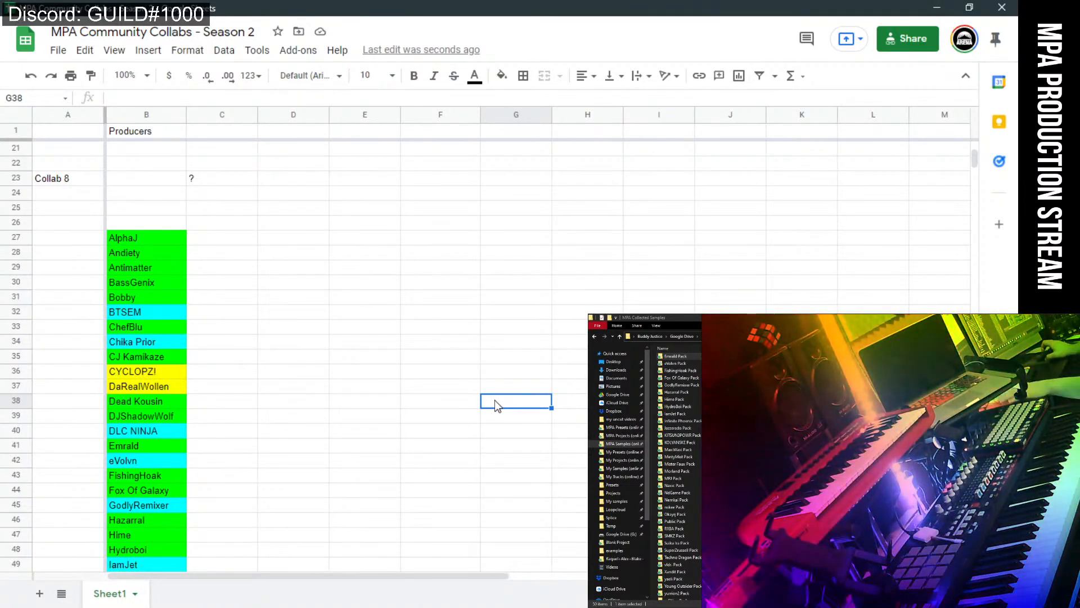
{"action": "left_click", "coordinate": [381, 290]}
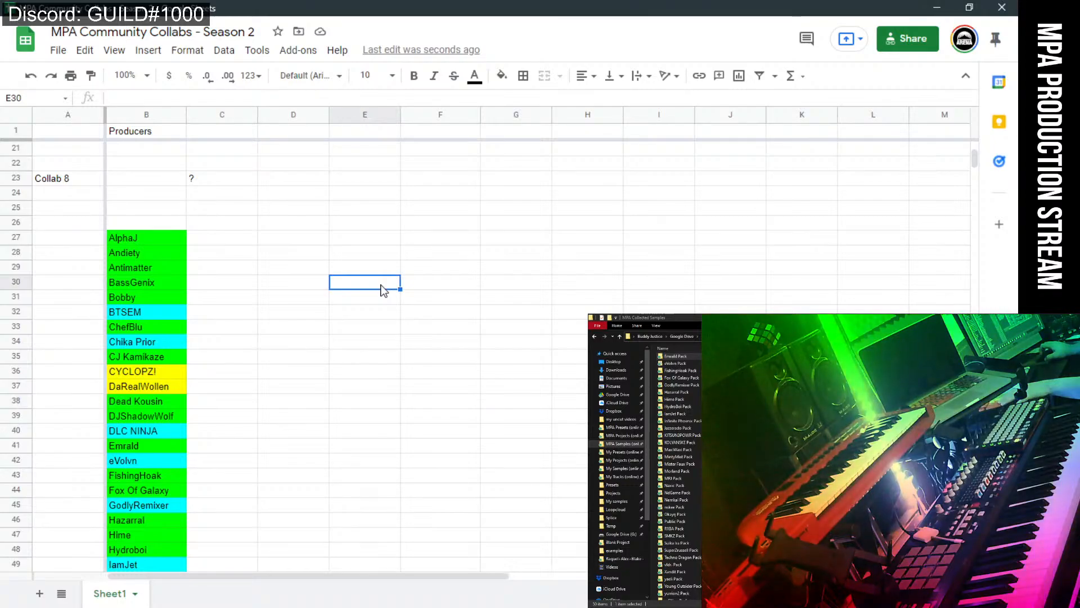
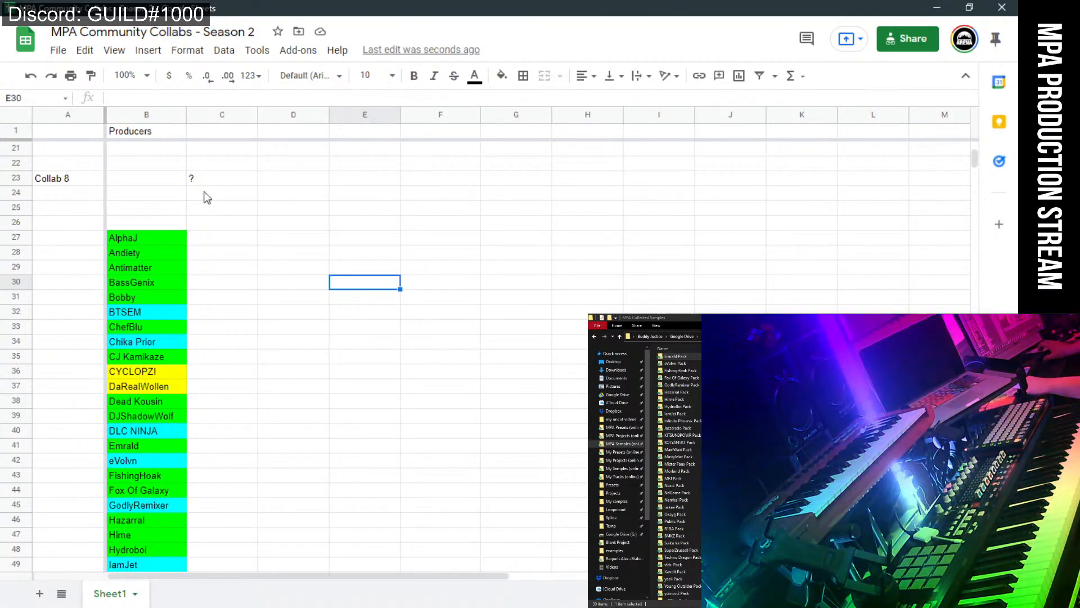
Copy the anyone-can-view link for MPA Community Collabs - Season 2 from its sharing settings.
{"action": "left_click", "coordinate": [288, 292]}
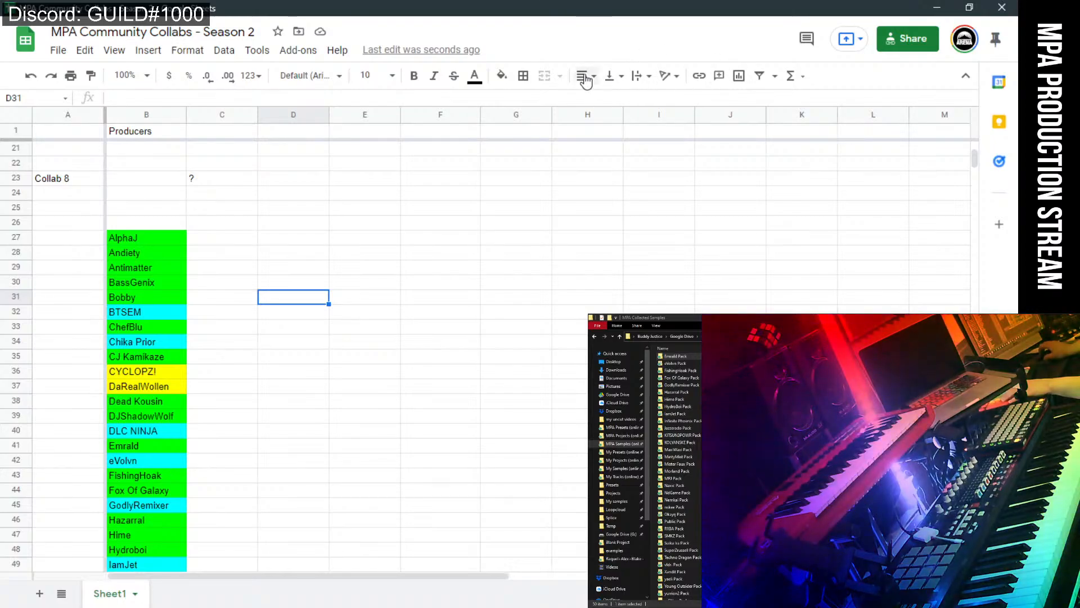
{"action": "left_click", "coordinate": [896, 39]}
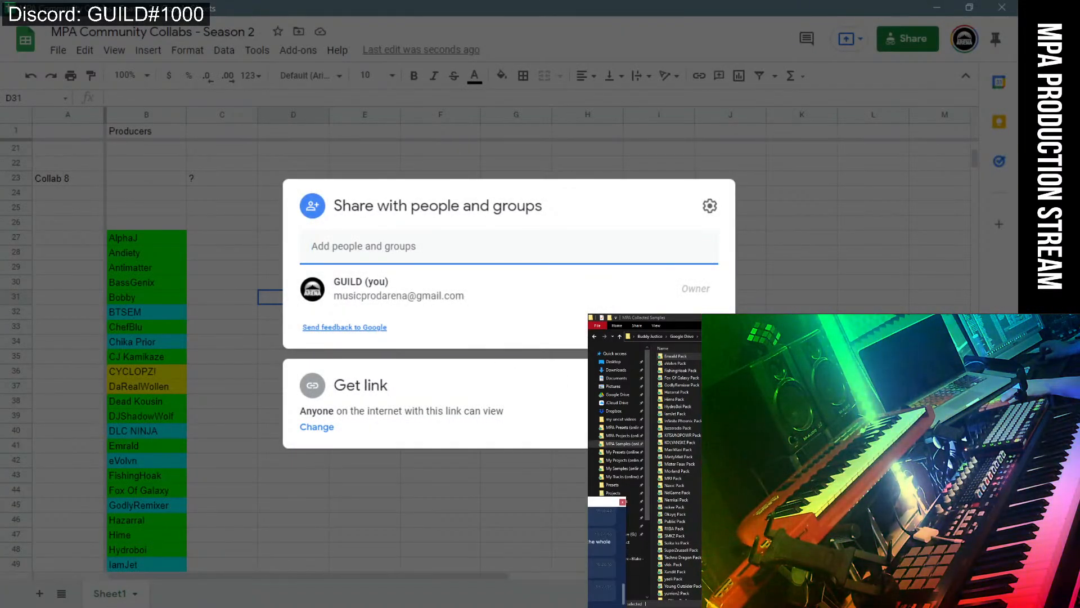
{"action": "left_click", "coordinate": [692, 385]}
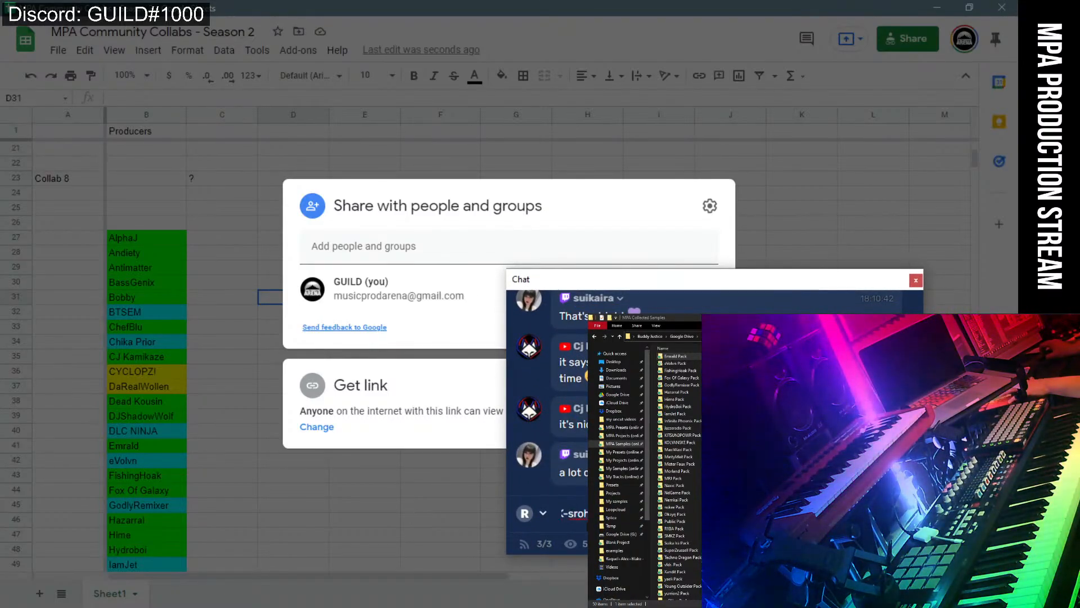
Send the pasted spreadsheet link in chat and reposition the chat window over the sheet.
{"action": "key", "text": "Return"}
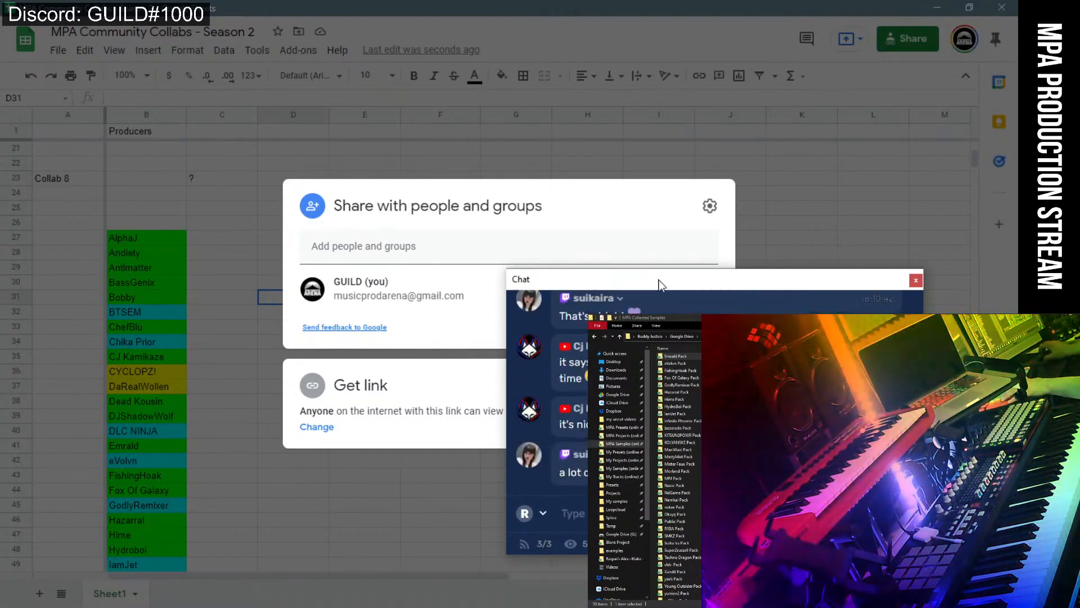
{"action": "left_click_drag", "start_coordinate": [659, 284], "coordinate": [302, 307]}
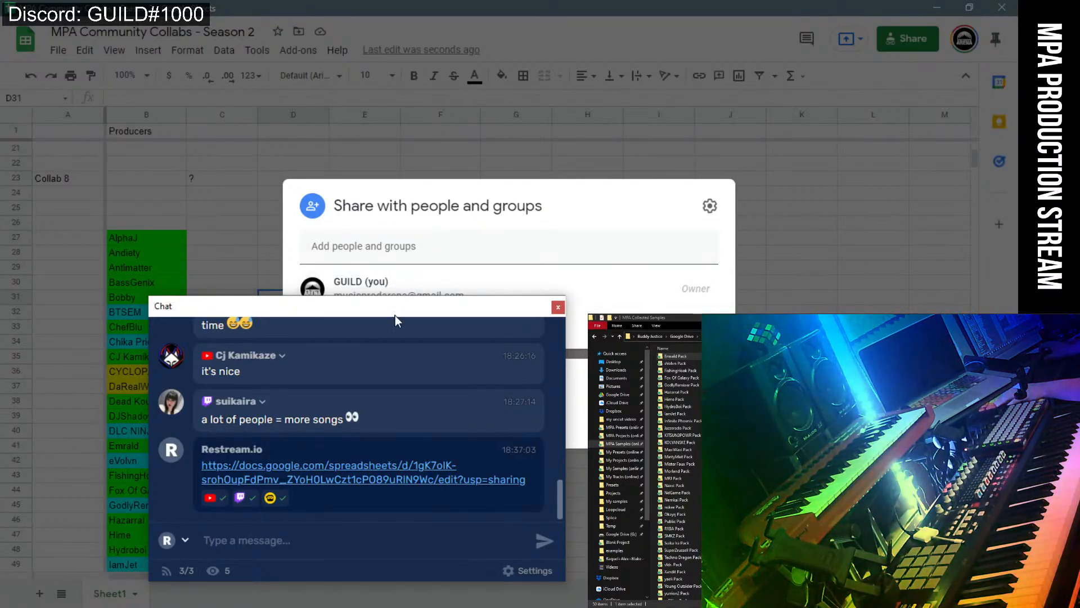
{"action": "left_click_drag", "start_coordinate": [395, 315], "coordinate": [520, 319]}
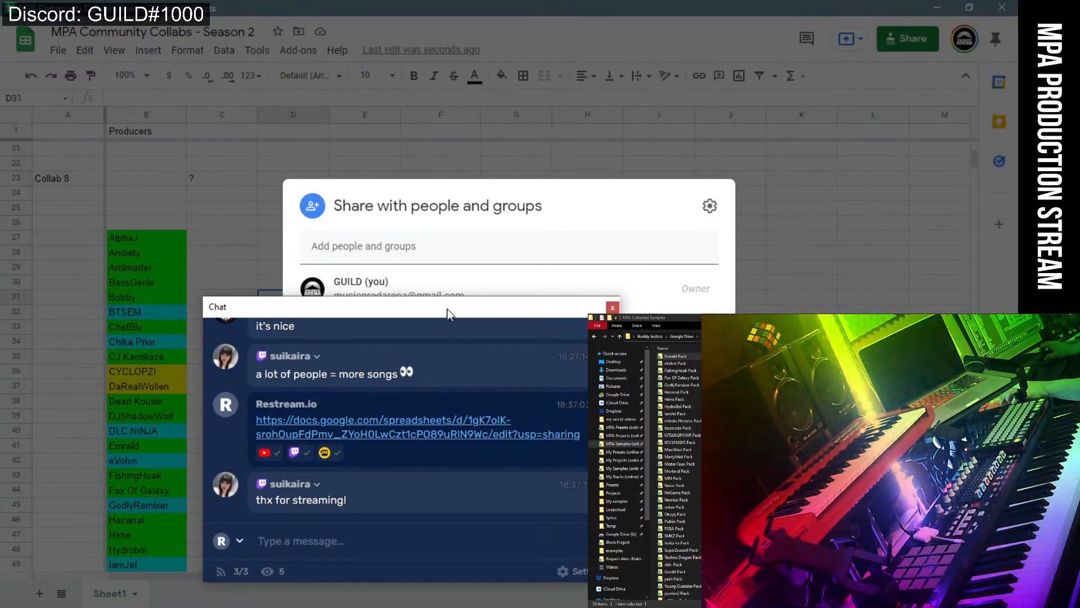
{"action": "left_click_drag", "start_coordinate": [447, 309], "coordinate": [140, 285]}
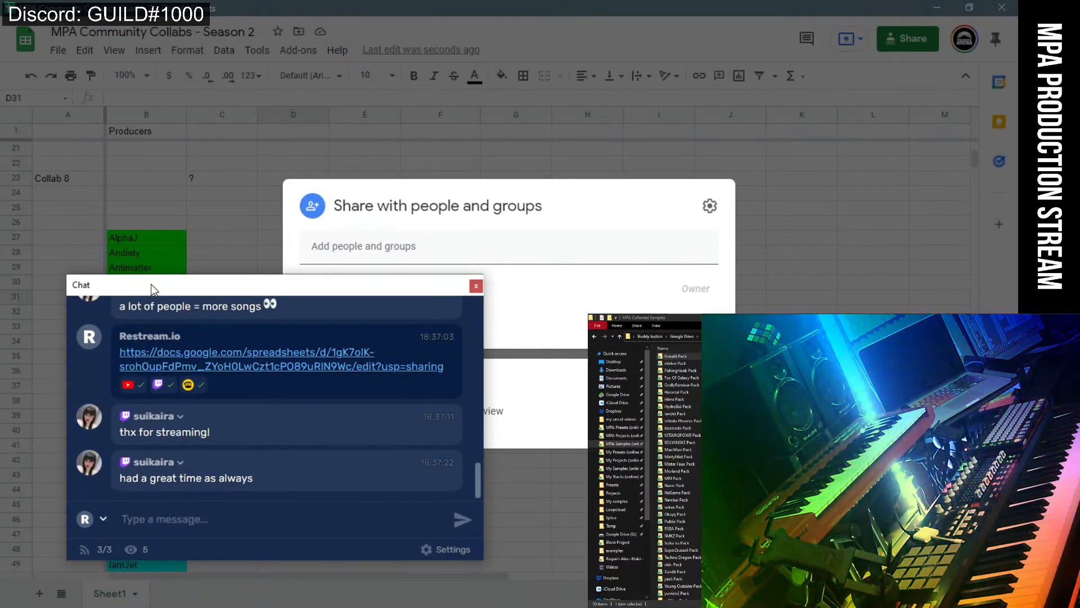
Scroll through the chat messages, then move the chat window aside to reveal the sheet.
{"action": "scroll", "coordinate": [171, 404], "scroll_direction": "up", "scroll_amount": 5}
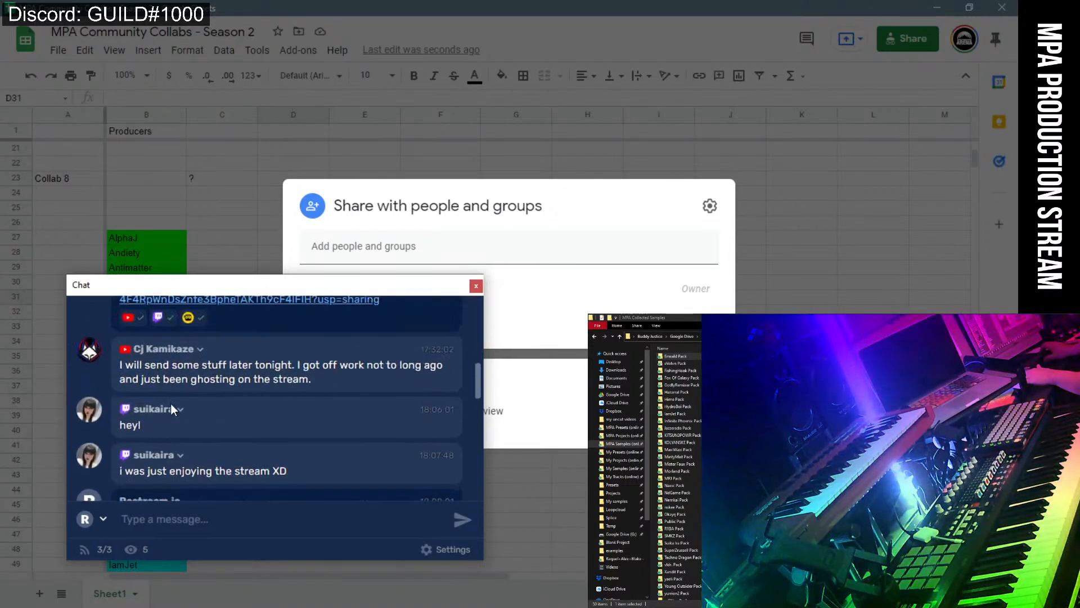
{"action": "scroll", "coordinate": [171, 404], "scroll_direction": "up", "scroll_amount": 5}
{"action": "scroll", "coordinate": [171, 404], "scroll_direction": "down", "scroll_amount": 1}
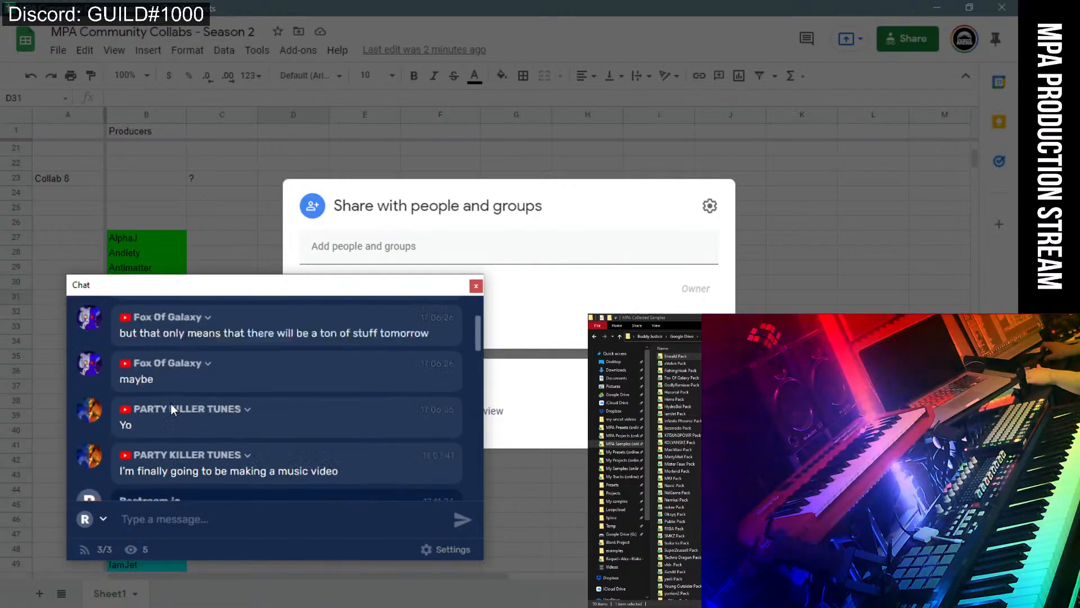
{"action": "scroll", "coordinate": [170, 404], "scroll_direction": "up", "scroll_amount": 2}
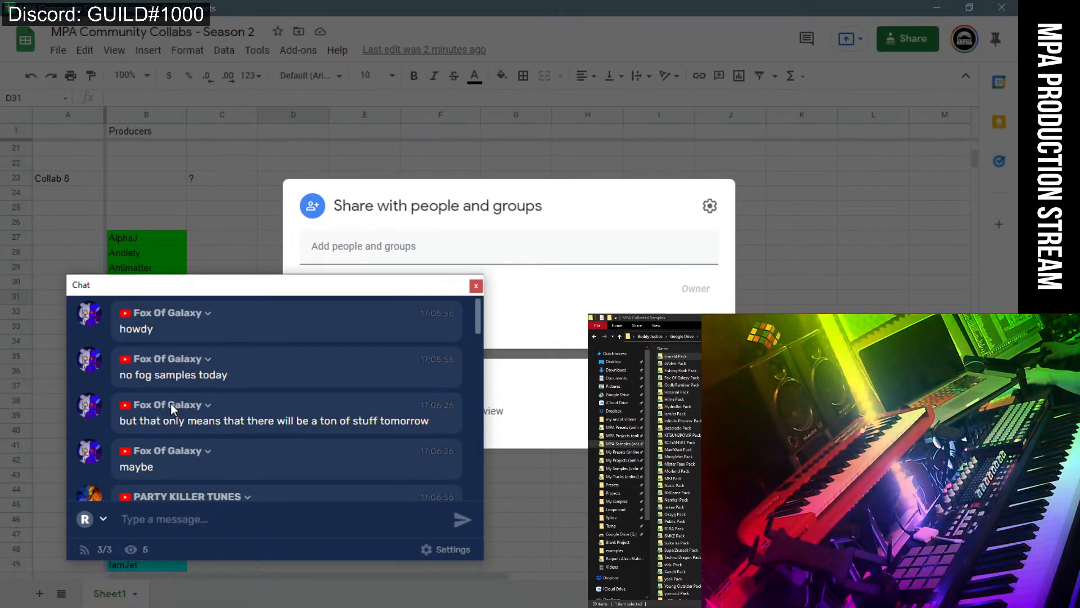
{"action": "scroll", "coordinate": [186, 396], "scroll_direction": "down", "scroll_amount": 15}
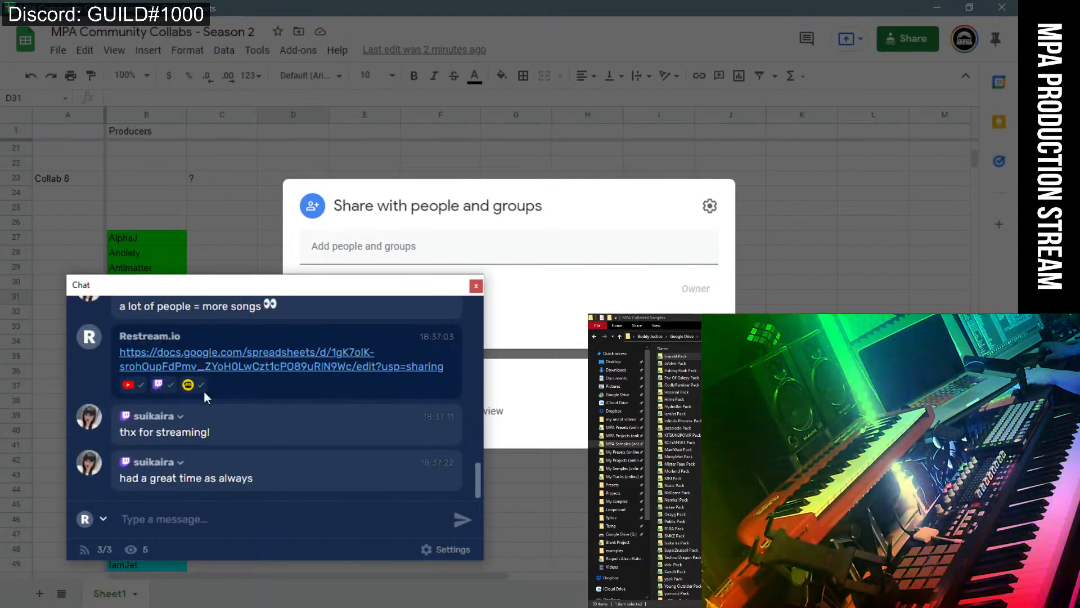
{"action": "left_click_drag", "start_coordinate": [192, 287], "coordinate": [799, 315]}
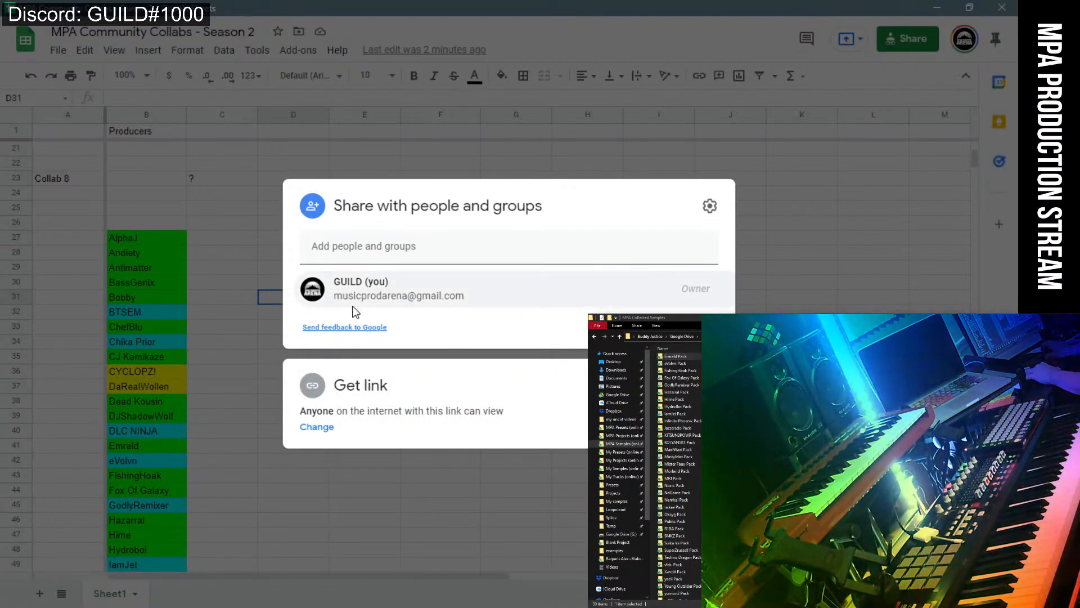
Minimize both spreadsheet windows, play the FL Studio song, and bring the chat over the mixer.
{"action": "left_click", "coordinate": [936, 7]}
{"action": "left_click", "coordinate": [936, 7]}
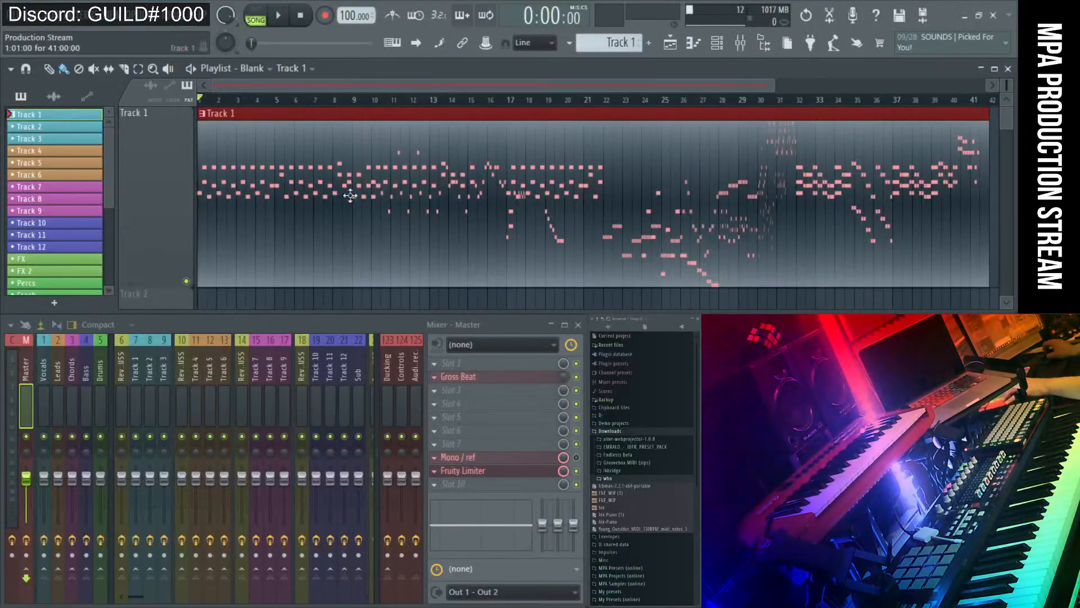
{"action": "left_click", "coordinate": [276, 17]}
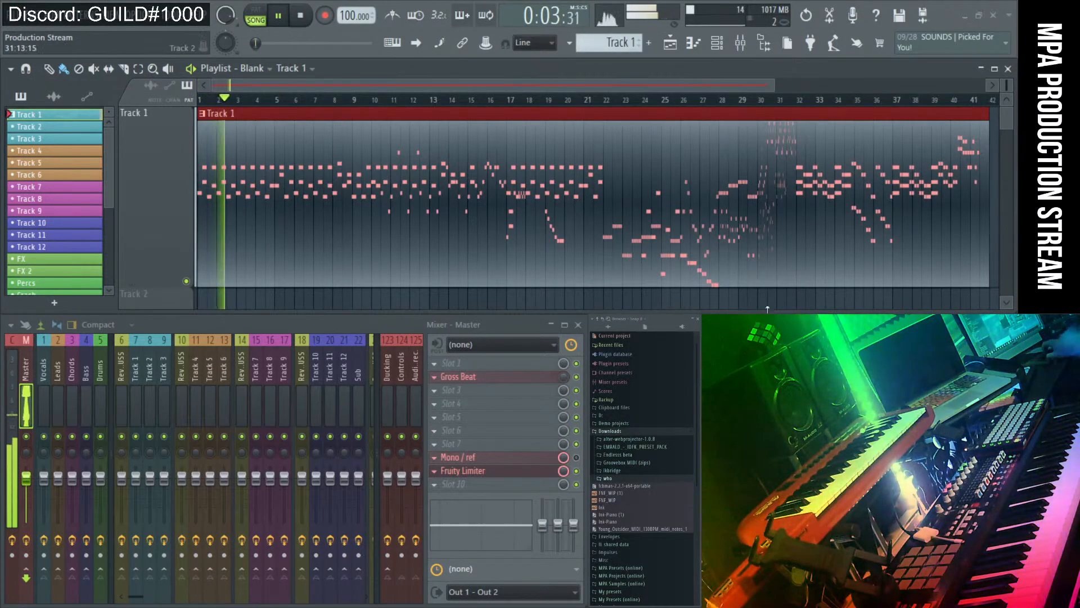
{"action": "left_click_drag", "start_coordinate": [799, 332], "coordinate": [268, 300]}
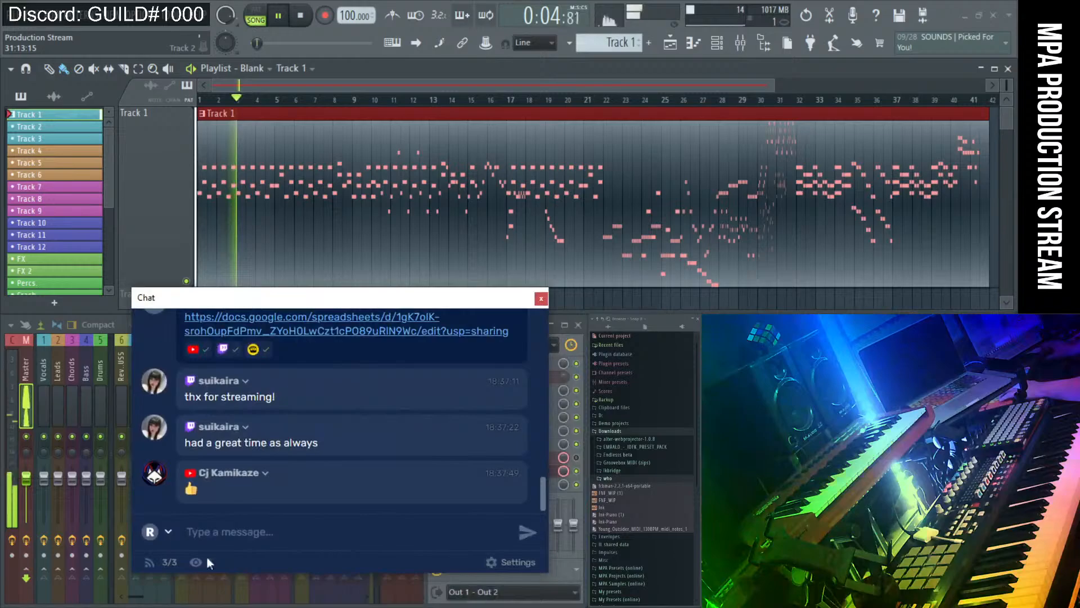
Send 'thanks everyone bye' in the stream chat.
{"action": "left_click", "coordinate": [248, 546]}
{"action": "type", "text": "thanks everyone bye"}
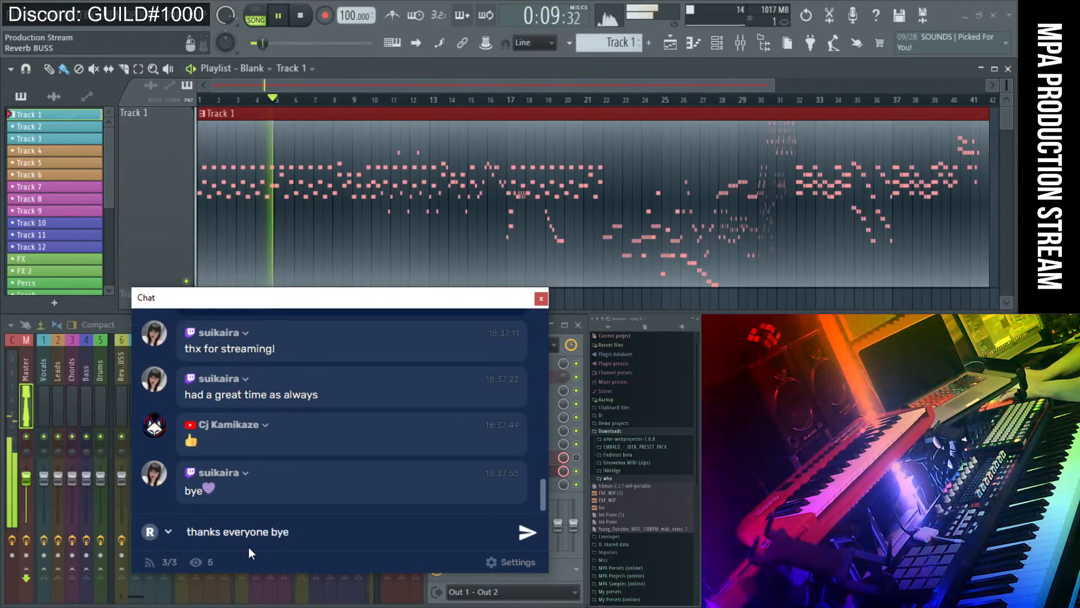
{"action": "key", "text": "Return"}
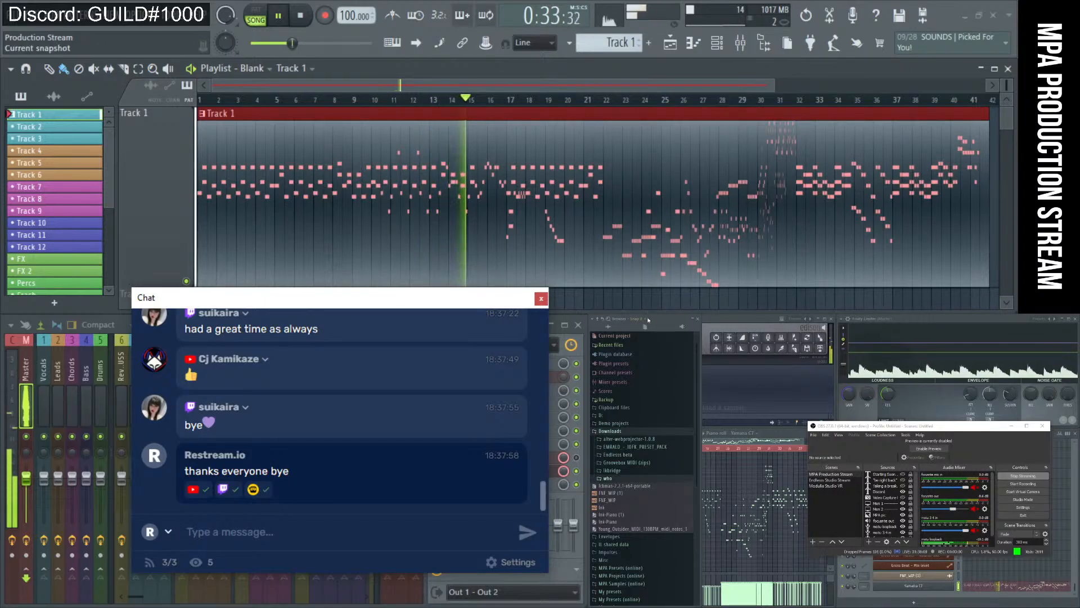
Bring FL Studio's Edison and piano roll windows forward and move the OBS window lower.
{"action": "left_click", "coordinate": [752, 361]}
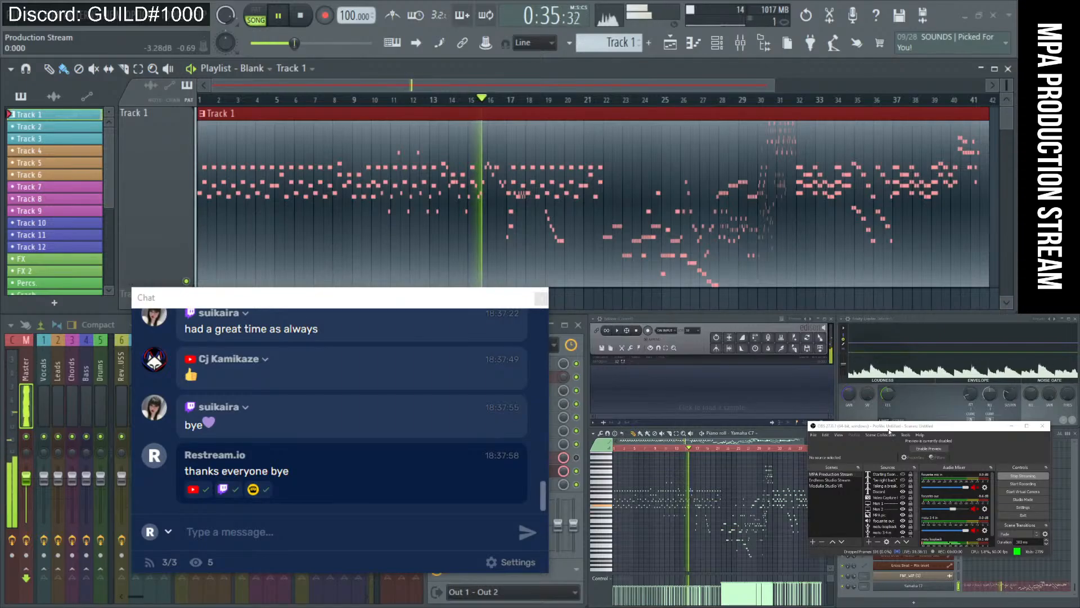
{"action": "left_click_drag", "start_coordinate": [894, 429], "coordinate": [920, 472]}
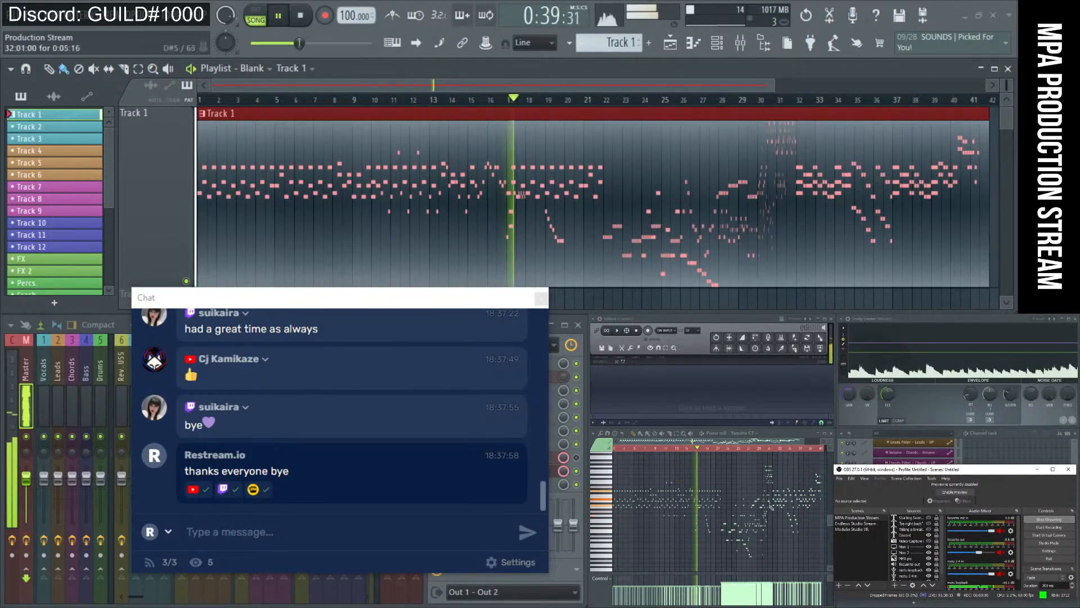